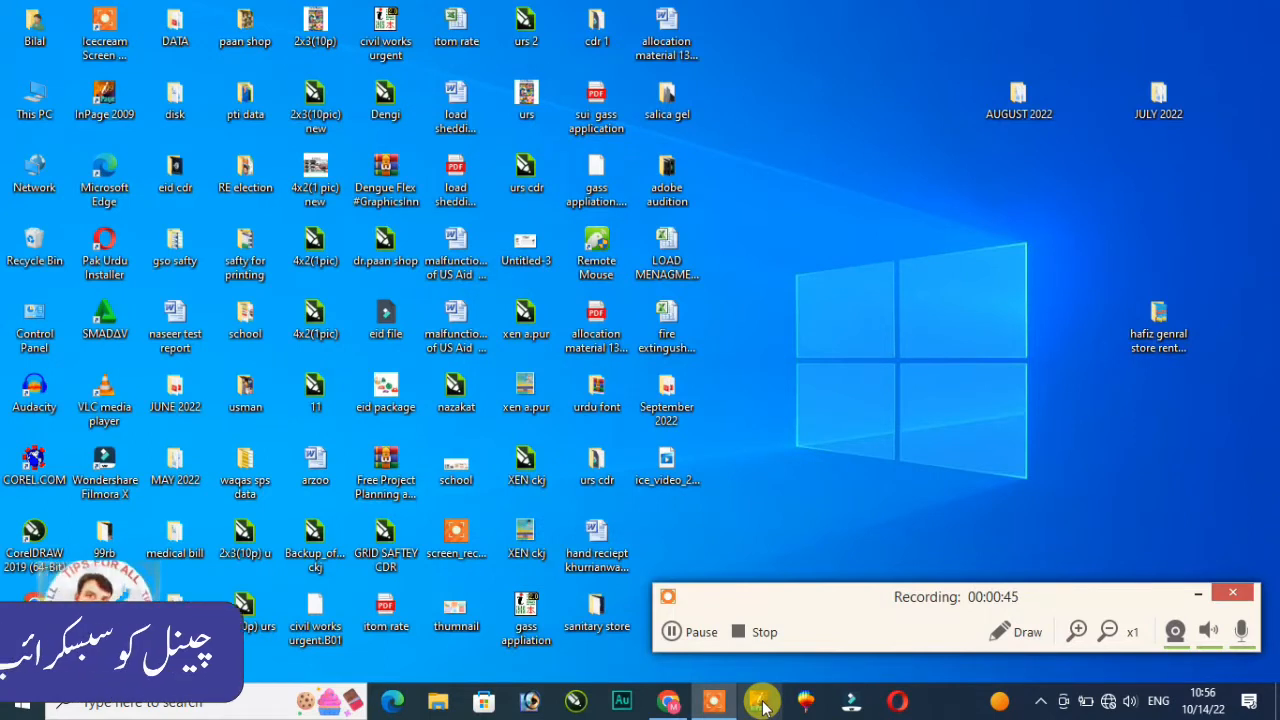
Step: Launch InPage 2009, create a new blank A4 document, and minimize it to the desktop
{"action": "left_click", "coordinate": [761, 703]}
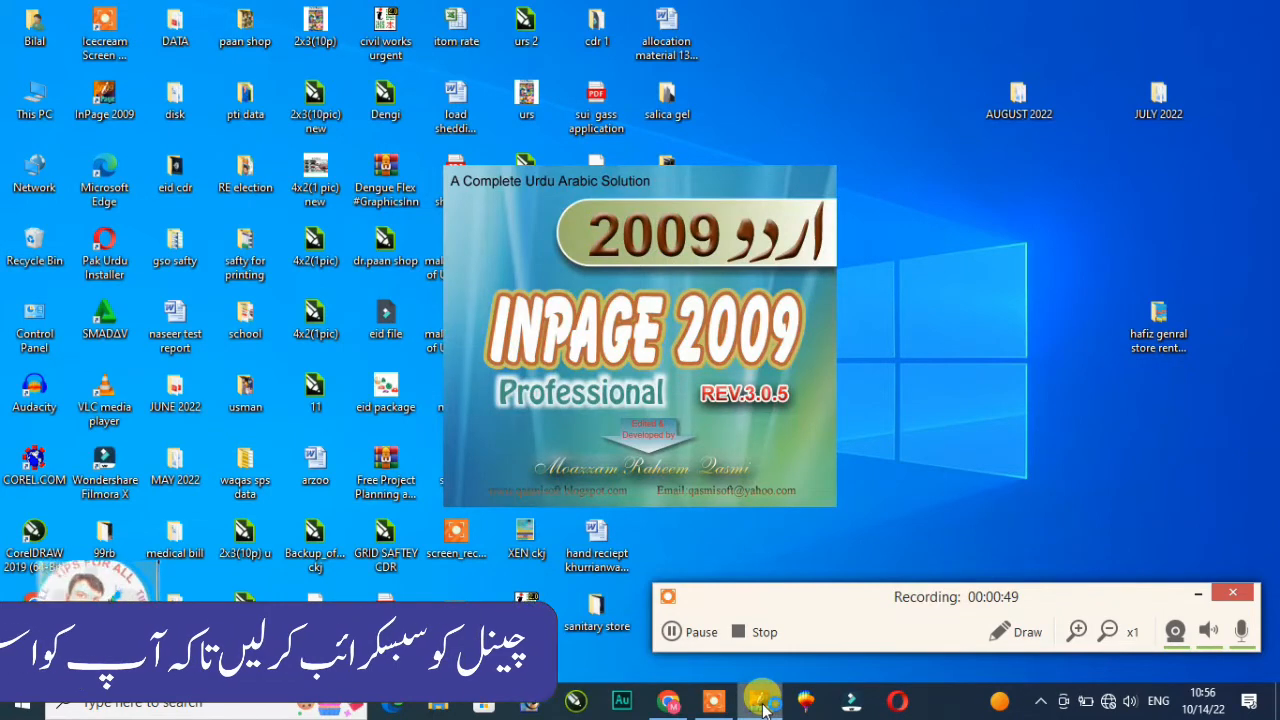
{"action": "left_click", "coordinate": [748, 394]}
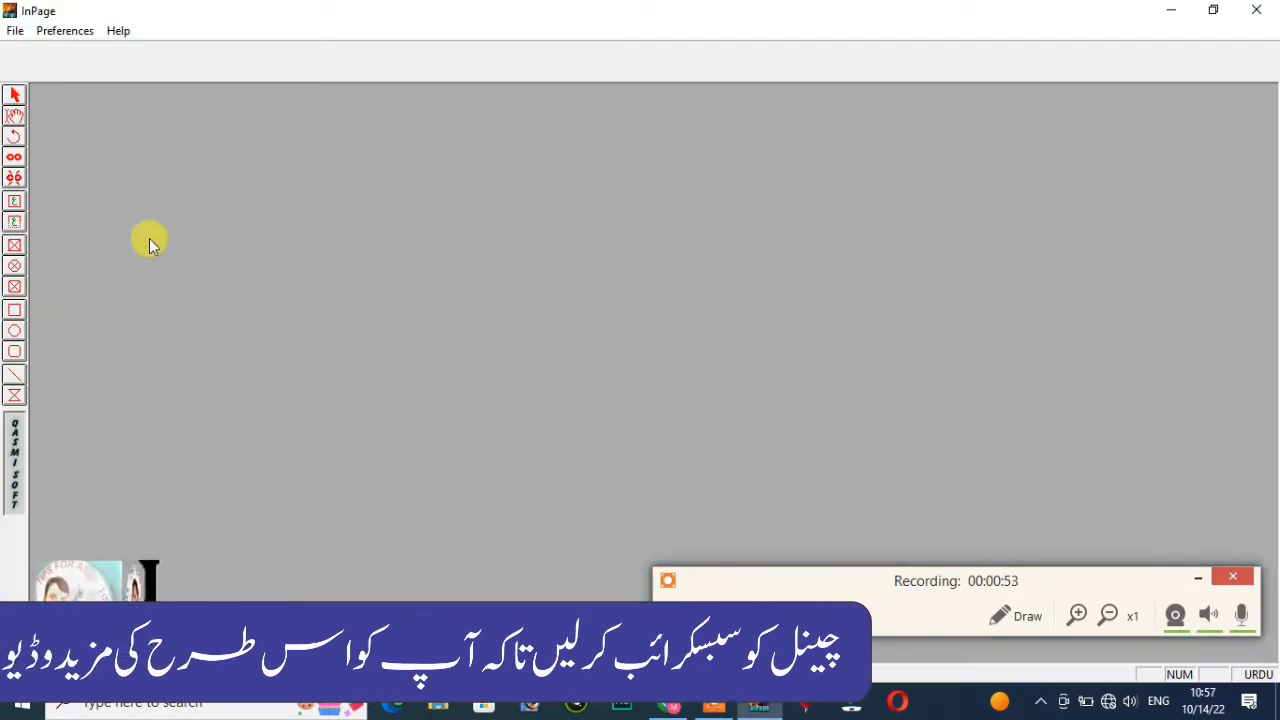
{"action": "left_click", "coordinate": [15, 31]}
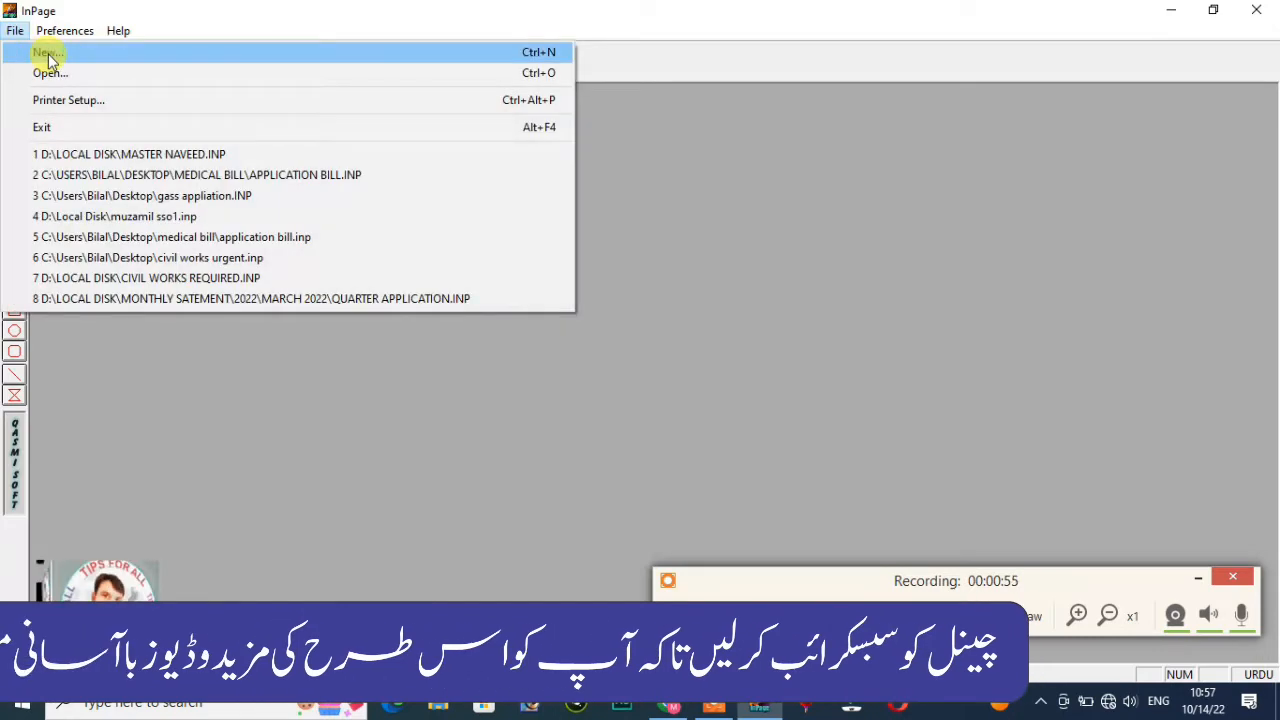
{"action": "left_click", "coordinate": [46, 52]}
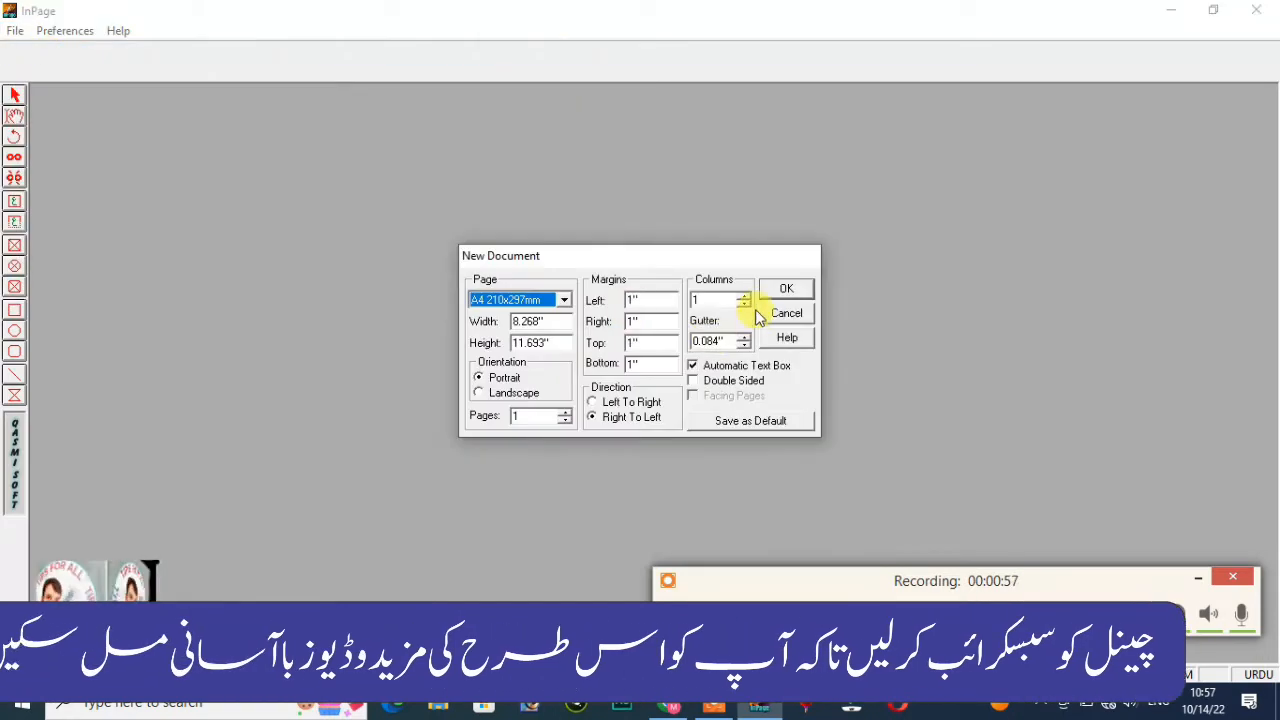
{"action": "left_click", "coordinate": [781, 290]}
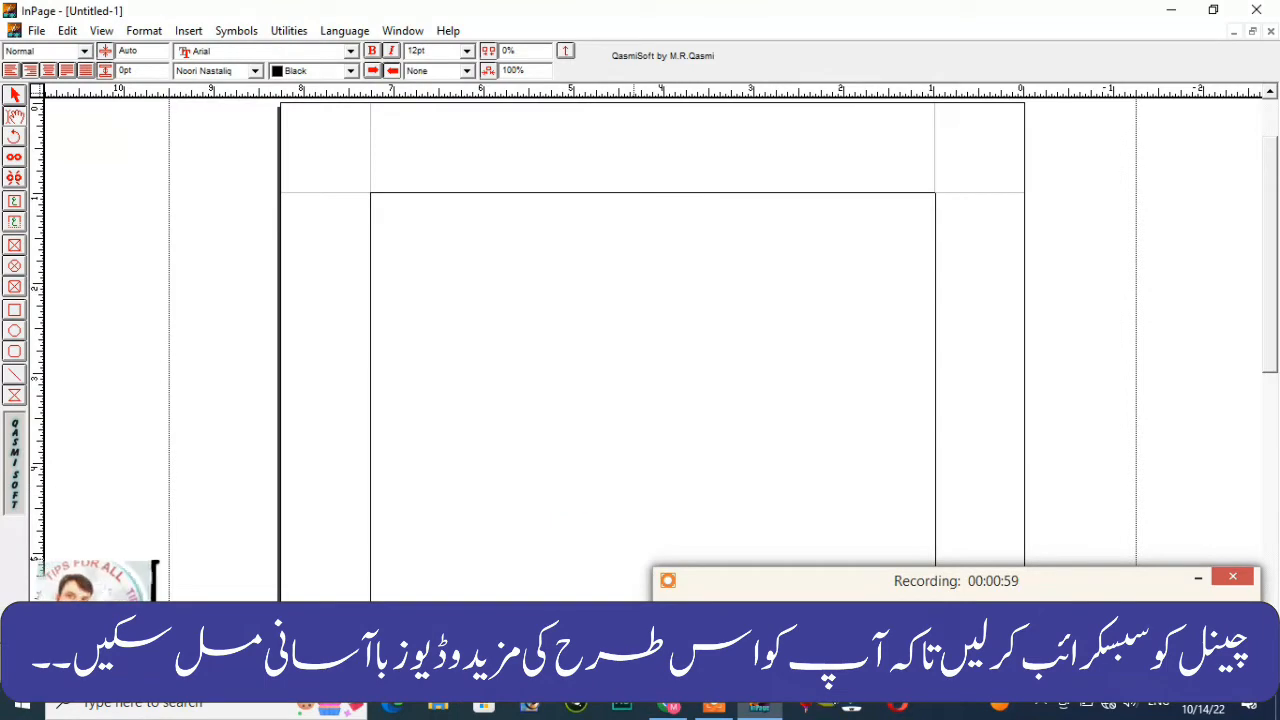
{"action": "left_click", "coordinate": [570, 706]}
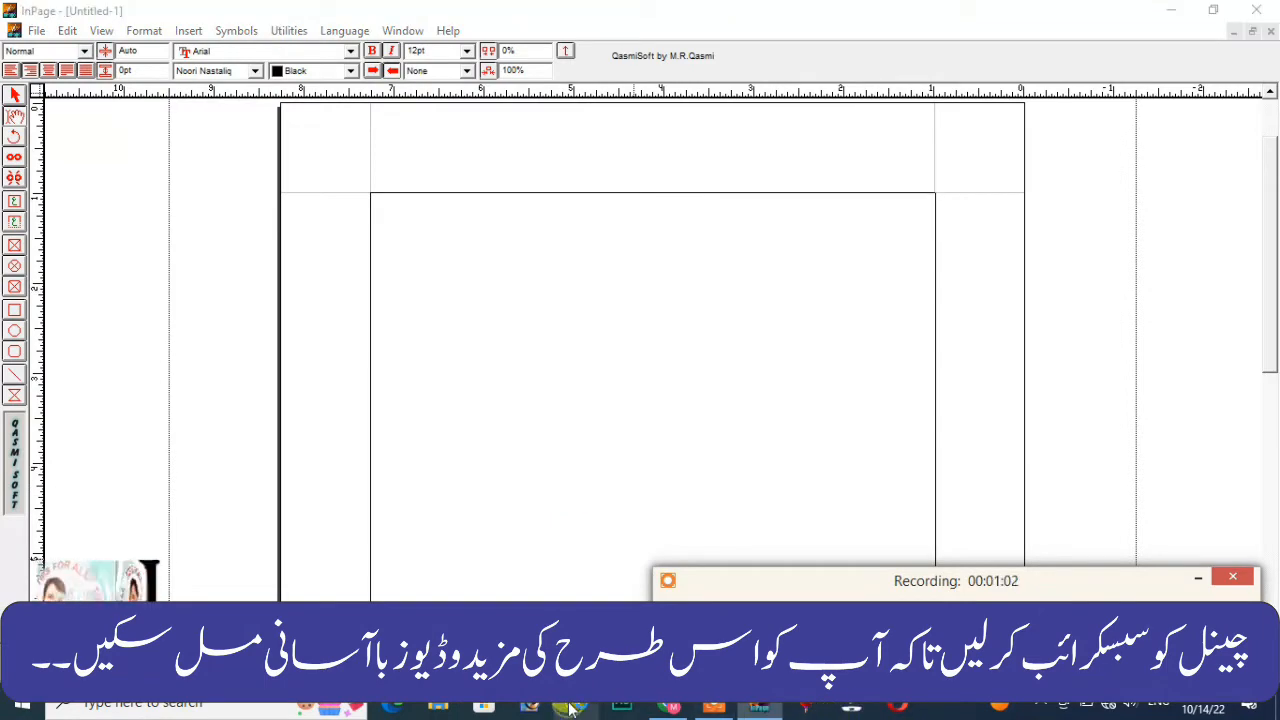
{"action": "left_click", "coordinate": [1169, 10]}
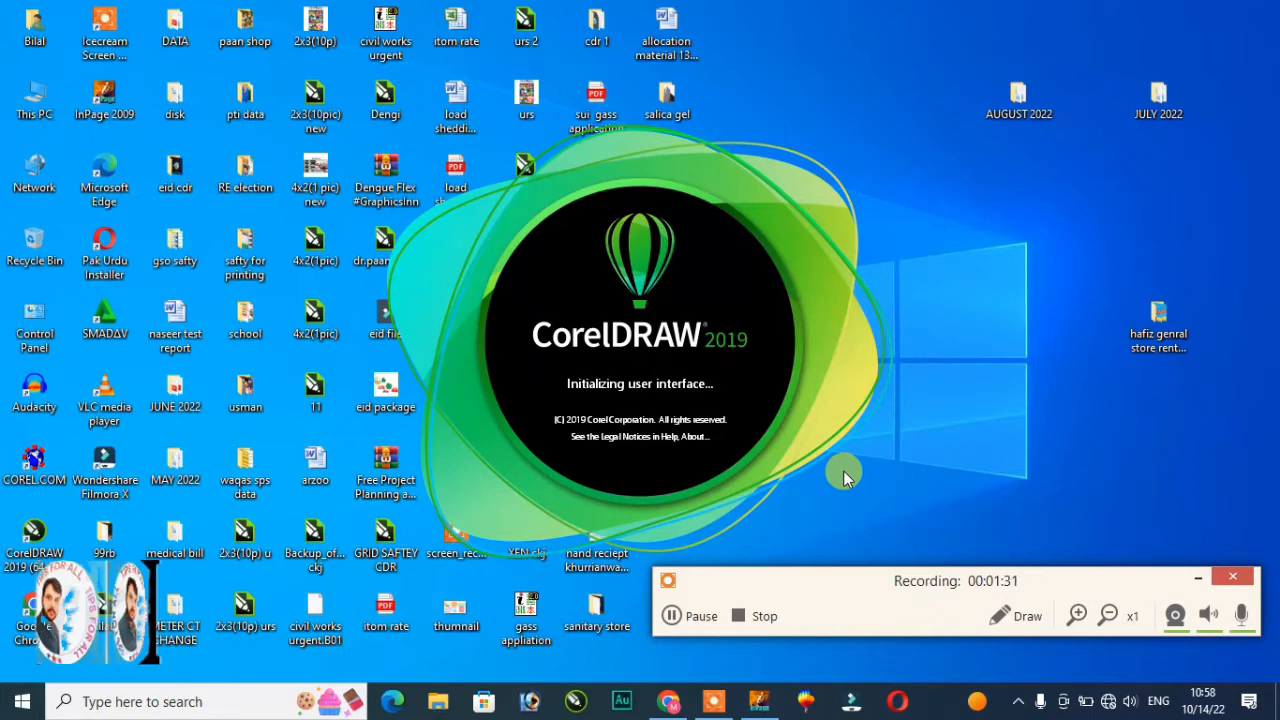
Step: Refresh the desktop eleven times from its right-click menu while CorelDRAW 2019 loads
{"action": "right_click", "coordinate": [931, 194]}
{"action": "left_click", "coordinate": [975, 251]}
{"action": "right_click", "coordinate": [950, 188]}
{"action": "left_click", "coordinate": [980, 242]}
{"action": "right_click", "coordinate": [924, 176]}
{"action": "left_click", "coordinate": [972, 231]}
{"action": "right_click", "coordinate": [922, 156]}
{"action": "left_click", "coordinate": [960, 211]}
{"action": "right_click", "coordinate": [911, 149]}
{"action": "left_click", "coordinate": [951, 204]}
{"action": "right_click", "coordinate": [911, 146]}
{"action": "left_click", "coordinate": [951, 203]}
{"action": "right_click", "coordinate": [912, 141]}
{"action": "left_click", "coordinate": [963, 200]}
{"action": "right_click", "coordinate": [900, 141]}
{"action": "left_click", "coordinate": [932, 196]}
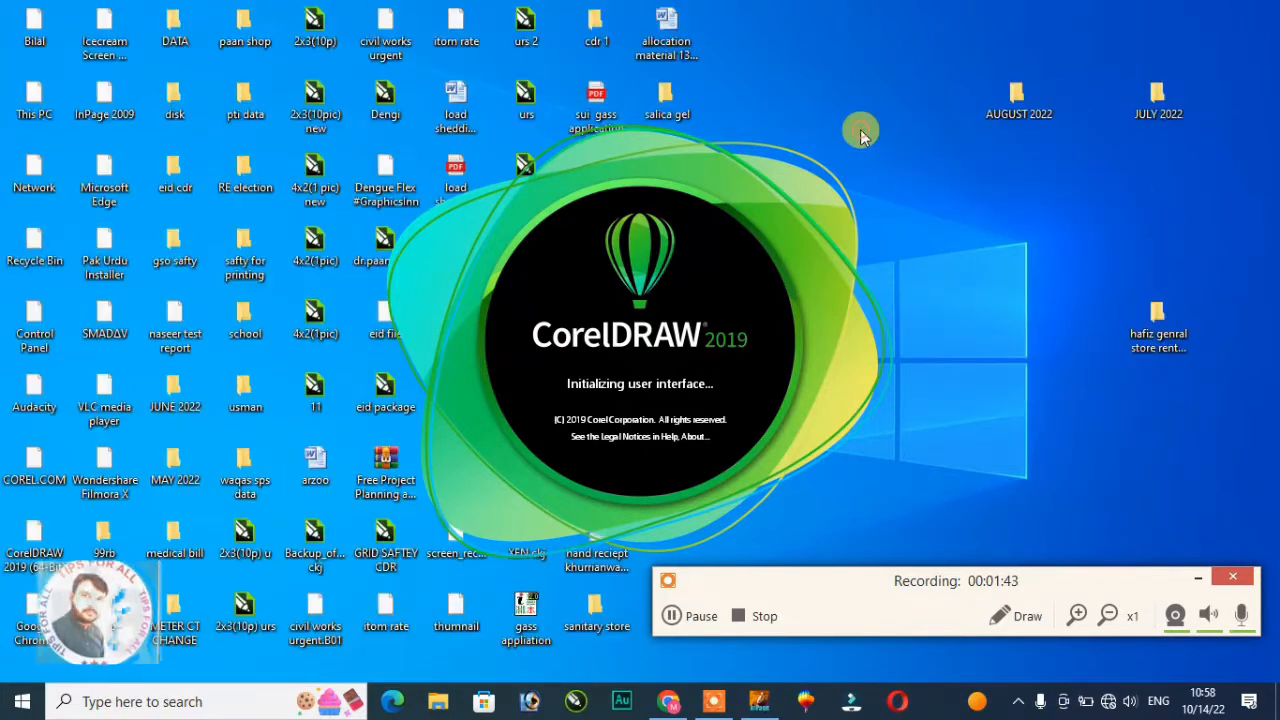
{"action": "right_click", "coordinate": [860, 130]}
{"action": "left_click", "coordinate": [894, 186]}
{"action": "right_click", "coordinate": [872, 133]}
{"action": "left_click", "coordinate": [920, 183]}
{"action": "right_click", "coordinate": [880, 126]}
{"action": "left_click", "coordinate": [925, 181]}
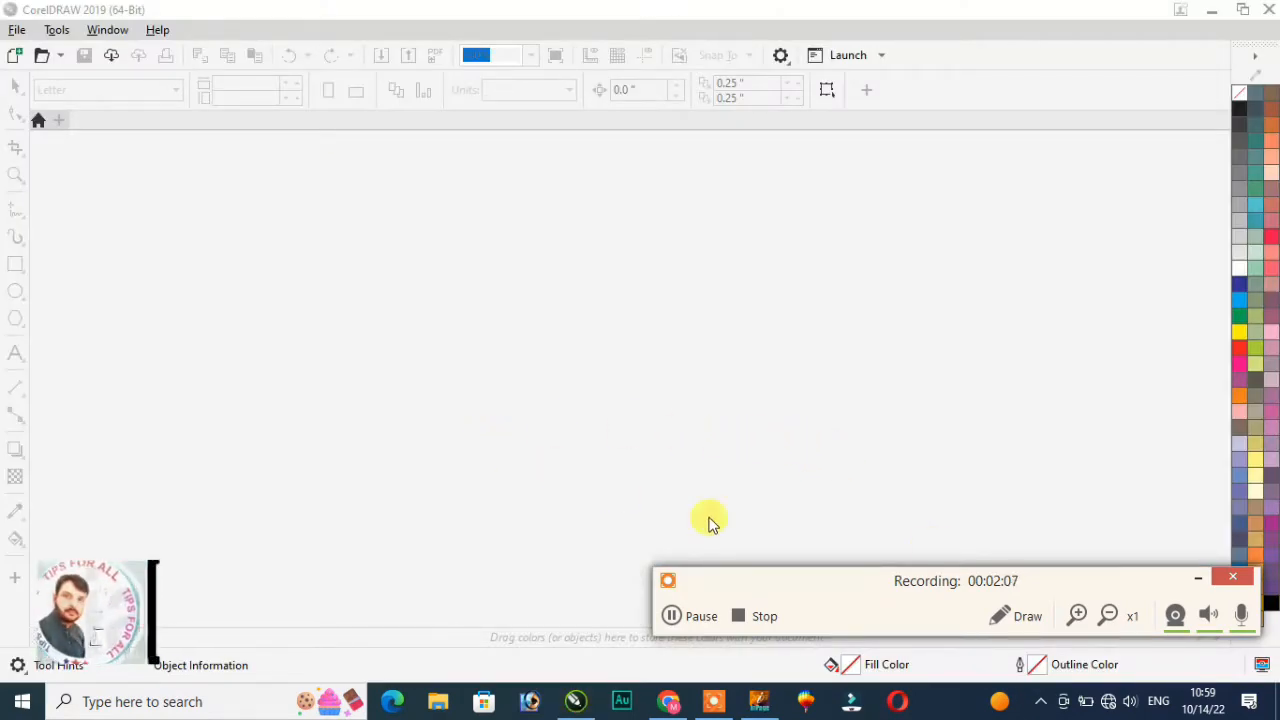
Step: Switch between the open windows and the CorelDRAW Welcome Screen
{"action": "left_click", "coordinate": [1023, 618]}
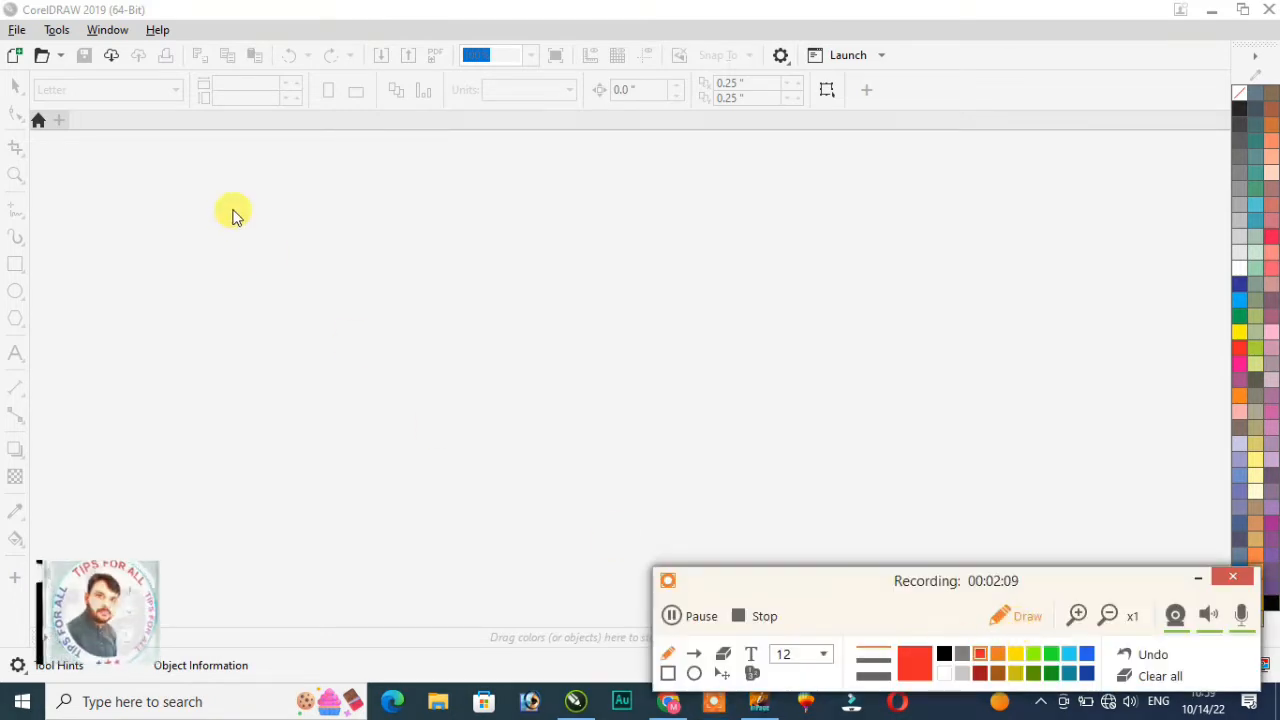
{"action": "left_click", "coordinate": [668, 673]}
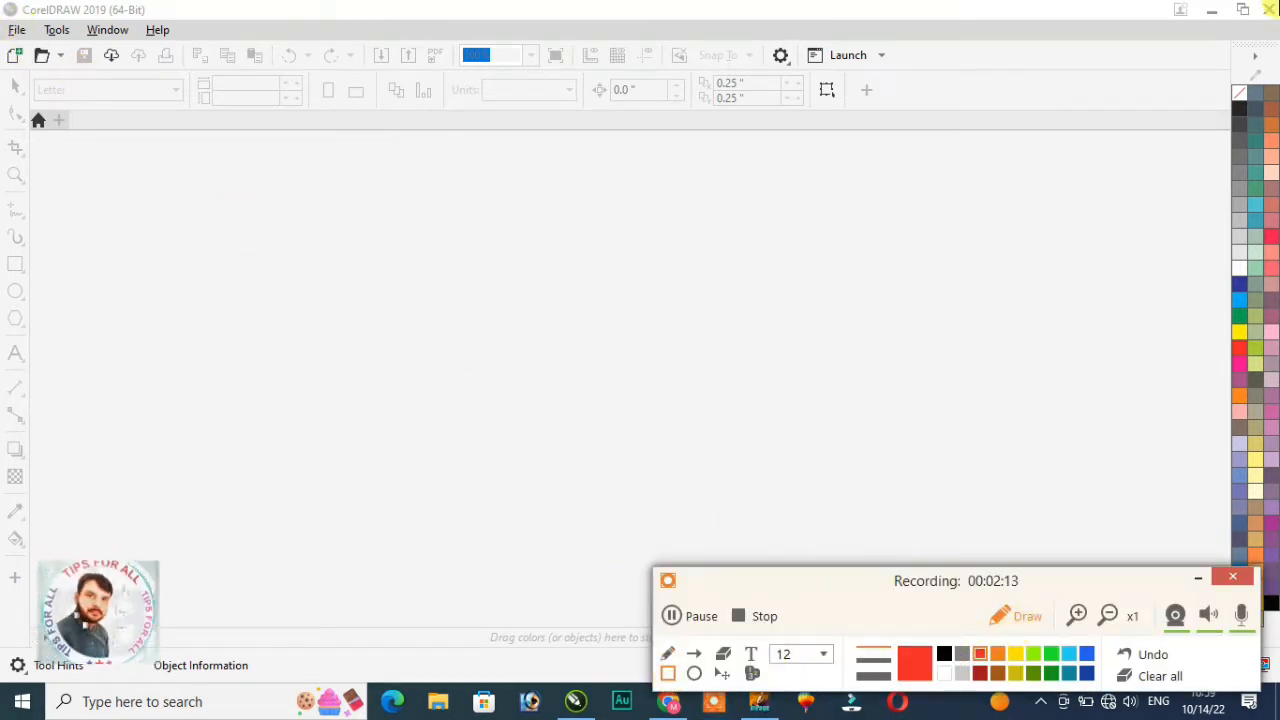
{"action": "left_click_drag", "start_coordinate": [4, 22], "coordinate": [32, 40]}
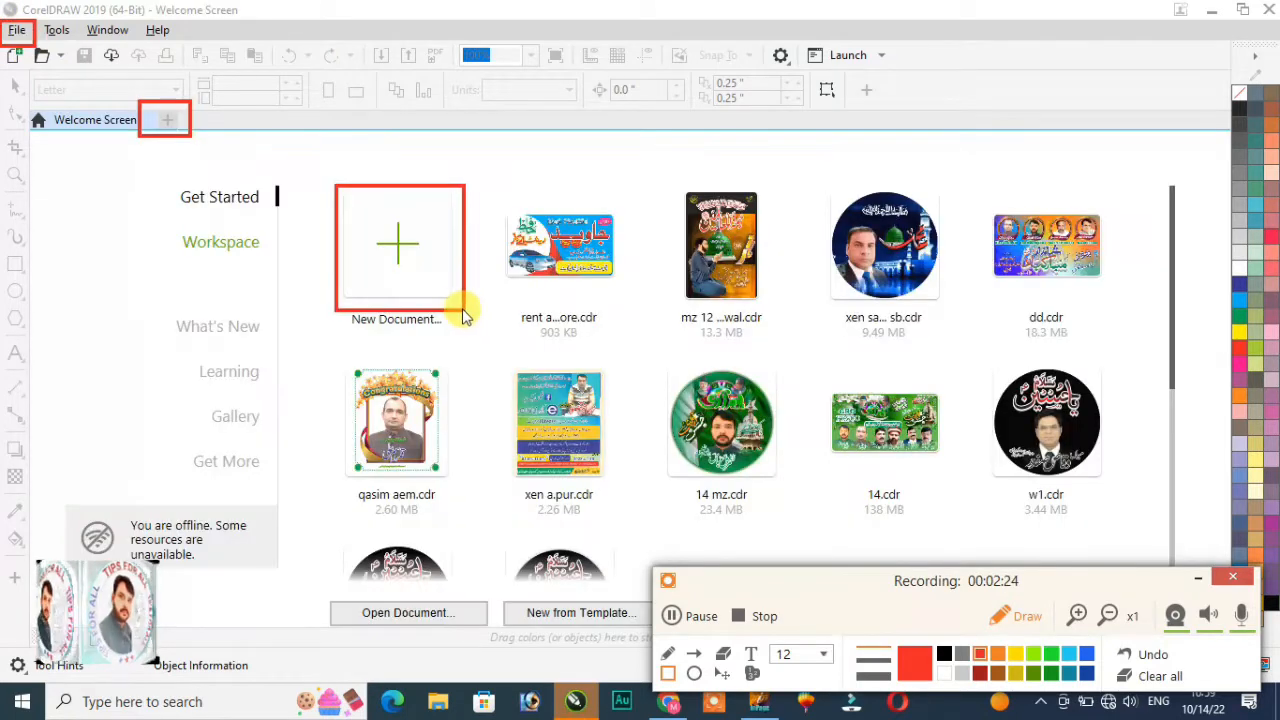
{"action": "left_click", "coordinate": [752, 673]}
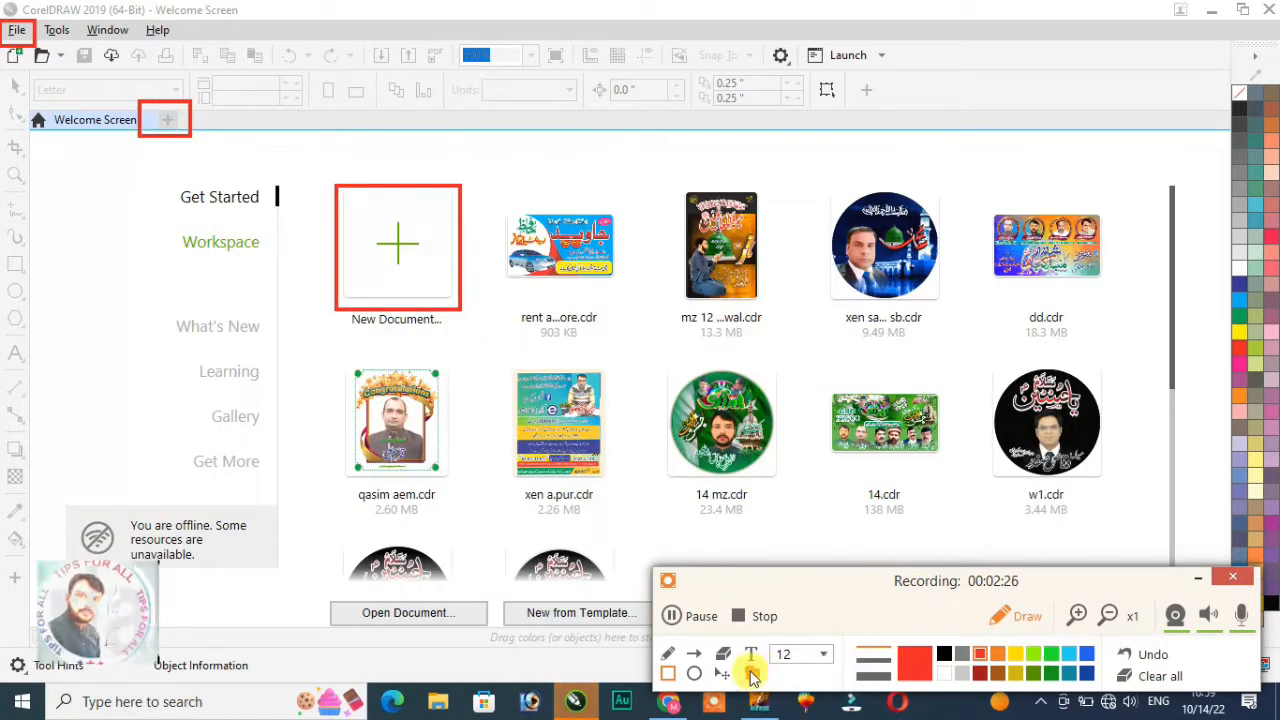
{"action": "left_click", "coordinate": [18, 32]}
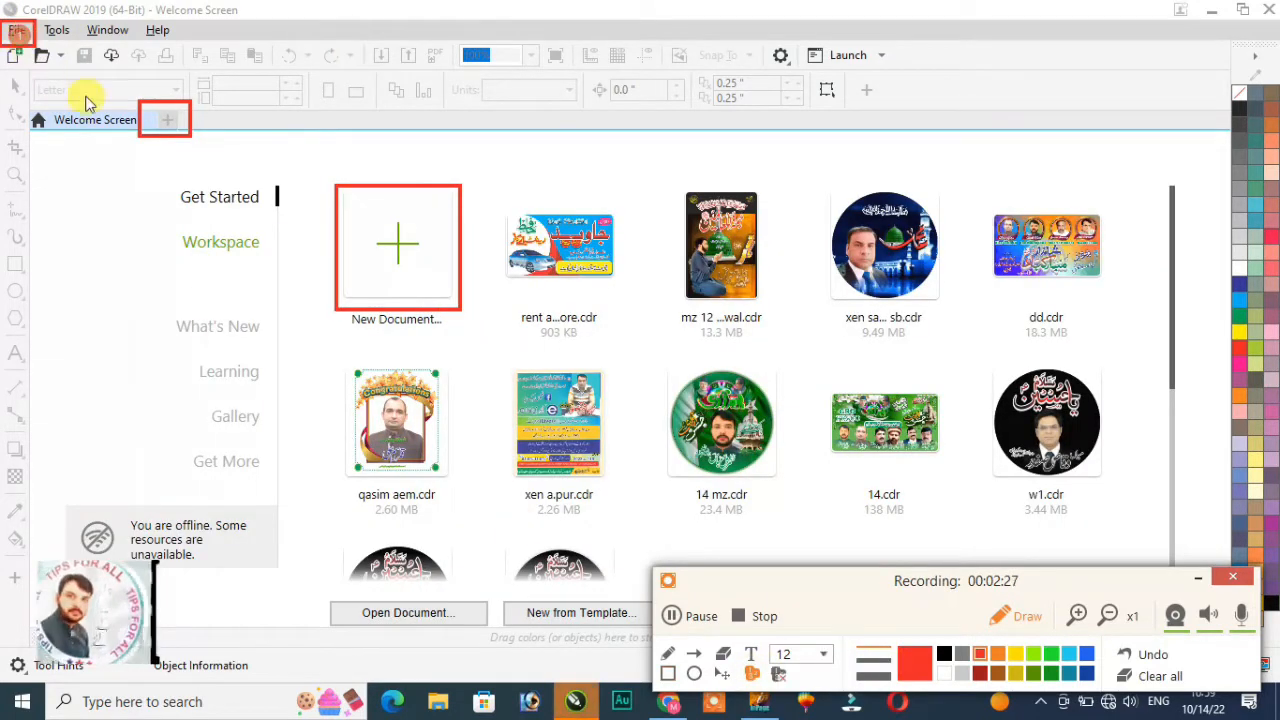
{"action": "left_click", "coordinate": [161, 124]}
{"action": "left_click", "coordinate": [392, 254]}
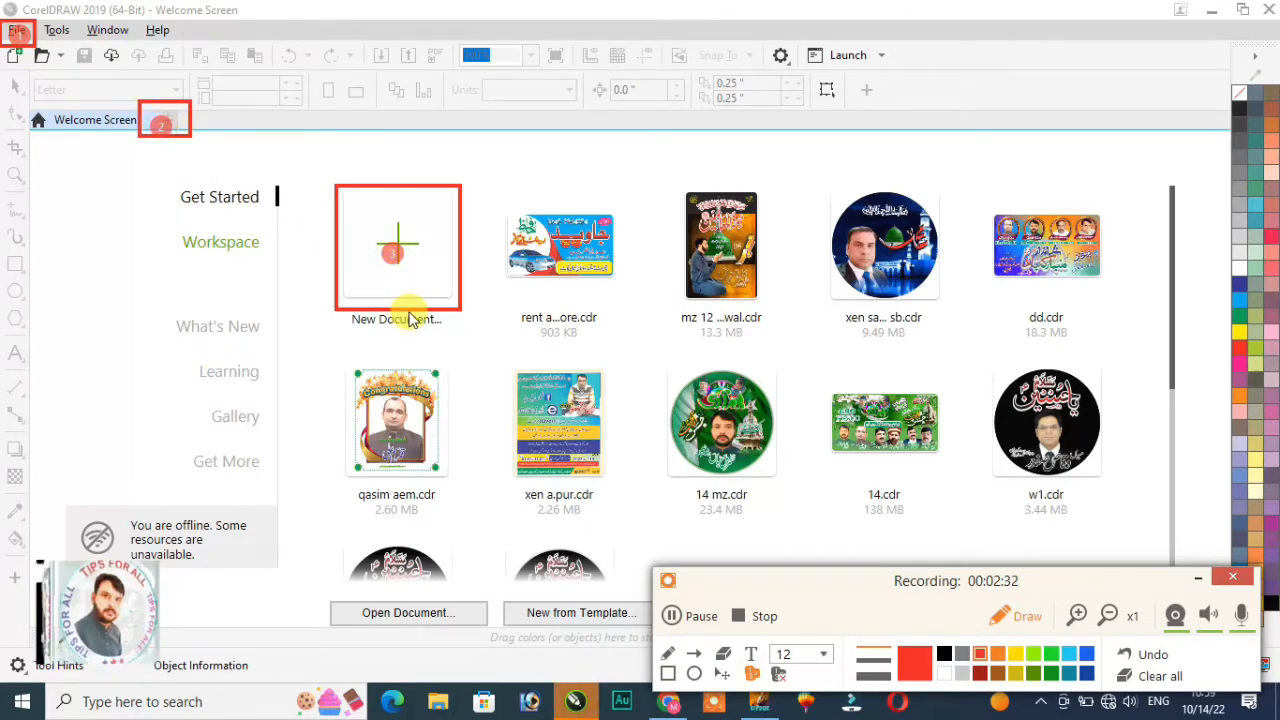
{"action": "left_click", "coordinate": [1150, 676]}
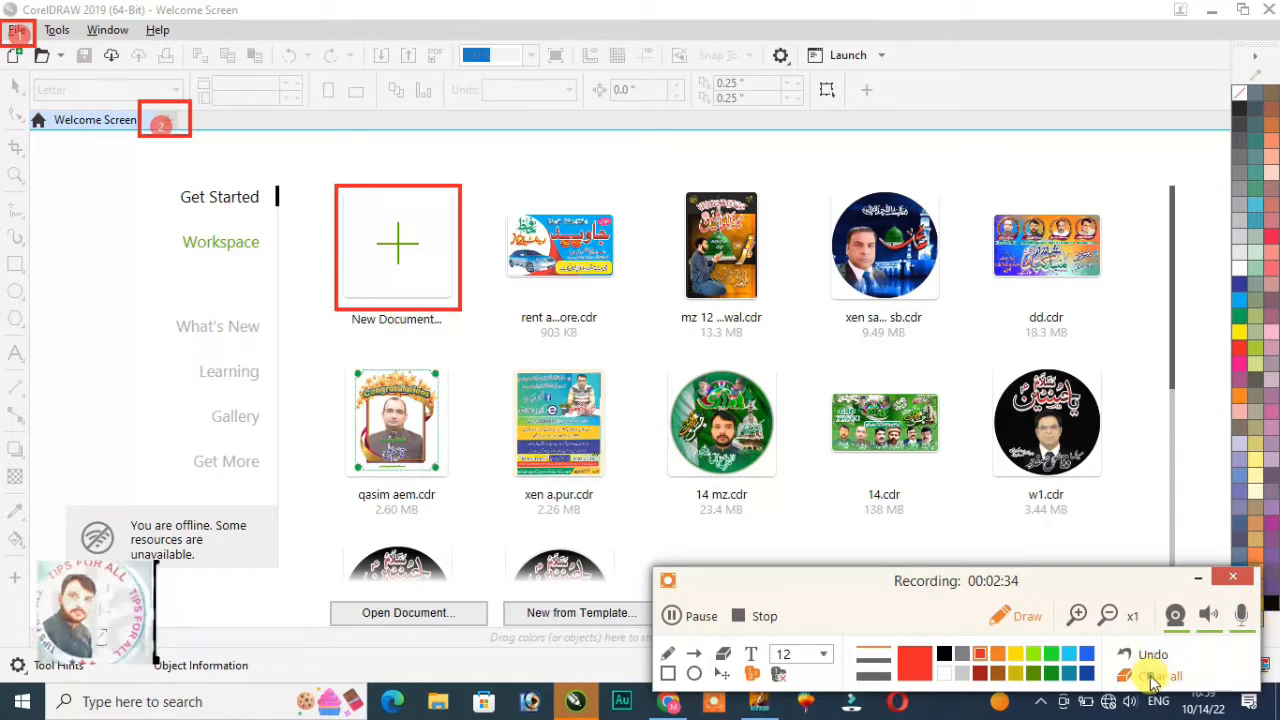
{"action": "left_click", "coordinate": [404, 244]}
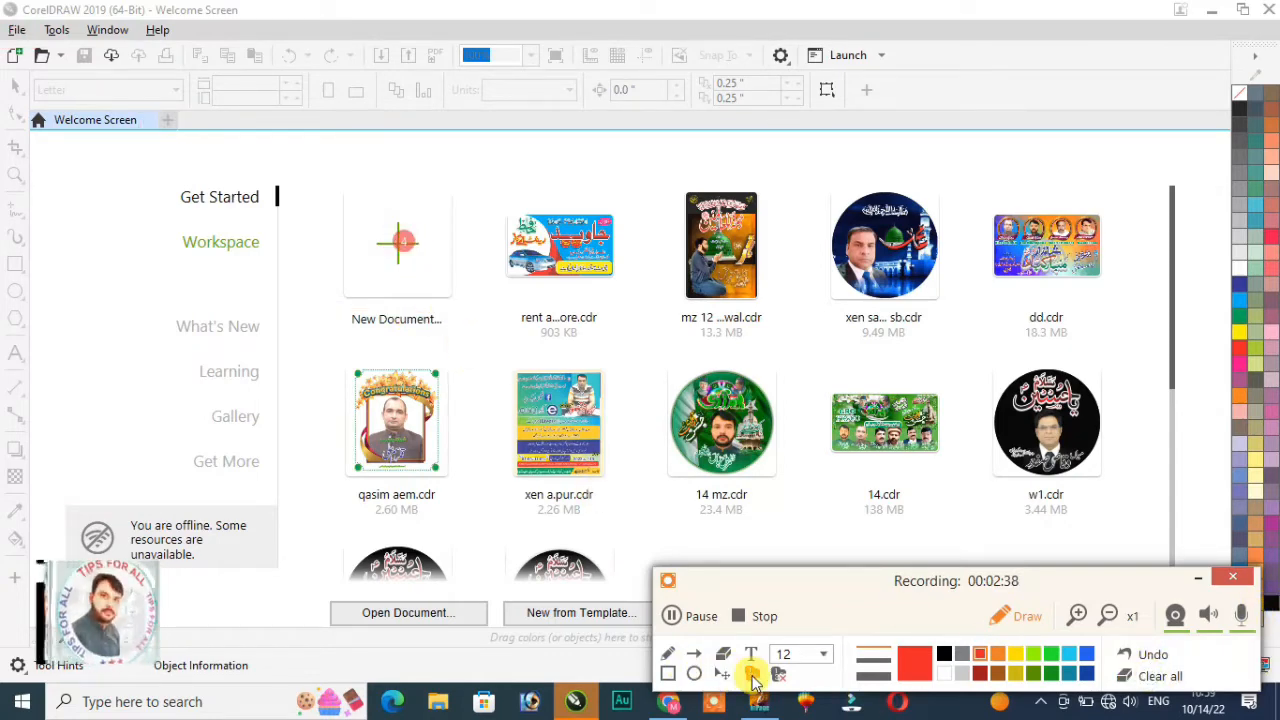
{"action": "left_click", "coordinate": [742, 677]}
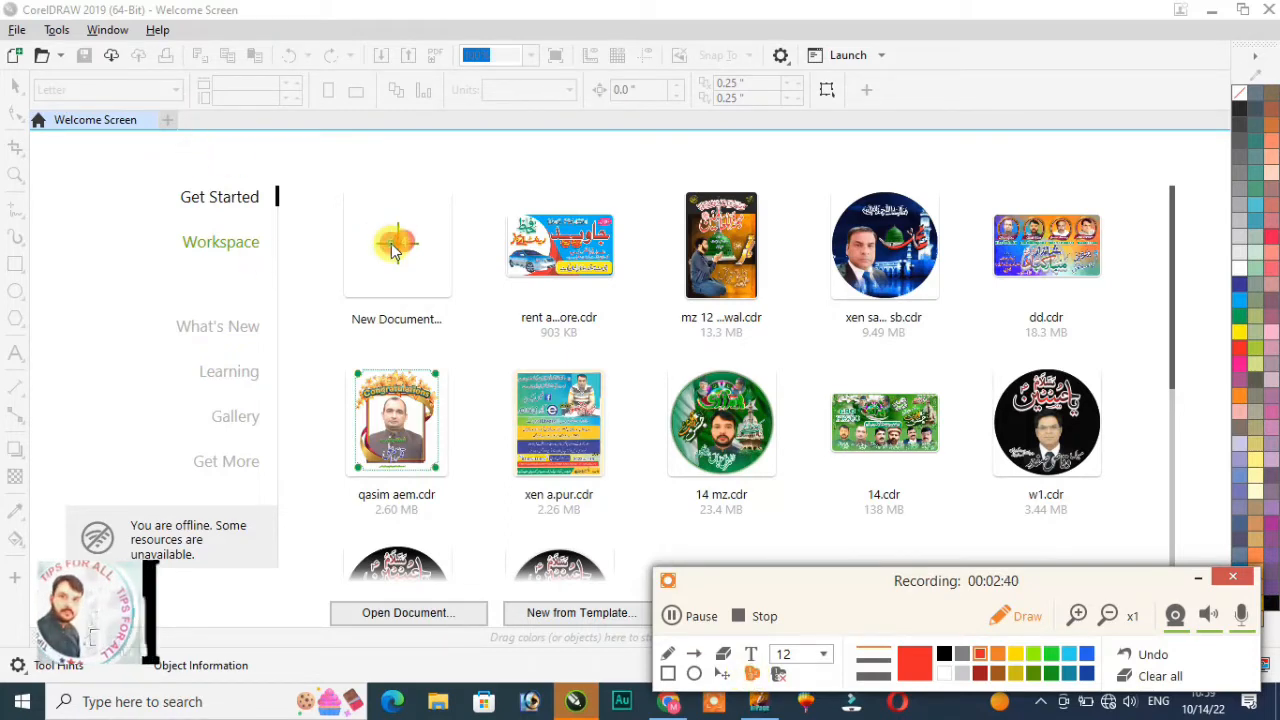
{"action": "left_click", "coordinate": [393, 250]}
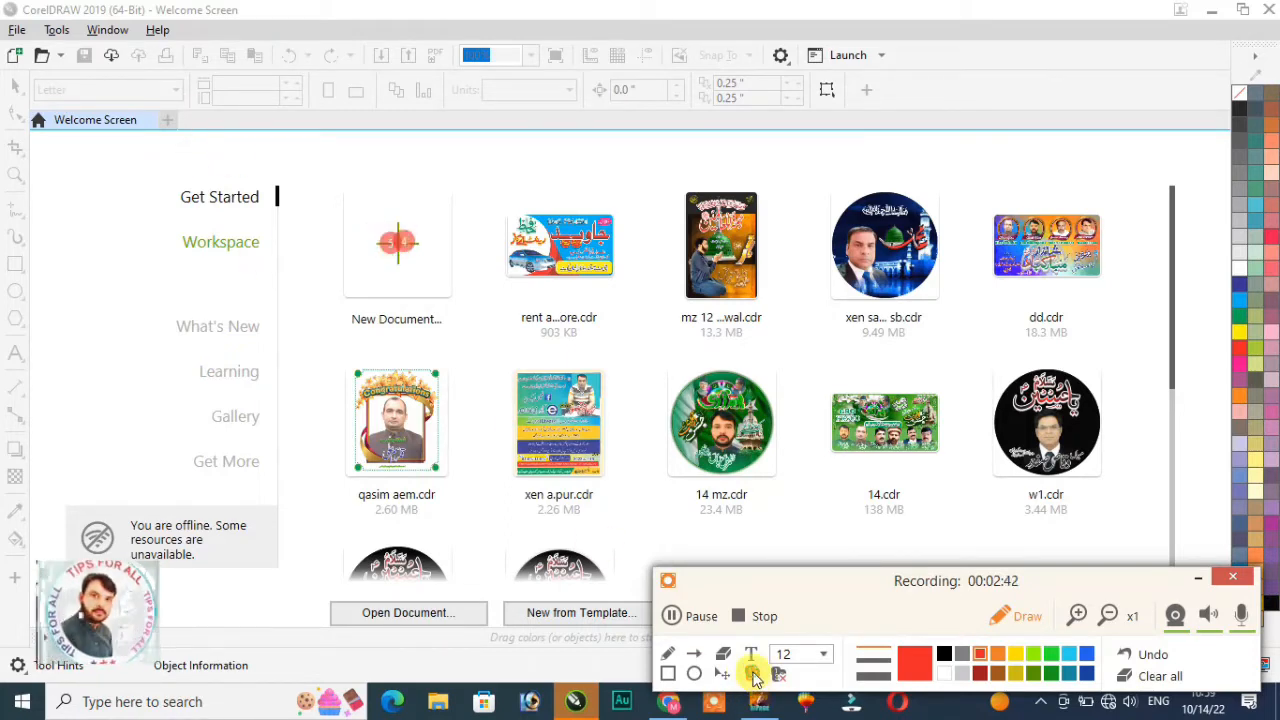
{"action": "left_click", "coordinate": [1160, 676]}
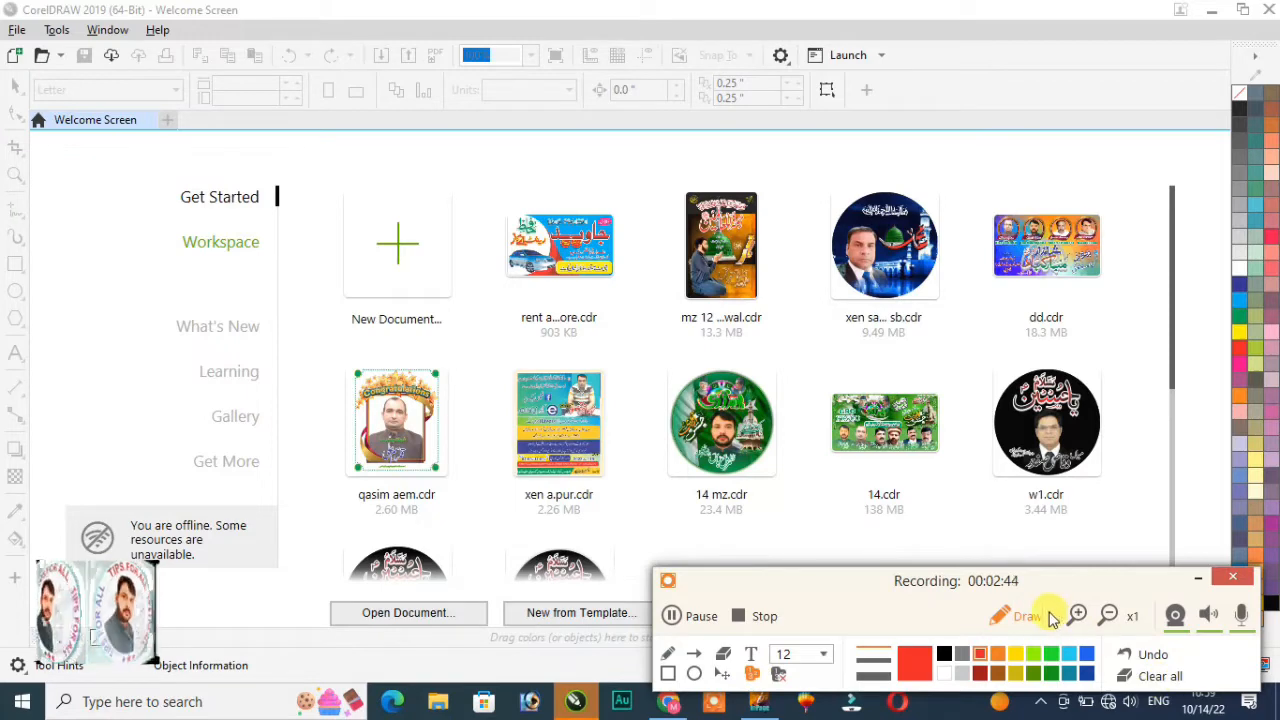
Step: Start a new document and accept the Letter-size, 300 dpi Untitled-1 settings
{"action": "left_click", "coordinate": [997, 624]}
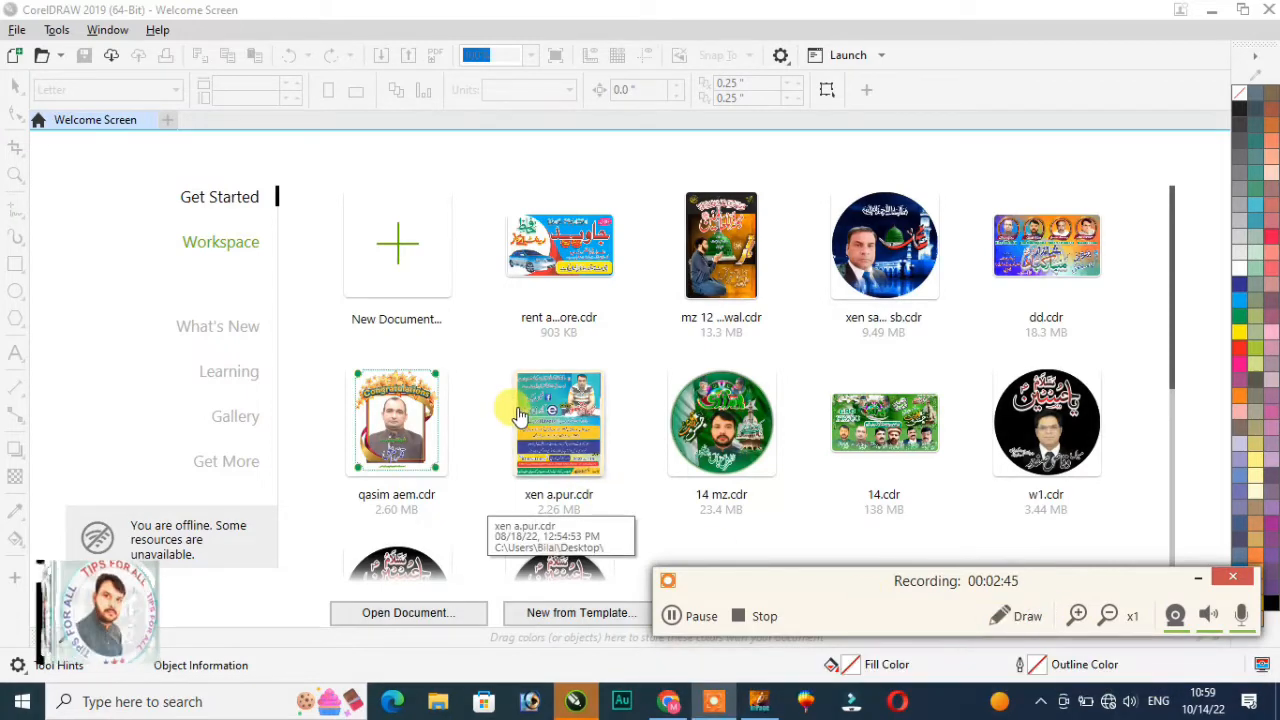
{"action": "left_click", "coordinate": [408, 264]}
{"action": "left_click", "coordinate": [718, 527]}
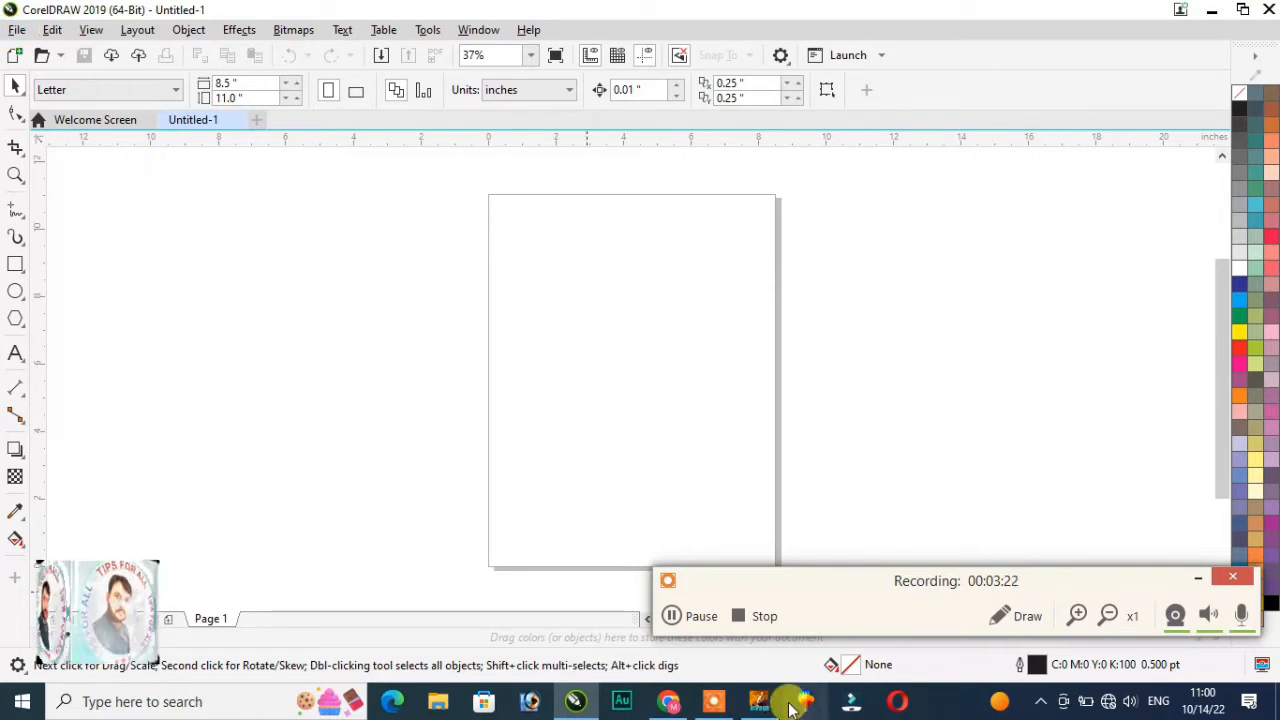
Step: Keep Untitled-1 as an empty 8.5 × 11 inch Letter page with default settings
{"action": "left_click", "coordinate": [1020, 616]}
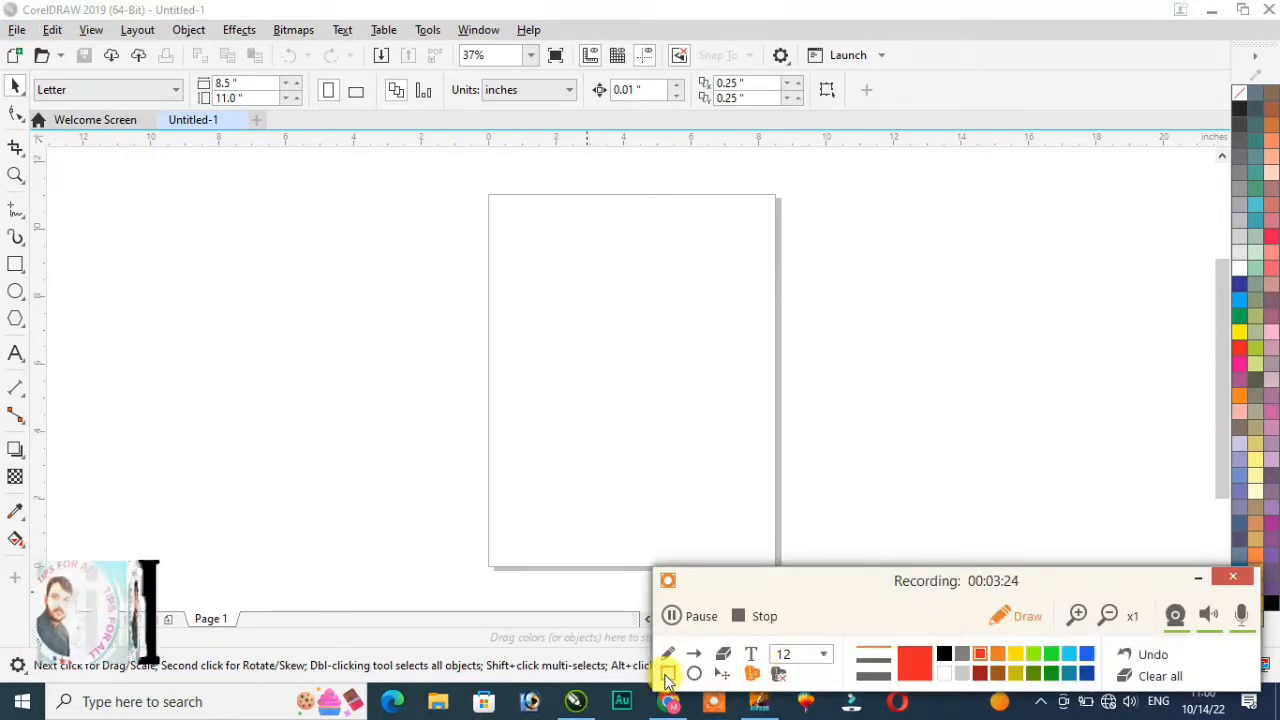
{"action": "left_click_drag", "start_coordinate": [3, 13], "coordinate": [28, 45]}
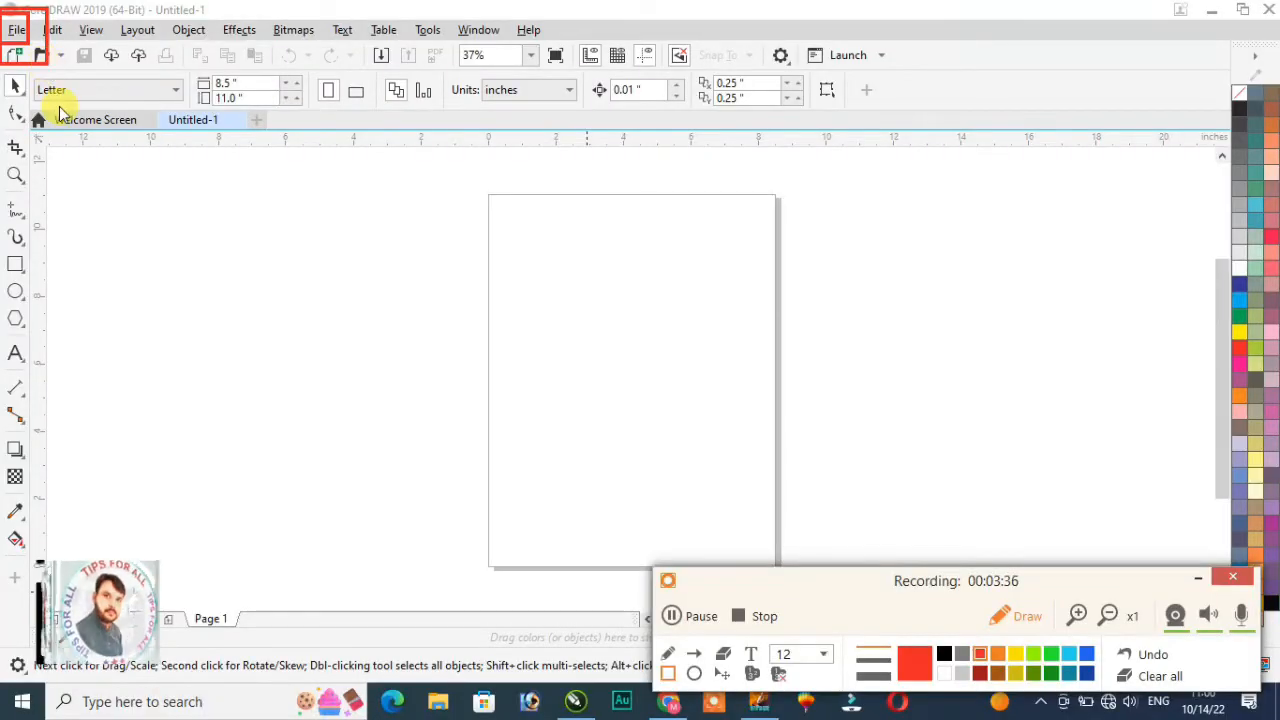
{"action": "left_click", "coordinate": [1140, 676]}
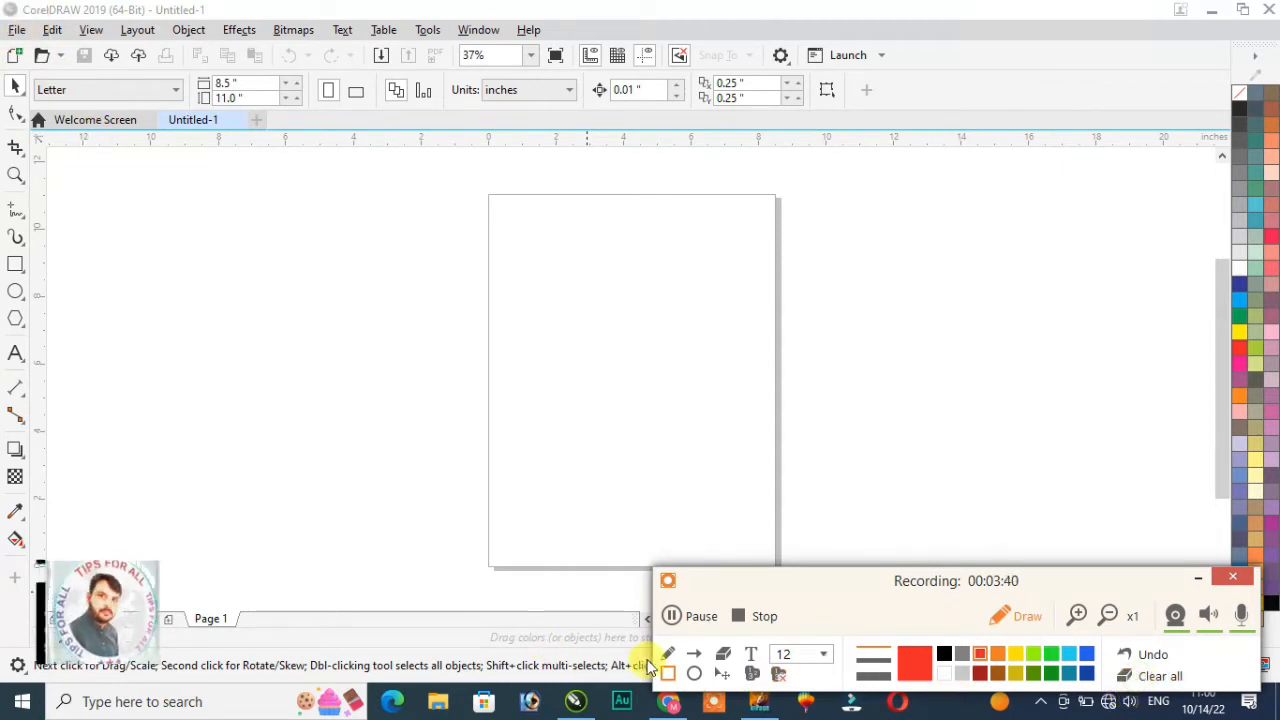
{"action": "left_click", "coordinate": [1022, 616]}
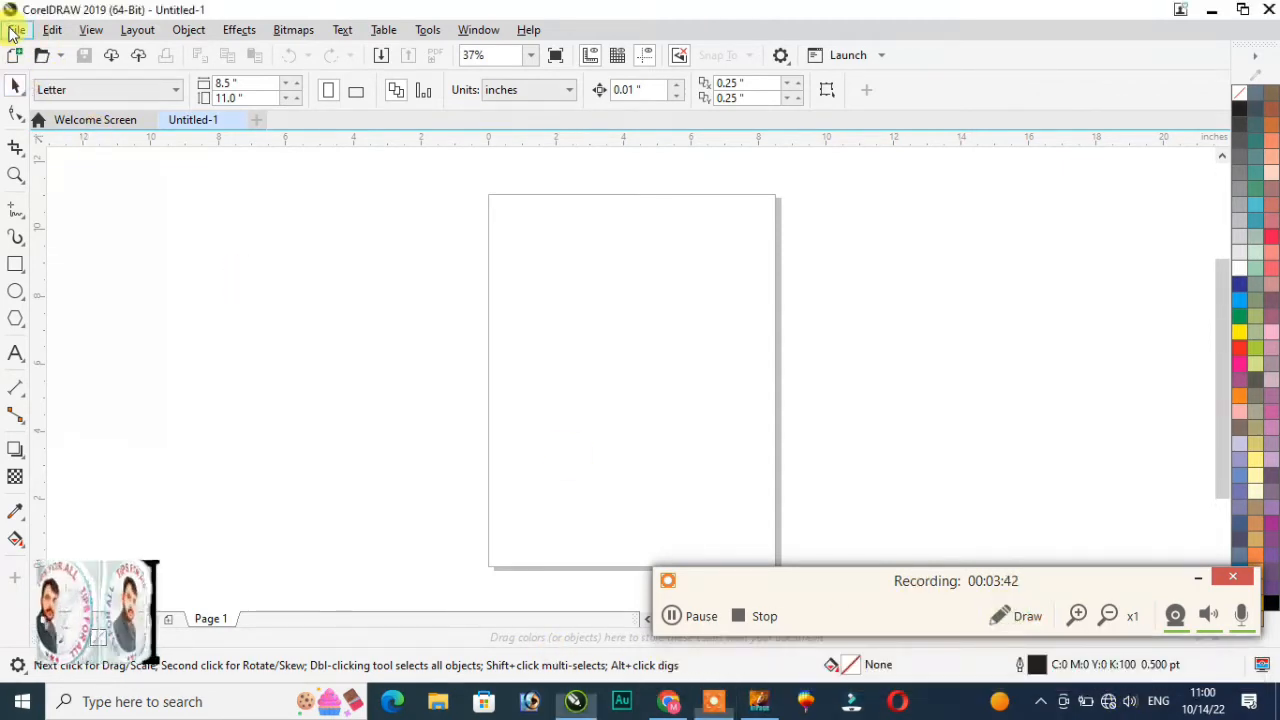
{"action": "left_click", "coordinate": [16, 31]}
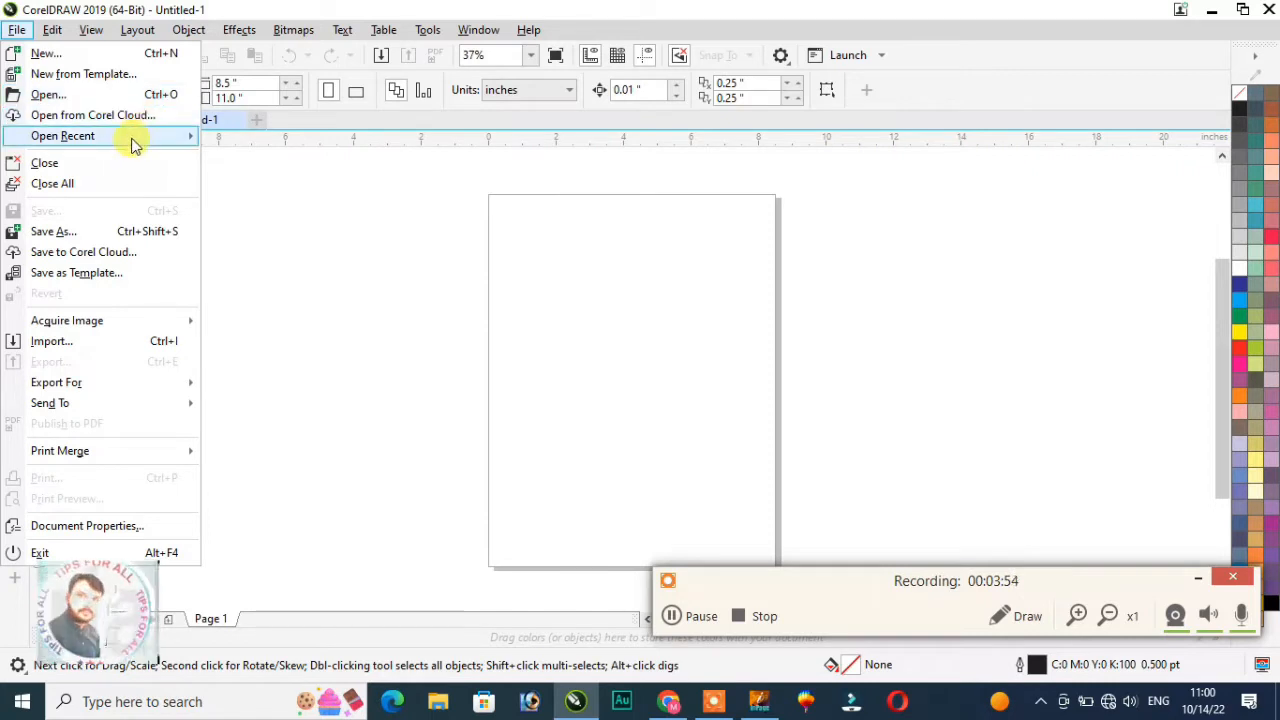
{"action": "mouse_move", "coordinate": [129, 140]}
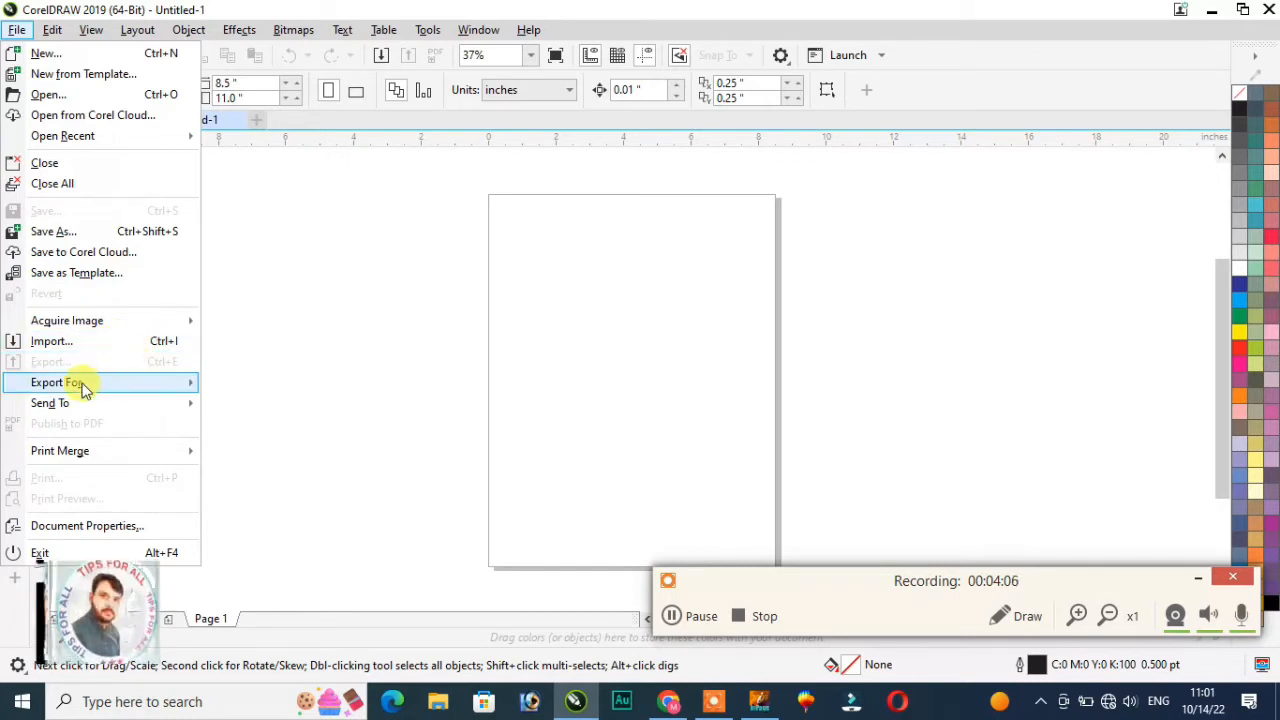
{"action": "mouse_move", "coordinate": [125, 388]}
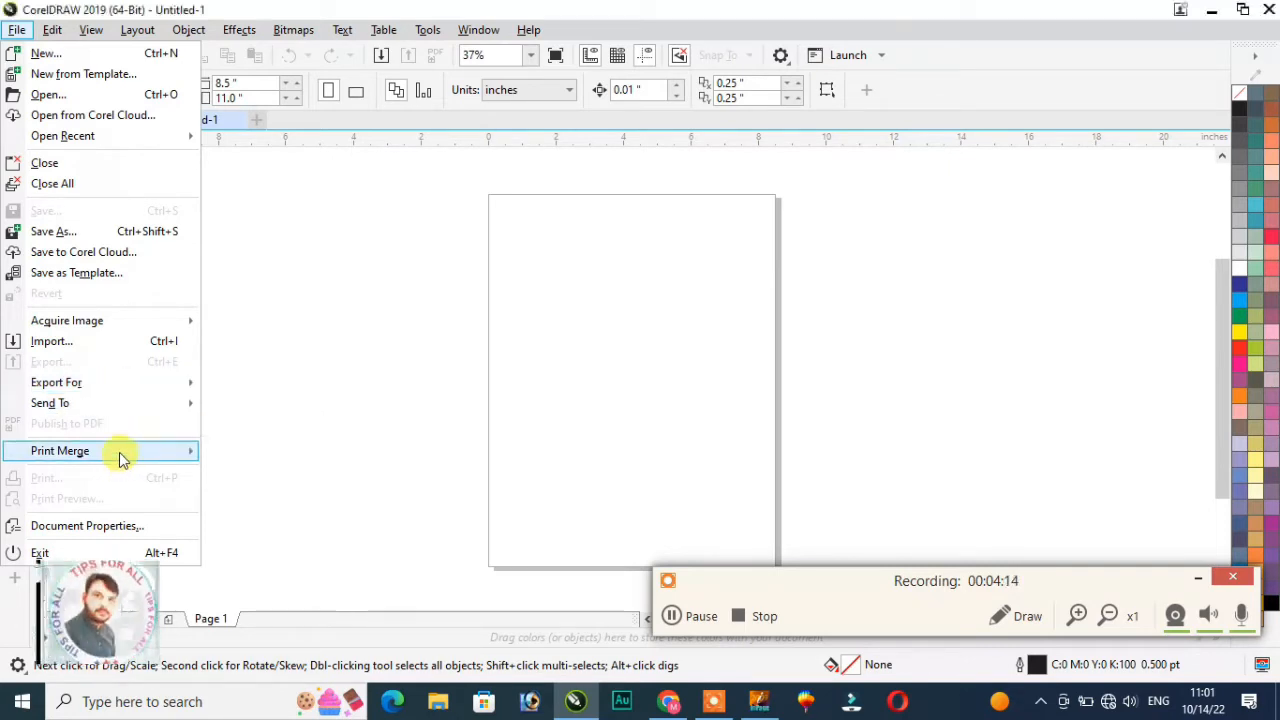
{"action": "mouse_move", "coordinate": [122, 458]}
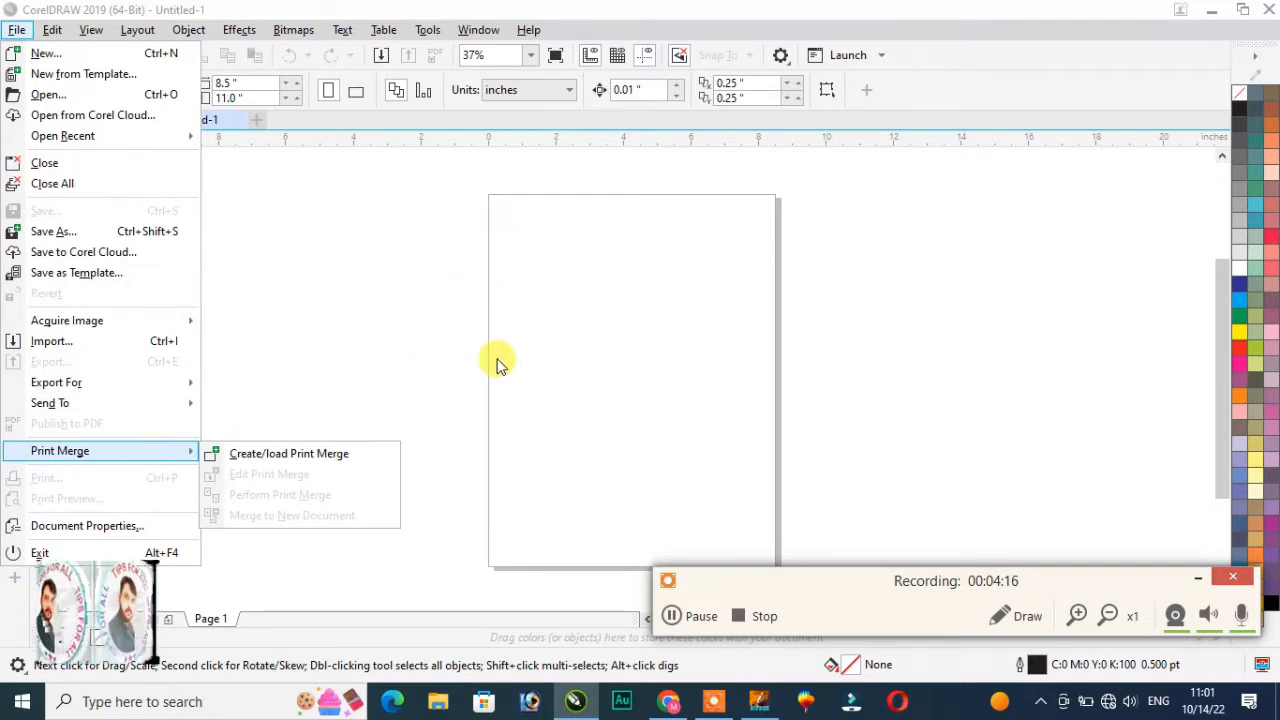
{"action": "left_click", "coordinate": [329, 386]}
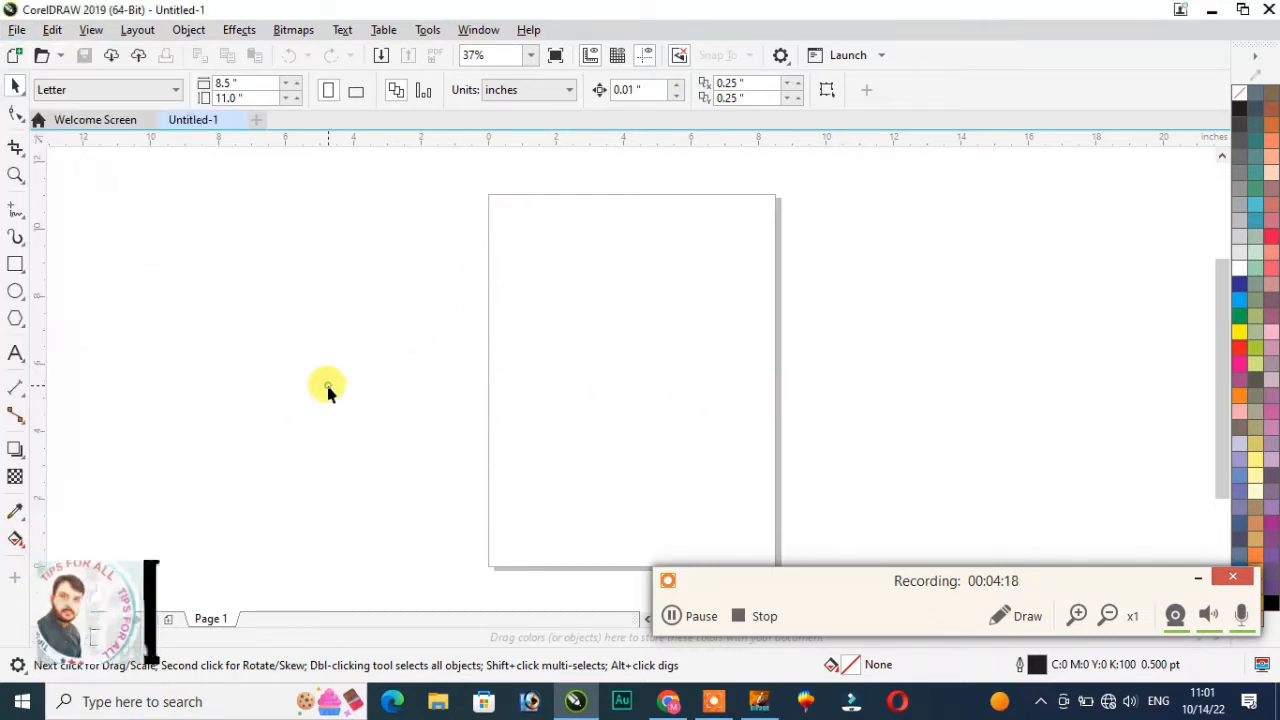
Step: Draw a rectangle across the page's left edge, fill it dark blue, then undo both
{"action": "left_click", "coordinate": [44, 53]}
{"action": "left_click", "coordinate": [52, 30]}
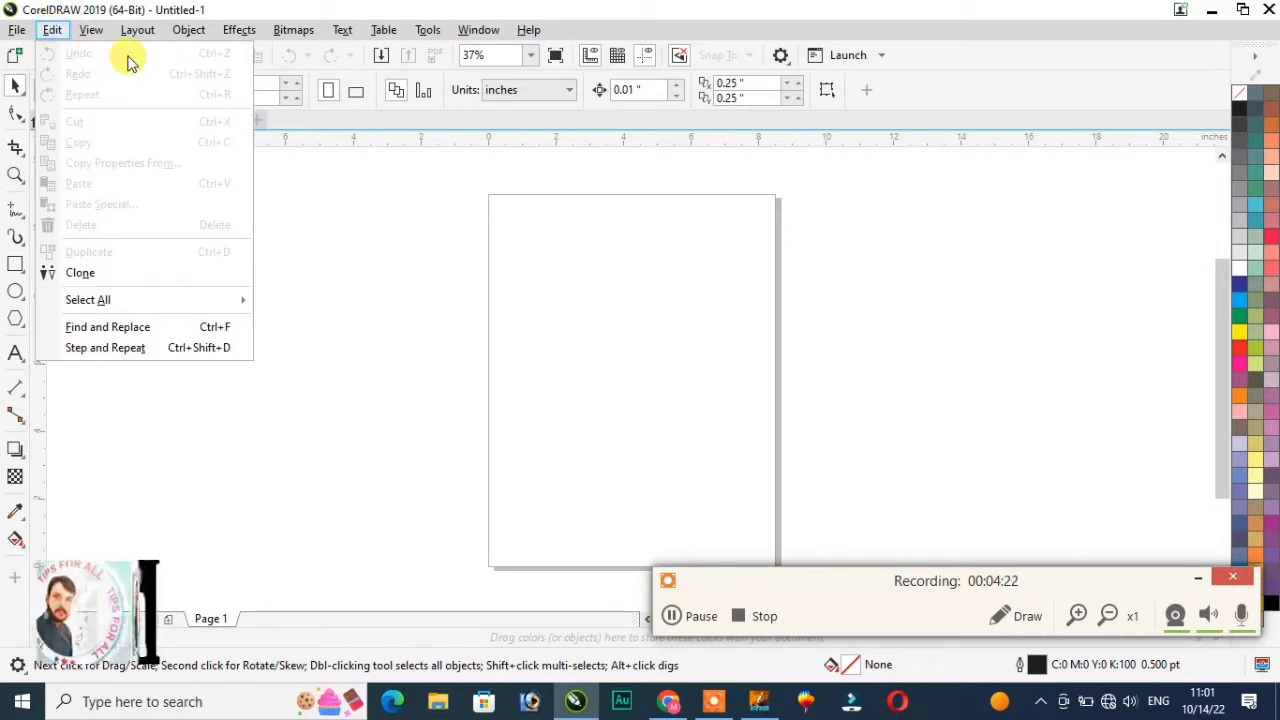
{"action": "left_click", "coordinate": [447, 412]}
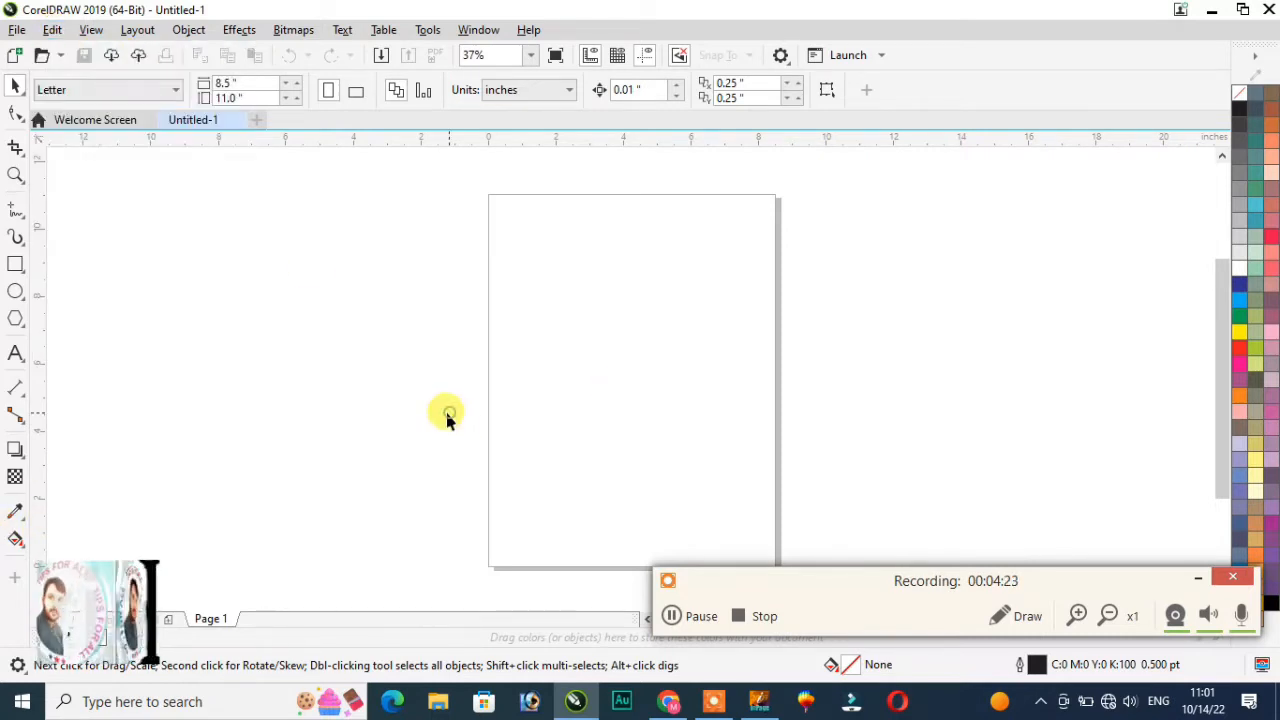
{"action": "left_click", "coordinate": [16, 264]}
{"action": "left_click_drag", "start_coordinate": [375, 250], "coordinate": [596, 398]}
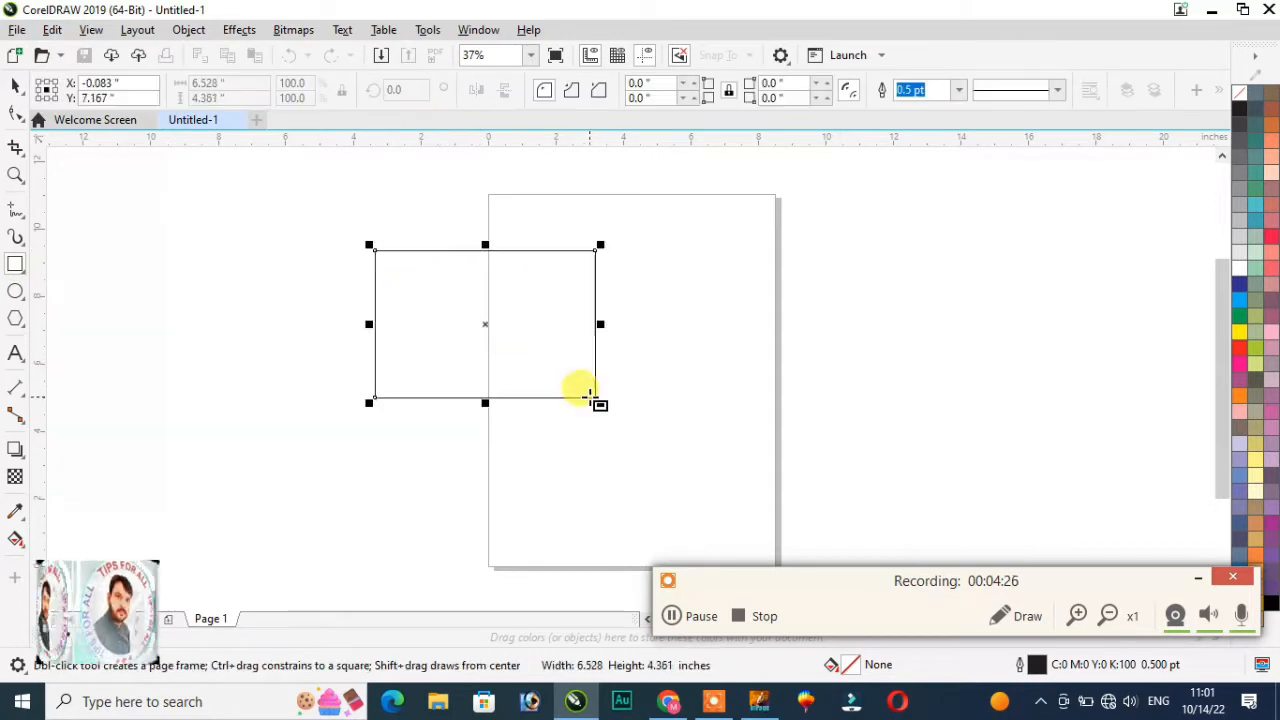
{"action": "left_click", "coordinate": [1237, 285]}
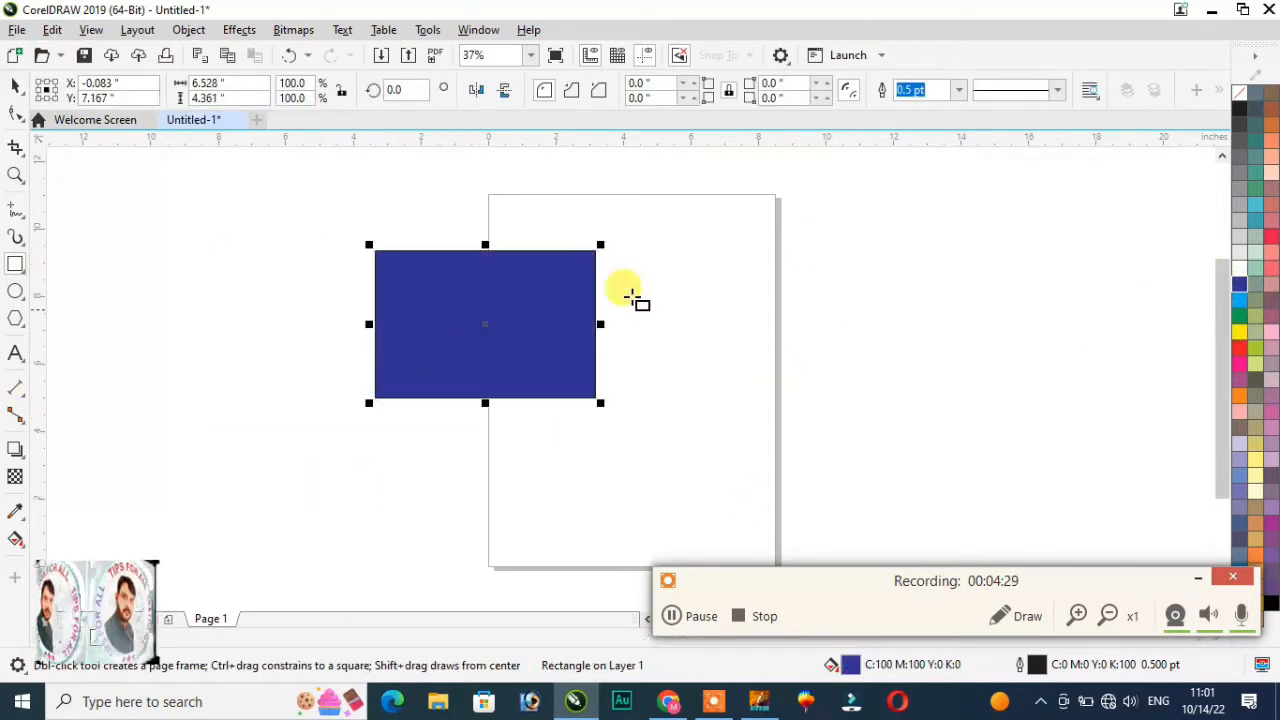
{"action": "left_click", "coordinate": [53, 31]}
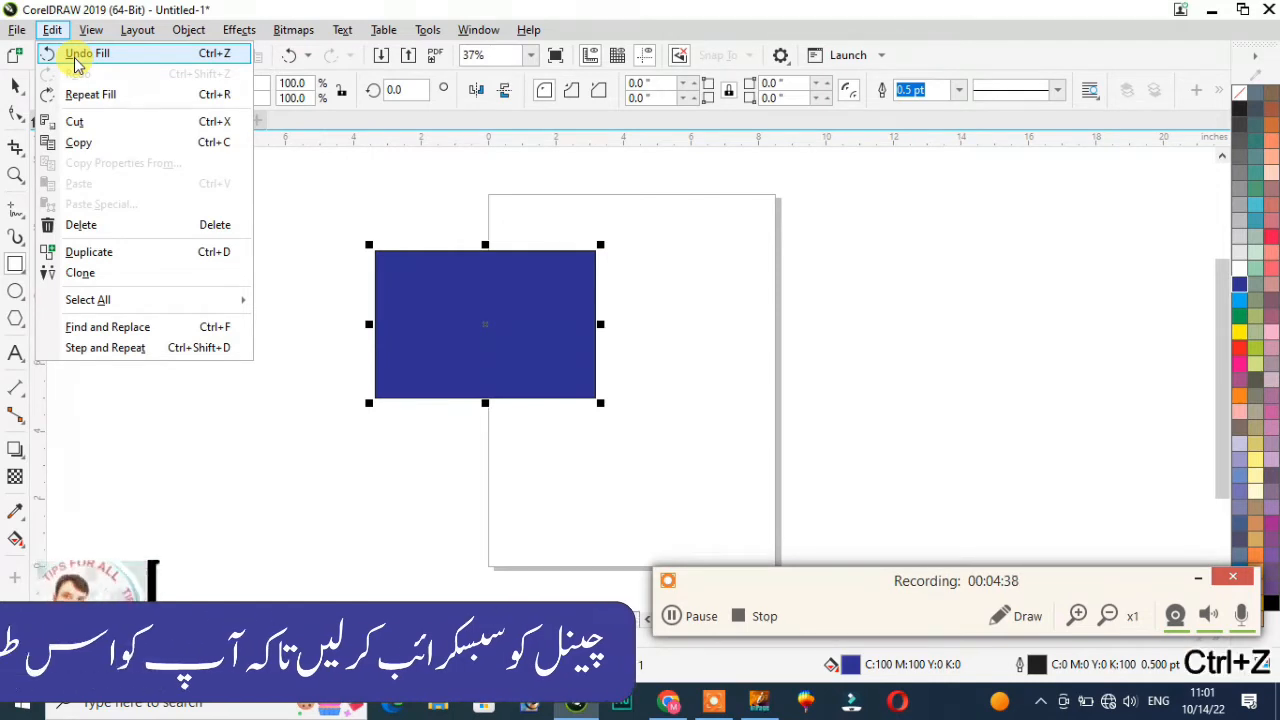
{"action": "left_click", "coordinate": [335, 246]}
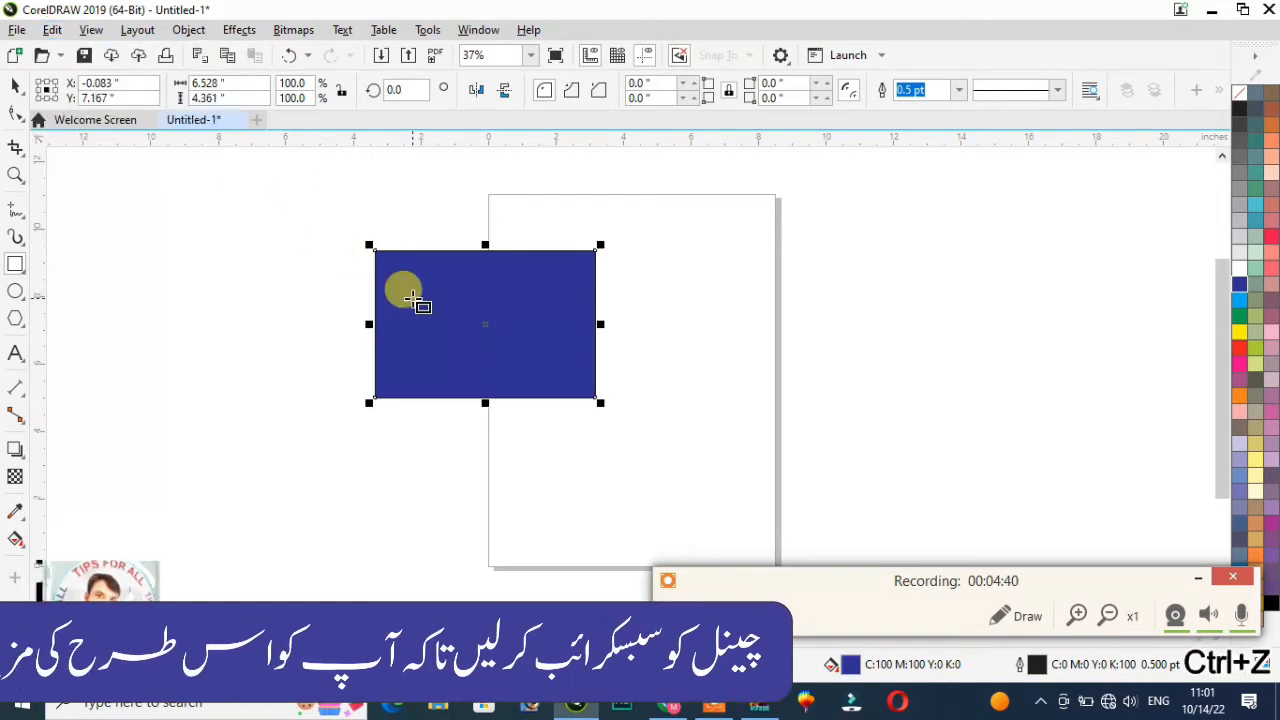
{"action": "key", "text": "ctrl+z"}
{"action": "key", "text": "ctrl+z"}
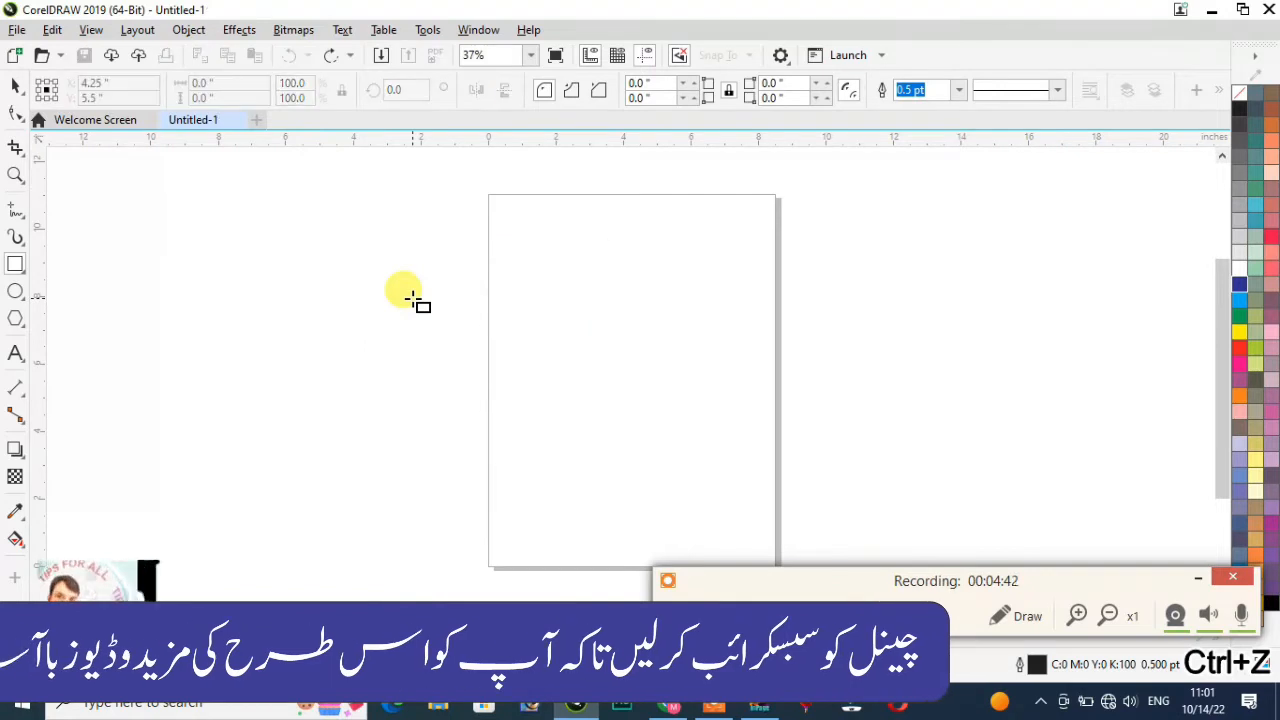
Step: Restore and remove the rectangle again, then draw a new rectangle left of the page
{"action": "left_click", "coordinate": [88, 30]}
{"action": "mouse_move", "coordinate": [52, 30]}
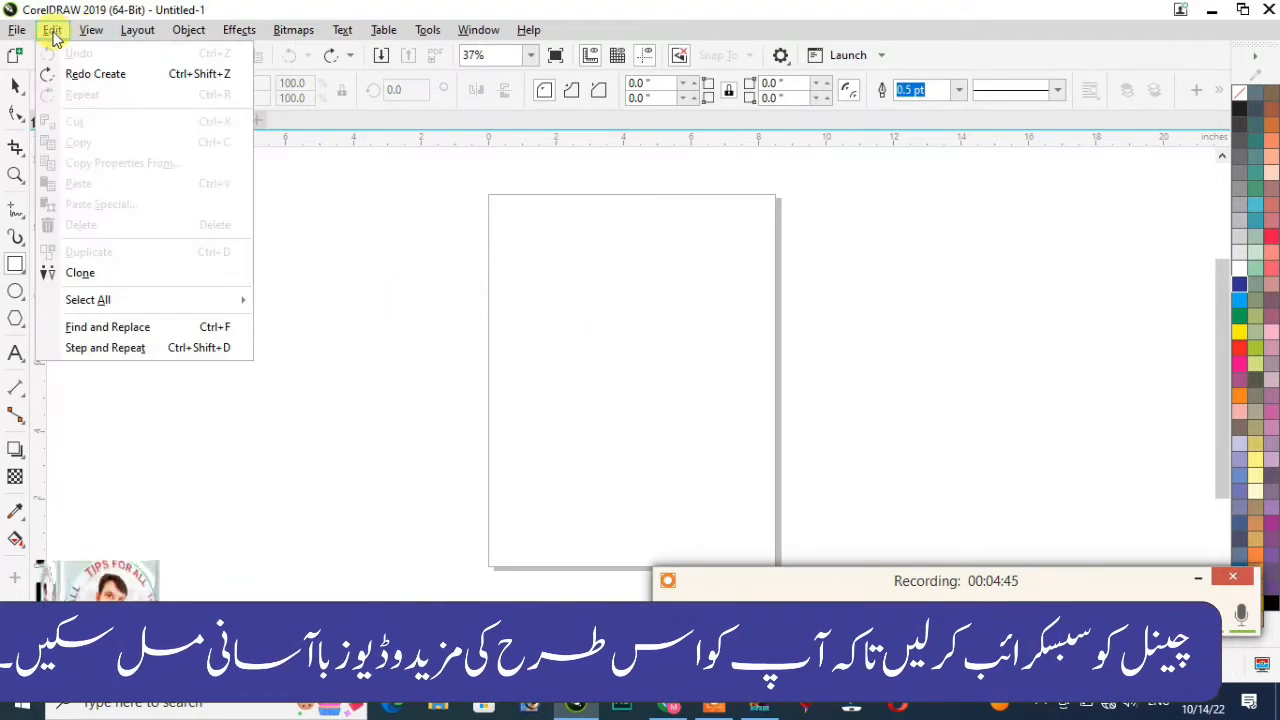
{"action": "left_click", "coordinate": [80, 76]}
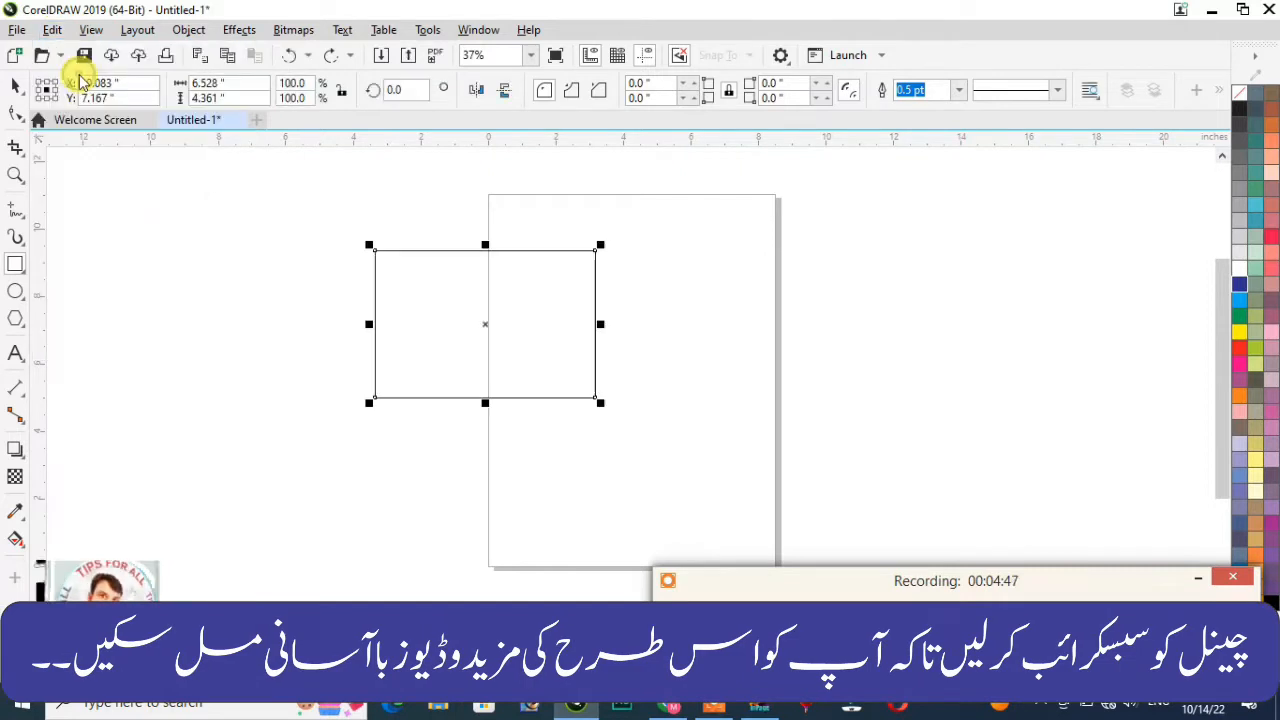
{"action": "left_click", "coordinate": [52, 30]}
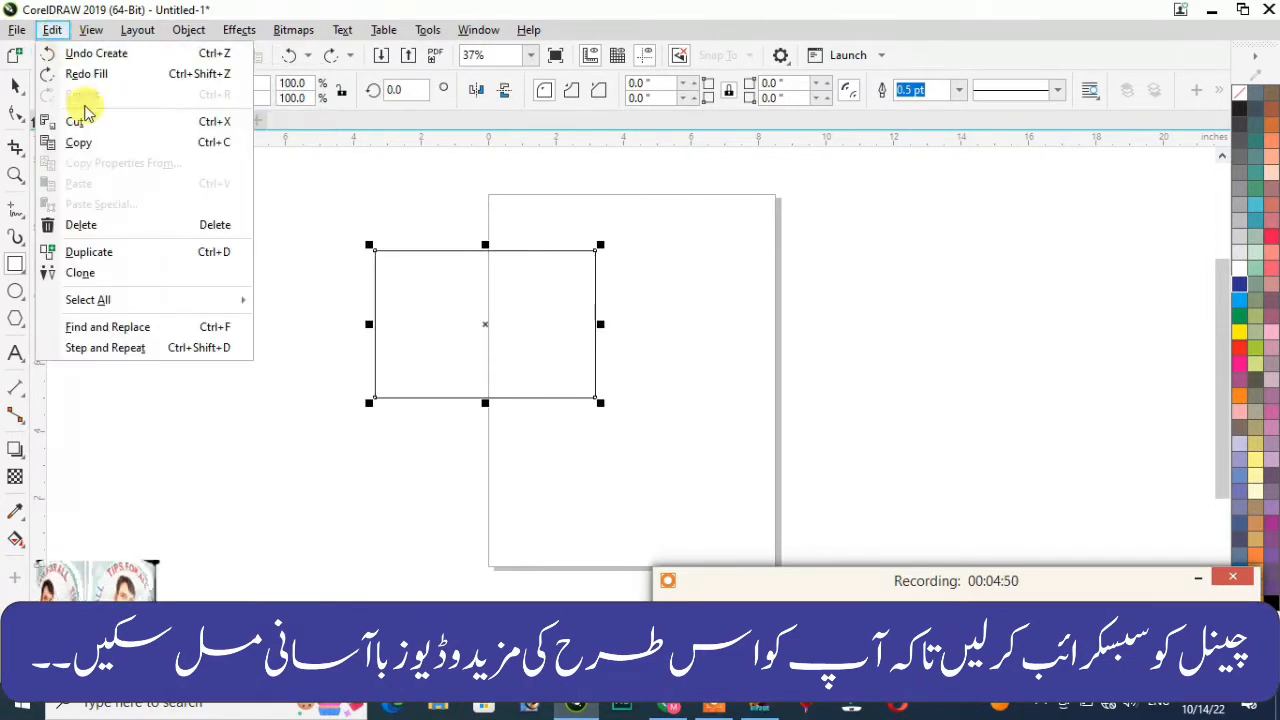
{"action": "left_click", "coordinate": [112, 53]}
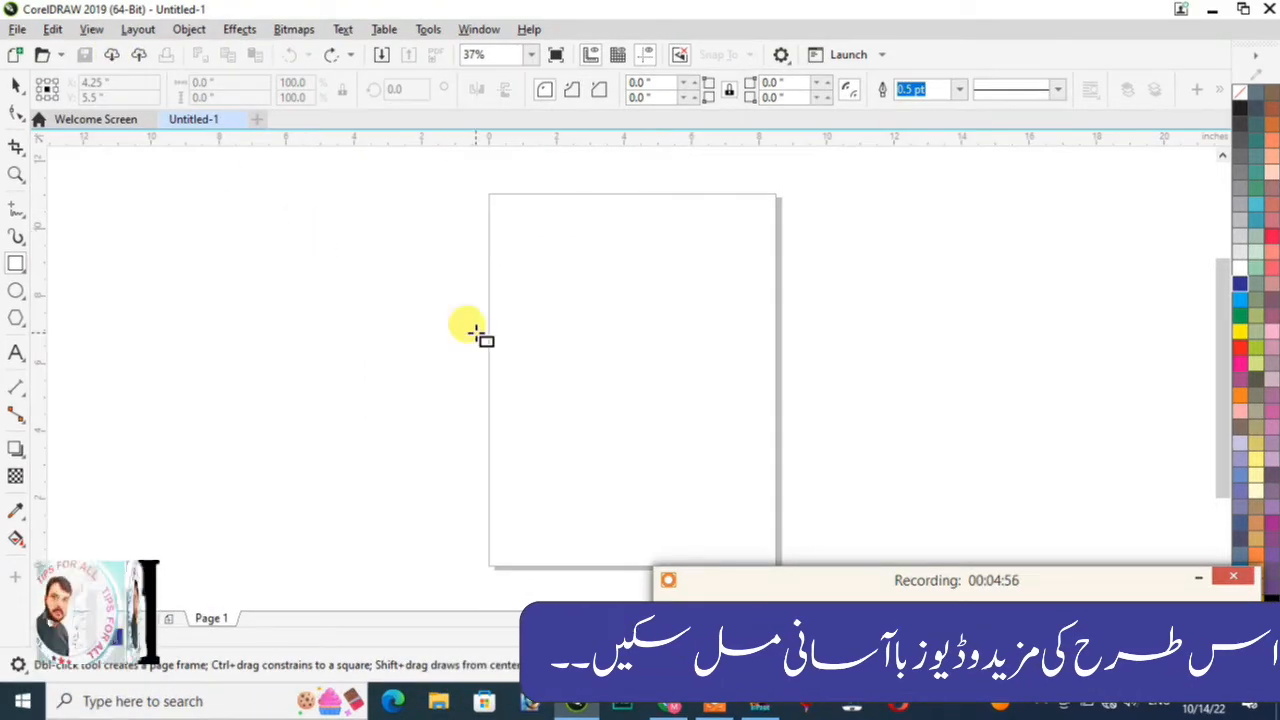
{"action": "left_click_drag", "start_coordinate": [343, 250], "coordinate": [495, 352]}
Step: Fill the new rectangle dark blue and drop a blue copy beside it on the page
{"action": "left_click", "coordinate": [1240, 285]}
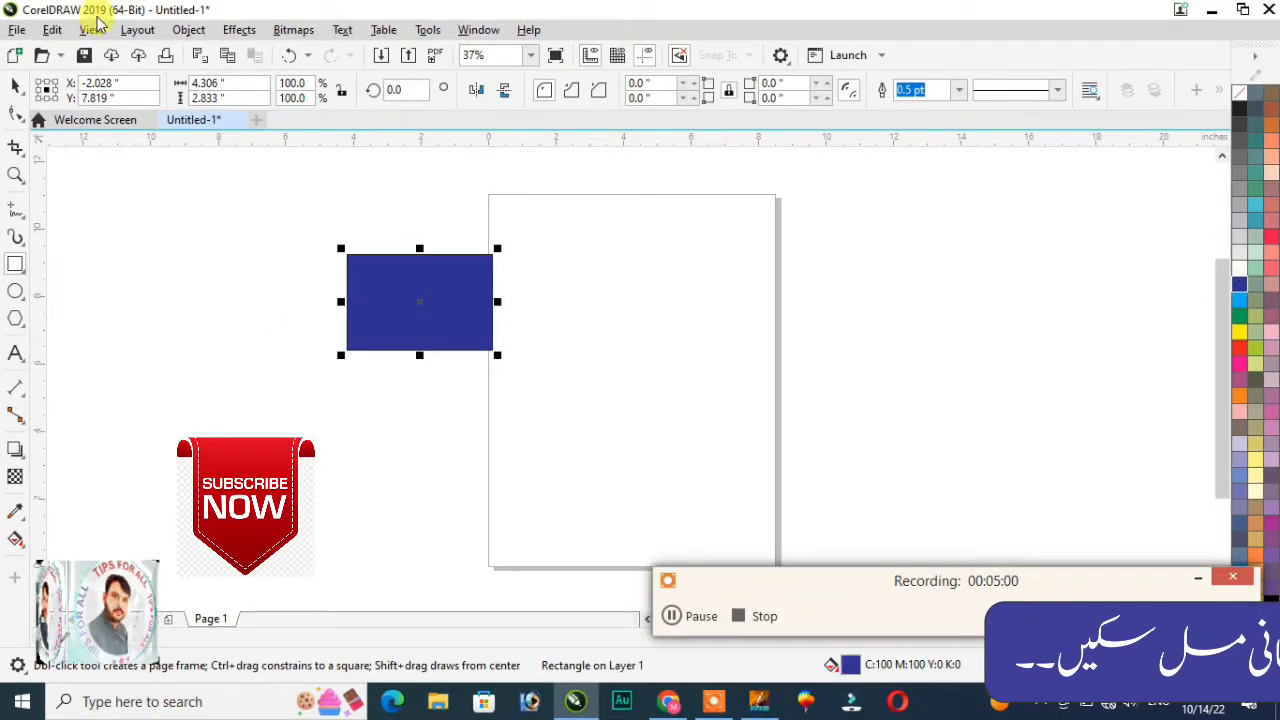
{"action": "left_click", "coordinate": [52, 30]}
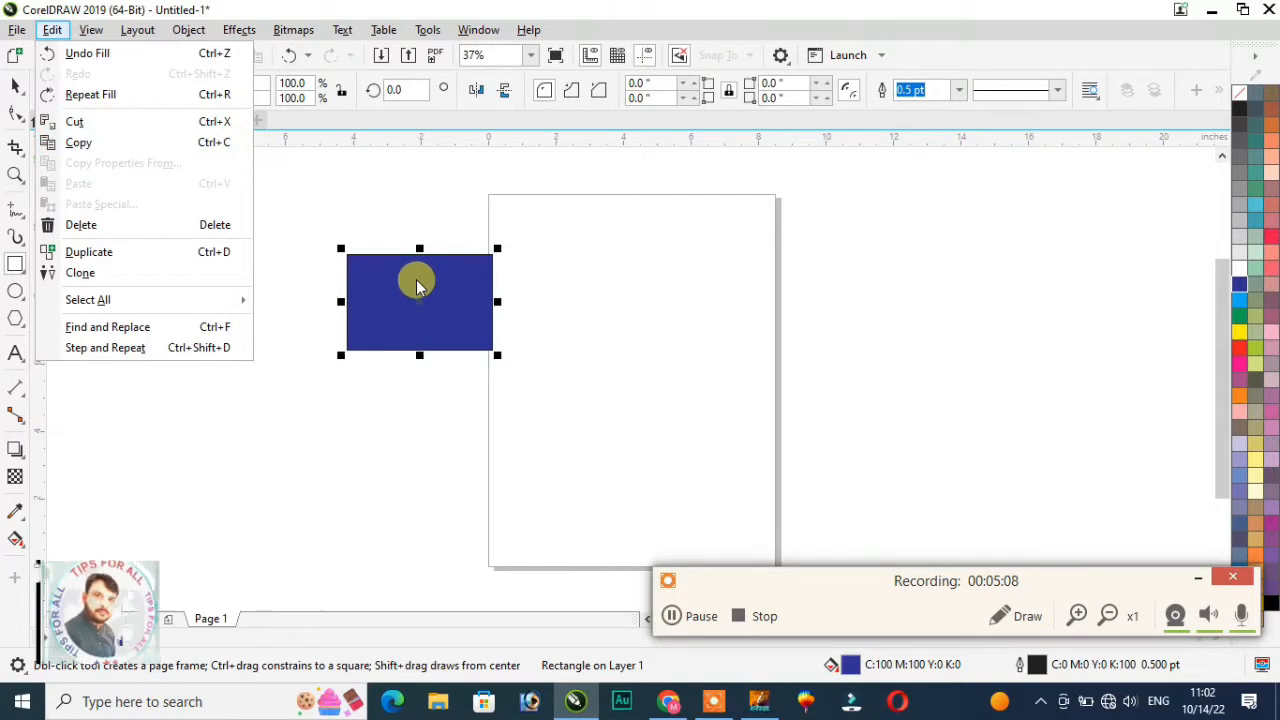
{"action": "left_click", "coordinate": [411, 294]}
{"action": "left_click_drag", "start_coordinate": [411, 294], "coordinate": [603, 322]}
{"action": "left_click_drag", "start_coordinate": [304, 205], "coordinate": [765, 432]}
Step: Repeat the duplication with Ctrl+R, then undo the two extra rectangles
{"action": "left_click", "coordinate": [52, 29]}
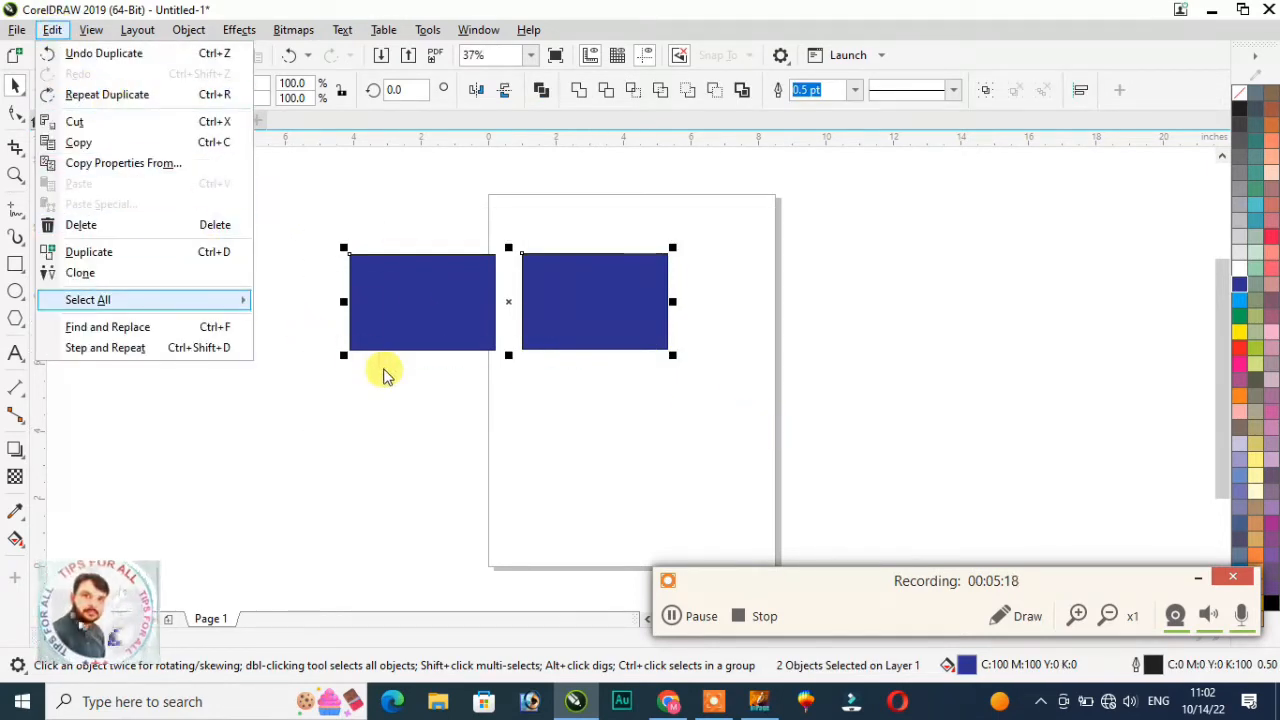
{"action": "mouse_move", "coordinate": [238, 300]}
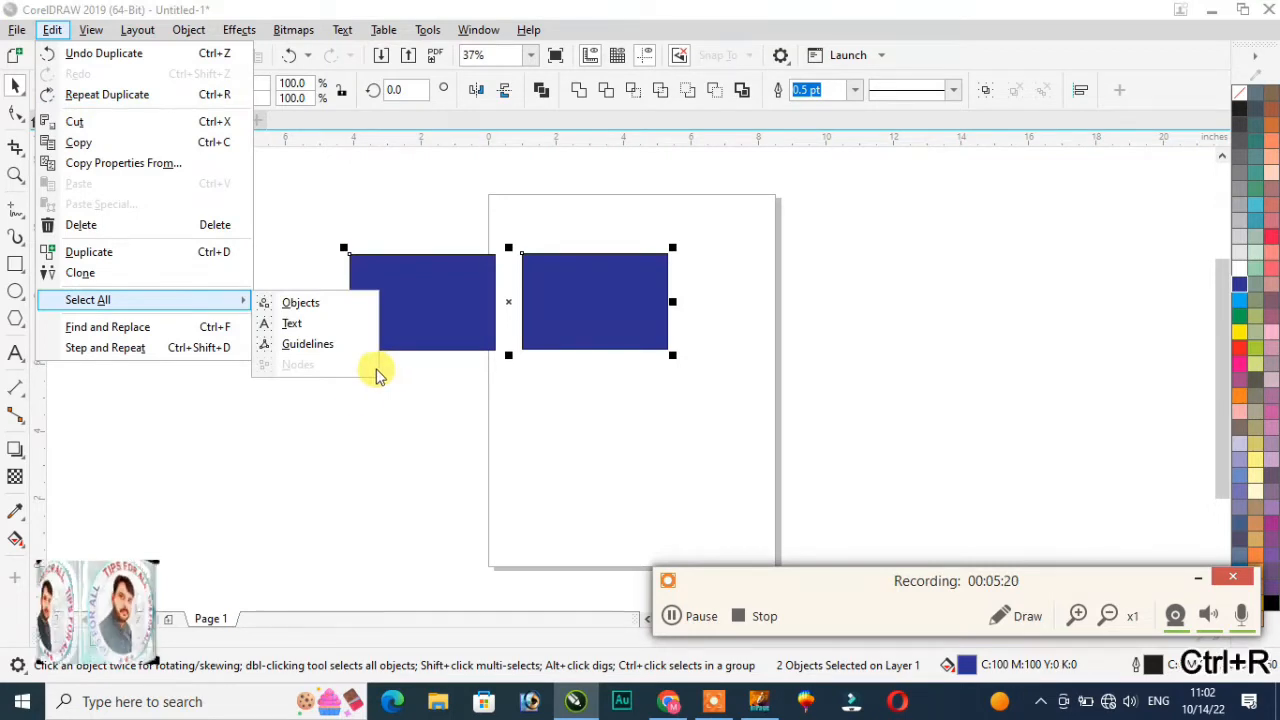
{"action": "key", "text": "ctrl+r"}
{"action": "key", "text": "ctrl+r"}
{"action": "key", "text": "ctrl+r"}
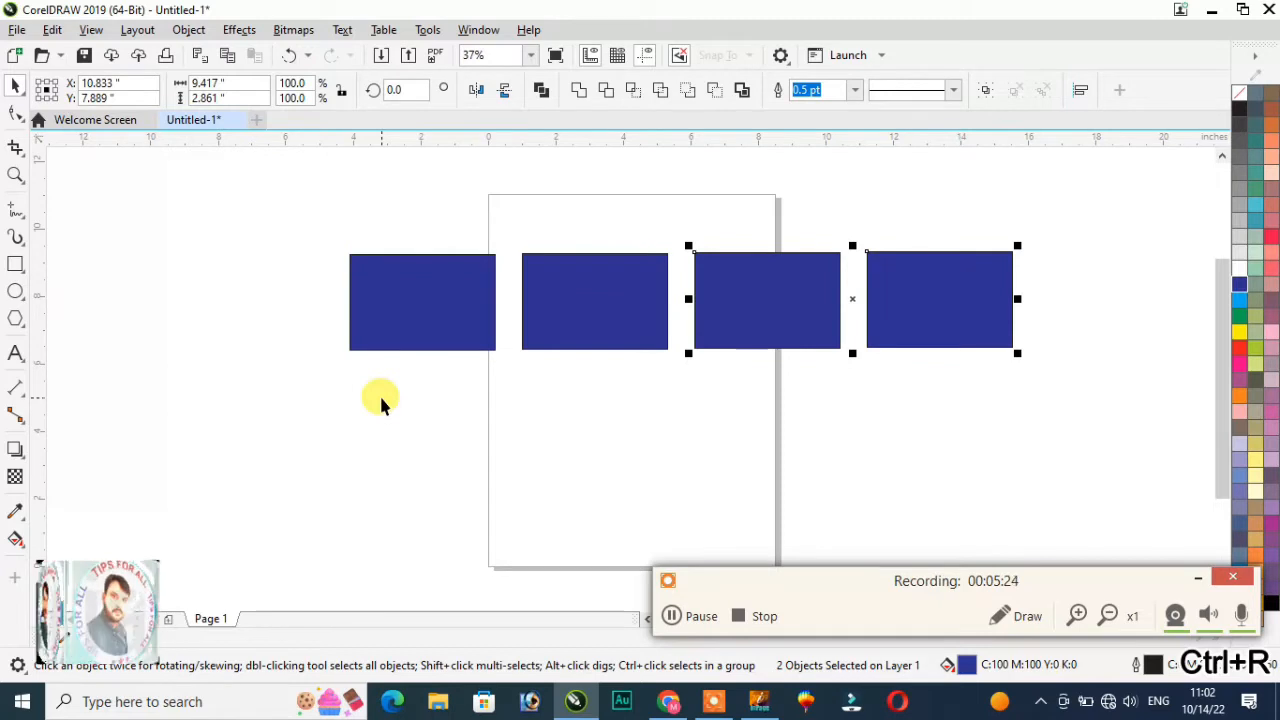
{"action": "key", "text": "ctrl+z"}
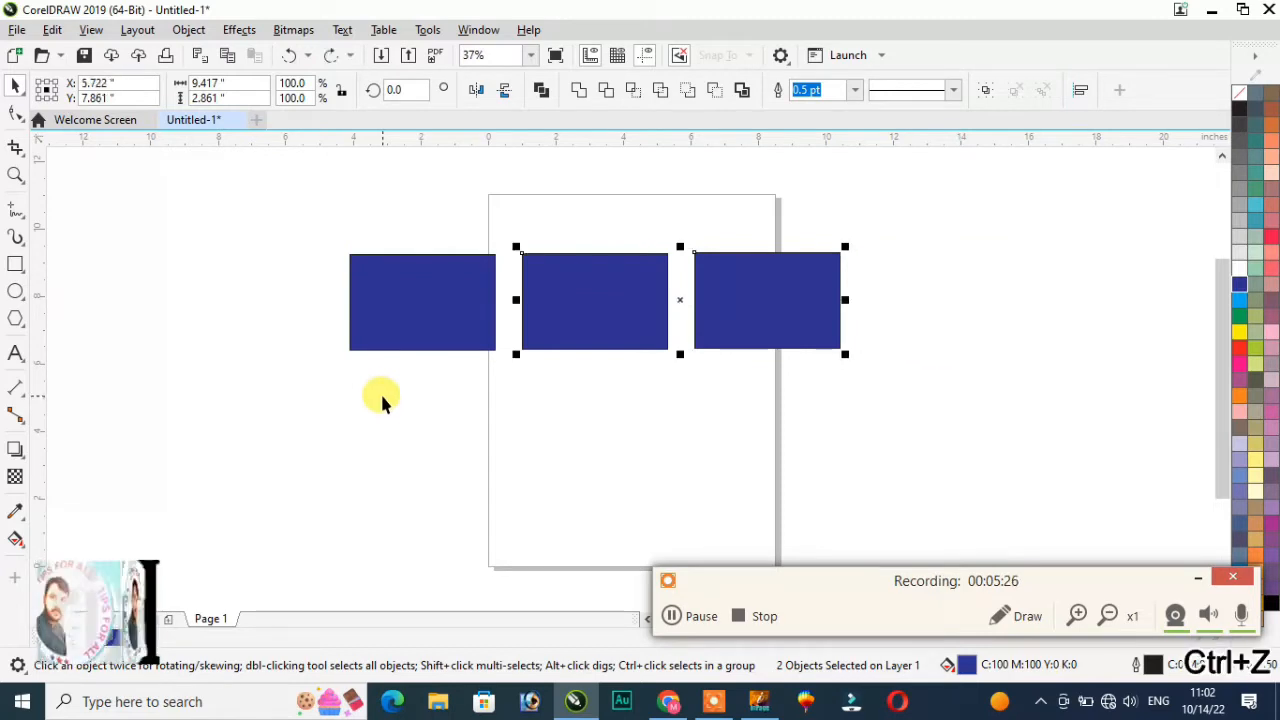
{"action": "key", "text": "ctrl+z"}
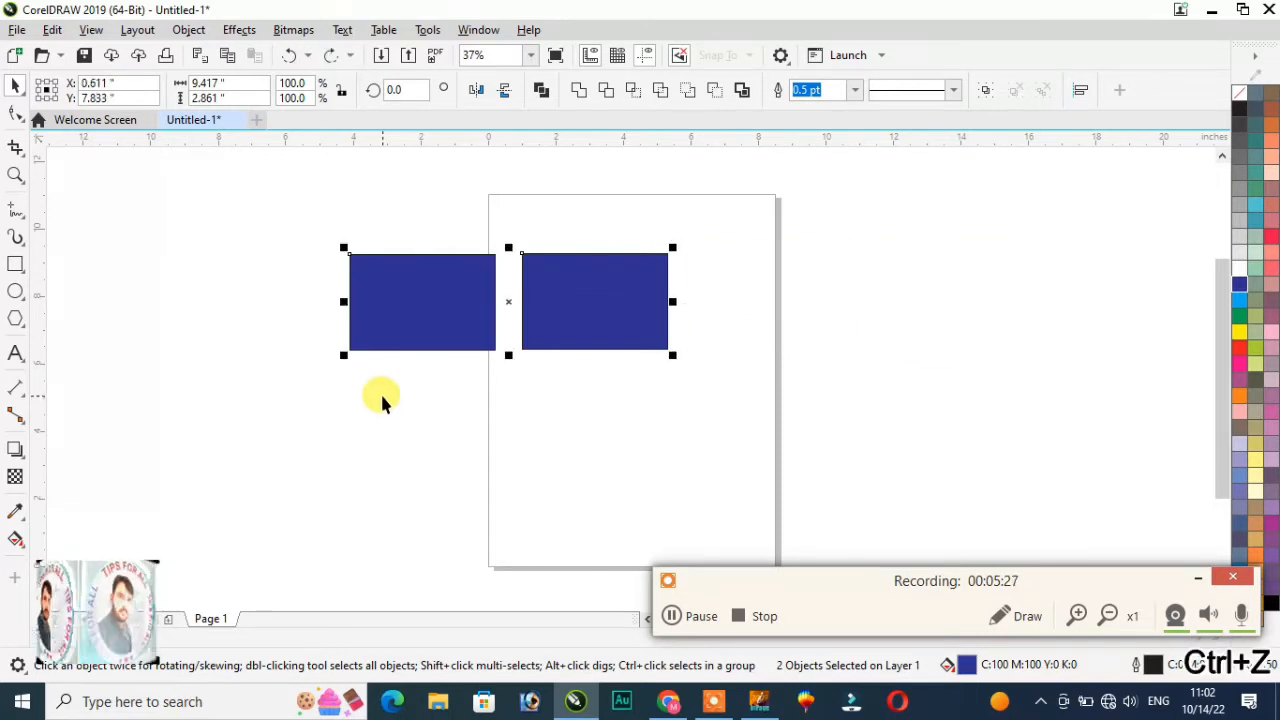
{"action": "left_click", "coordinate": [54, 32]}
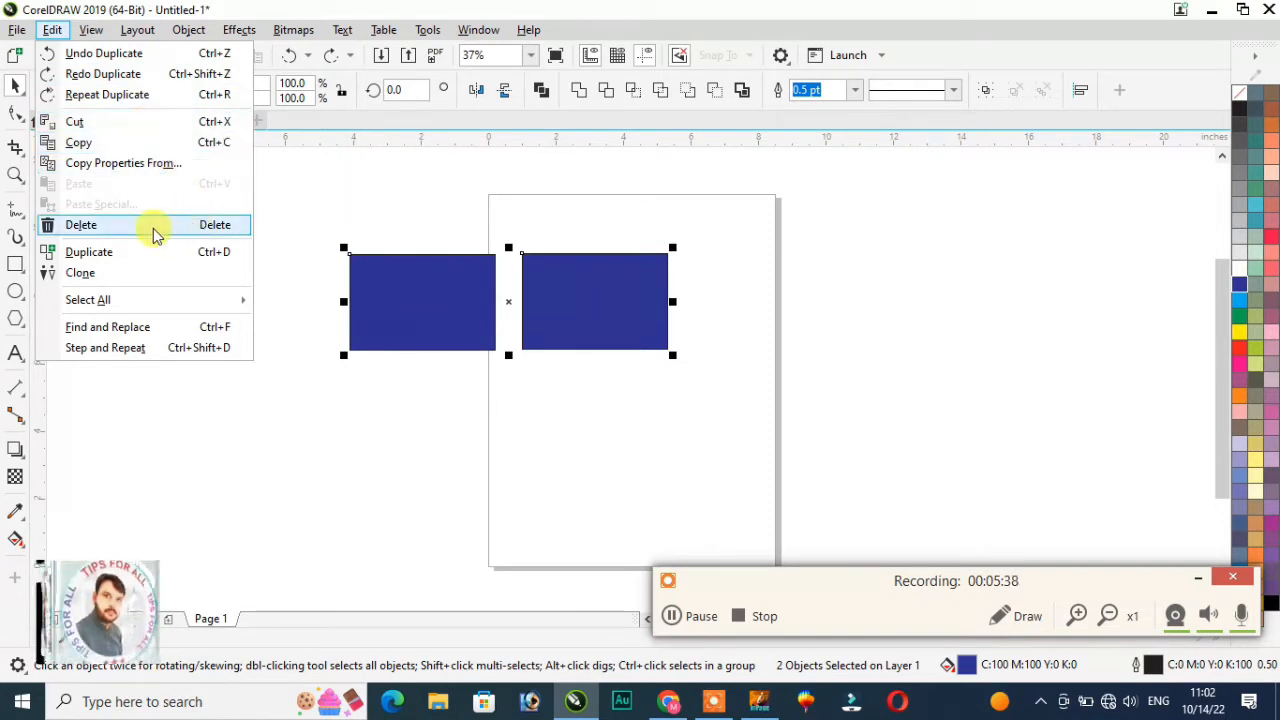
Step: Add more rectangle copies with Ctrl+D, then undo back to two blue rectangles
{"action": "left_click", "coordinate": [302, 372]}
{"action": "left_click", "coordinate": [580, 312]}
{"action": "left_click", "coordinate": [551, 400]}
{"action": "left_click_drag", "start_coordinate": [588, 314], "coordinate": [758, 322]}
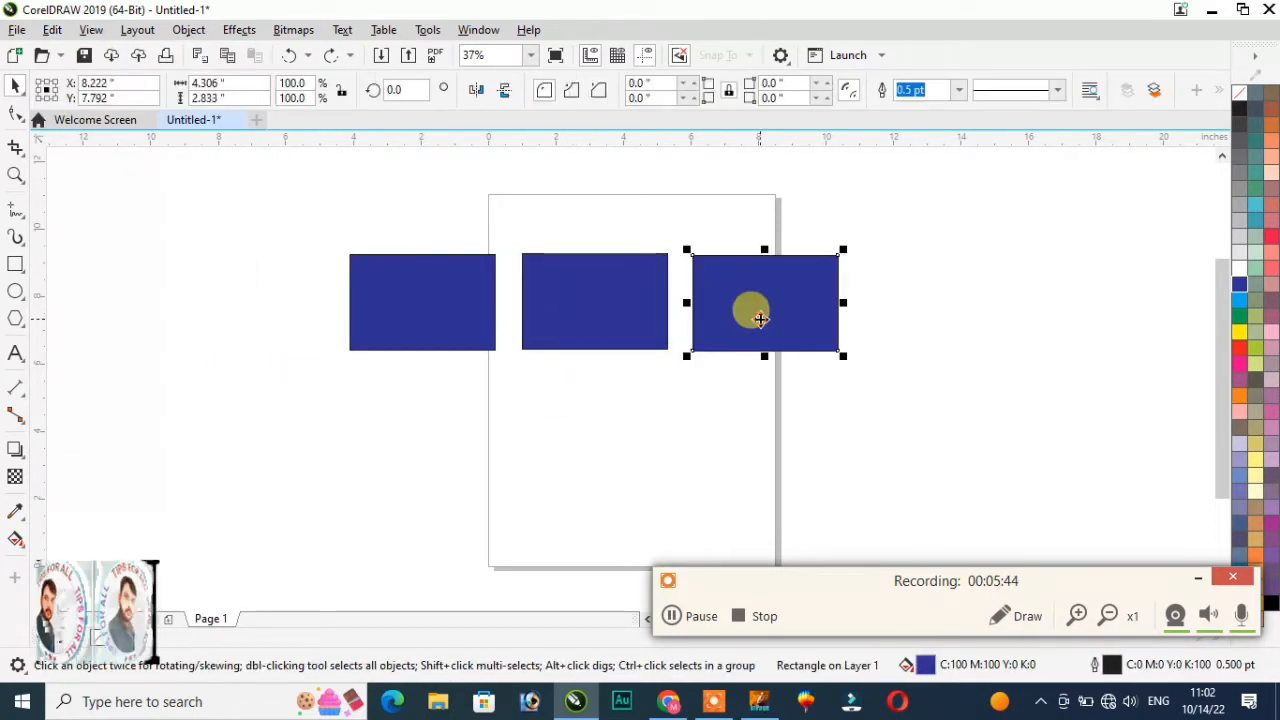
{"action": "key", "text": "ctrl+d"}
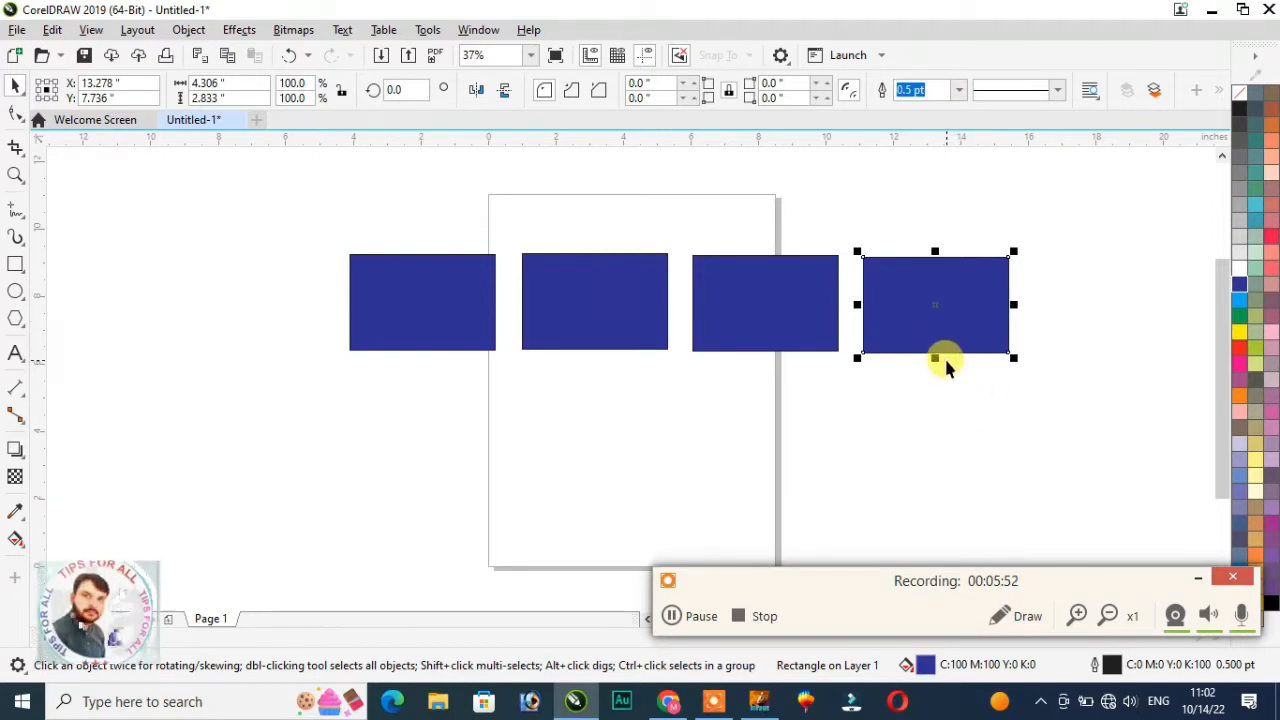
{"action": "key", "text": "ctrl+d"}
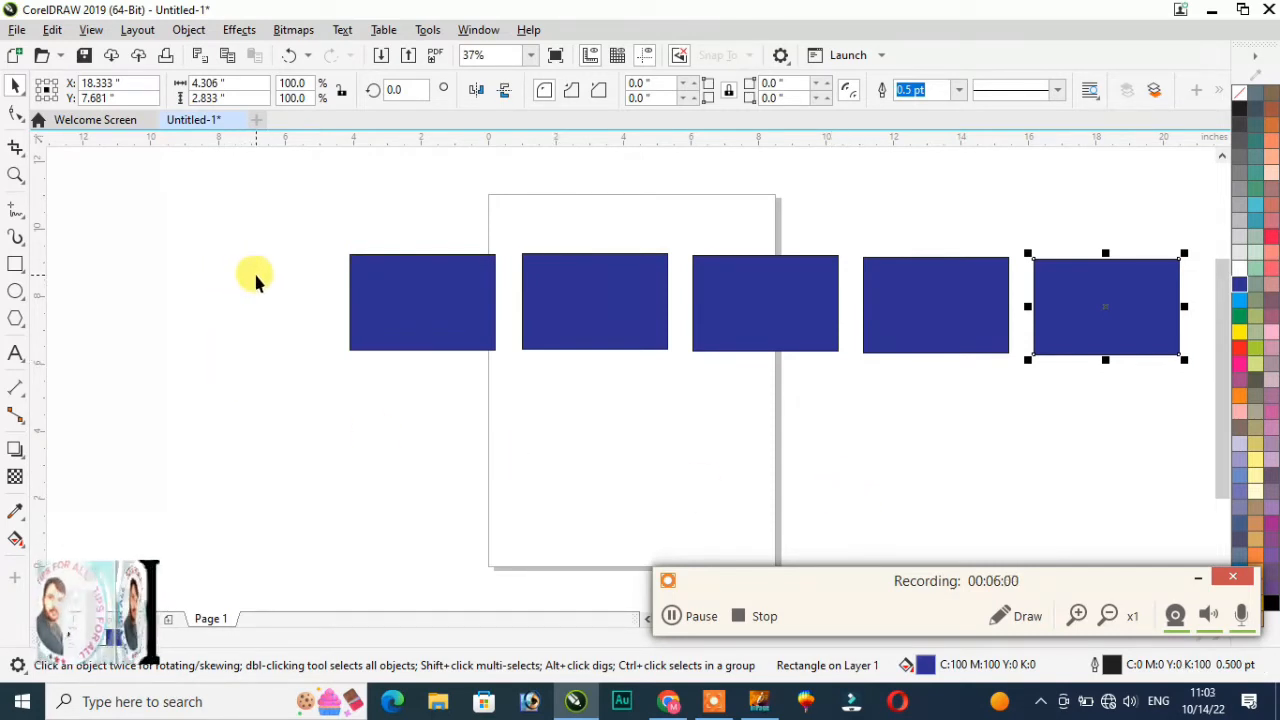
{"action": "key", "text": "ctrl+z"}
{"action": "key", "text": "ctrl+z"}
{"action": "key", "text": "ctrl+z"}
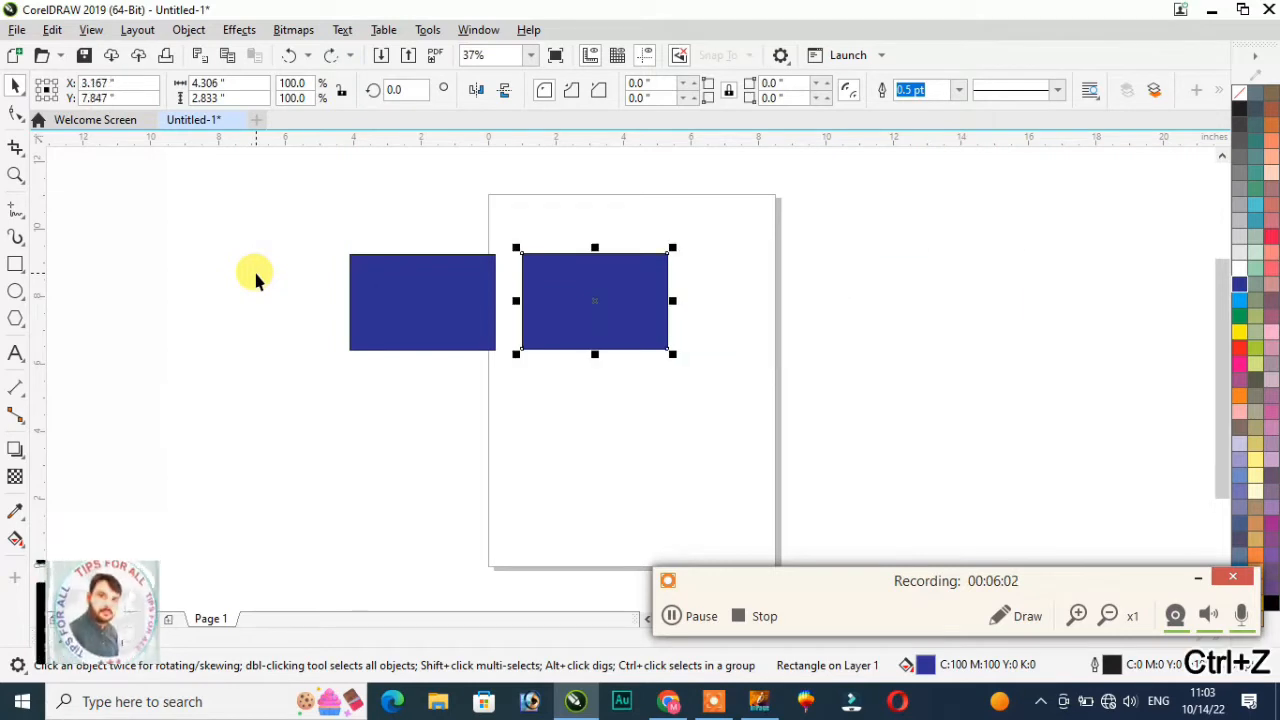
{"action": "left_click", "coordinate": [52, 30]}
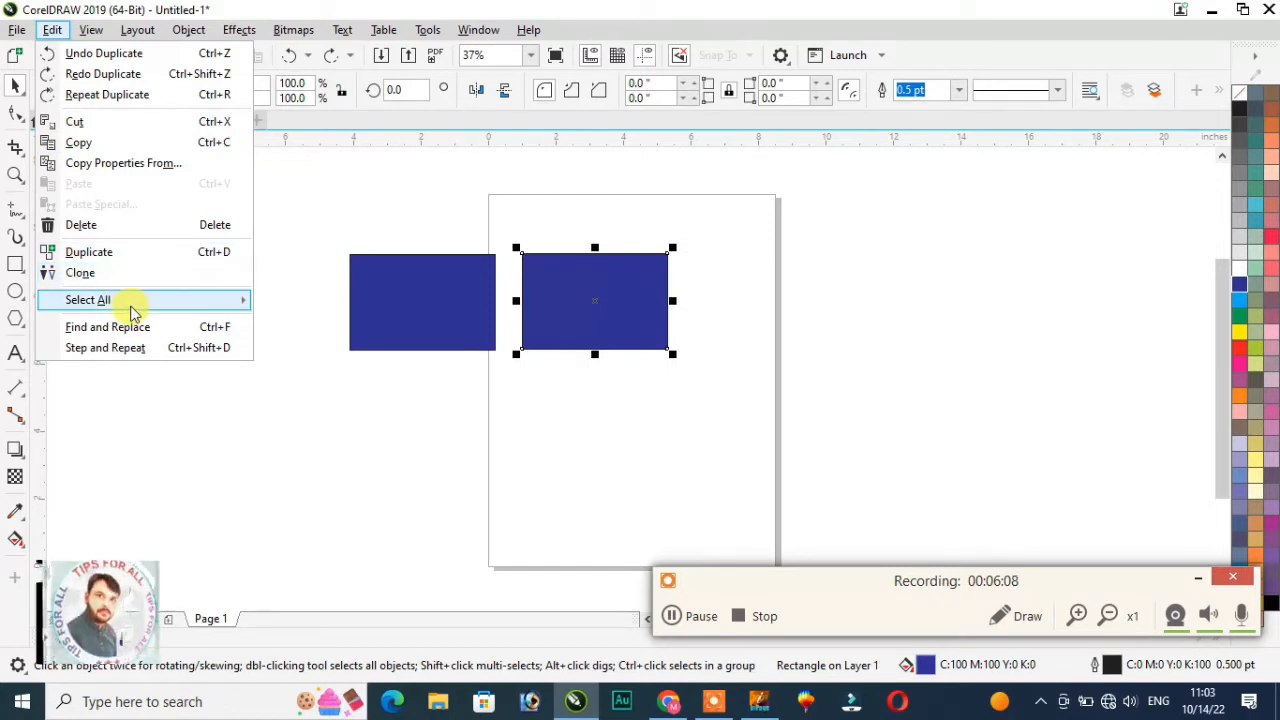
{"action": "mouse_move", "coordinate": [135, 312]}
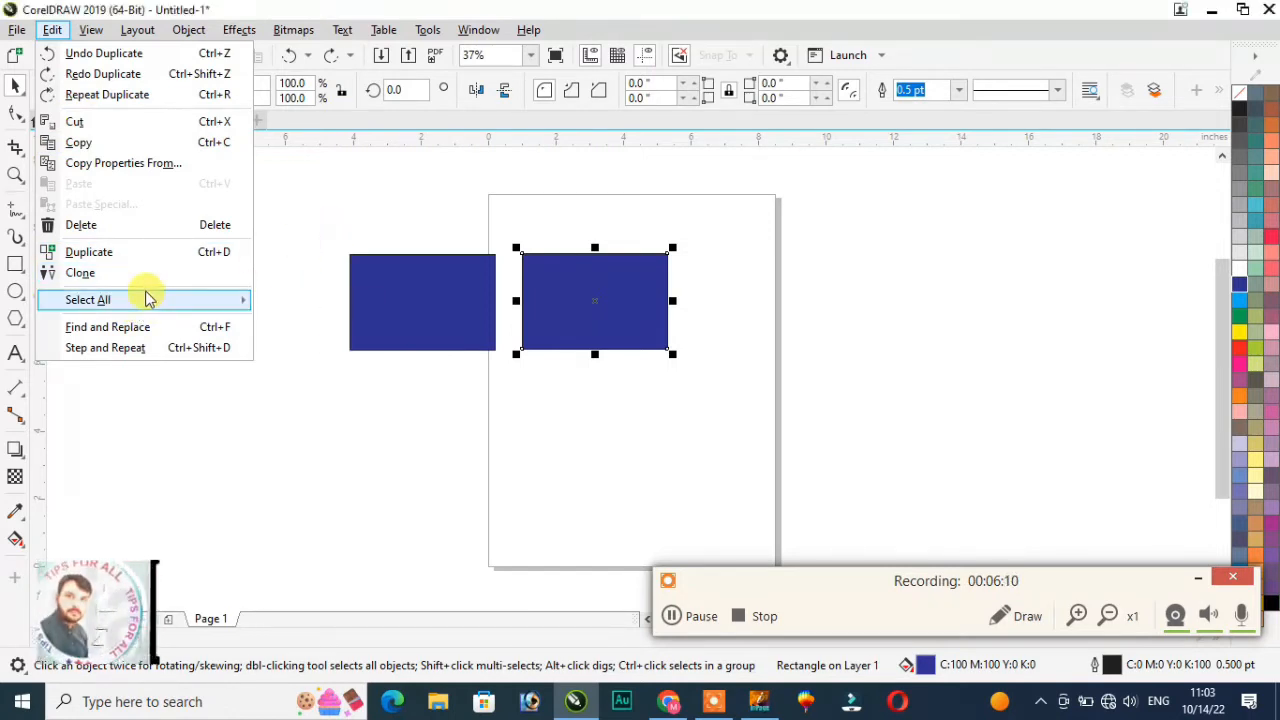
{"action": "left_click", "coordinate": [305, 388]}
Step: Try selecting both rectangles and everything with Ctrl+A, then reselect only the left rectangle
{"action": "left_click_drag", "start_coordinate": [314, 194], "coordinate": [853, 440]}
{"action": "left_click", "coordinate": [526, 457]}
{"action": "left_click", "coordinate": [436, 463]}
{"action": "key", "text": "ctrl+a"}
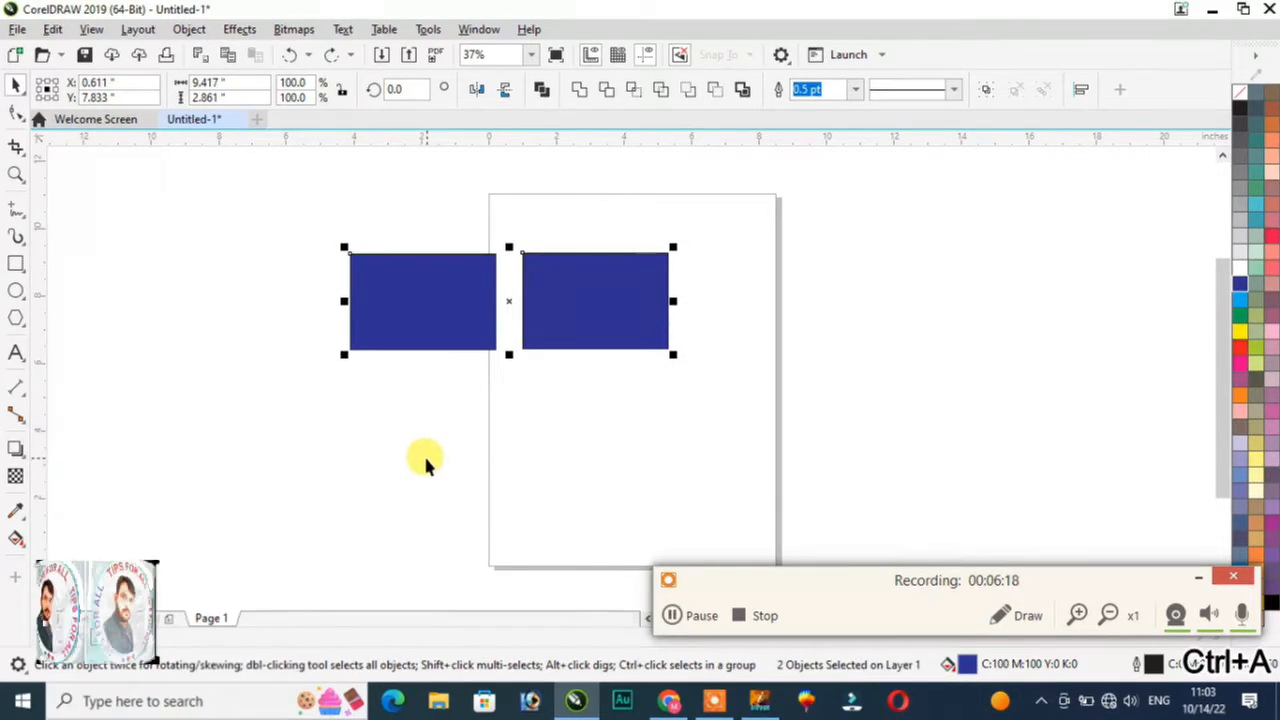
{"action": "left_click", "coordinate": [371, 314]}
{"action": "left_click", "coordinate": [52, 29]}
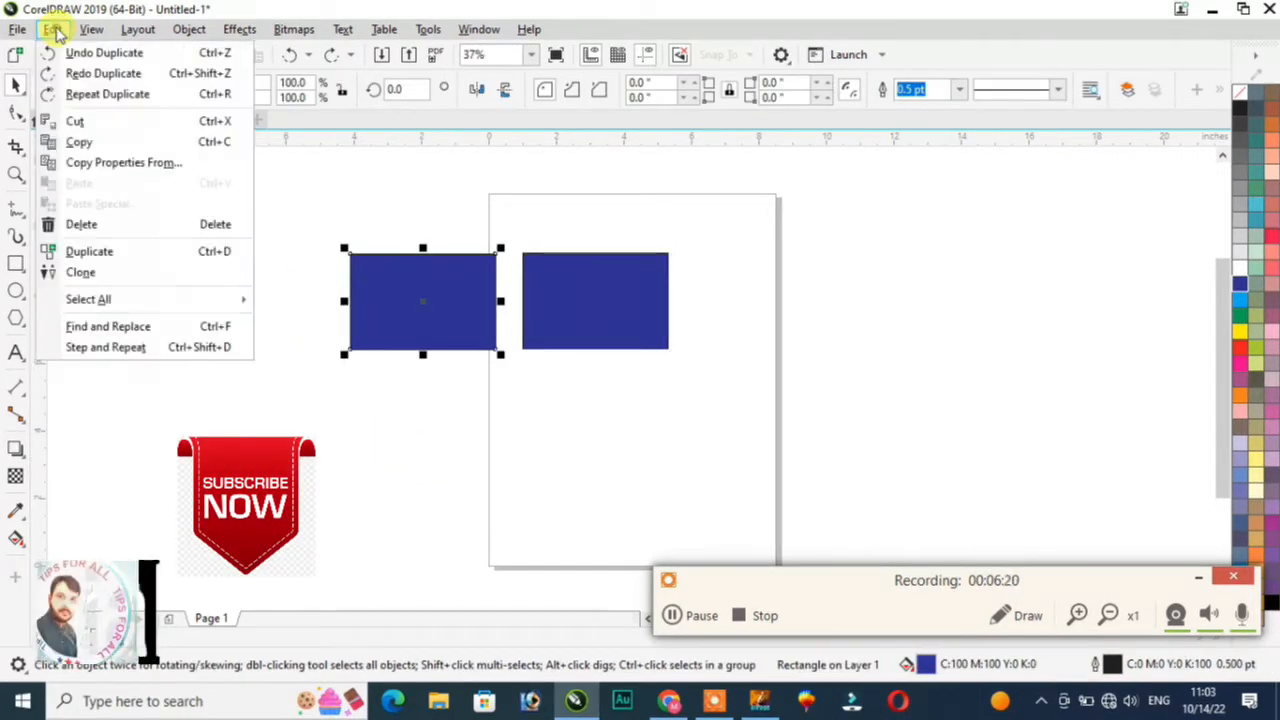
{"action": "left_click", "coordinate": [263, 423]}
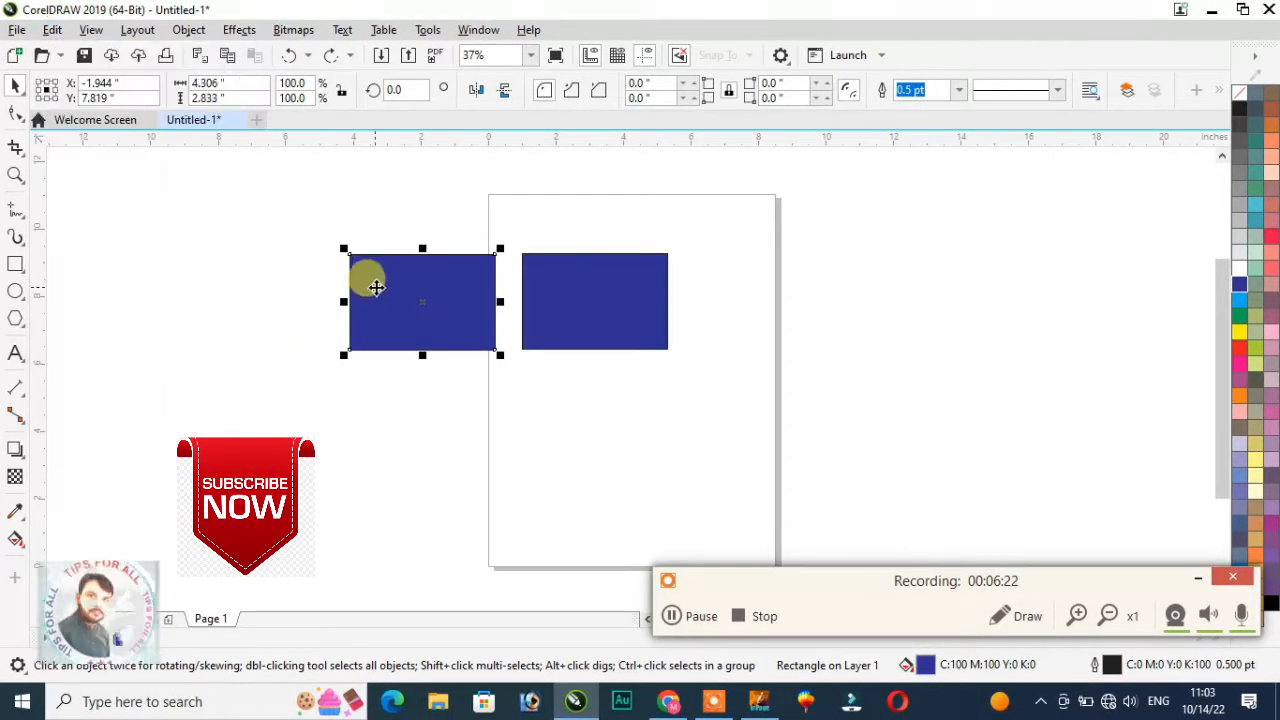
{"action": "left_click", "coordinate": [378, 307]}
{"action": "left_click", "coordinate": [176, 299]}
{"action": "left_click", "coordinate": [370, 290]}
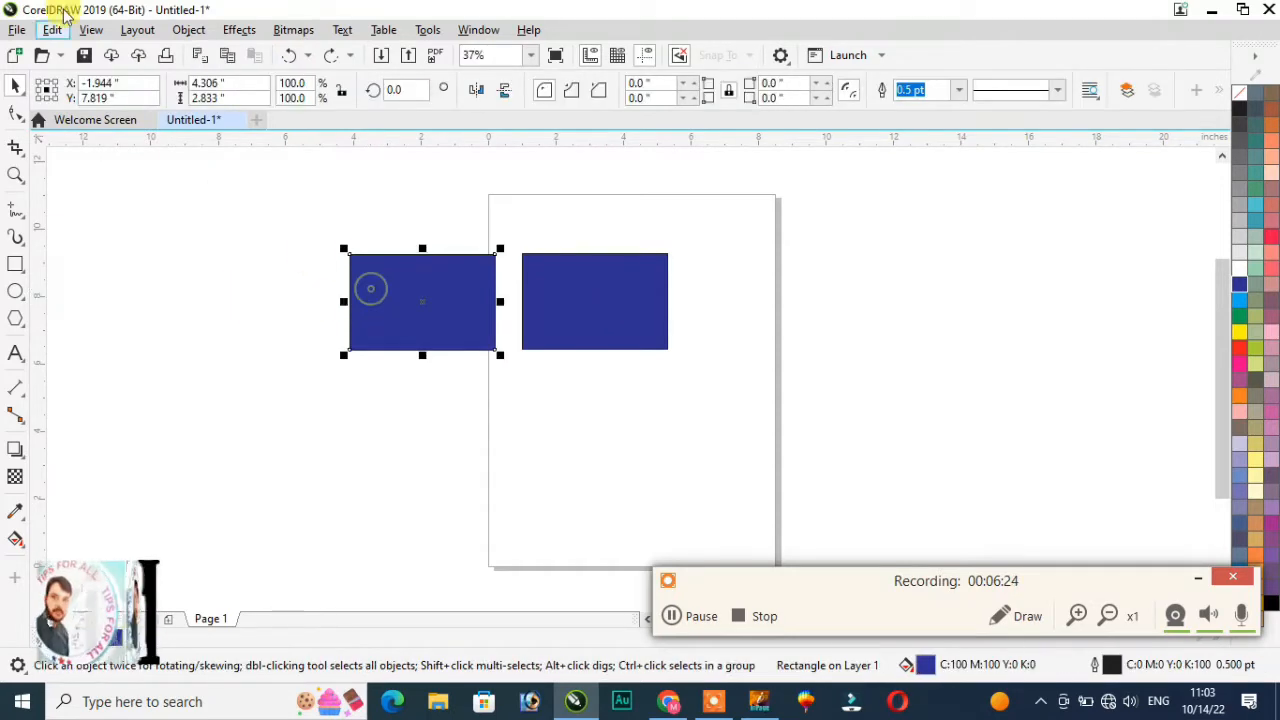
{"action": "left_click", "coordinate": [89, 31]}
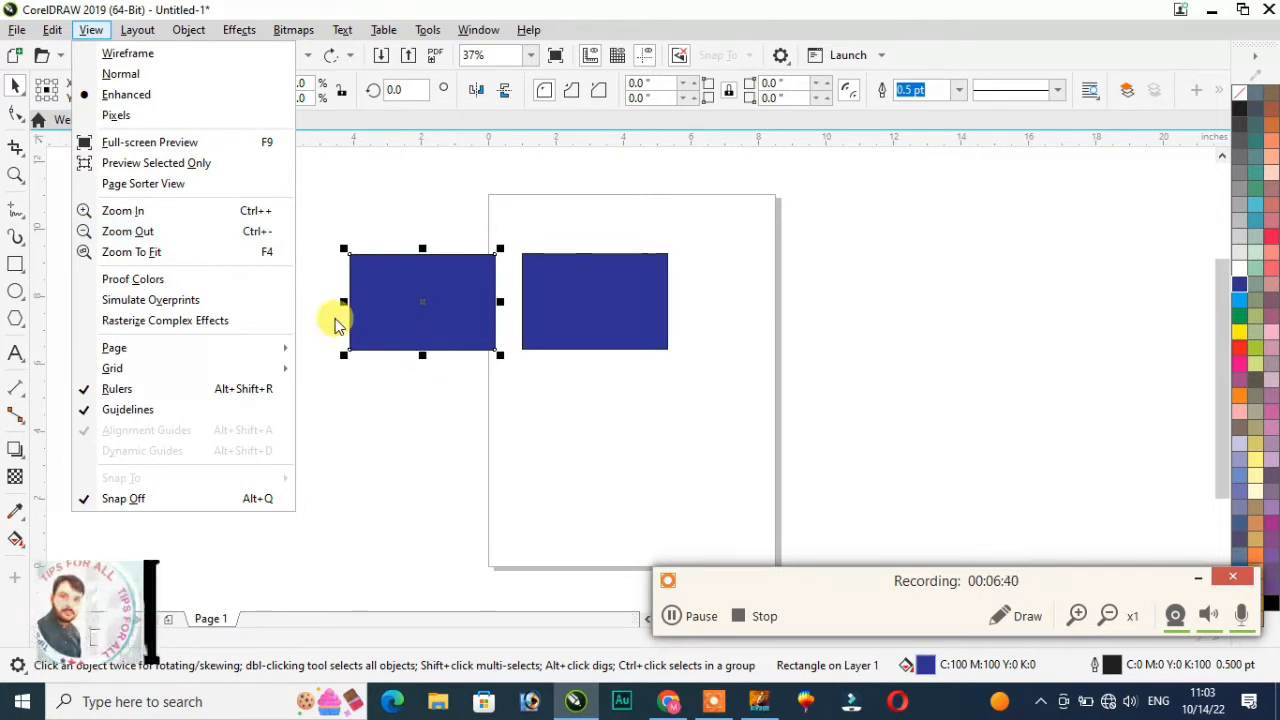
Step: Zoom in and out on the two blue rectangles with the mouse wheel
{"action": "left_click", "coordinate": [394, 404]}
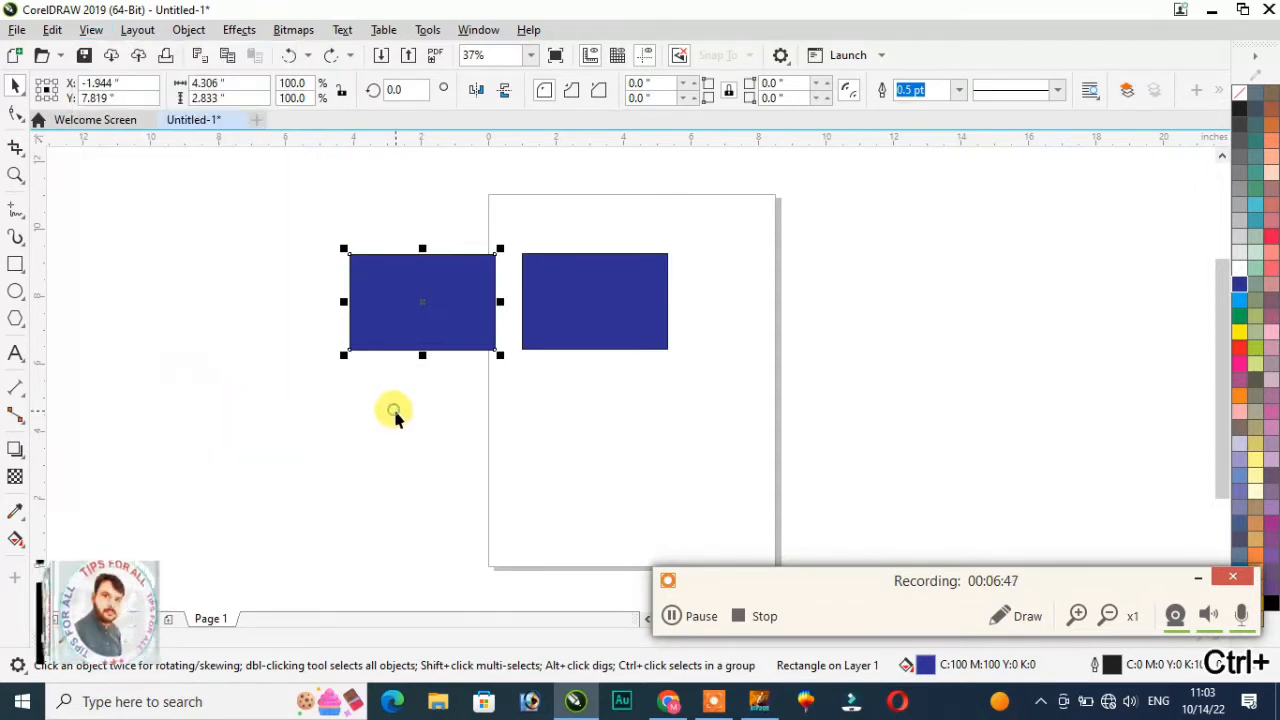
{"action": "left_click", "coordinate": [395, 303]}
{"action": "scroll", "coordinate": [395, 303], "scroll_direction": "up", "scroll_amount": 3}
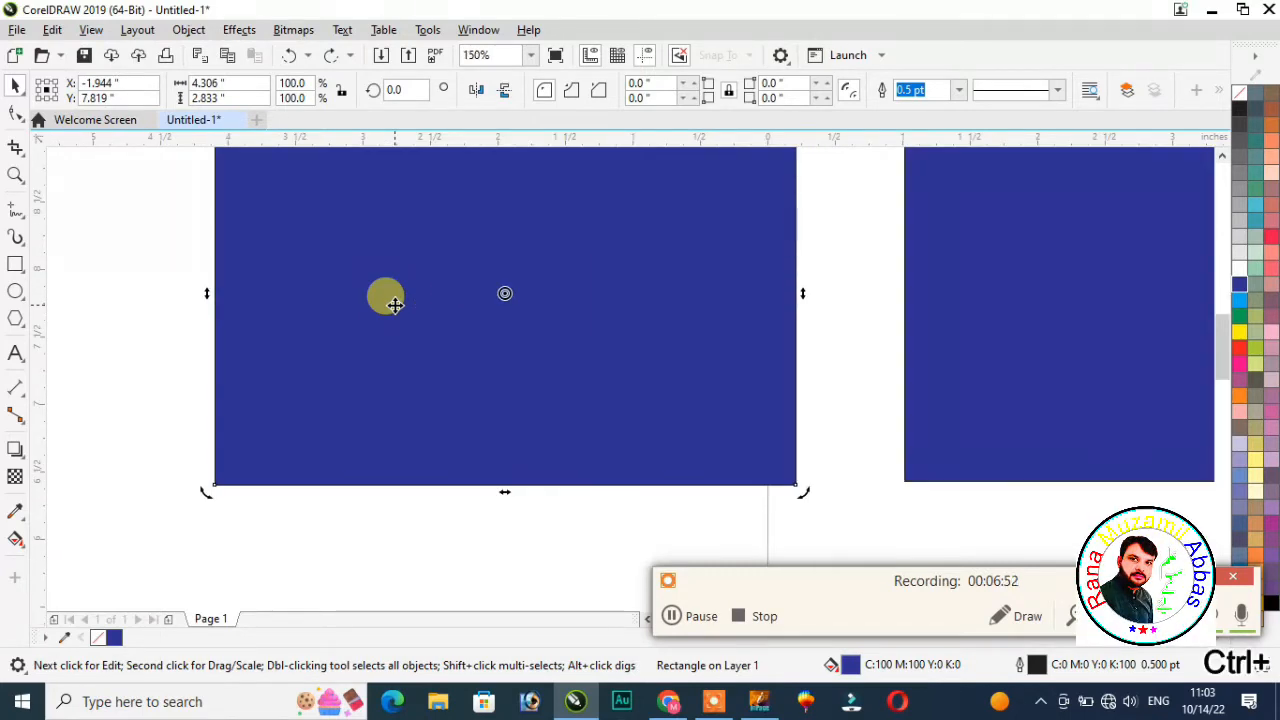
{"action": "scroll", "coordinate": [395, 305], "scroll_direction": "up", "scroll_amount": 1}
{"action": "scroll", "coordinate": [395, 305], "scroll_direction": "down", "scroll_amount": 1}
{"action": "scroll", "coordinate": [395, 305], "scroll_direction": "down", "scroll_amount": 1}
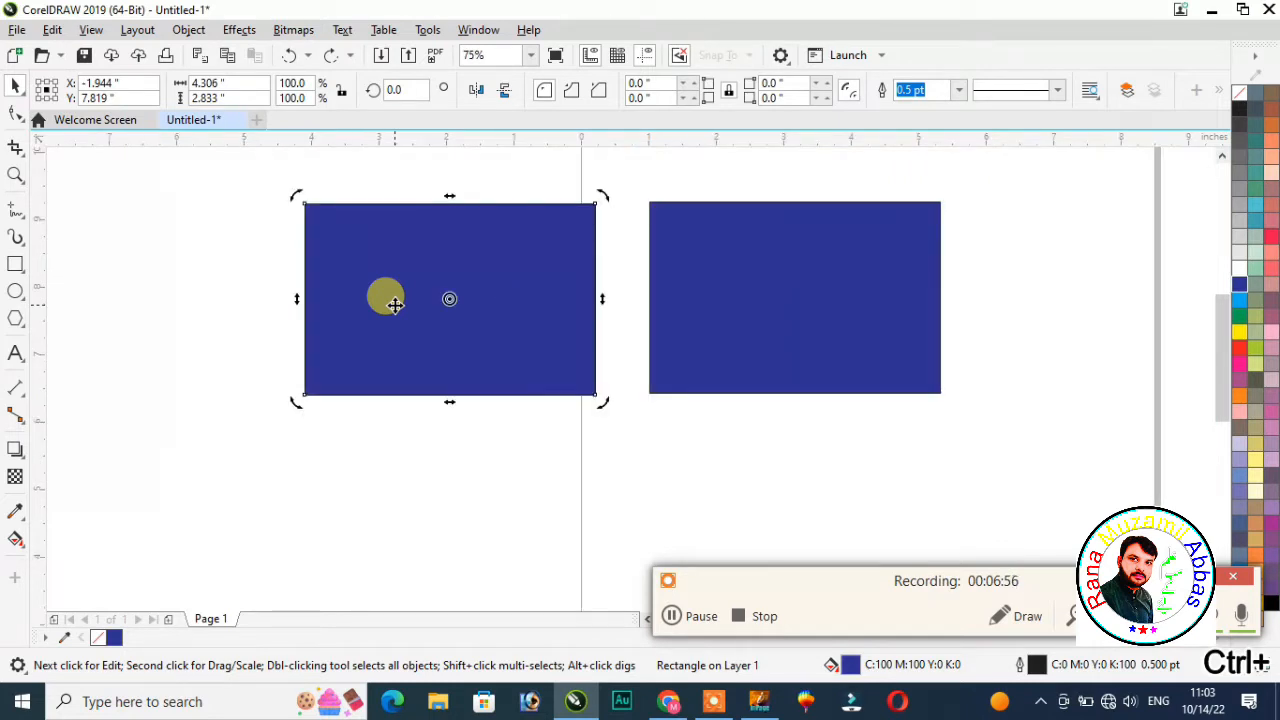
{"action": "scroll", "coordinate": [395, 305], "scroll_direction": "up", "scroll_amount": 1}
{"action": "scroll", "coordinate": [395, 305], "scroll_direction": "down", "scroll_amount": 1}
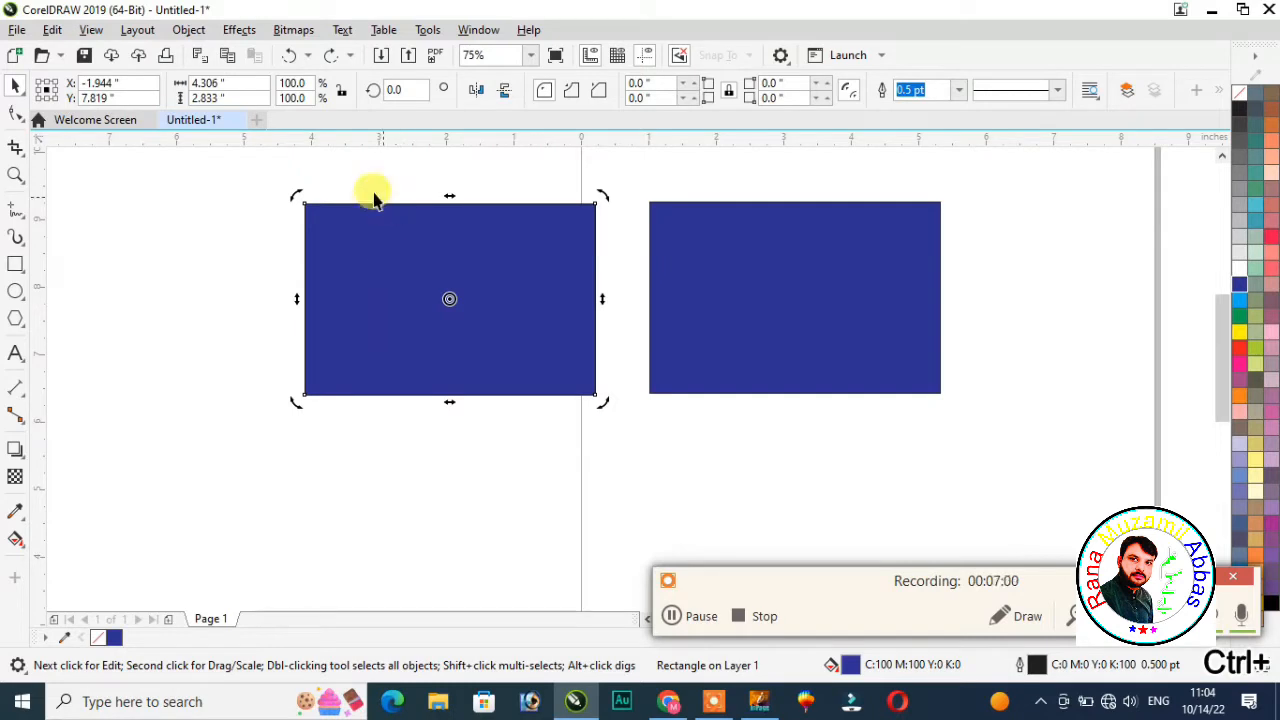
{"action": "left_click", "coordinate": [177, 266]}
{"action": "scroll", "coordinate": [425, 287], "scroll_direction": "up", "scroll_amount": 2}
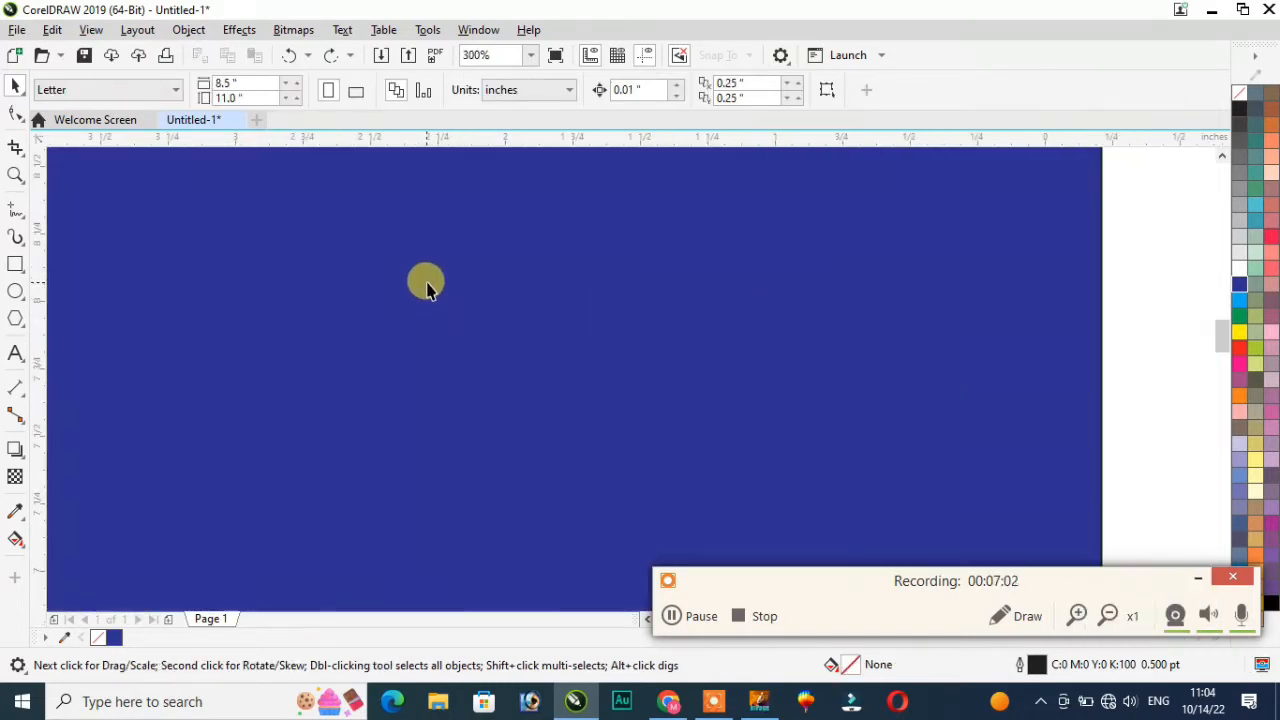
{"action": "scroll", "coordinate": [423, 283], "scroll_direction": "down", "scroll_amount": 3}
{"action": "scroll", "coordinate": [376, 276], "scroll_direction": "up", "scroll_amount": 3}
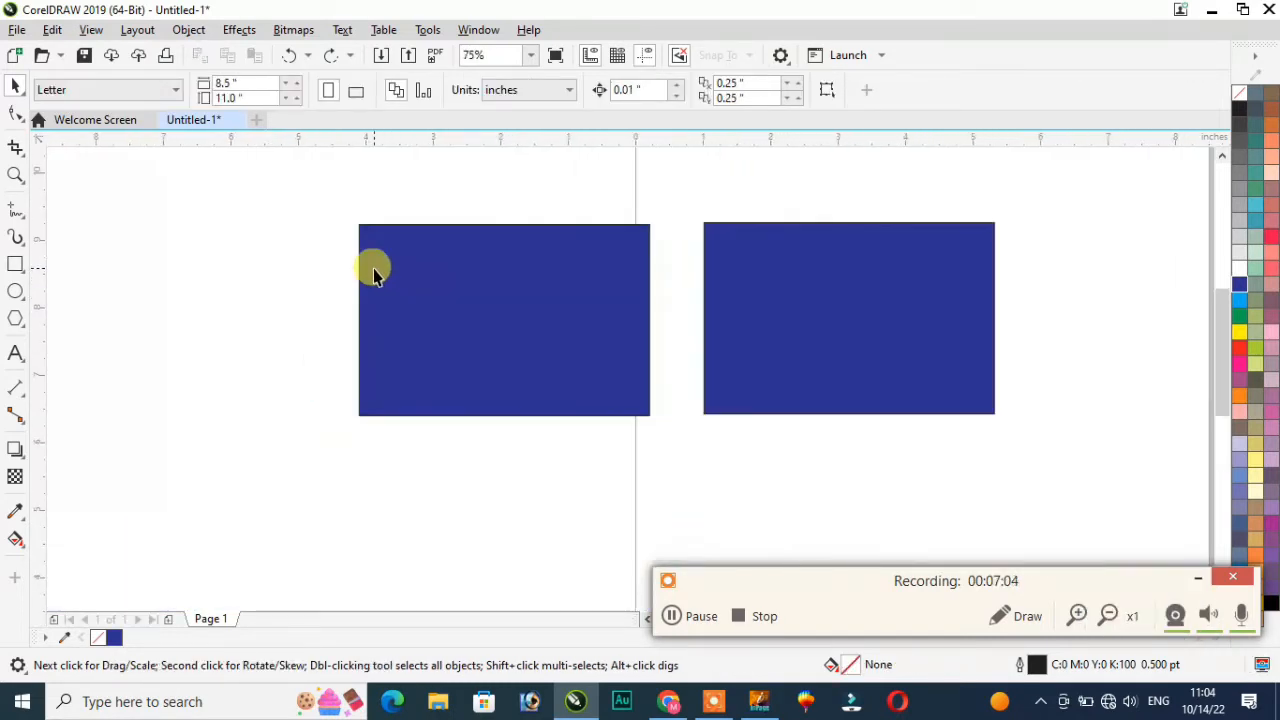
{"action": "scroll", "coordinate": [385, 265], "scroll_direction": "down", "scroll_amount": 2}
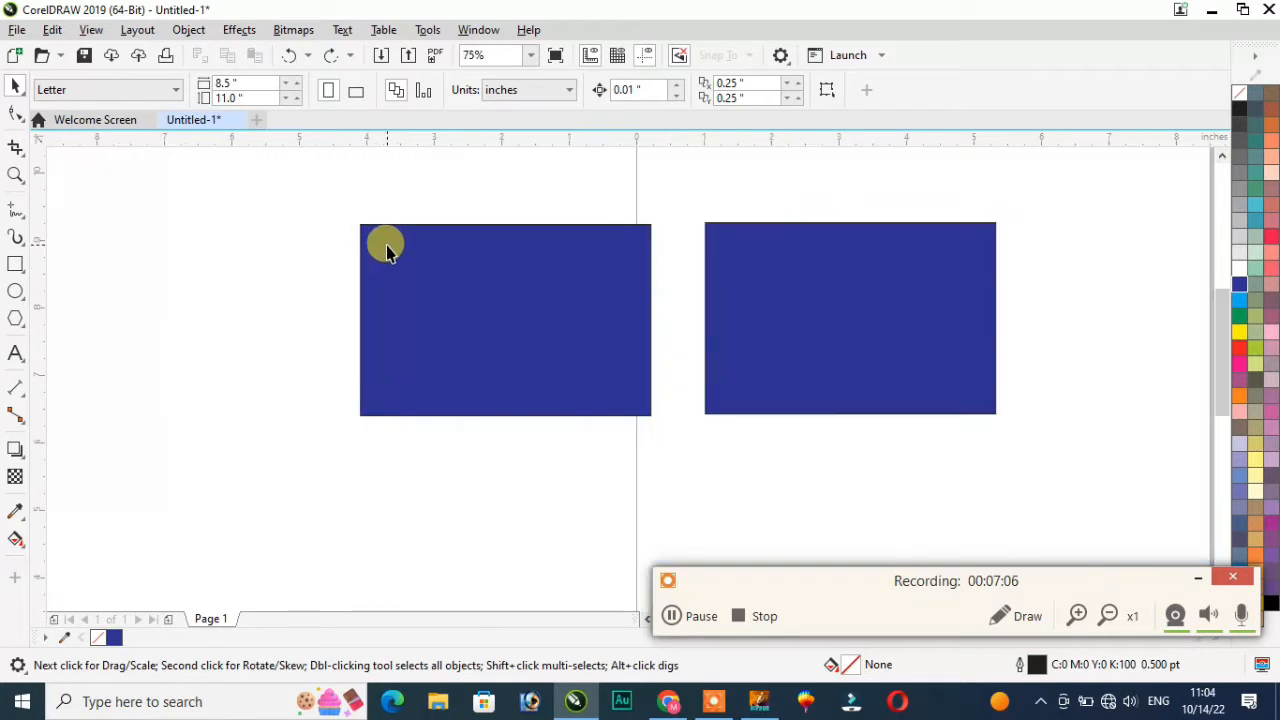
Step: Zoom to fit both rectangles with F4 and fine-tune the zoom level
{"action": "left_click", "coordinate": [89, 31]}
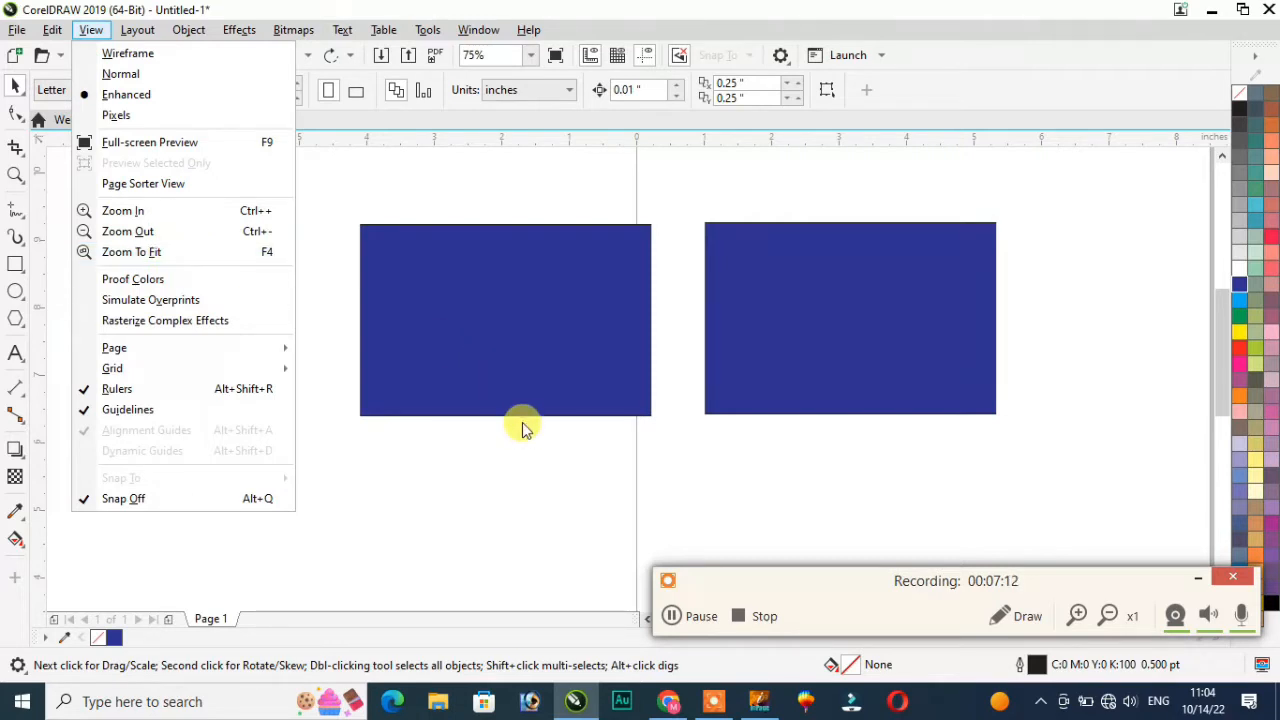
{"action": "left_click", "coordinate": [535, 478]}
{"action": "key", "text": "F4"}
{"action": "scroll", "coordinate": [534, 477], "scroll_direction": "down", "scroll_amount": 2}
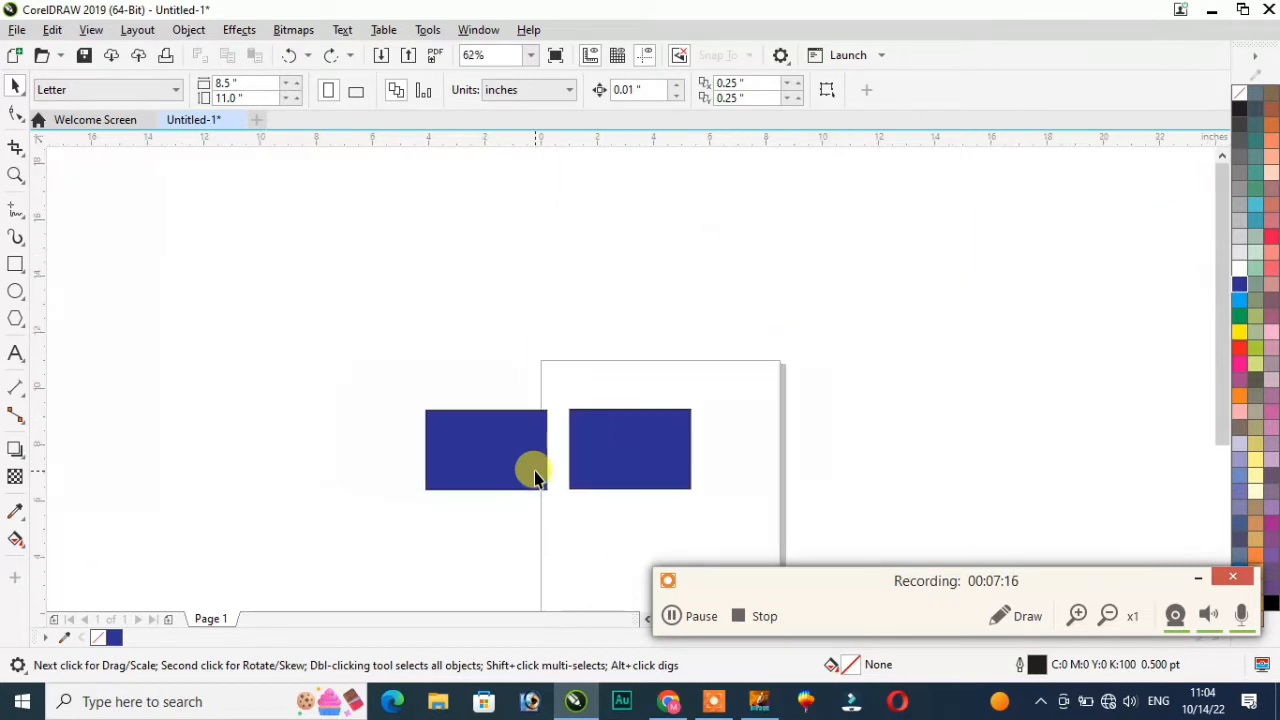
{"action": "scroll", "coordinate": [494, 497], "scroll_direction": "up", "scroll_amount": 1}
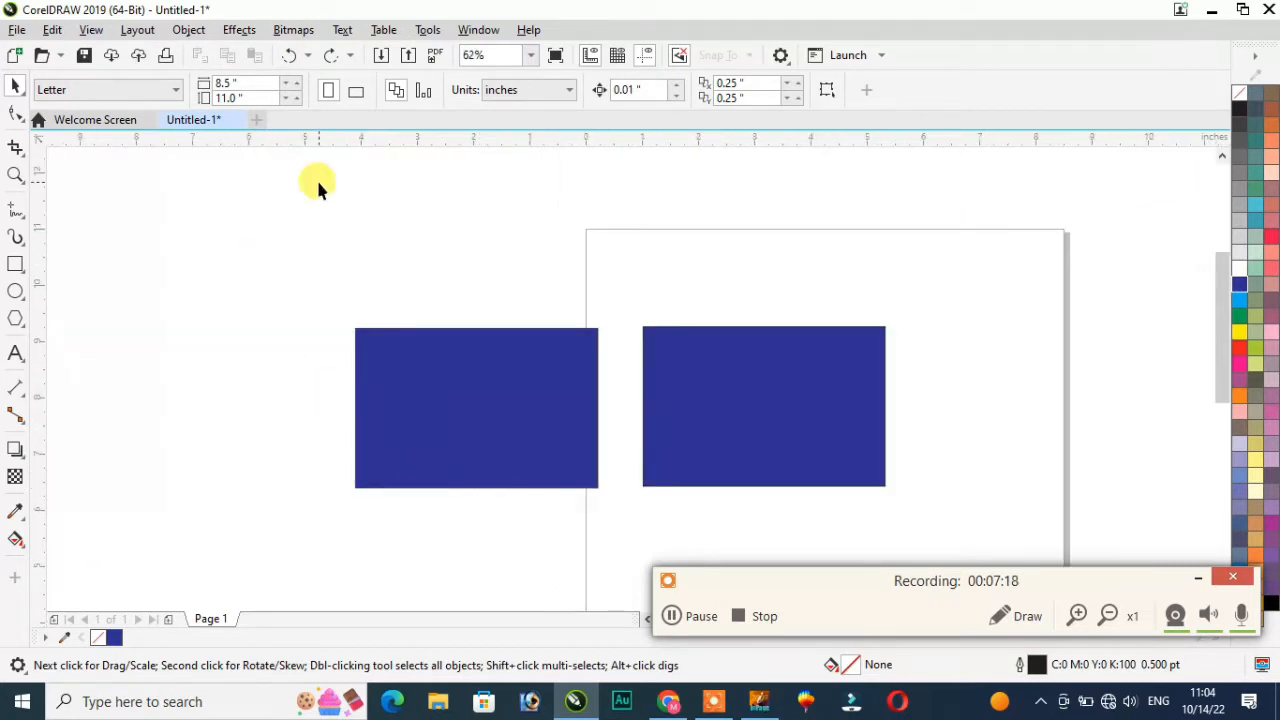
{"action": "left_click", "coordinate": [90, 31]}
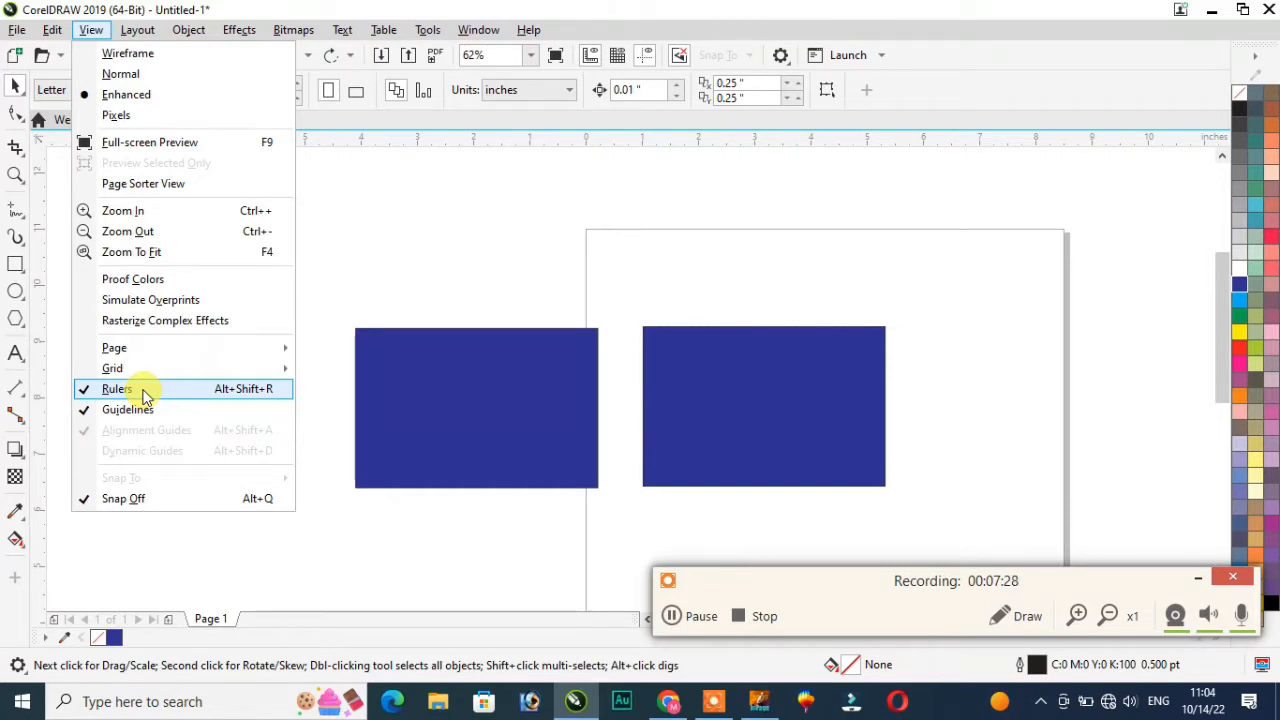
{"action": "left_click", "coordinate": [417, 232]}
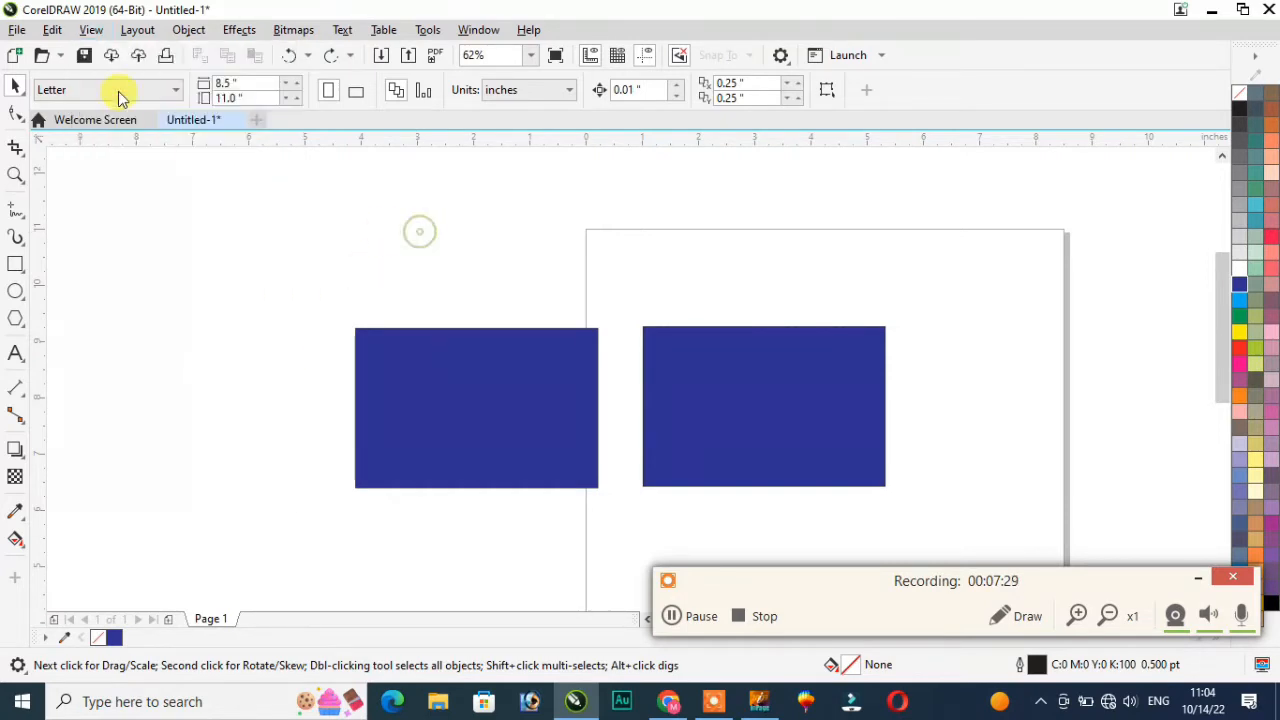
{"action": "left_click", "coordinate": [90, 30]}
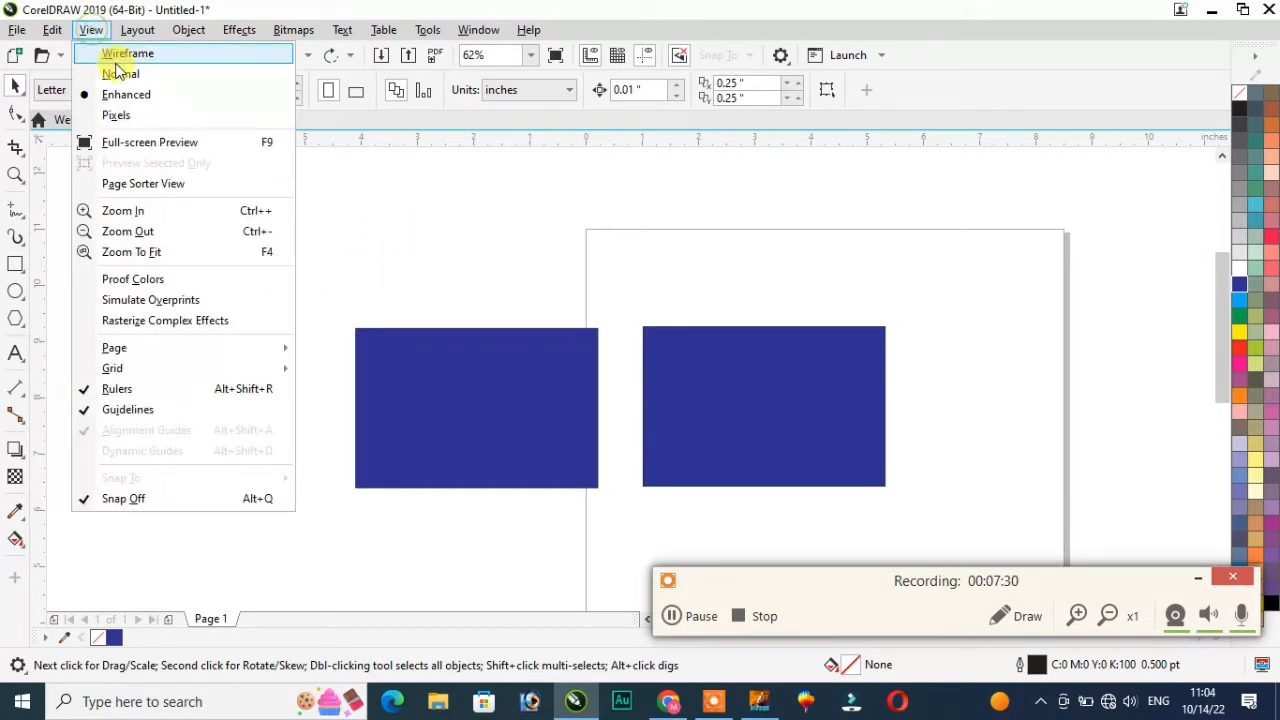
{"action": "left_click", "coordinate": [457, 426]}
{"action": "left_click", "coordinate": [464, 410]}
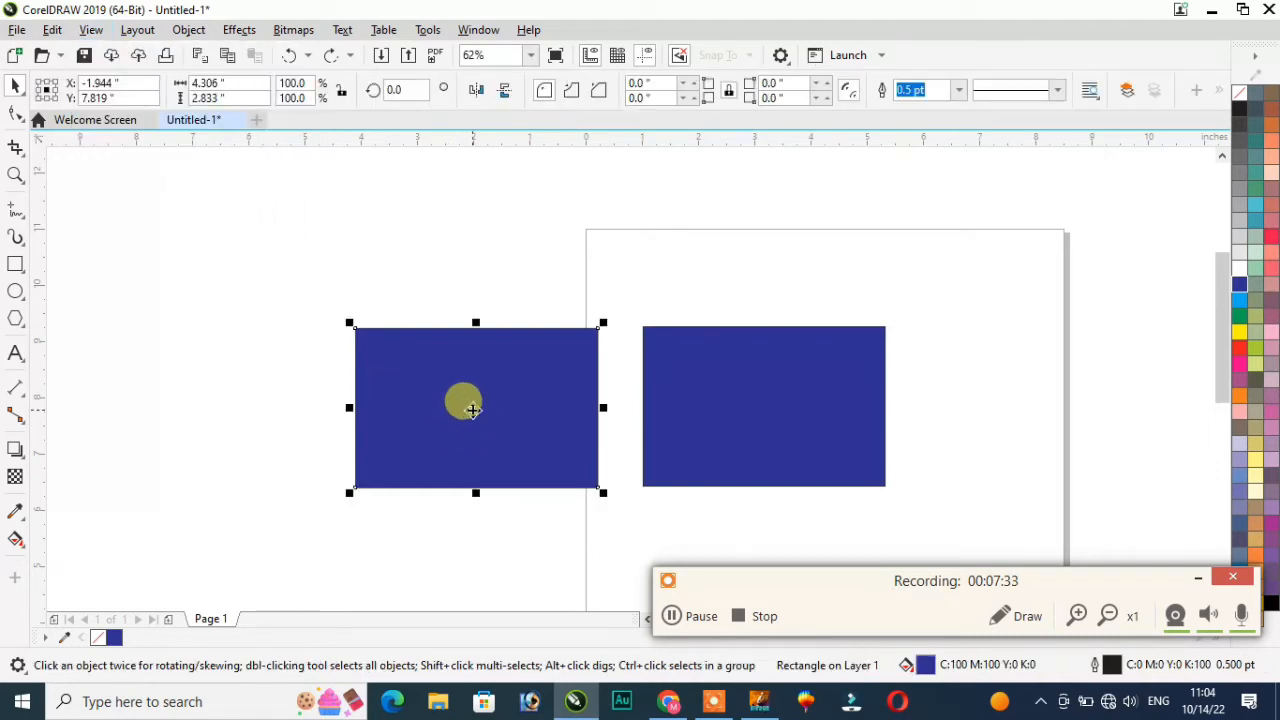
{"action": "left_click", "coordinate": [90, 30]}
{"action": "left_click", "coordinate": [108, 51]}
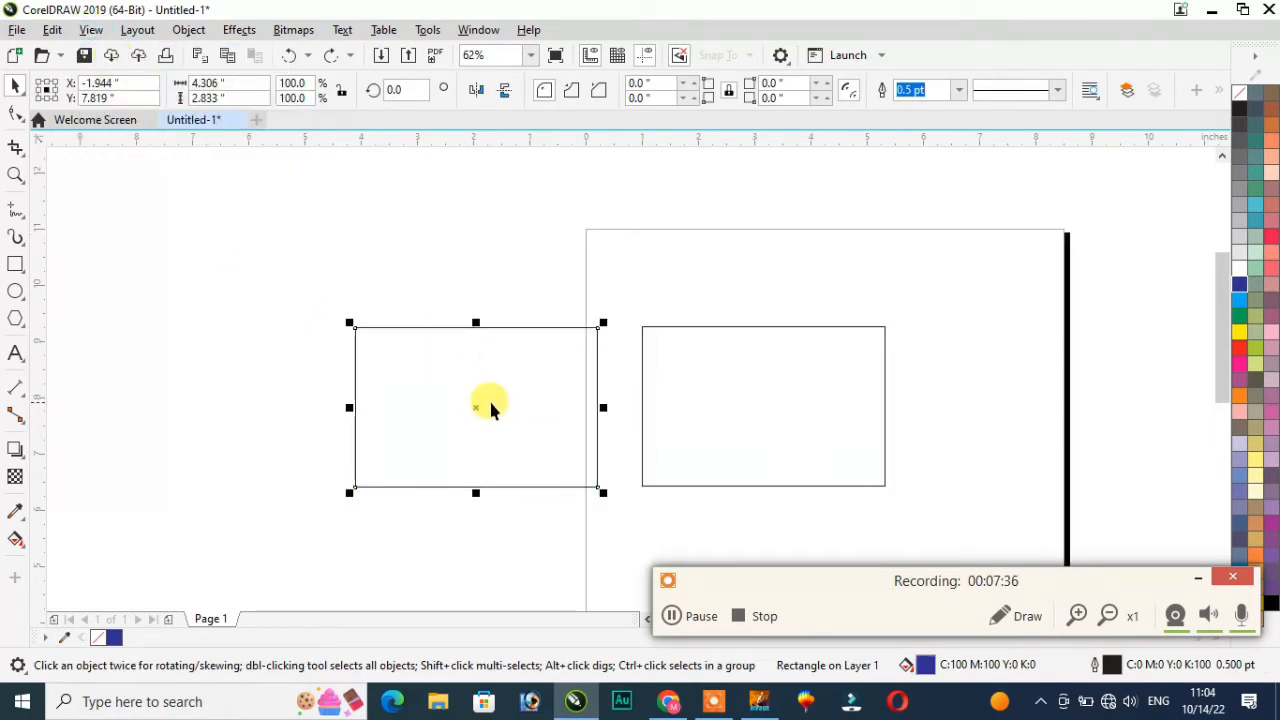
{"action": "left_click_drag", "start_coordinate": [473, 403], "coordinate": [332, 319]}
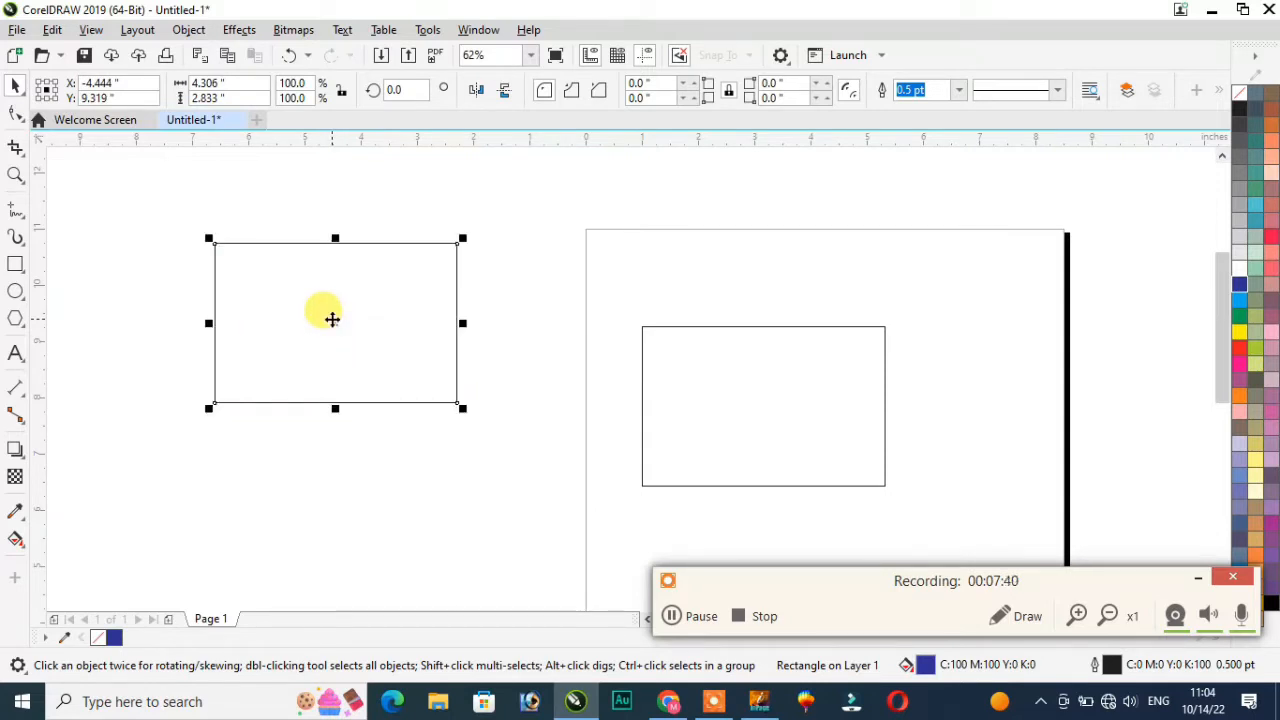
{"action": "key", "text": "ctrl+z"}
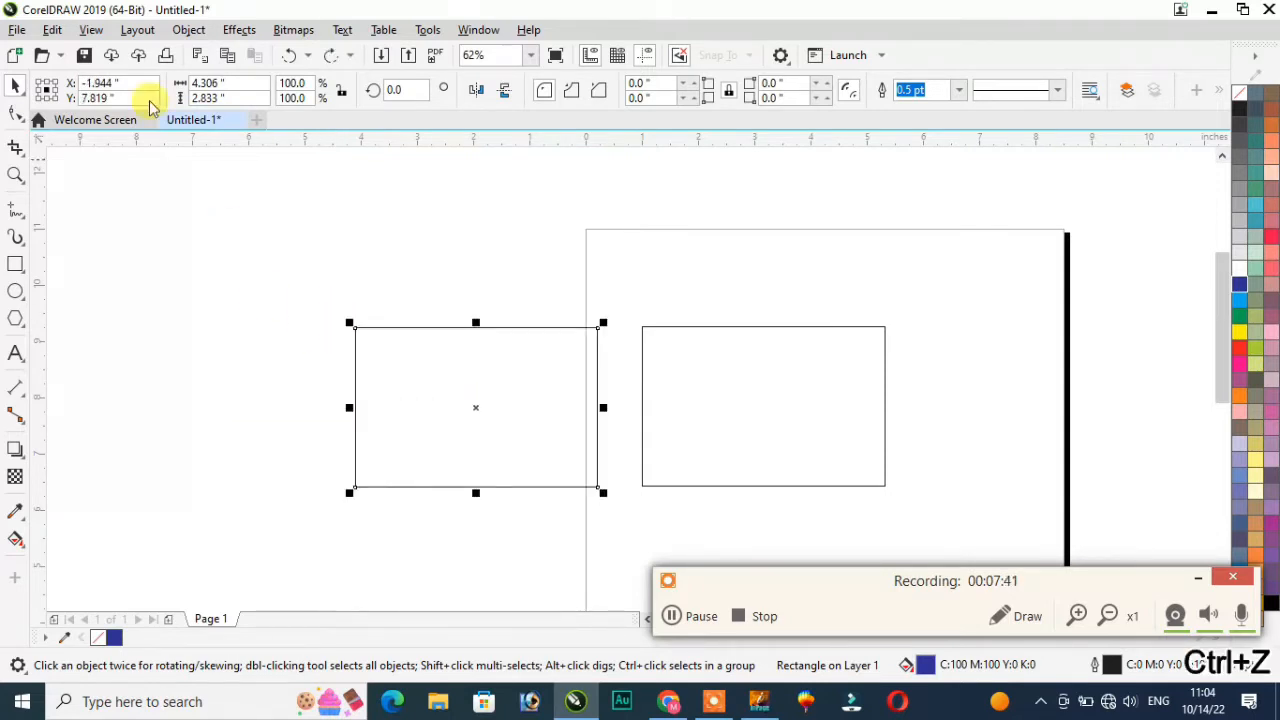
{"action": "left_click", "coordinate": [90, 30]}
{"action": "left_click", "coordinate": [121, 75]}
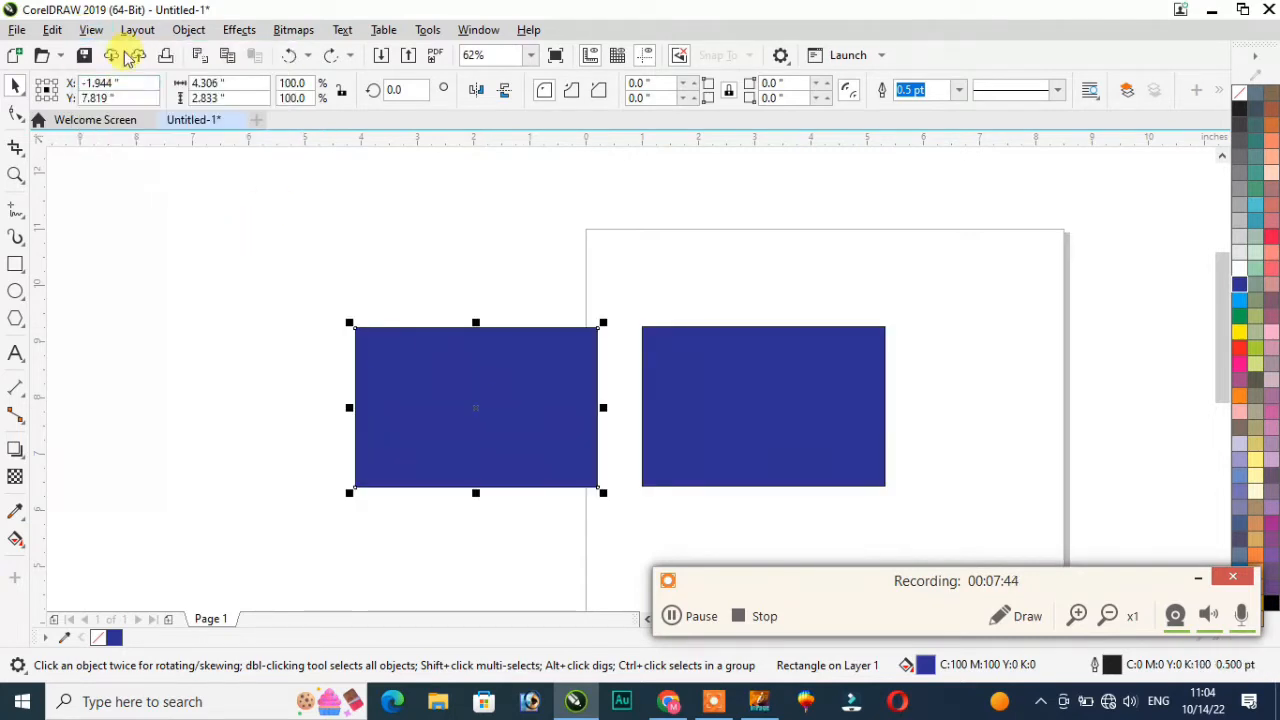
{"action": "left_click", "coordinate": [90, 32]}
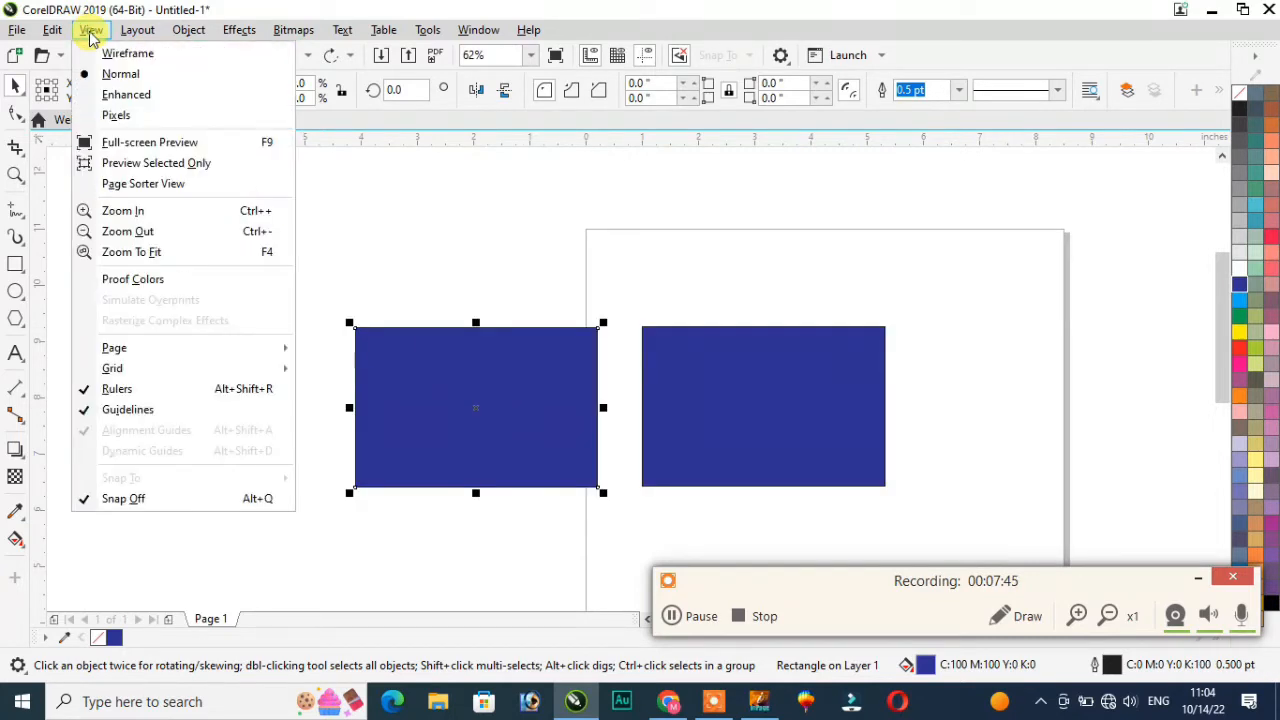
{"action": "left_click", "coordinate": [138, 95]}
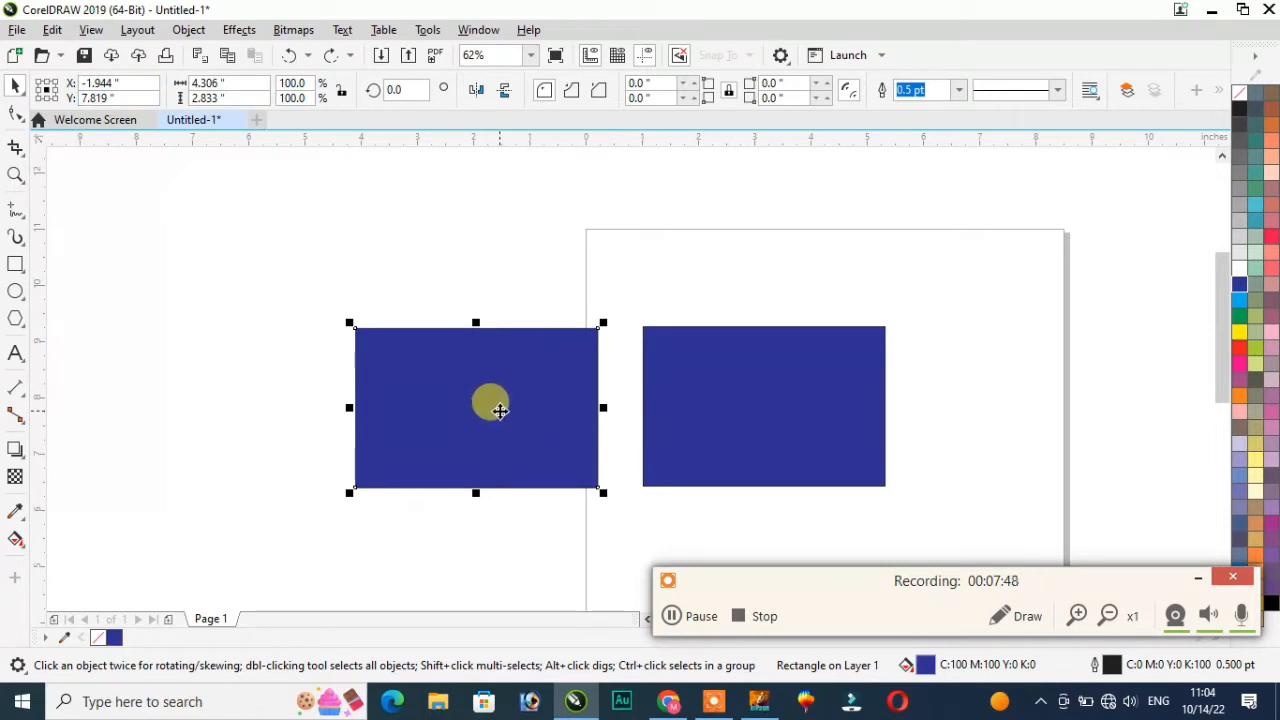
{"action": "left_click_drag", "start_coordinate": [263, 268], "coordinate": [946, 580]}
{"action": "left_click", "coordinate": [494, 417]}
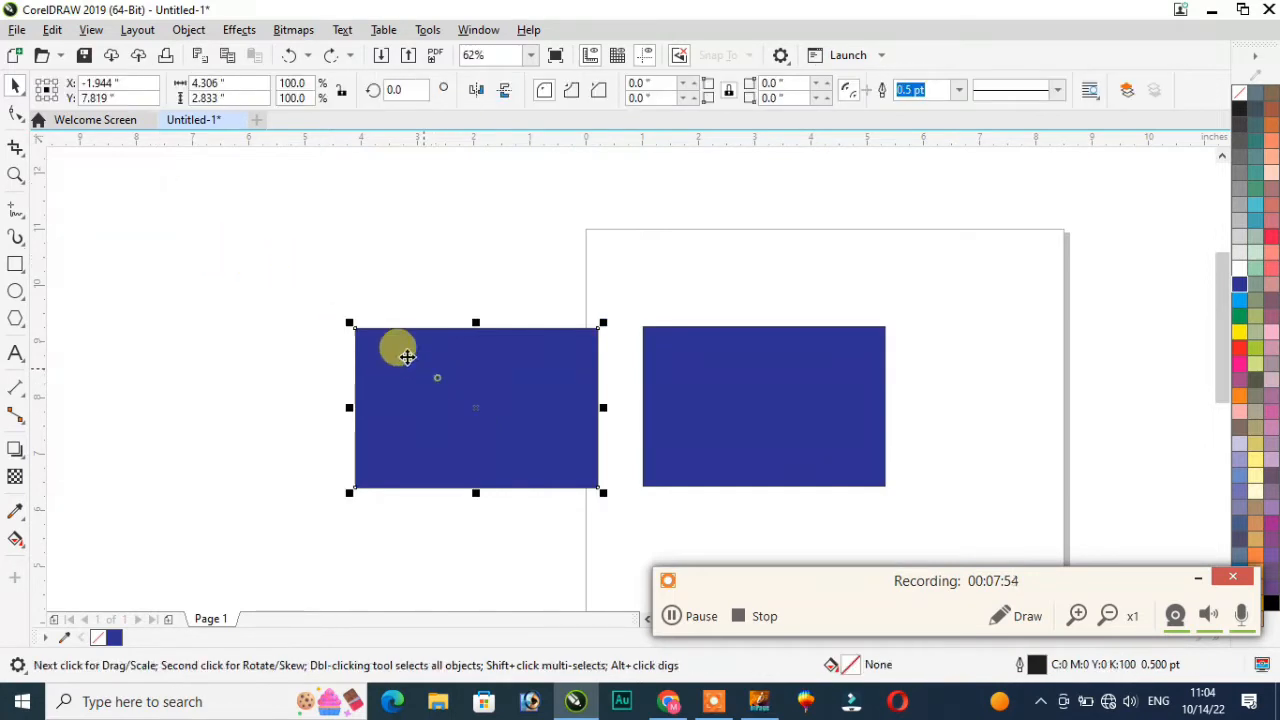
{"action": "left_click", "coordinate": [137, 30]}
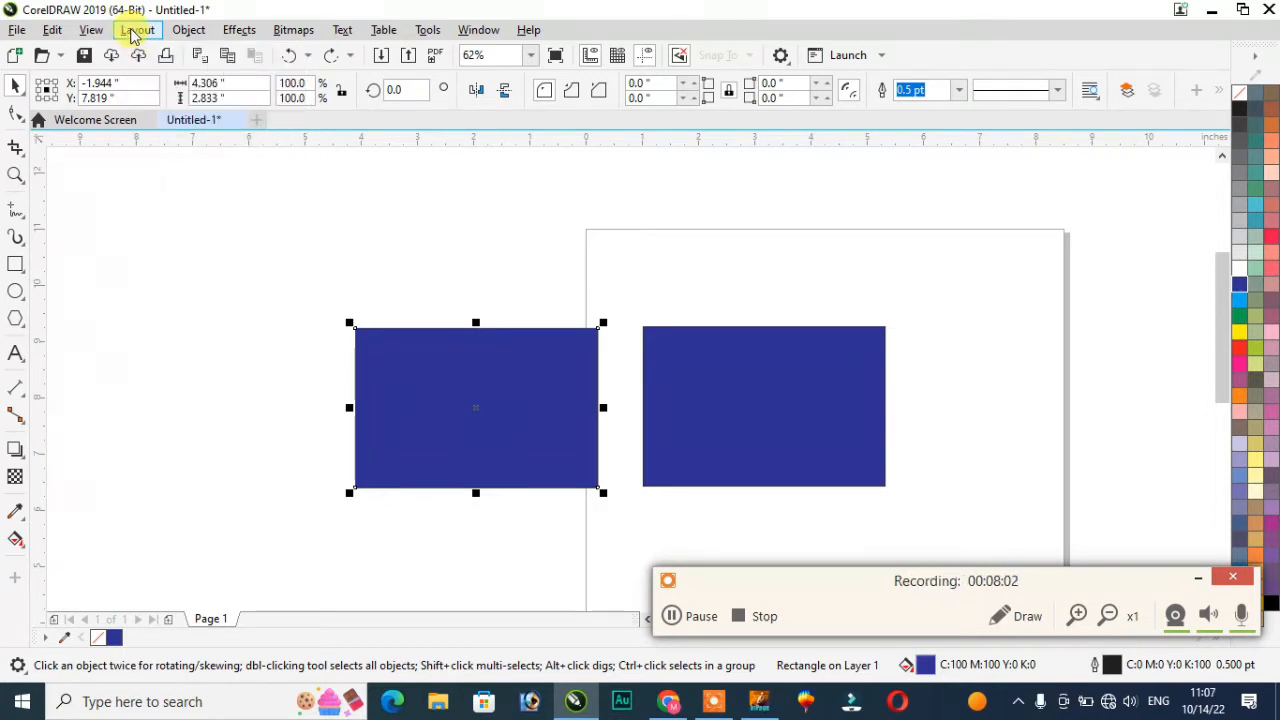
{"action": "left_click", "coordinate": [1018, 614]}
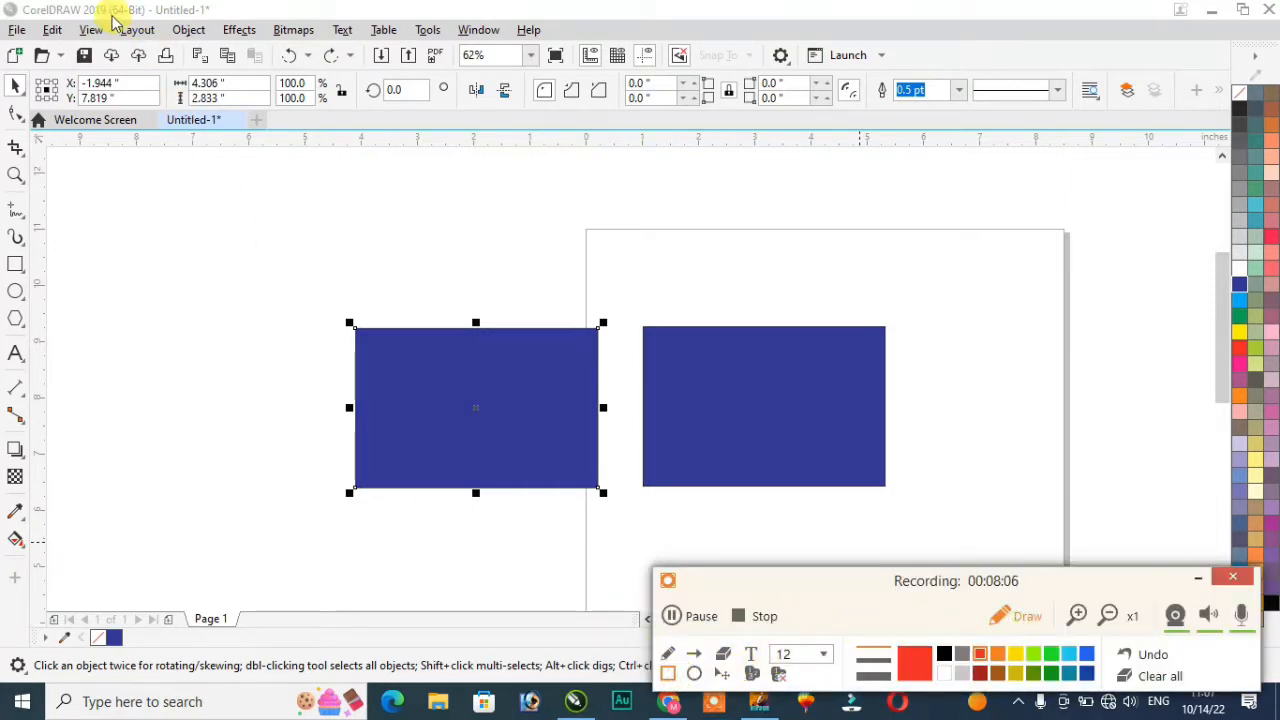
{"action": "left_click_drag", "start_coordinate": [112, 18], "coordinate": [164, 51]}
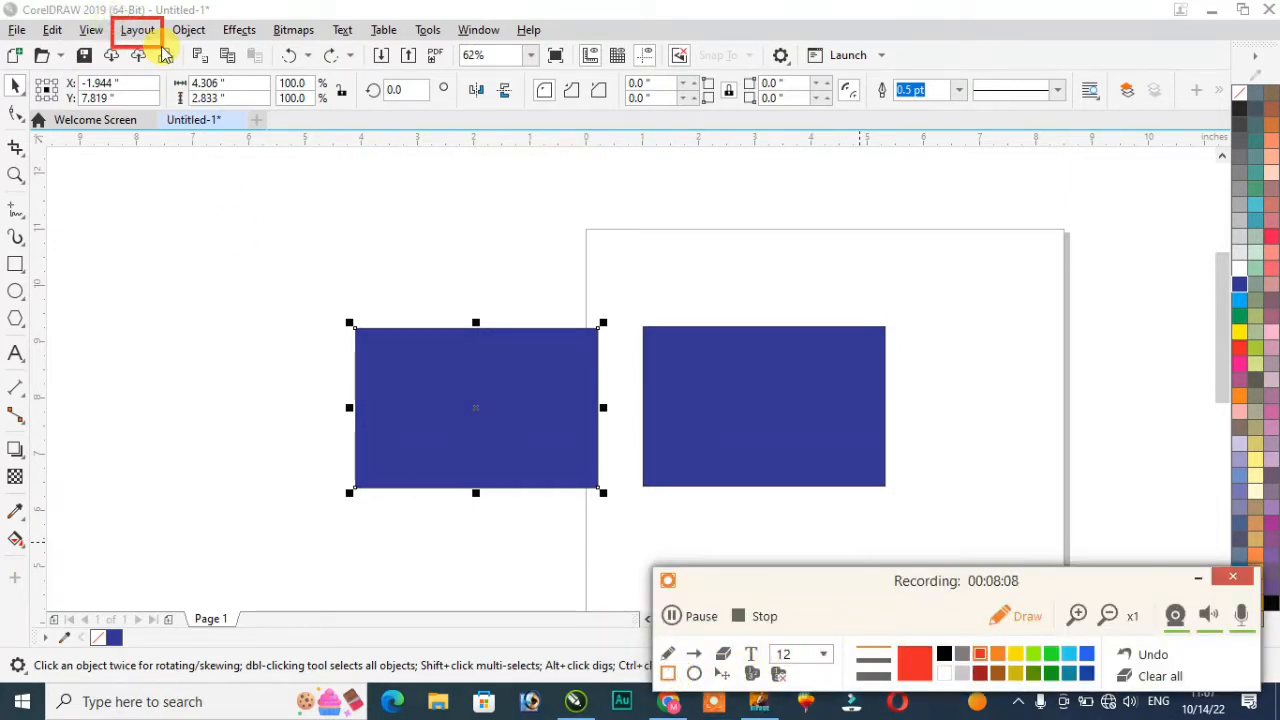
{"action": "left_click", "coordinate": [1158, 676]}
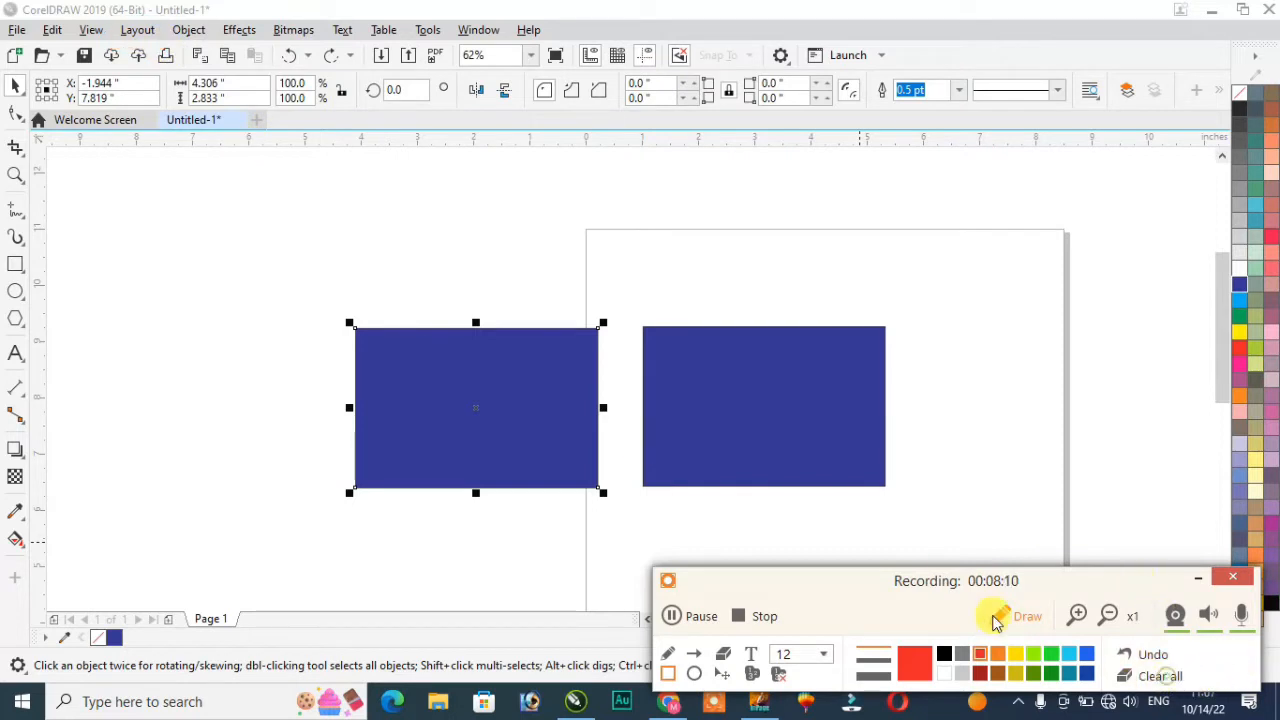
{"action": "left_click", "coordinate": [1015, 617]}
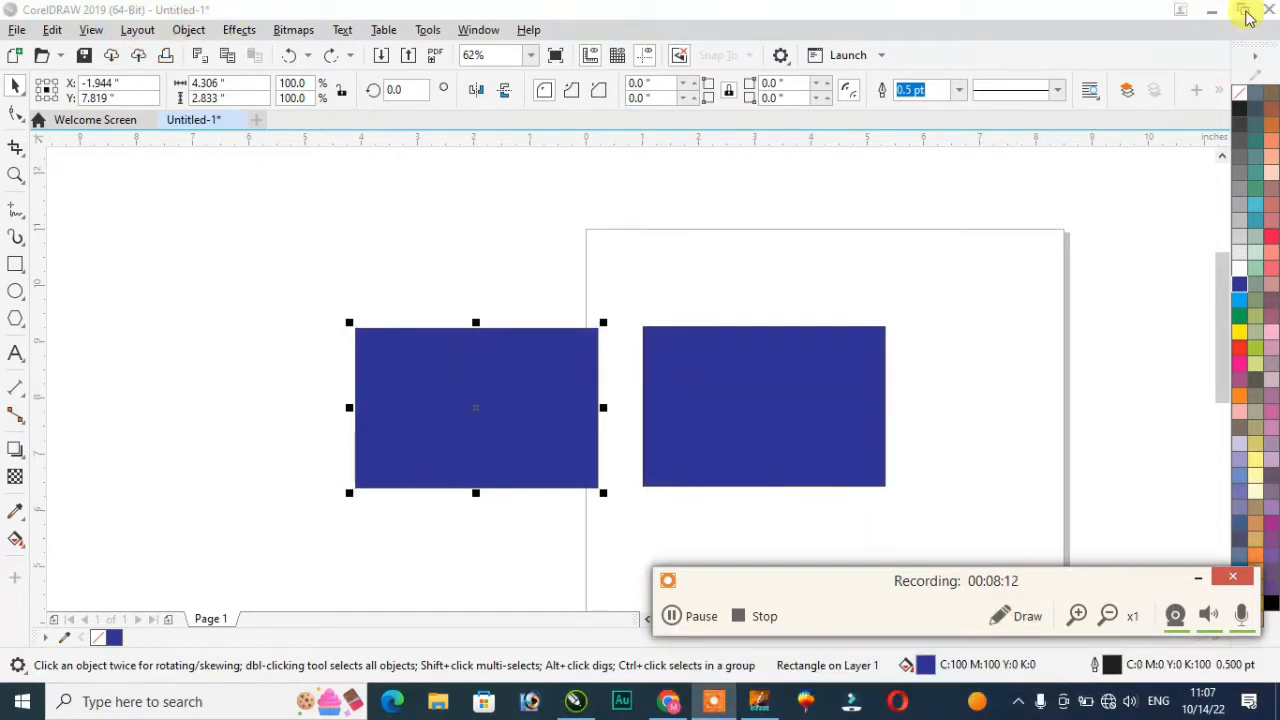
{"action": "left_click", "coordinate": [133, 32]}
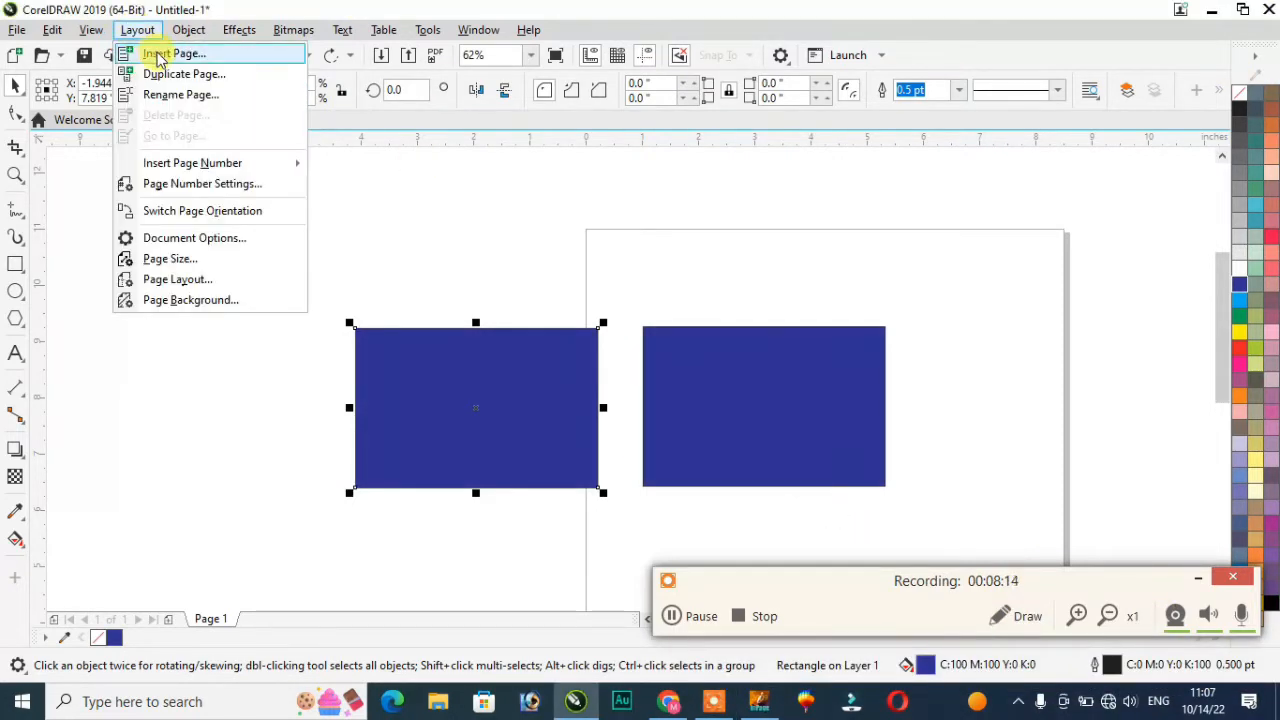
{"action": "left_click", "coordinate": [157, 53]}
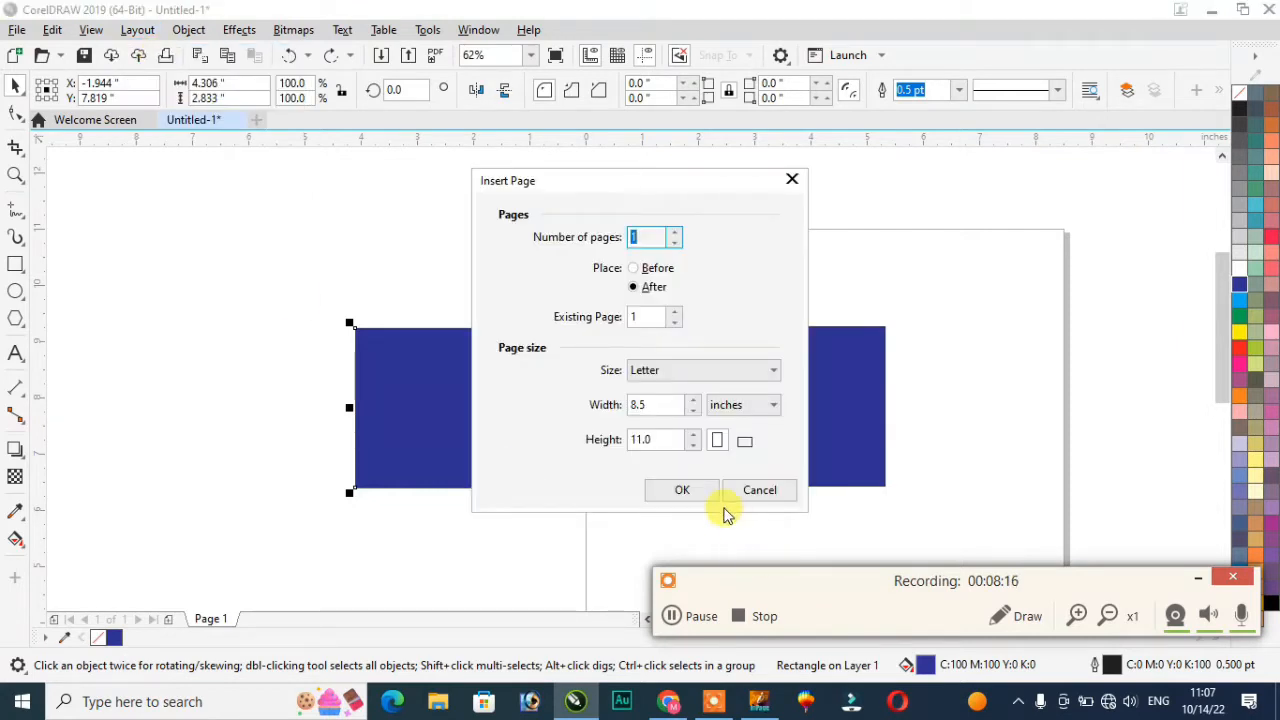
{"action": "left_click", "coordinate": [716, 371]}
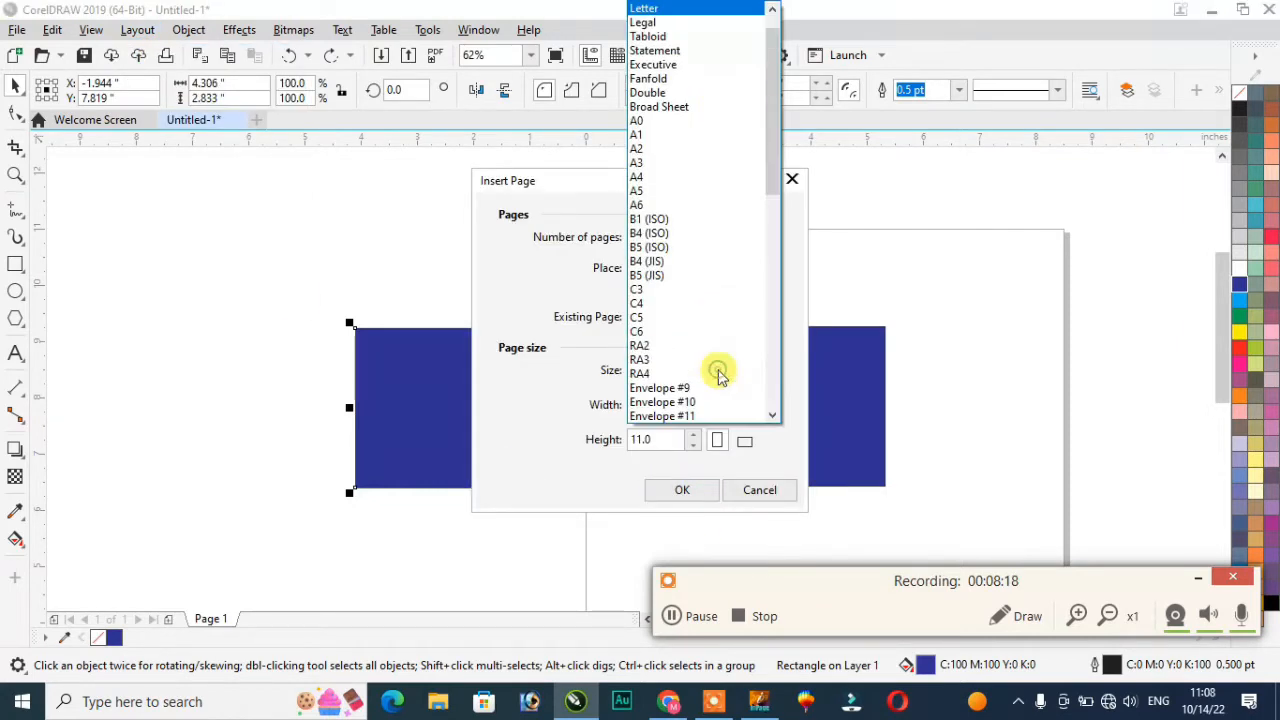
{"action": "left_click", "coordinate": [367, 191]}
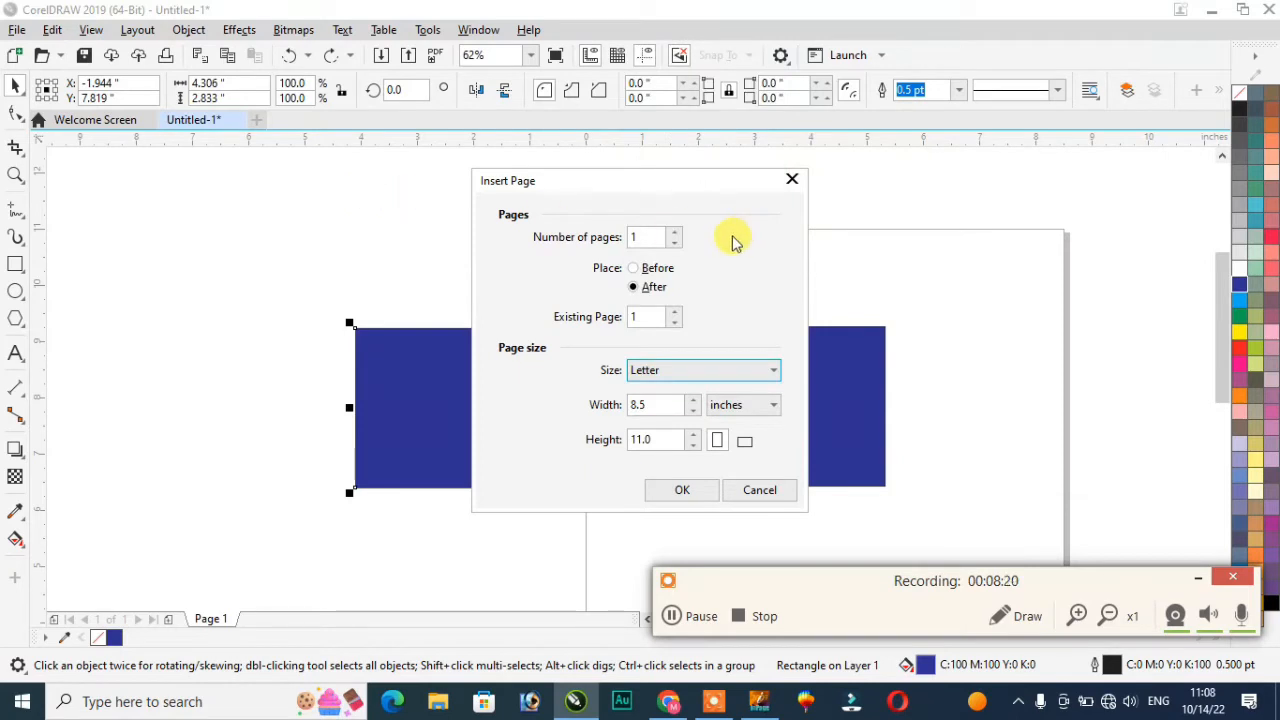
{"action": "left_click", "coordinate": [723, 371]}
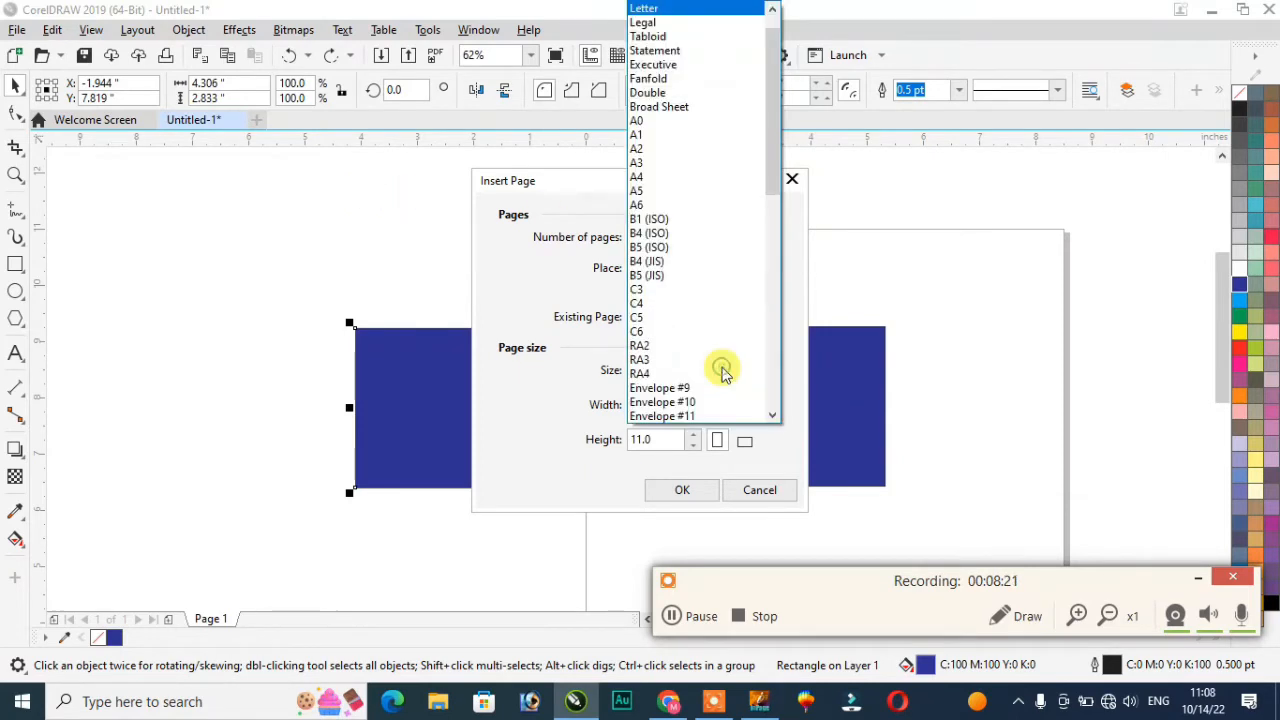
{"action": "left_click", "coordinate": [270, 244]}
{"action": "left_click", "coordinate": [793, 179]}
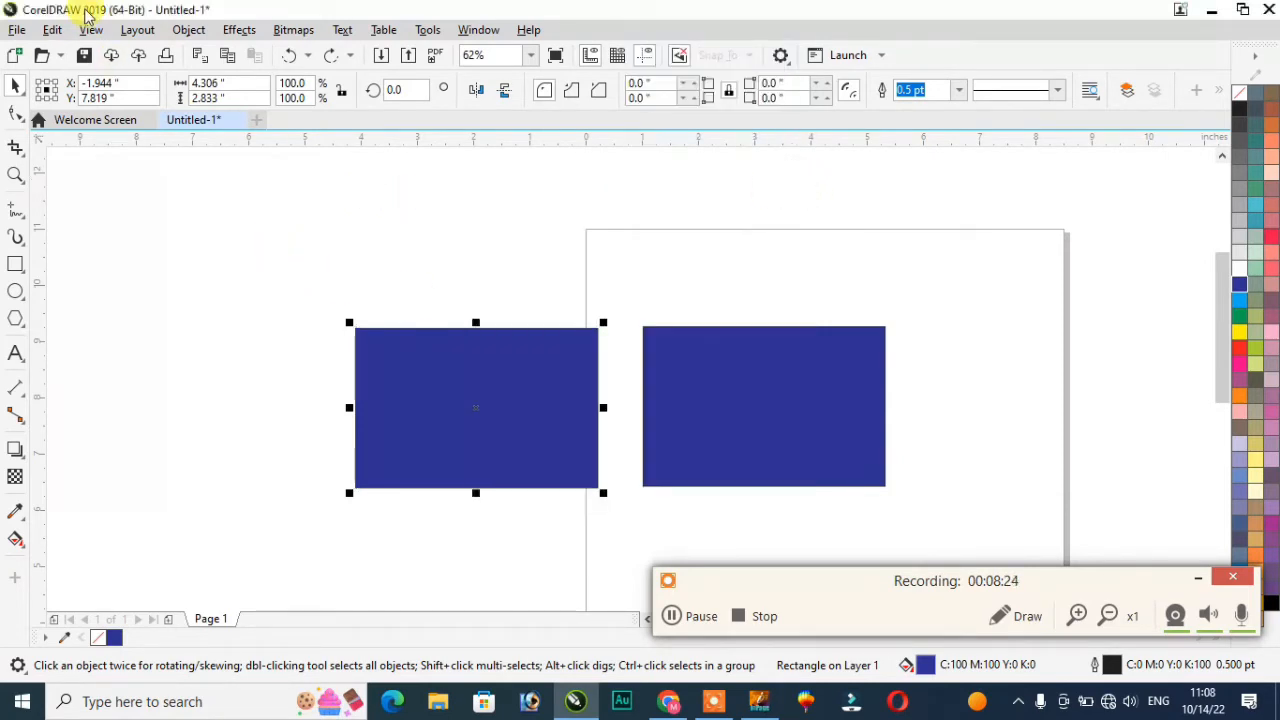
{"action": "left_click", "coordinate": [140, 30]}
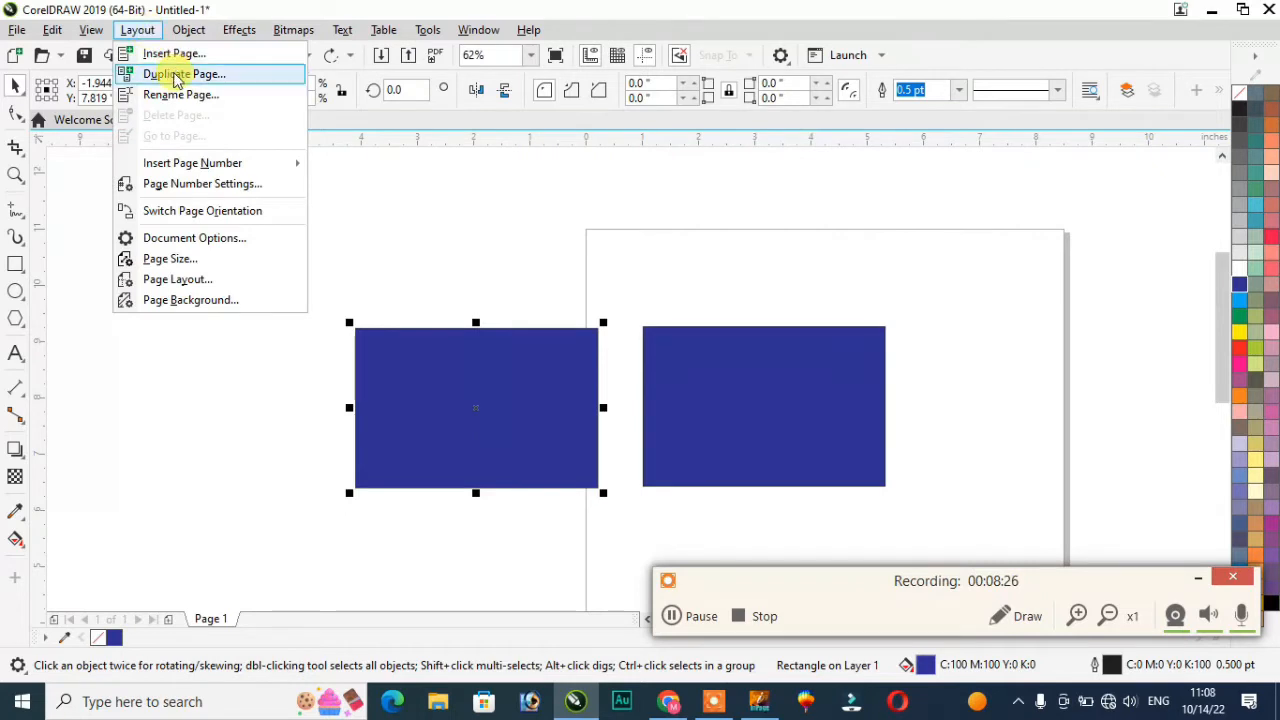
{"action": "mouse_move", "coordinate": [285, 163]}
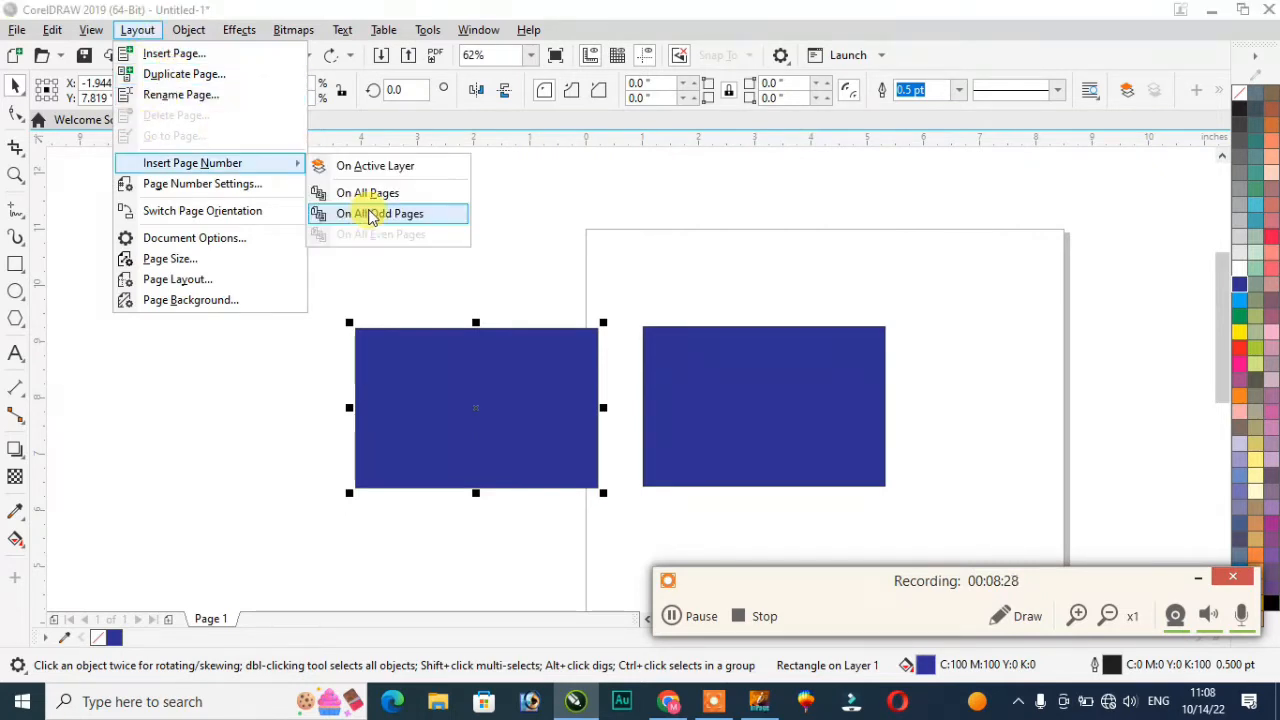
{"action": "left_click", "coordinate": [196, 100]}
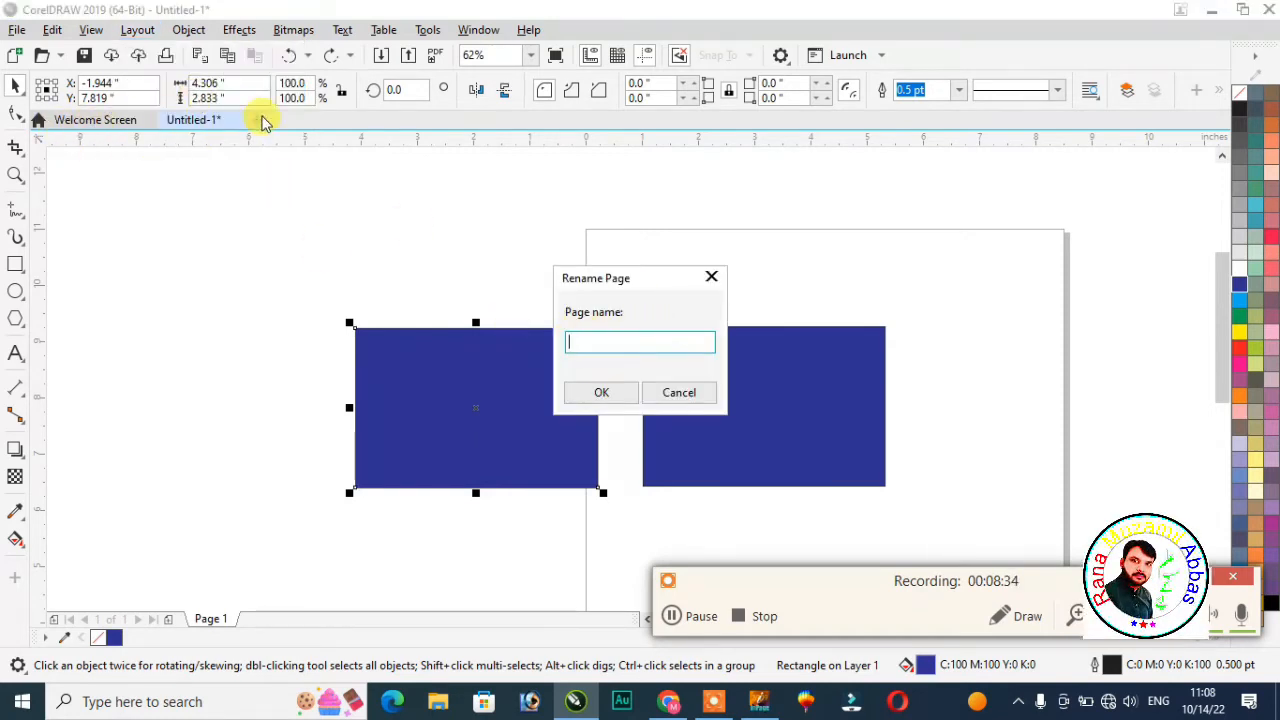
{"action": "left_click", "coordinate": [710, 280]}
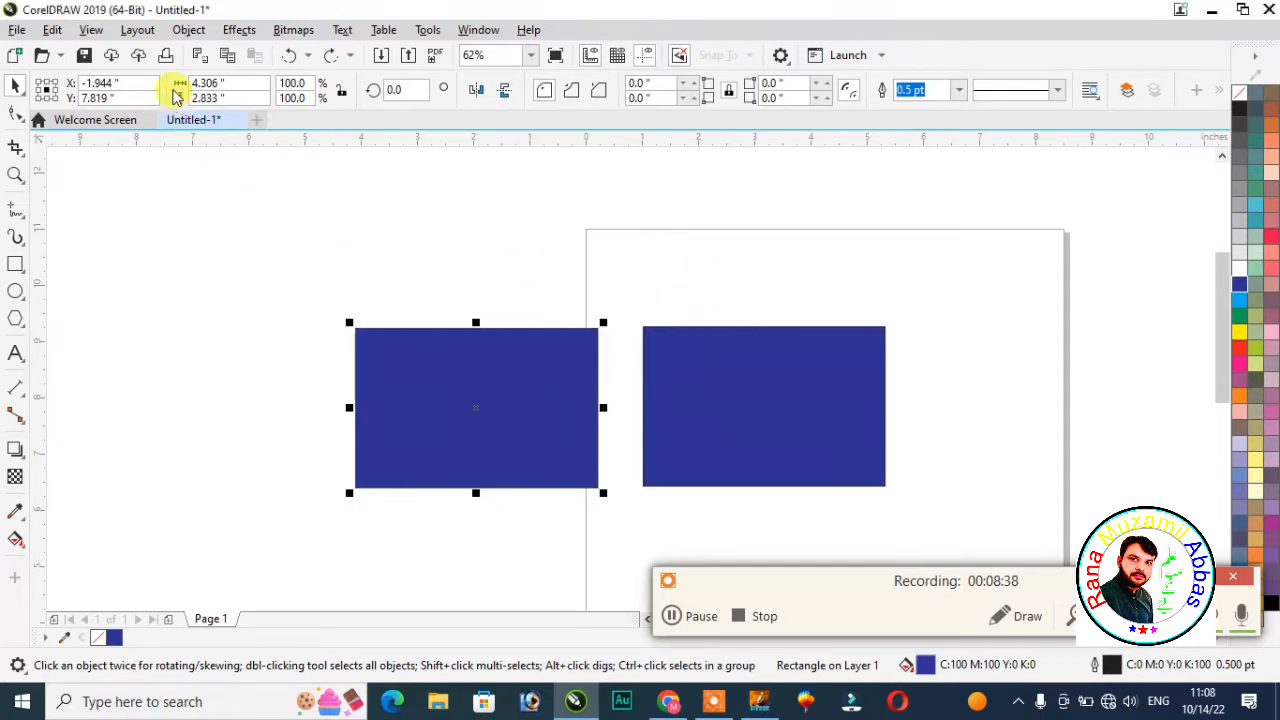
{"action": "left_click", "coordinate": [136, 31]}
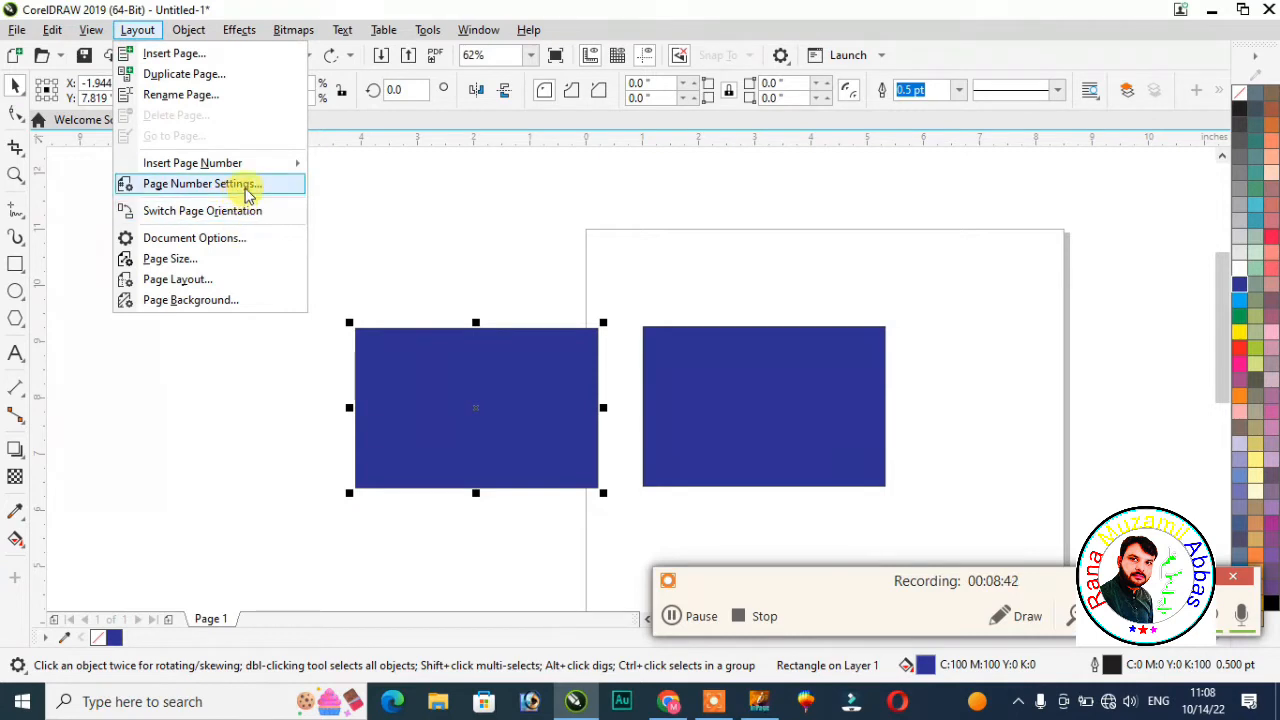
{"action": "left_click", "coordinate": [231, 374]}
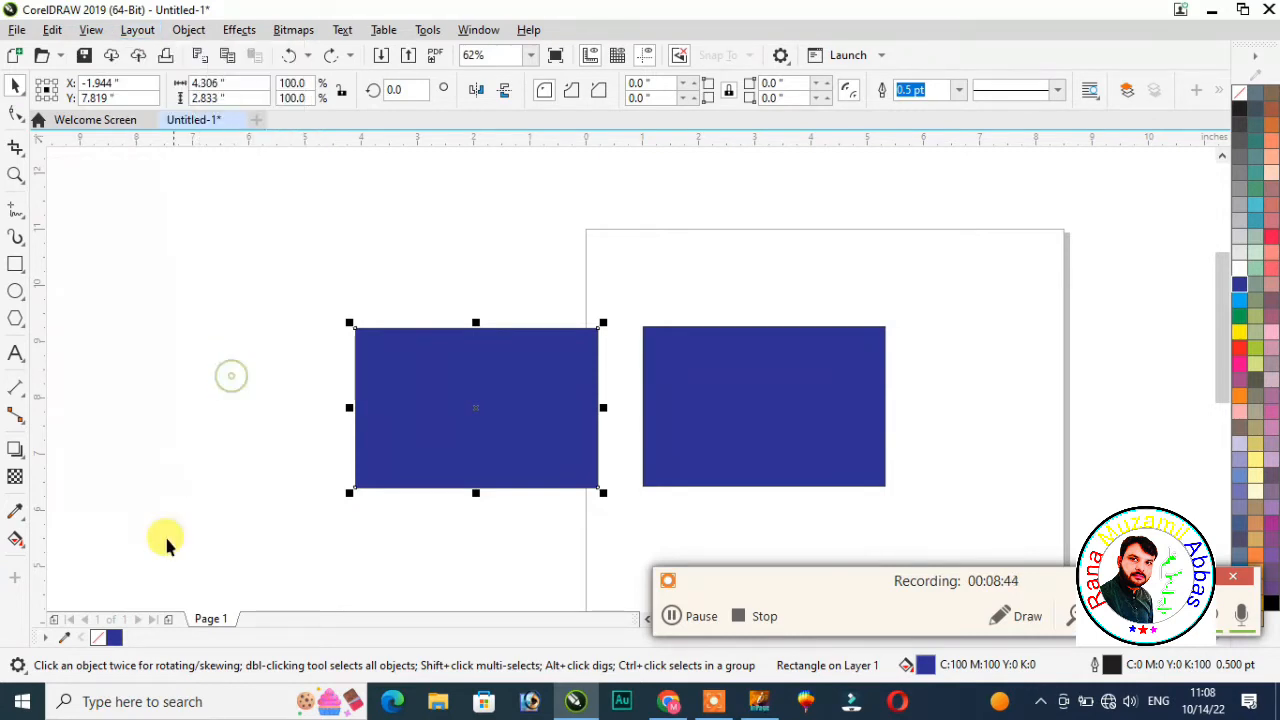
{"action": "left_click", "coordinate": [171, 620]}
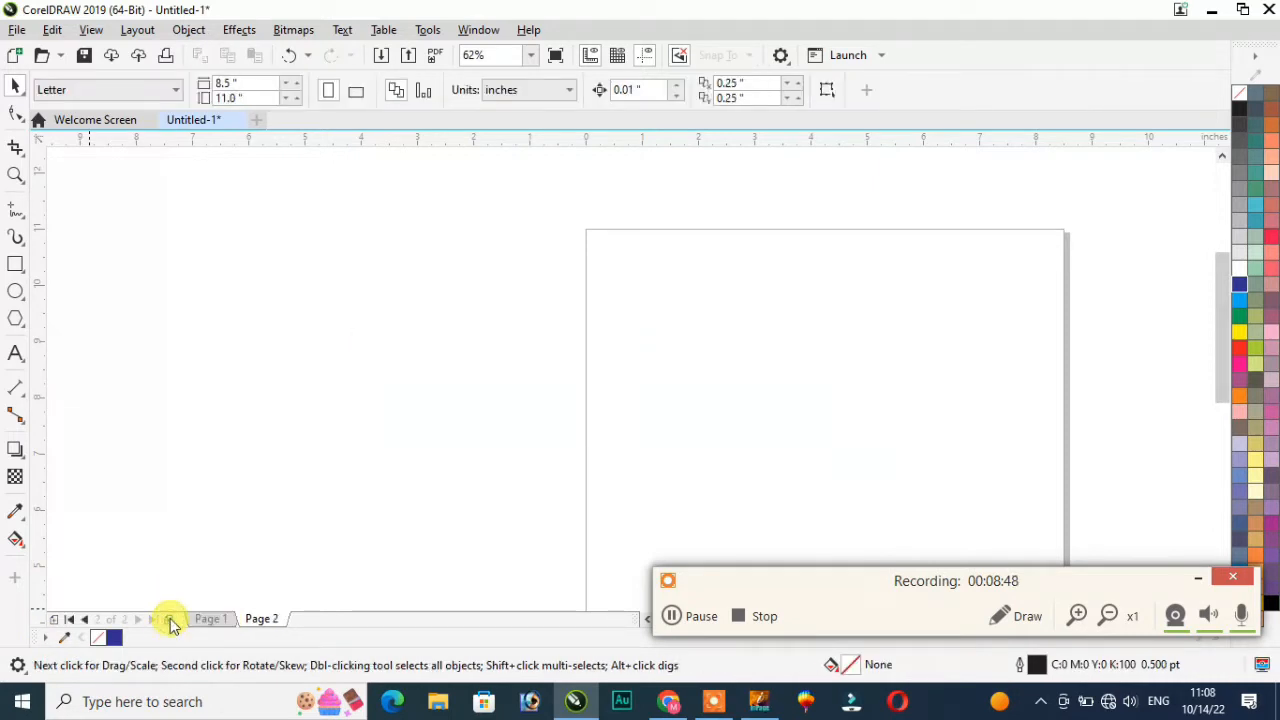
{"action": "left_click", "coordinate": [171, 620]}
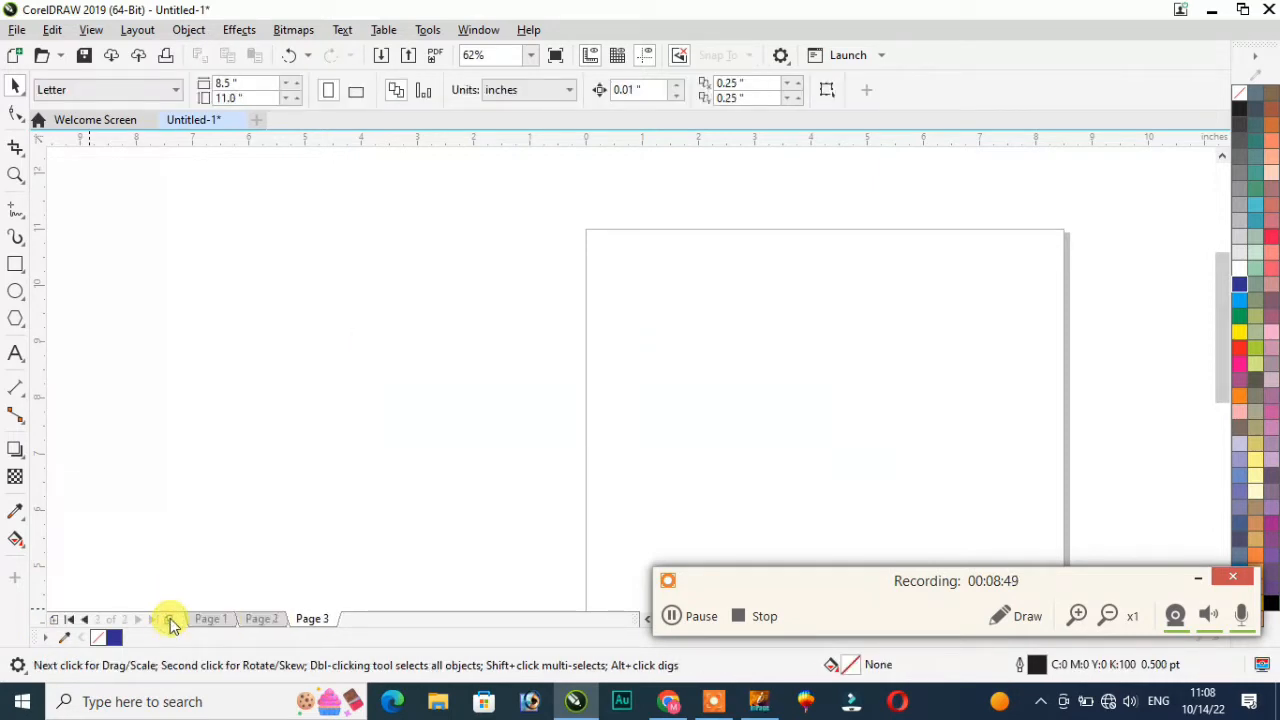
{"action": "left_click", "coordinate": [70, 620]}
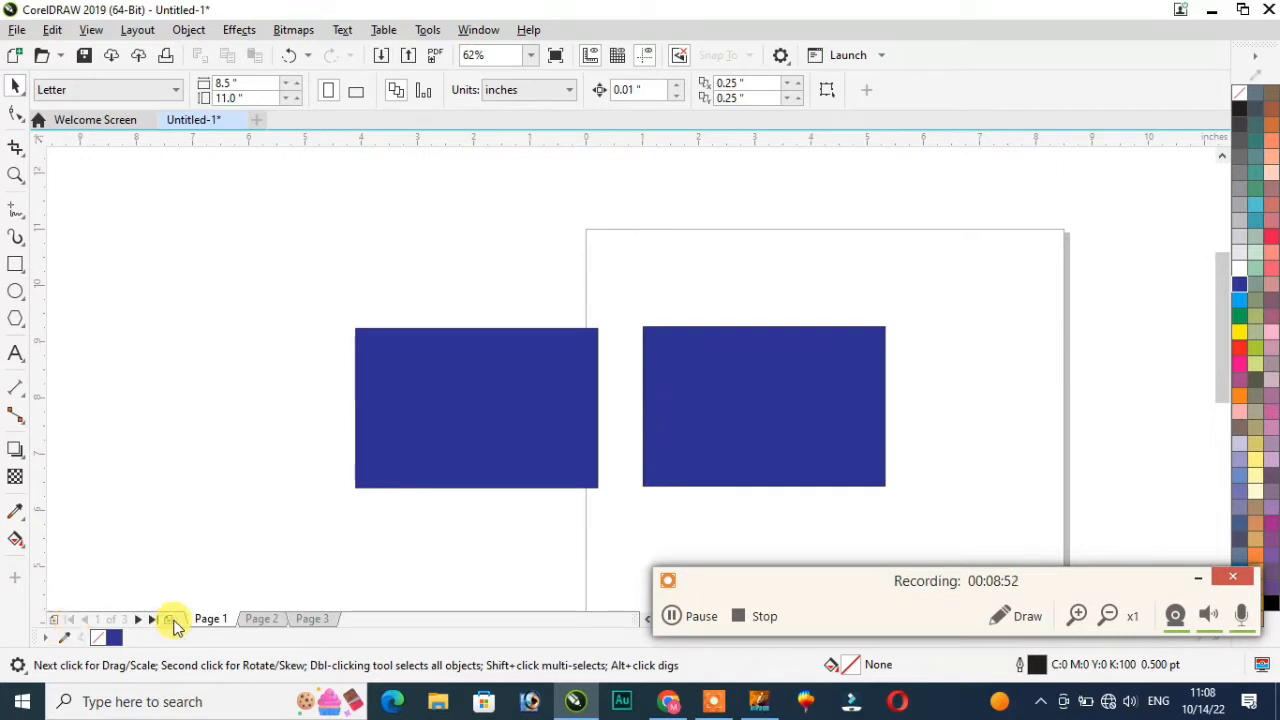
{"action": "left_click", "coordinate": [252, 620]}
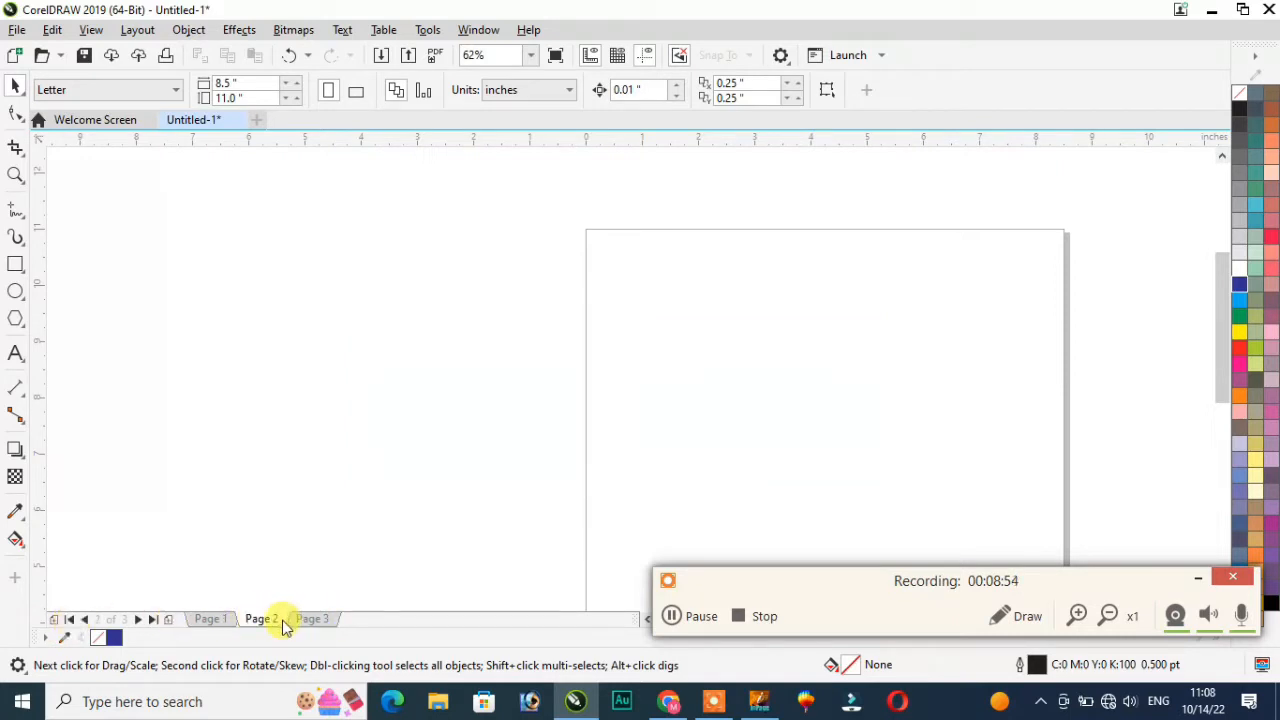
{"action": "right_click", "coordinate": [262, 624]}
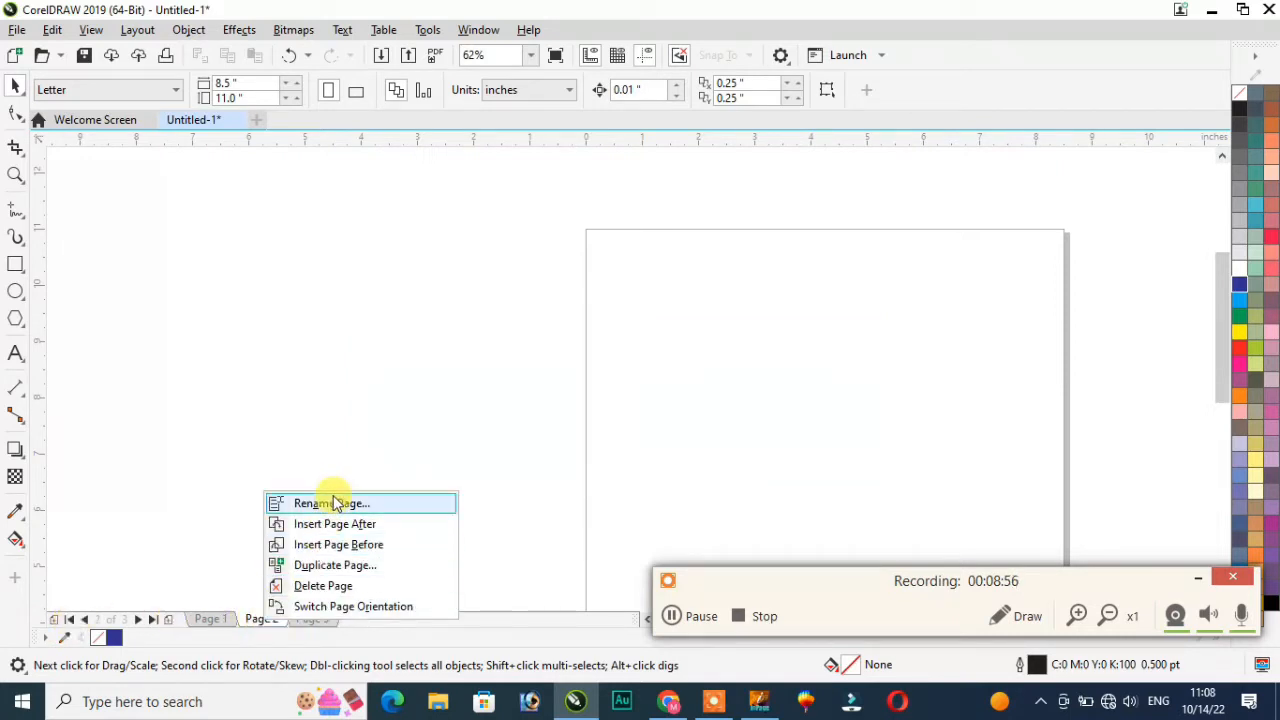
{"action": "left_click", "coordinate": [323, 585]}
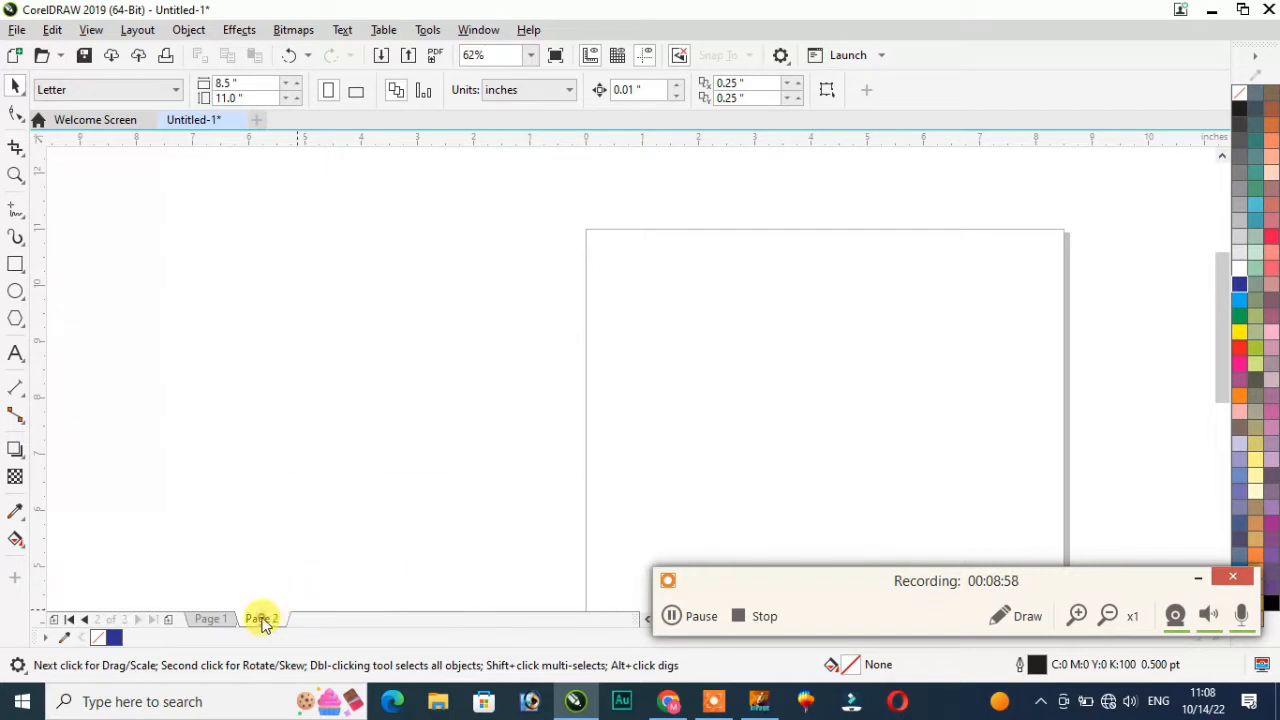
{"action": "right_click", "coordinate": [262, 618]}
{"action": "left_click", "coordinate": [297, 580]}
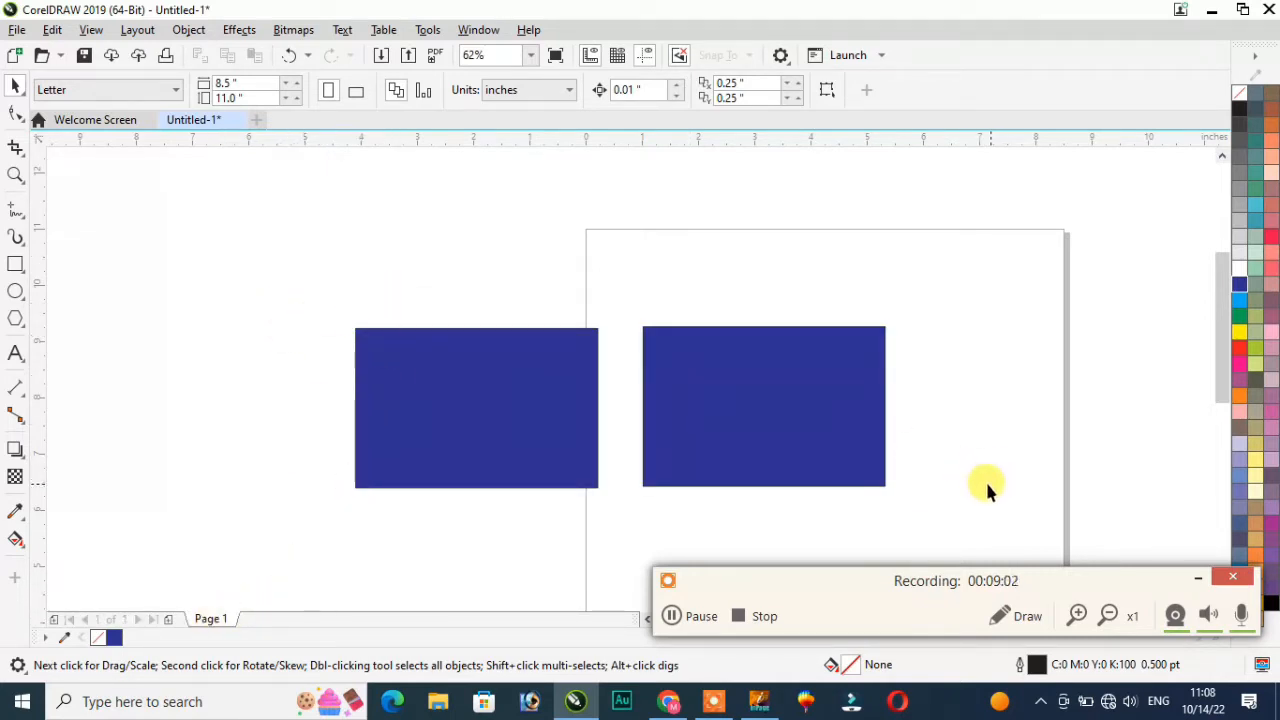
{"action": "left_click", "coordinate": [137, 33]}
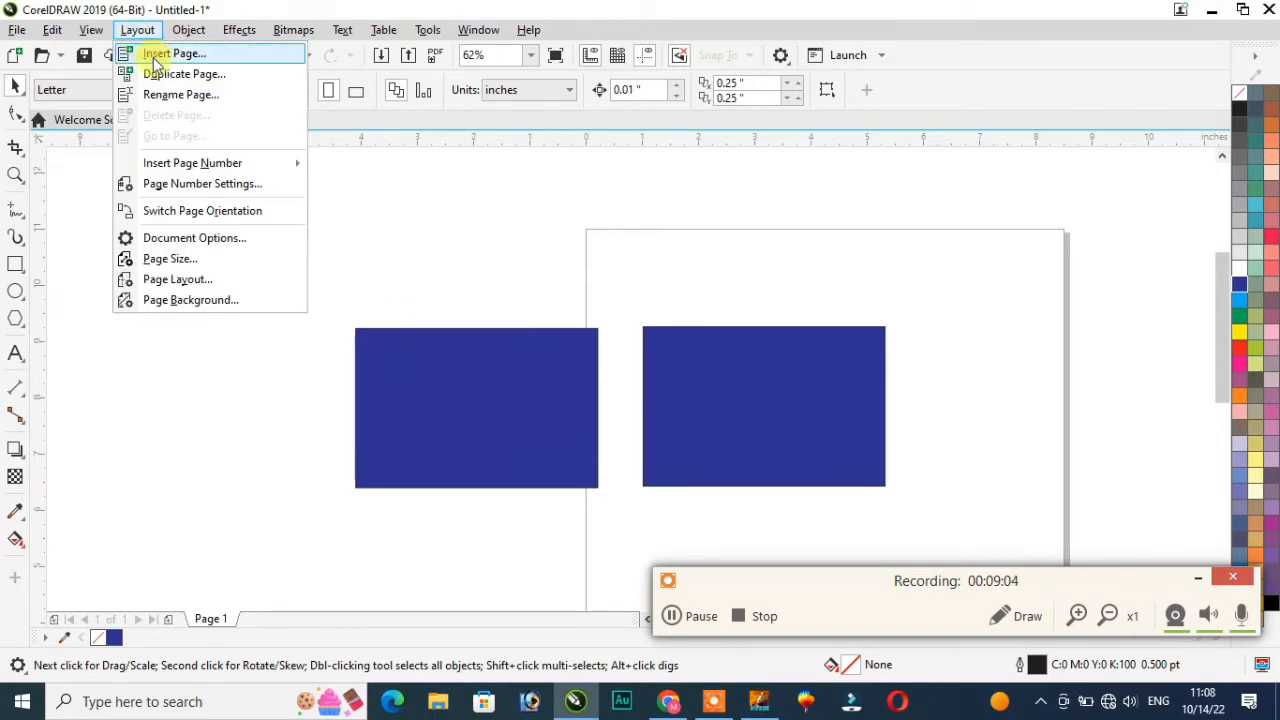
{"action": "left_click", "coordinate": [215, 324]}
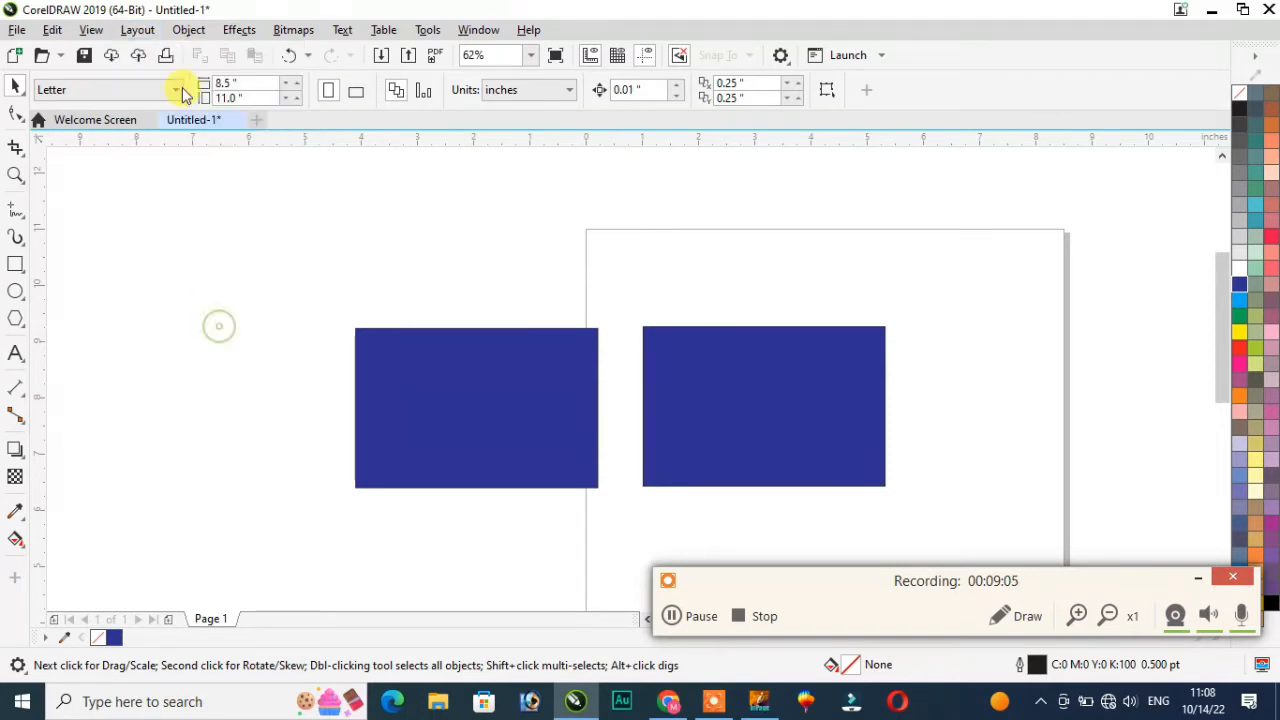
{"action": "left_click", "coordinate": [188, 30]}
{"action": "left_click", "coordinate": [545, 186]}
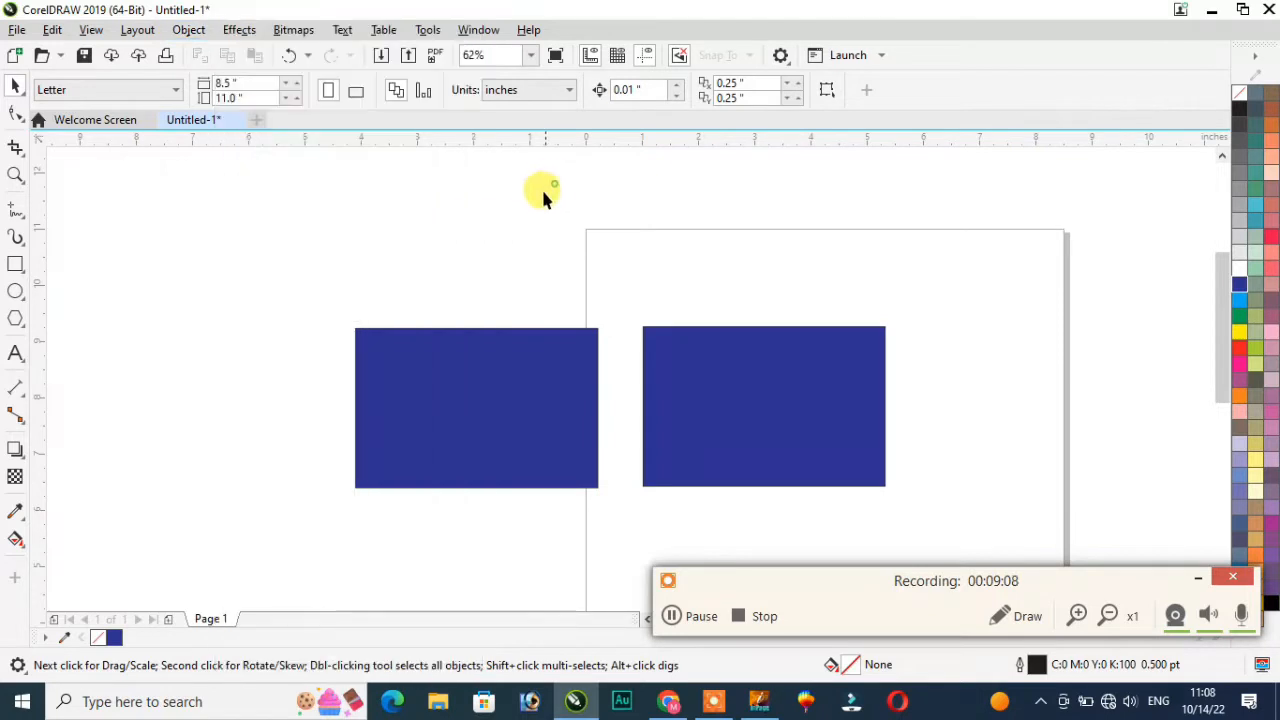
{"action": "left_click", "coordinate": [491, 360]}
{"action": "left_click", "coordinate": [188, 29]}
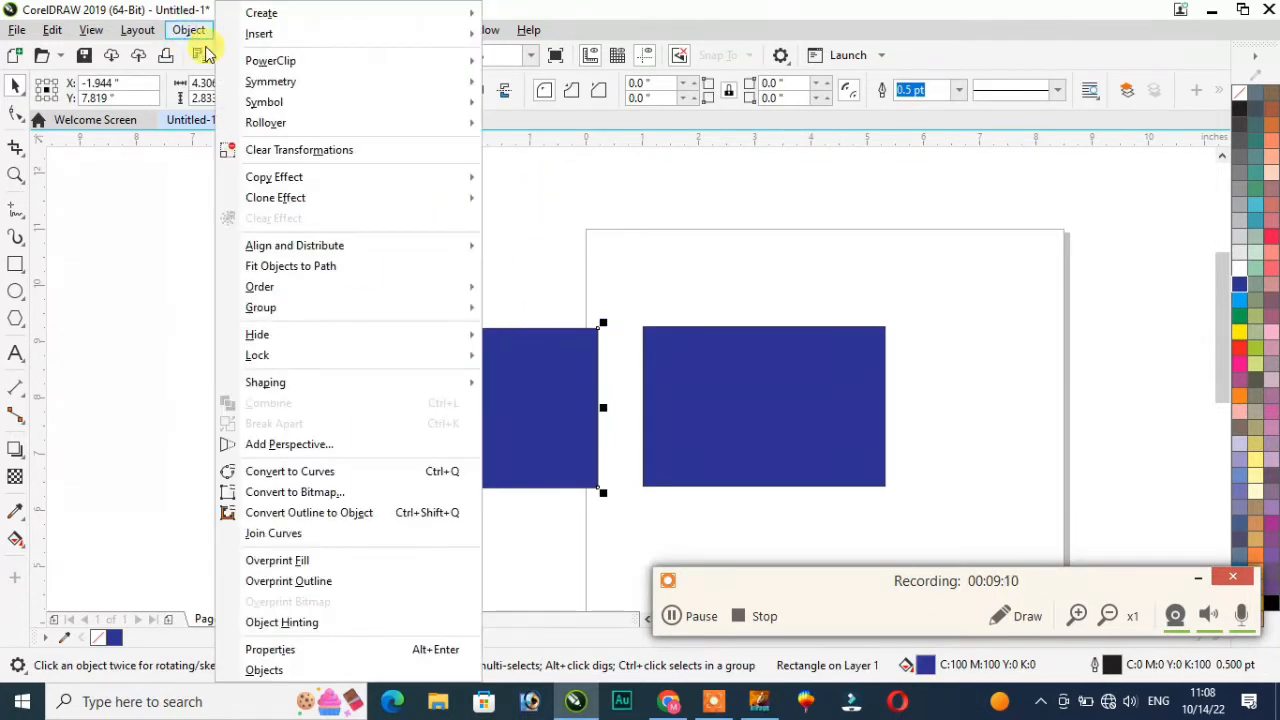
{"action": "mouse_move", "coordinate": [320, 20]}
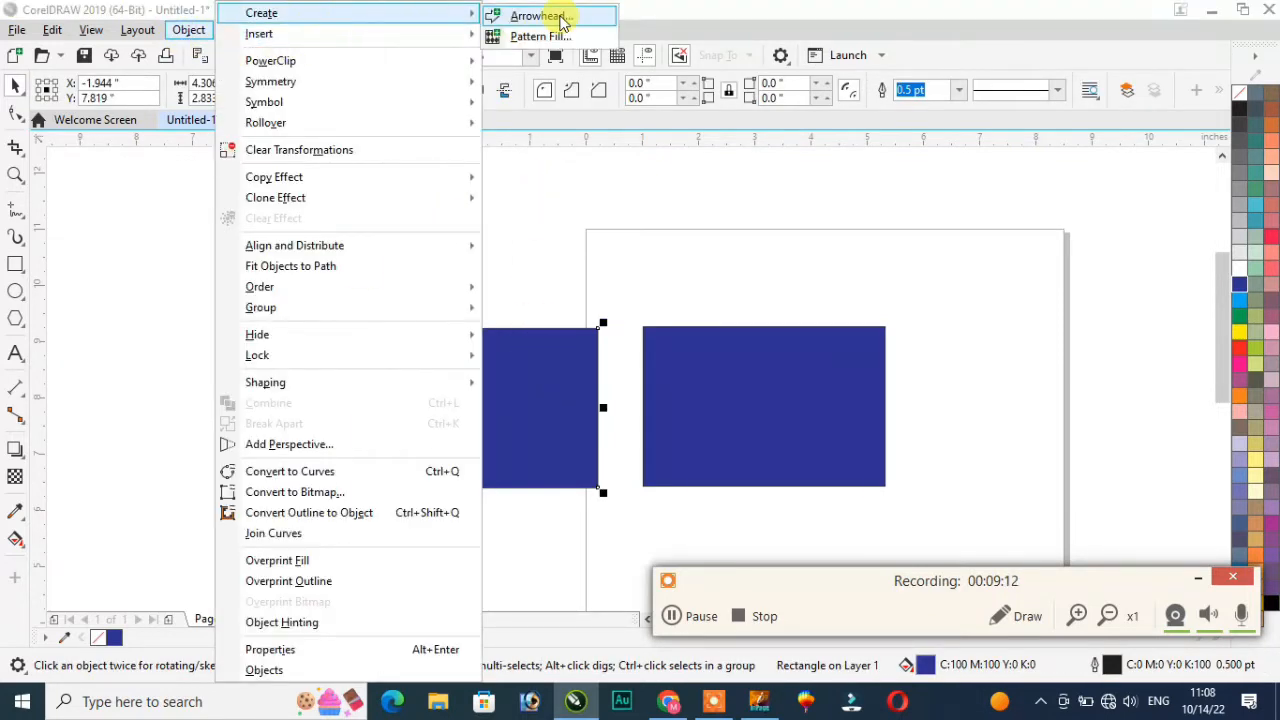
{"action": "left_click", "coordinate": [540, 17]}
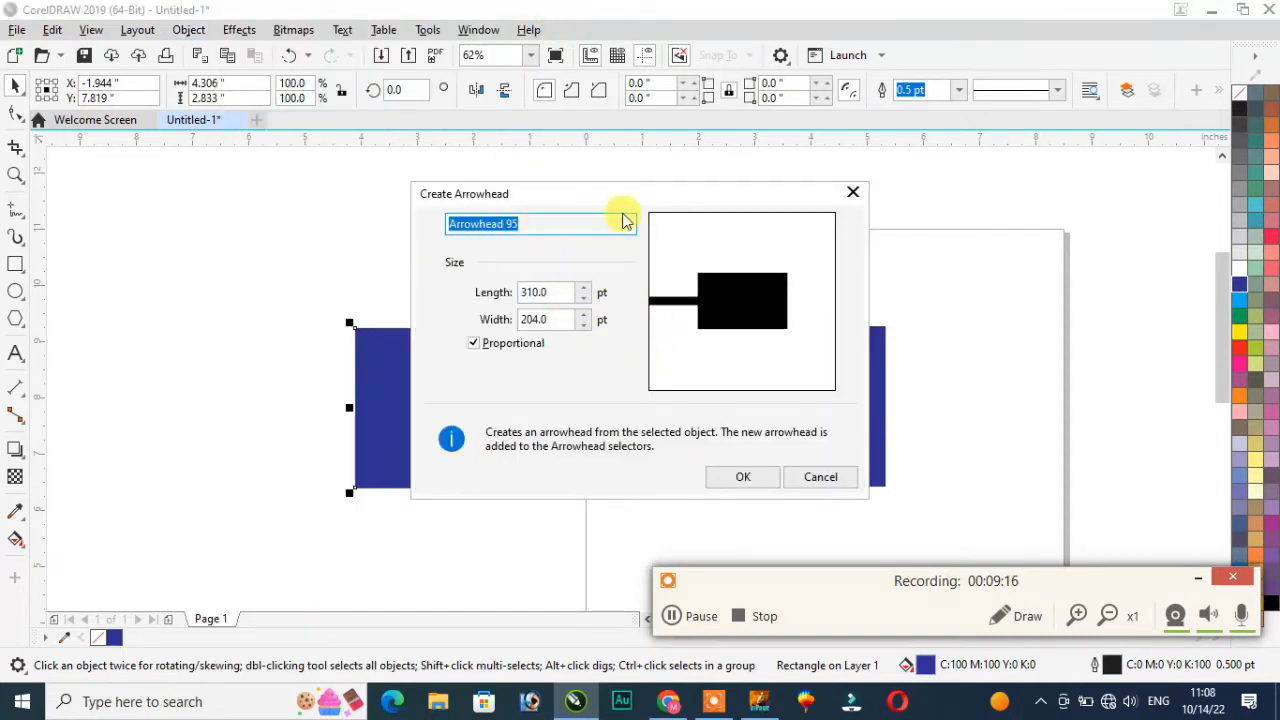
{"action": "left_click", "coordinate": [850, 189]}
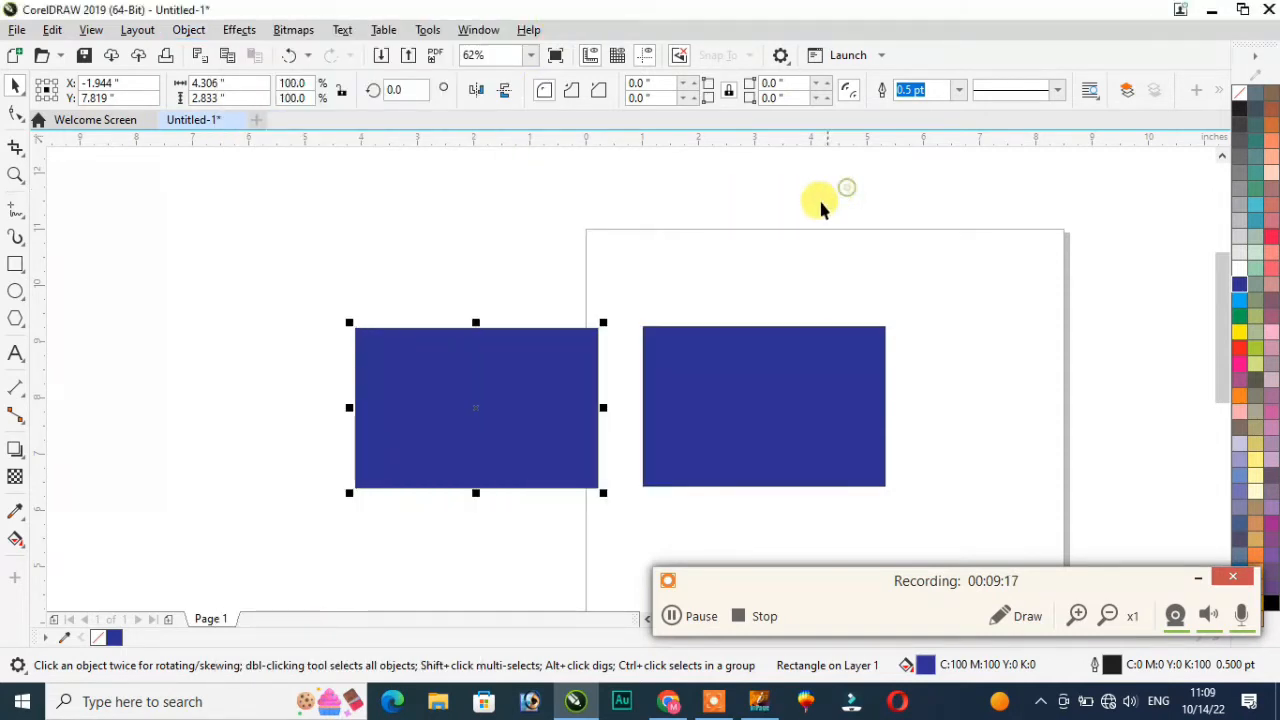
{"action": "left_click", "coordinate": [188, 29]}
{"action": "mouse_move", "coordinate": [268, 40]}
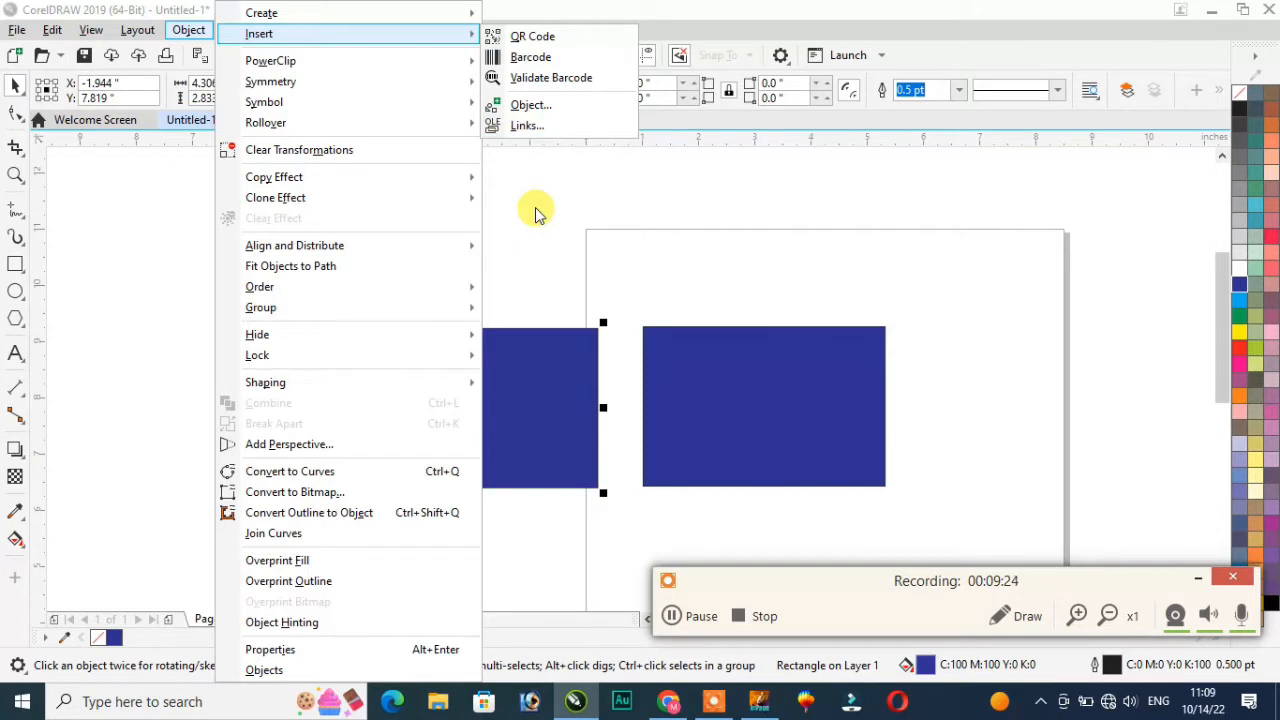
{"action": "left_click", "coordinate": [530, 38]}
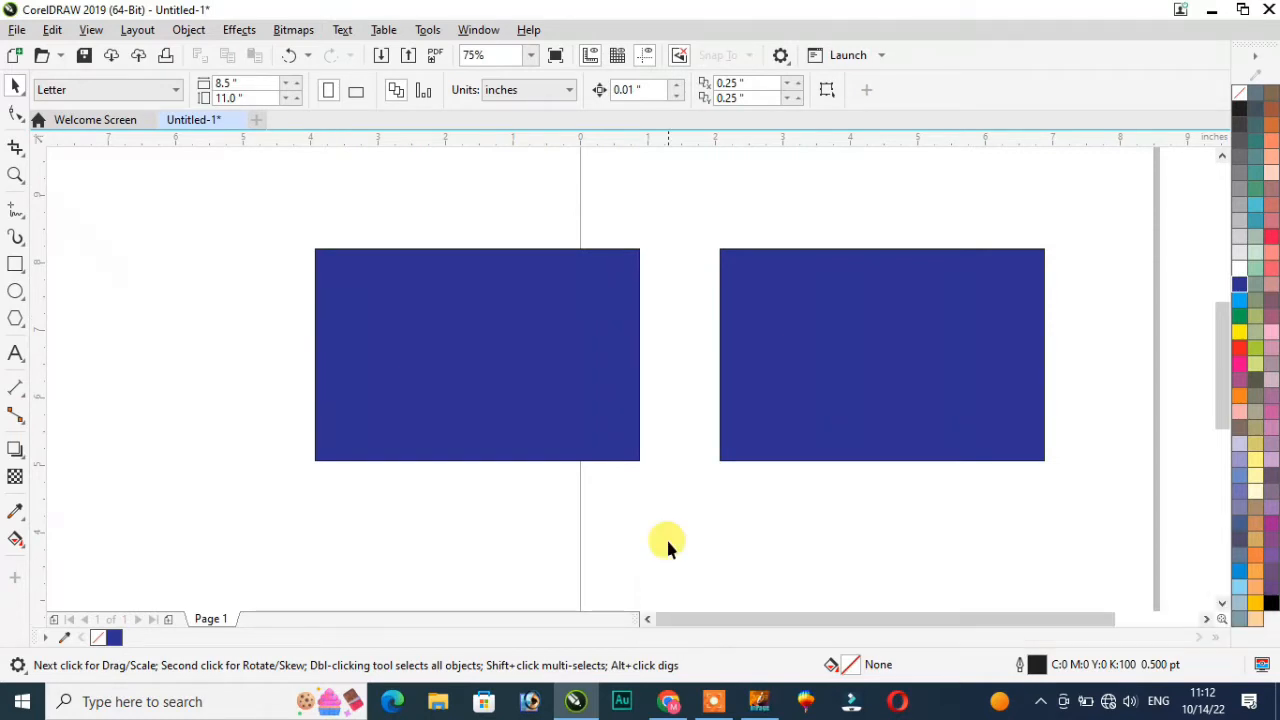
{"action": "left_click", "coordinate": [722, 705]}
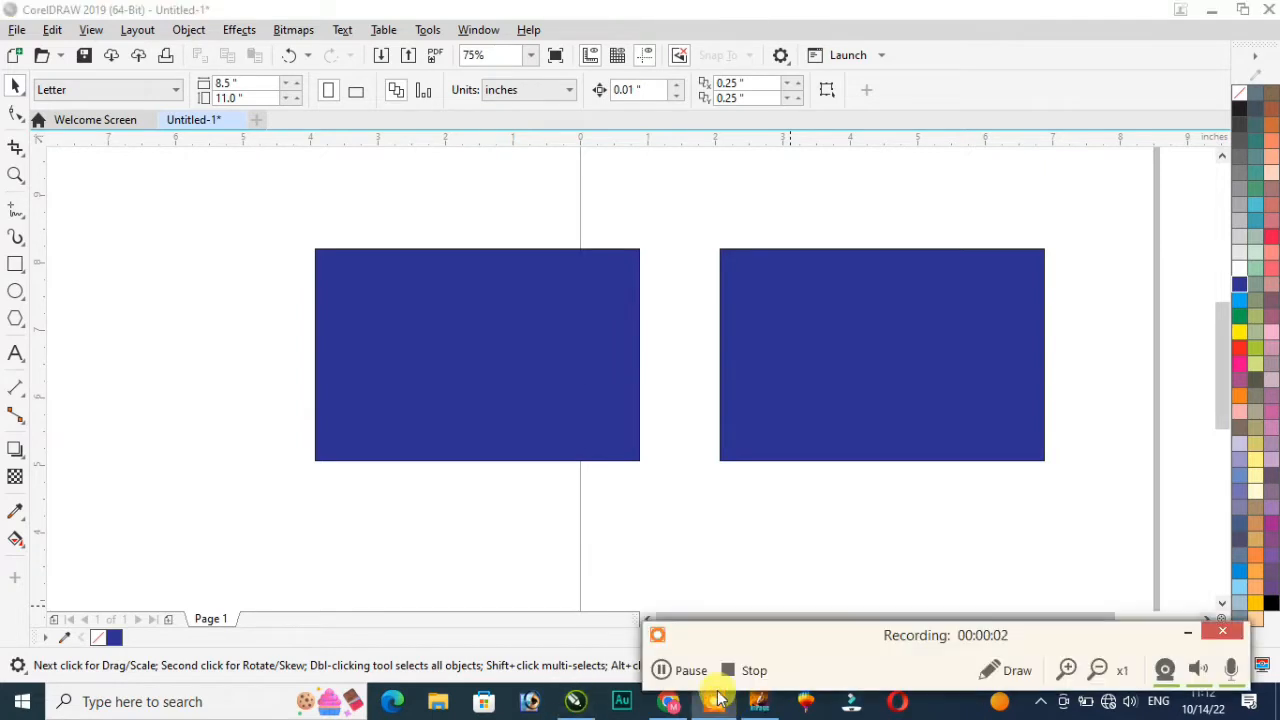
{"action": "left_click", "coordinate": [432, 368]}
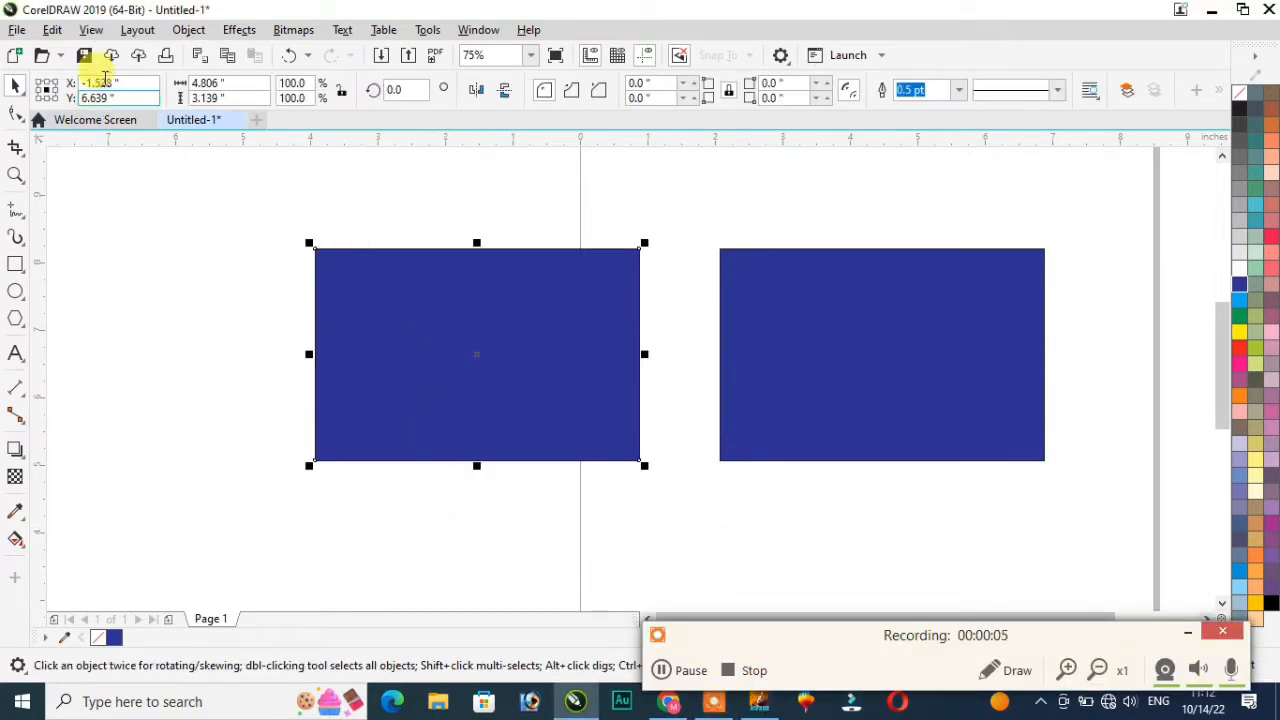
{"action": "left_click", "coordinate": [187, 30]}
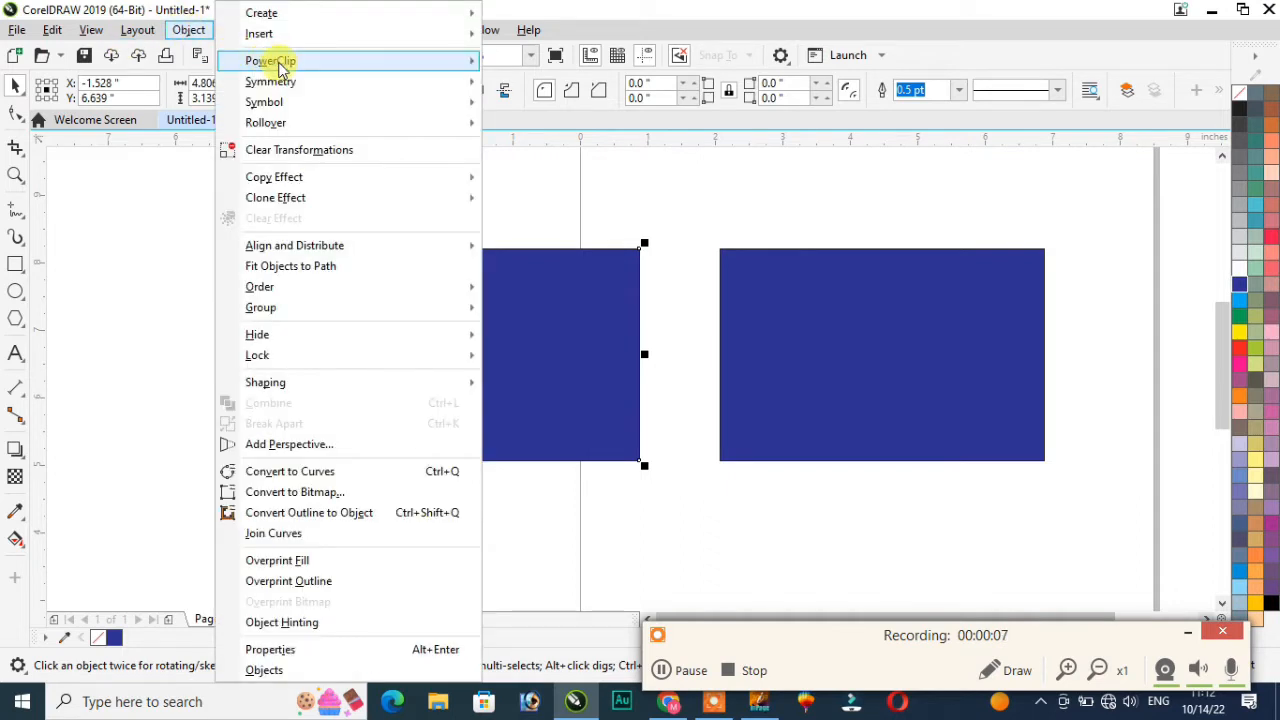
{"action": "mouse_move", "coordinate": [283, 70]}
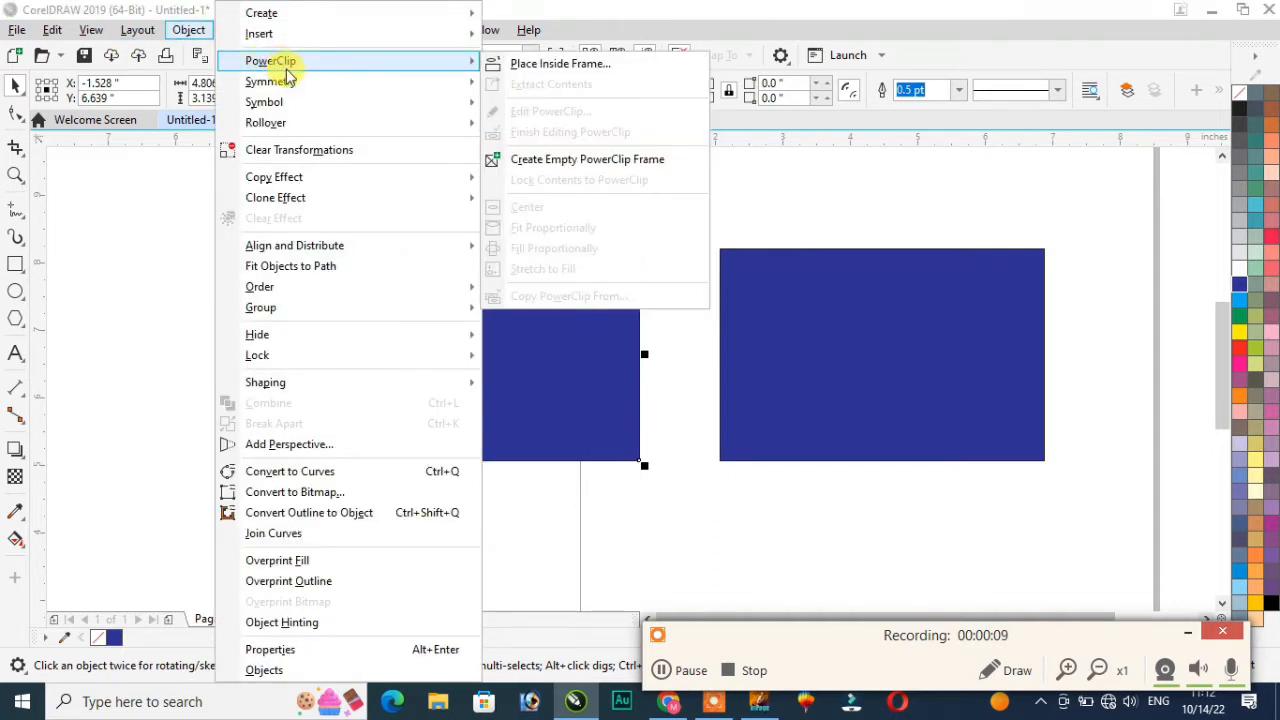
{"action": "left_click", "coordinate": [171, 210]}
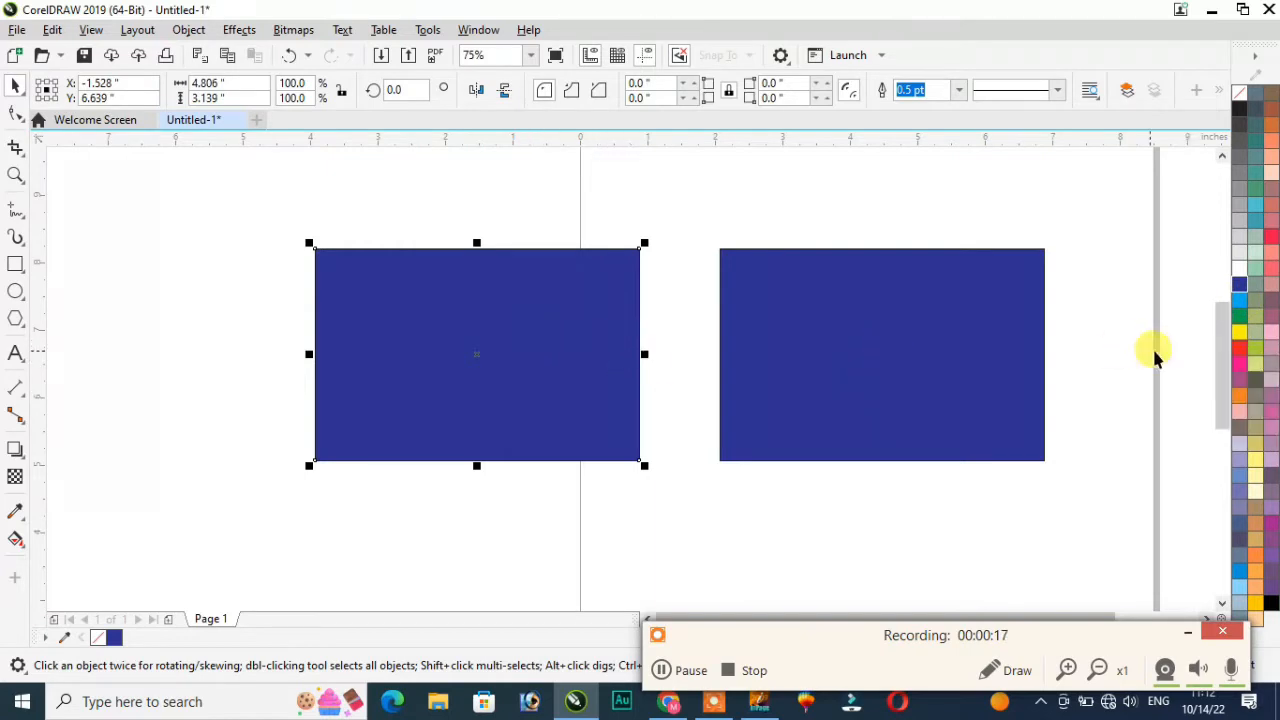
Step: Colour the left rectangle yellow and move it to overlap the blue rectangle
{"action": "left_click", "coordinate": [1243, 330]}
{"action": "left_click", "coordinate": [608, 540]}
{"action": "left_click", "coordinate": [523, 360]}
{"action": "left_click_drag", "start_coordinate": [523, 360], "coordinate": [681, 388]}
{"action": "left_click", "coordinate": [631, 548]}
{"action": "left_click", "coordinate": [597, 414]}
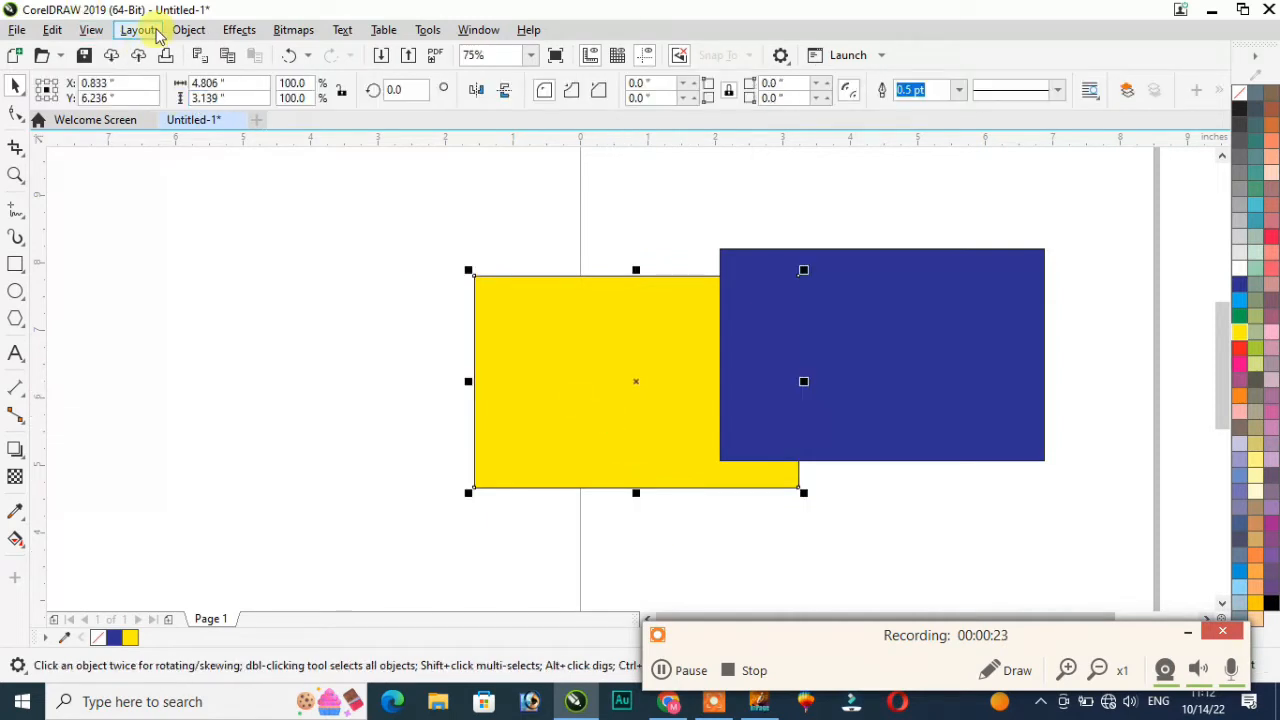
Step: PowerClip the yellow rectangle inside the blue rectangle using Place Inside Frame
{"action": "left_click", "coordinate": [189, 30]}
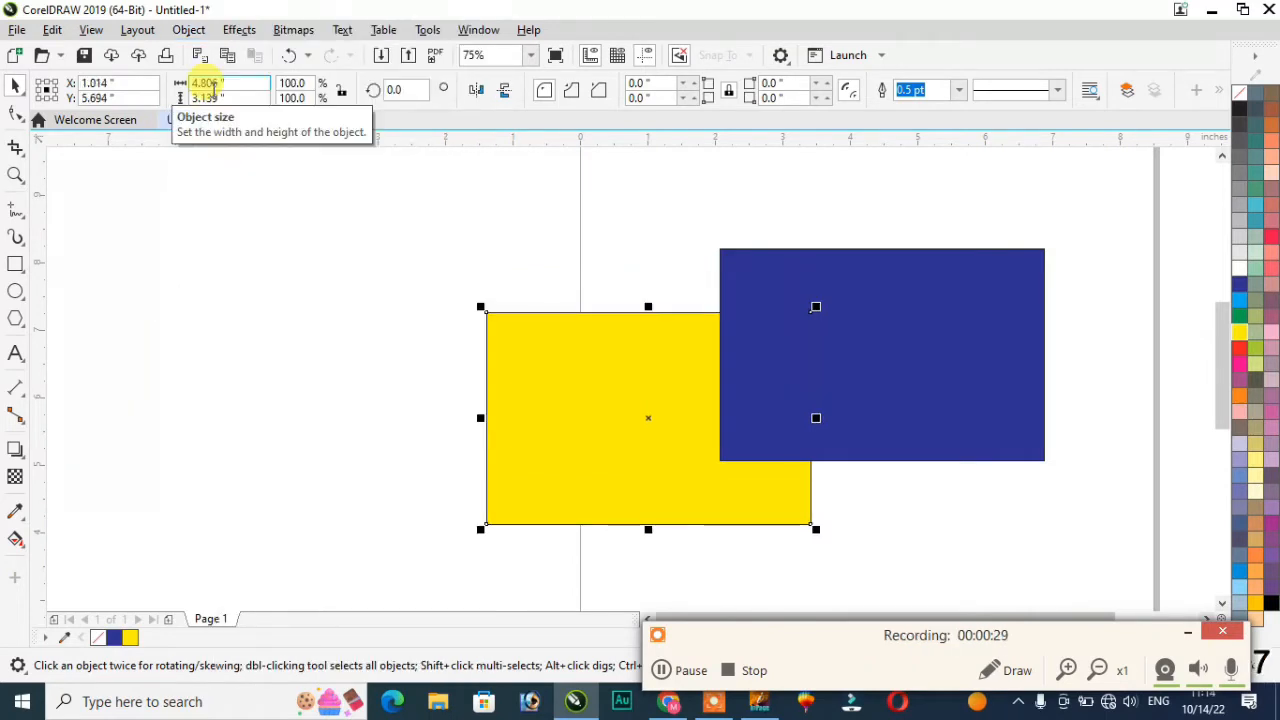
{"action": "left_click", "coordinate": [188, 30]}
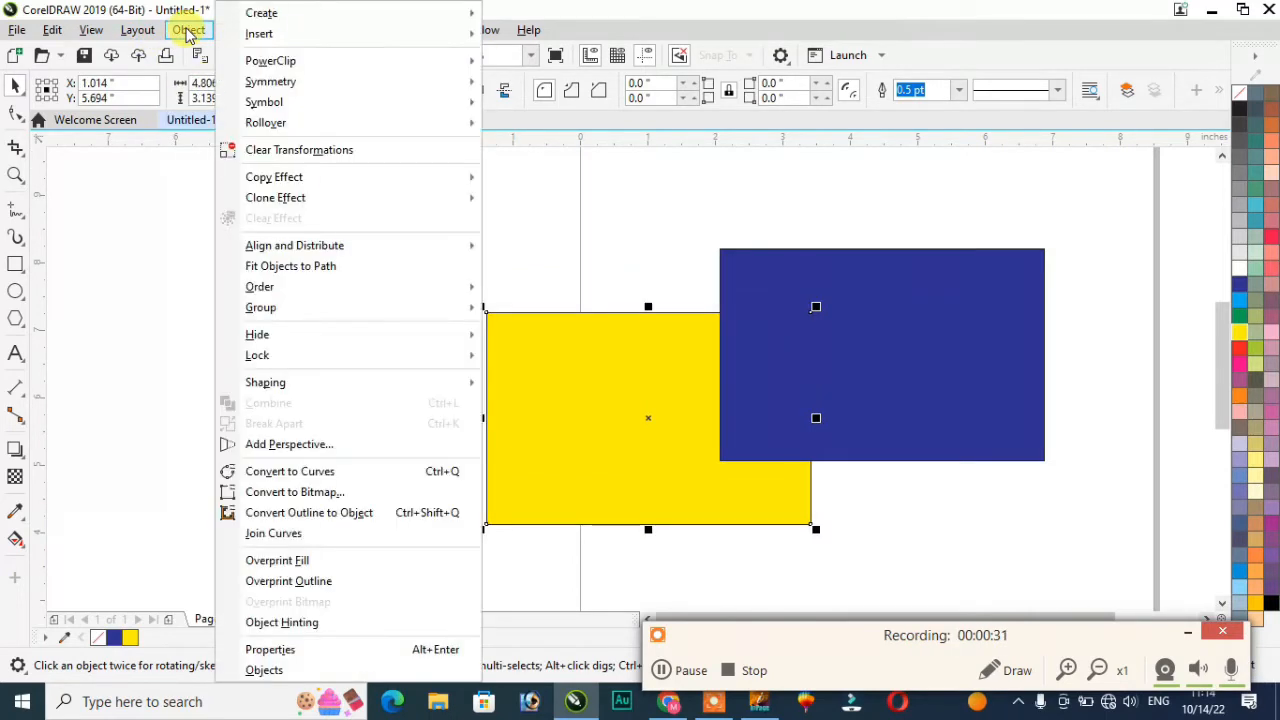
{"action": "mouse_move", "coordinate": [258, 60]}
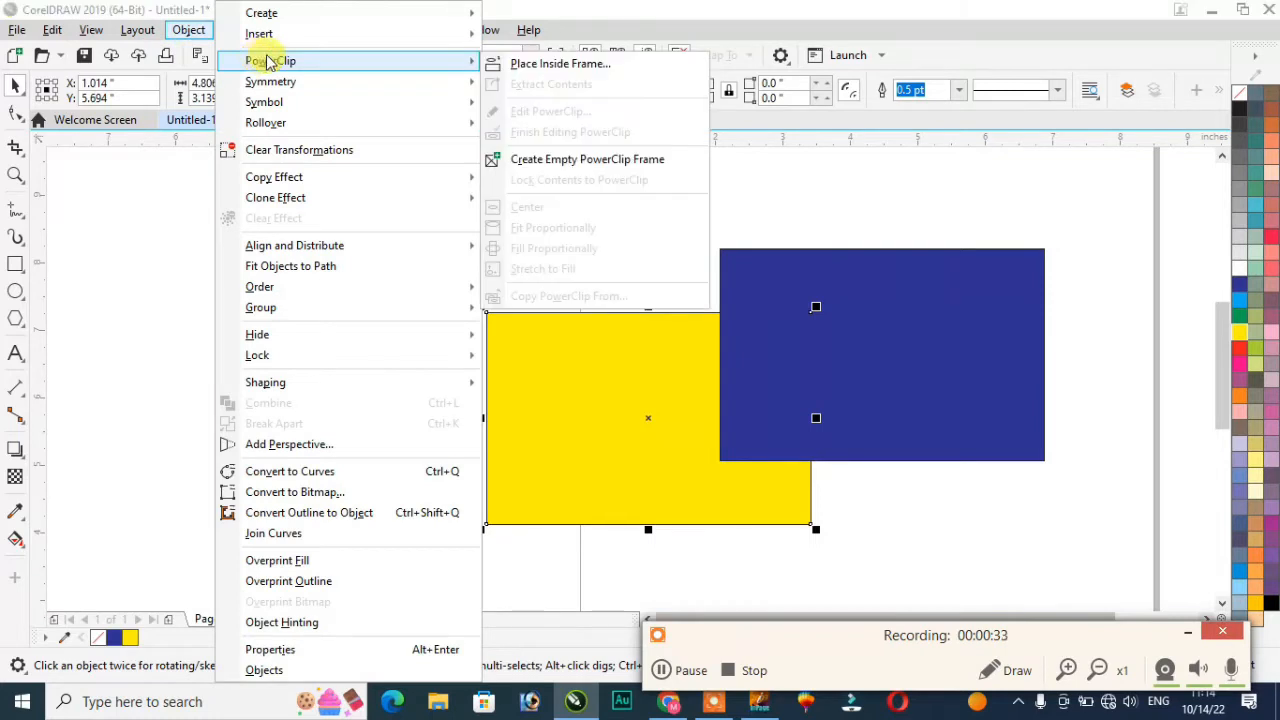
{"action": "left_click", "coordinate": [560, 64]}
{"action": "left_click", "coordinate": [770, 400]}
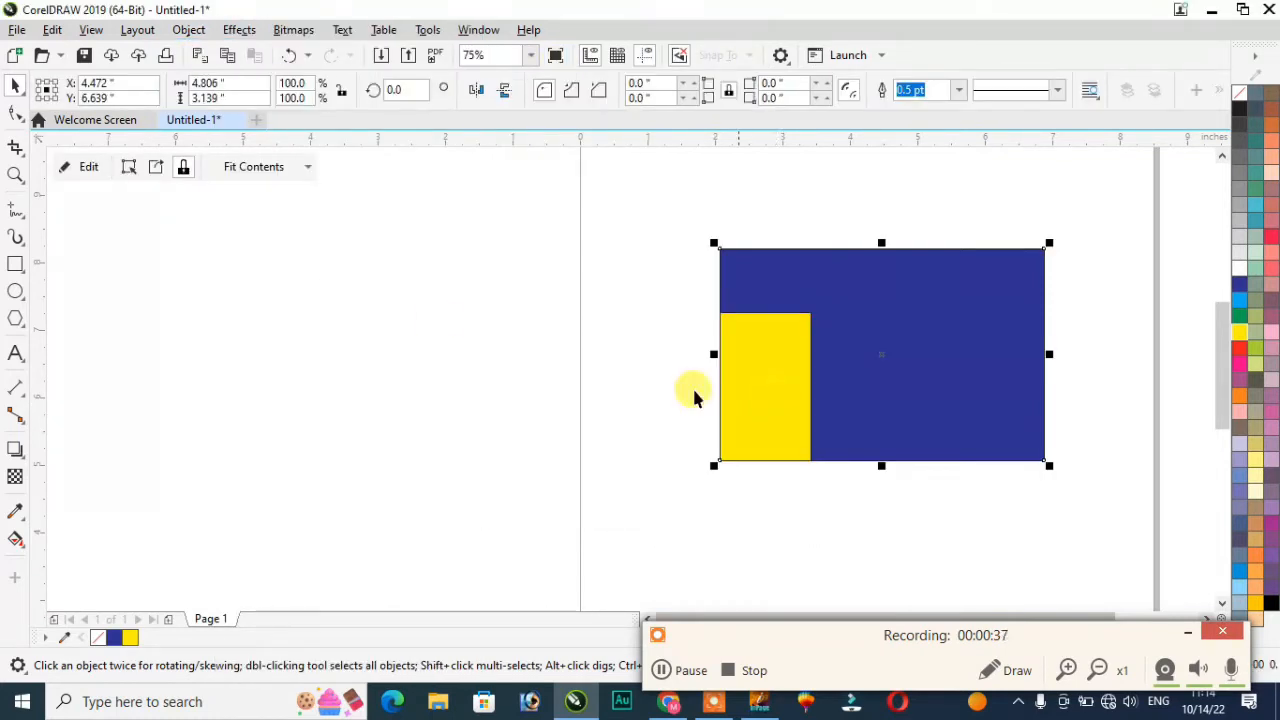
Step: Shift the yellow rectangle right and up, then select it together with the blue rectangle
{"action": "left_click", "coordinate": [88, 166]}
{"action": "left_click_drag", "start_coordinate": [647, 387], "coordinate": [694, 323]}
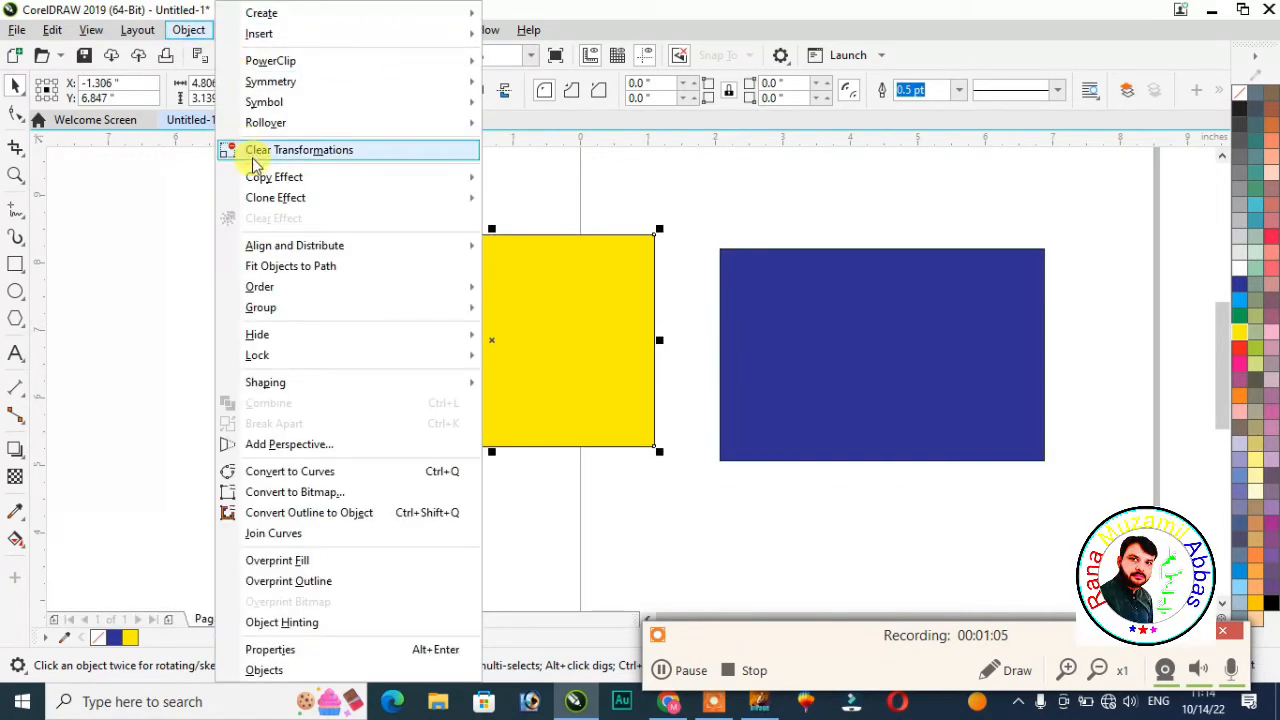
{"action": "mouse_move", "coordinate": [277, 313]}
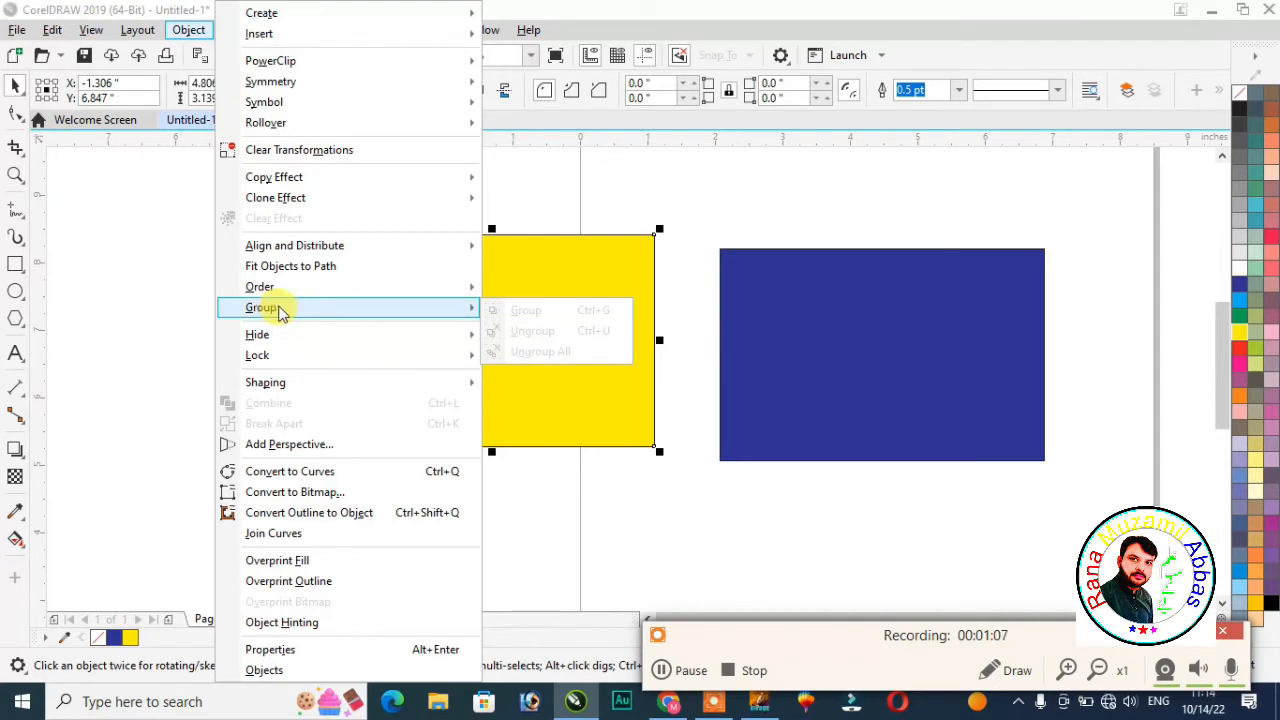
{"action": "left_click", "coordinate": [706, 437]}
{"action": "left_click", "coordinate": [606, 366]}
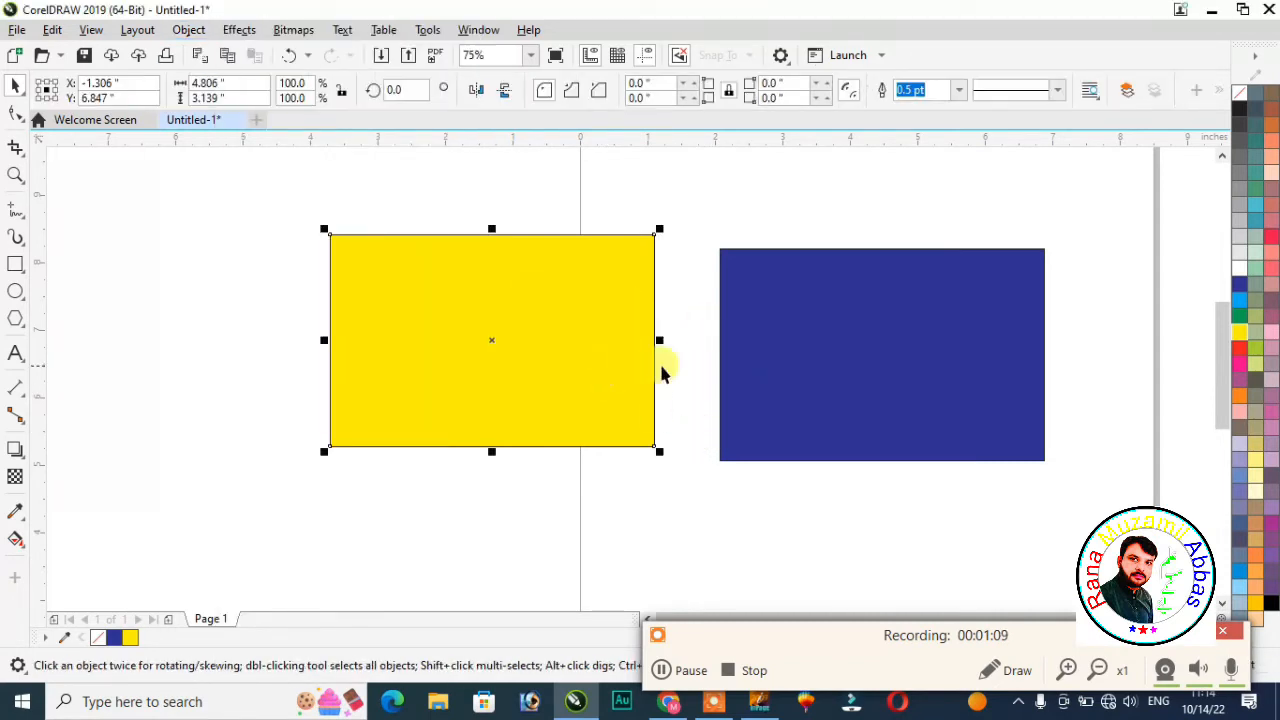
{"action": "left_click", "coordinate": [830, 344], "text": "shift"}
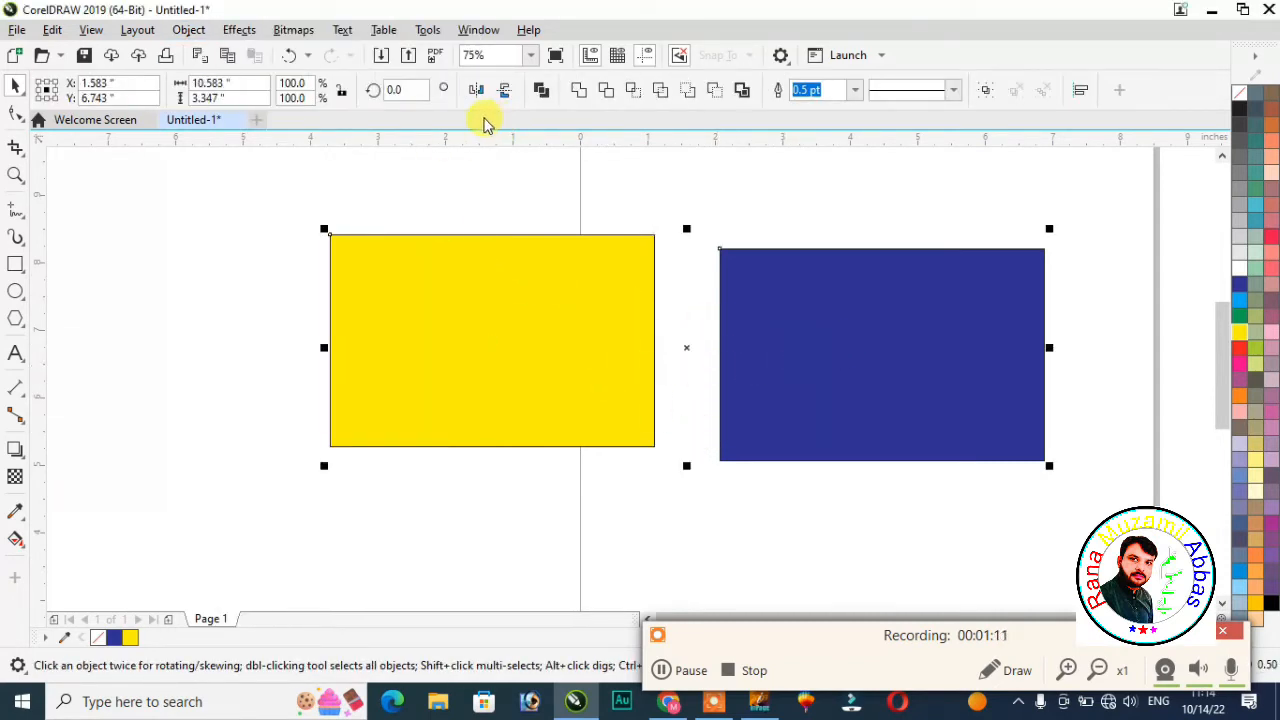
Step: Group the yellow and blue rectangles and drag the group lower on the page
{"action": "left_click", "coordinate": [237, 32]}
{"action": "mouse_move", "coordinate": [189, 29]}
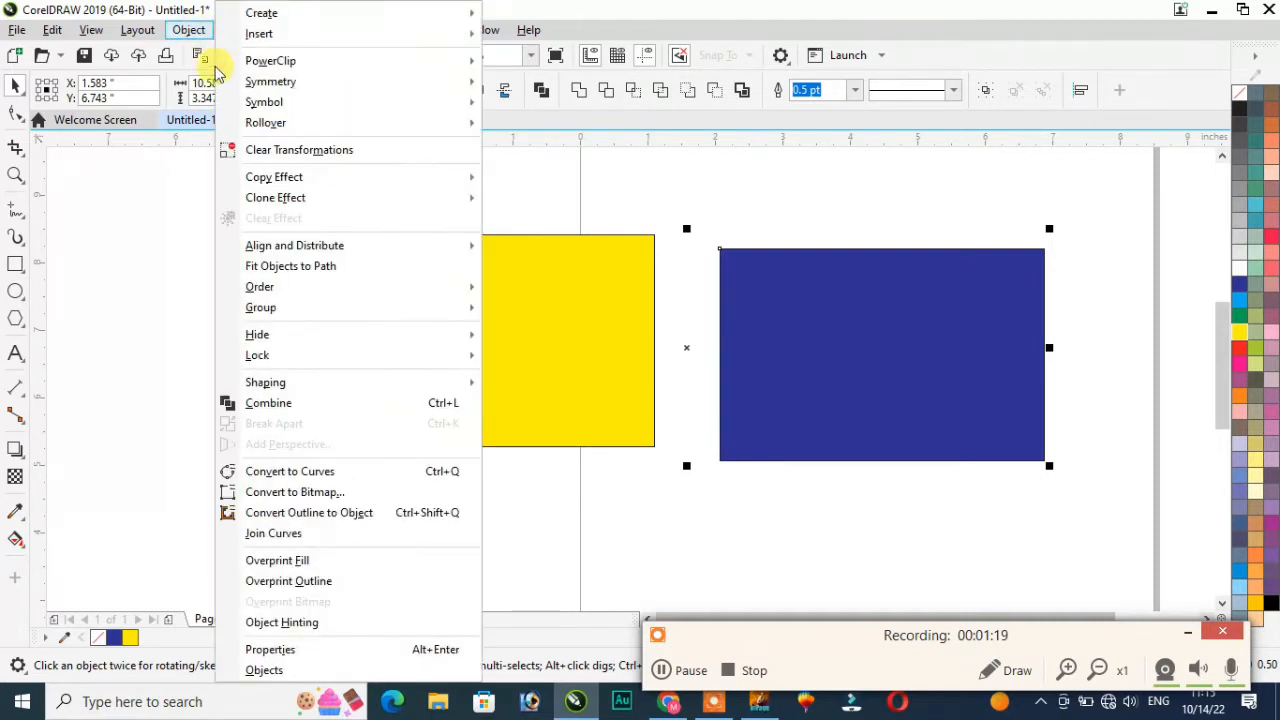
{"action": "mouse_move", "coordinate": [291, 314]}
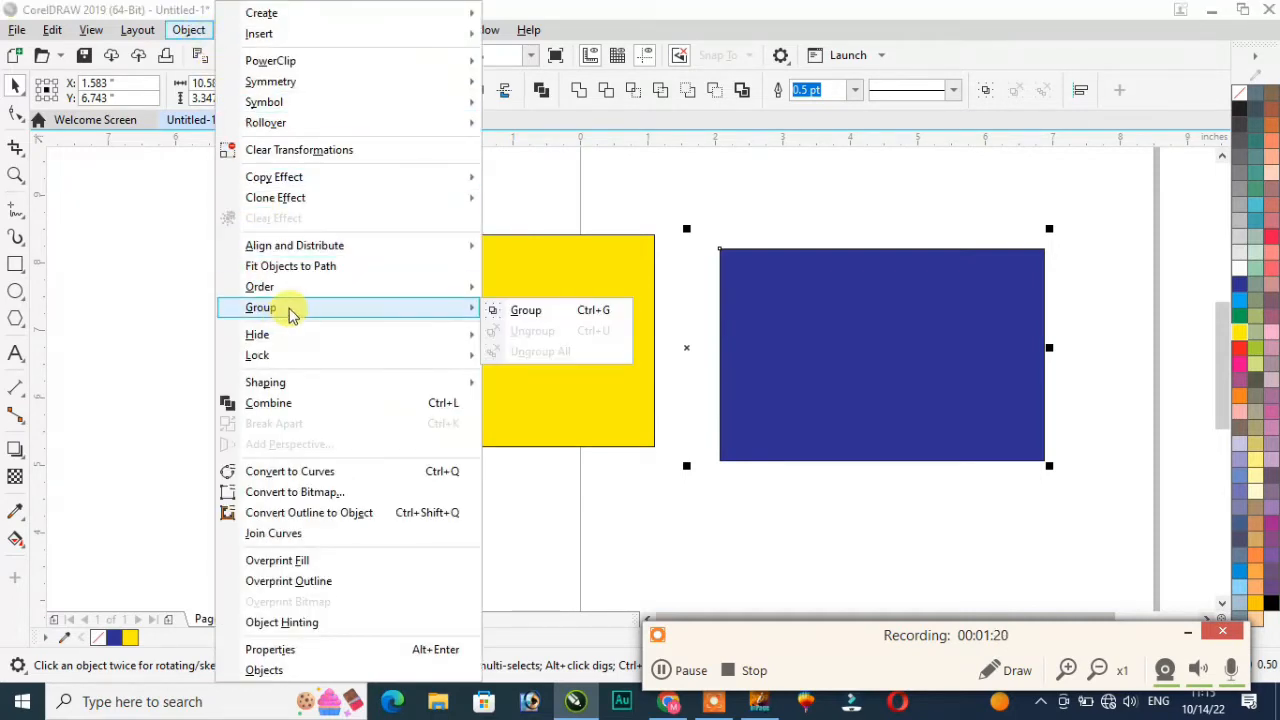
{"action": "left_click", "coordinate": [527, 311]}
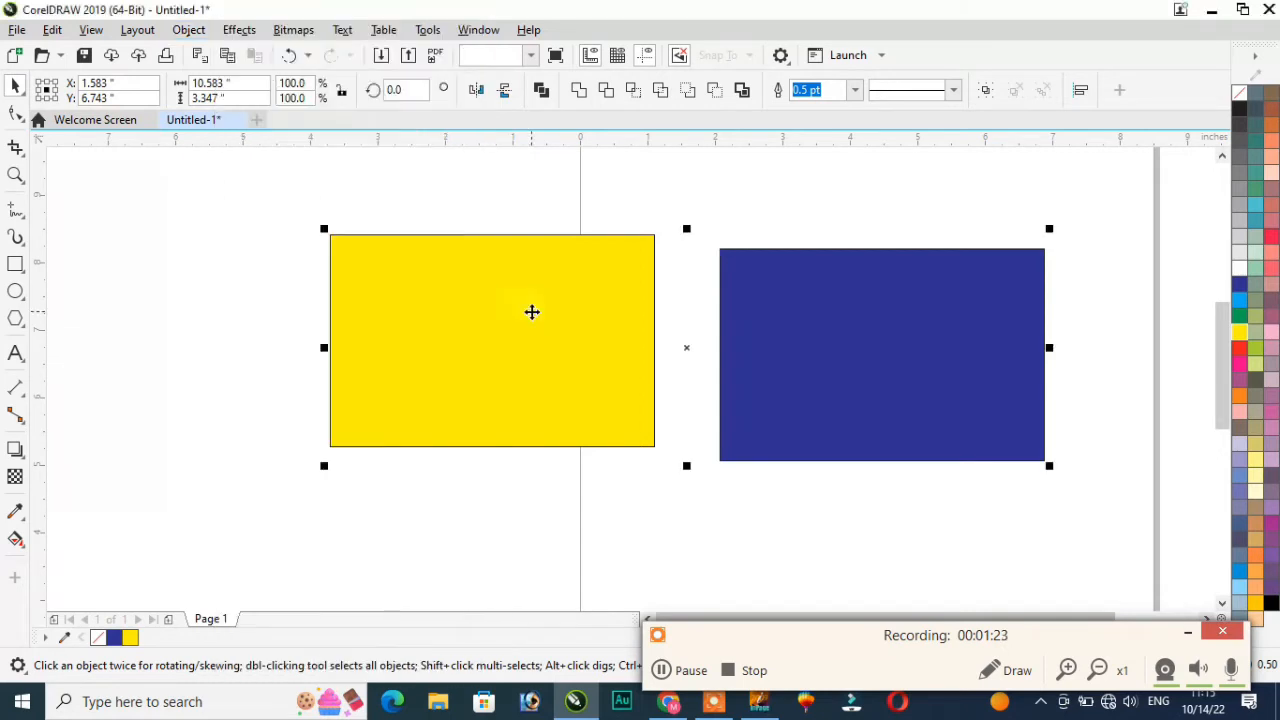
{"action": "left_click", "coordinate": [266, 363]}
{"action": "left_click_drag", "start_coordinate": [389, 323], "coordinate": [206, 280]}
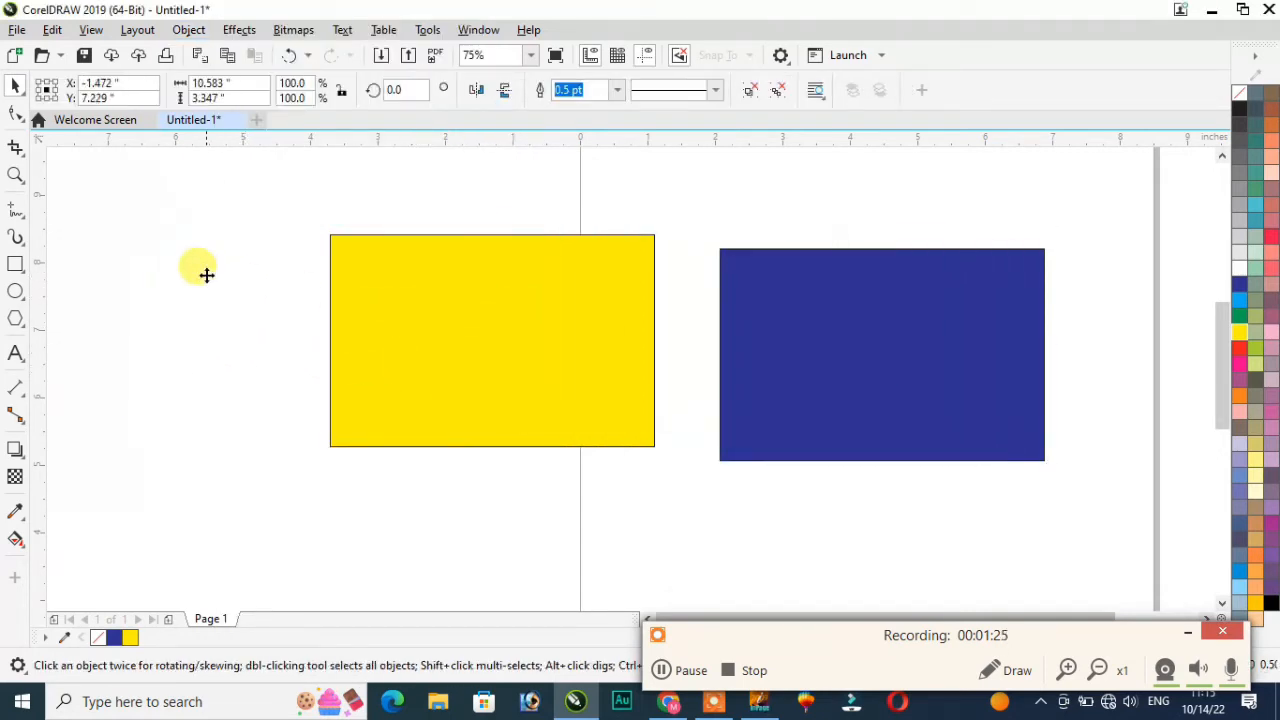
{"action": "left_click_drag", "start_coordinate": [571, 303], "coordinate": [823, 320]}
{"action": "left_click_drag", "start_coordinate": [590, 305], "coordinate": [531, 400]}
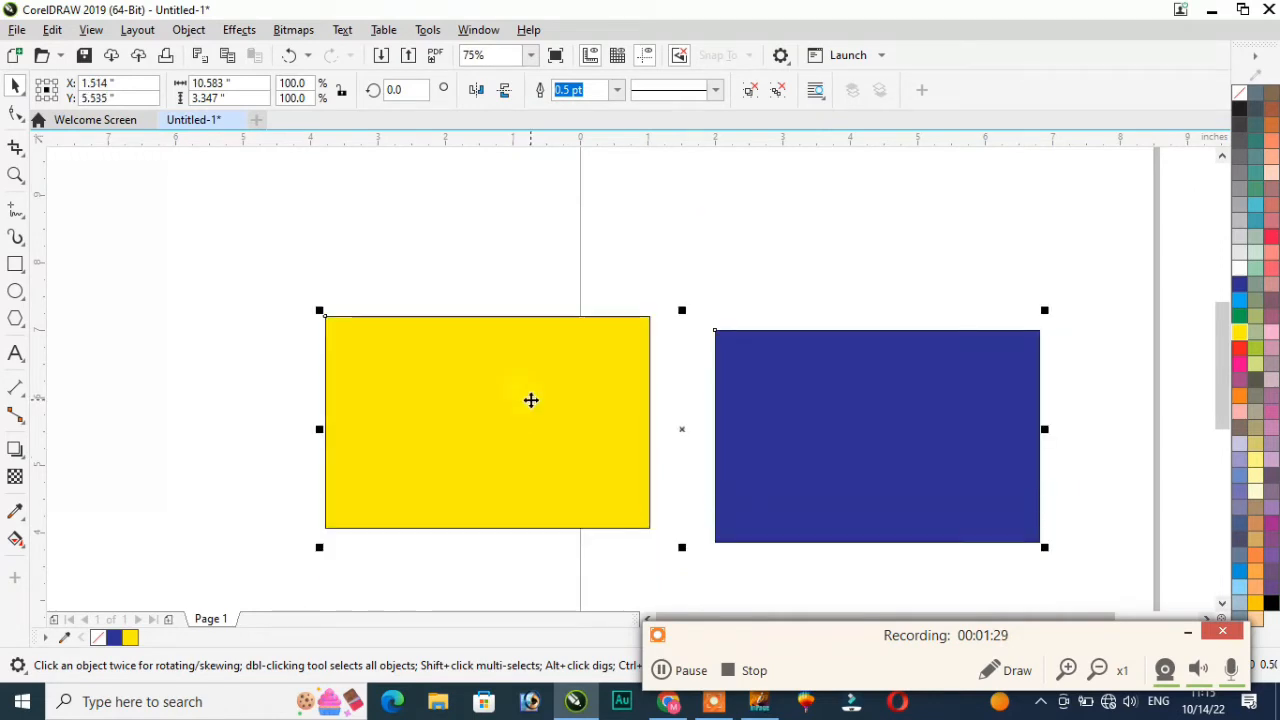
Step: Try moving the yellow and blue rectangles individually, then undo the moves
{"action": "left_click", "coordinate": [211, 302]}
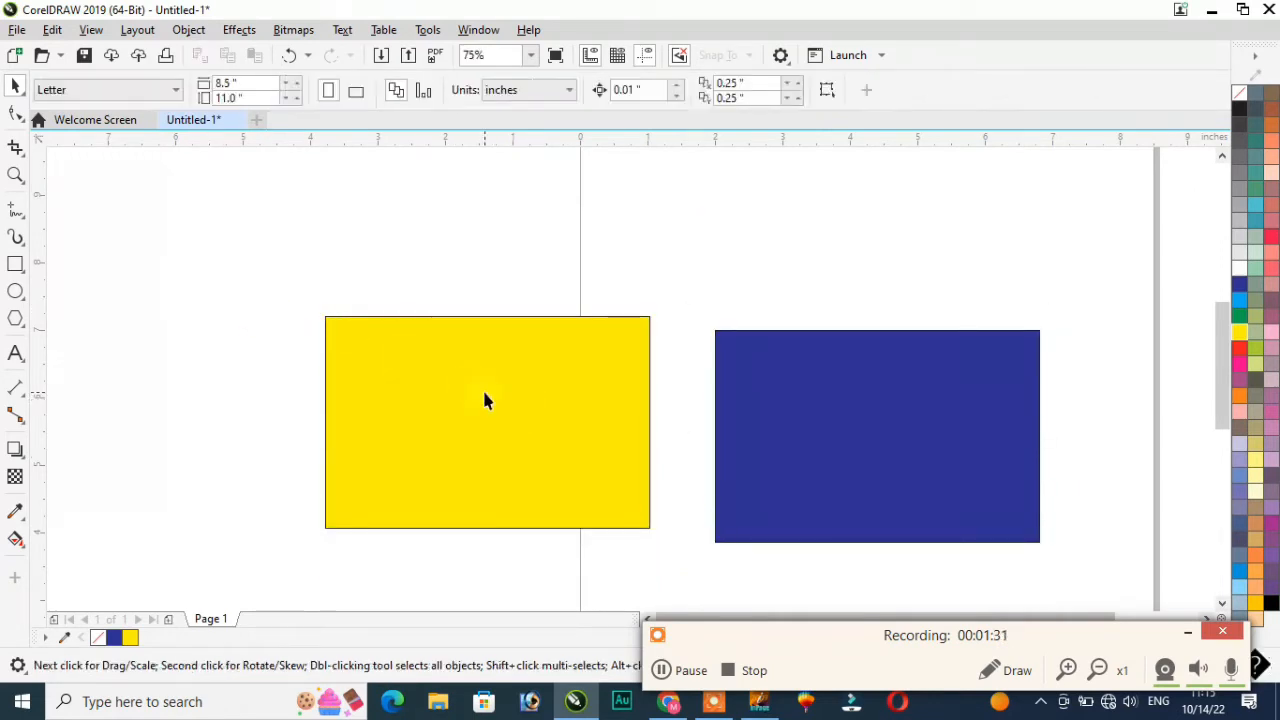
{"action": "left_click", "coordinate": [485, 394], "text": "ctrl"}
{"action": "left_click_drag", "start_coordinate": [486, 391], "coordinate": [326, 274]}
{"action": "left_click_drag", "start_coordinate": [866, 414], "coordinate": [887, 321]}
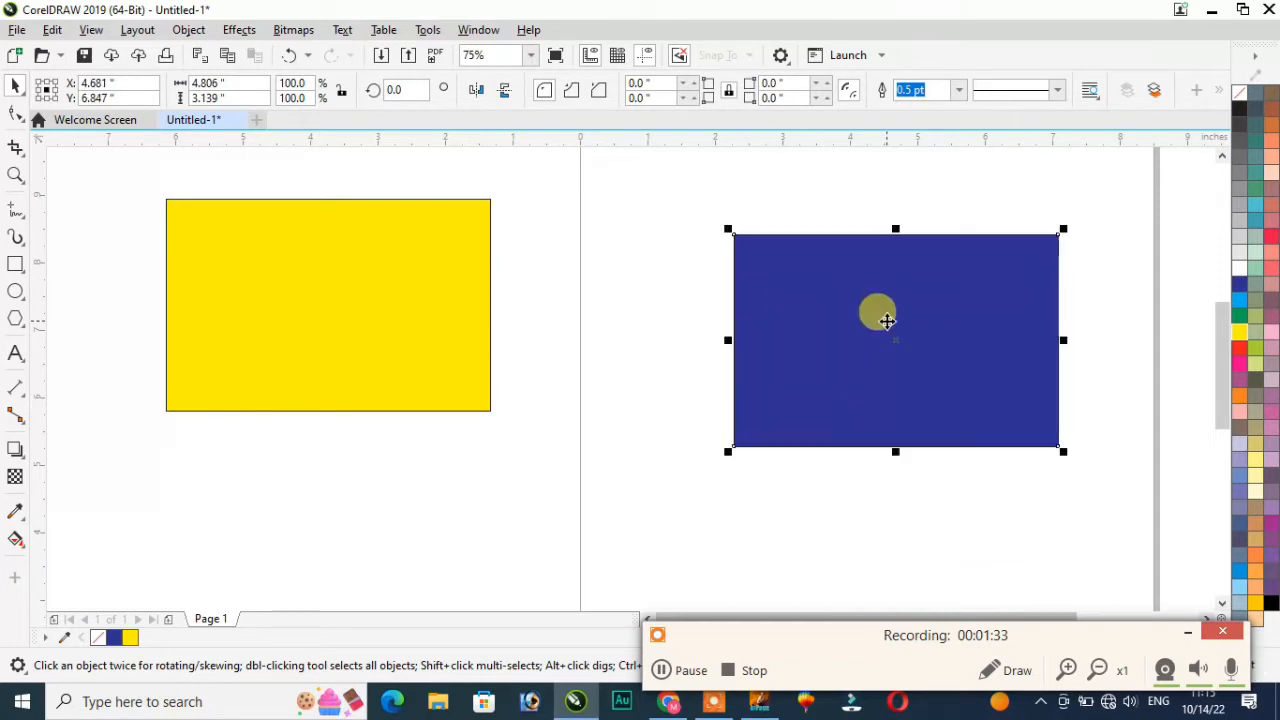
{"action": "key", "text": "ctrl+z"}
{"action": "key", "text": "ctrl+z"}
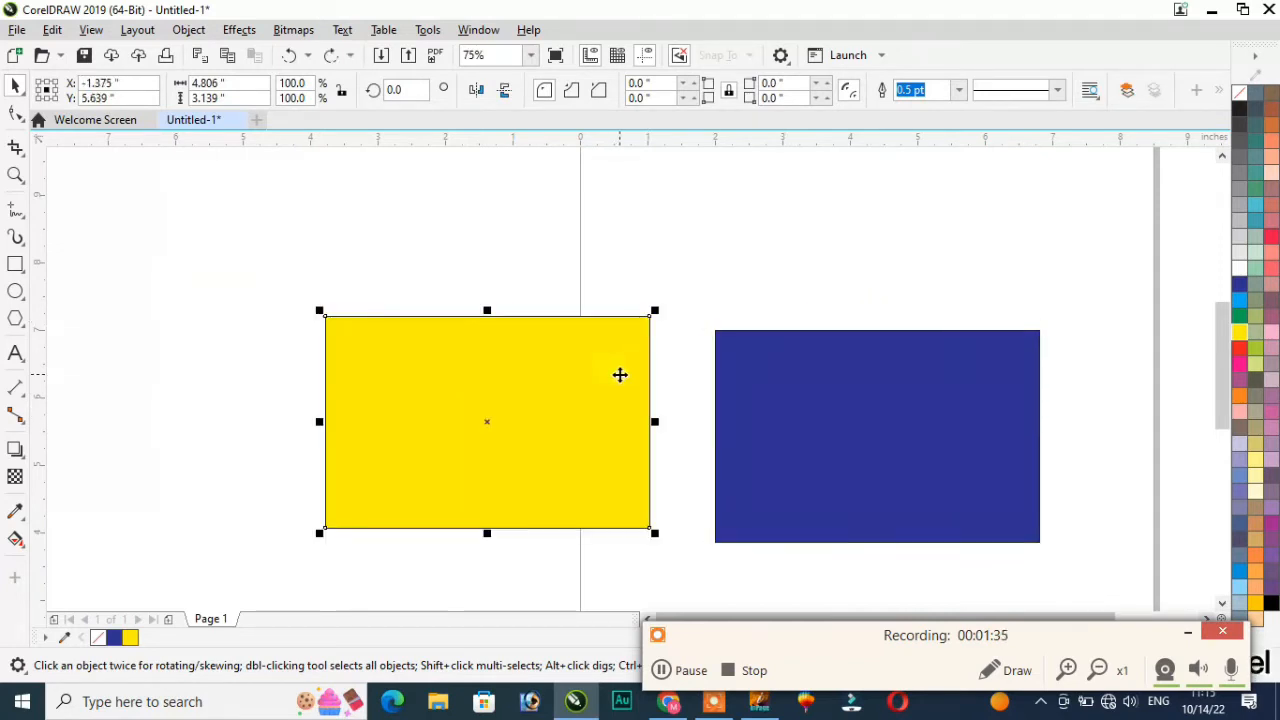
Step: Ungroup the two rectangles and select the yellow rectangle on its own
{"action": "left_click", "coordinate": [620, 372]}
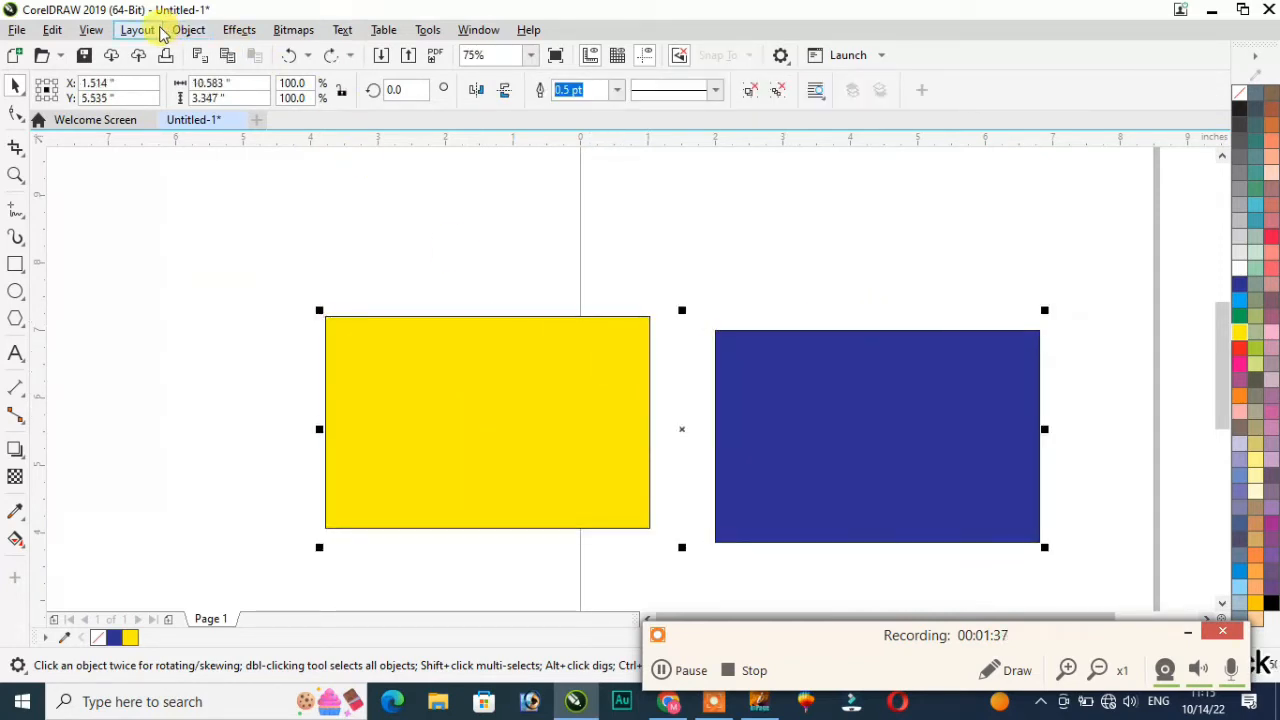
{"action": "left_click", "coordinate": [238, 30]}
{"action": "mouse_move", "coordinate": [188, 30]}
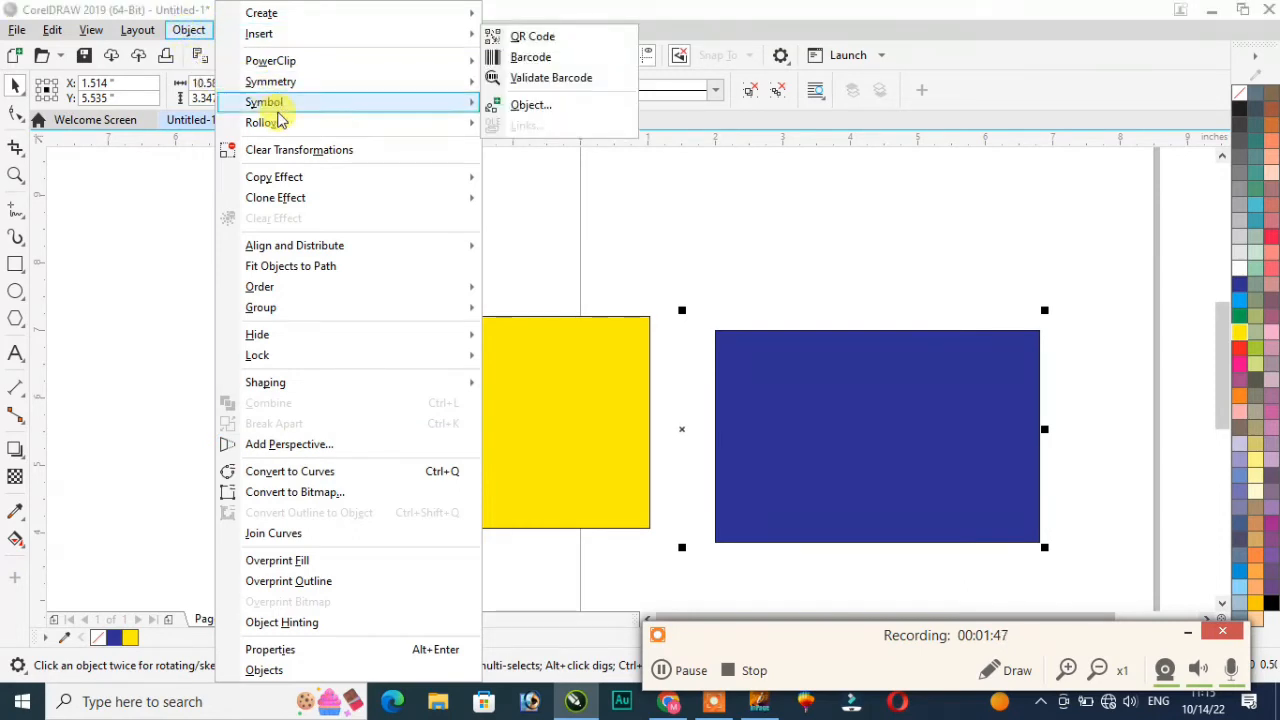
{"action": "mouse_move", "coordinate": [295, 318]}
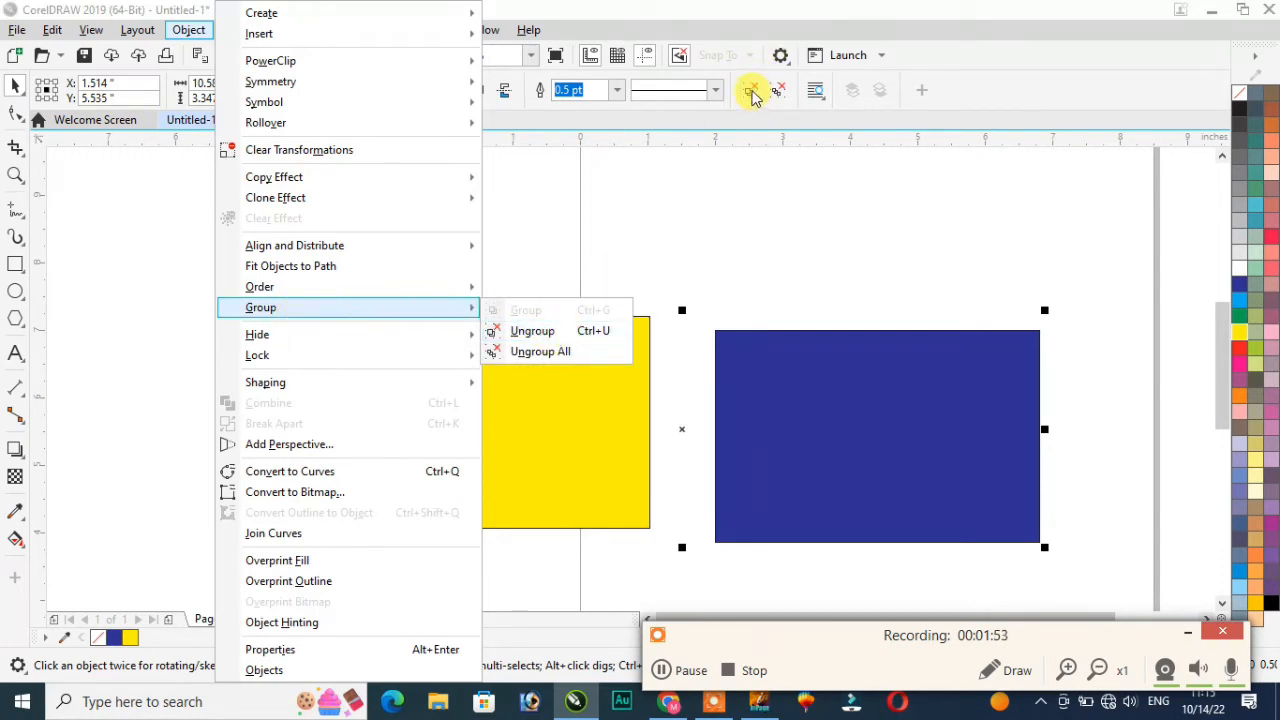
{"action": "left_click", "coordinate": [532, 331]}
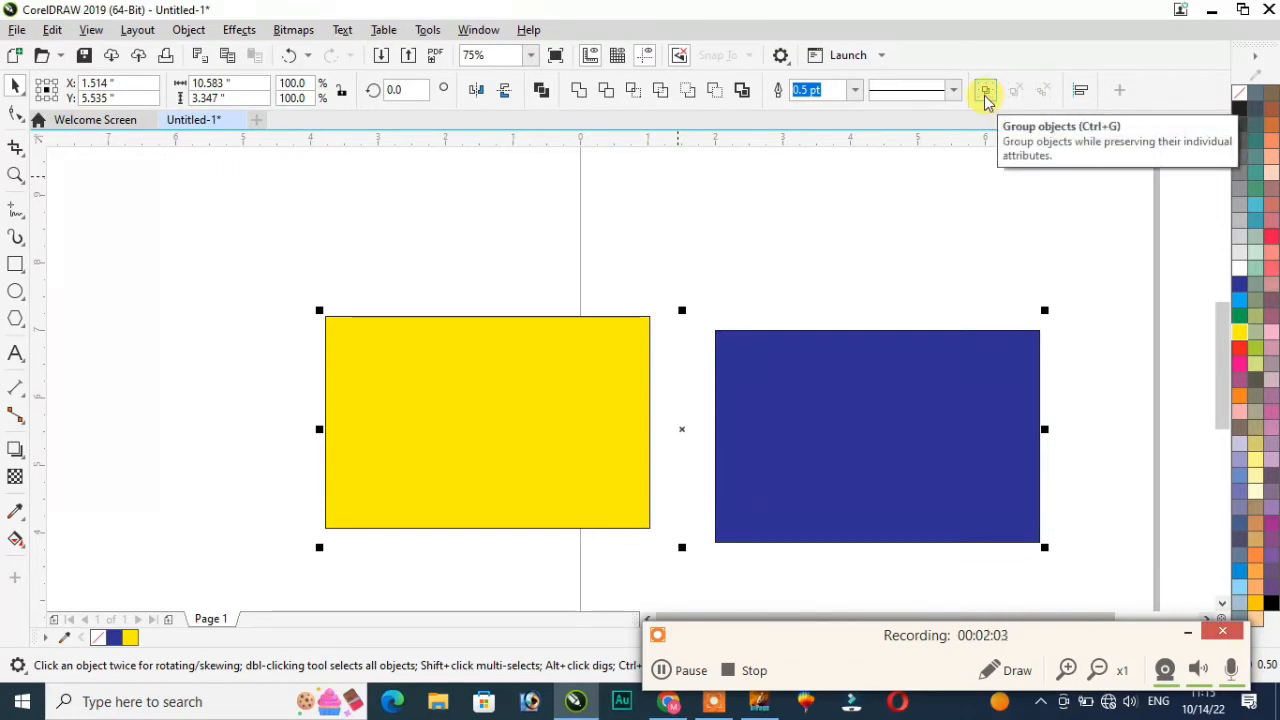
{"action": "left_click", "coordinate": [846, 201]}
{"action": "left_click", "coordinate": [555, 381]}
Step: Hide the yellow rectangle, then undo to bring it back
{"action": "left_click", "coordinate": [449, 369]}
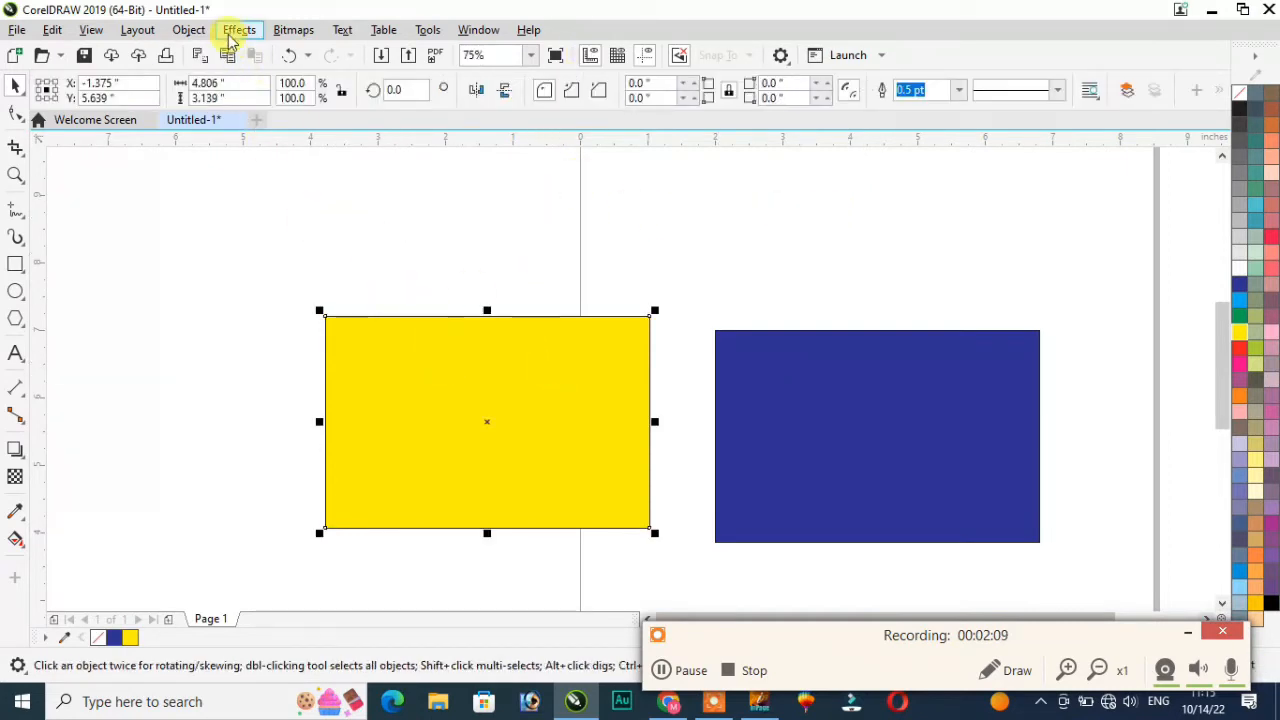
{"action": "left_click", "coordinate": [236, 30]}
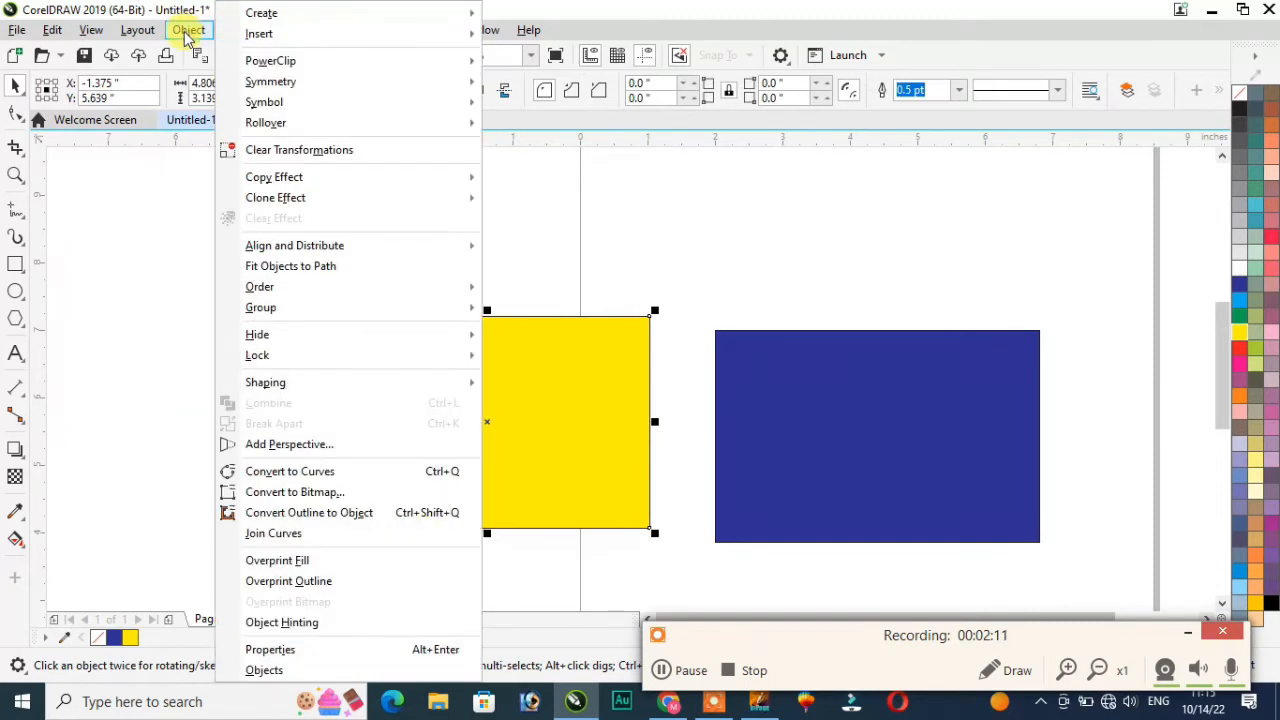
{"action": "mouse_move", "coordinate": [295, 340]}
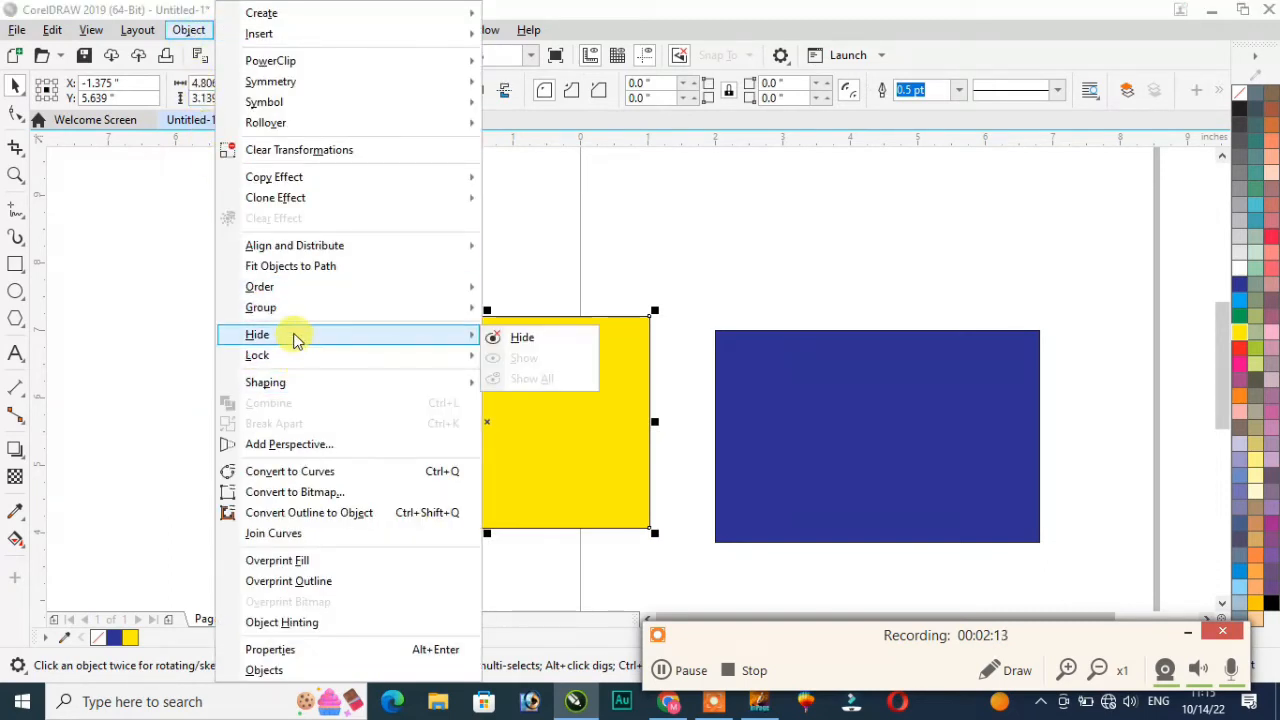
{"action": "left_click", "coordinate": [510, 337]}
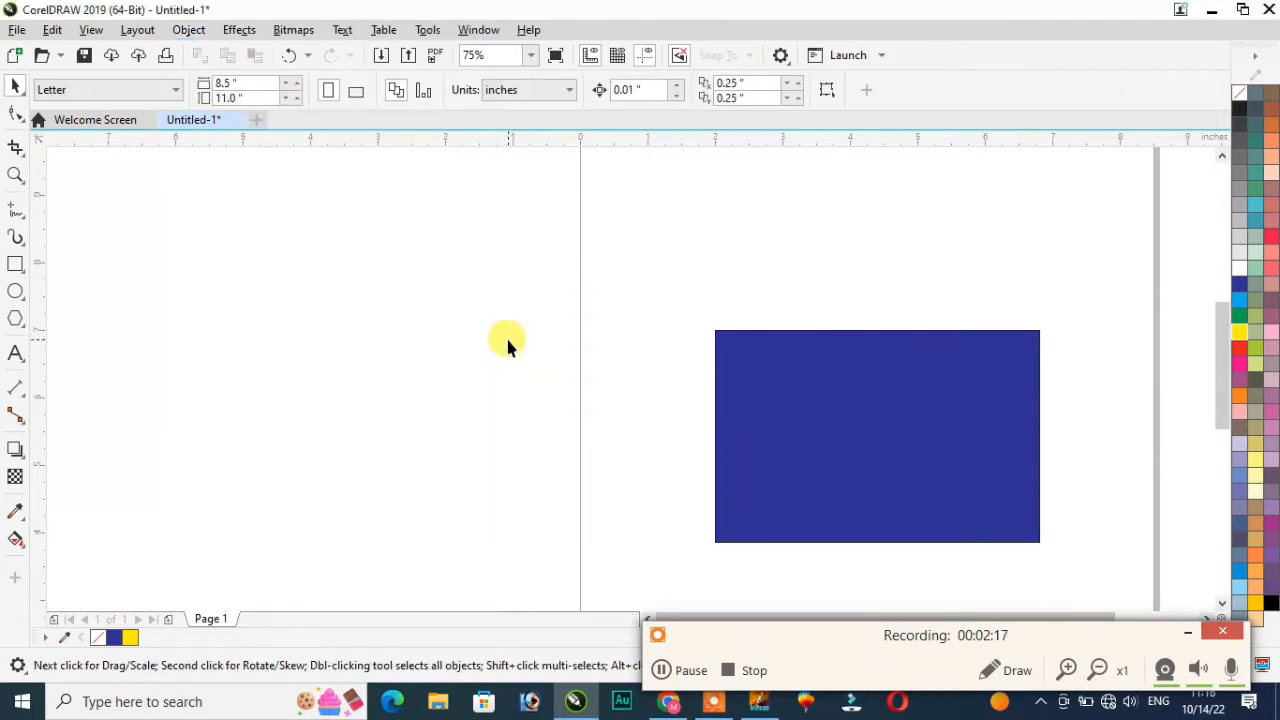
{"action": "key", "text": "ctrl+z"}
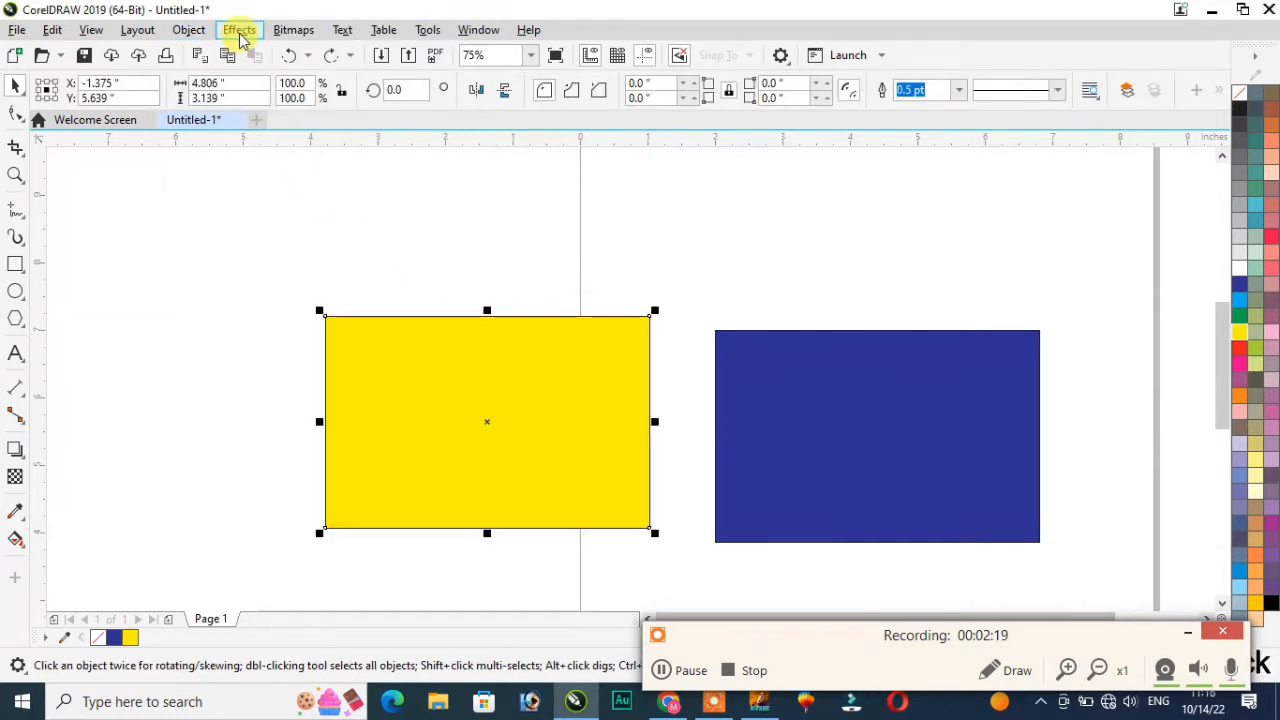
Step: Raise the yellow rectangle slightly, then add the blue rectangle to the selection
{"action": "left_click", "coordinate": [193, 31]}
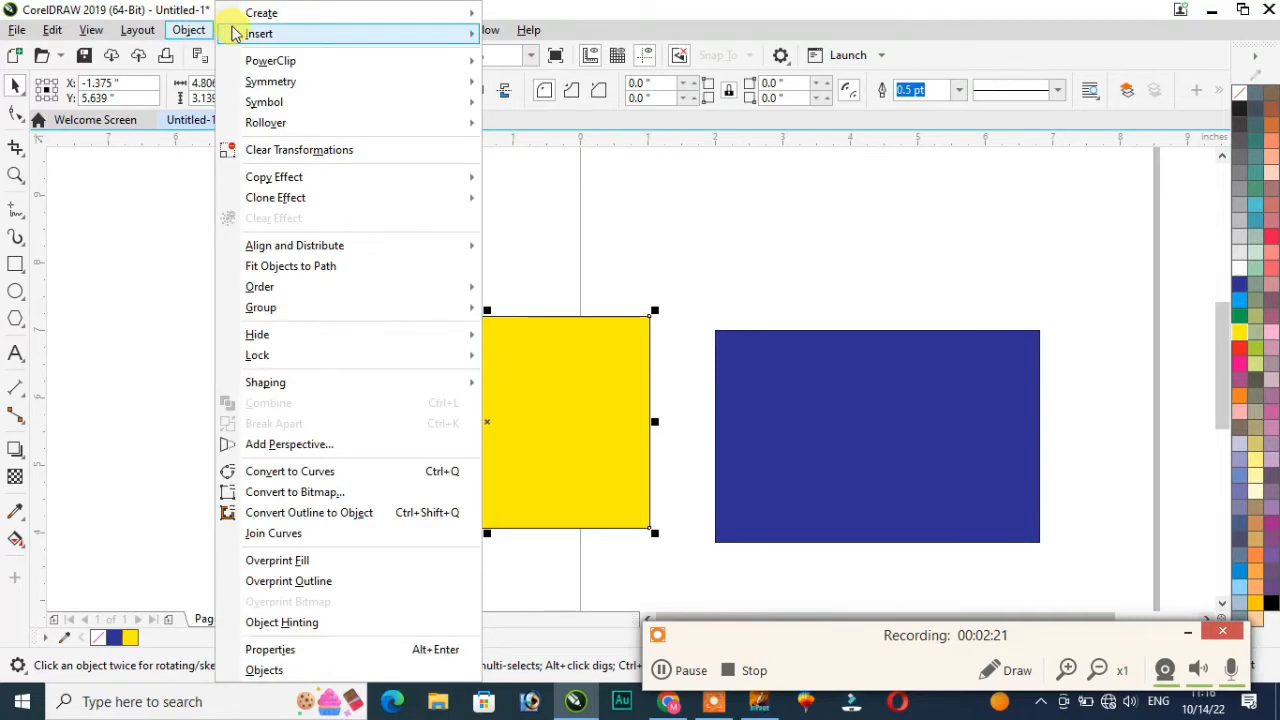
{"action": "left_click", "coordinate": [192, 251]}
{"action": "left_click", "coordinate": [188, 30]}
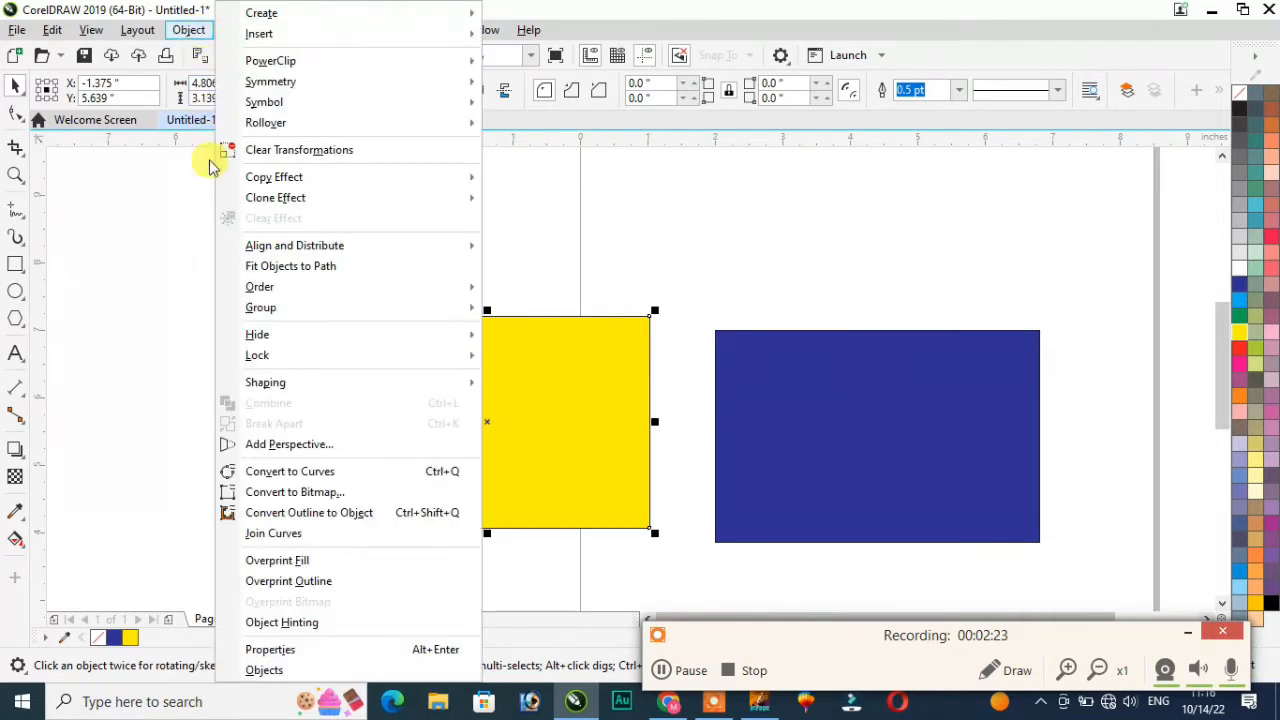
{"action": "mouse_move", "coordinate": [290, 338]}
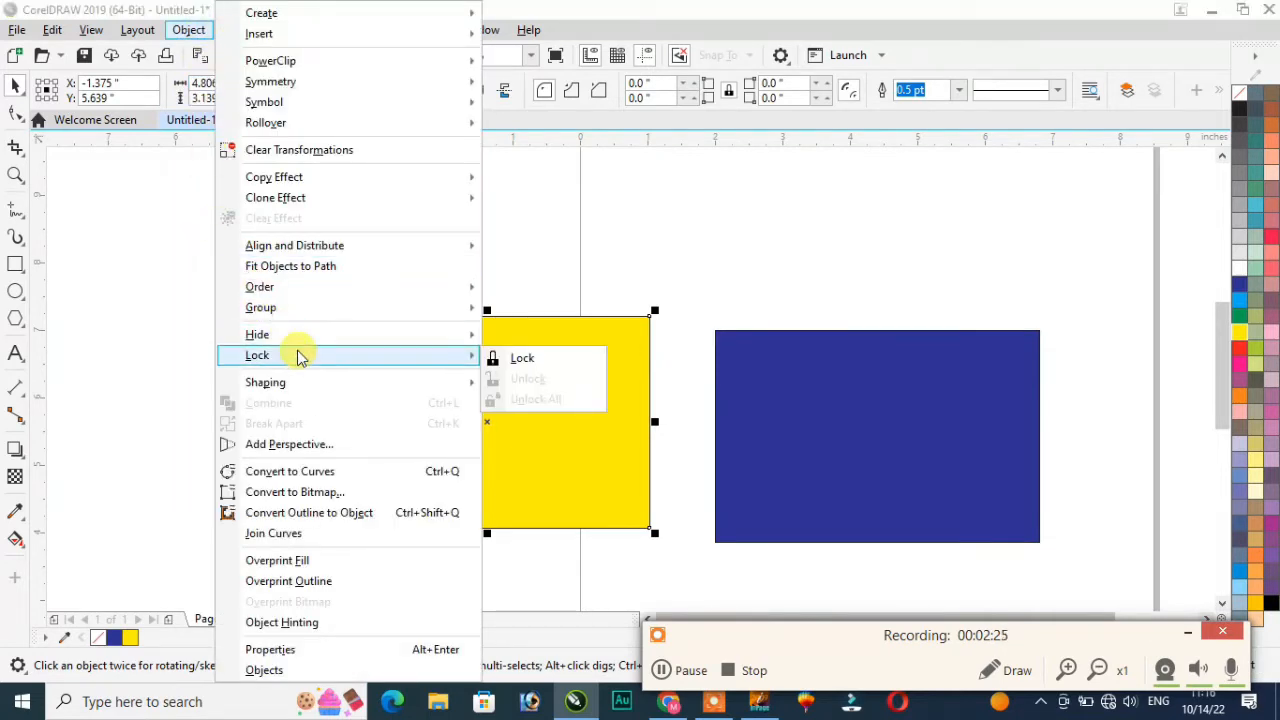
{"action": "left_click", "coordinate": [602, 262]}
{"action": "left_click_drag", "start_coordinate": [513, 388], "coordinate": [519, 362]}
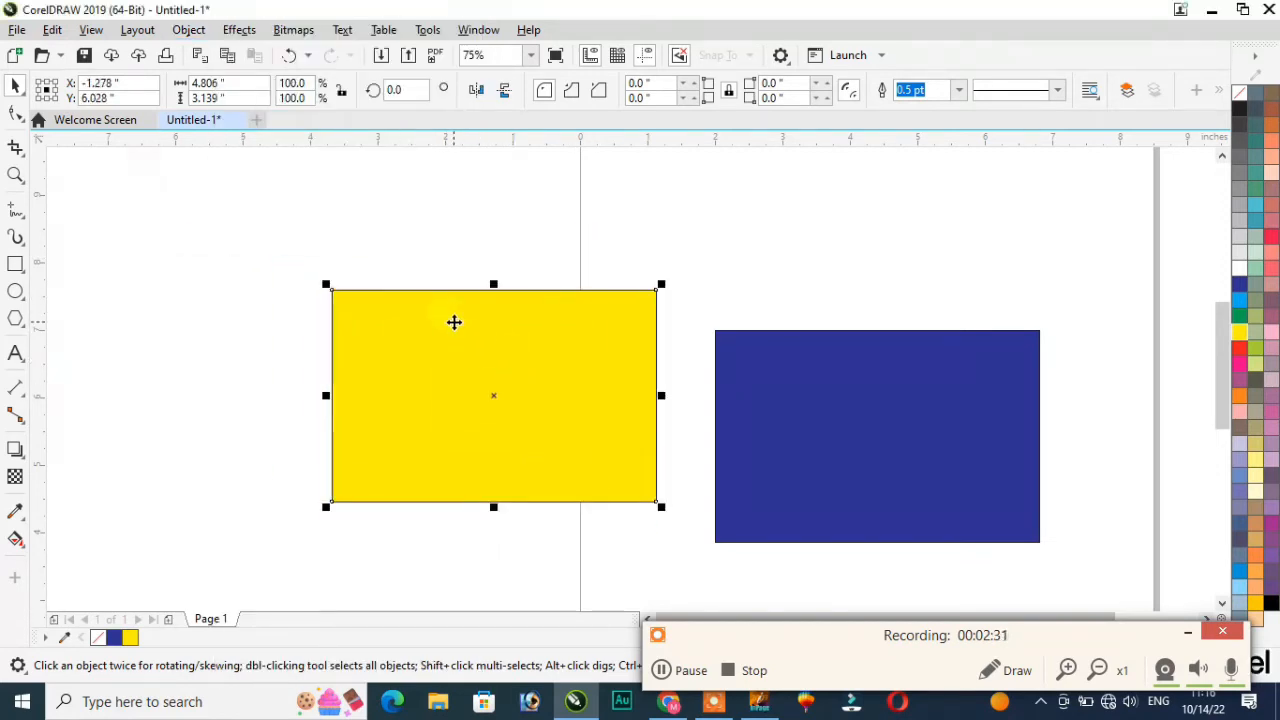
{"action": "scroll", "coordinate": [458, 526], "scroll_direction": "down", "scroll_amount": 1}
{"action": "left_click", "coordinate": [714, 486], "text": "shift"}
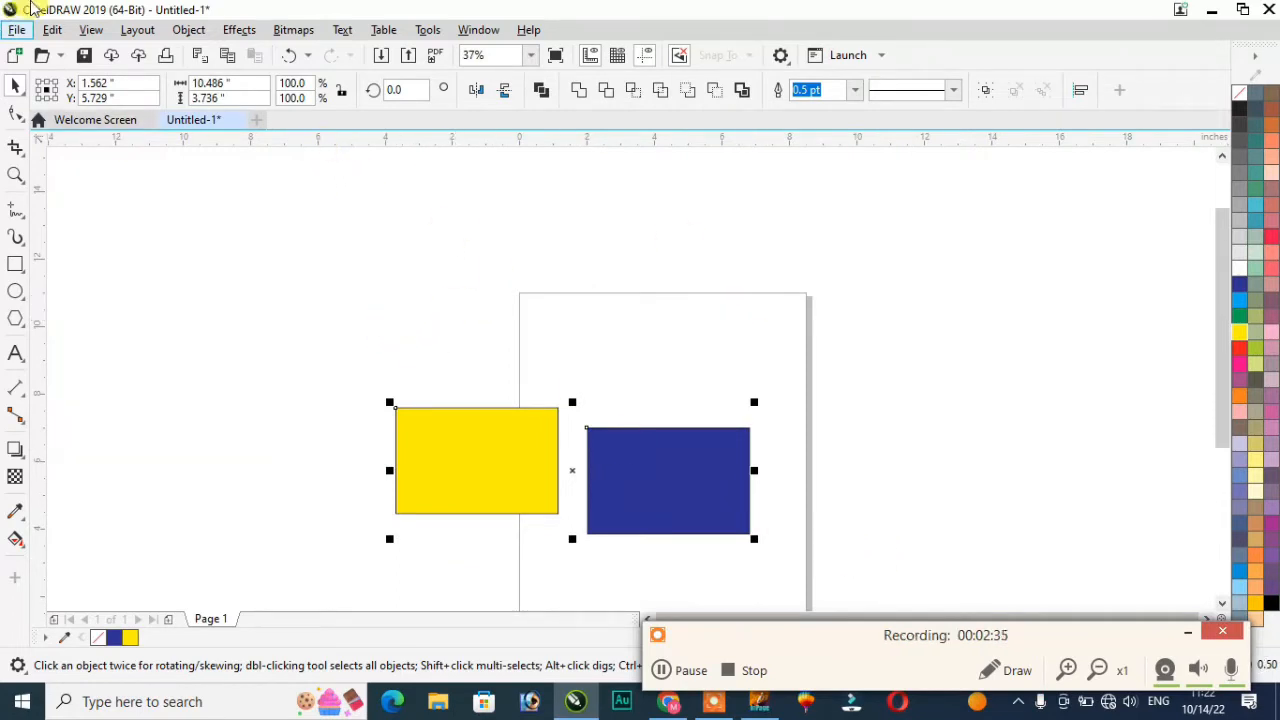
Step: Move the selected yellow and blue rectangles up and to the right
{"action": "left_click", "coordinate": [189, 30]}
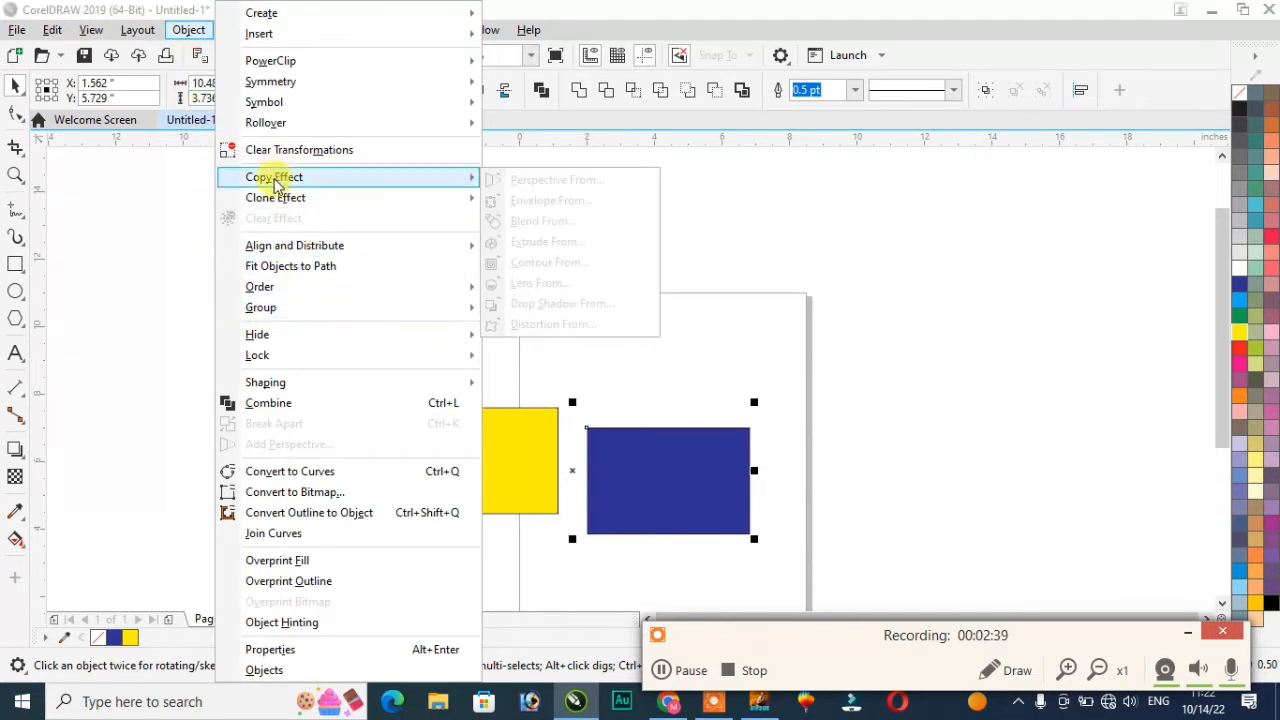
{"action": "mouse_move", "coordinate": [280, 258]}
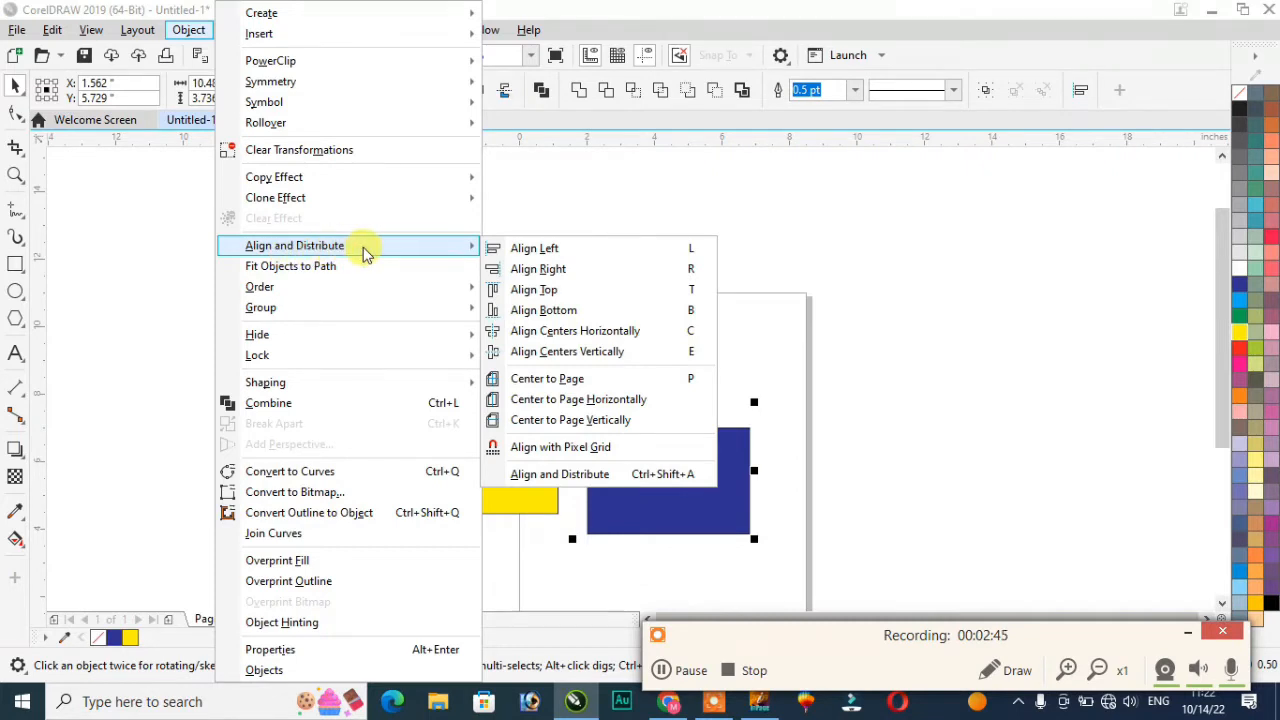
{"action": "left_click", "coordinate": [574, 209]}
{"action": "left_click_drag", "start_coordinate": [471, 440], "coordinate": [810, 273]}
Step: Copy a rectangle below the blue one, colour it magenta, and copy the blue one rightward
{"action": "left_click_drag", "start_coordinate": [617, 372], "coordinate": [810, 510]}
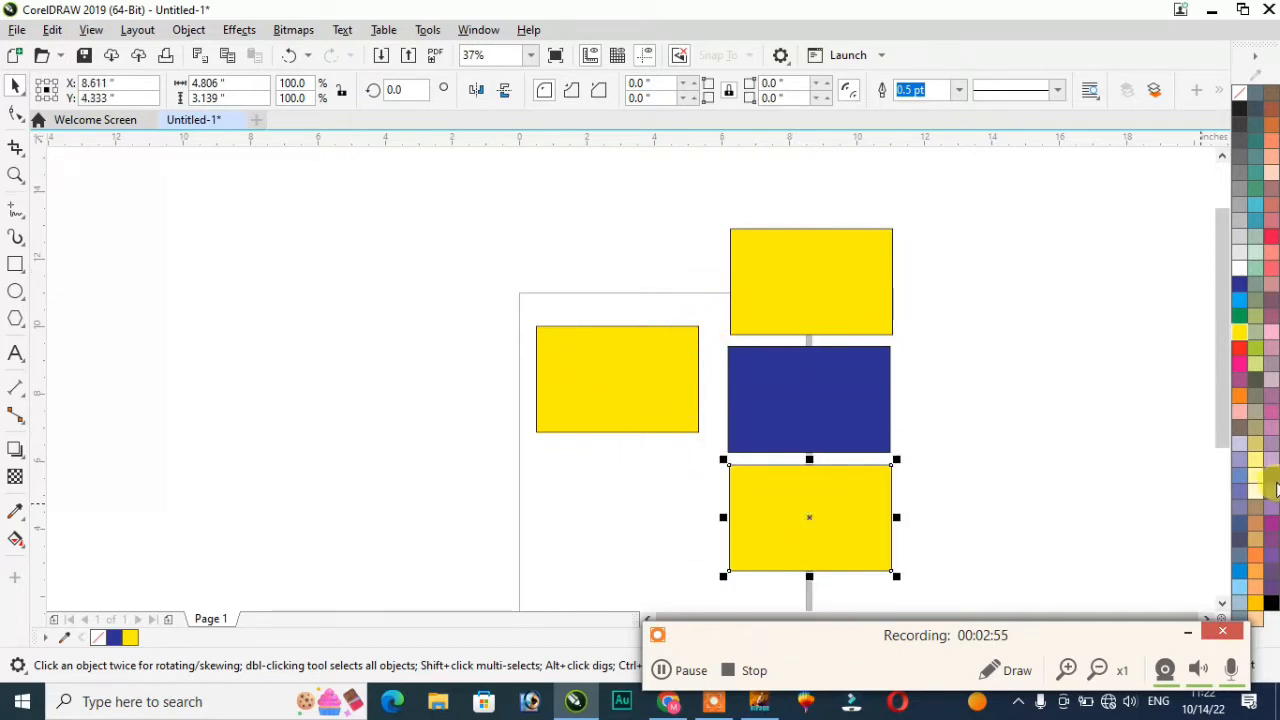
{"action": "left_click", "coordinate": [1240, 366]}
{"action": "left_click", "coordinate": [1067, 436]}
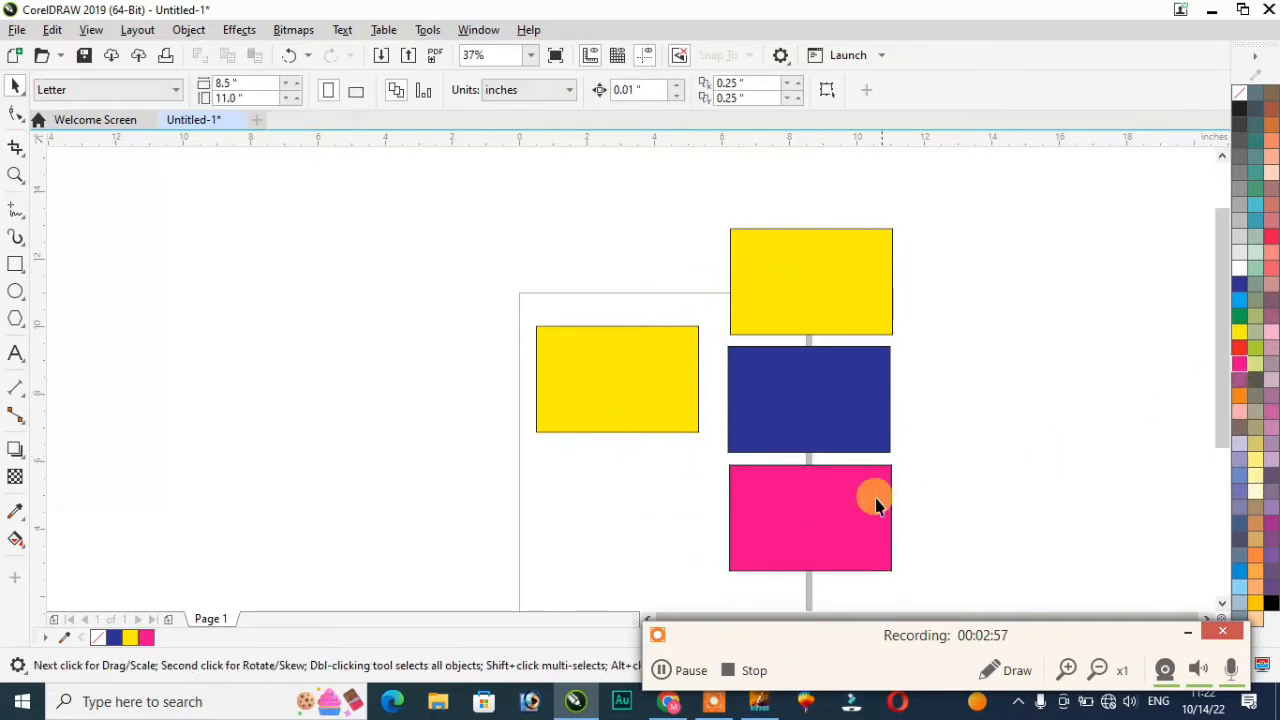
{"action": "left_click_drag", "start_coordinate": [828, 394], "coordinate": [1040, 393]}
Step: Rearrange the yellow, blue and pink rectangles into a staggered column and select it
{"action": "left_click", "coordinate": [1032, 502]}
{"action": "left_click_drag", "start_coordinate": [447, 210], "coordinate": [1172, 585]}
{"action": "left_click", "coordinate": [1003, 212]}
{"action": "left_click_drag", "start_coordinate": [778, 258], "coordinate": [671, 227]}
{"action": "left_click_drag", "start_coordinate": [838, 515], "coordinate": [965, 504]}
{"action": "left_click_drag", "start_coordinate": [574, 403], "coordinate": [510, 393]}
{"action": "left_click_drag", "start_coordinate": [940, 515], "coordinate": [812, 530]}
{"action": "left_click_drag", "start_coordinate": [588, 393], "coordinate": [460, 374]}
{"action": "left_click_drag", "start_coordinate": [1090, 420], "coordinate": [1175, 390]}
{"action": "left_click_drag", "start_coordinate": [808, 403], "coordinate": [737, 388]}
{"action": "left_click_drag", "start_coordinate": [796, 507], "coordinate": [819, 497]}
{"action": "left_click_drag", "start_coordinate": [592, 176], "coordinate": [980, 580]}
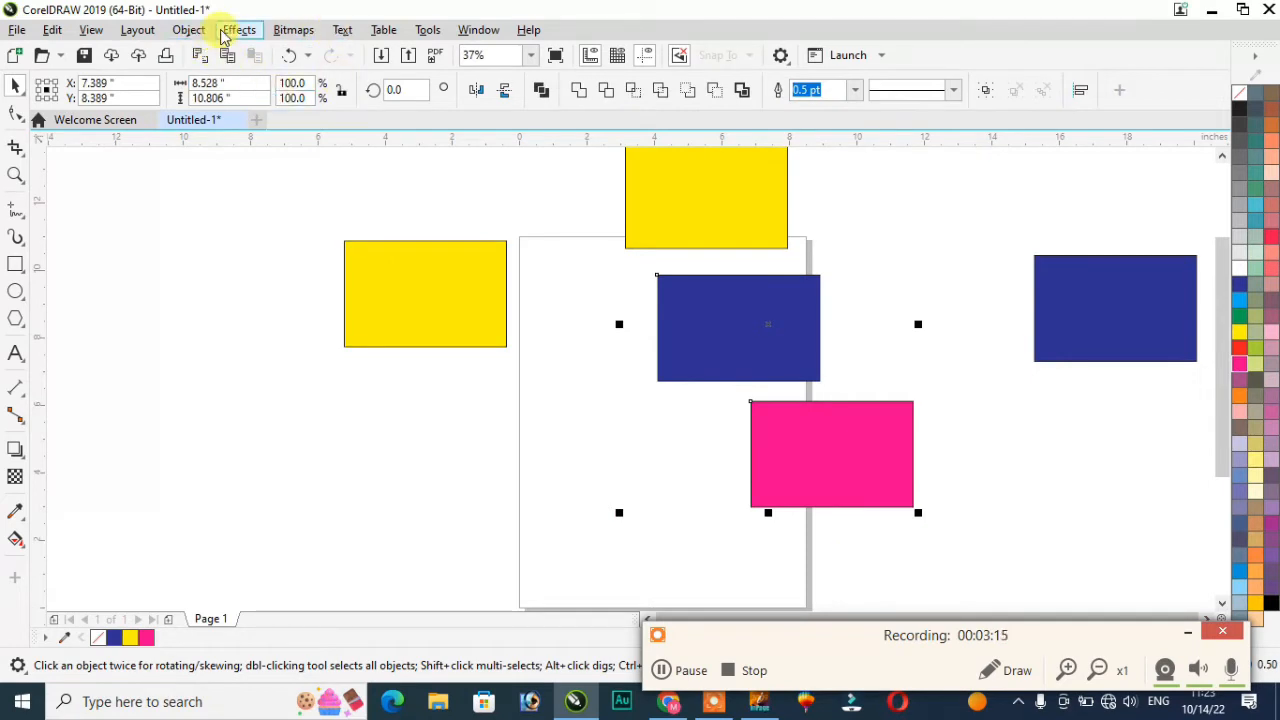
Step: Left-align the blue and pink rectangles and draw a thin vertical rectangle beside the column
{"action": "left_click", "coordinate": [188, 29]}
{"action": "mouse_move", "coordinate": [266, 249]}
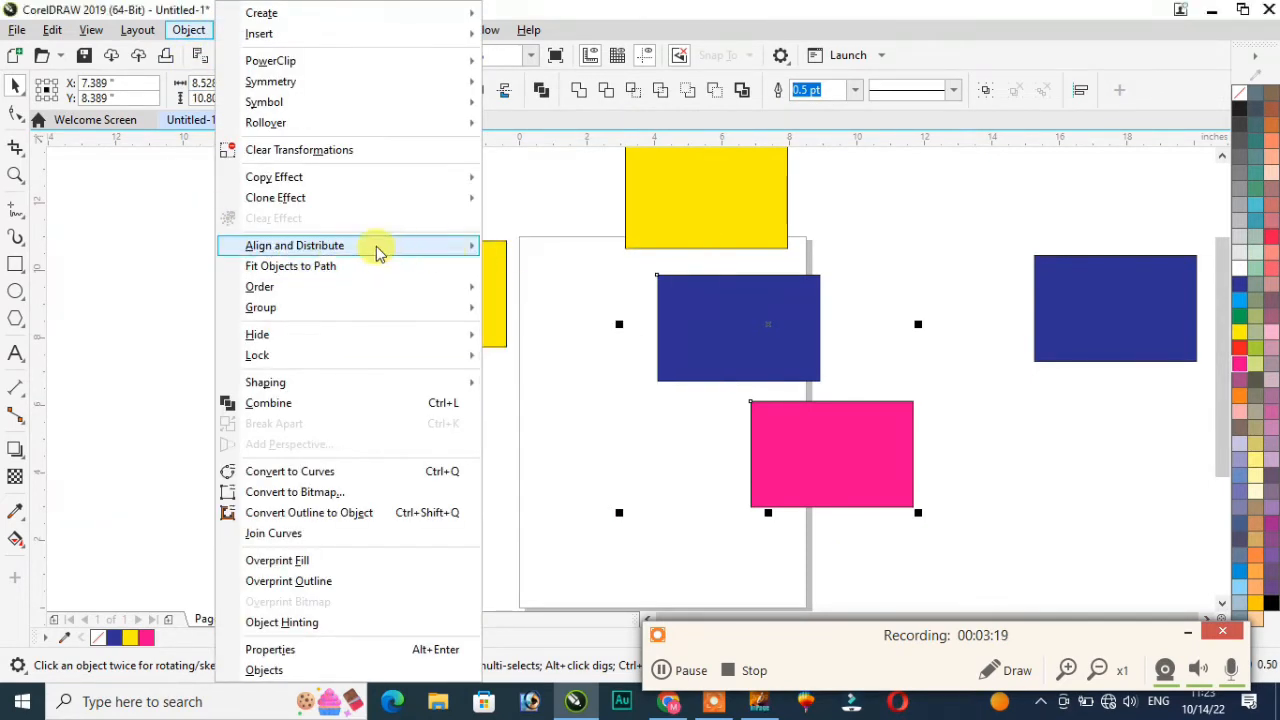
{"action": "left_click", "coordinate": [532, 251]}
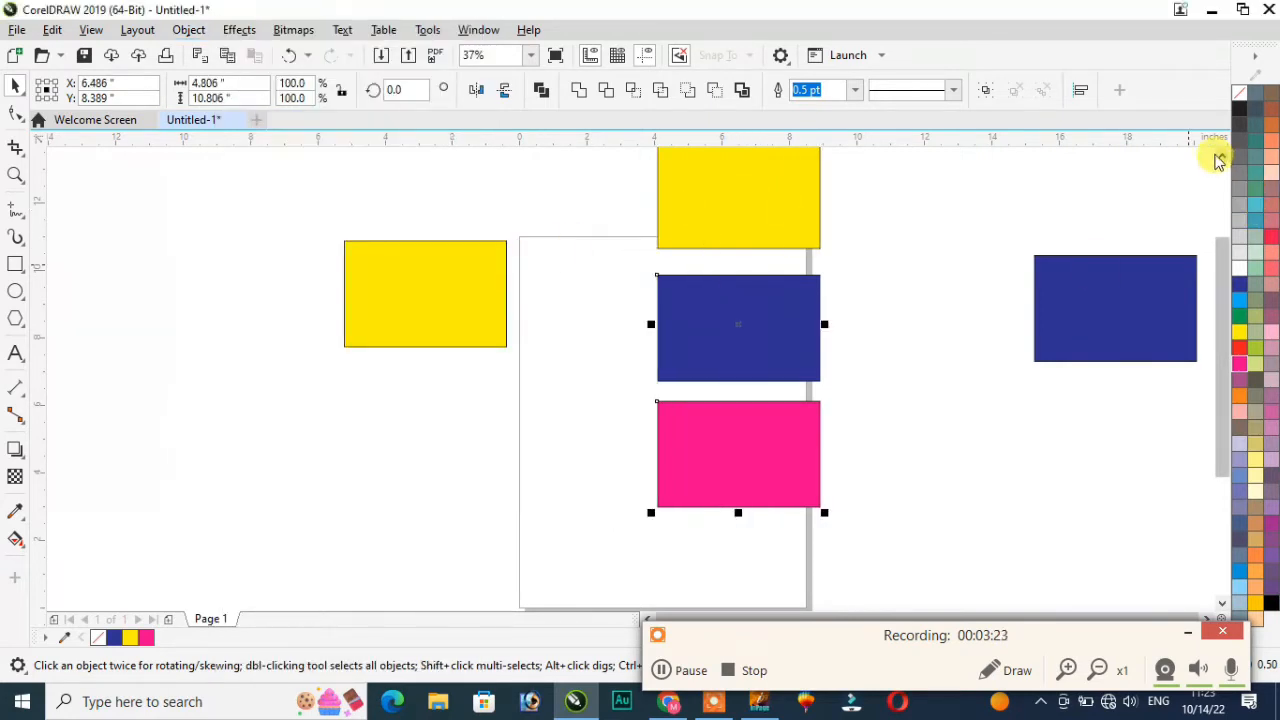
{"action": "left_click", "coordinate": [1219, 156]}
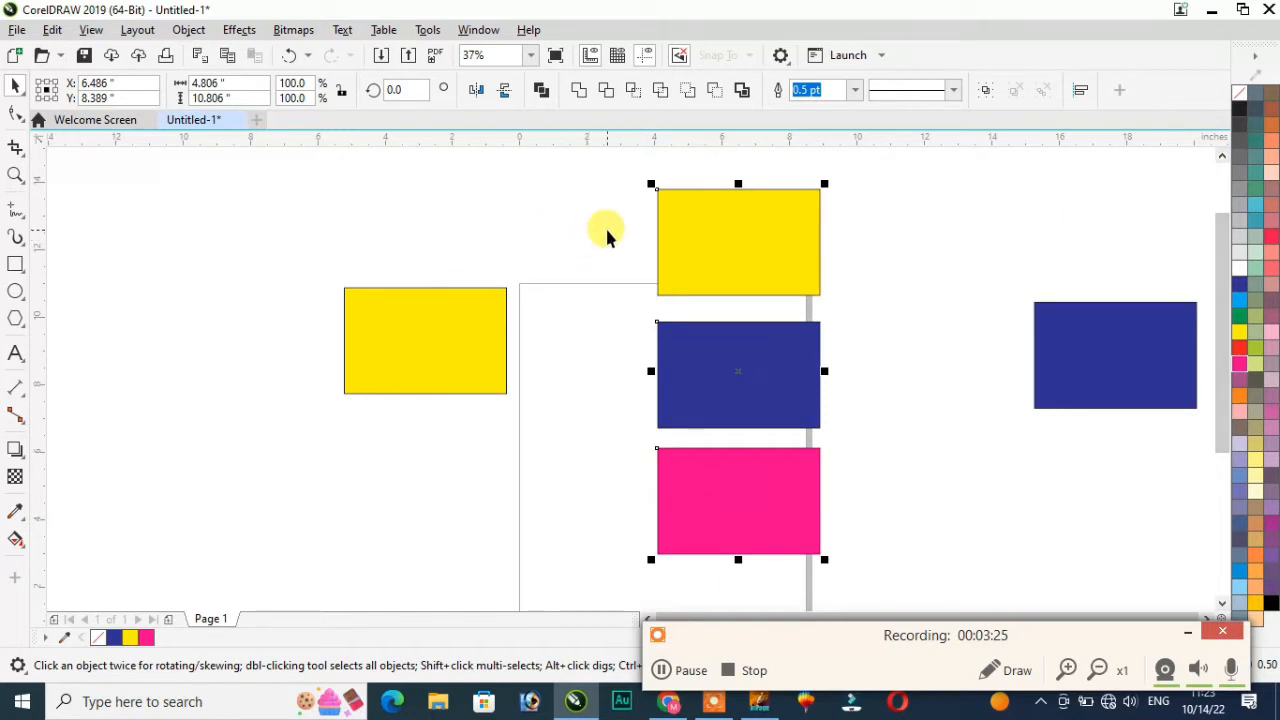
{"action": "left_click", "coordinate": [15, 264]}
{"action": "left_click_drag", "start_coordinate": [652, 190], "coordinate": [668, 556]}
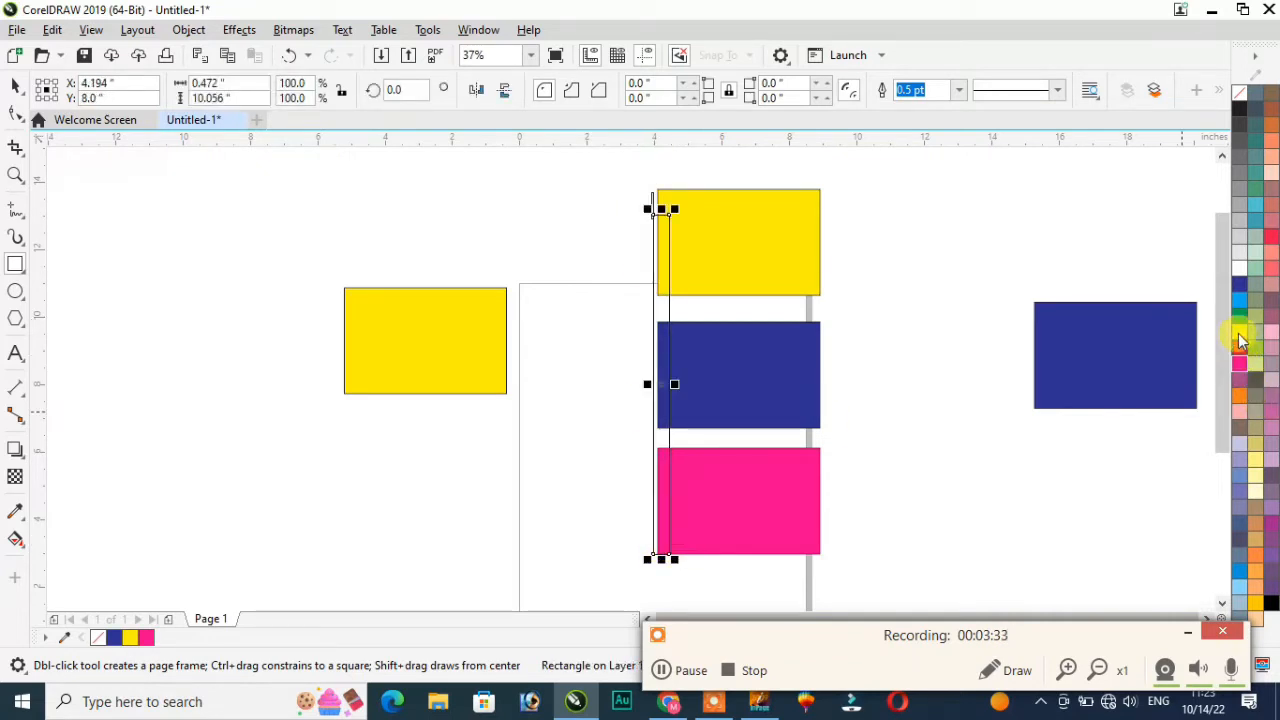
Step: Fill the thin bar dark blue and nudge it slightly left
{"action": "left_click", "coordinate": [1240, 288]}
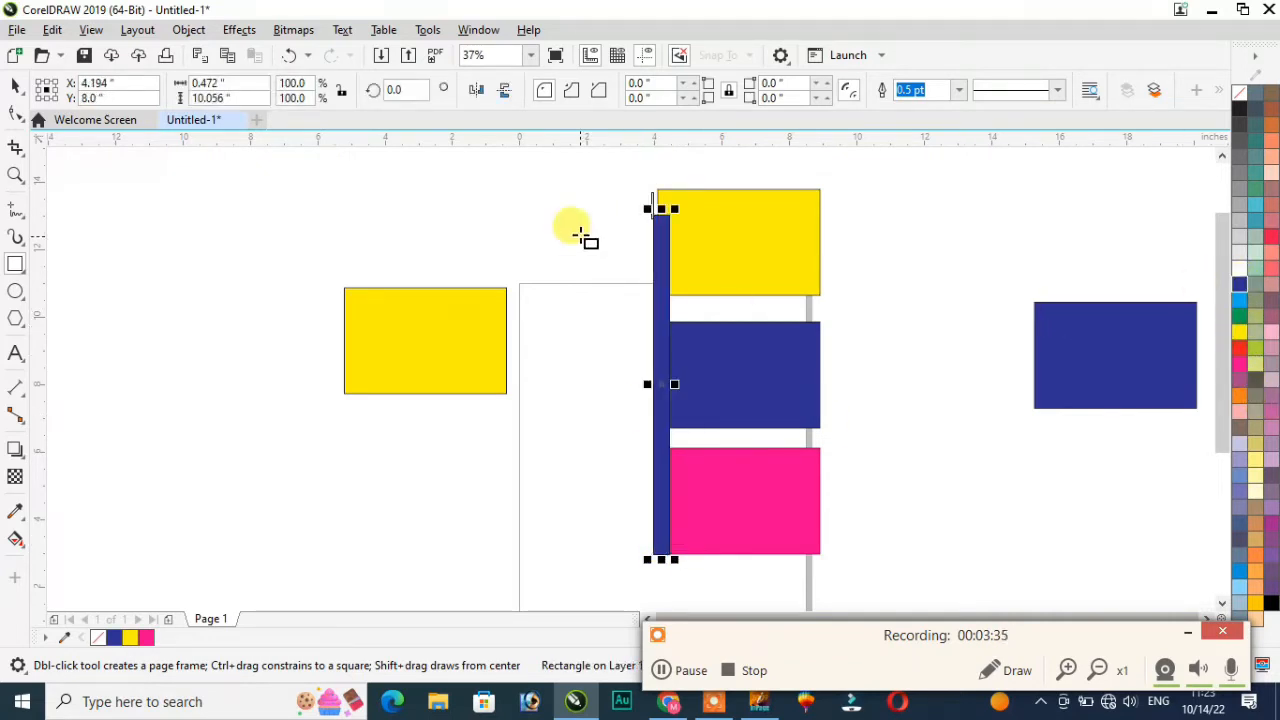
{"action": "left_click", "coordinate": [16, 88]}
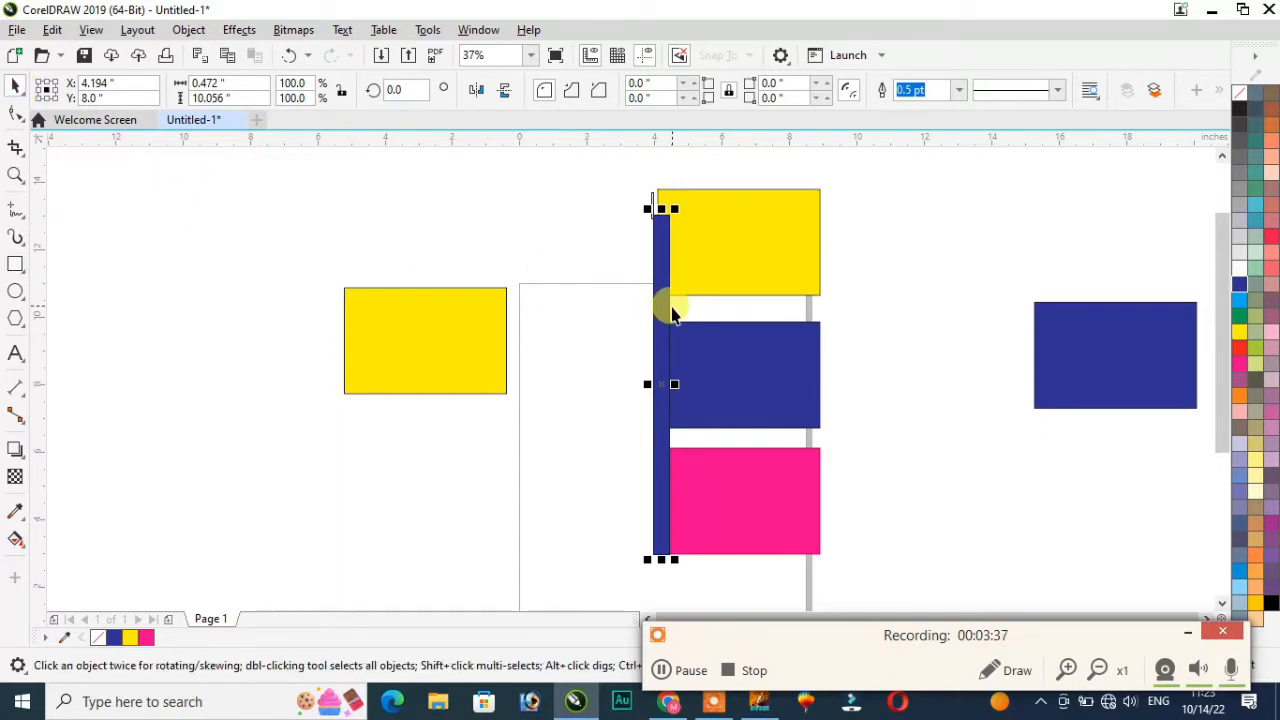
{"action": "left_click_drag", "start_coordinate": [663, 289], "coordinate": [655, 294]}
{"action": "left_click", "coordinate": [640, 223]}
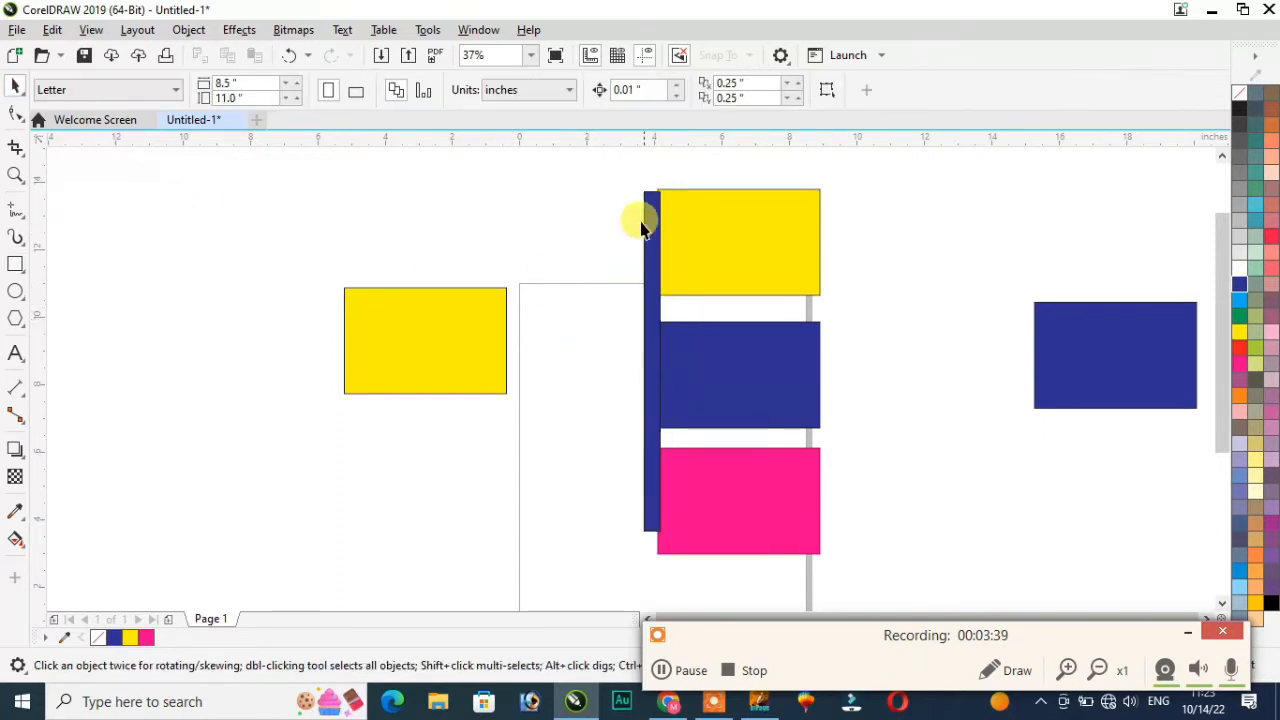
{"action": "left_click_drag", "start_coordinate": [622, 178], "coordinate": [886, 586]}
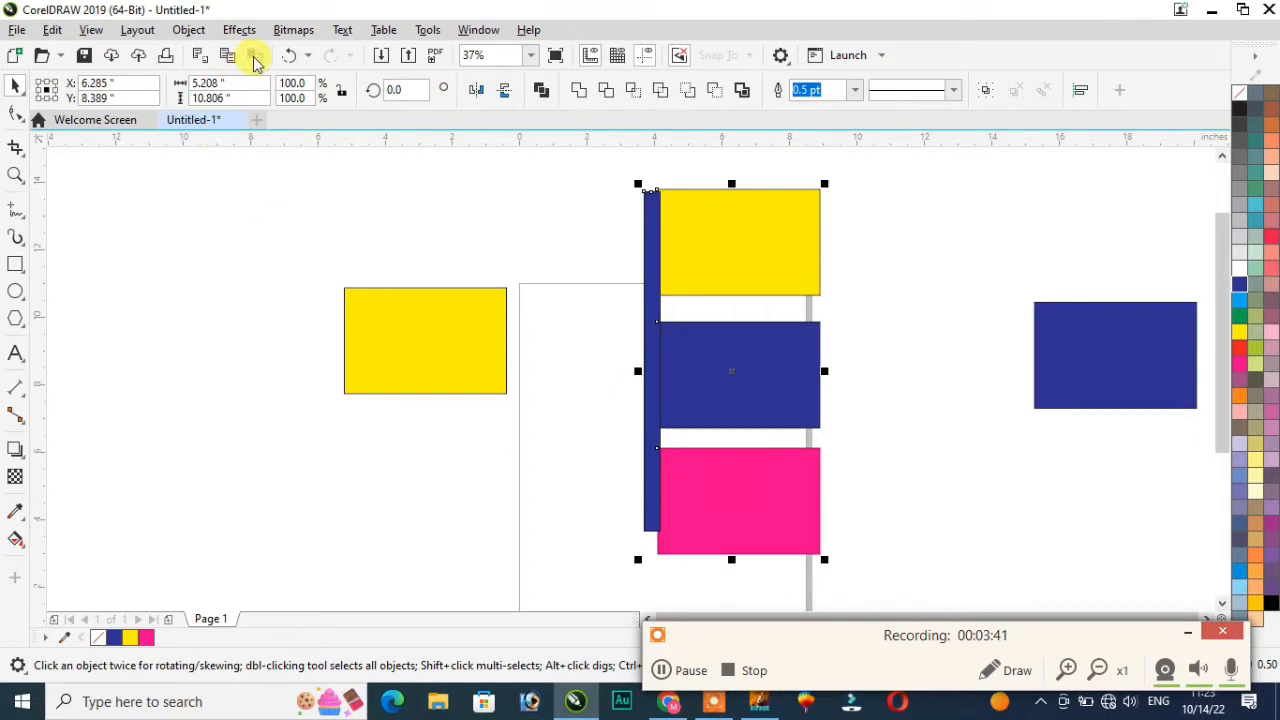
Step: Shift the top yellow, middle blue and pink rectangles right and select them together
{"action": "left_click", "coordinate": [920, 300]}
{"action": "left_click_drag", "start_coordinate": [800, 250], "coordinate": [950, 243]}
{"action": "left_click_drag", "start_coordinate": [760, 375], "coordinate": [847, 378]}
{"action": "left_click_drag", "start_coordinate": [766, 490], "coordinate": [797, 514]}
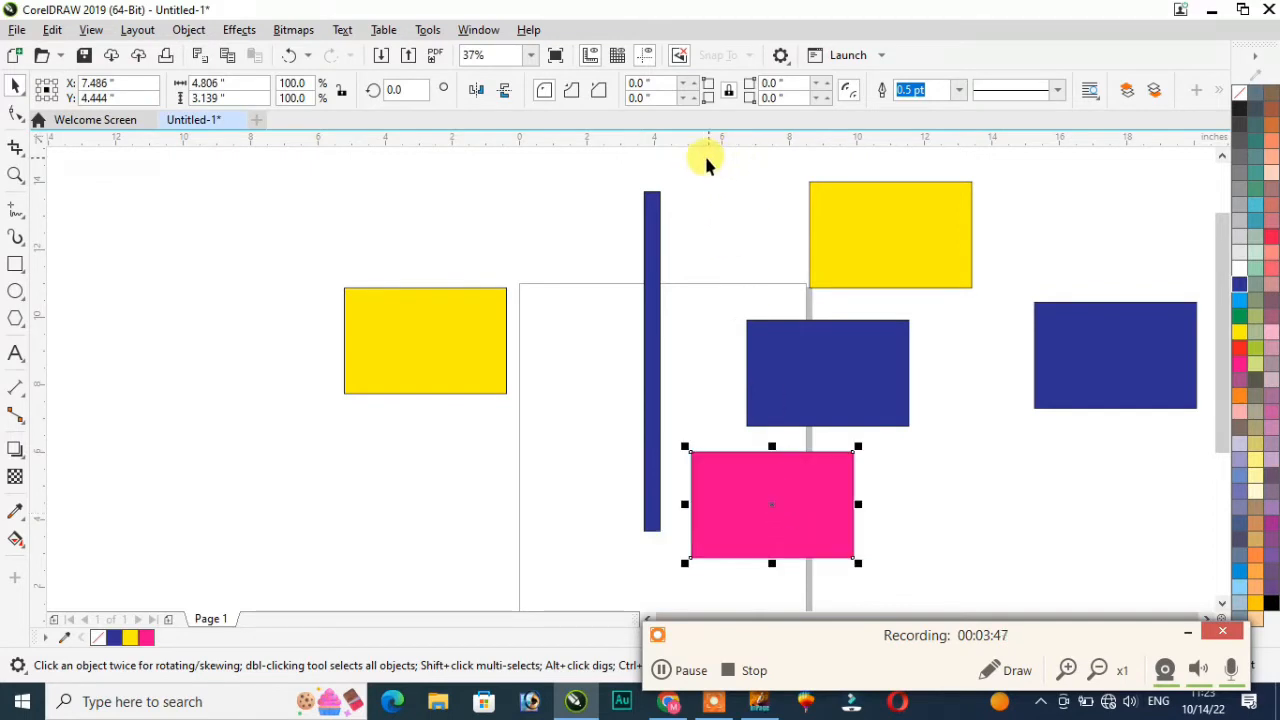
{"action": "left_click_drag", "start_coordinate": [1009, 578], "coordinate": [1010, 580]}
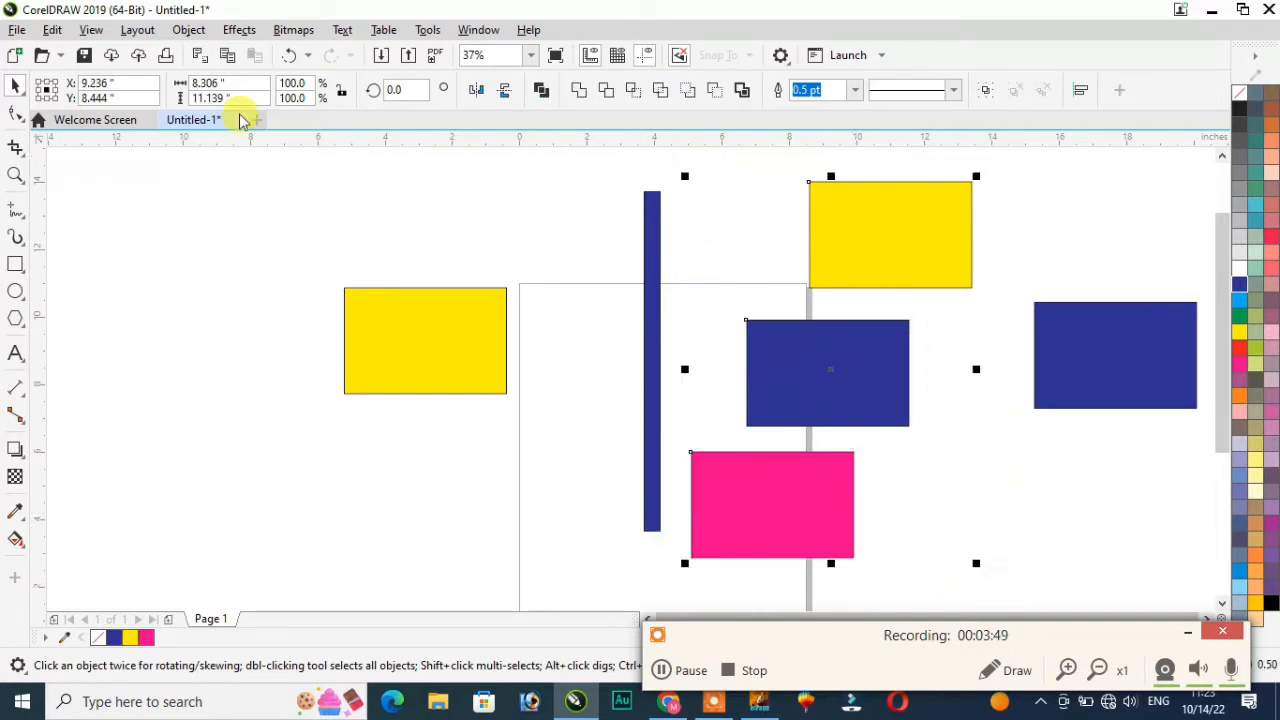
Step: Right-align the yellow and pink rectangles with the blue one in the column
{"action": "left_click", "coordinate": [184, 31]}
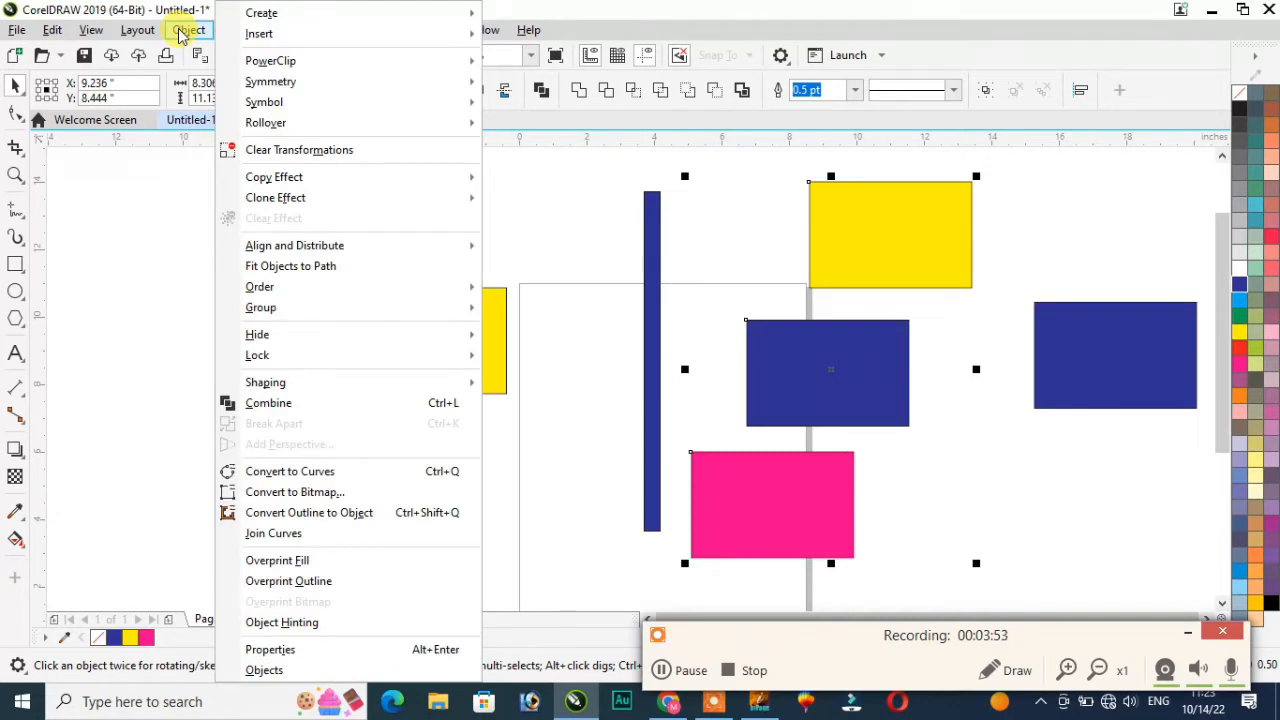
{"action": "left_click", "coordinate": [139, 31]}
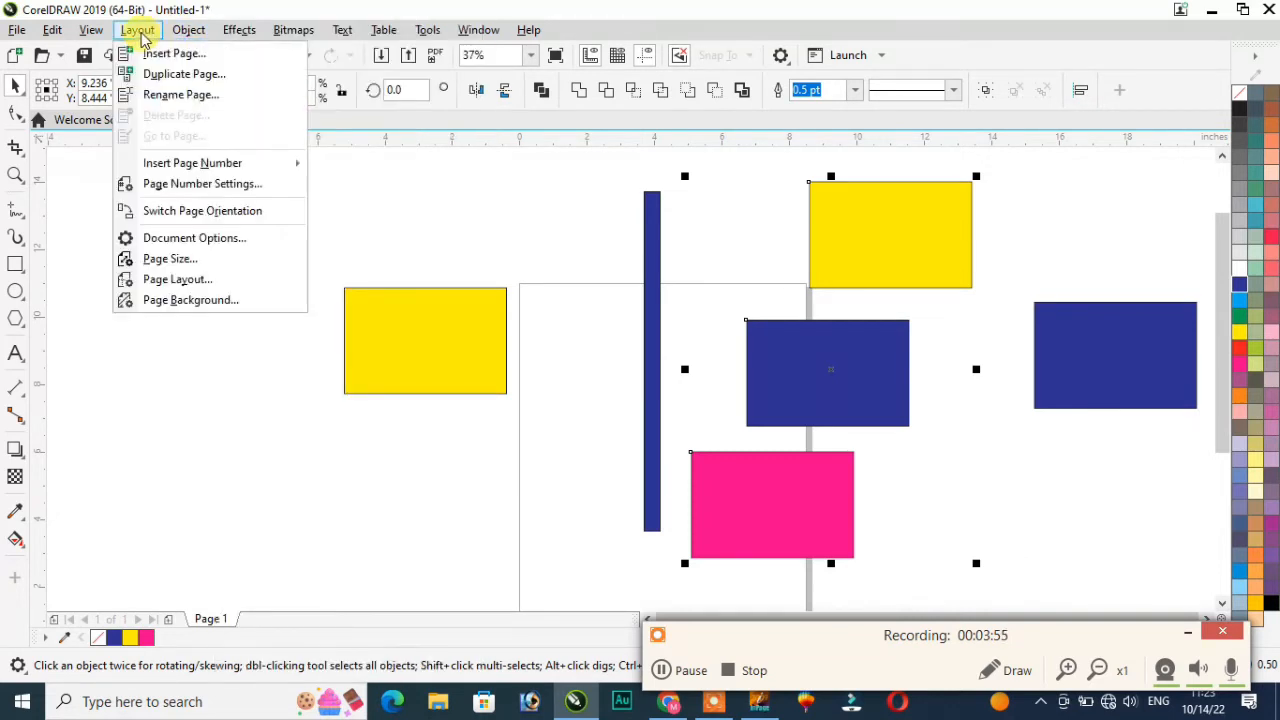
{"action": "mouse_move", "coordinate": [186, 33]}
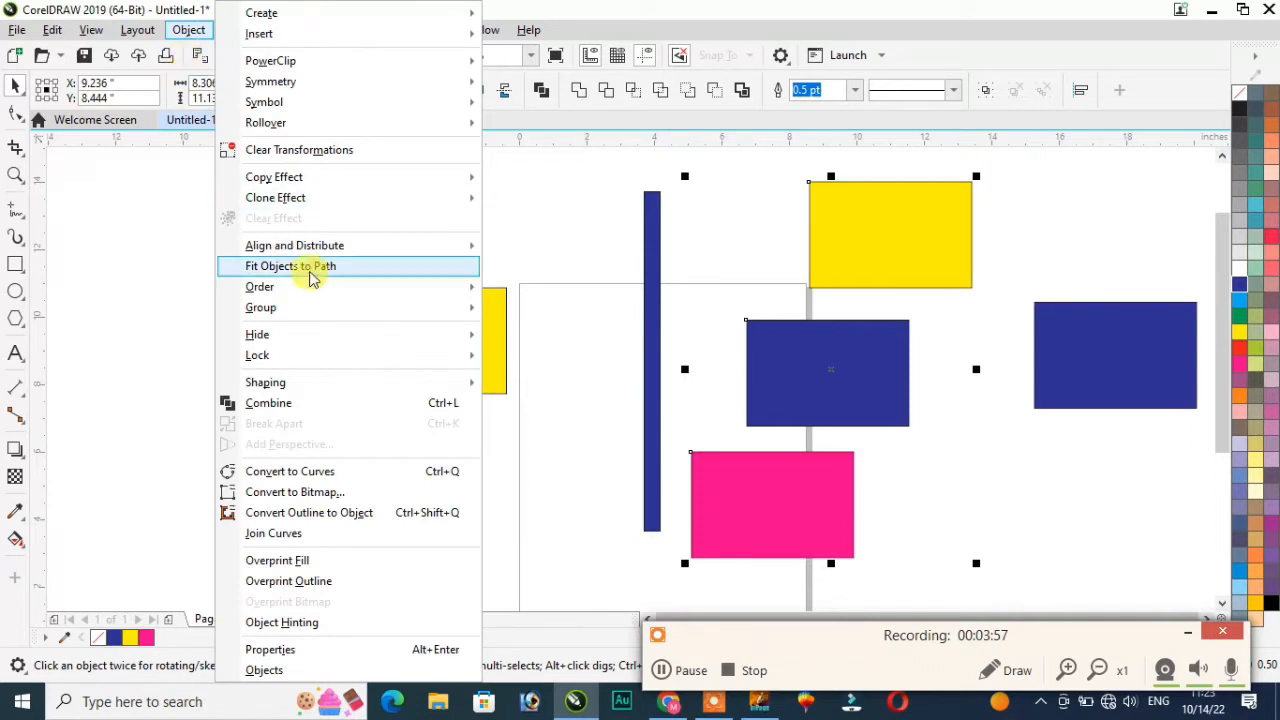
{"action": "mouse_move", "coordinate": [323, 247]}
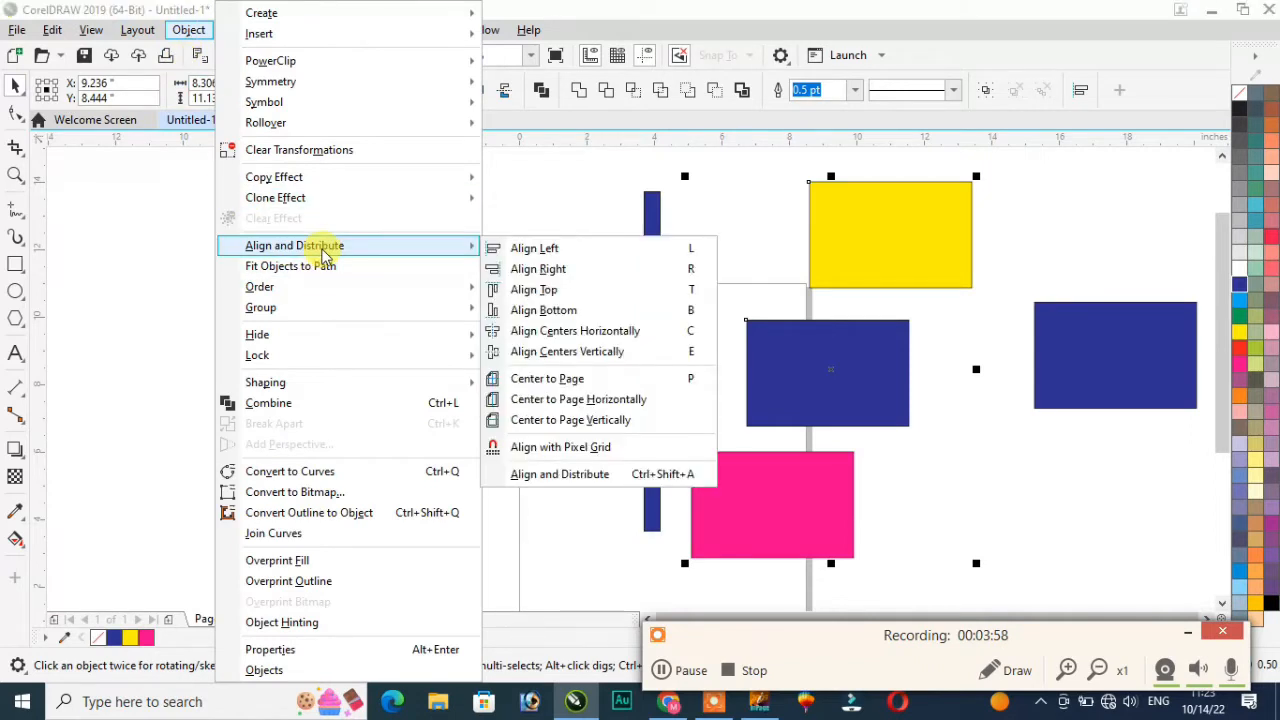
{"action": "left_click", "coordinate": [590, 272]}
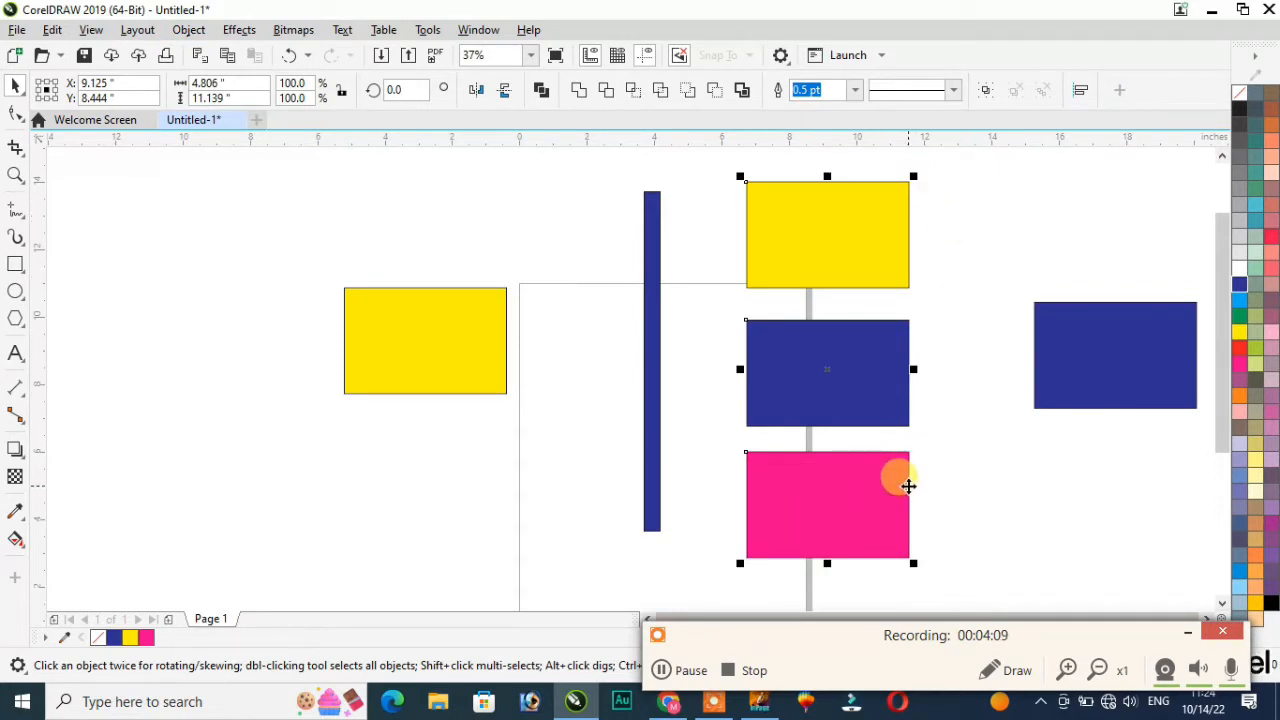
{"action": "key", "text": "ctrl+z"}
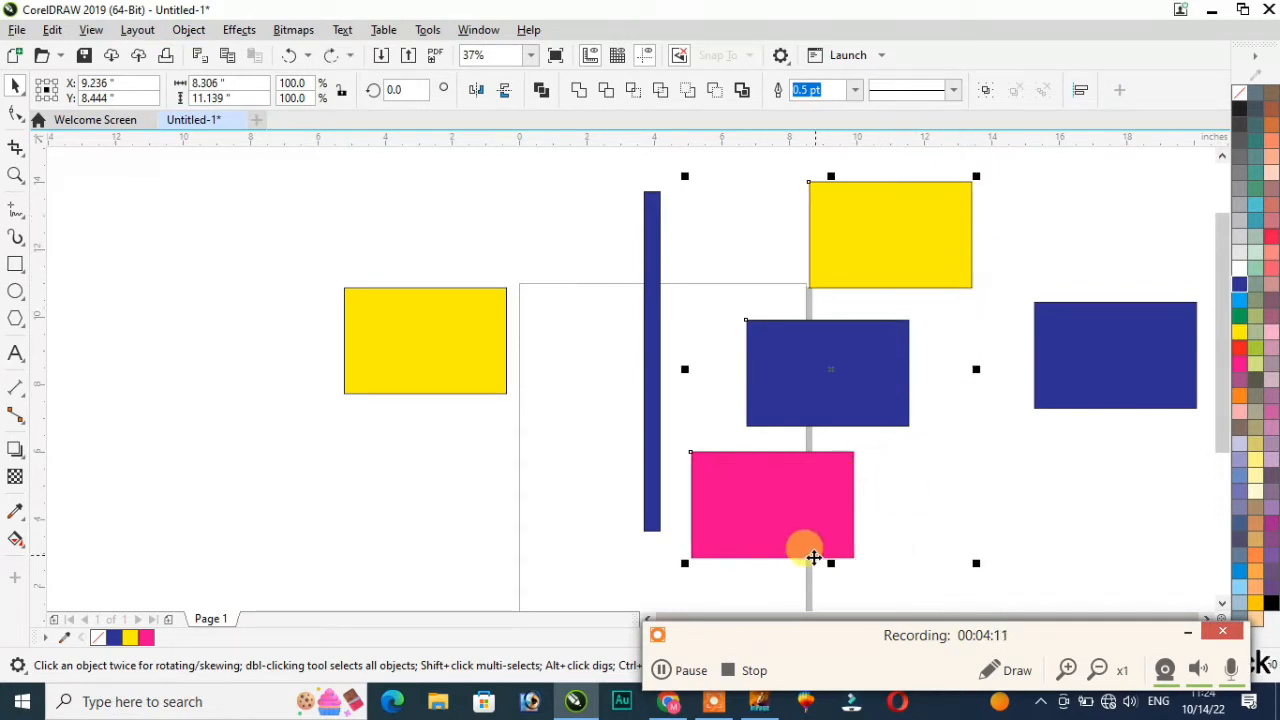
{"action": "left_click", "coordinate": [183, 30]}
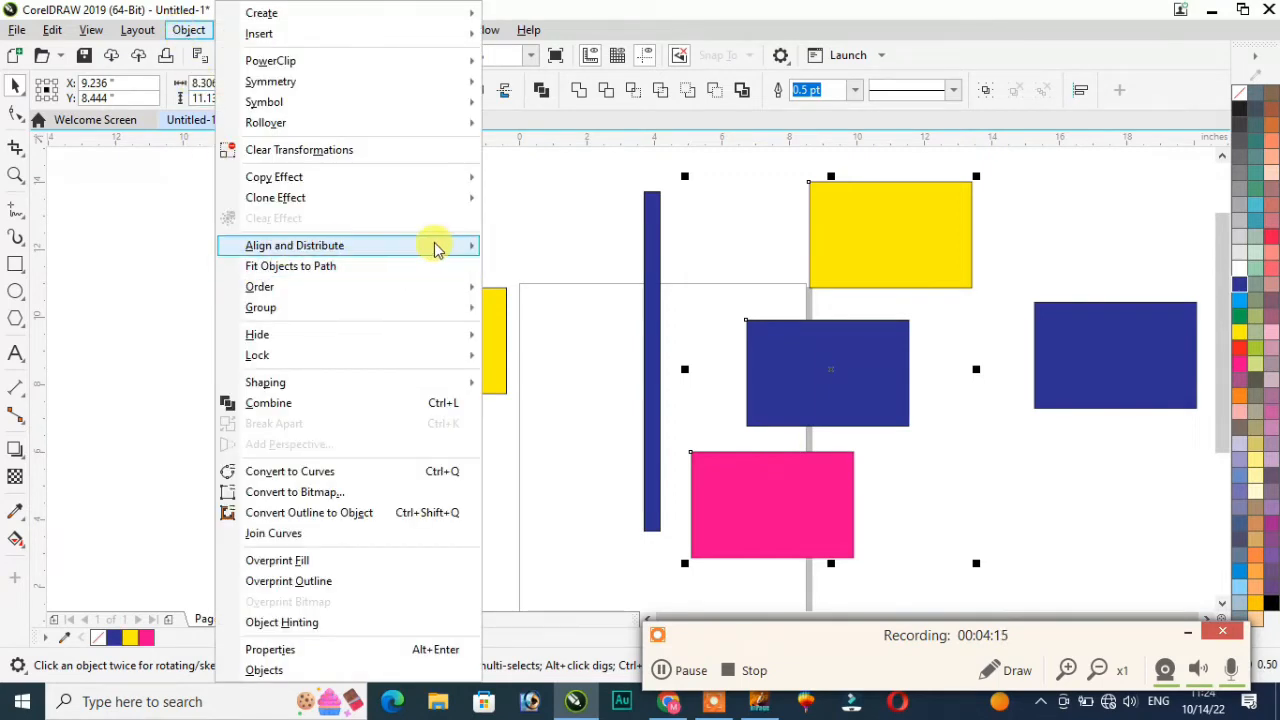
{"action": "mouse_move", "coordinate": [434, 246]}
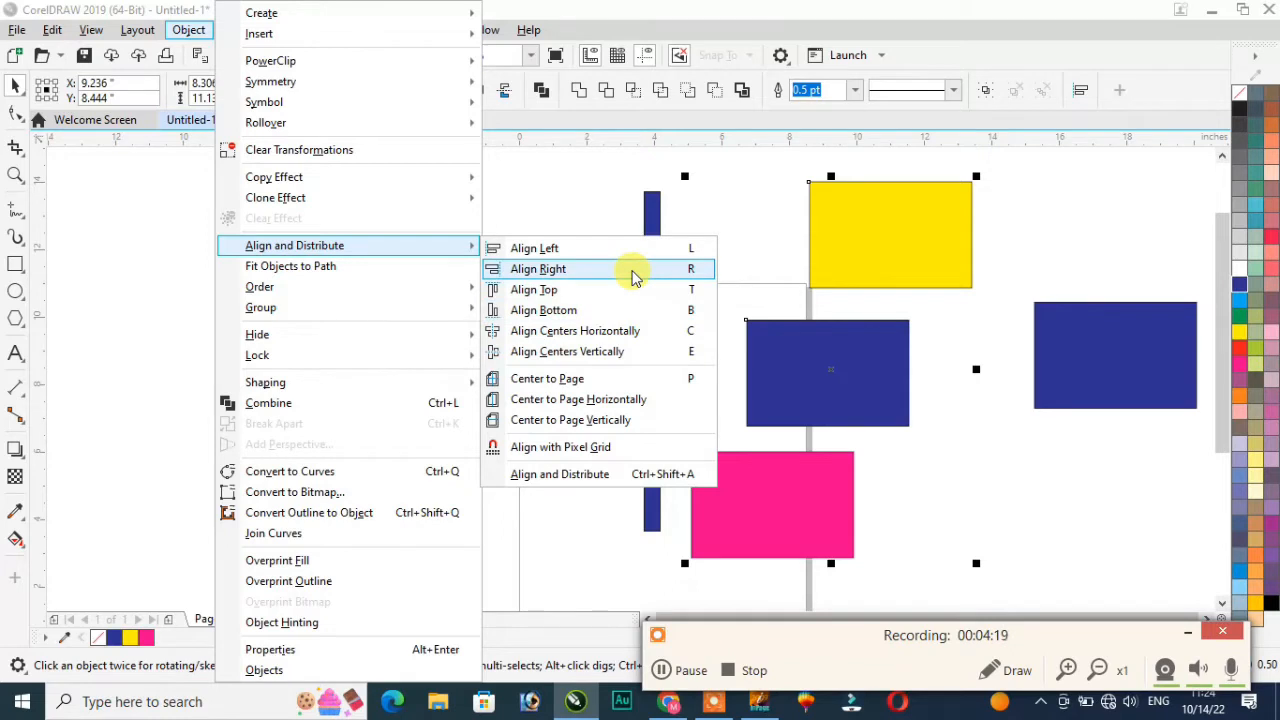
{"action": "left_click", "coordinate": [538, 269]}
{"action": "left_click", "coordinate": [590, 285]}
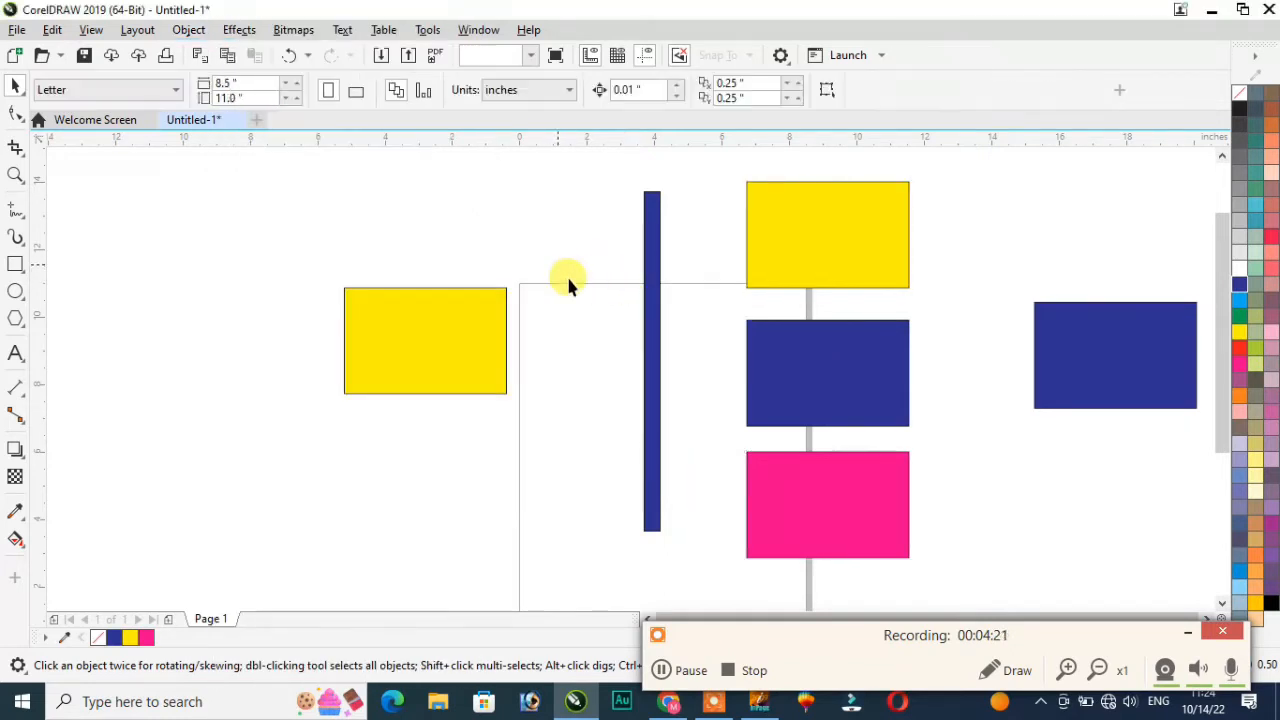
Step: Bottom-align the left yellow rectangle and both blue rectangles in a row
{"action": "left_click", "coordinate": [412, 316]}
{"action": "left_click", "coordinate": [814, 363], "text": "shift"}
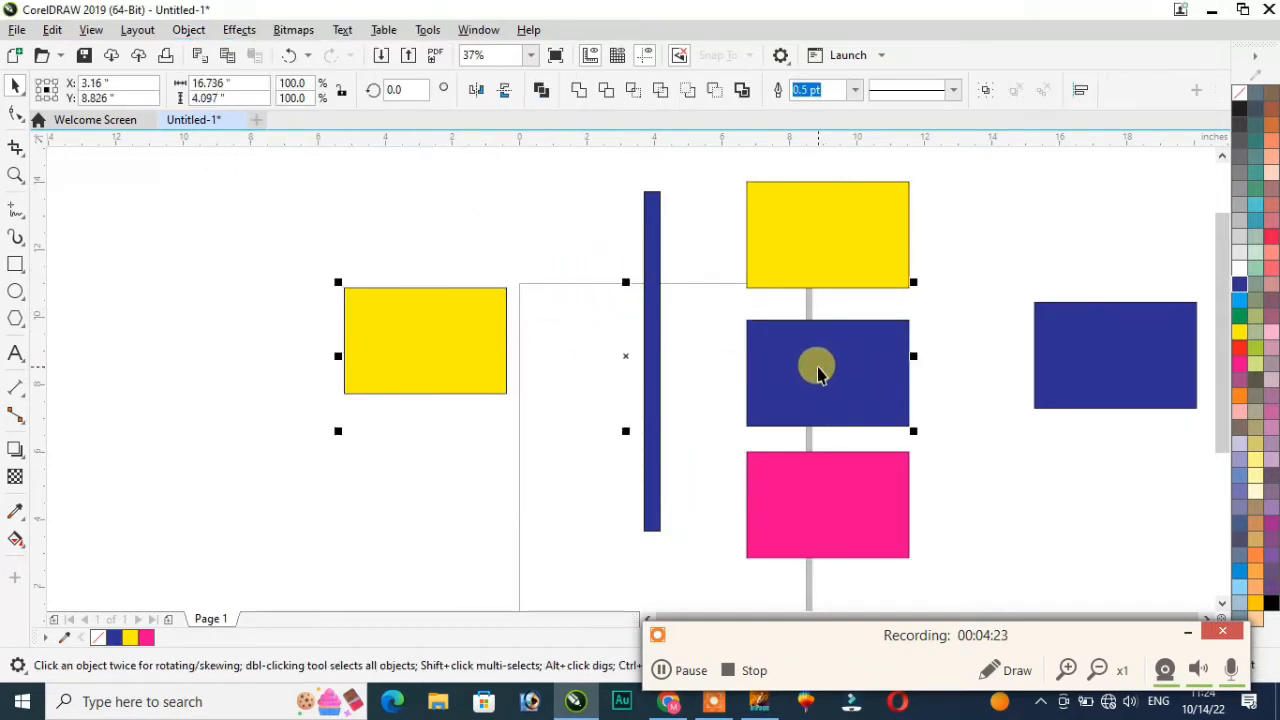
{"action": "left_click", "coordinate": [1045, 373], "text": "shift"}
{"action": "left_click", "coordinate": [185, 30]}
{"action": "mouse_move", "coordinate": [323, 248]}
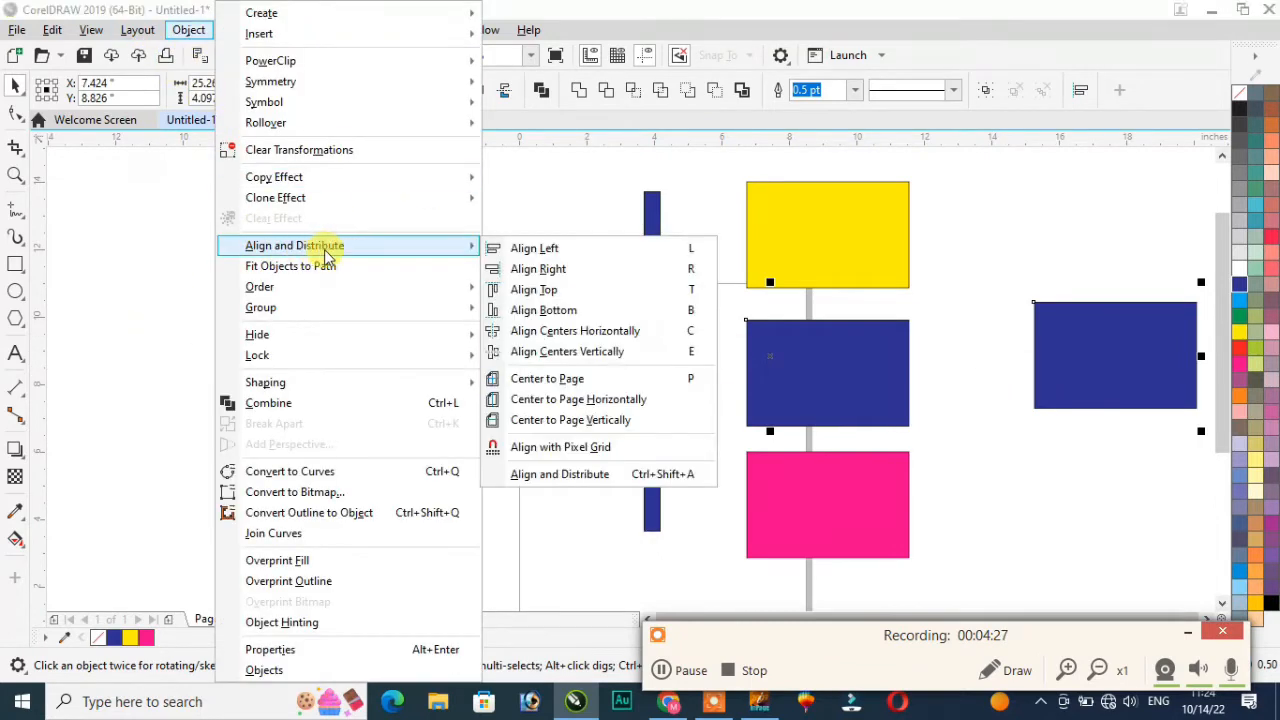
{"action": "left_click", "coordinate": [568, 291]}
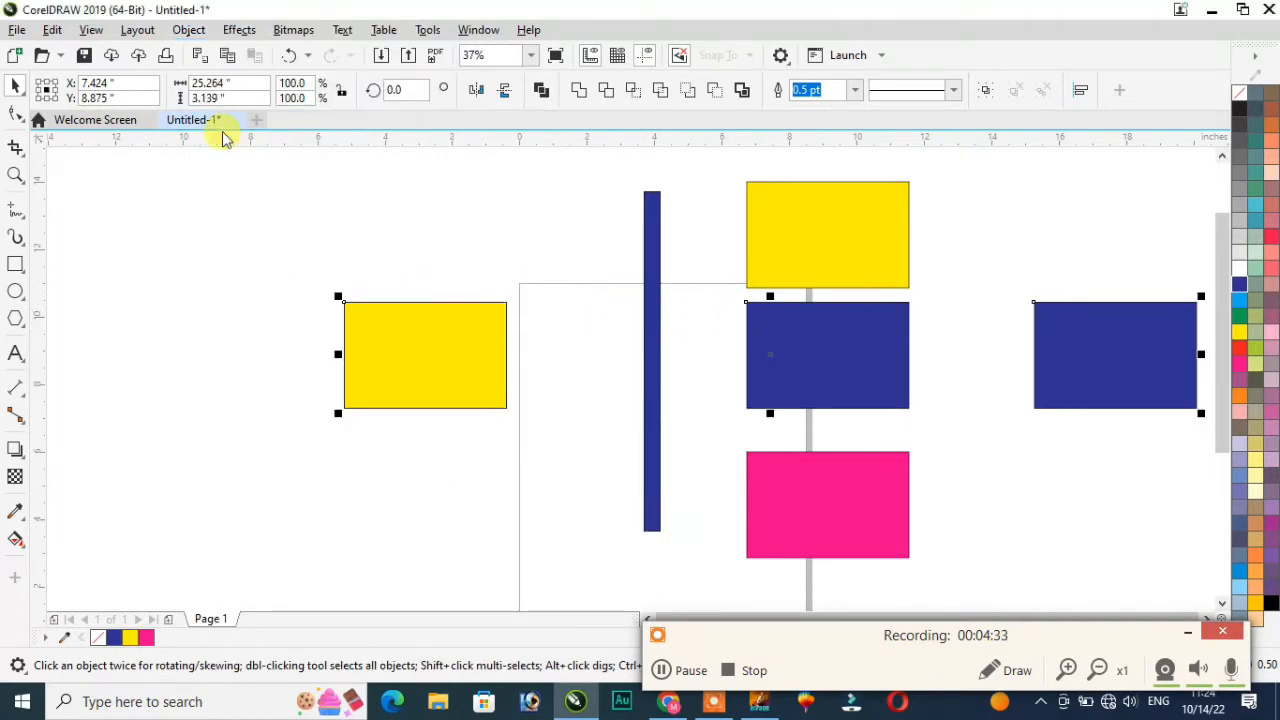
{"action": "key", "text": "ctrl+z"}
{"action": "left_click", "coordinate": [180, 31]}
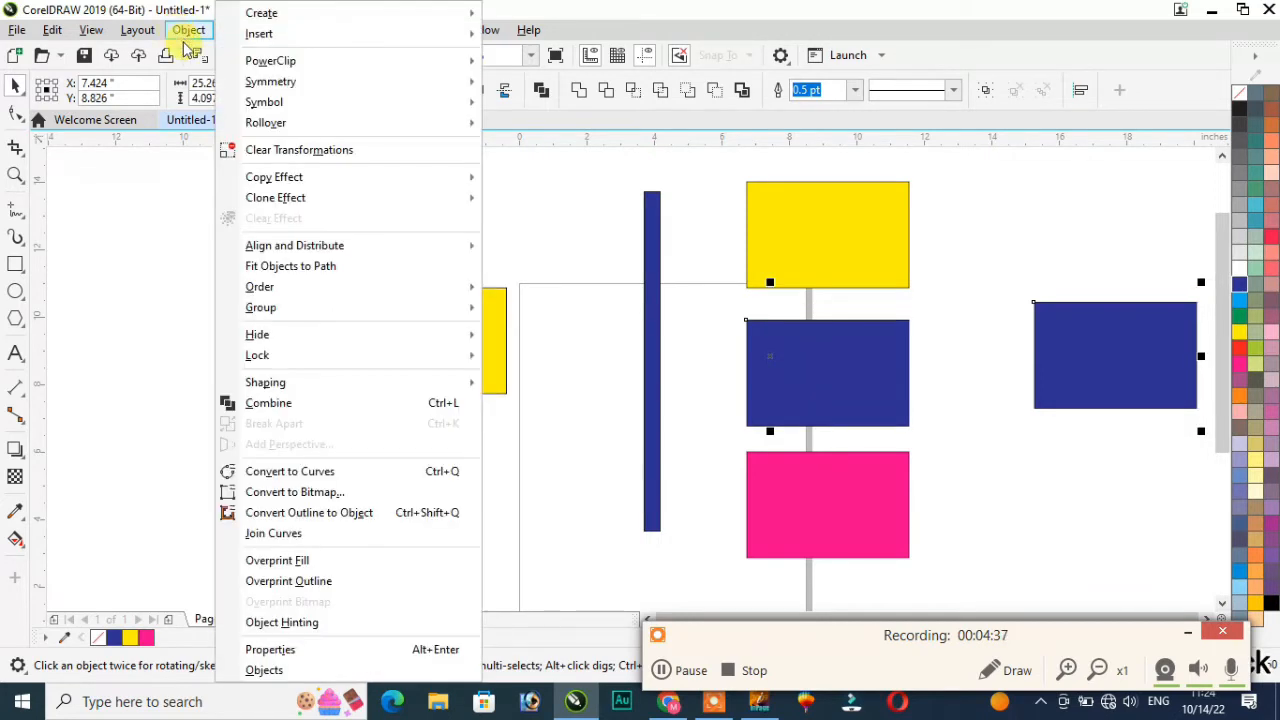
{"action": "mouse_move", "coordinate": [271, 245]}
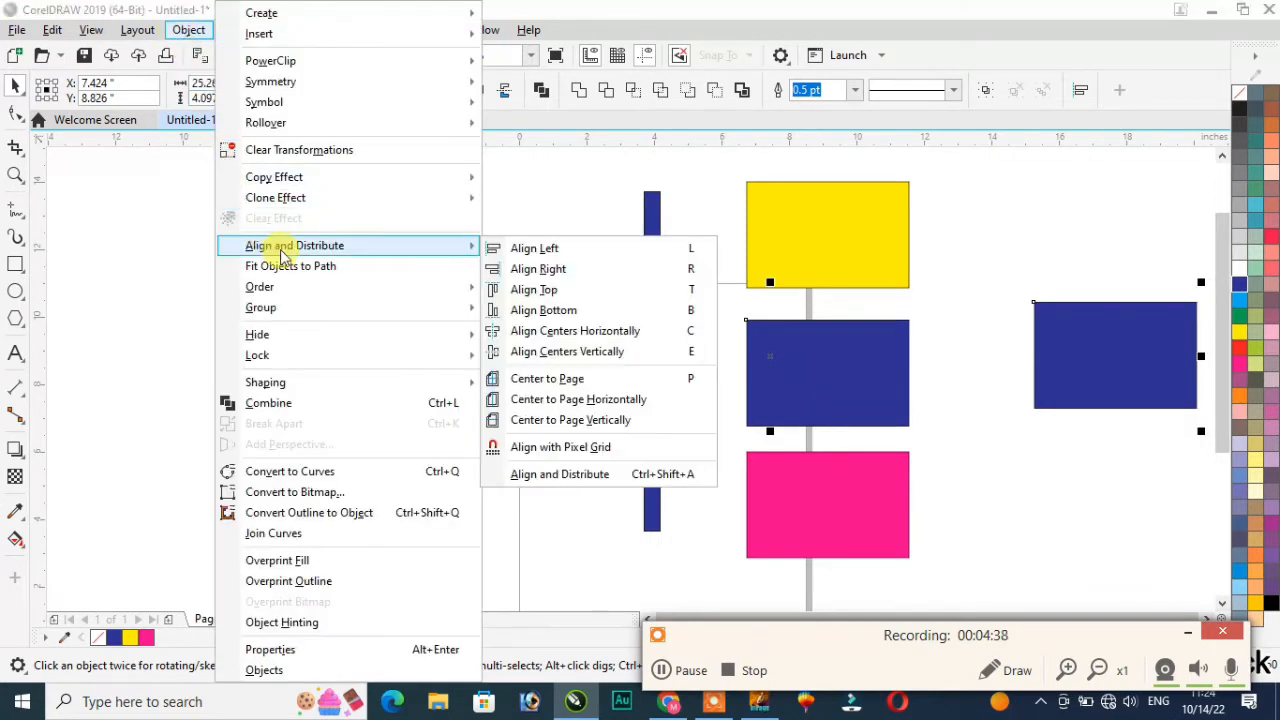
{"action": "left_click", "coordinate": [558, 311]}
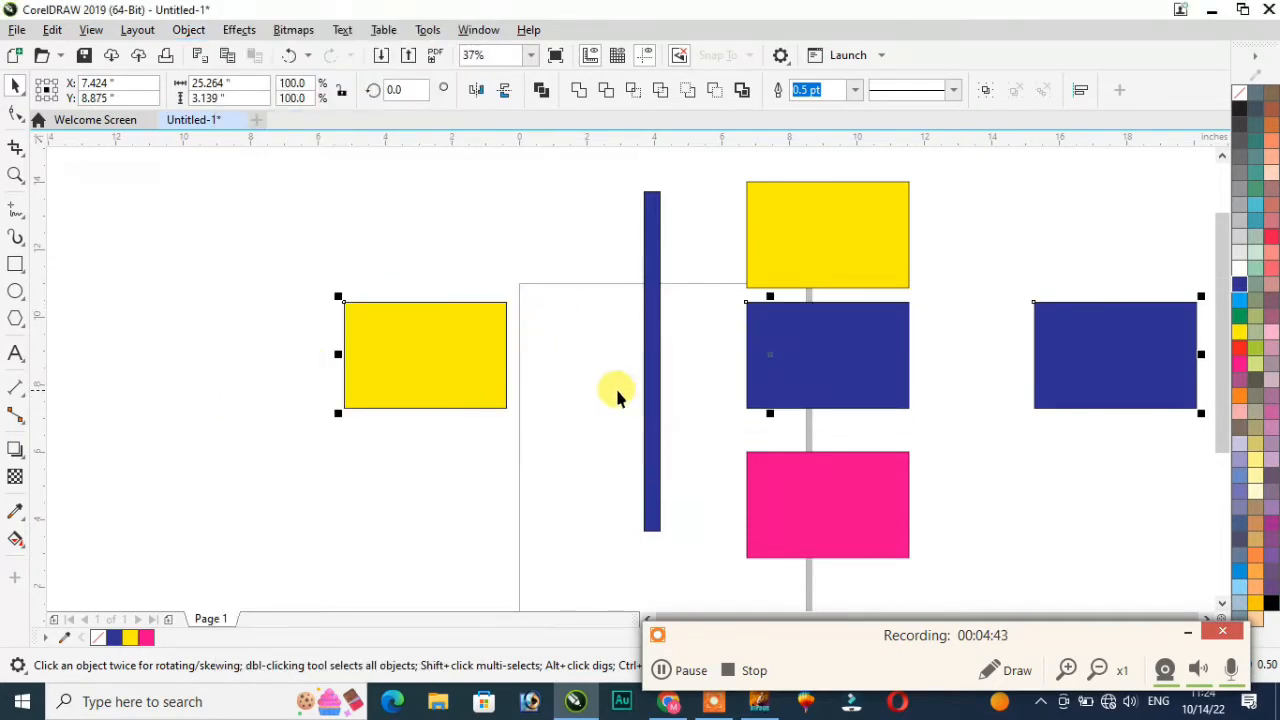
{"action": "left_click", "coordinate": [533, 406]}
{"action": "scroll", "coordinate": [420, 364], "scroll_direction": "down", "scroll_amount": 1}
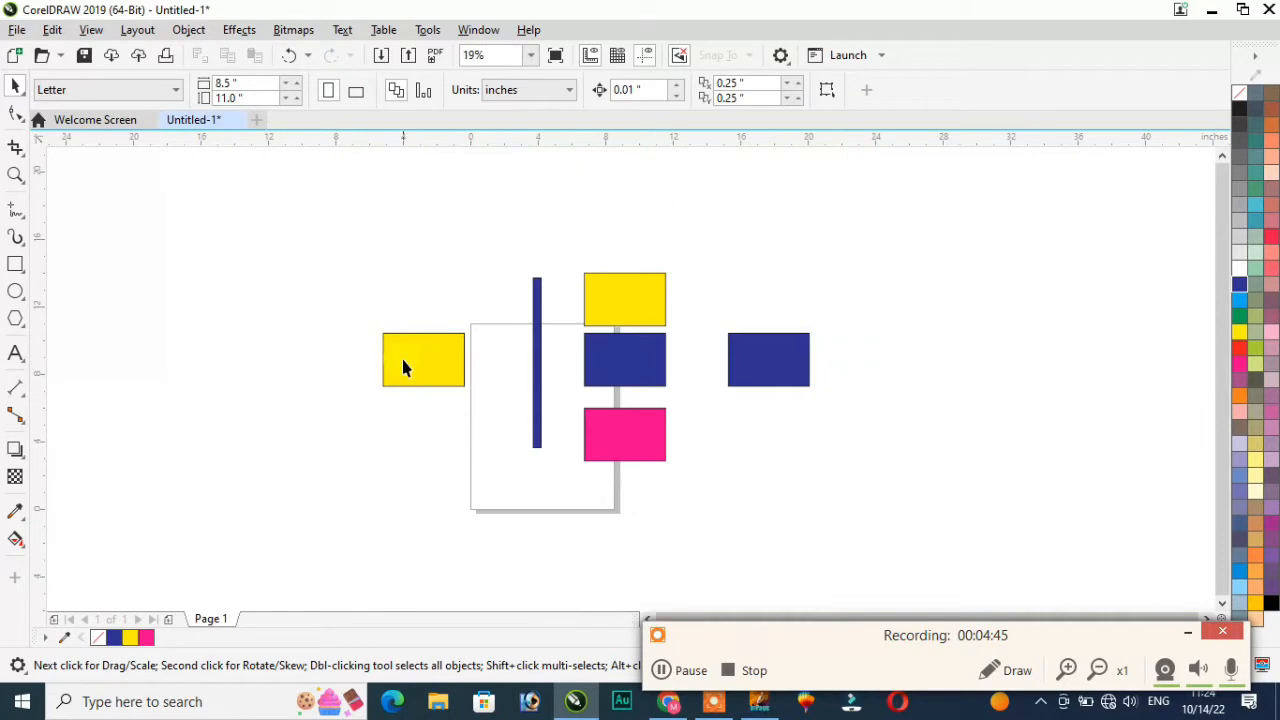
{"action": "scroll", "coordinate": [403, 364], "scroll_direction": "up", "scroll_amount": 1}
{"action": "left_click", "coordinate": [188, 32]}
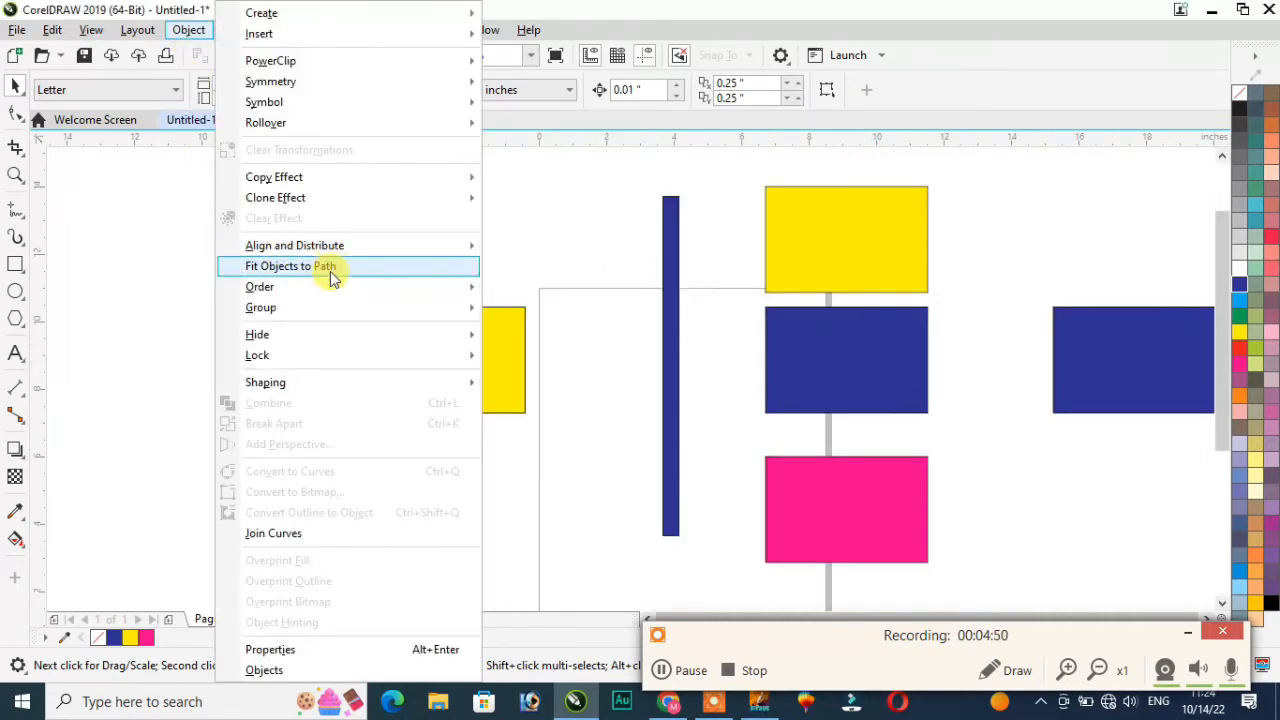
{"action": "key", "text": "Left"}
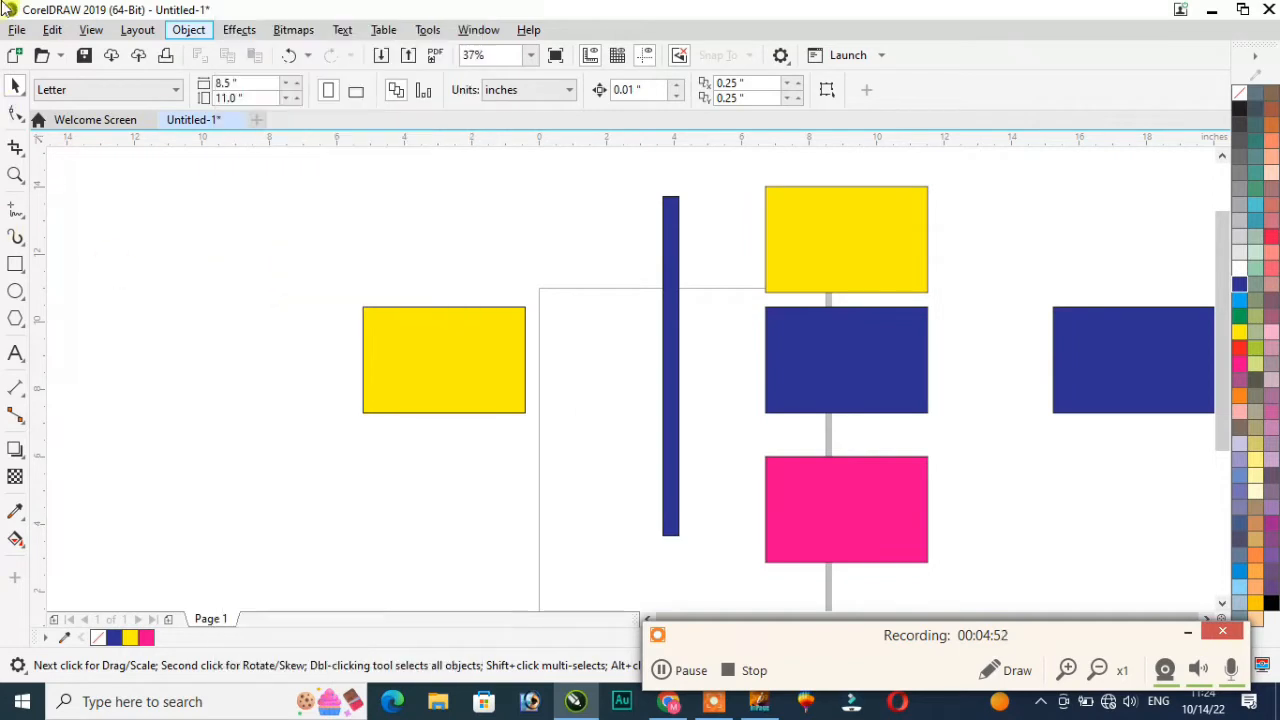
{"action": "left_click", "coordinate": [325, 188]}
{"action": "left_click_drag", "start_coordinate": [829, 400], "coordinate": [795, 363]}
{"action": "key", "text": "ctrl+z"}
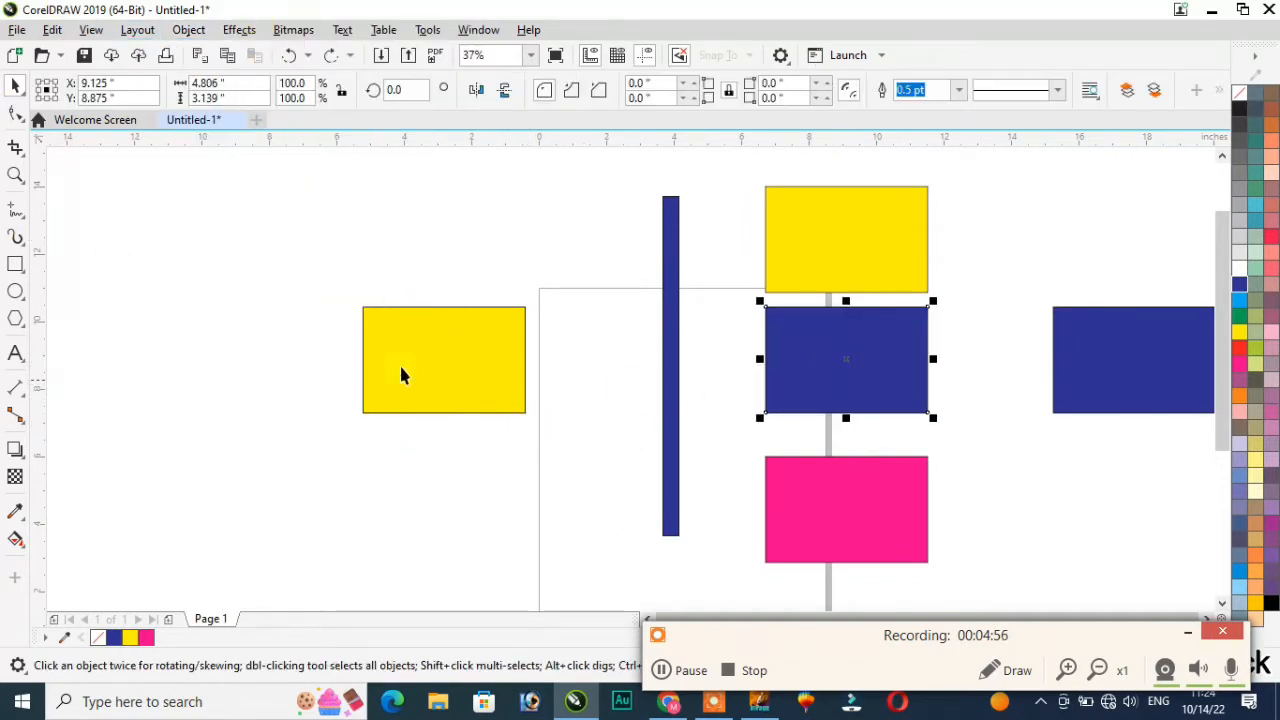
{"action": "left_click", "coordinate": [416, 287]}
{"action": "left_click", "coordinate": [434, 366]}
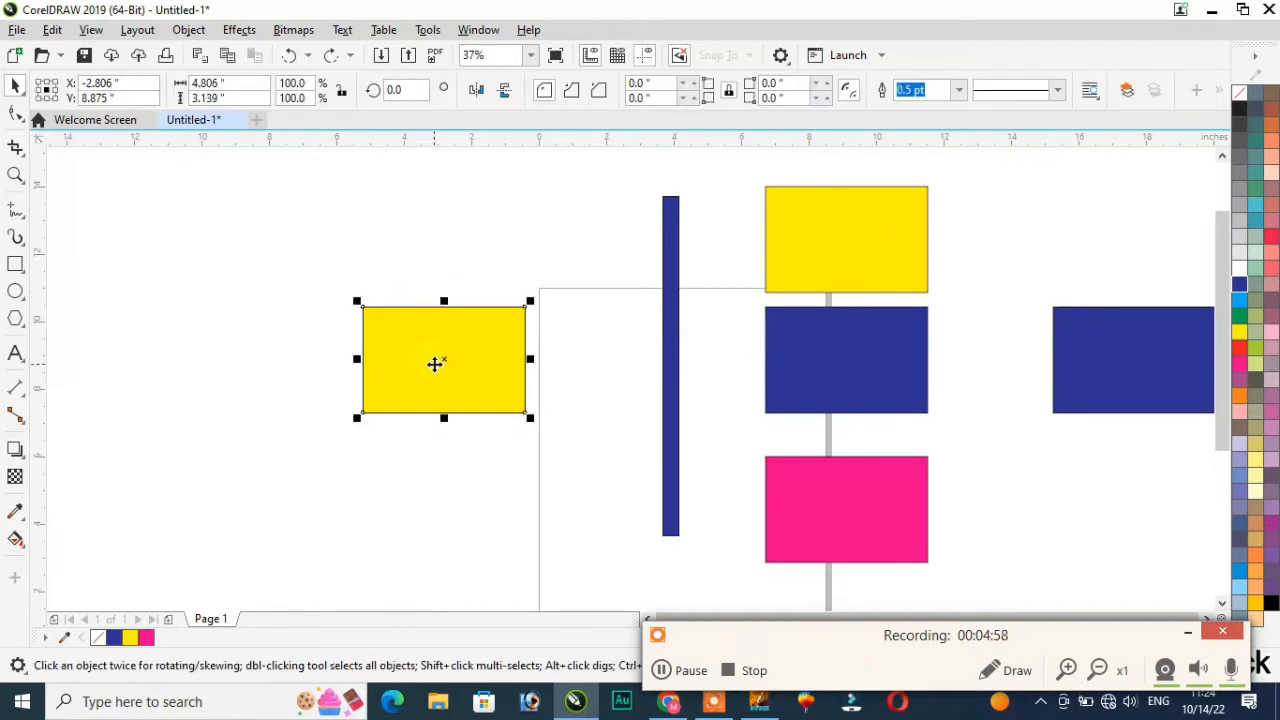
{"action": "left_click", "coordinate": [293, 29]}
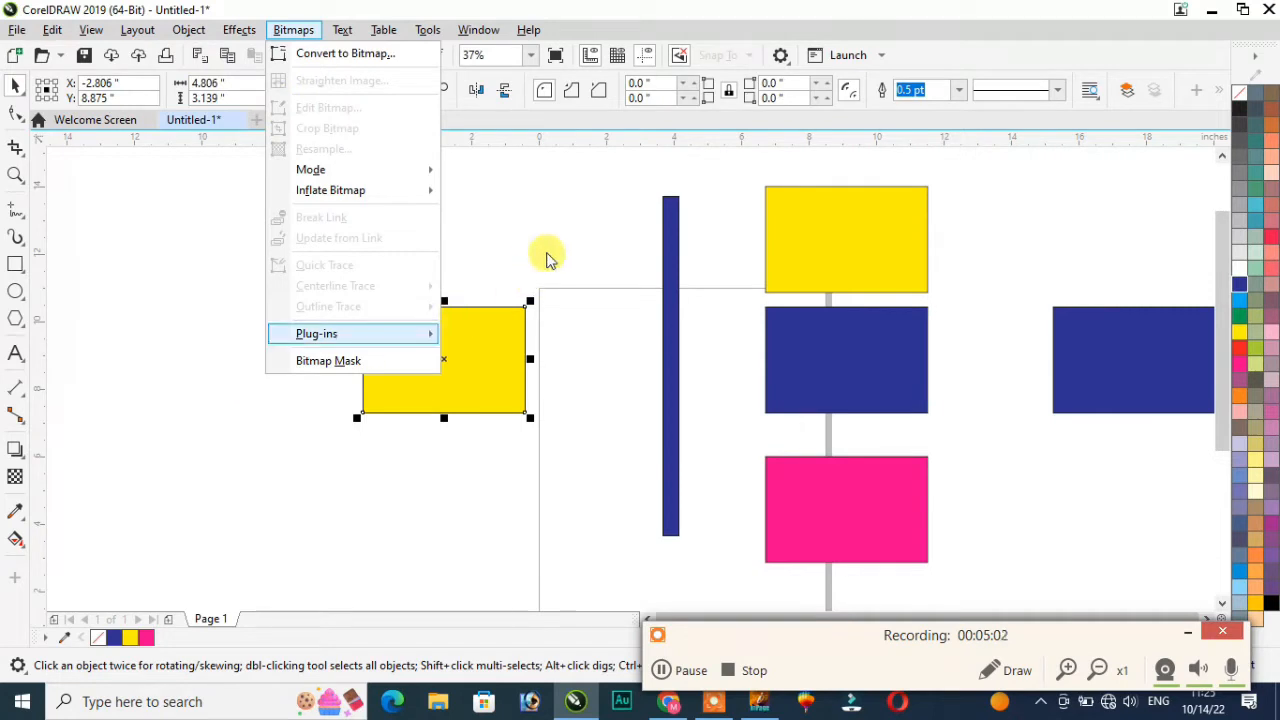
{"action": "mouse_move", "coordinate": [360, 334]}
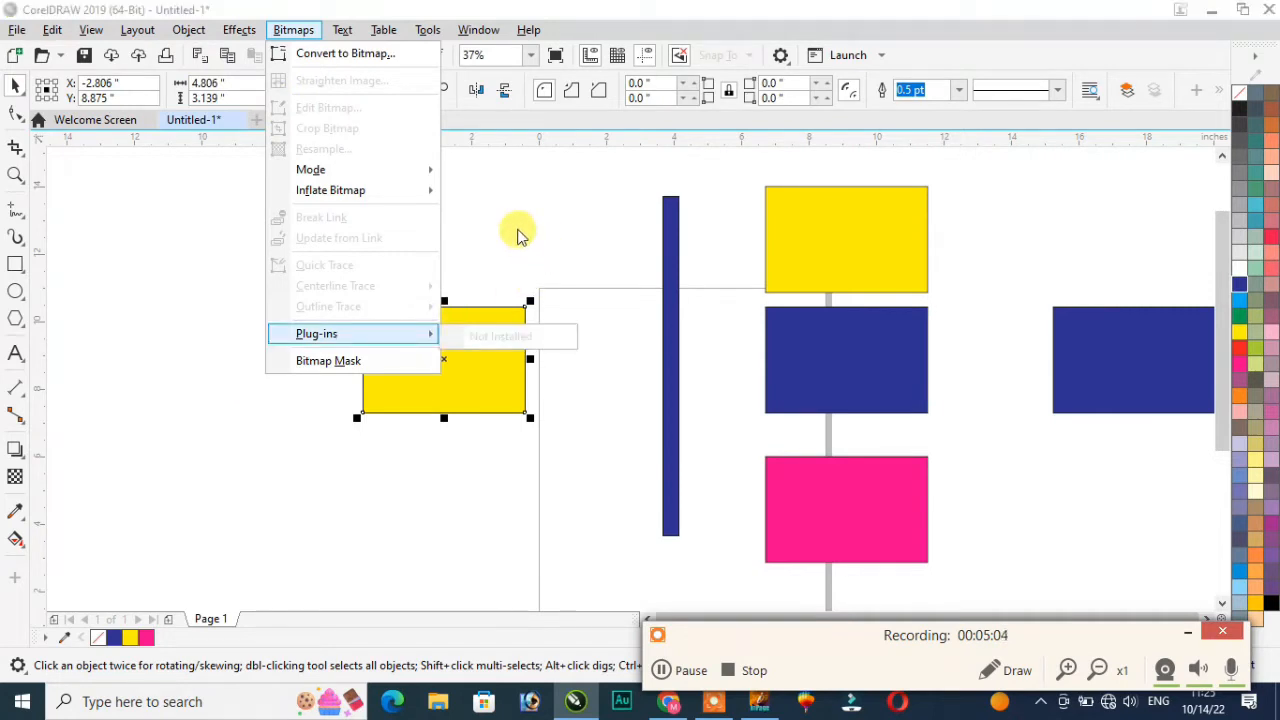
{"action": "left_click", "coordinate": [243, 380]}
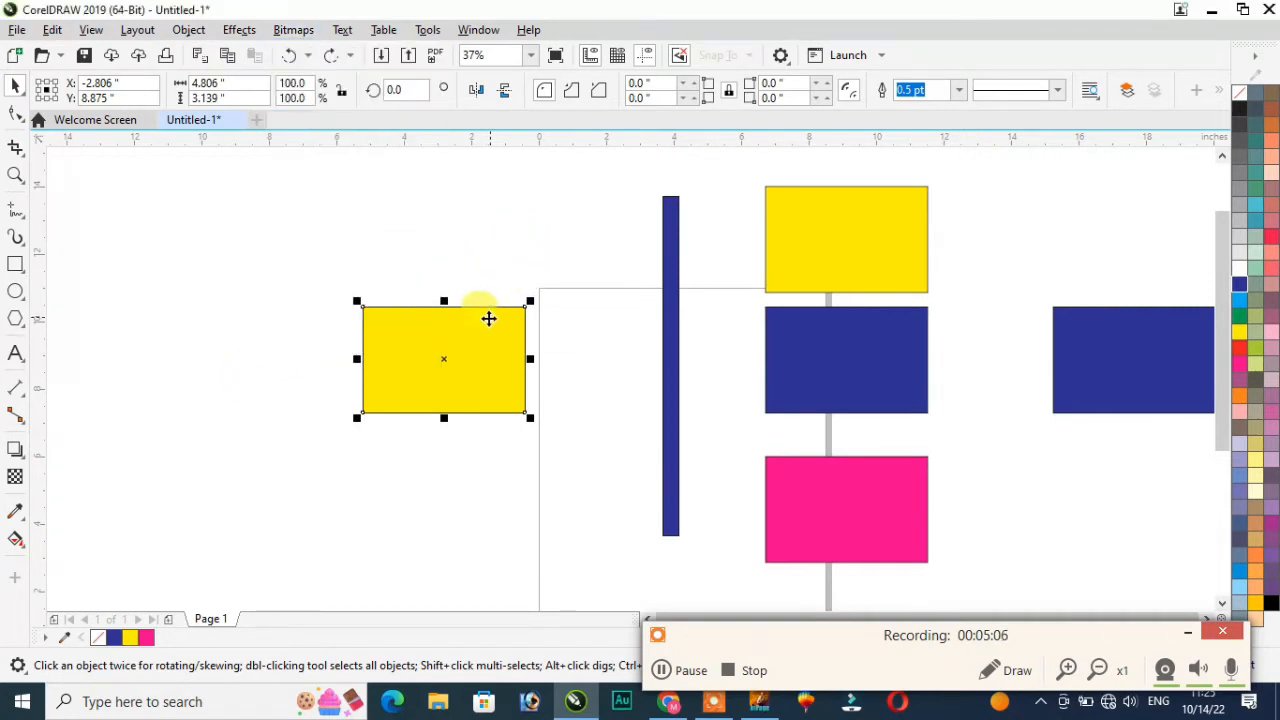
{"action": "left_click", "coordinate": [443, 308]}
{"action": "key", "text": "Escape"}
{"action": "left_click", "coordinate": [415, 348]}
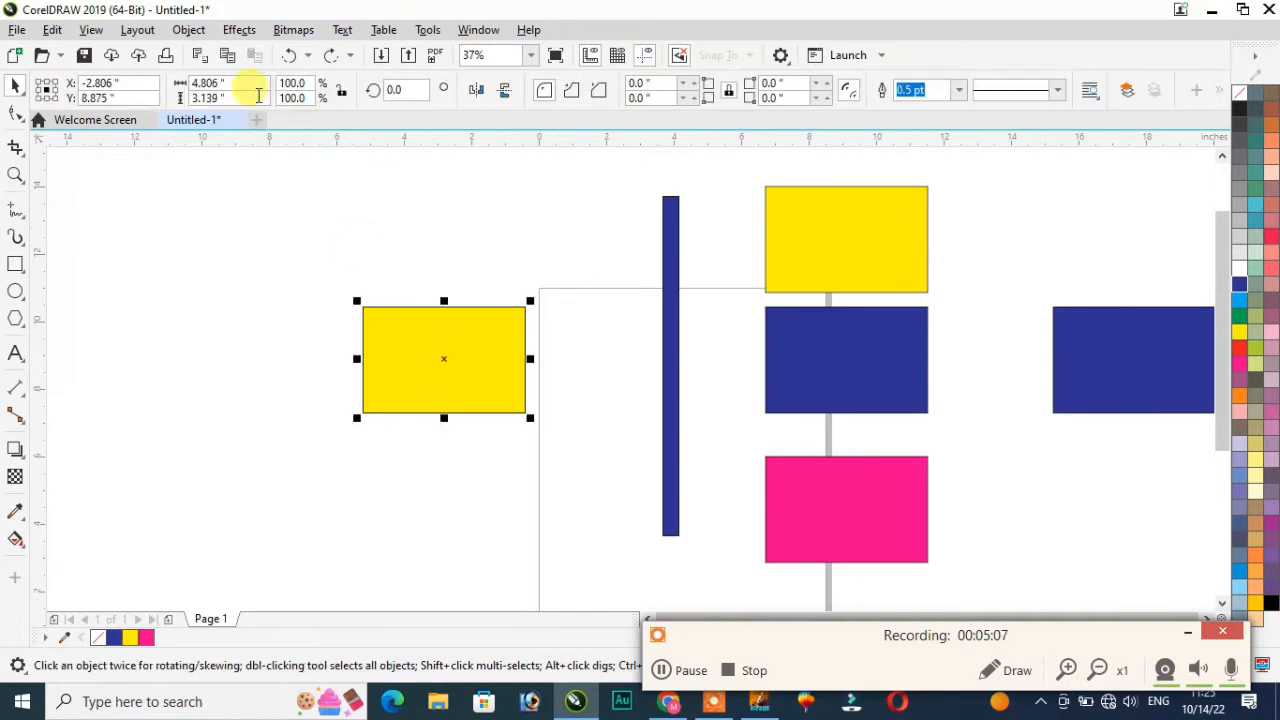
{"action": "left_click", "coordinate": [240, 30]}
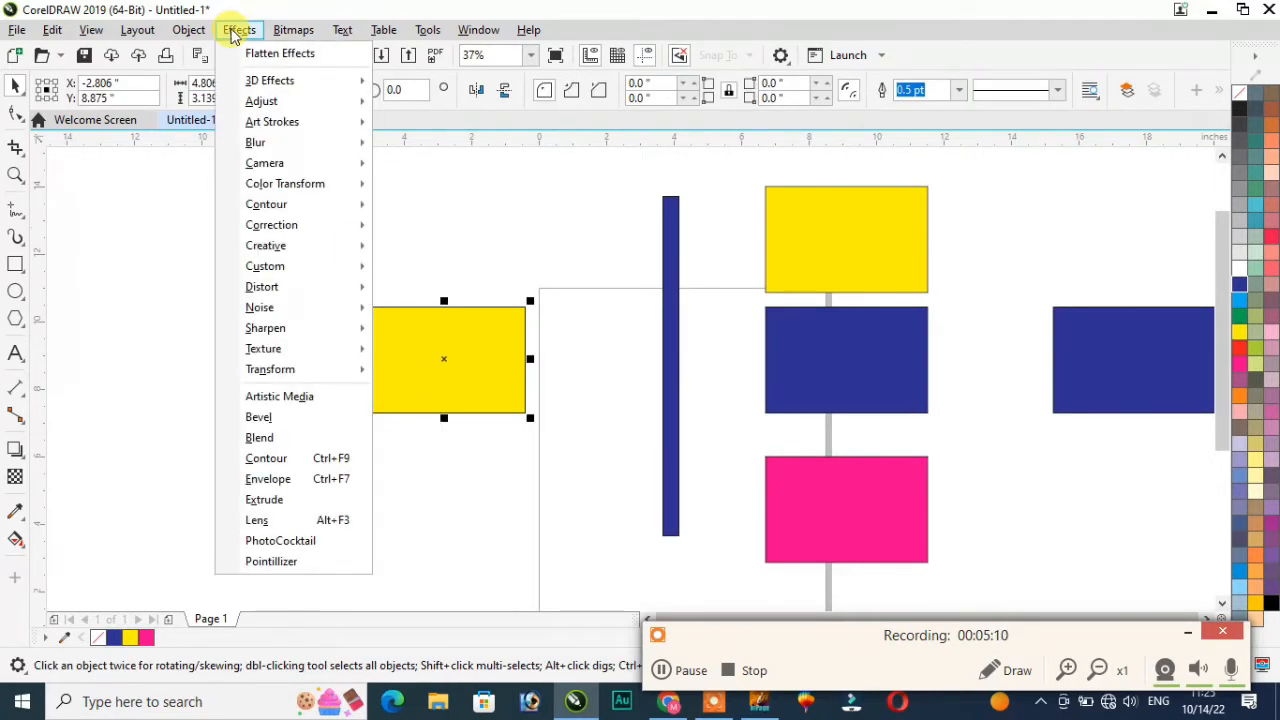
{"action": "mouse_move", "coordinate": [283, 88]}
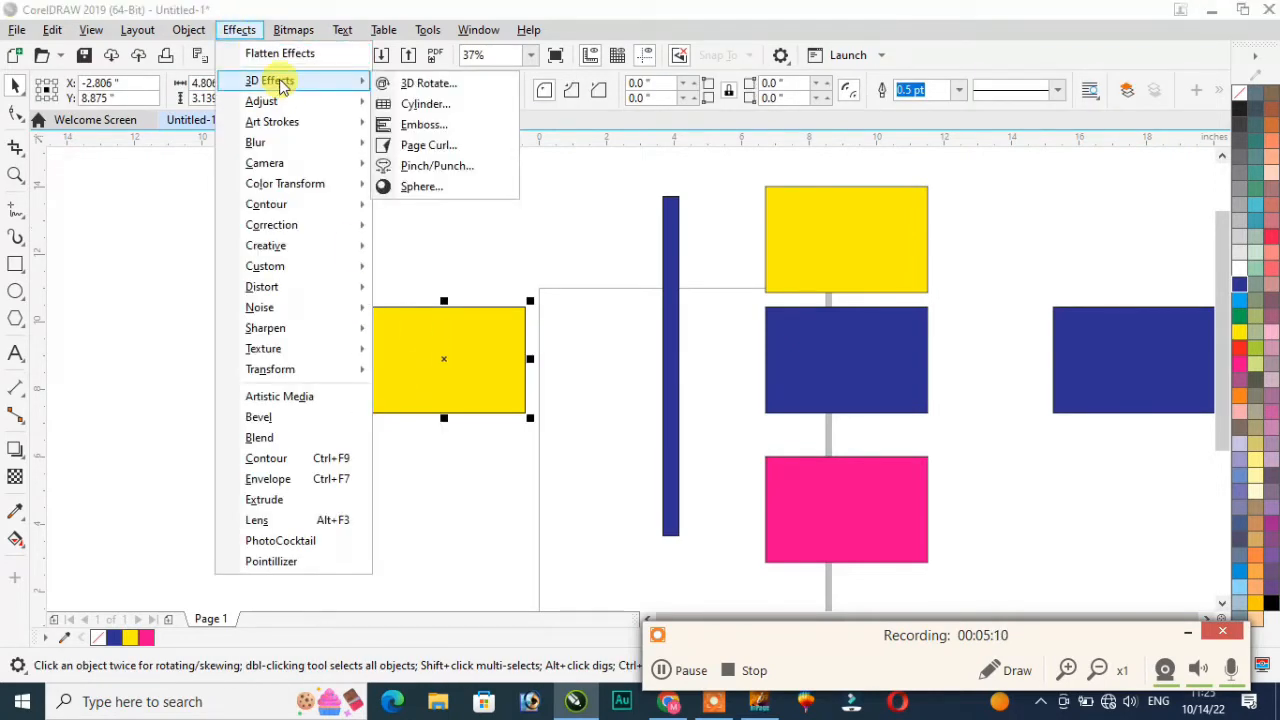
{"action": "left_click", "coordinate": [433, 86]}
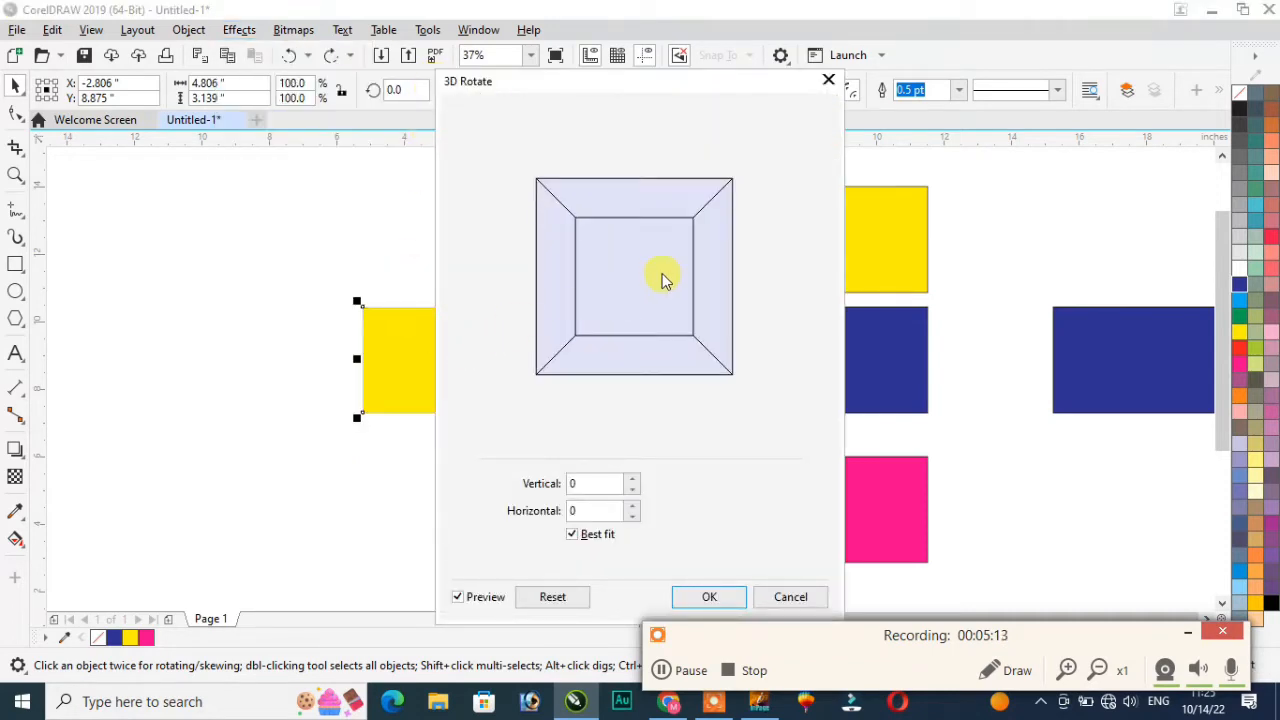
{"action": "left_click_drag", "start_coordinate": [646, 83], "coordinate": [811, 46]}
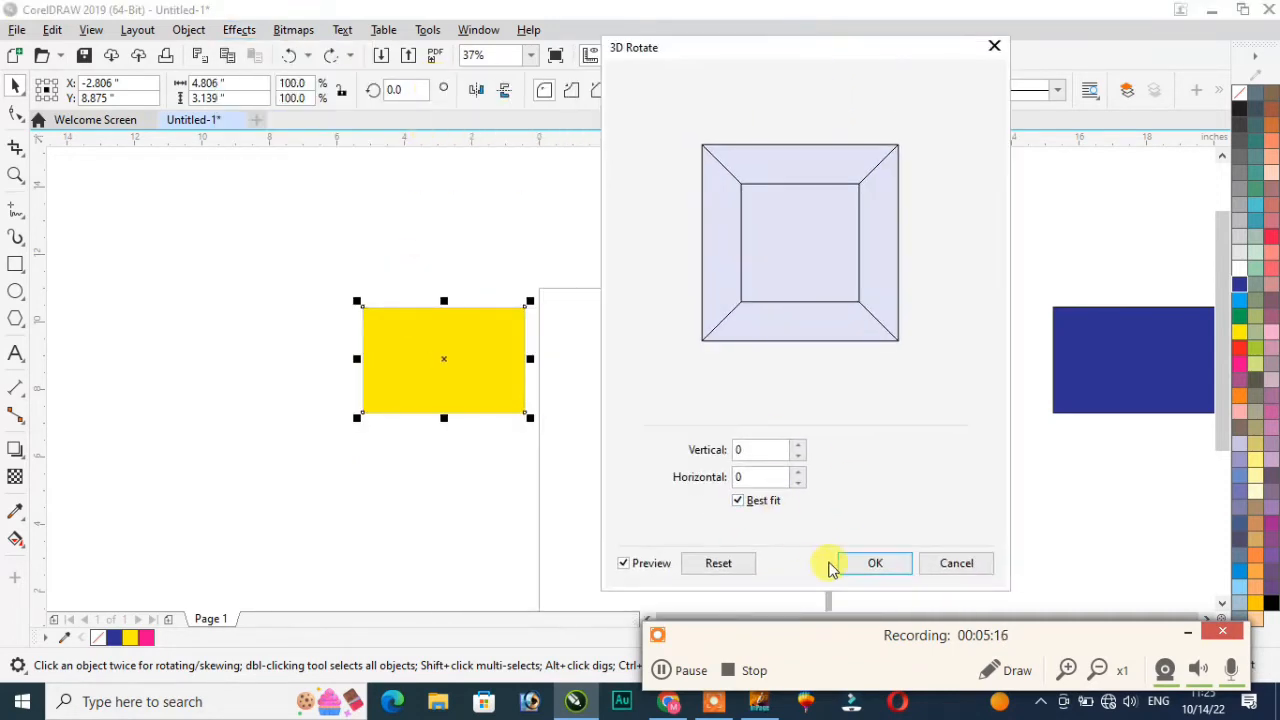
{"action": "left_click_drag", "start_coordinate": [837, 259], "coordinate": [801, 278]}
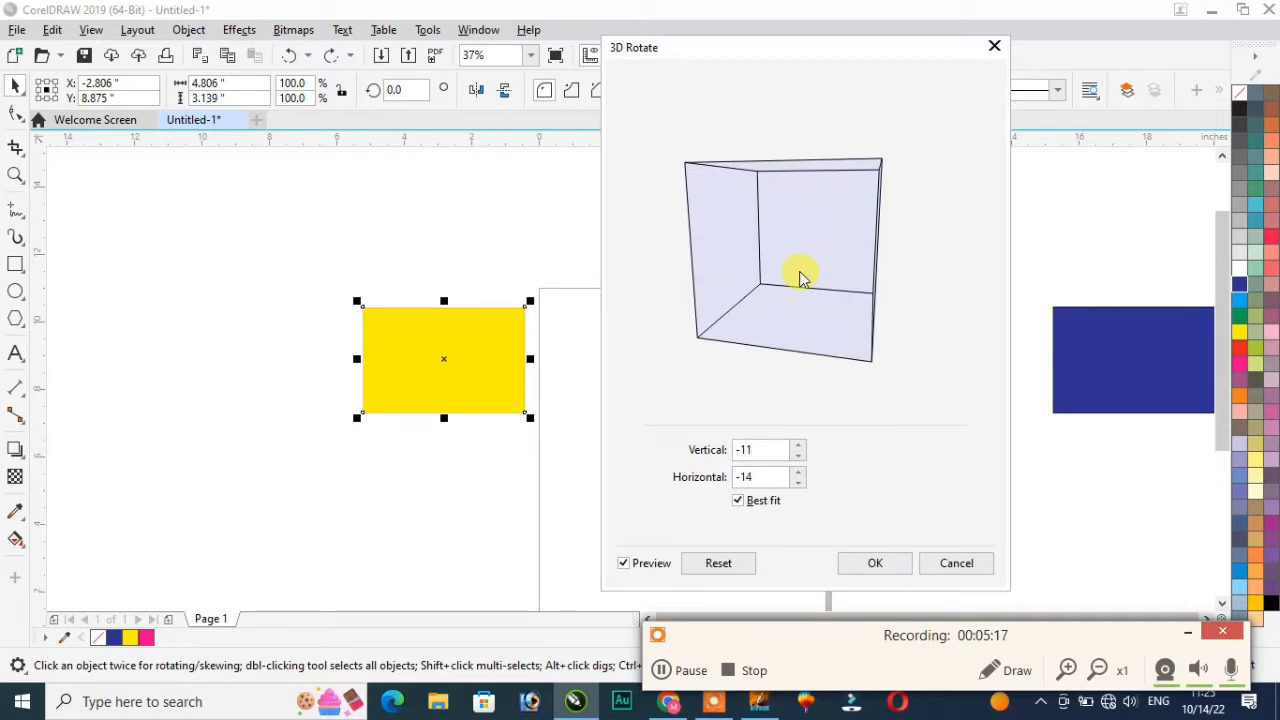
{"action": "left_click_drag", "start_coordinate": [472, 362], "coordinate": [456, 366]}
{"action": "mouse_move", "coordinate": [815, 251]}
{"action": "left_mouse_down"}
{"action": "mouse_move", "coordinate": [781, 282]}
{"action": "mouse_move", "coordinate": [818, 255]}
{"action": "mouse_move", "coordinate": [820, 233]}
{"action": "left_mouse_up"}
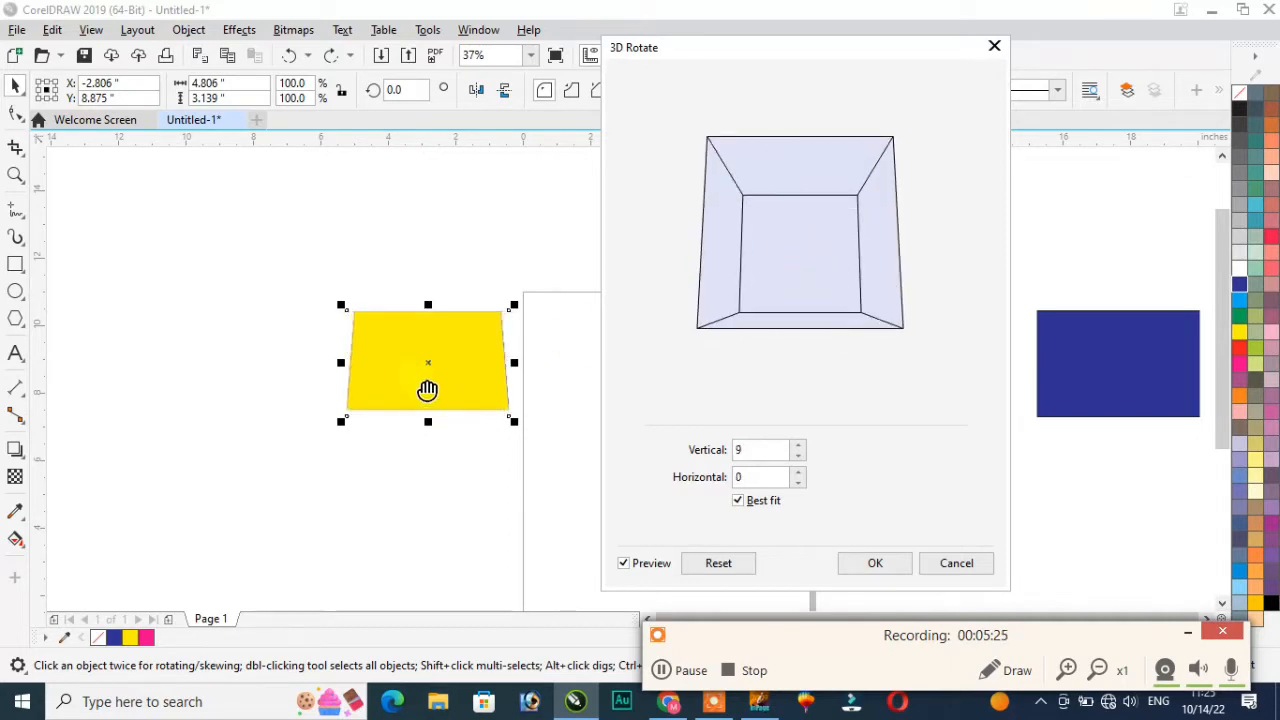
{"action": "left_click_drag", "start_coordinate": [855, 240], "coordinate": [880, 314]}
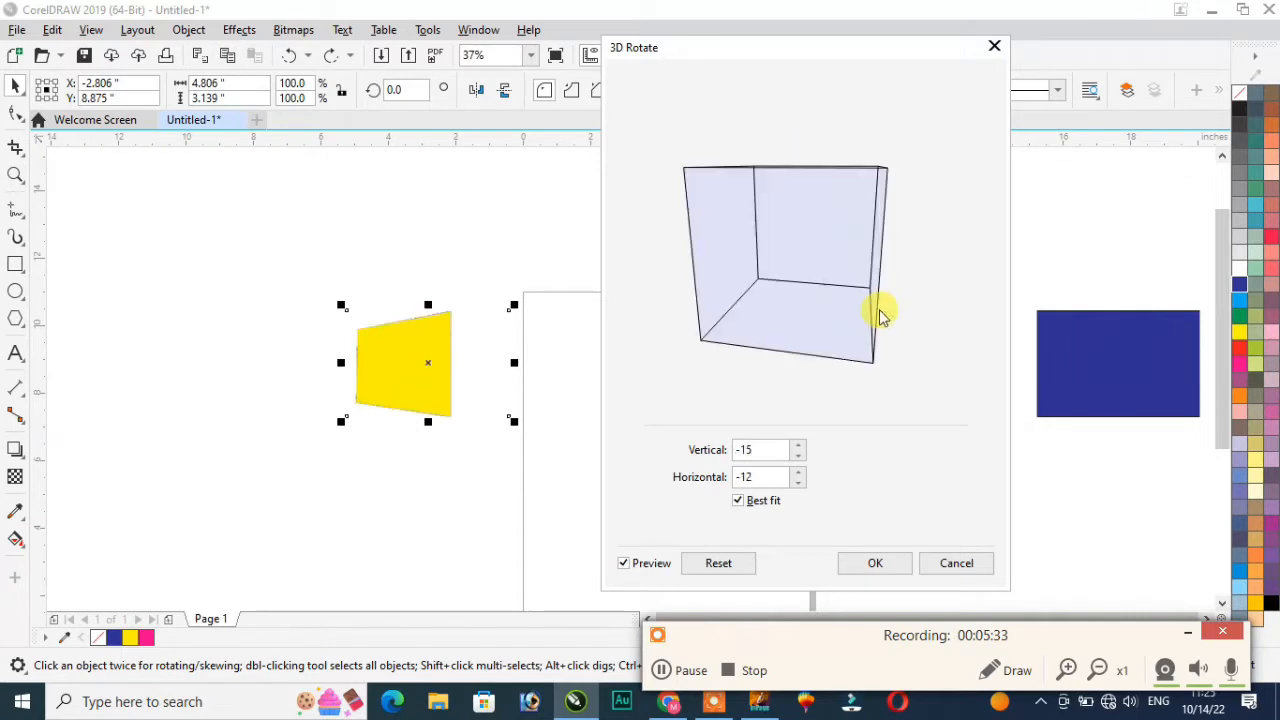
{"action": "left_click", "coordinate": [729, 565]}
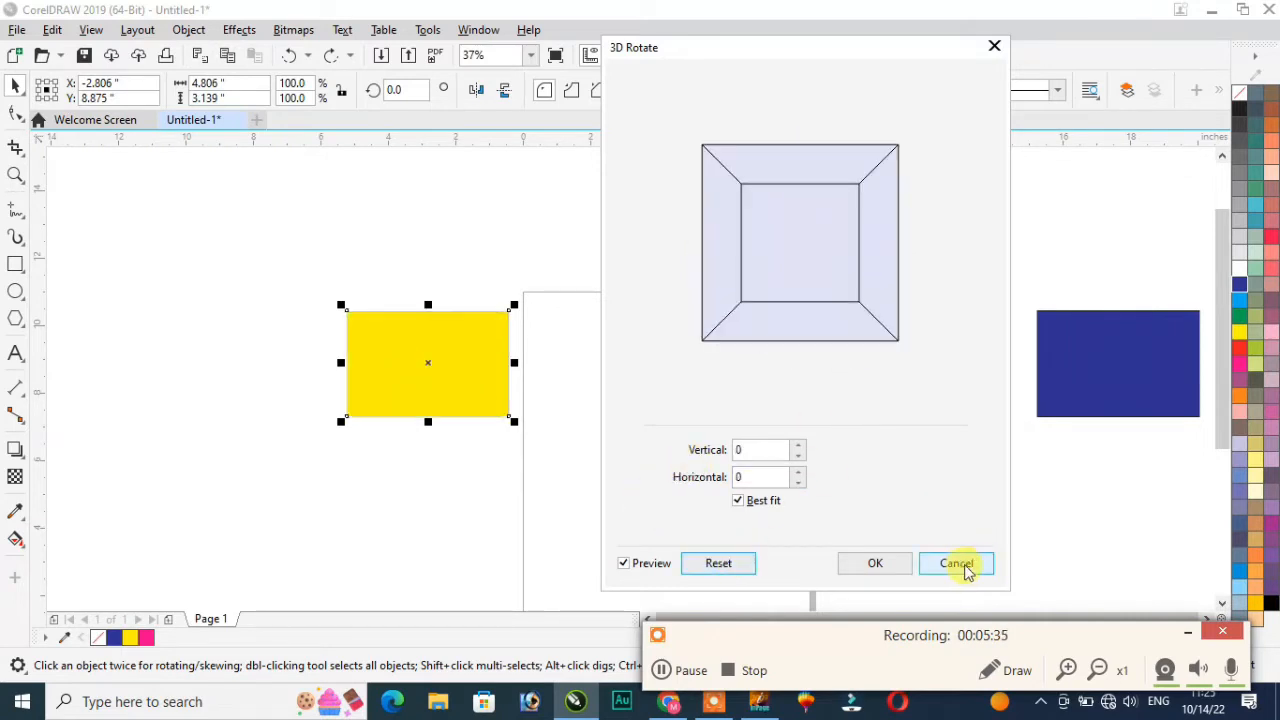
{"action": "left_click", "coordinate": [955, 563]}
{"action": "left_click", "coordinate": [239, 32]}
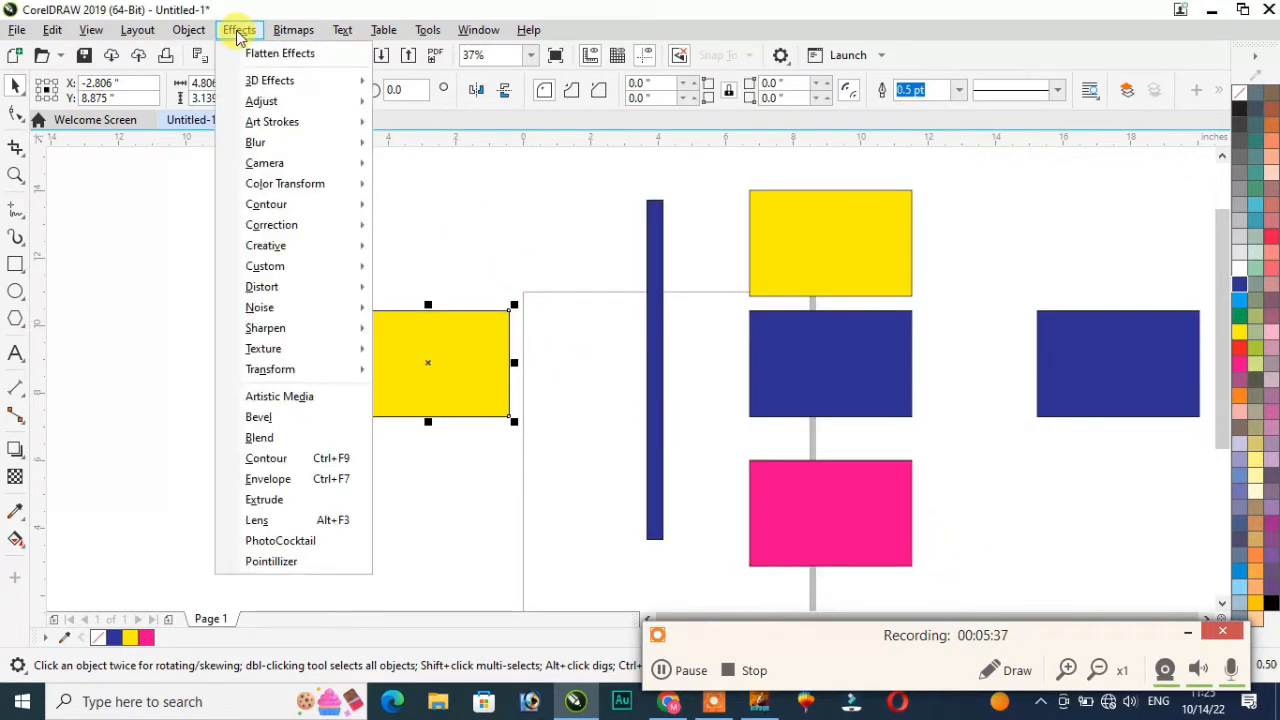
{"action": "mouse_move", "coordinate": [265, 103]}
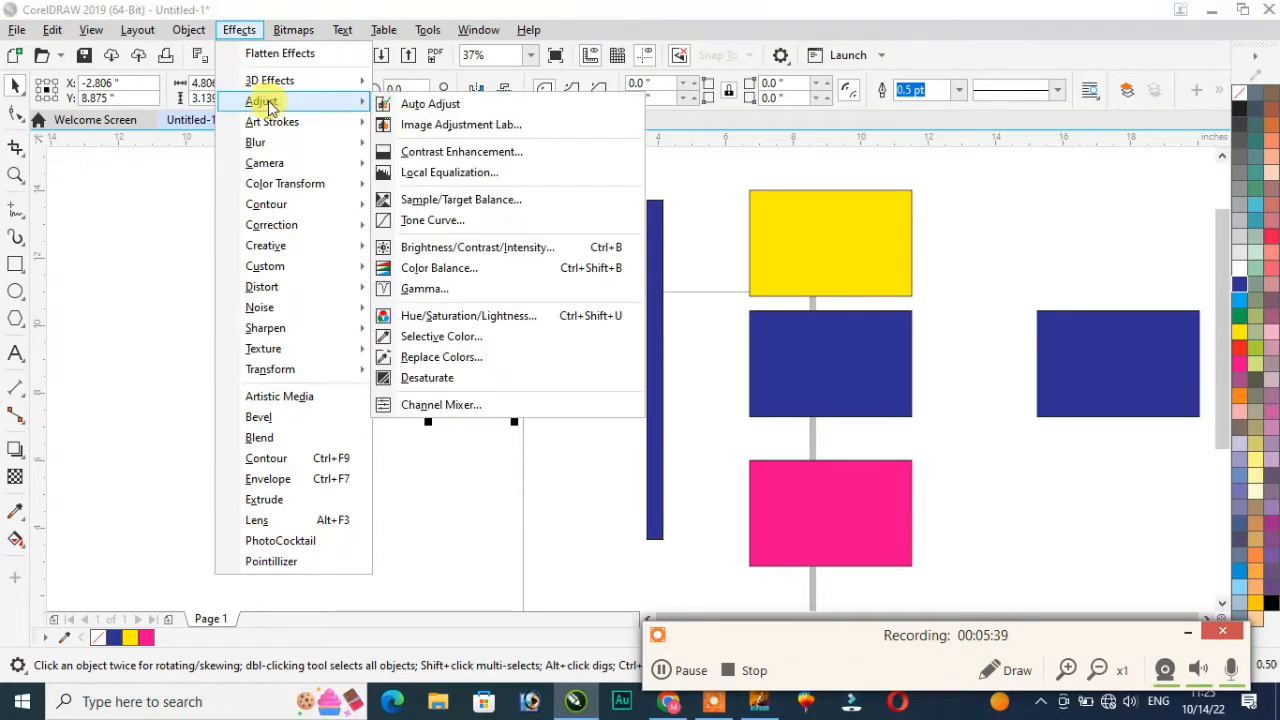
{"action": "left_click", "coordinate": [463, 125]}
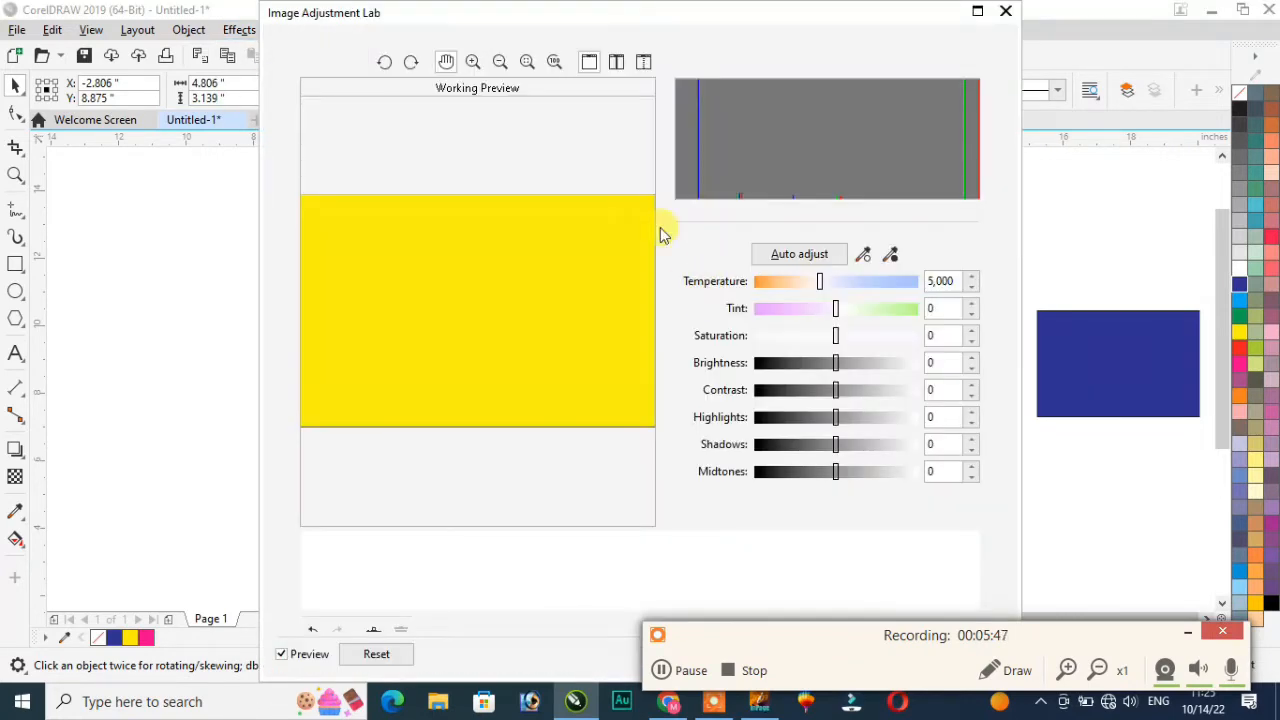
{"action": "left_click_drag", "start_coordinate": [614, 23], "coordinate": [826, 23]}
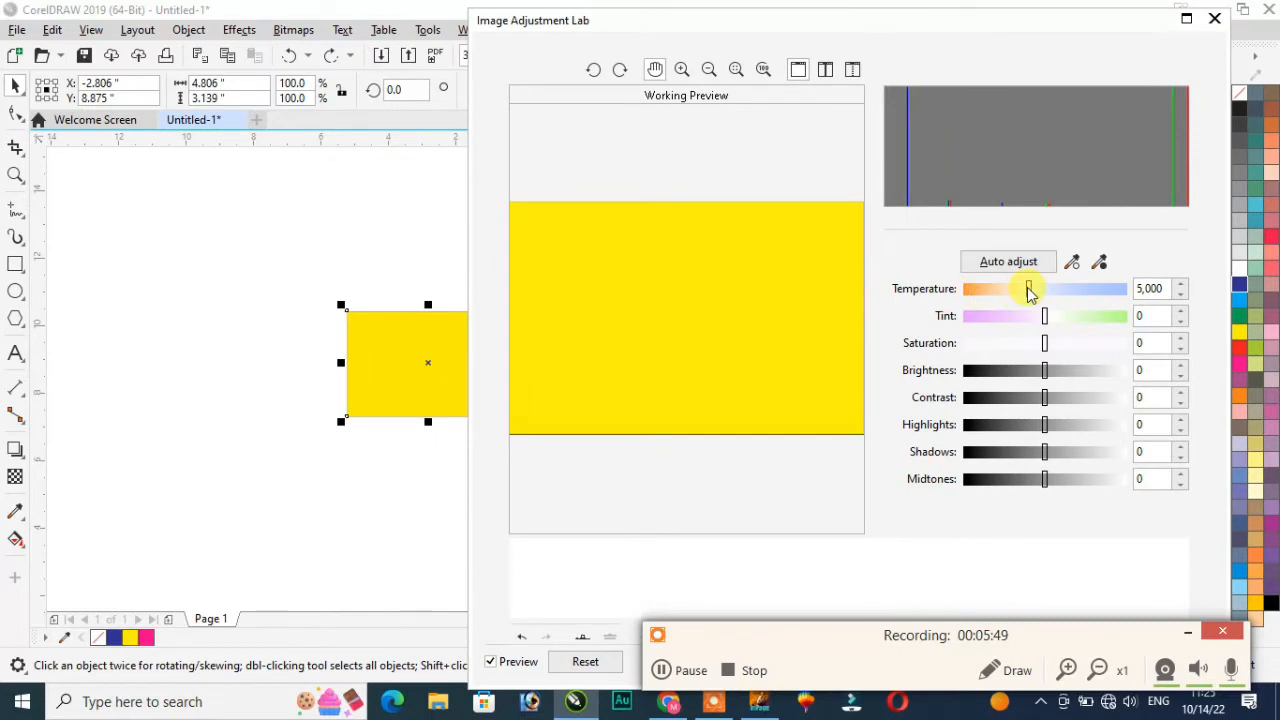
{"action": "left_click_drag", "start_coordinate": [1030, 290], "coordinate": [988, 290]}
{"action": "left_click_drag", "start_coordinate": [1068, 320], "coordinate": [1089, 320]}
{"action": "left_click_drag", "start_coordinate": [1018, 347], "coordinate": [1075, 371]}
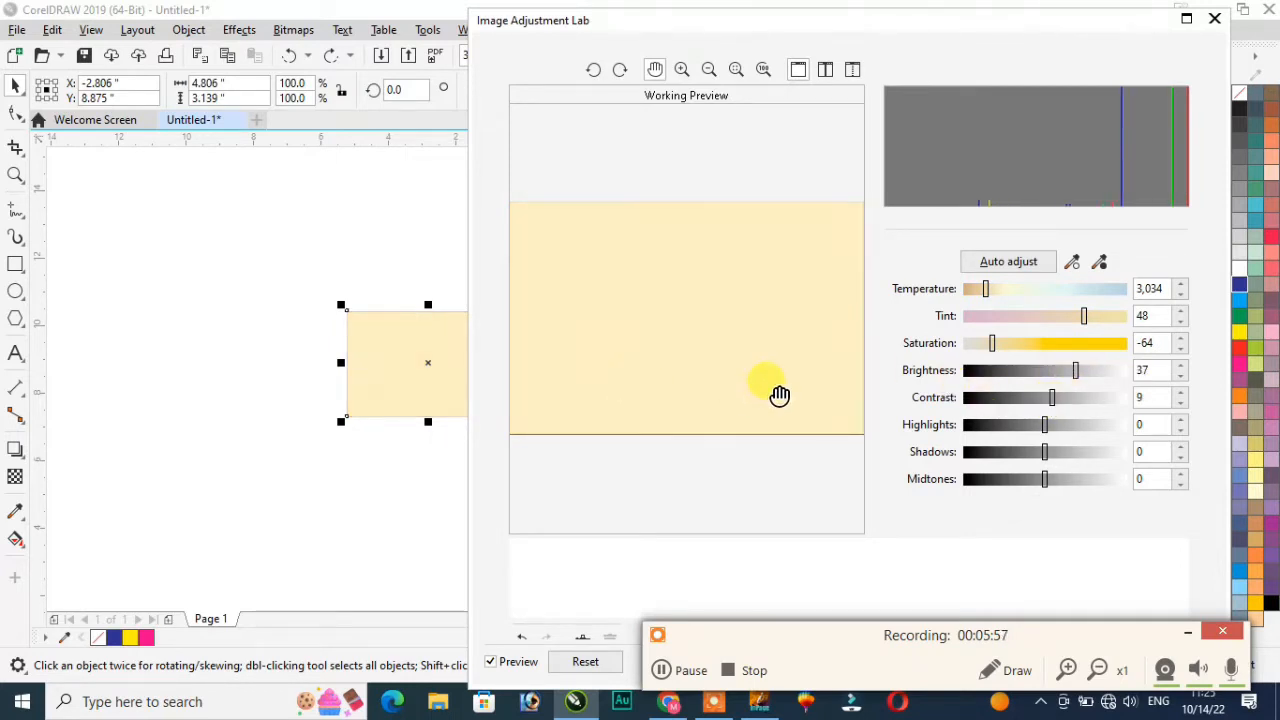
{"action": "left_click", "coordinate": [586, 665]}
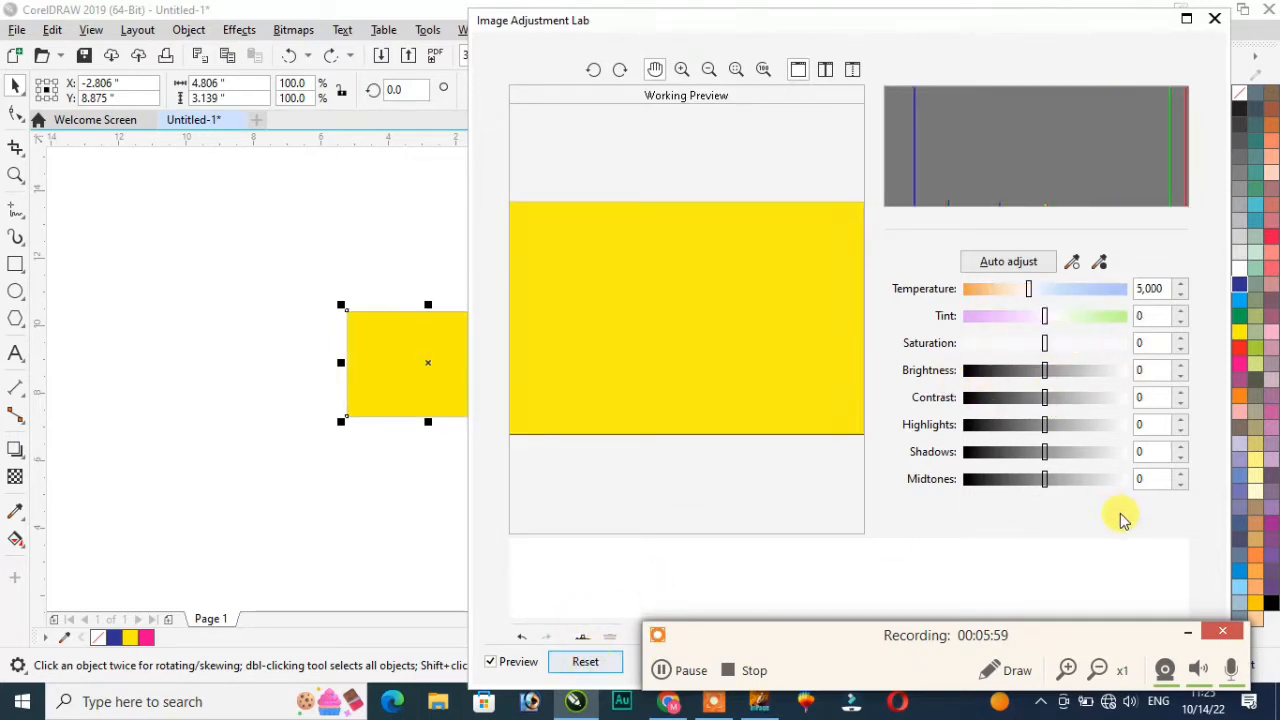
{"action": "left_click", "coordinate": [1224, 24]}
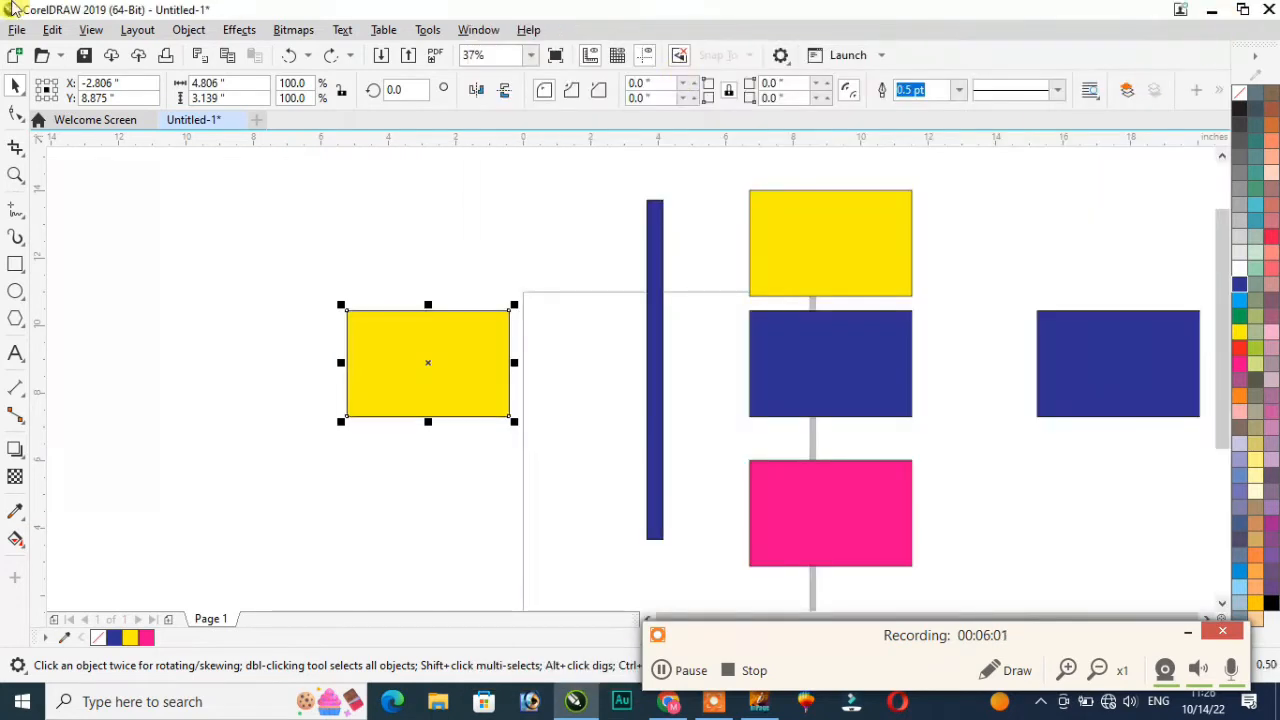
Step: Try the Charcoal art stroke at size 7 and edge 5, then reset and cancel it
{"action": "left_click", "coordinate": [240, 30]}
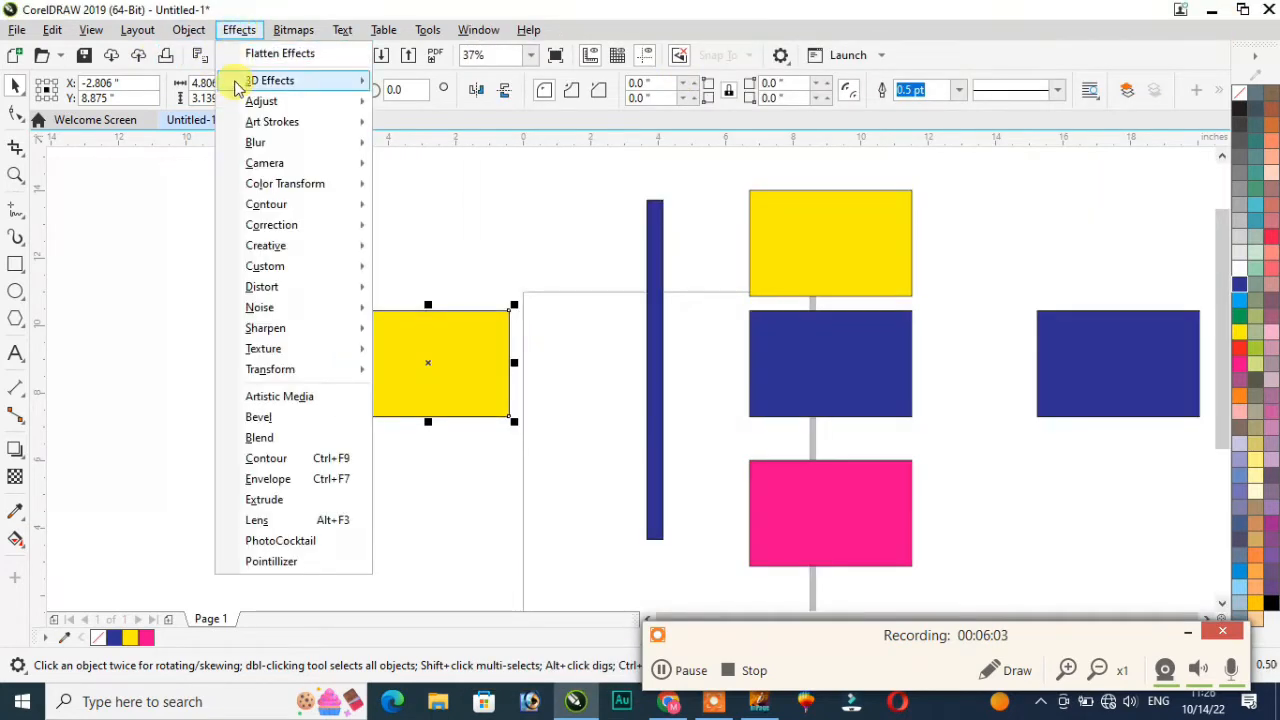
{"action": "mouse_move", "coordinate": [268, 126]}
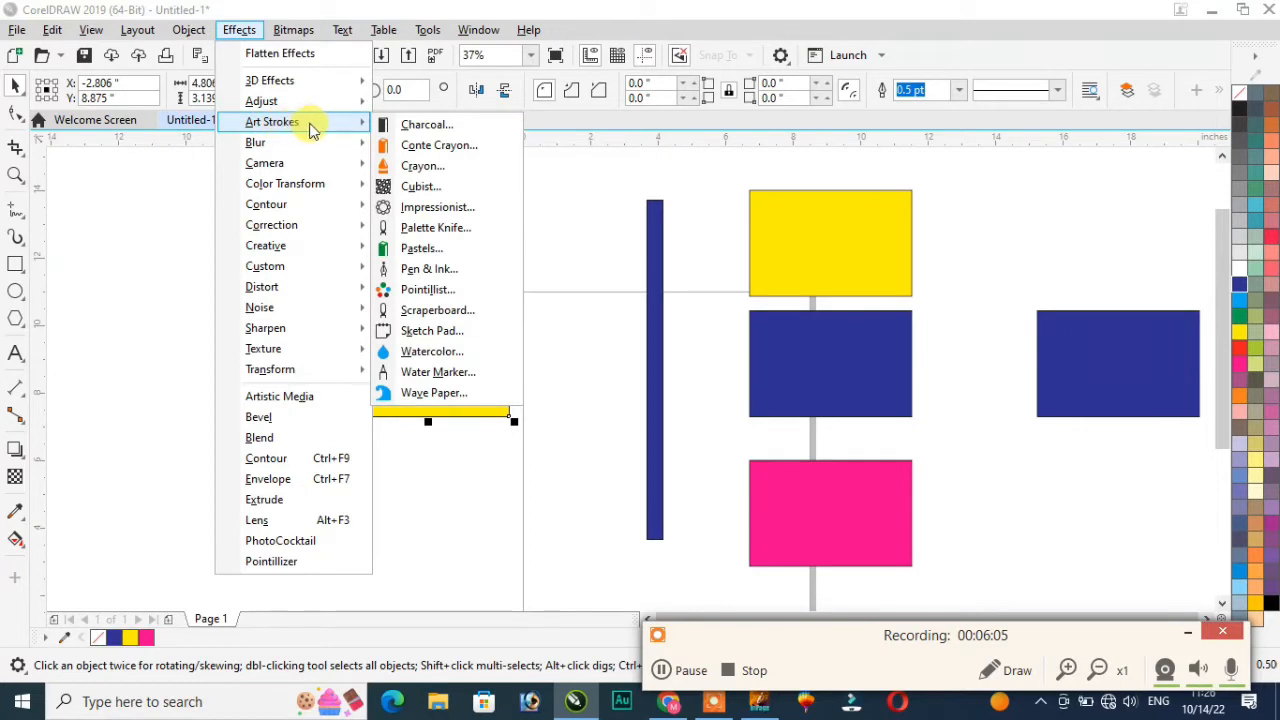
{"action": "left_click", "coordinate": [440, 128]}
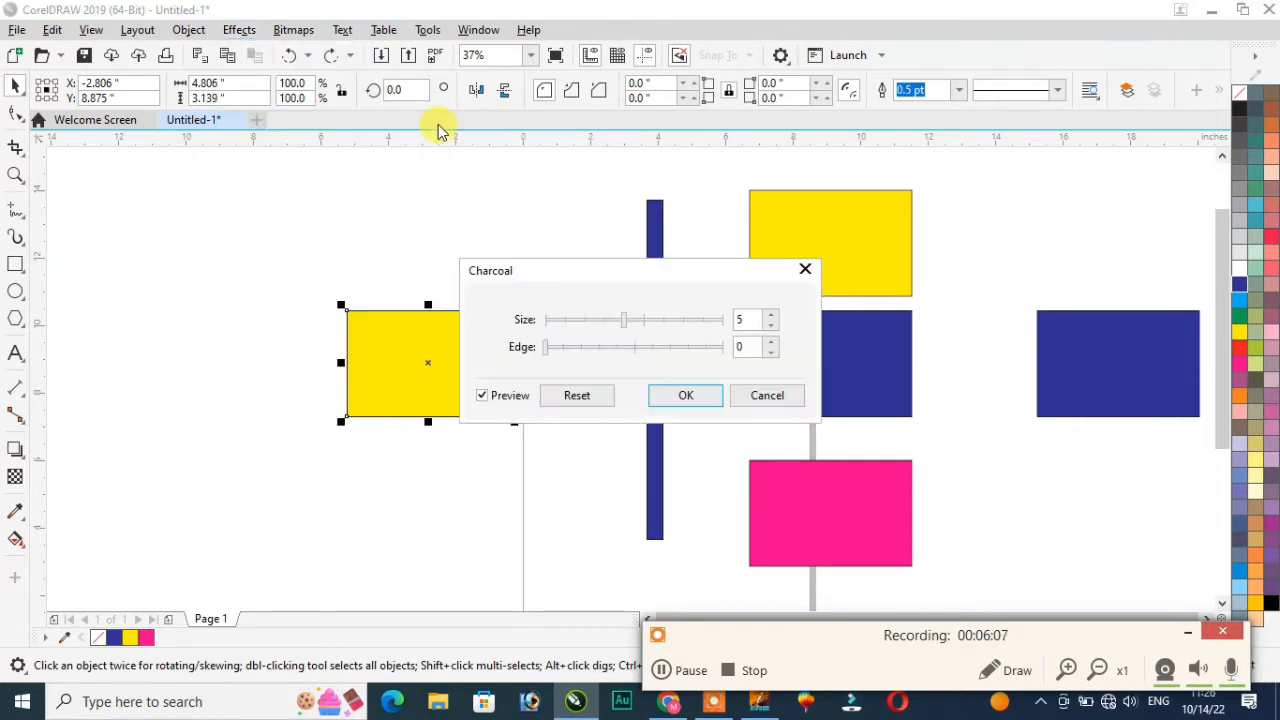
{"action": "left_click_drag", "start_coordinate": [624, 325], "coordinate": [661, 318]}
{"action": "left_click_drag", "start_coordinate": [546, 346], "coordinate": [634, 347]}
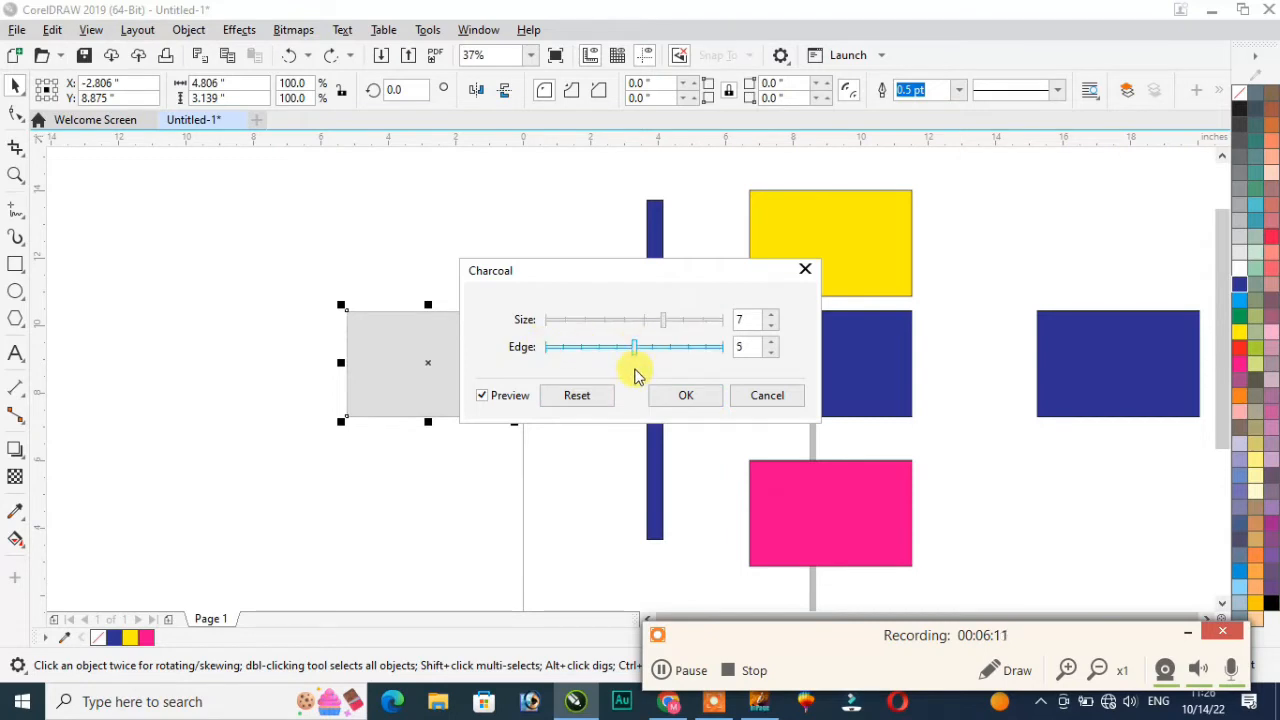
{"action": "left_click", "coordinate": [586, 400]}
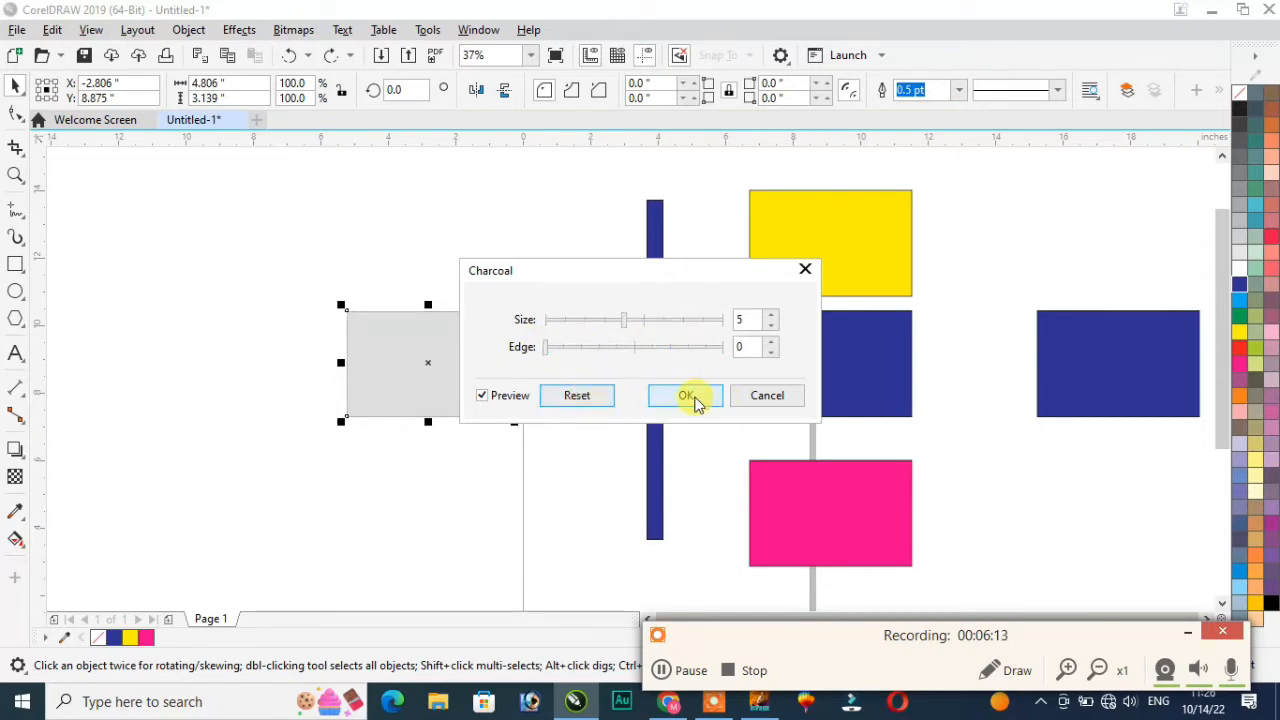
{"action": "left_click", "coordinate": [766, 396]}
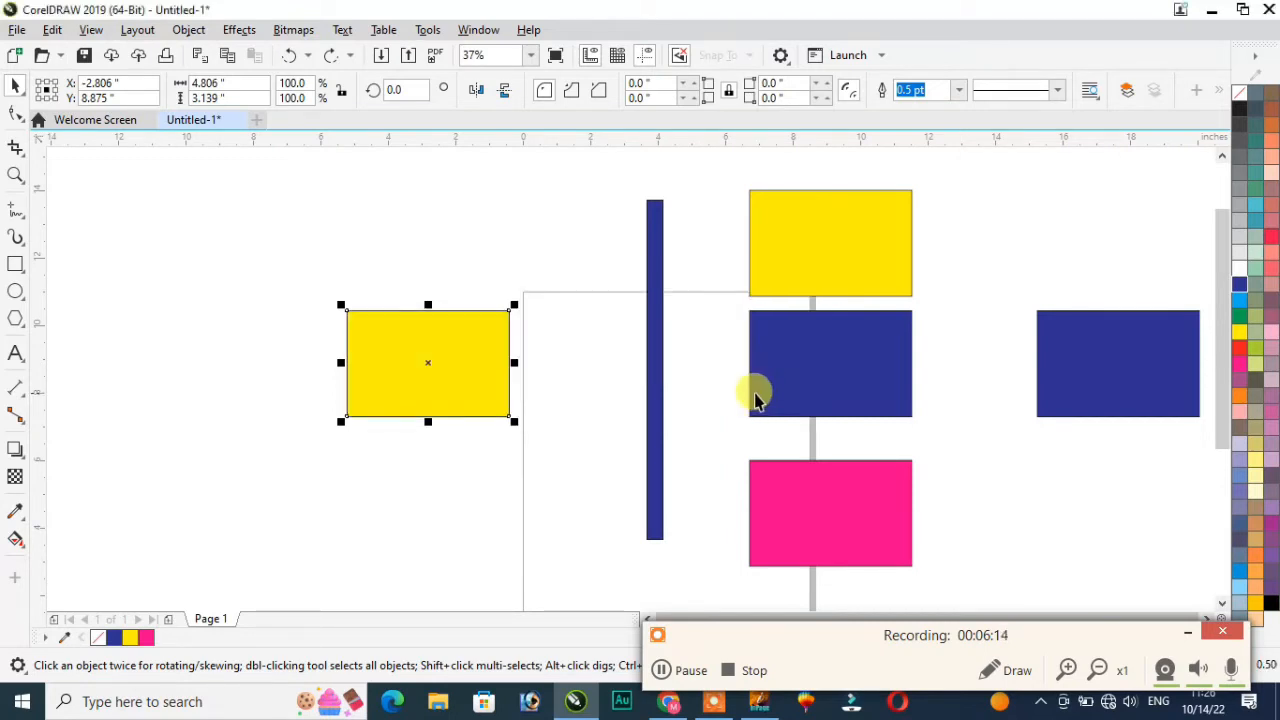
Step: Zoom in on the yellow rectangle's top-right corner
{"action": "left_click", "coordinate": [239, 31]}
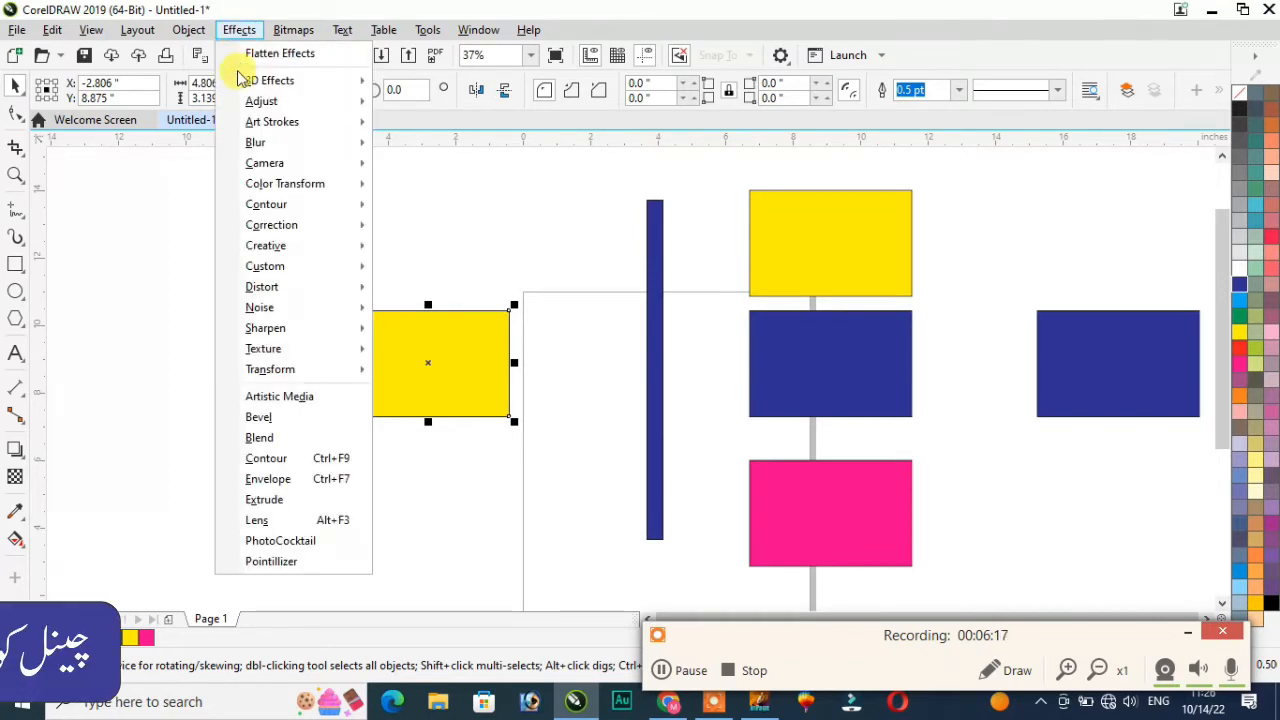
{"action": "mouse_move", "coordinate": [254, 146]}
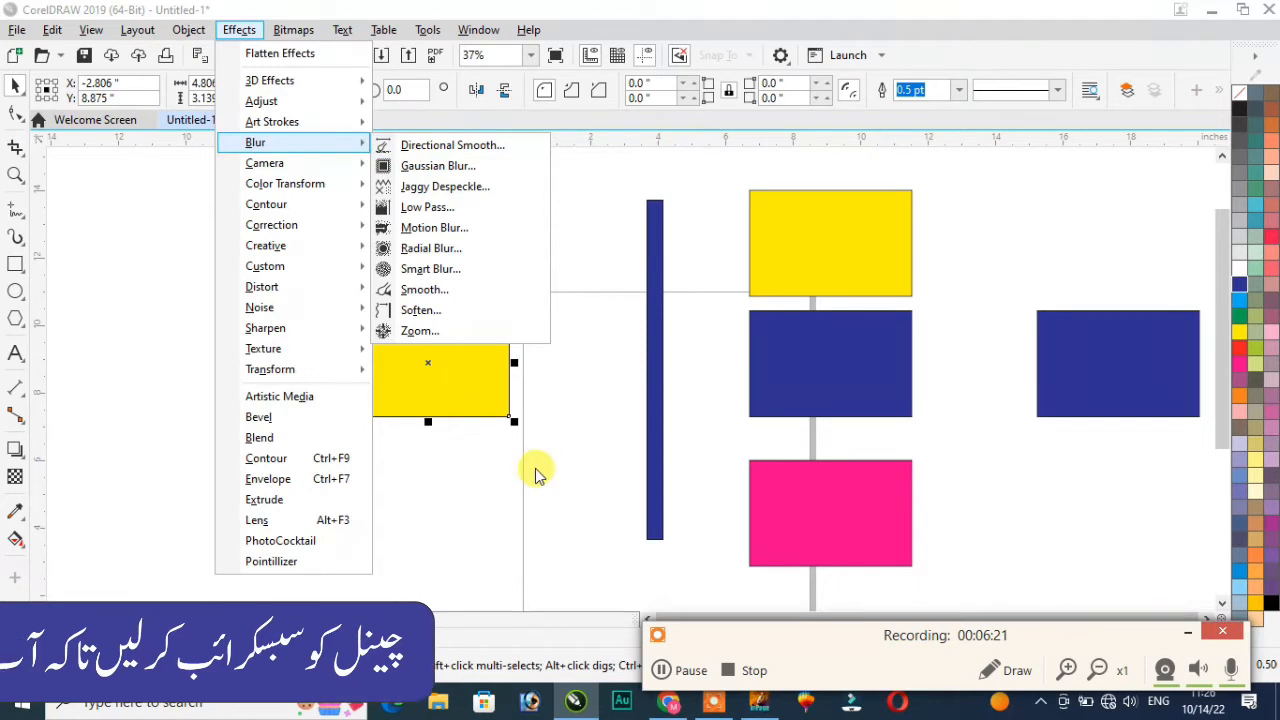
{"action": "left_click", "coordinate": [494, 334]}
{"action": "scroll", "coordinate": [495, 331], "scroll_direction": "up", "scroll_amount": 6}
{"action": "scroll", "coordinate": [500, 320], "scroll_direction": "down", "scroll_amount": 3}
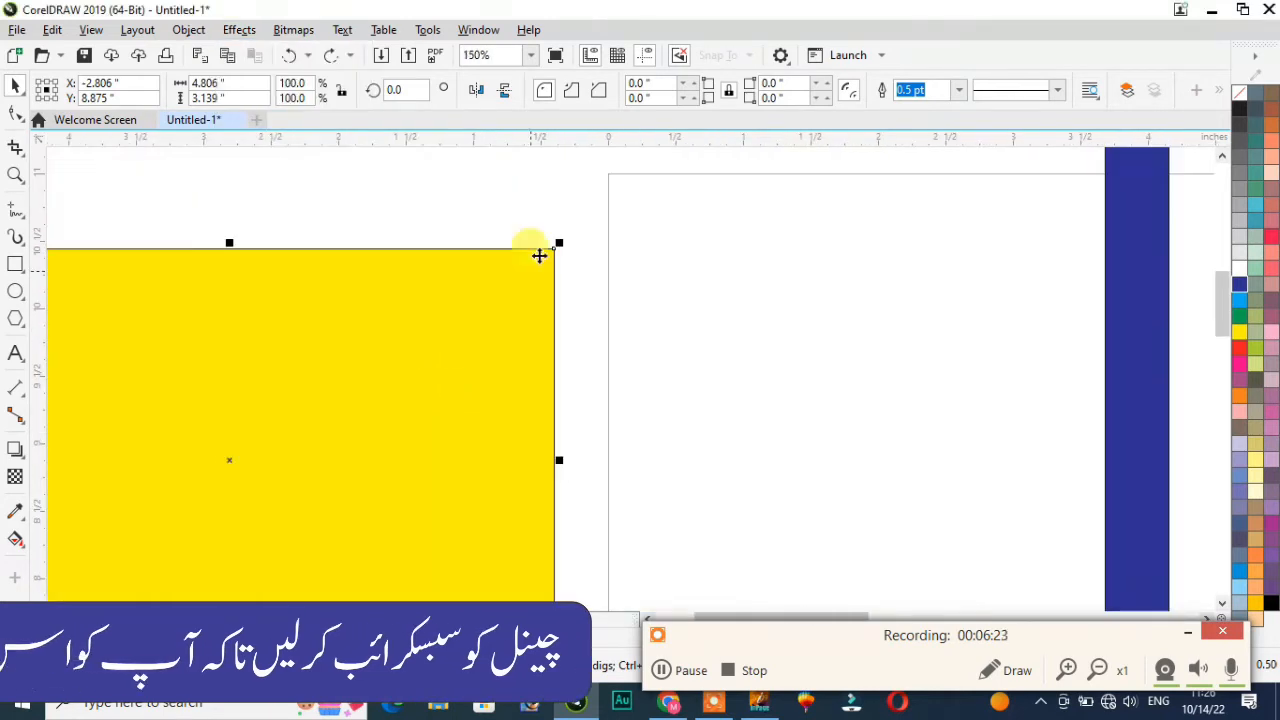
{"action": "scroll", "coordinate": [551, 226], "scroll_direction": "up", "scroll_amount": 3}
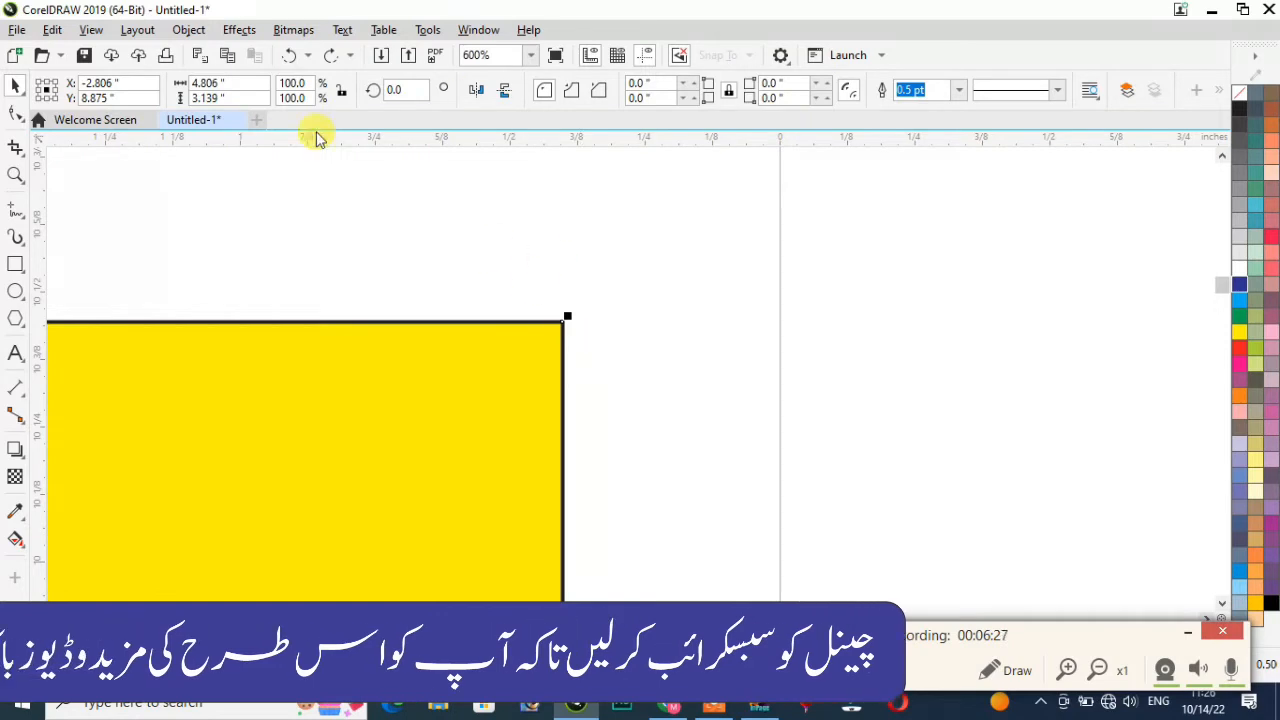
{"action": "left_click", "coordinate": [236, 30]}
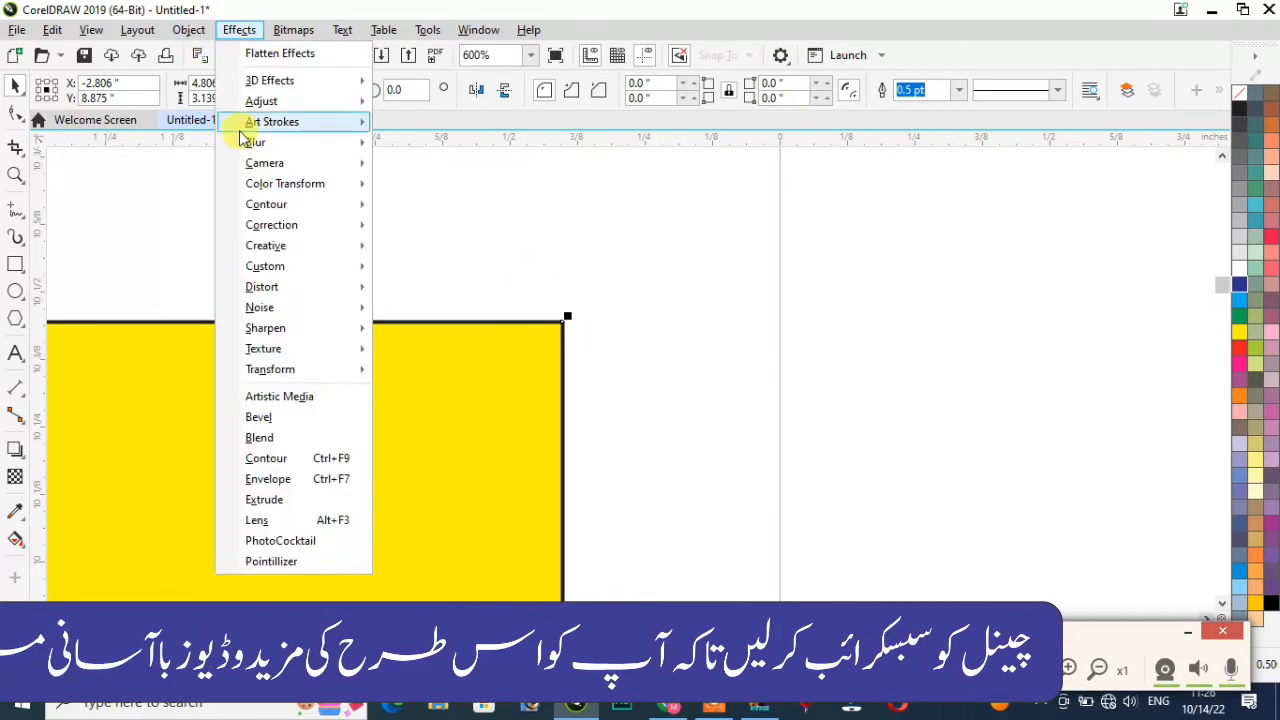
{"action": "mouse_move", "coordinate": [255, 143]}
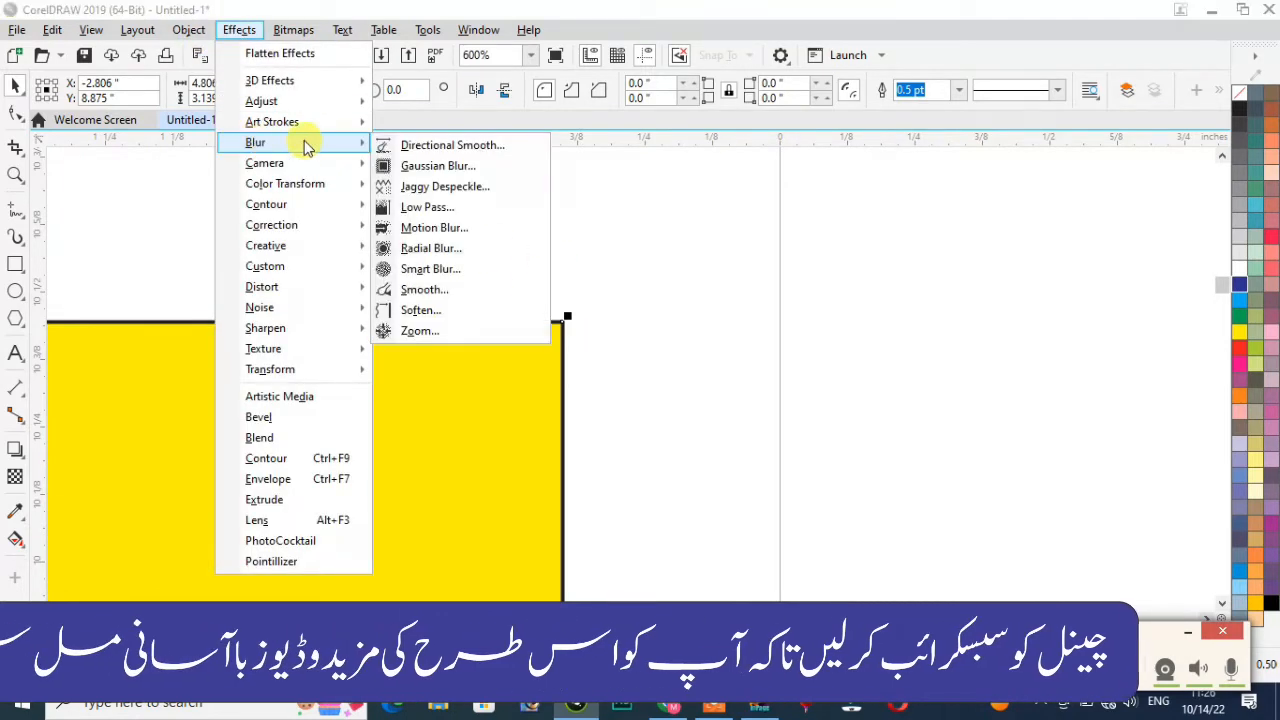
{"action": "left_click", "coordinate": [425, 166]}
{"action": "left_click_drag", "start_coordinate": [655, 285], "coordinate": [837, 141]}
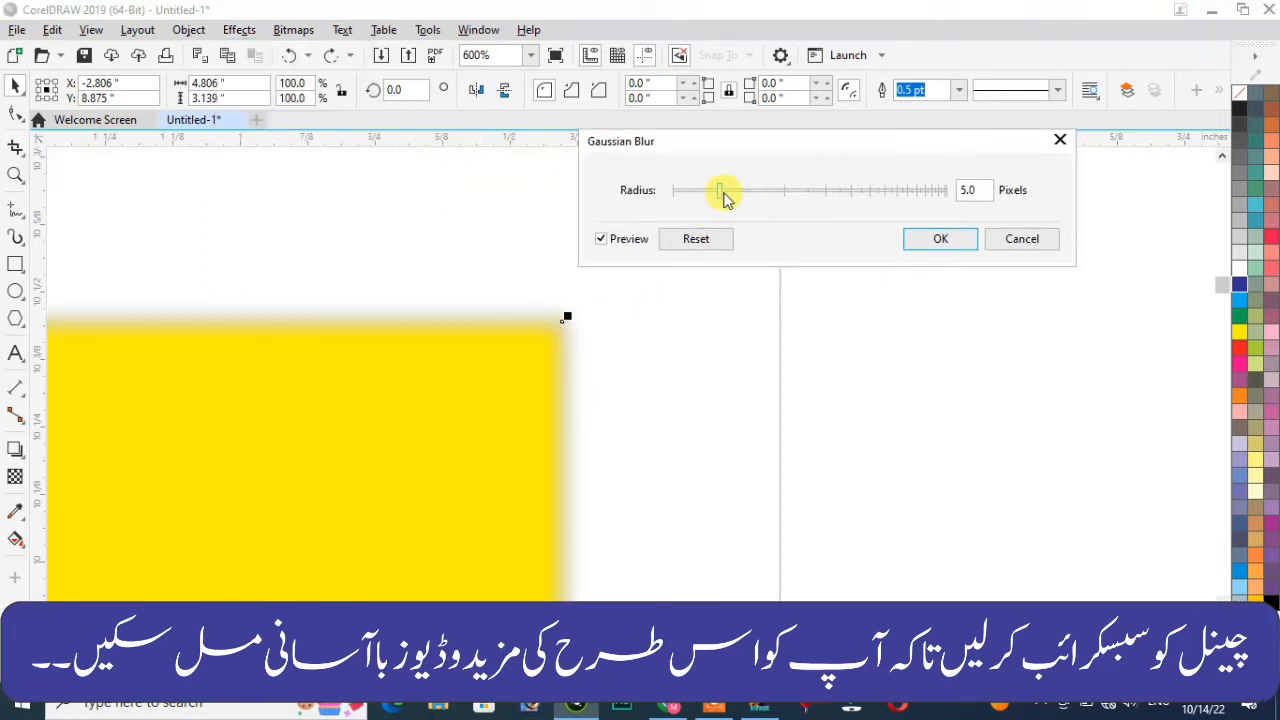
{"action": "mouse_move", "coordinate": [720, 192]}
{"action": "left_mouse_down"}
{"action": "mouse_move", "coordinate": [803, 191]}
{"action": "mouse_move", "coordinate": [721, 190]}
{"action": "left_mouse_up"}
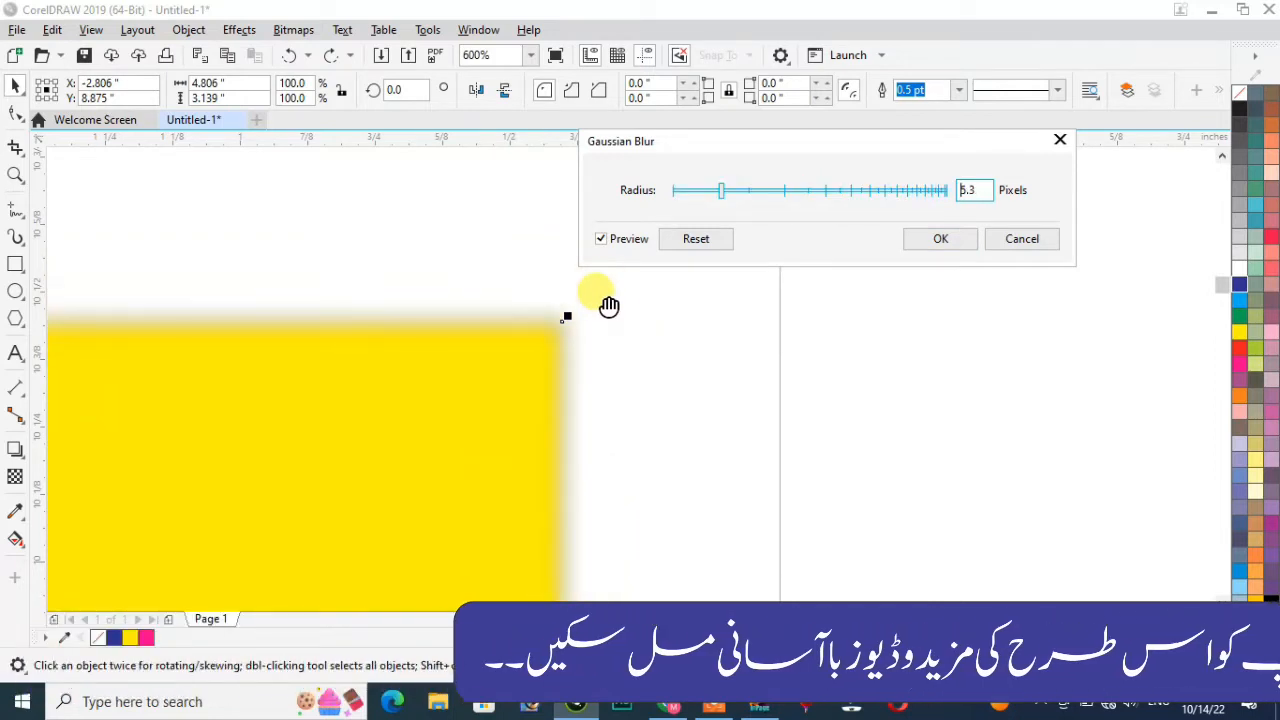
{"action": "left_click", "coordinate": [932, 236]}
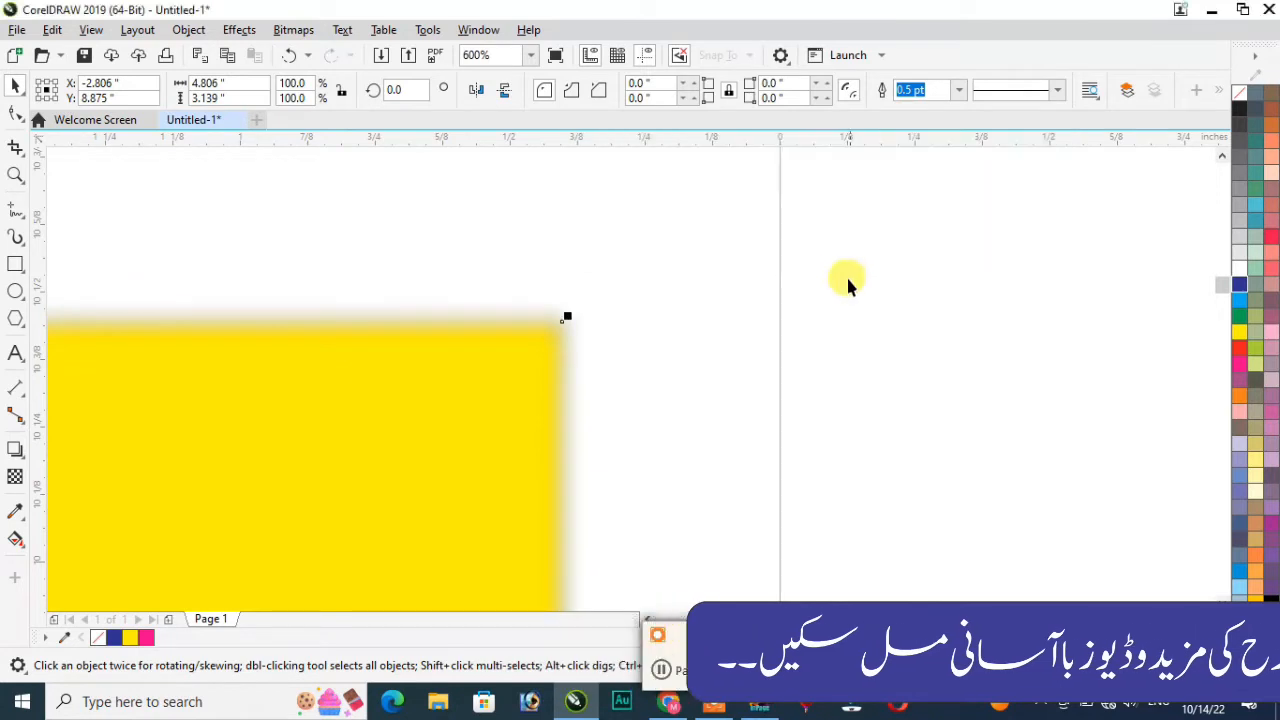
{"action": "key", "text": "ctrl+z"}
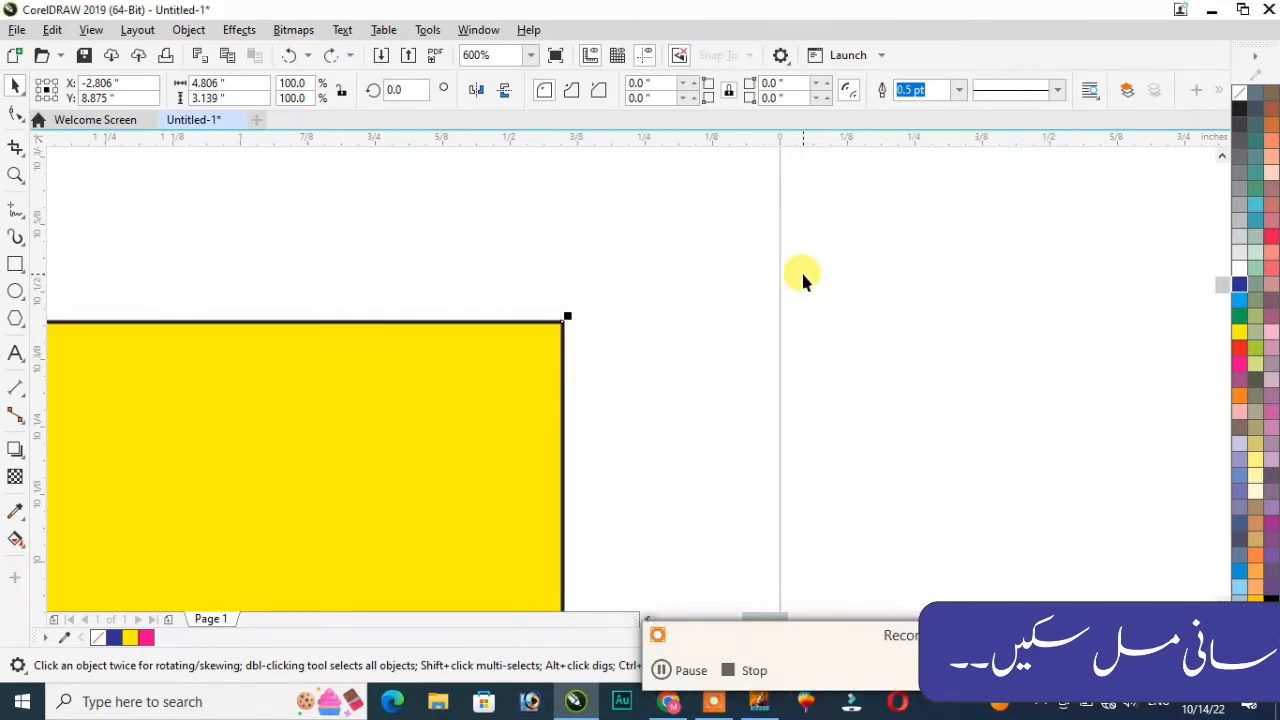
{"action": "left_click", "coordinate": [232, 31]}
{"action": "mouse_move", "coordinate": [270, 170]}
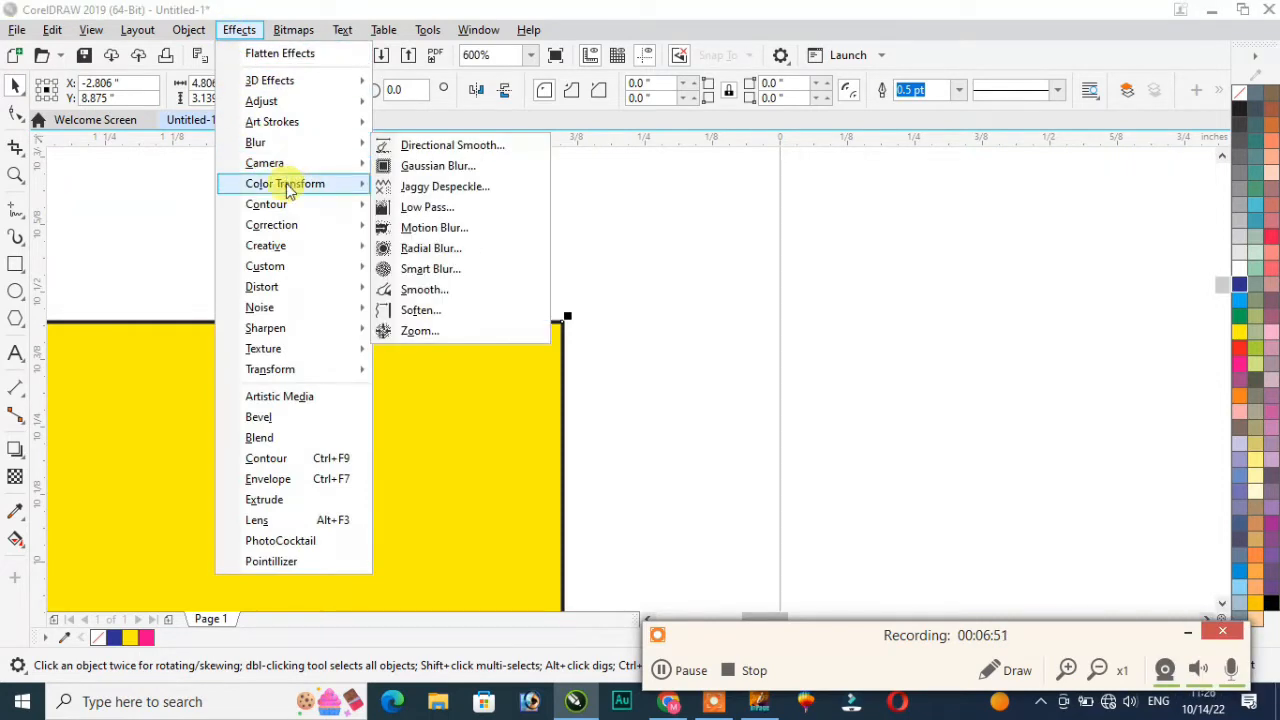
{"action": "mouse_move", "coordinate": [286, 207]}
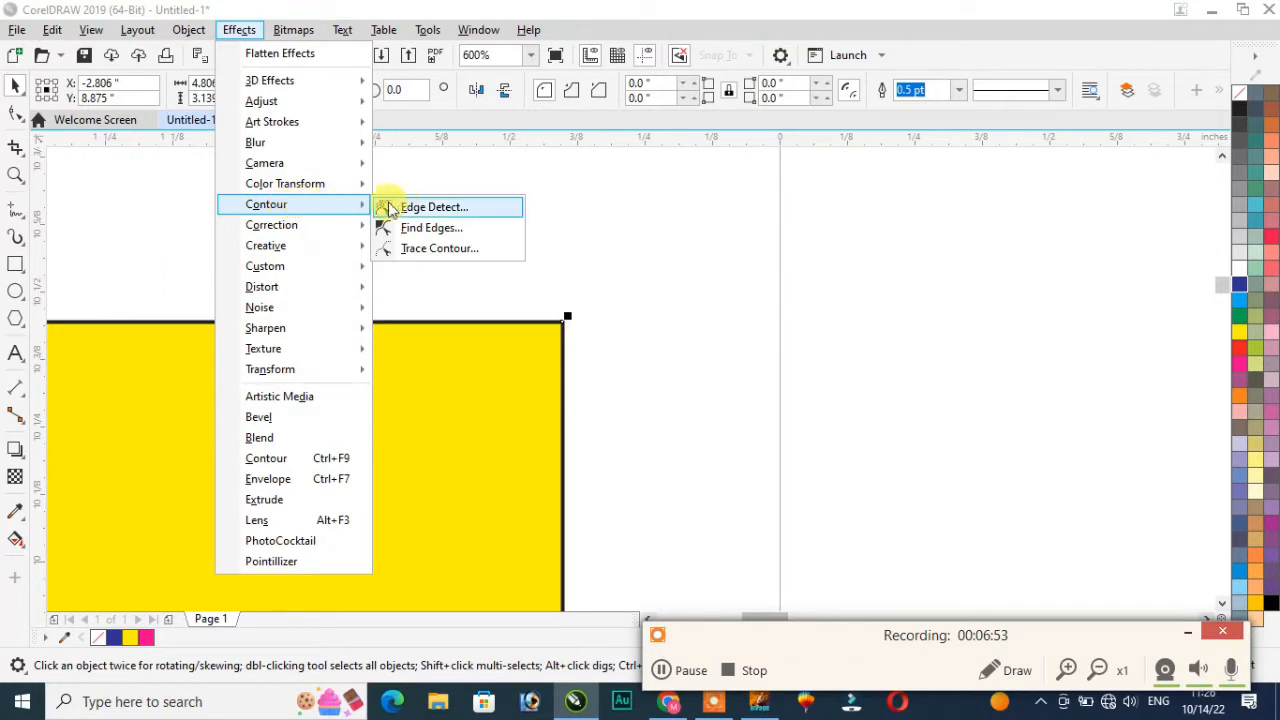
{"action": "left_click", "coordinate": [424, 210]}
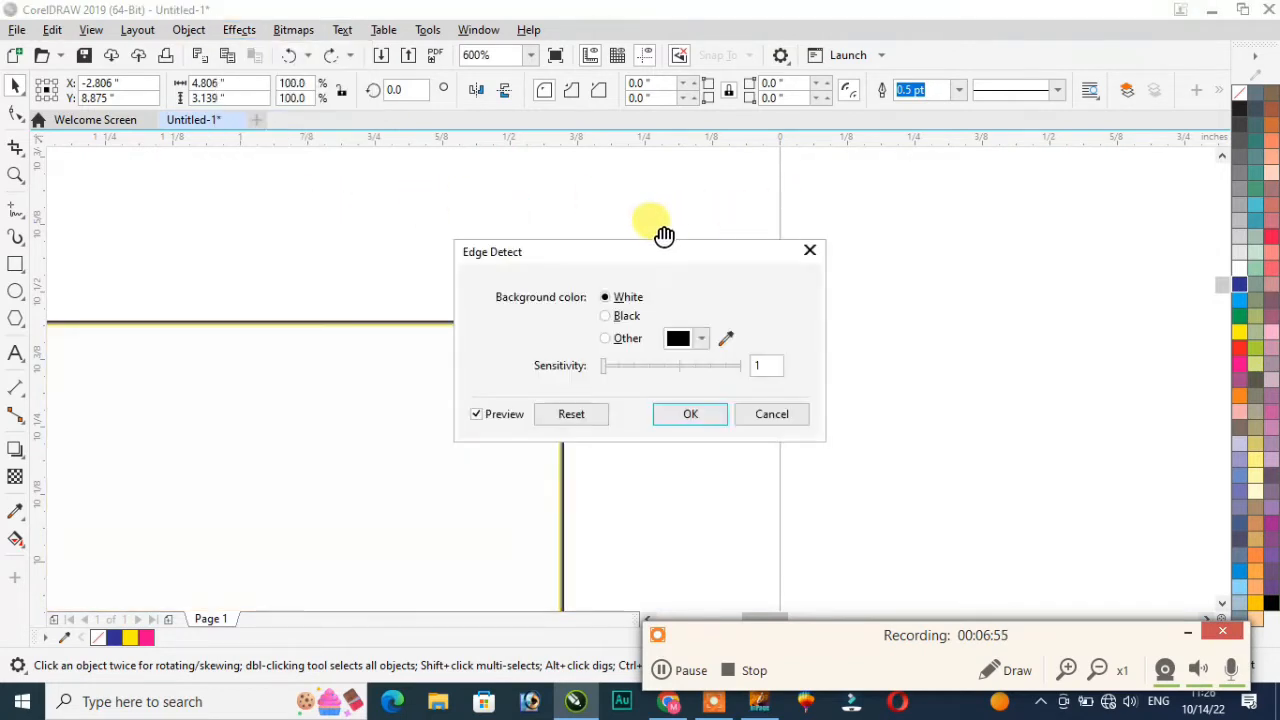
{"action": "left_click_drag", "start_coordinate": [657, 249], "coordinate": [800, 140]}
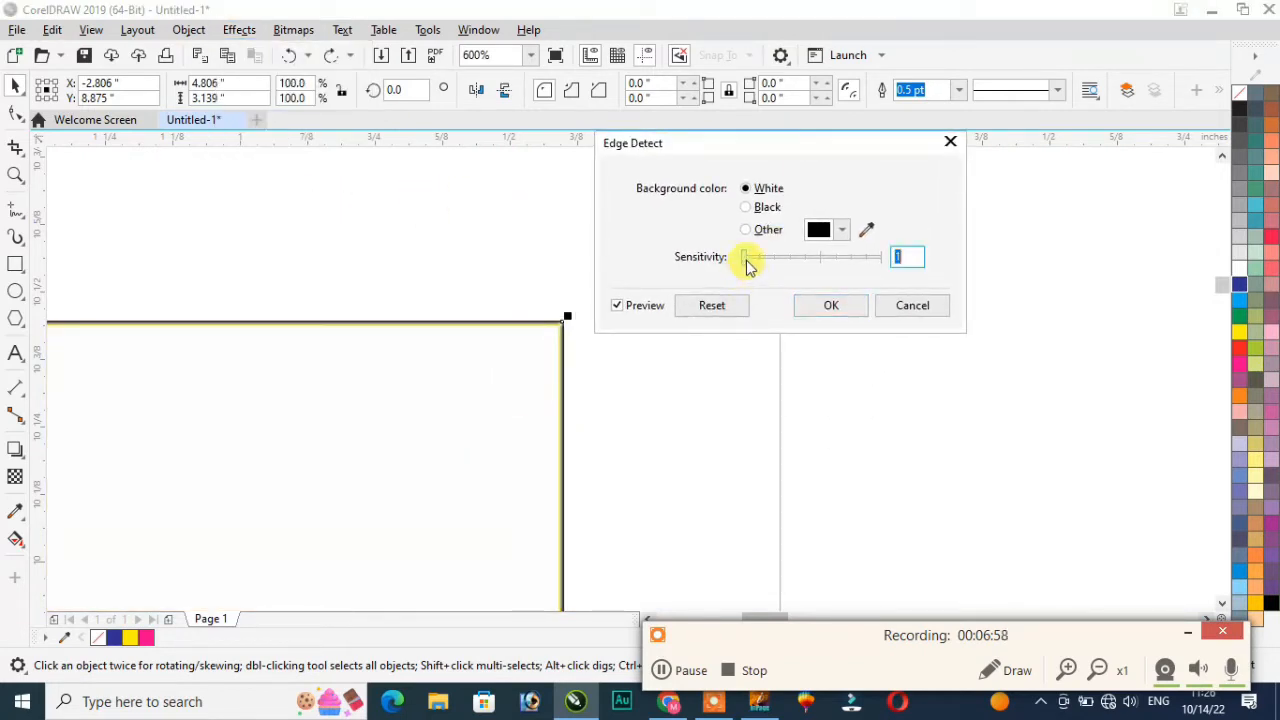
{"action": "left_click_drag", "start_coordinate": [800, 260], "coordinate": [796, 260]}
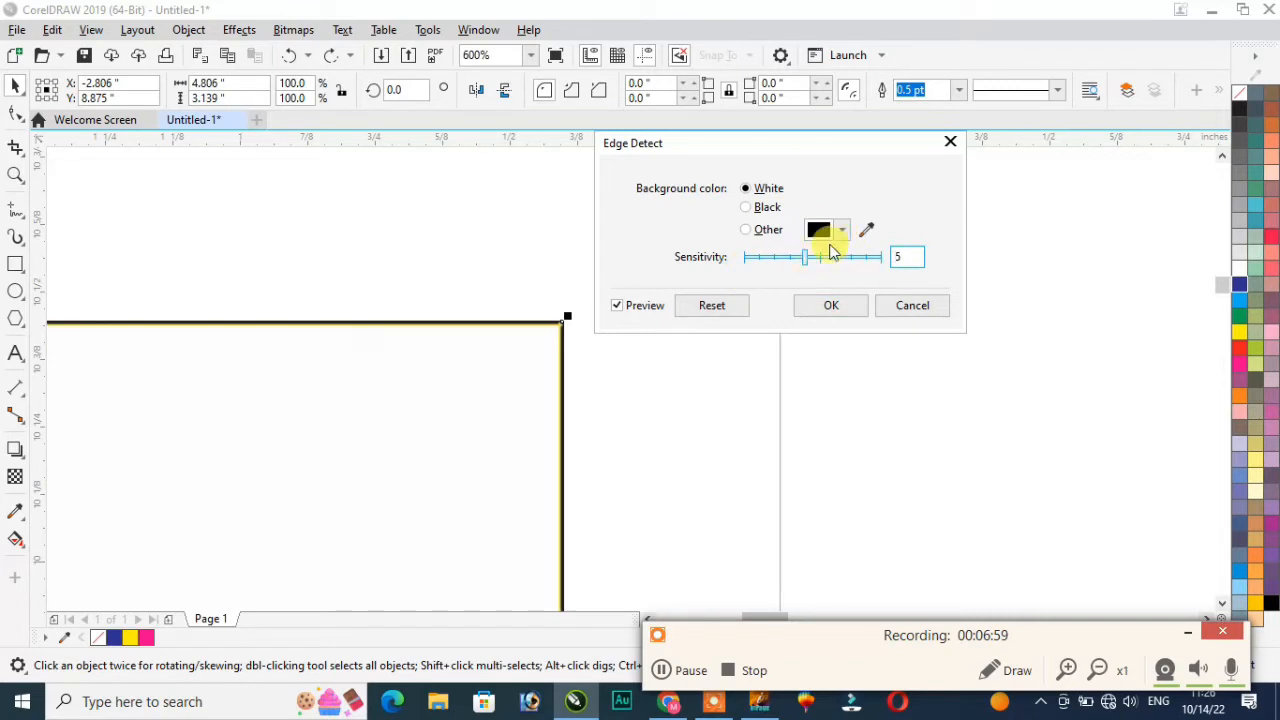
{"action": "left_click", "coordinate": [746, 208]}
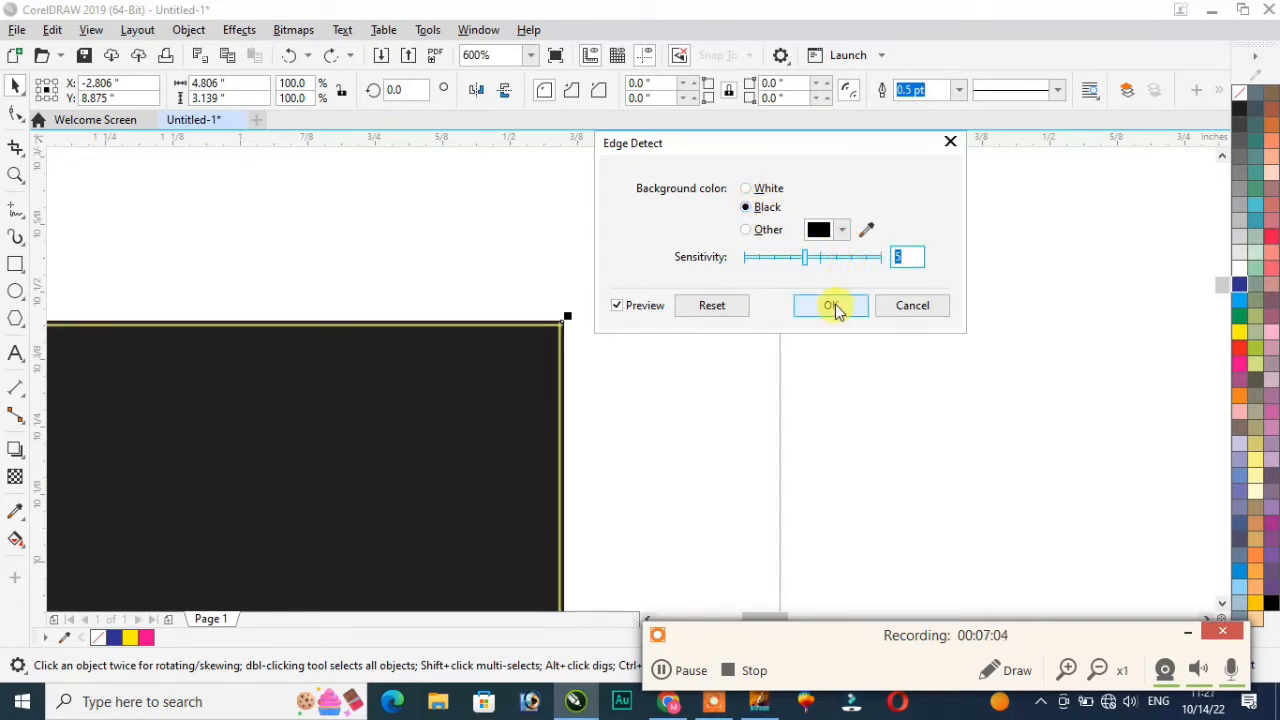
{"action": "left_click", "coordinate": [909, 308]}
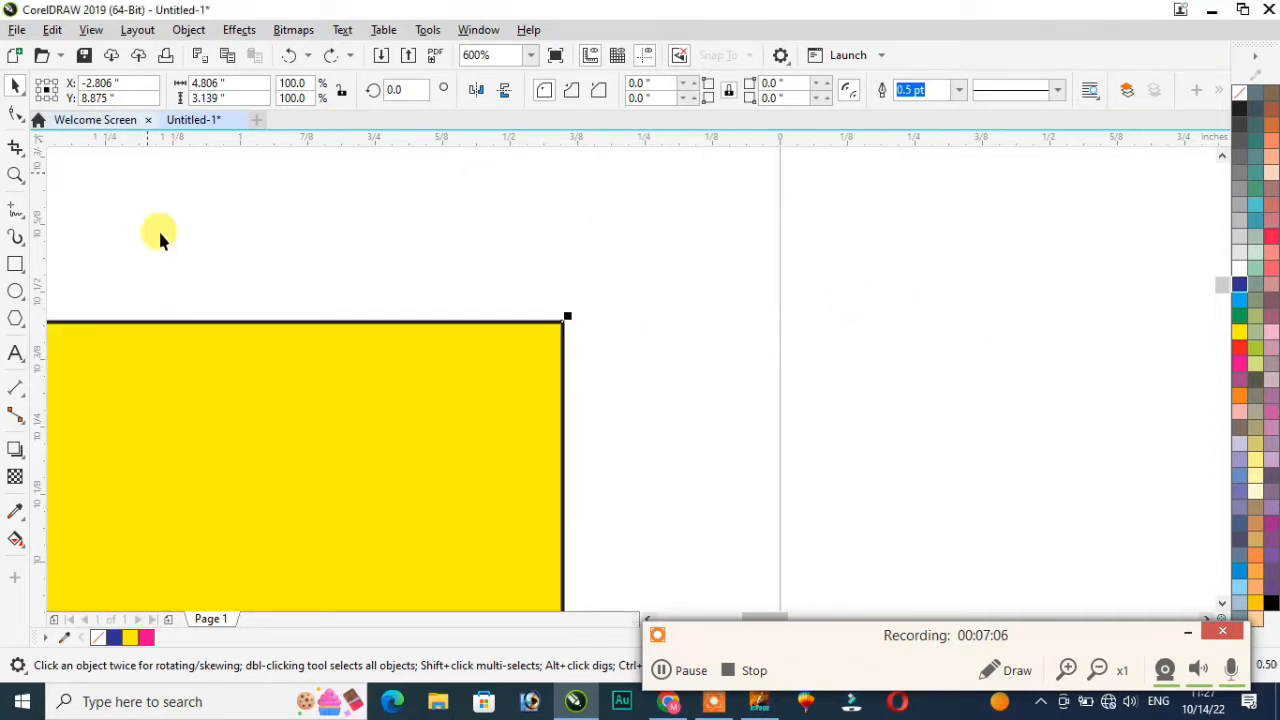
Step: Move the yellow rectangle up and to the right
{"action": "left_click", "coordinate": [243, 33]}
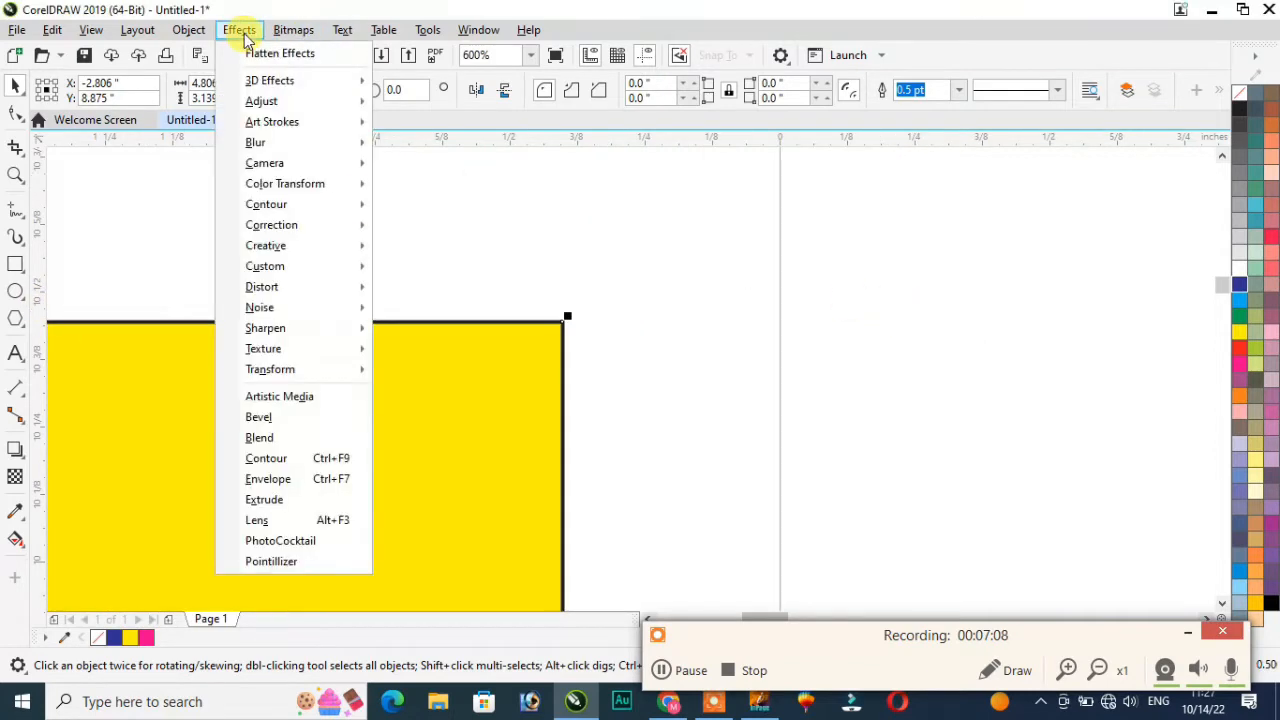
{"action": "mouse_move", "coordinate": [300, 225]}
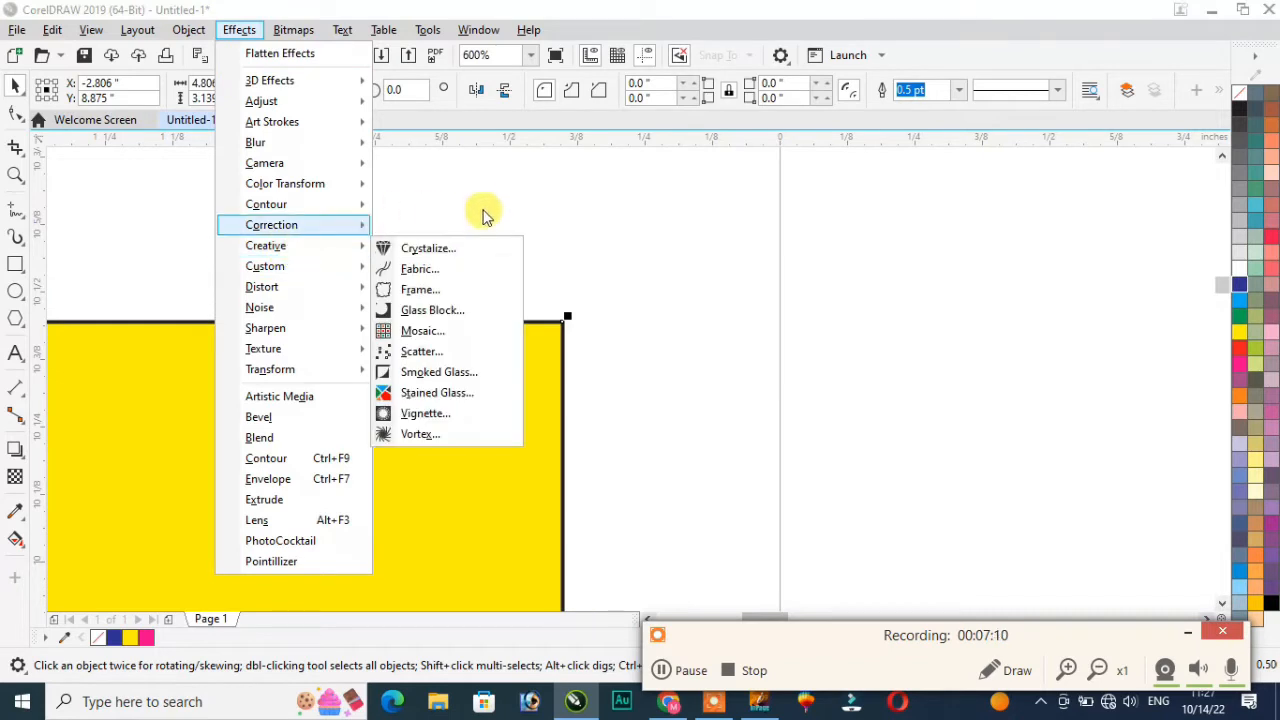
{"action": "left_click", "coordinate": [482, 204]}
{"action": "scroll", "coordinate": [403, 354], "scroll_direction": "down", "scroll_amount": 2}
{"action": "left_click_drag", "start_coordinate": [310, 405], "coordinate": [602, 282]}
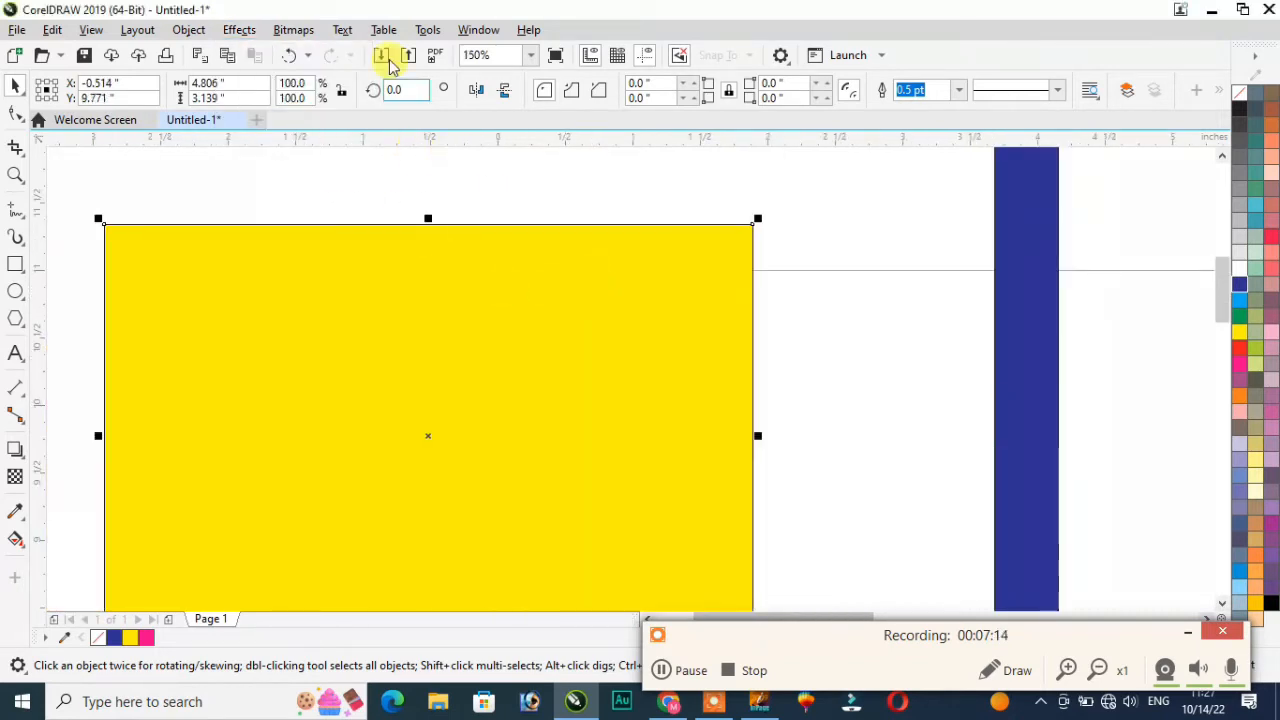
Step: Convert the yellow rectangle to a bitmap and nudge it slightly
{"action": "left_click", "coordinate": [295, 29]}
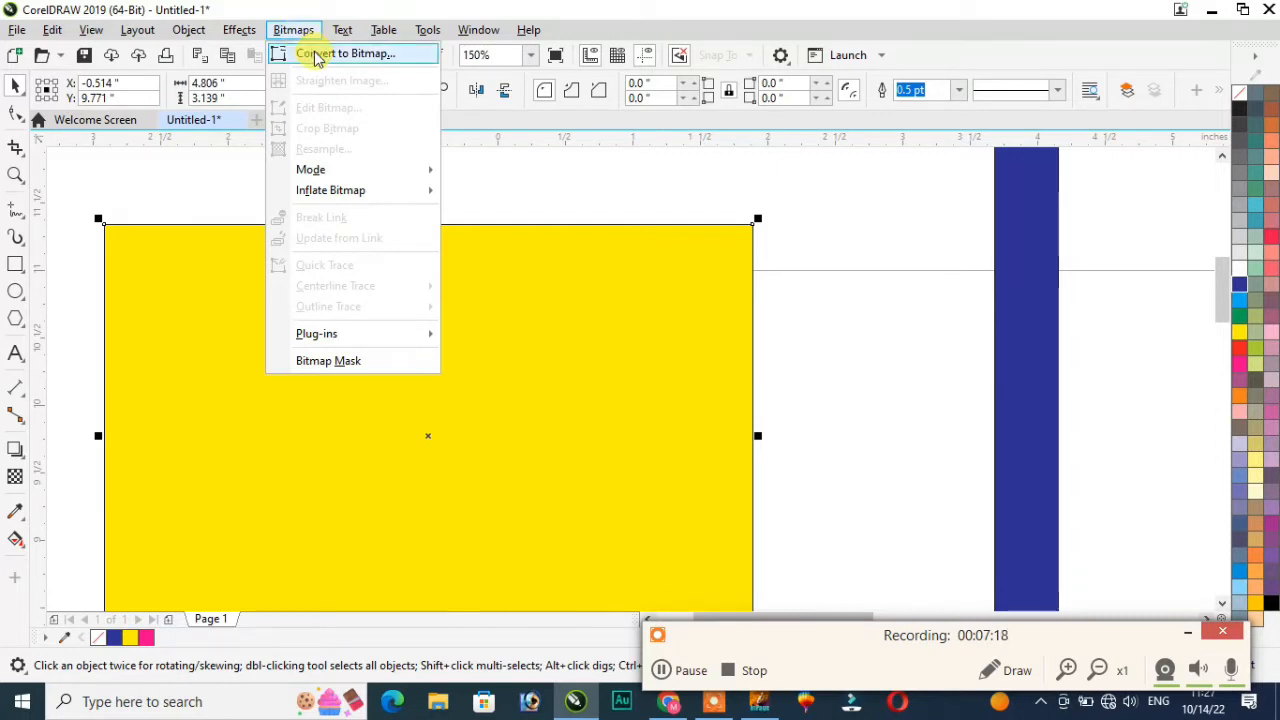
{"action": "left_click", "coordinate": [316, 57]}
{"action": "left_click", "coordinate": [660, 455]}
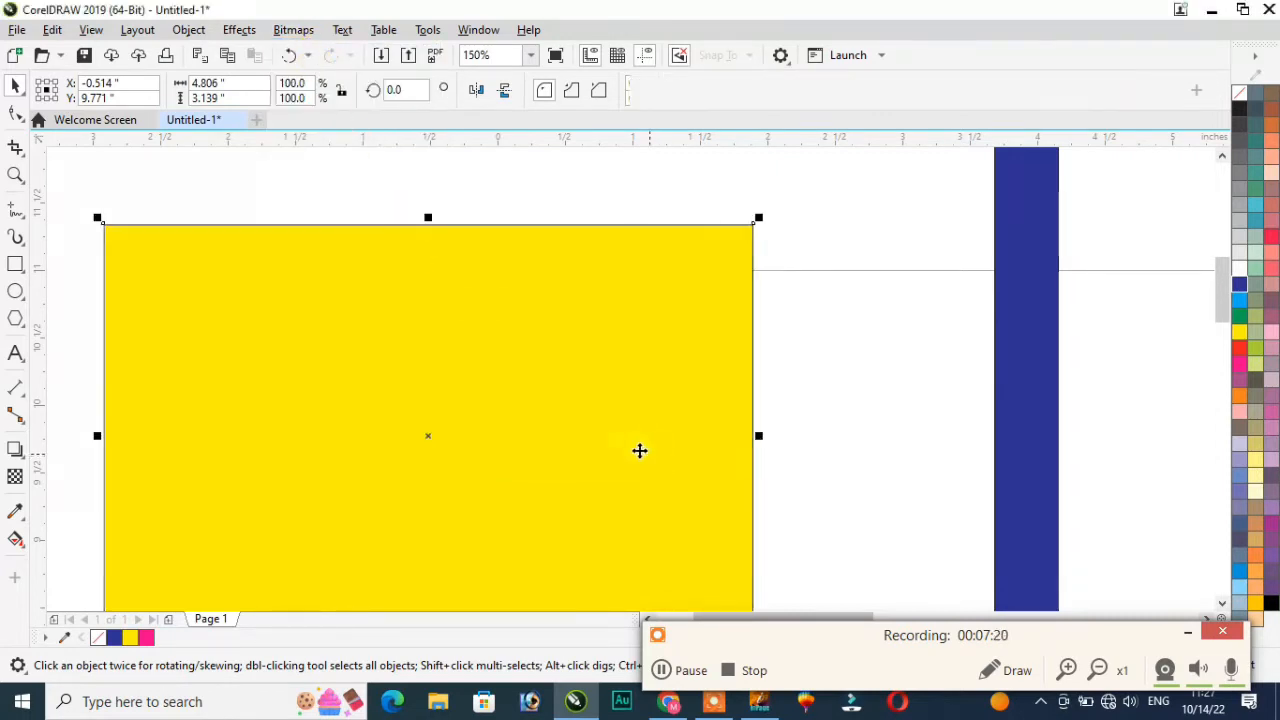
{"action": "mouse_move", "coordinate": [491, 380]}
{"action": "left_mouse_down"}
{"action": "mouse_move", "coordinate": [605, 374]}
{"action": "mouse_move", "coordinate": [504, 358]}
{"action": "left_mouse_up"}
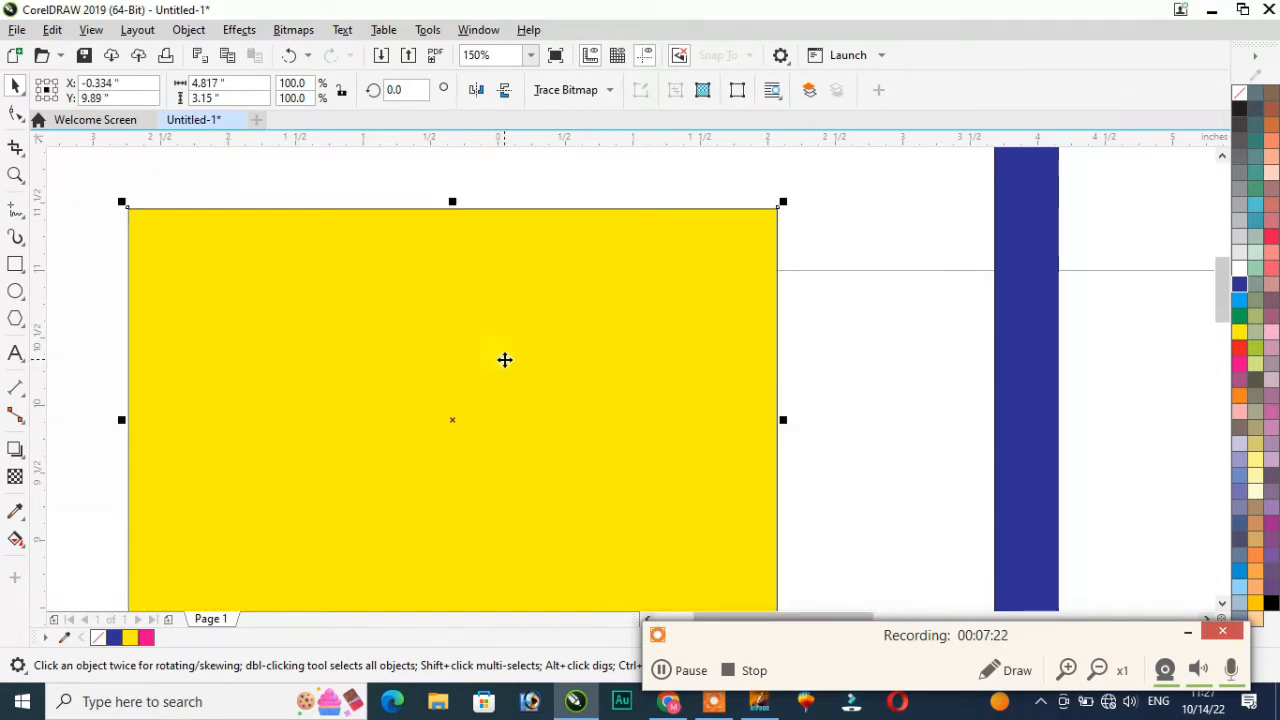
Step: Move the yellow bitmap left and place the other yellow rectangle left of the blue bar
{"action": "left_click", "coordinate": [1240, 351]}
{"action": "left_click", "coordinate": [1239, 299]}
{"action": "left_click", "coordinate": [1240, 251]}
{"action": "scroll", "coordinate": [706, 400], "scroll_direction": "down", "scroll_amount": 3}
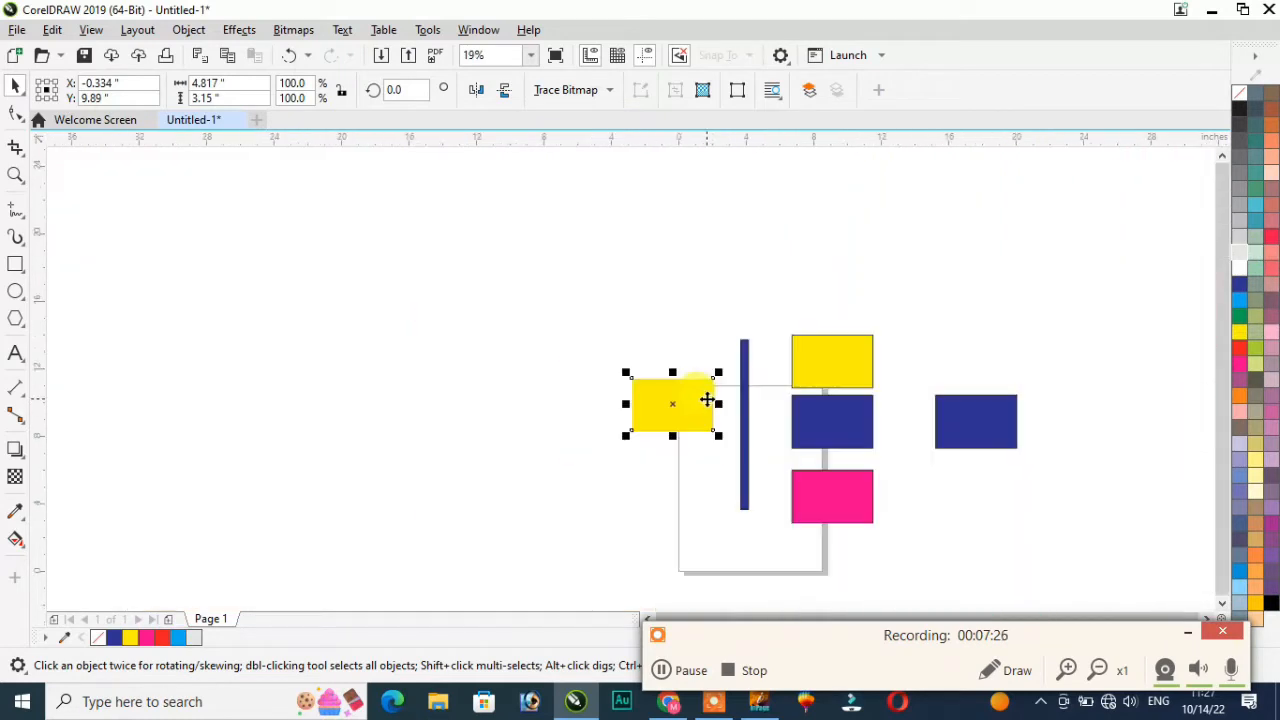
{"action": "scroll", "coordinate": [688, 441], "scroll_direction": "up", "scroll_amount": 2}
{"action": "left_click_drag", "start_coordinate": [661, 343], "coordinate": [402, 424]}
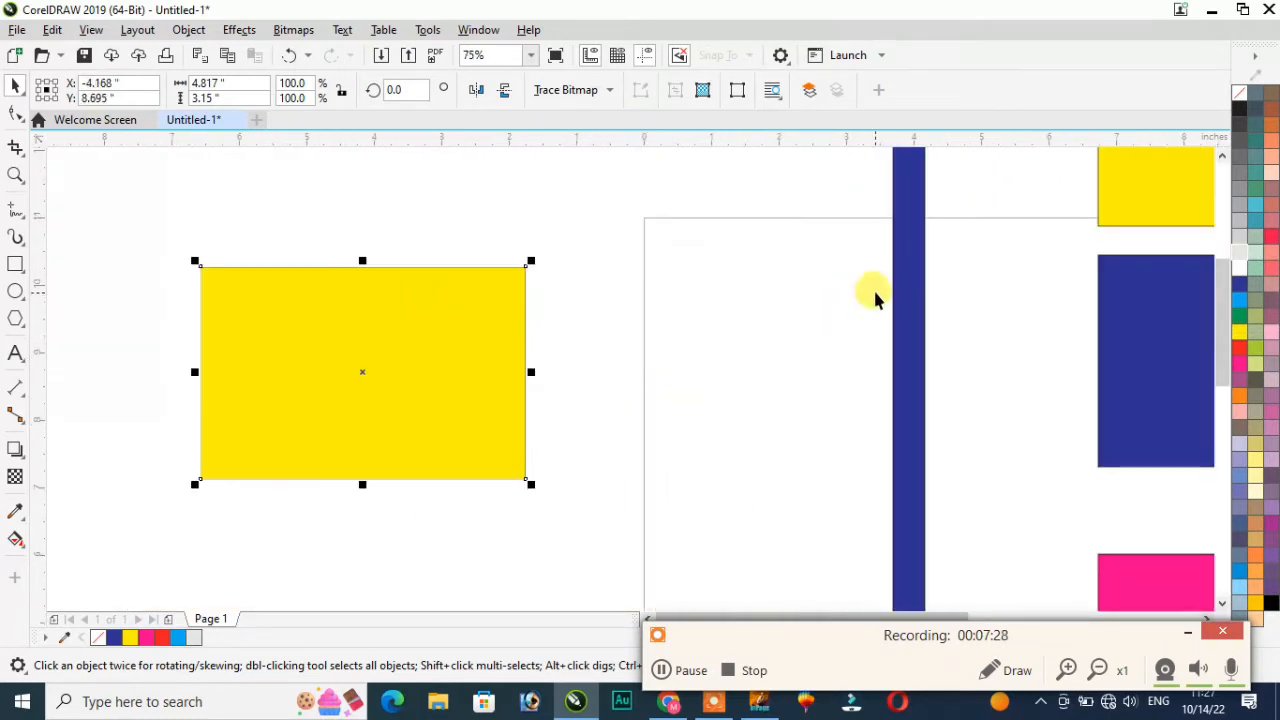
{"action": "left_click_drag", "start_coordinate": [1126, 183], "coordinate": [598, 385]}
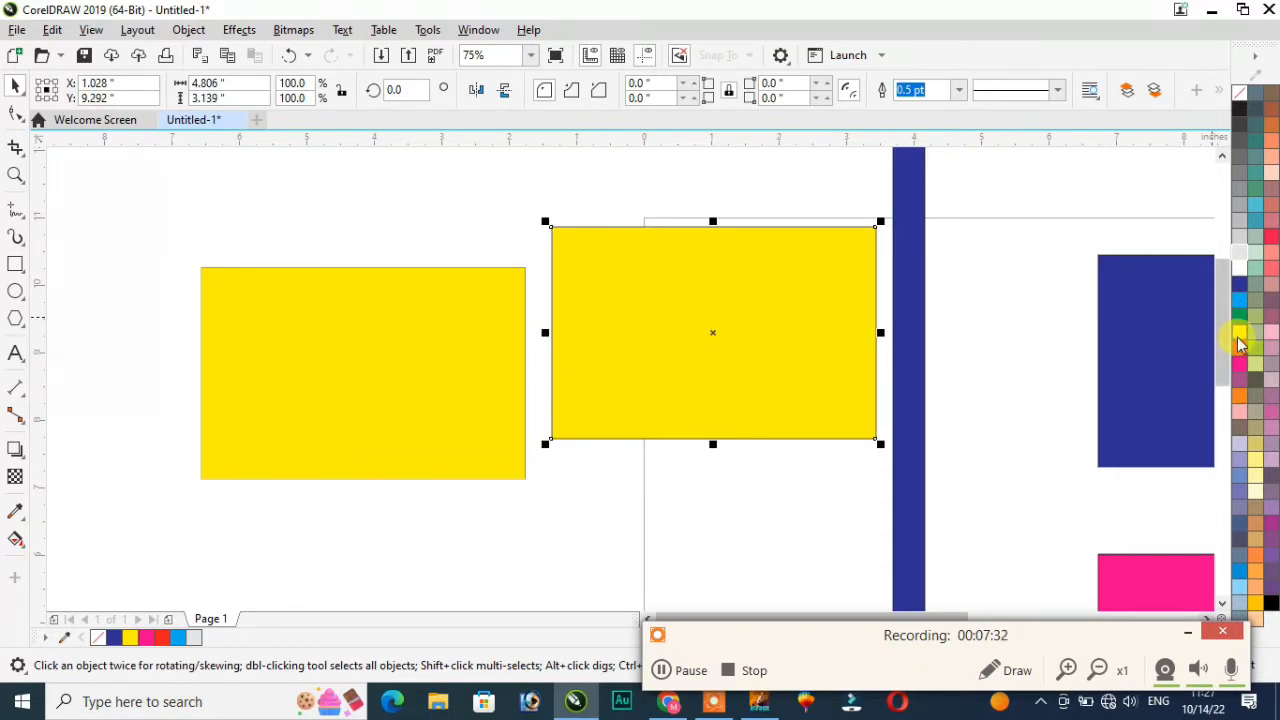
Step: Try several palette colours on the rectangle beside the blue bar, settling on orange
{"action": "left_click", "coordinate": [1268, 303]}
{"action": "left_click", "coordinate": [1268, 237]}
{"action": "left_click", "coordinate": [1252, 285]}
{"action": "left_click", "coordinate": [1250, 300]}
{"action": "left_click", "coordinate": [1242, 305]}
{"action": "left_click", "coordinate": [1240, 300]}
{"action": "left_click", "coordinate": [1240, 332]}
{"action": "left_click", "coordinate": [1240, 348]}
{"action": "left_click", "coordinate": [1240, 396]}
Step: Convert the yellow rectangle on the left to a bitmap via Bitmaps > Convert to Bitmap
{"action": "left_click", "coordinate": [657, 514]}
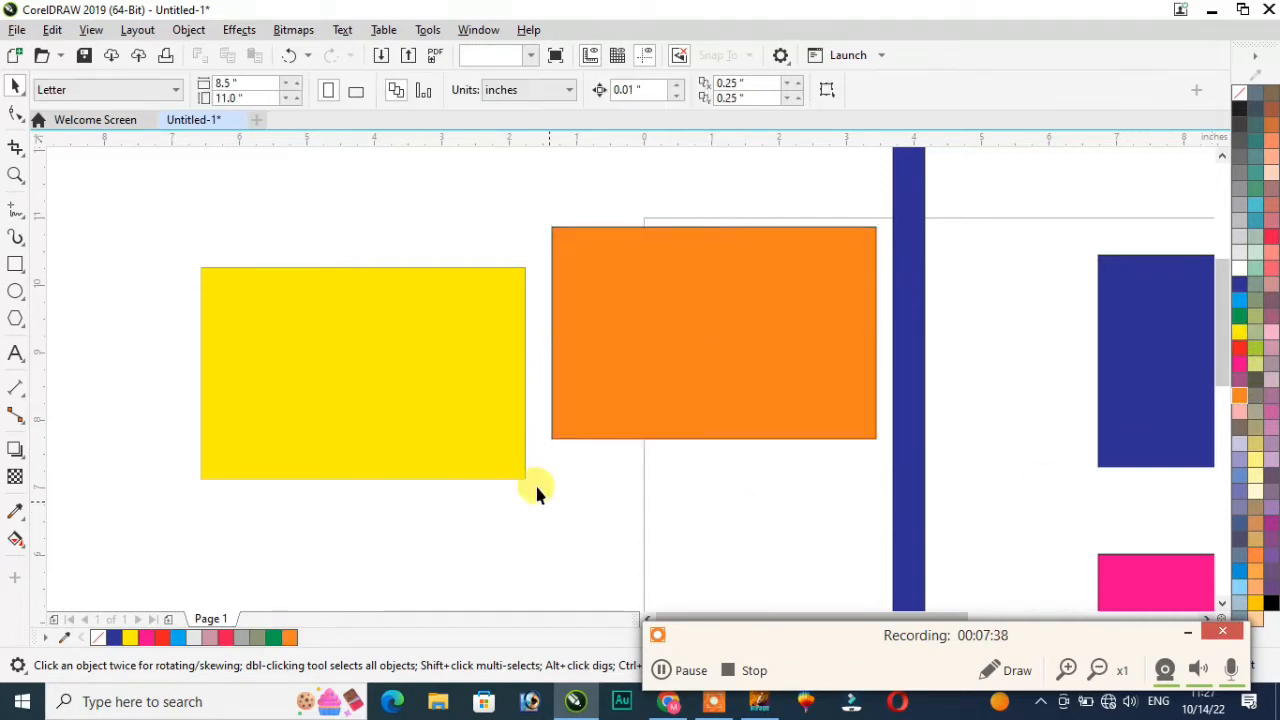
{"action": "left_click", "coordinate": [391, 400]}
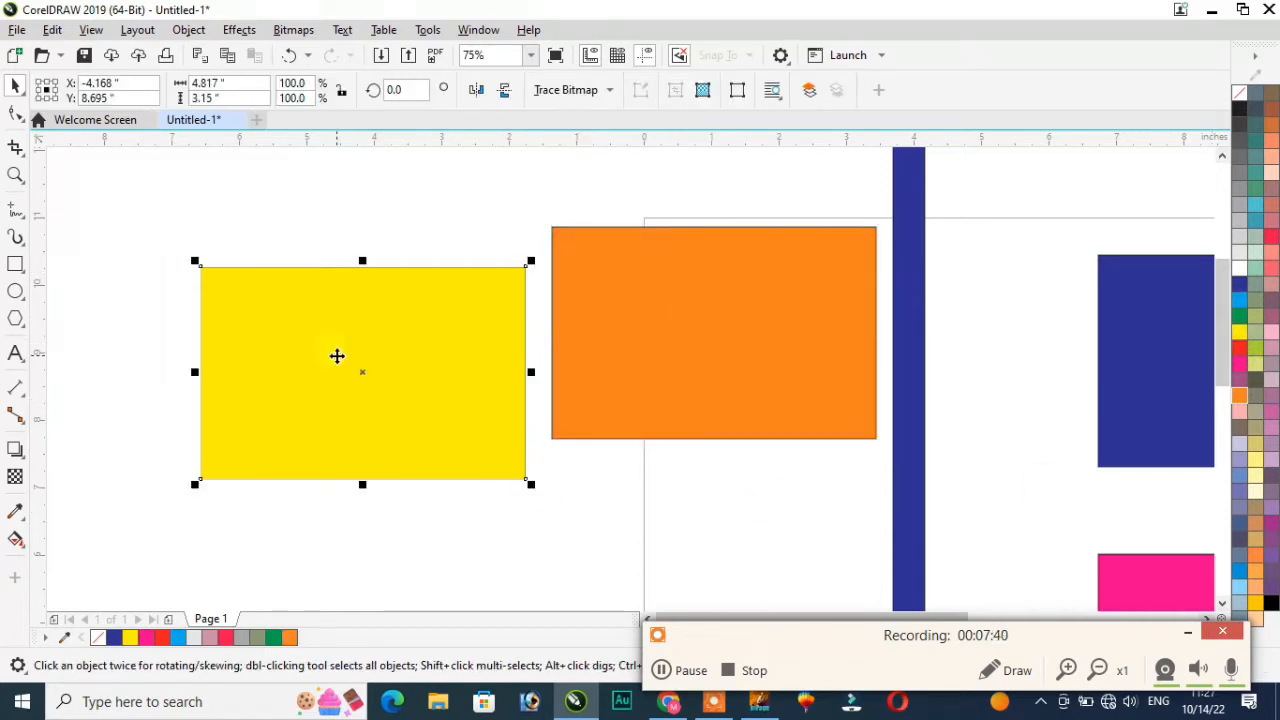
{"action": "left_click", "coordinate": [289, 36]}
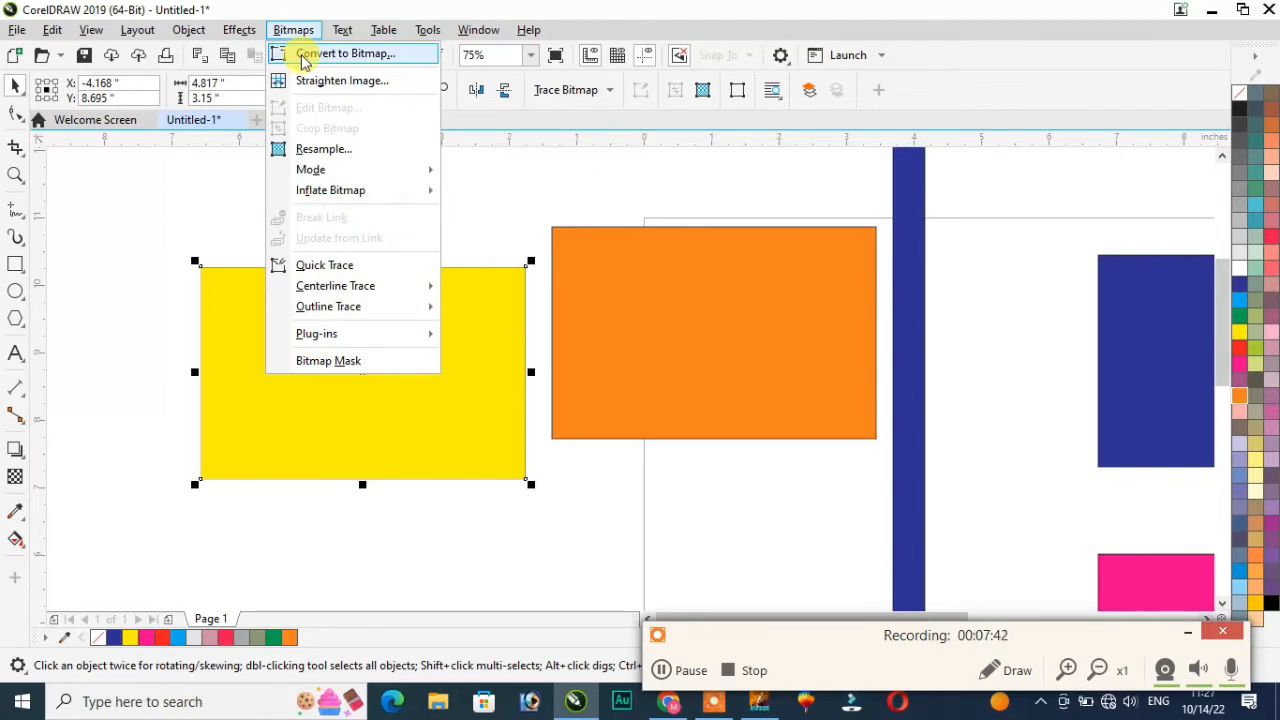
{"action": "left_click", "coordinate": [340, 54]}
{"action": "left_click", "coordinate": [668, 451]}
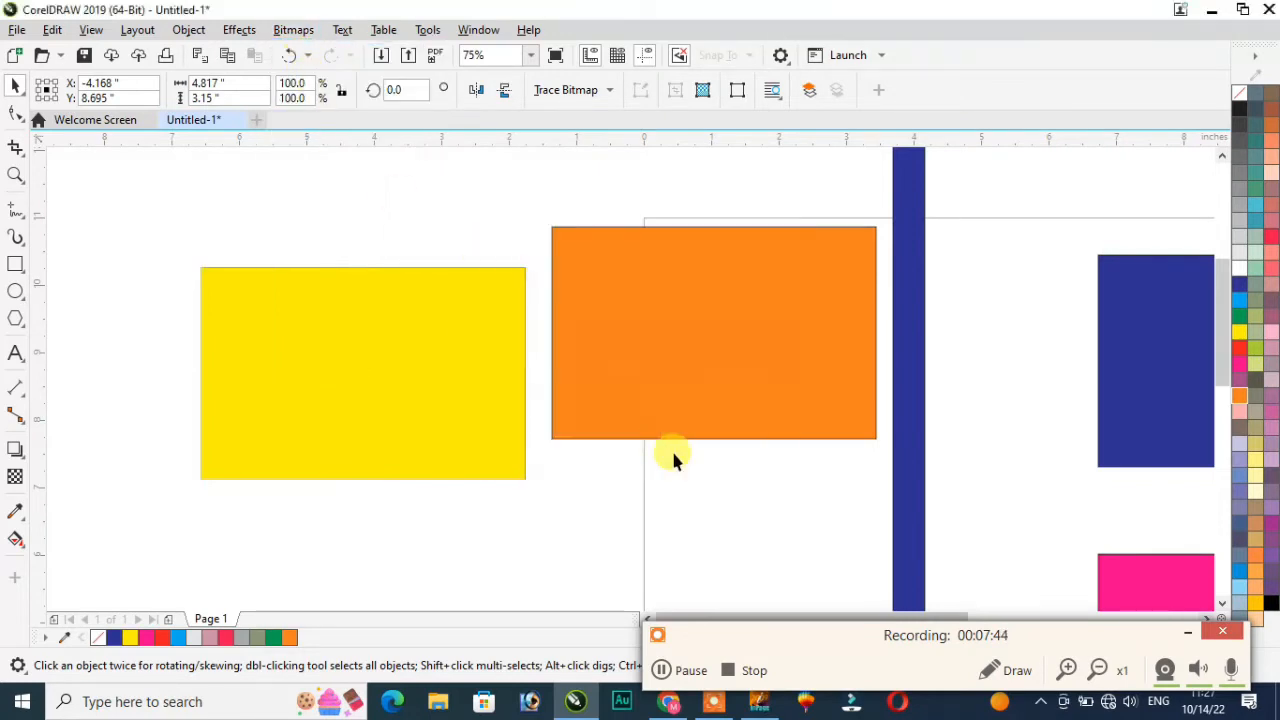
Step: Try recolouring the yellow bitmap from the palette, then reselect the orange rectangle
{"action": "left_click", "coordinate": [1246, 365]}
{"action": "left_click", "coordinate": [1260, 312]}
{"action": "left_click", "coordinate": [1271, 237]}
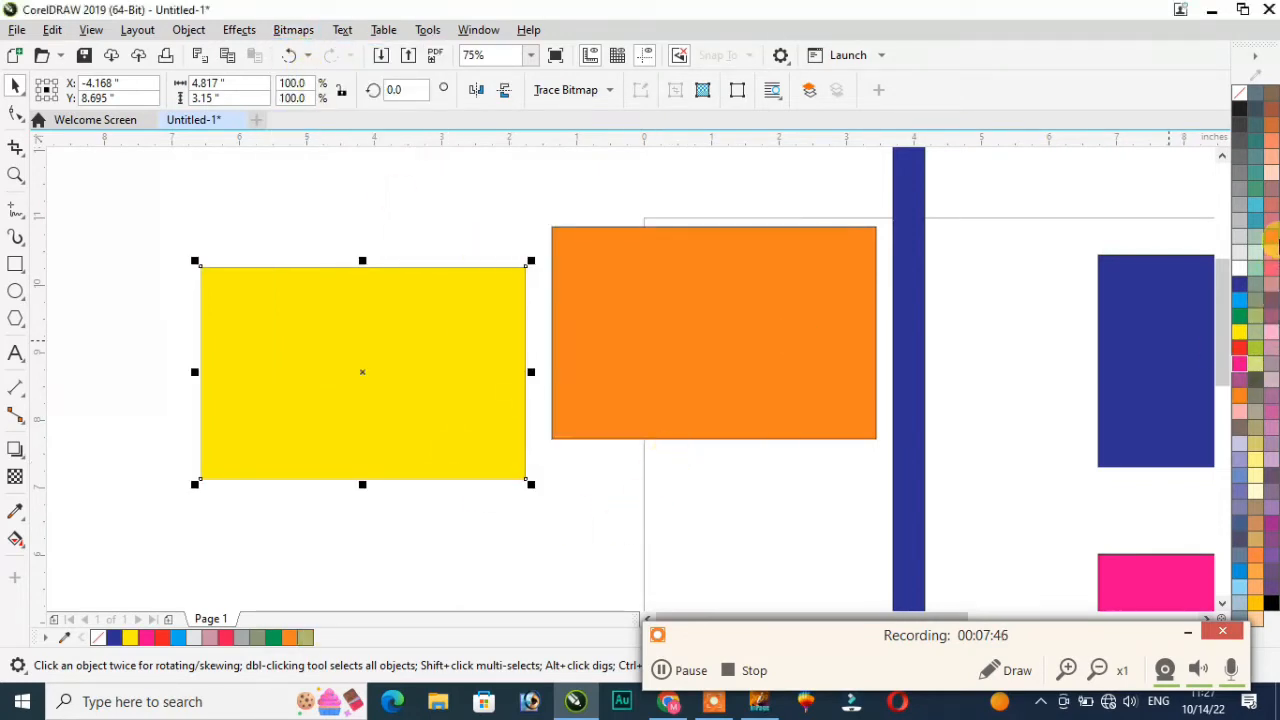
{"action": "left_click", "coordinate": [1223, 205]}
{"action": "scroll", "coordinate": [942, 294], "scroll_direction": "down", "scroll_amount": 2}
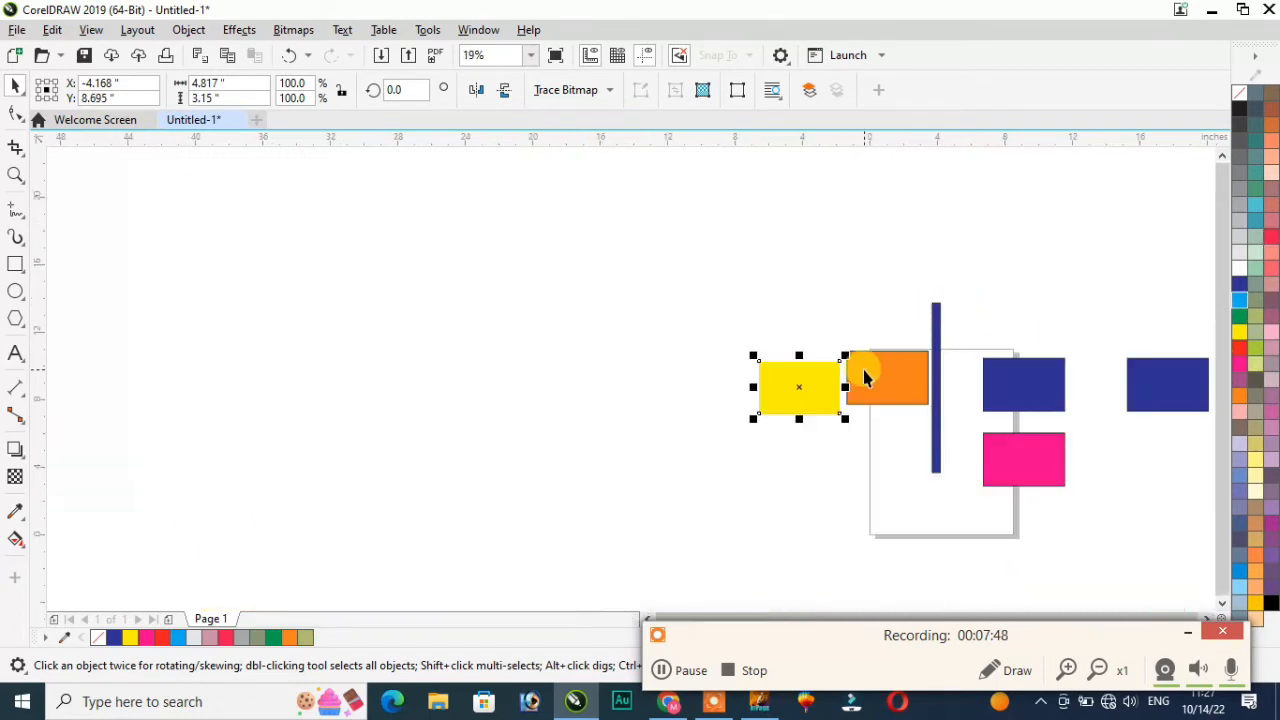
{"action": "scroll", "coordinate": [863, 374], "scroll_direction": "up", "scroll_amount": 1}
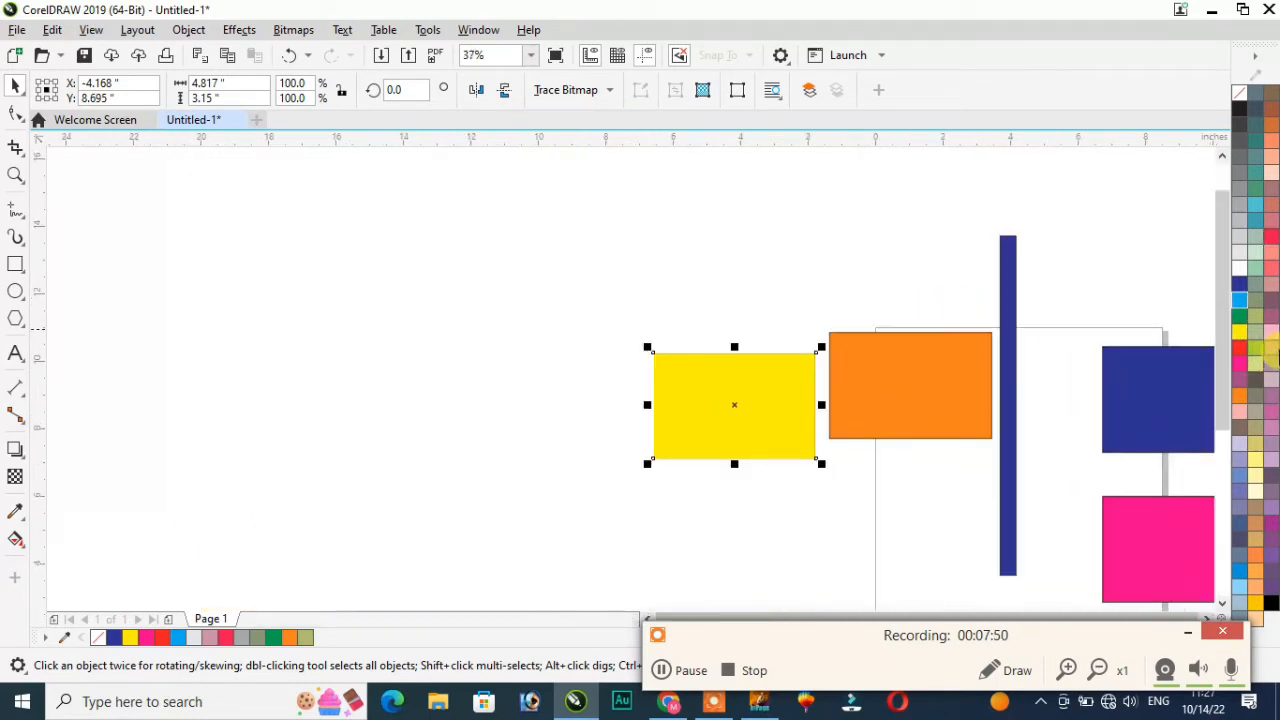
{"action": "left_click", "coordinate": [1257, 364]}
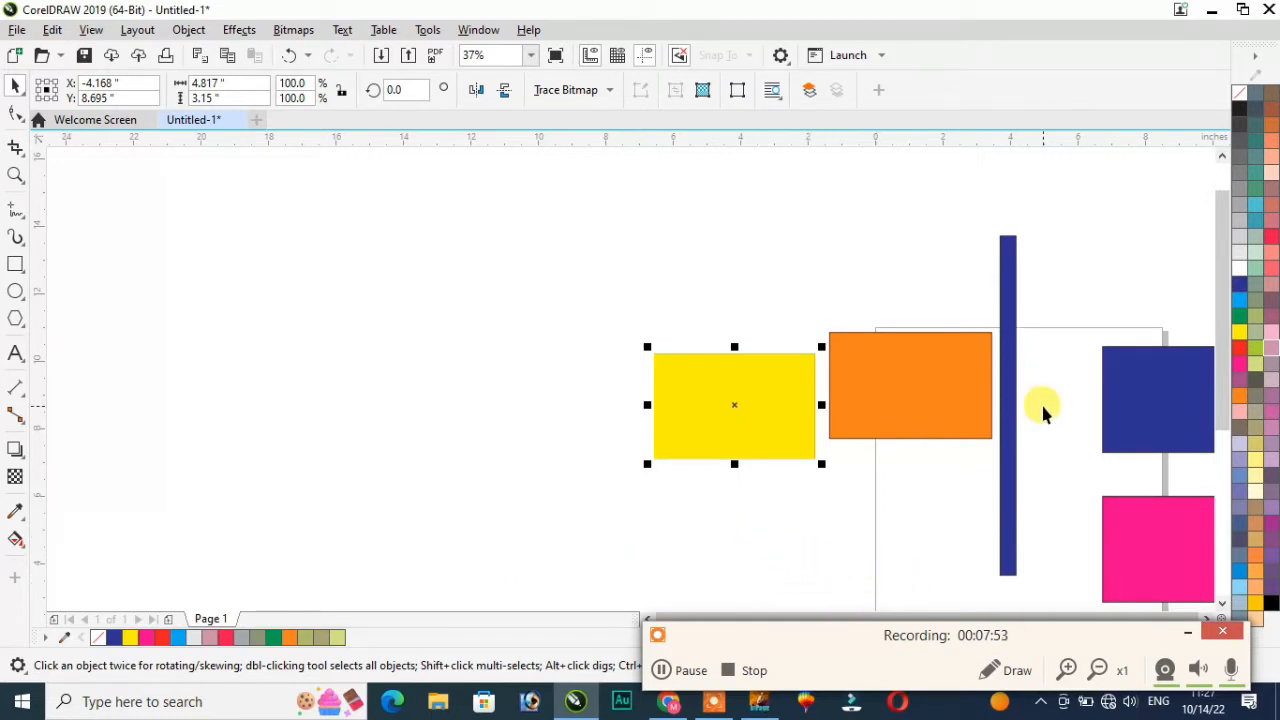
{"action": "scroll", "coordinate": [1042, 406], "scroll_direction": "up", "scroll_amount": 1}
{"action": "left_click", "coordinate": [825, 355]}
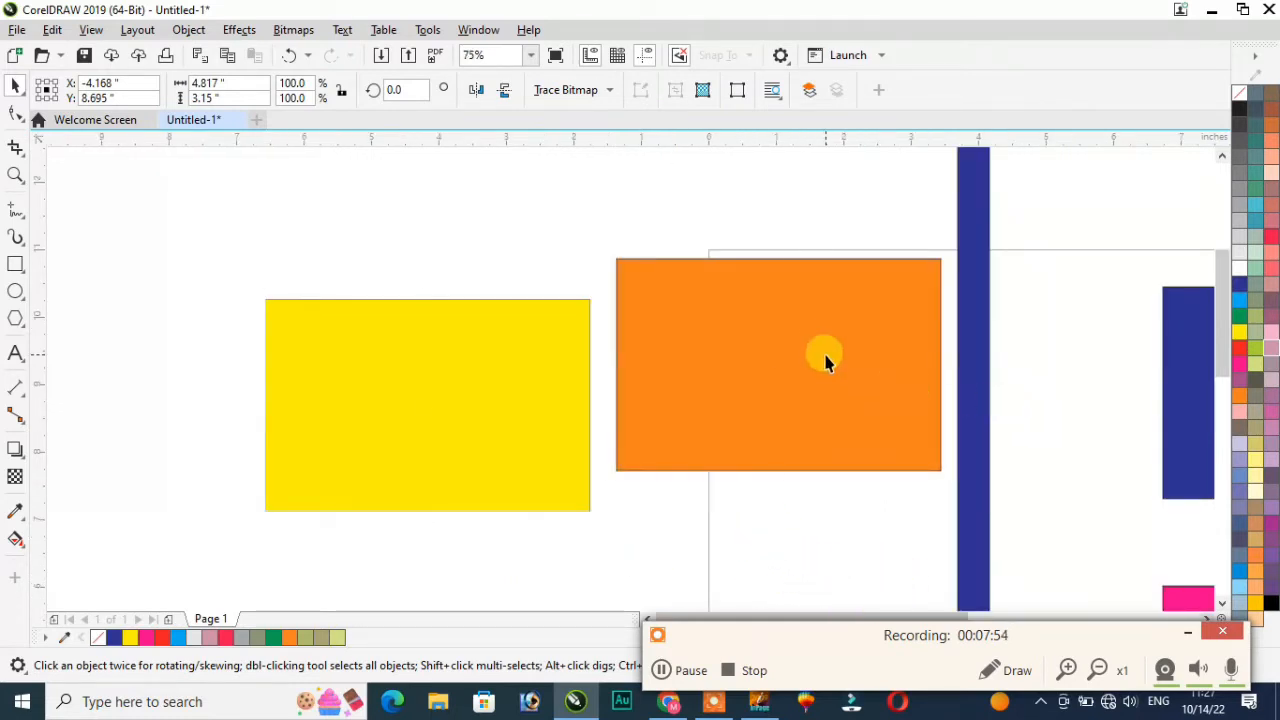
Step: Start artistic text above the yellow rectangle with the Text tool, typing 'pl'
{"action": "left_click", "coordinate": [293, 30]}
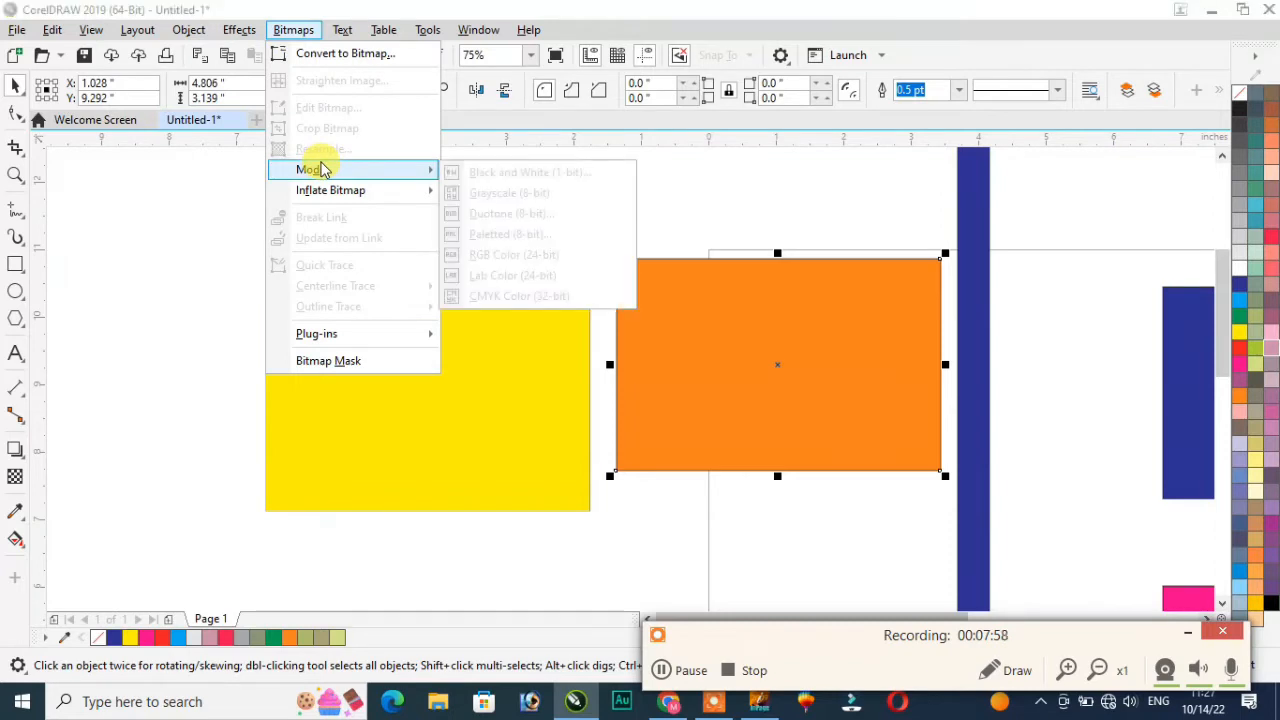
{"action": "left_click", "coordinate": [729, 182]}
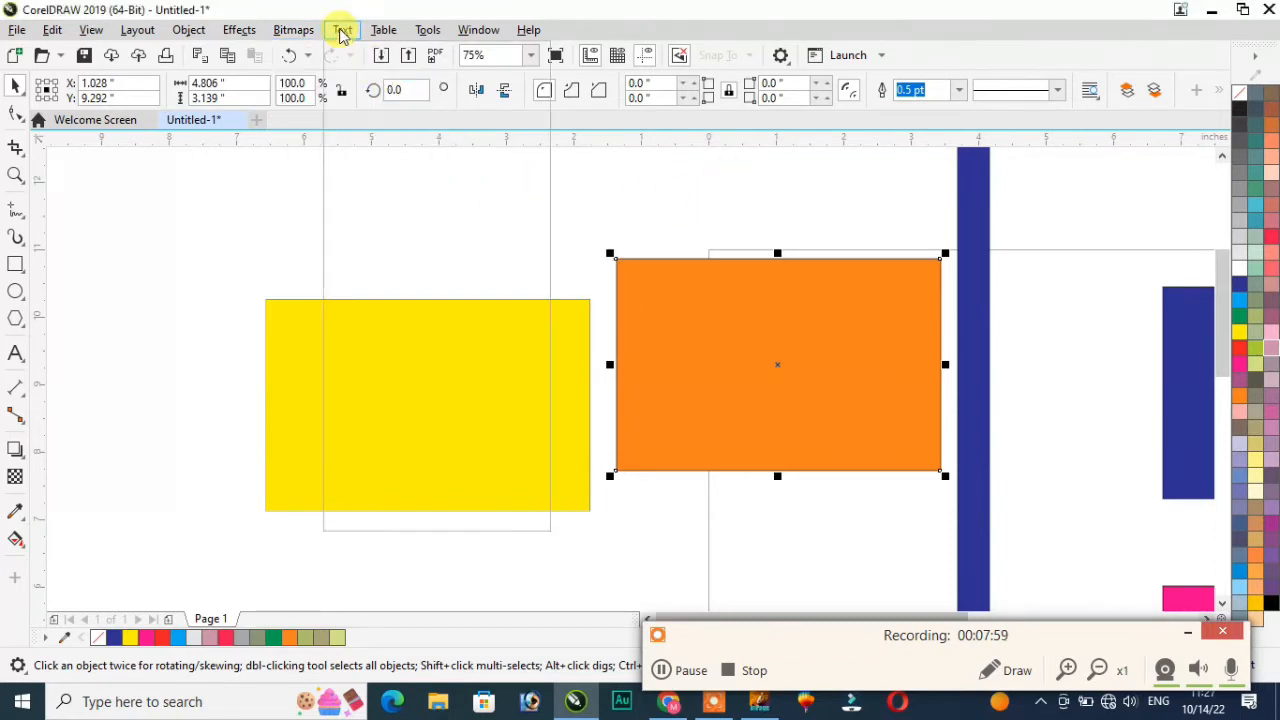
{"action": "left_click", "coordinate": [342, 30]}
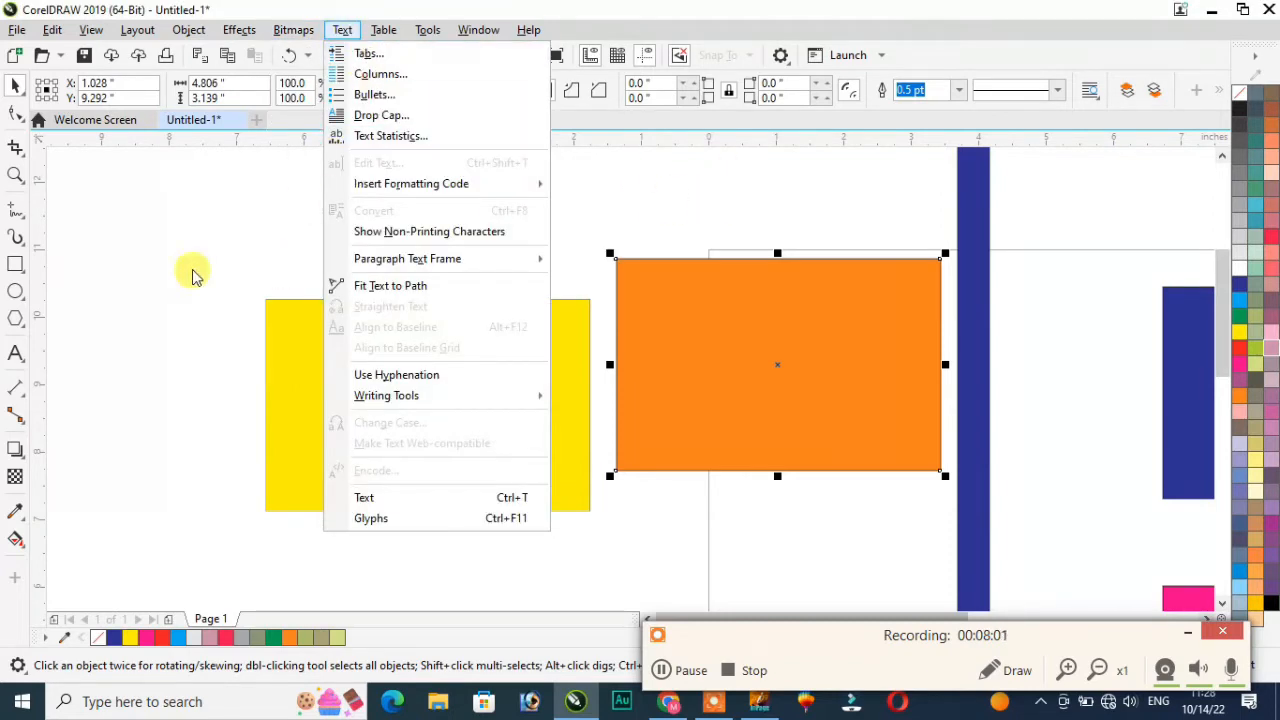
{"action": "left_click", "coordinate": [15, 357]}
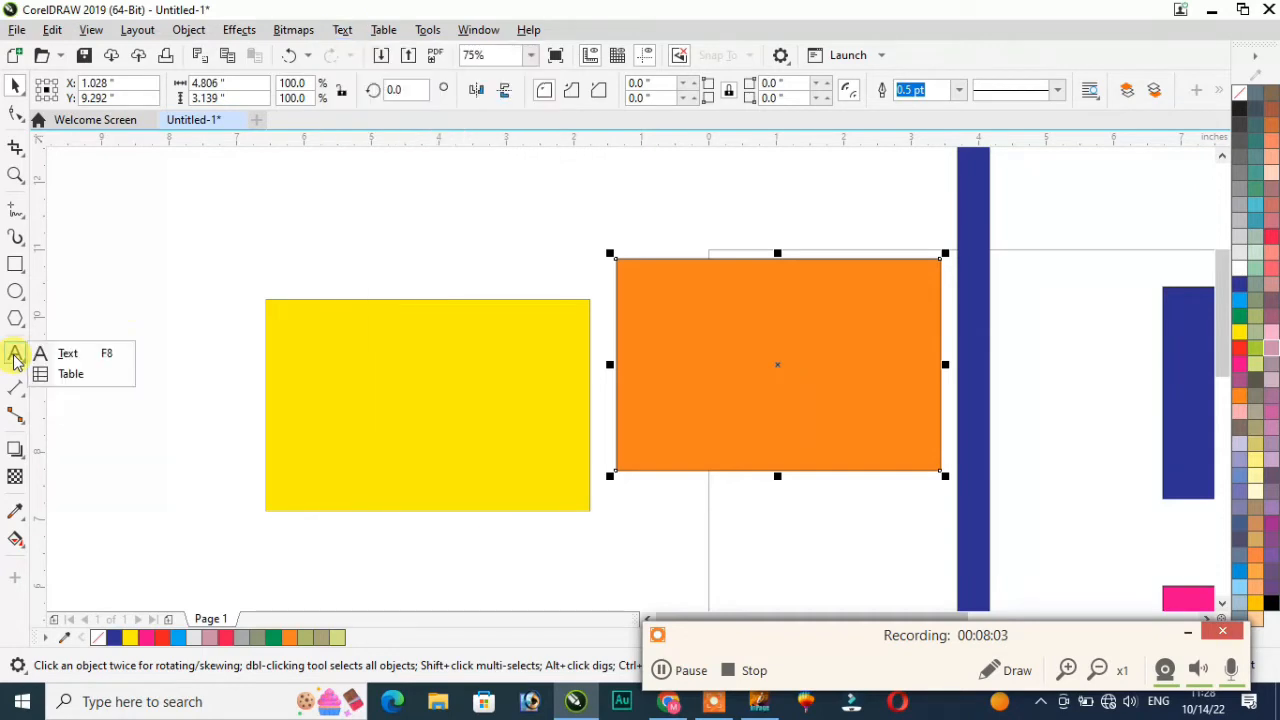
{"action": "left_click", "coordinate": [68, 355]}
{"action": "left_click", "coordinate": [146, 250]}
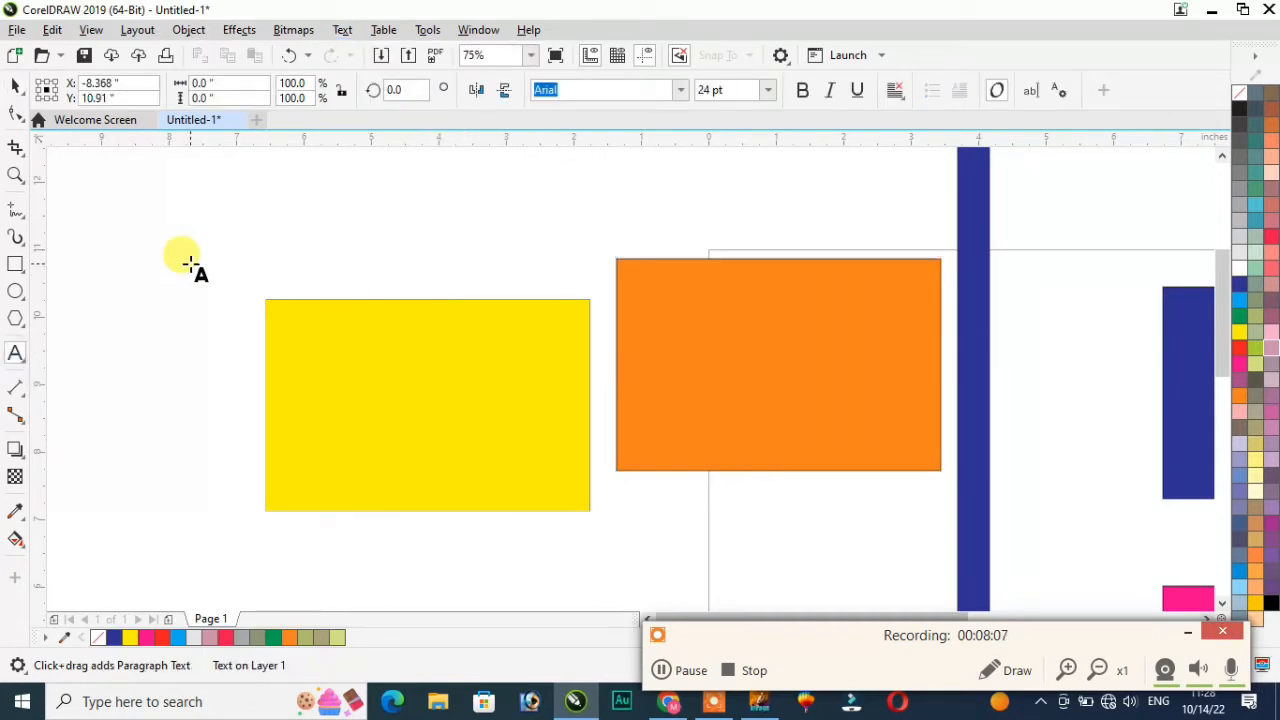
{"action": "type", "text": "plese like my channel"}
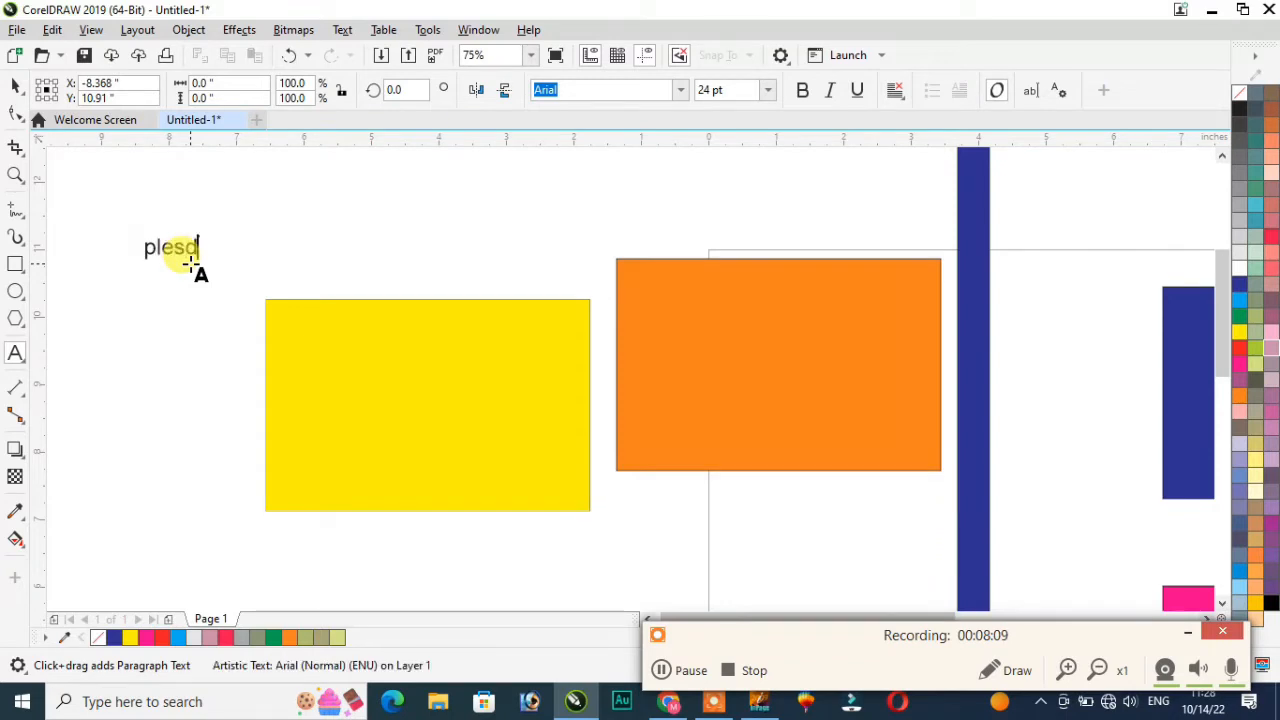
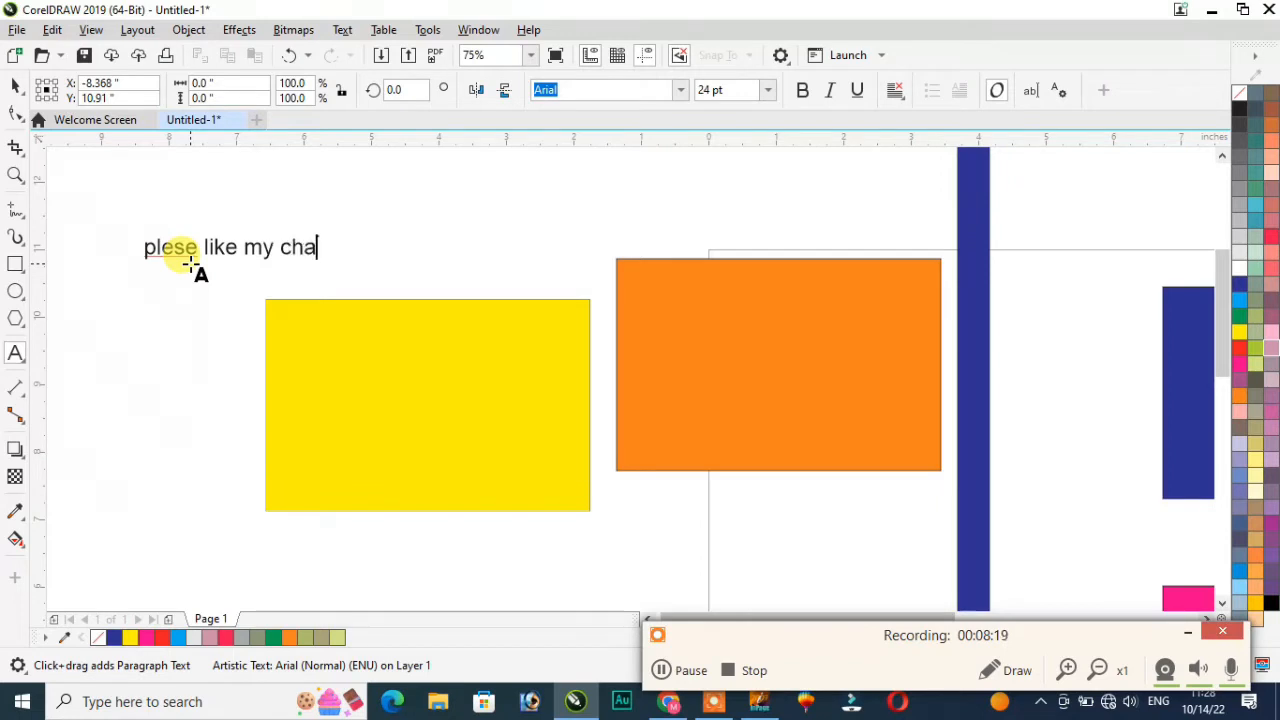
Step: Insert the missing 'a' so the text reads 'please like my channel', then reselect the text
{"action": "left_click", "coordinate": [172, 255]}
{"action": "left_click", "coordinate": [175, 250]}
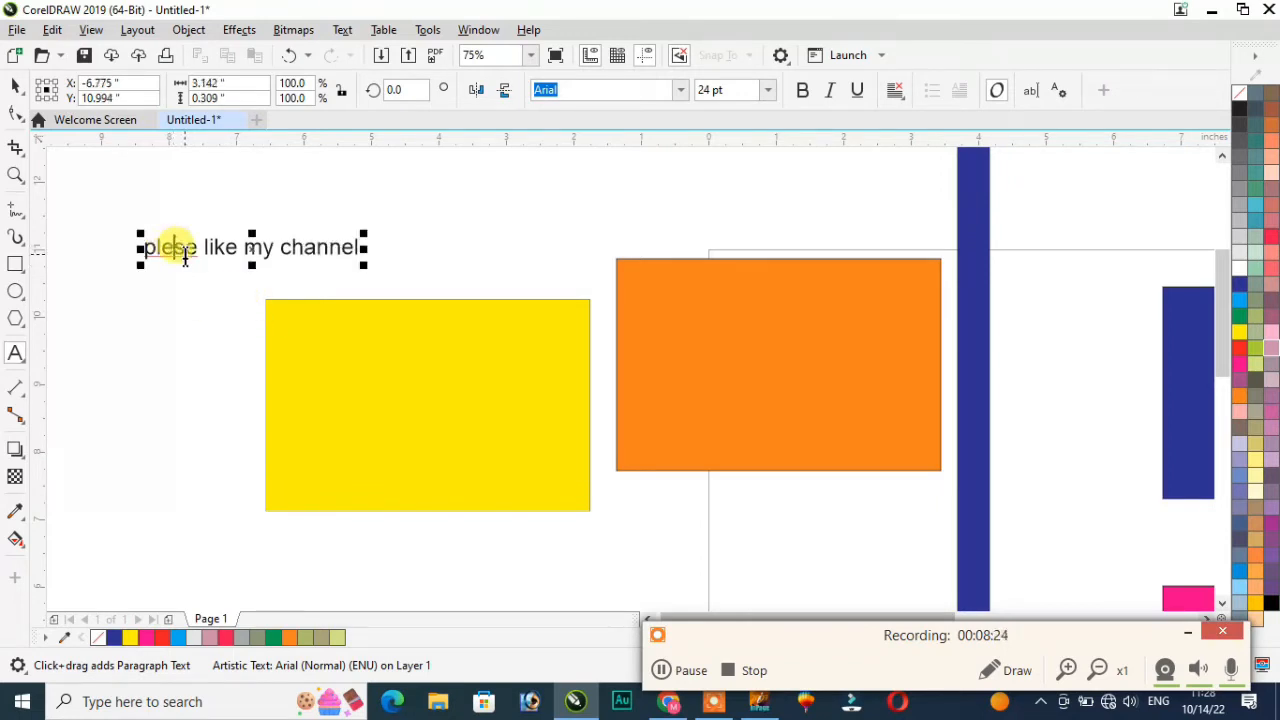
{"action": "type", "text": "a"}
{"action": "left_click", "coordinate": [15, 86]}
{"action": "left_click", "coordinate": [155, 330]}
{"action": "left_click_drag", "start_coordinate": [114, 209], "coordinate": [378, 272]}
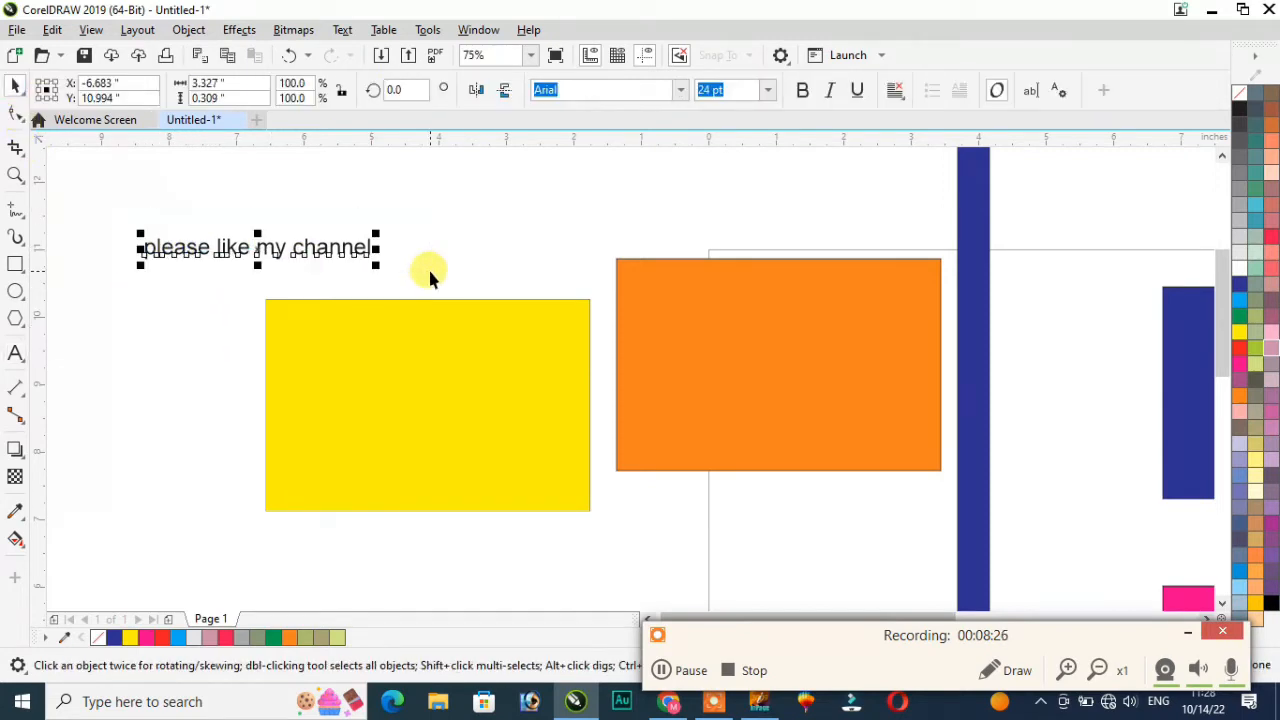
{"action": "left_click", "coordinate": [343, 31]}
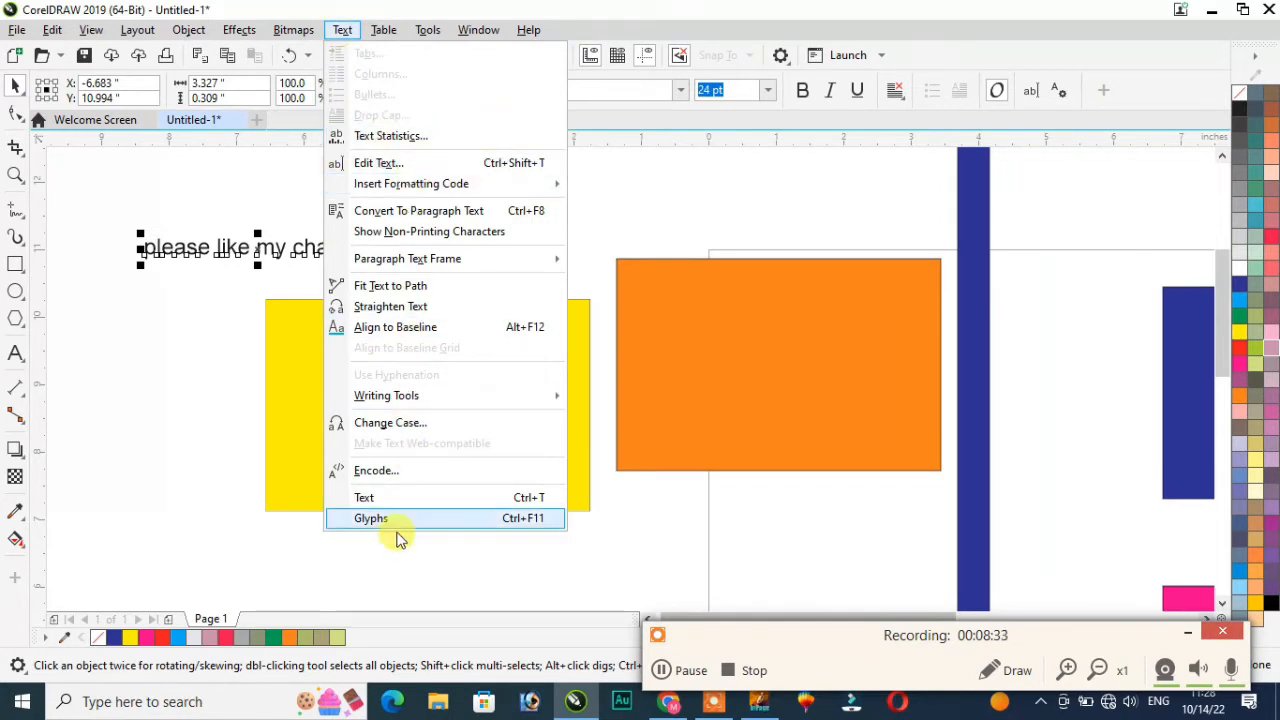
Step: Fit the text along the orange rectangle's edge after the yellow bitmap is rejected as a path
{"action": "left_click", "coordinate": [418, 287]}
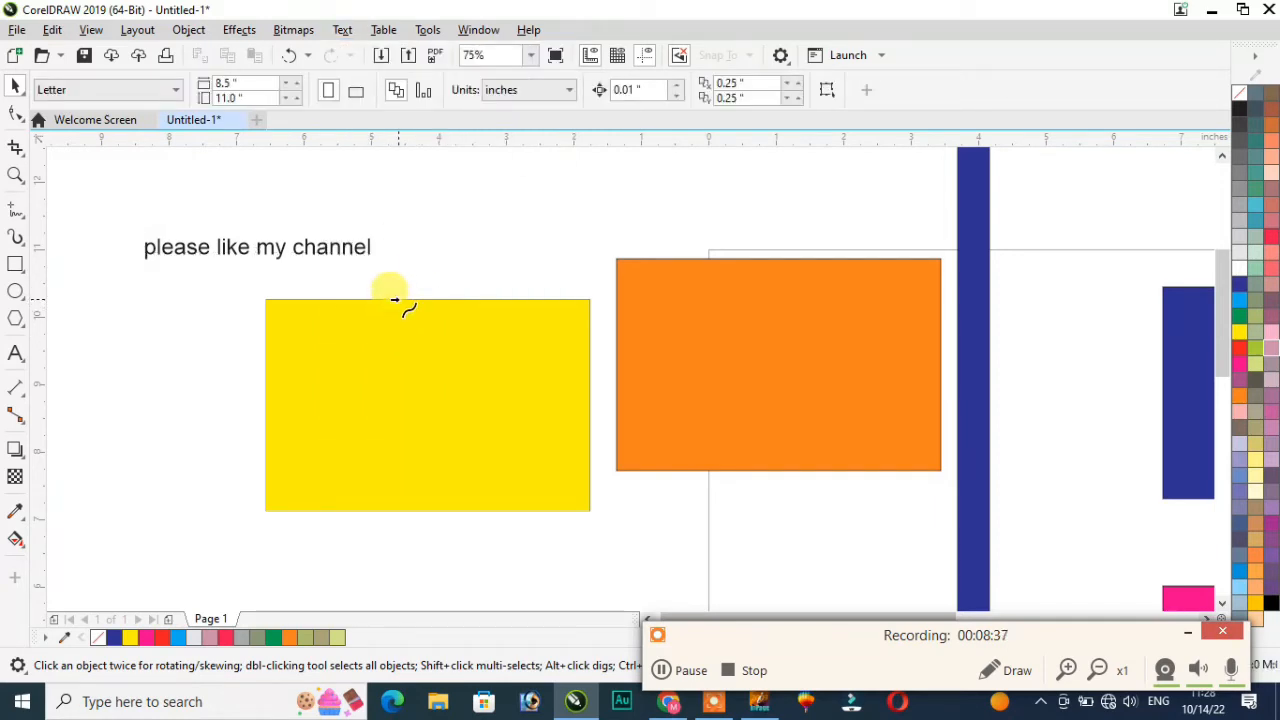
{"action": "left_click", "coordinate": [396, 299]}
{"action": "left_click", "coordinate": [626, 405]}
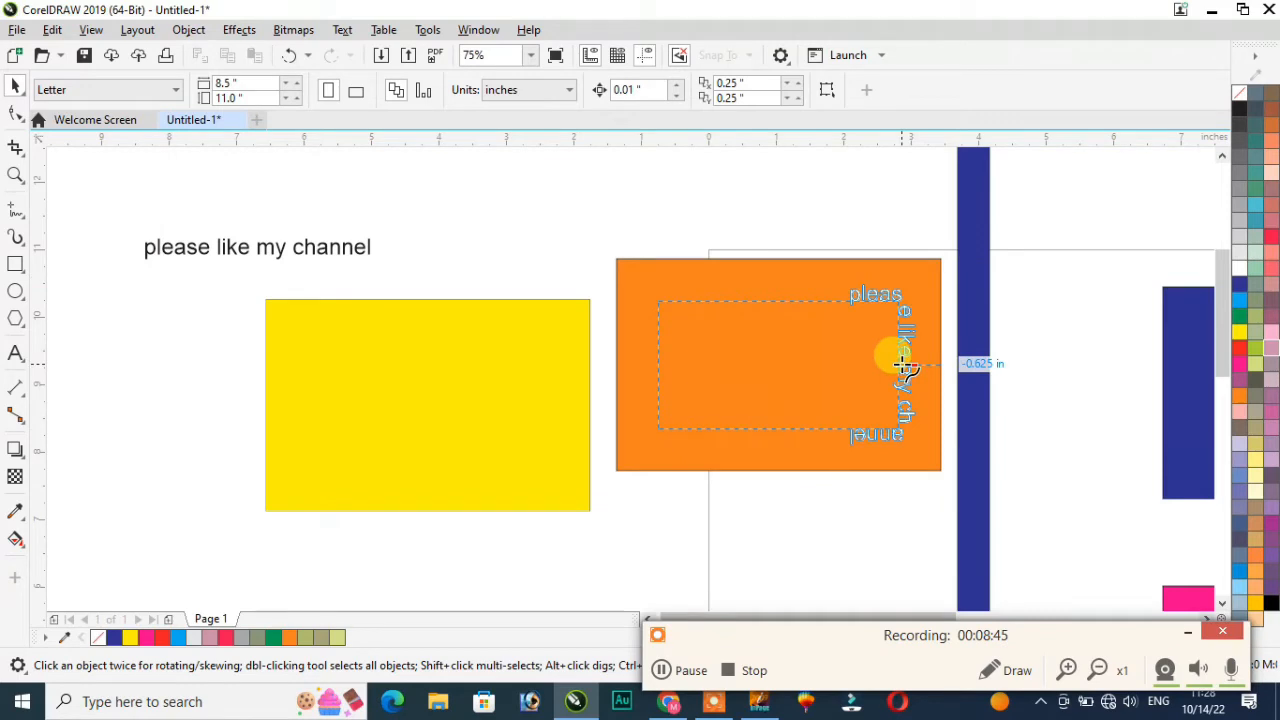
{"action": "left_click", "coordinate": [640, 250]}
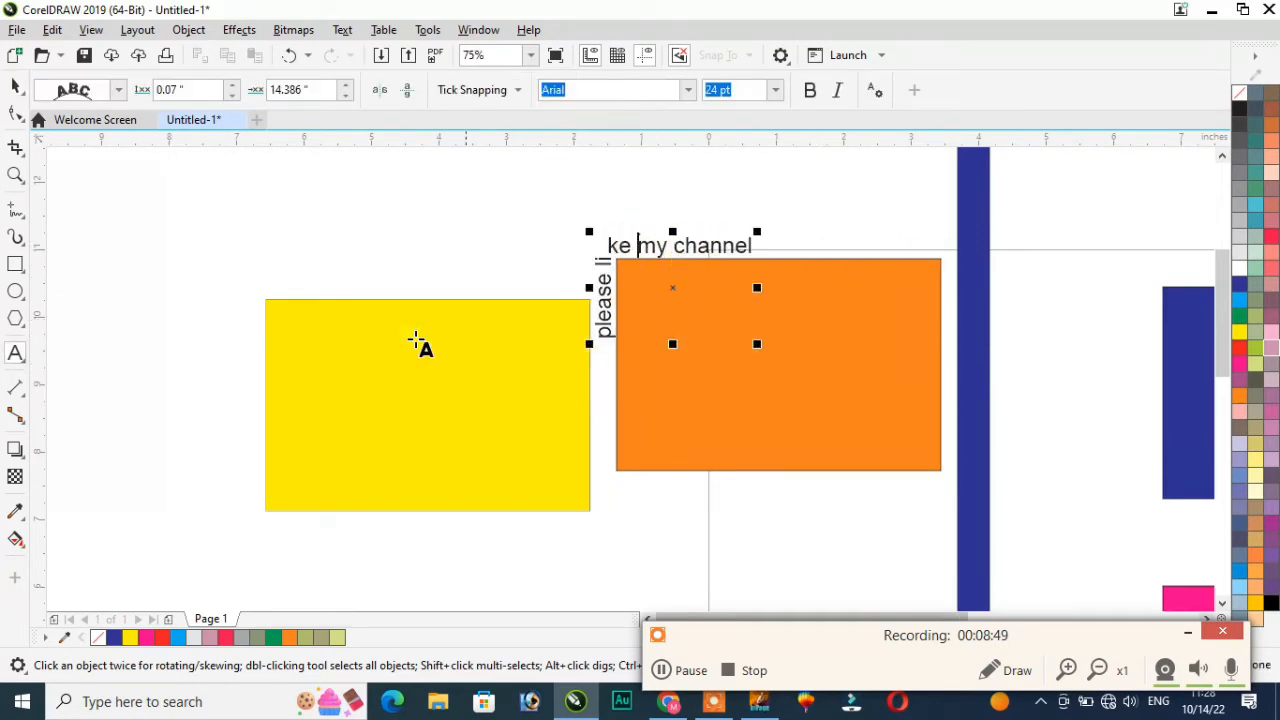
Step: Browse the Text and Table menus without choosing a command
{"action": "left_click", "coordinate": [342, 30]}
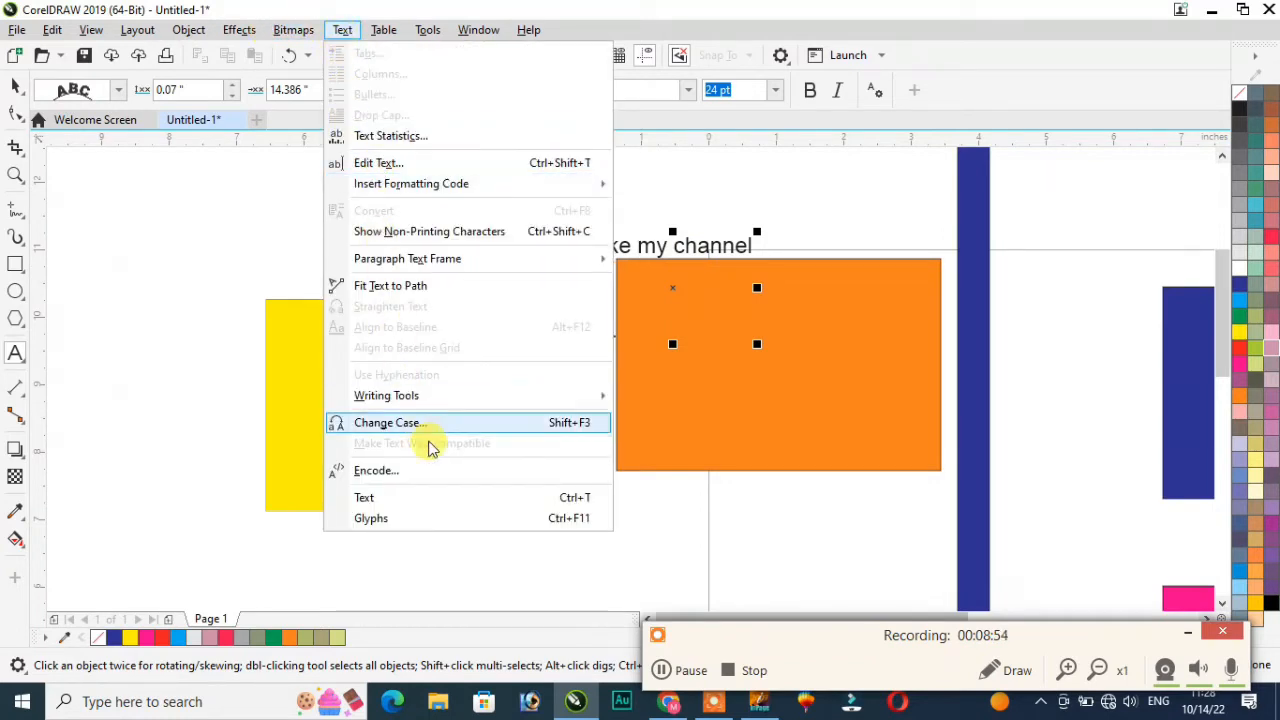
{"action": "mouse_move", "coordinate": [381, 28]}
{"action": "left_click", "coordinate": [265, 155]}
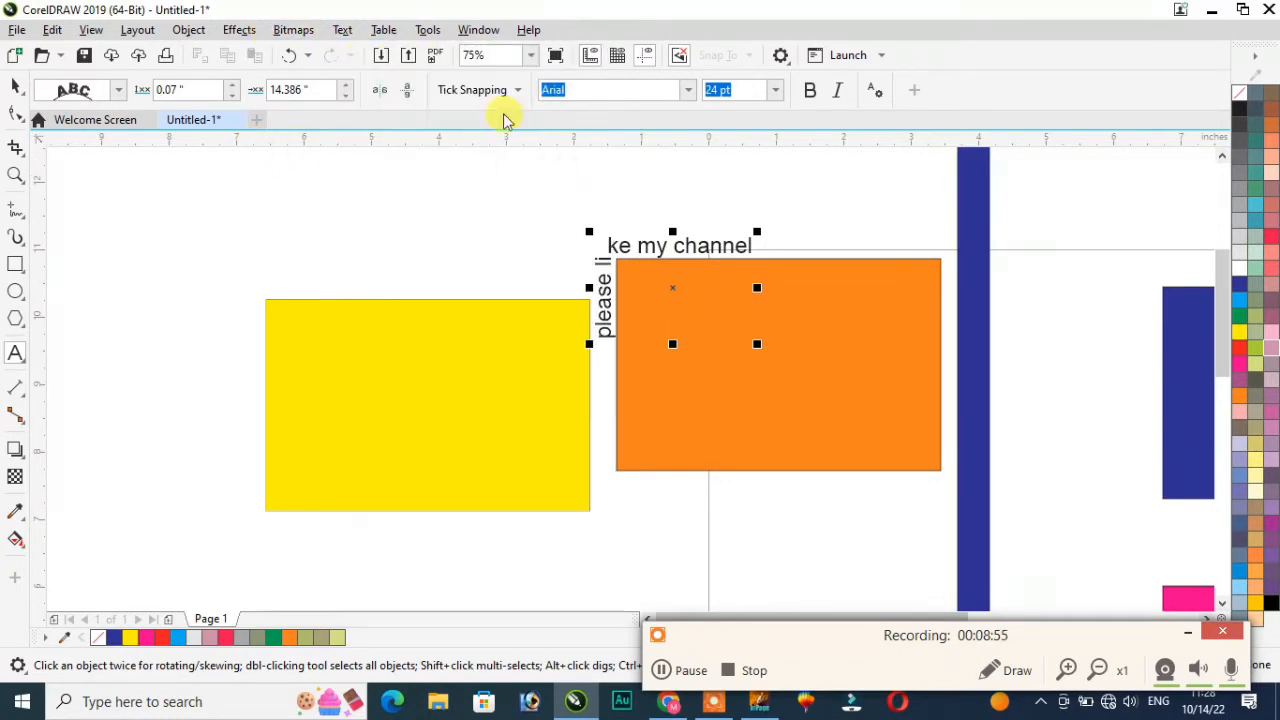
{"action": "left_click", "coordinate": [382, 28]}
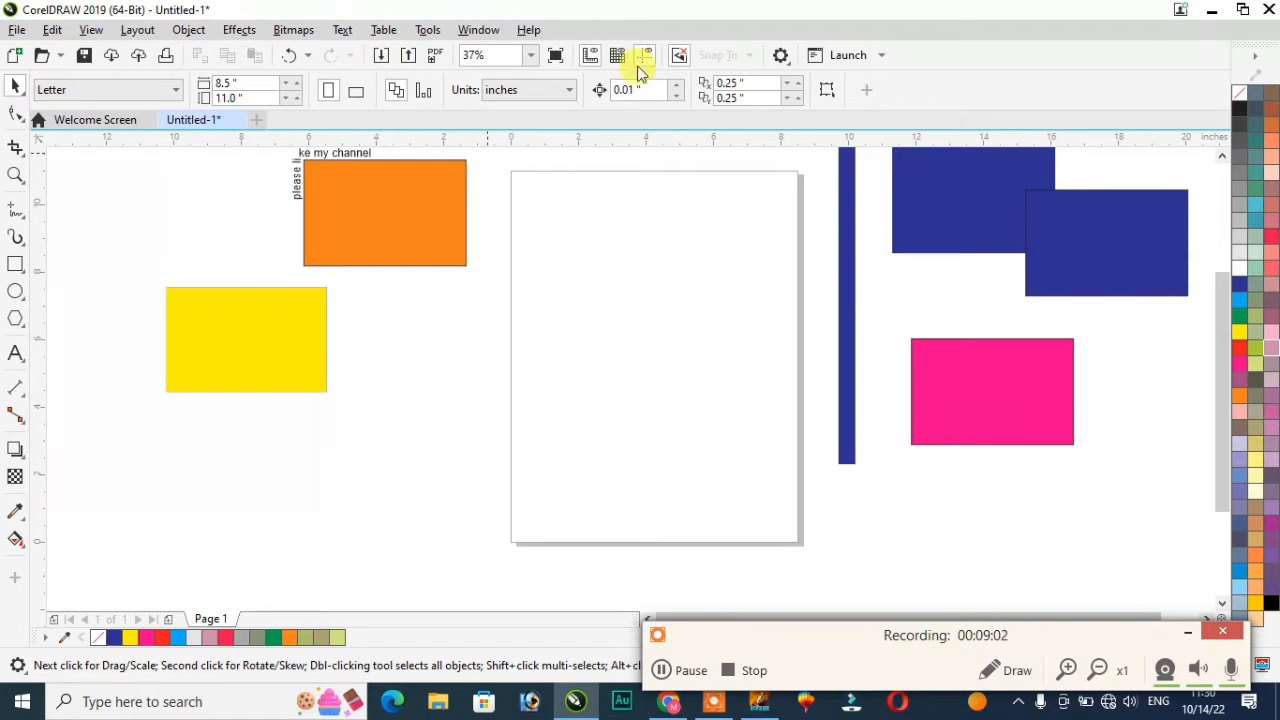
Step: Create a new table of 3 rows and 4 columns, 3.0" wide by 4.0" high
{"action": "left_click", "coordinate": [374, 34]}
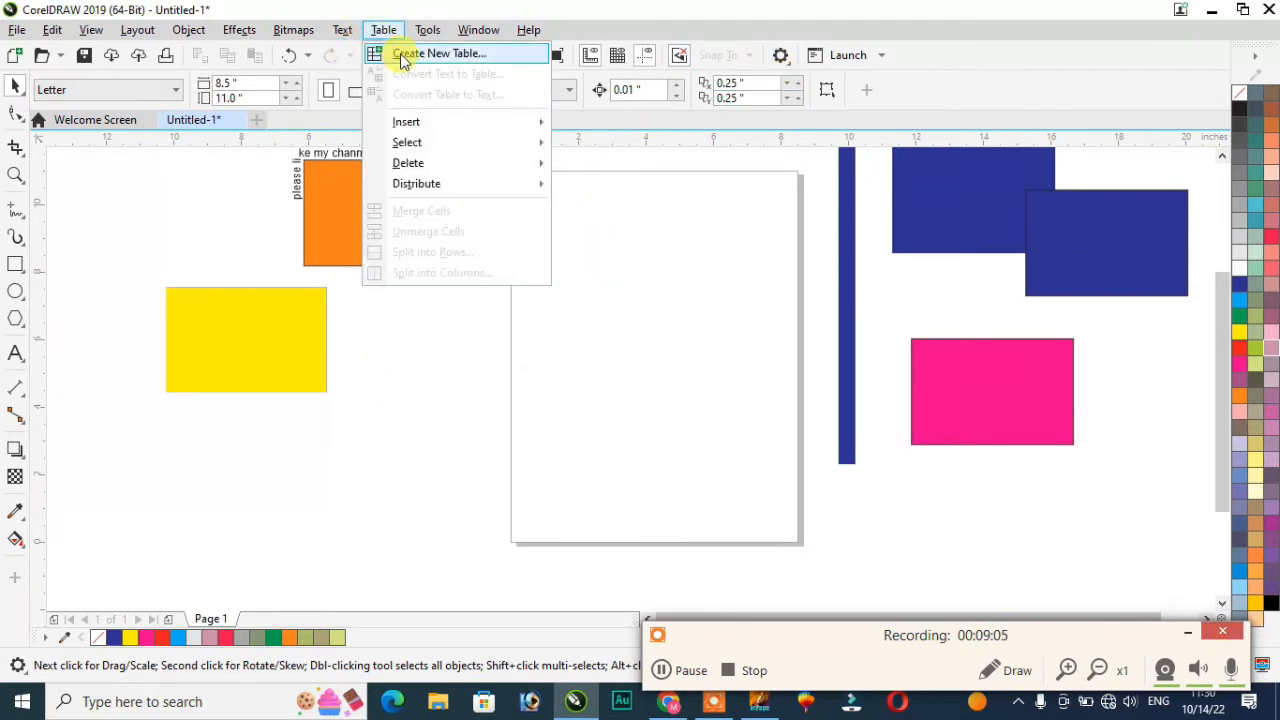
{"action": "left_click", "coordinate": [407, 56]}
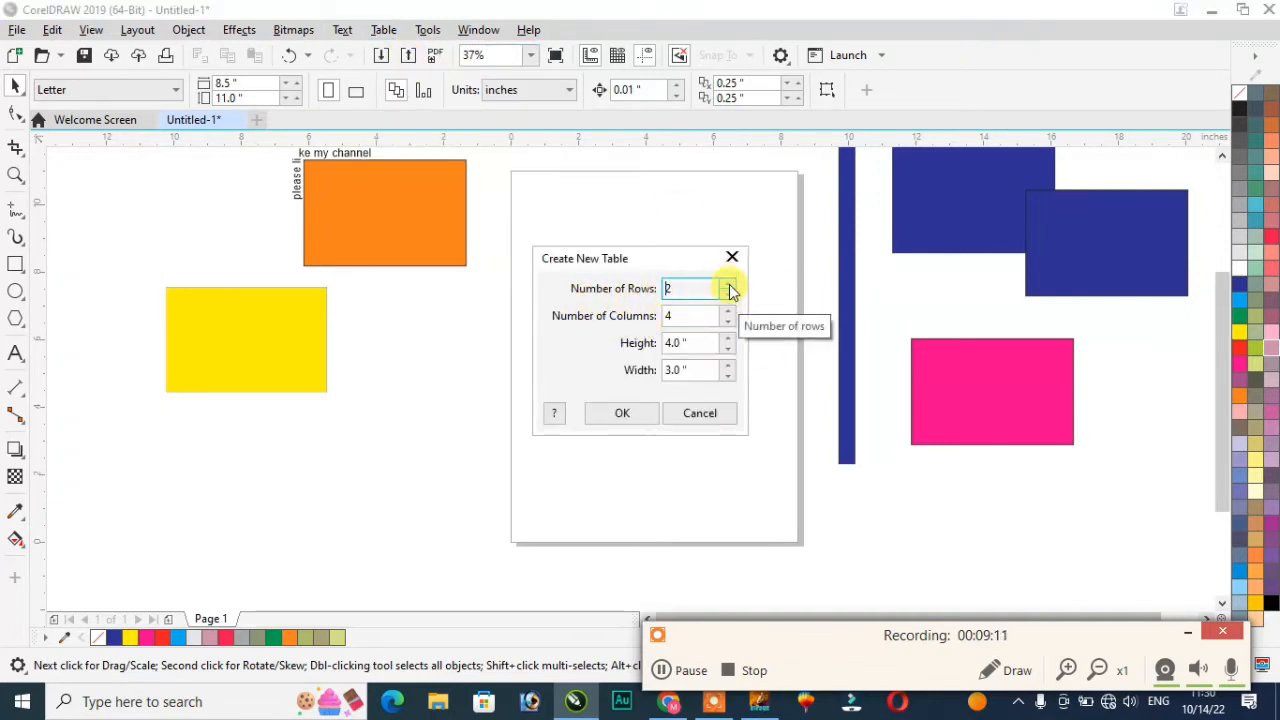
{"action": "left_click", "coordinate": [729, 284]}
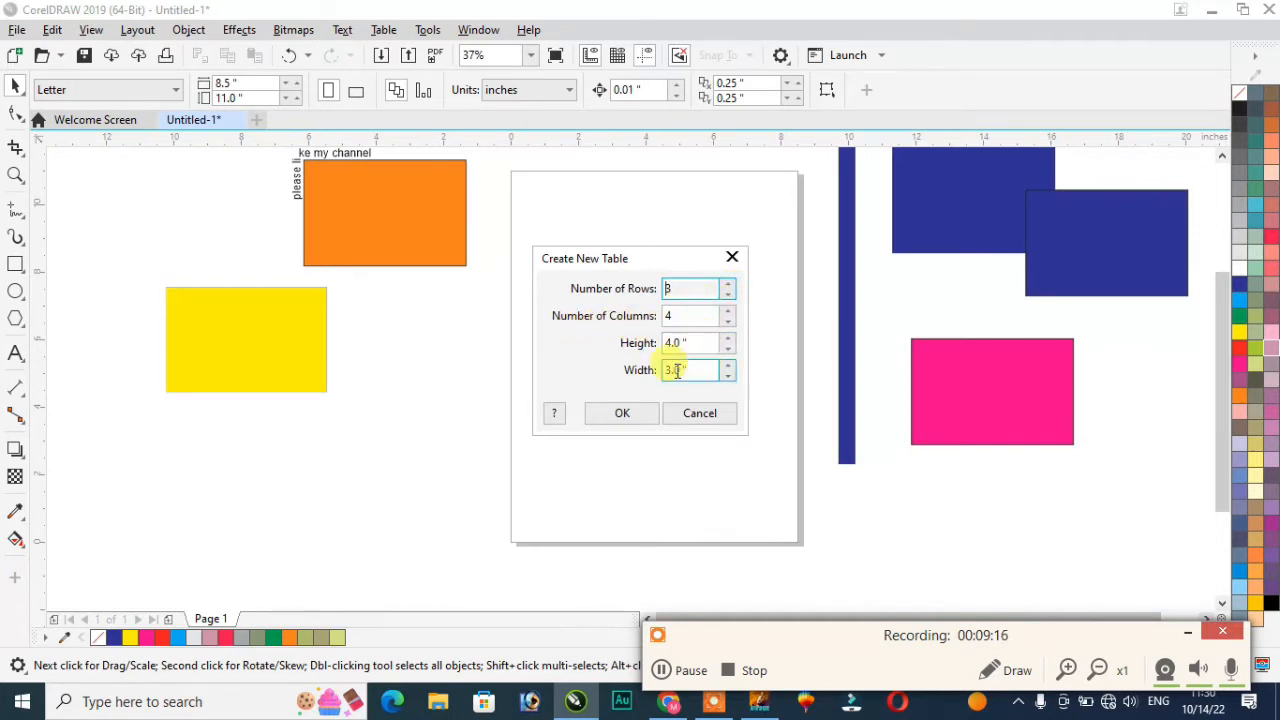
{"action": "left_click", "coordinate": [620, 415]}
{"action": "scroll", "coordinate": [718, 340], "scroll_direction": "up", "scroll_amount": 2}
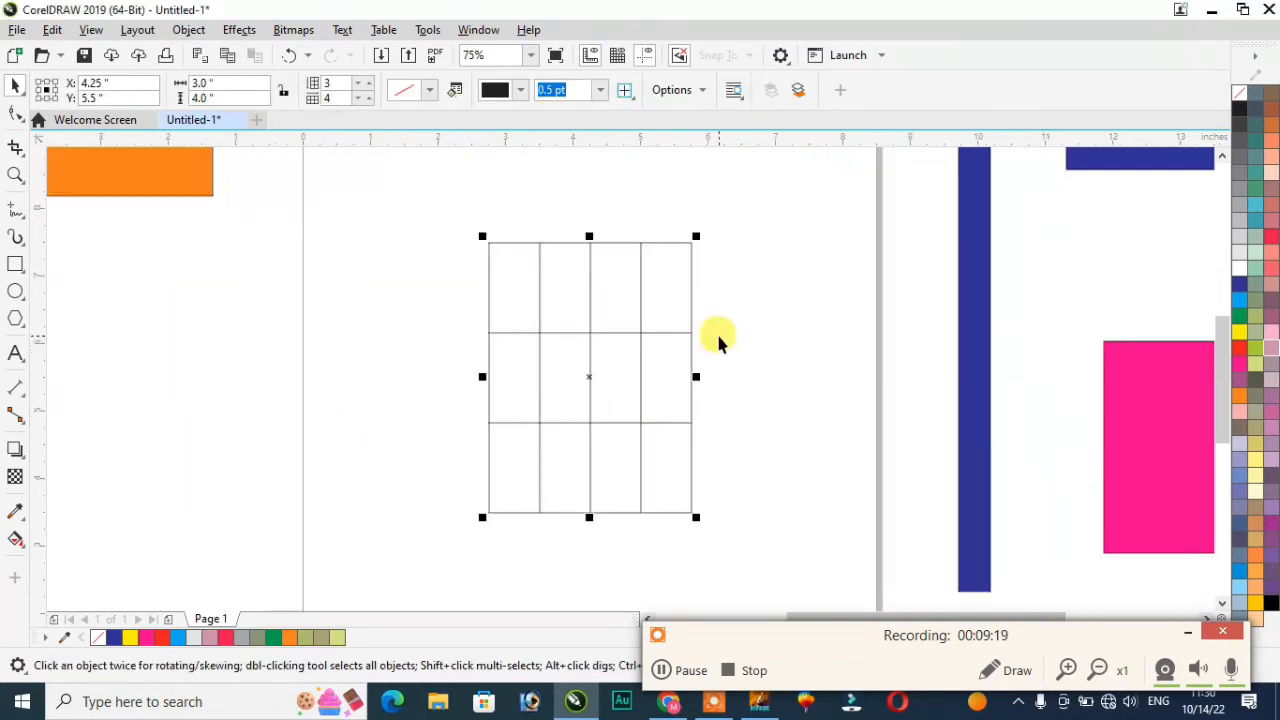
{"action": "scroll", "coordinate": [705, 325], "scroll_direction": "up", "scroll_amount": 1}
{"action": "scroll", "coordinate": [705, 325], "scroll_direction": "down", "scroll_amount": 1}
Step: Delete the selected table with Table > Delete > Table
{"action": "left_click", "coordinate": [384, 29]}
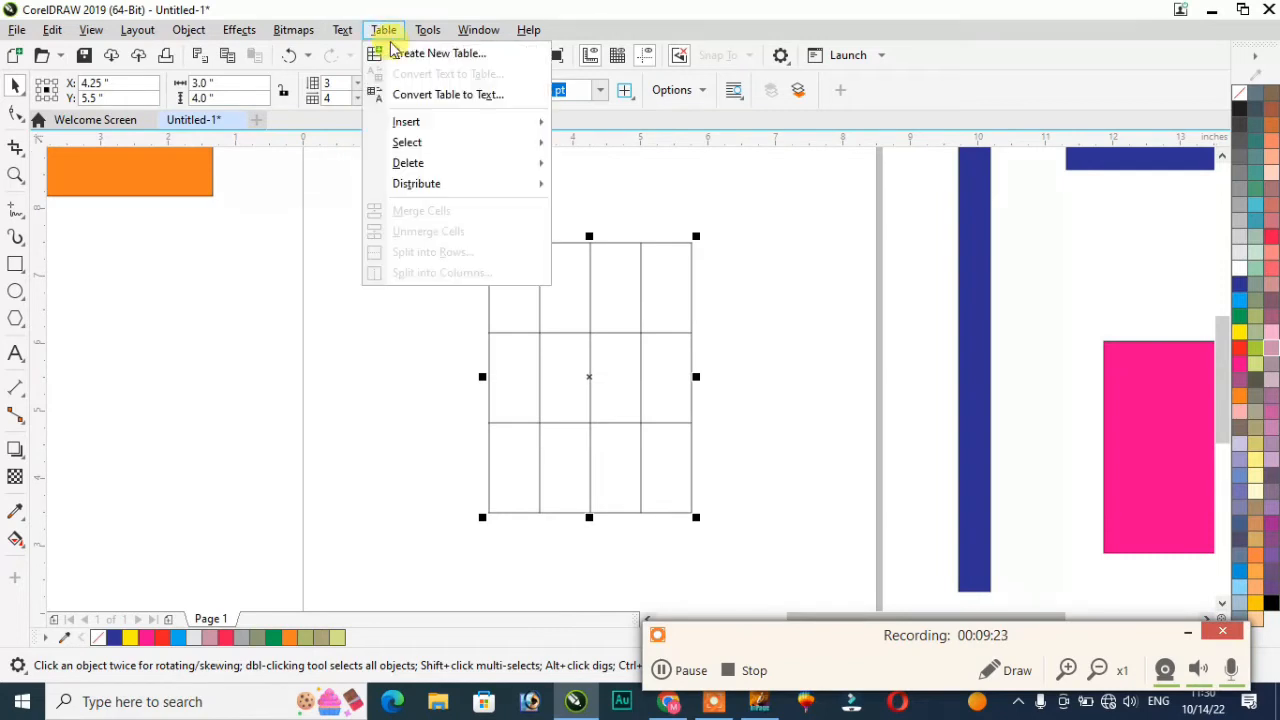
{"action": "mouse_move", "coordinate": [420, 128]}
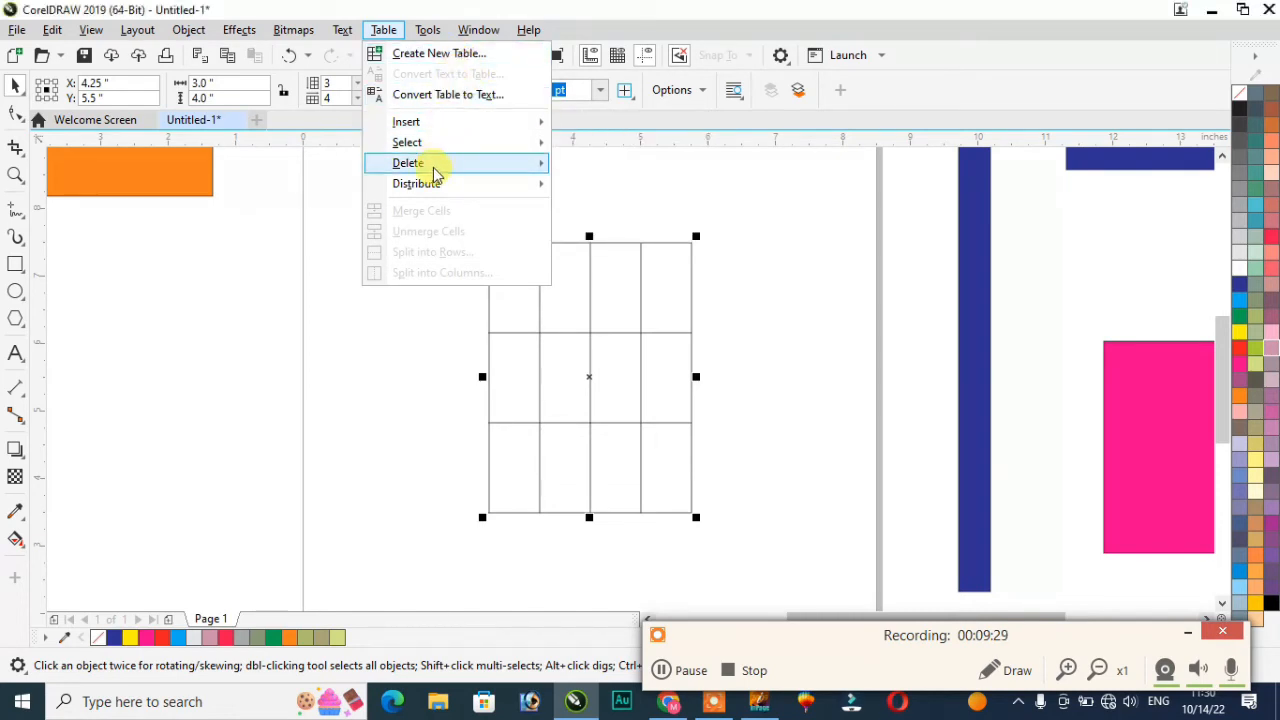
{"action": "mouse_move", "coordinate": [435, 170]}
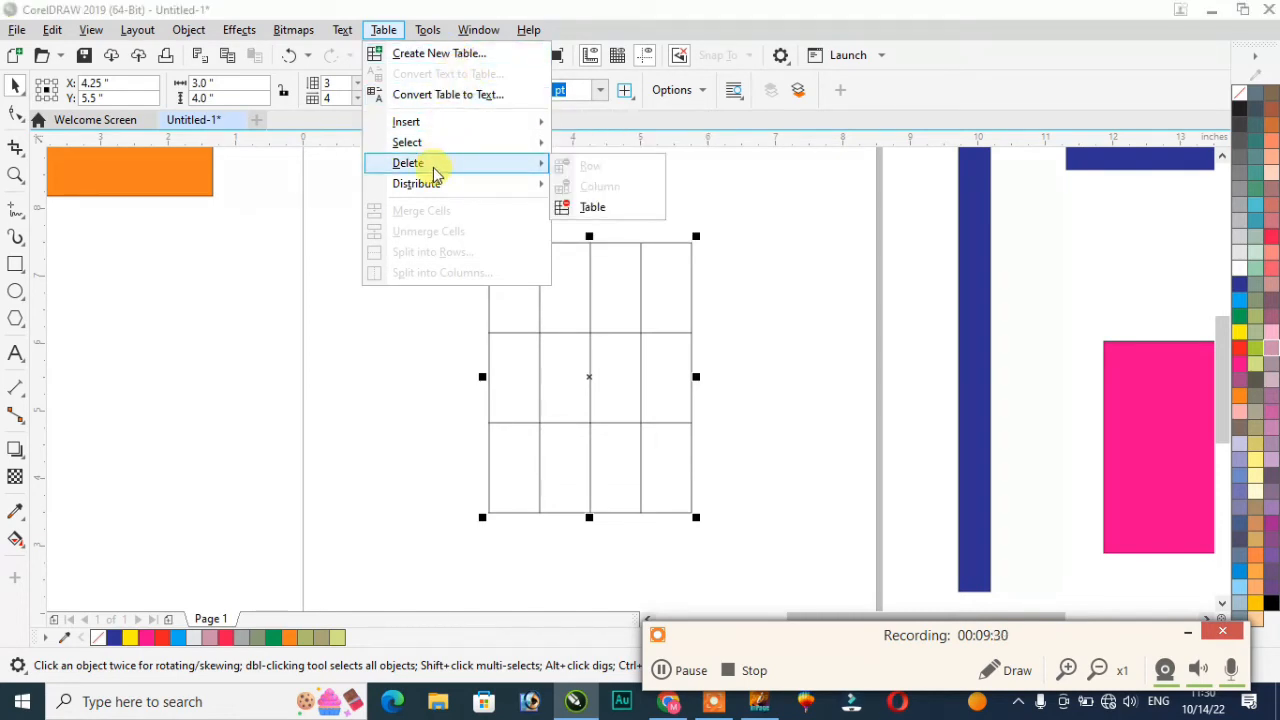
{"action": "left_click", "coordinate": [595, 208]}
Step: Create a new 4-by-4 table
{"action": "left_click", "coordinate": [382, 29]}
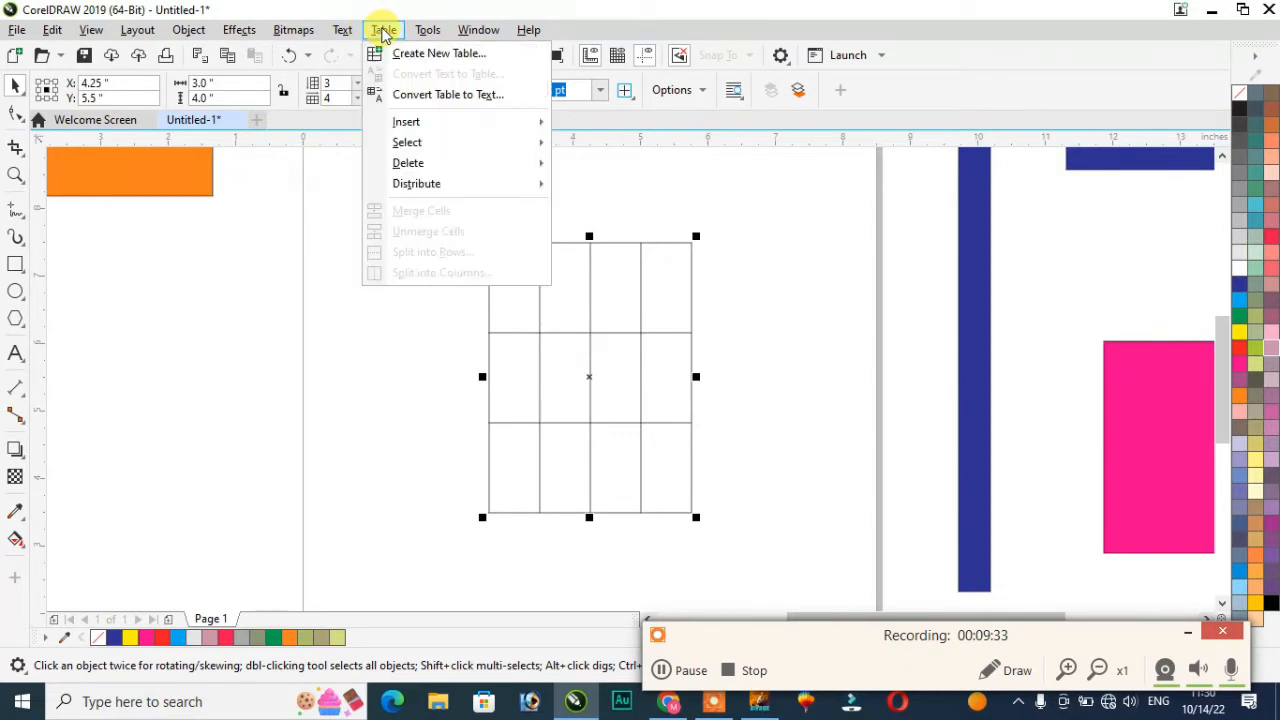
{"action": "left_click", "coordinate": [408, 54]}
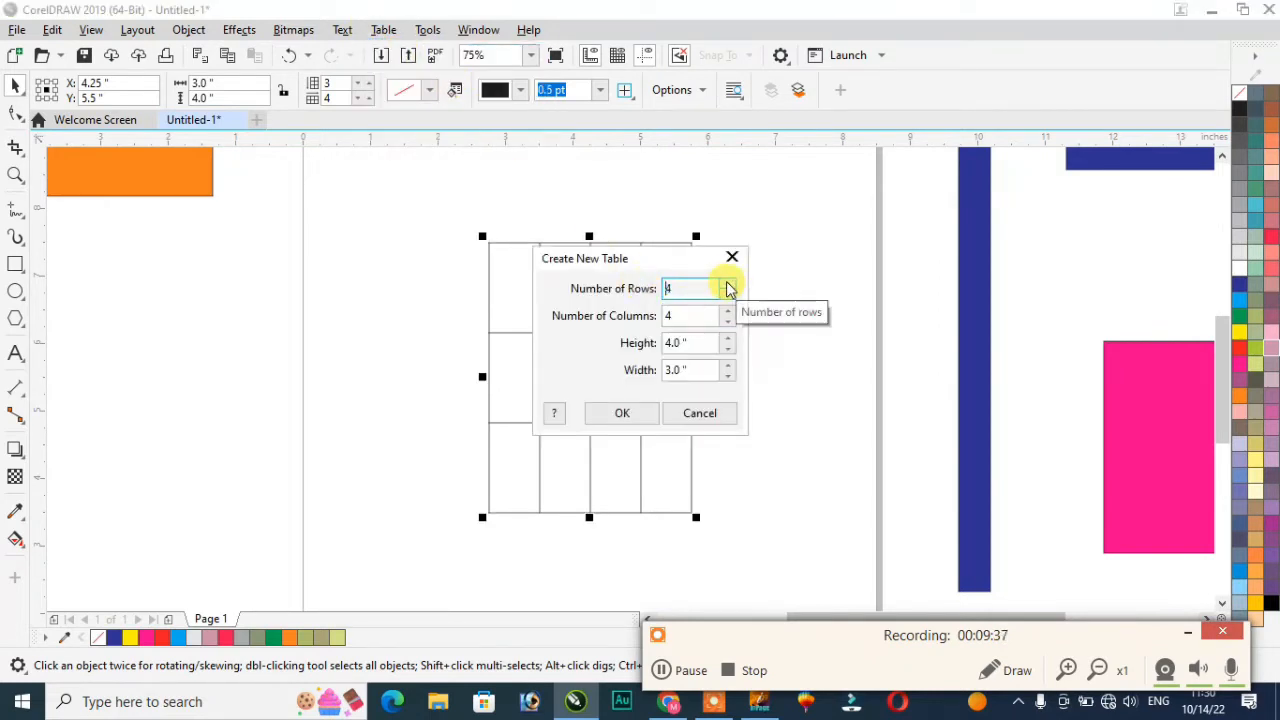
{"action": "left_click", "coordinate": [621, 413]}
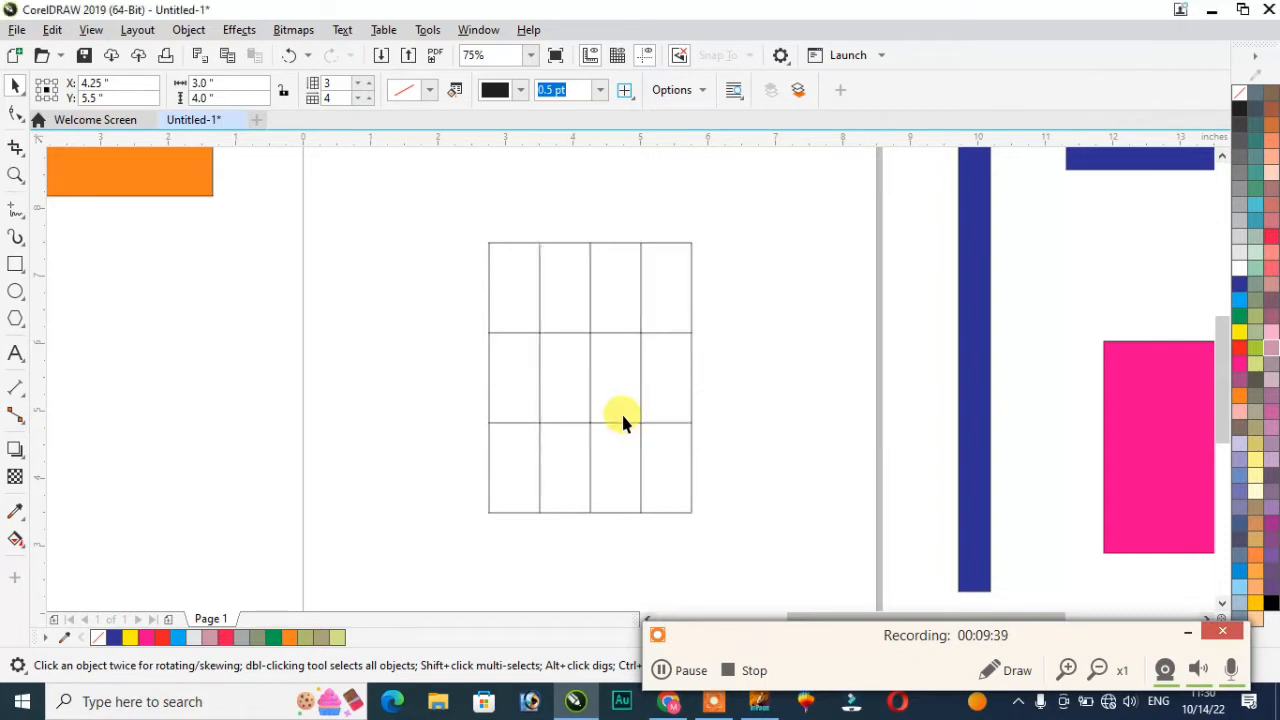
{"action": "scroll", "coordinate": [593, 345], "scroll_direction": "up", "scroll_amount": 2}
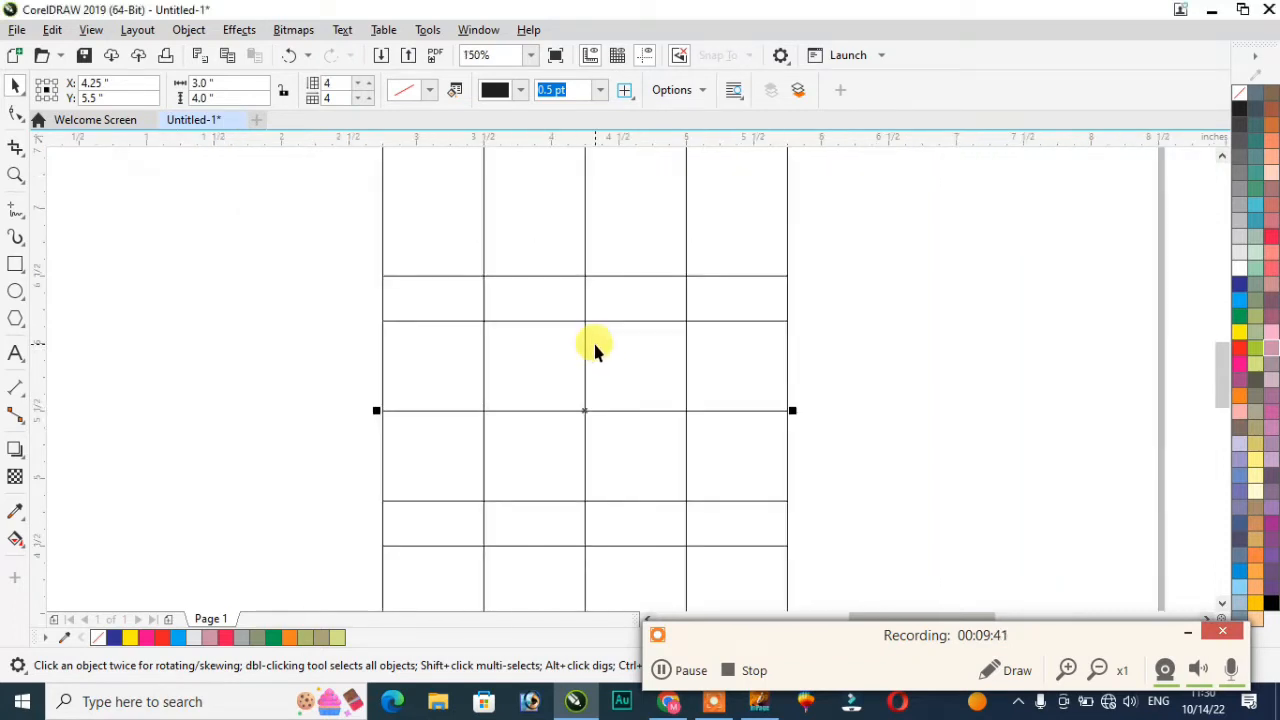
{"action": "scroll", "coordinate": [593, 340], "scroll_direction": "down", "scroll_amount": 2}
Step: Drag the 4x4 table across the page, delete it, and select the leftover table
{"action": "left_click", "coordinate": [430, 214]}
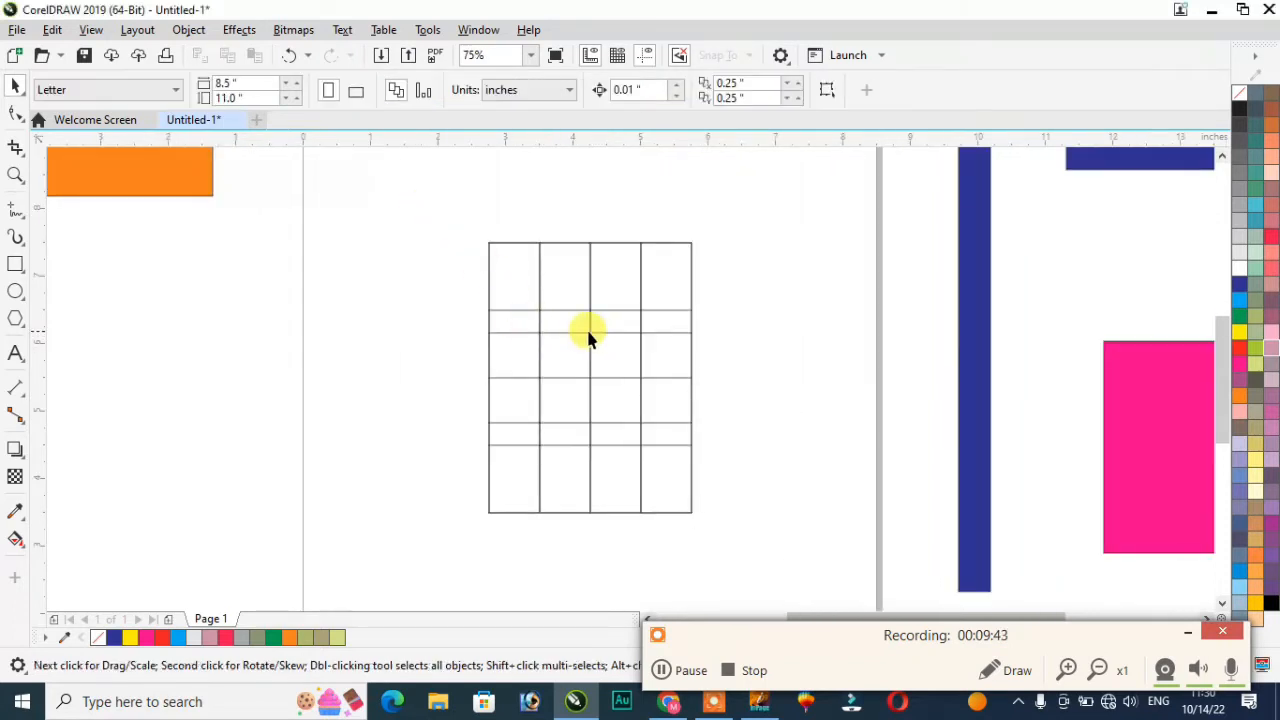
{"action": "left_click_drag", "start_coordinate": [591, 337], "coordinate": [281, 306]}
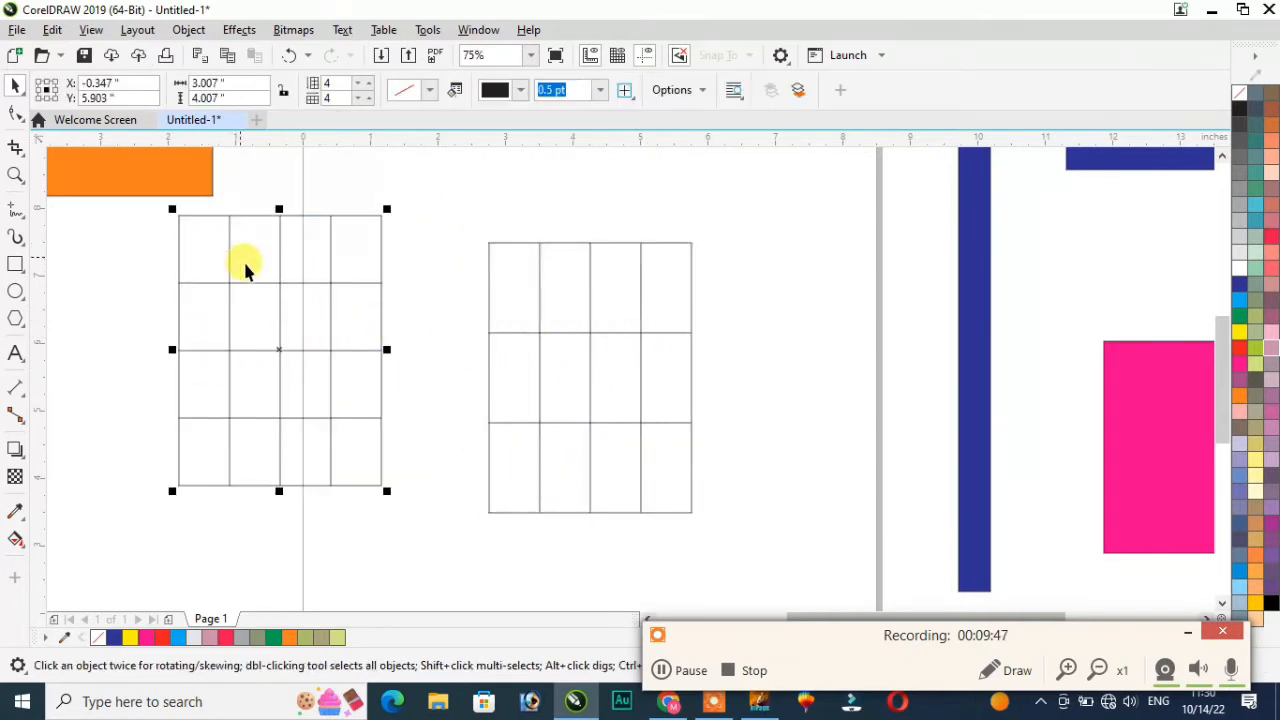
{"action": "left_click_drag", "start_coordinate": [280, 346], "coordinate": [853, 366]}
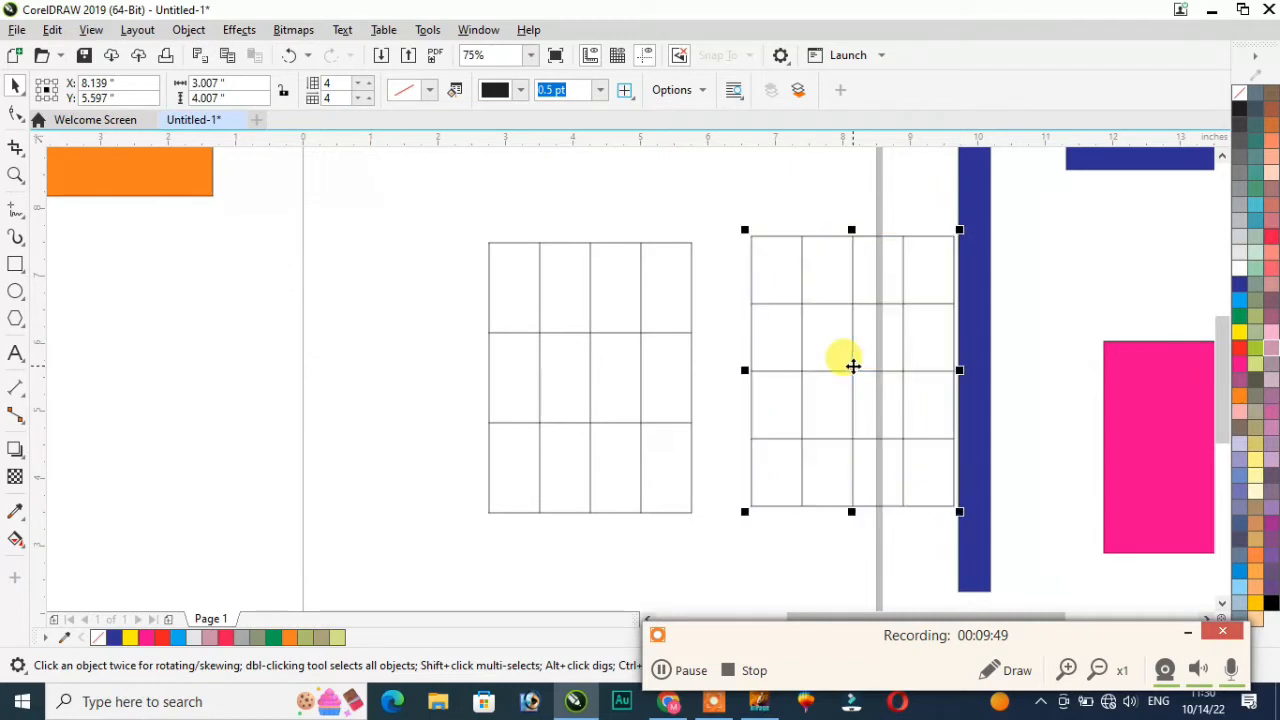
{"action": "key", "text": "Delete"}
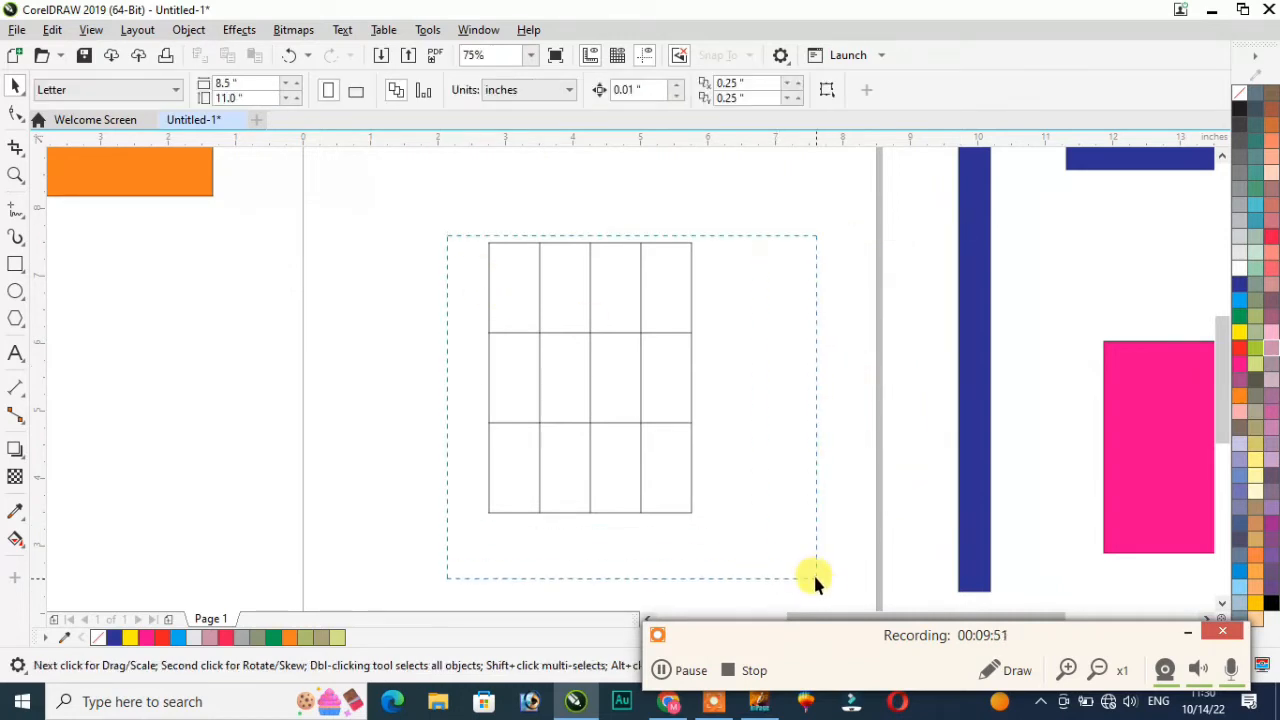
{"action": "left_click_drag", "start_coordinate": [819, 586], "coordinate": [815, 583]}
Step: Create a 6-row by 6-column table, 3.0" by 4.0", on the page
{"action": "left_click", "coordinate": [385, 30]}
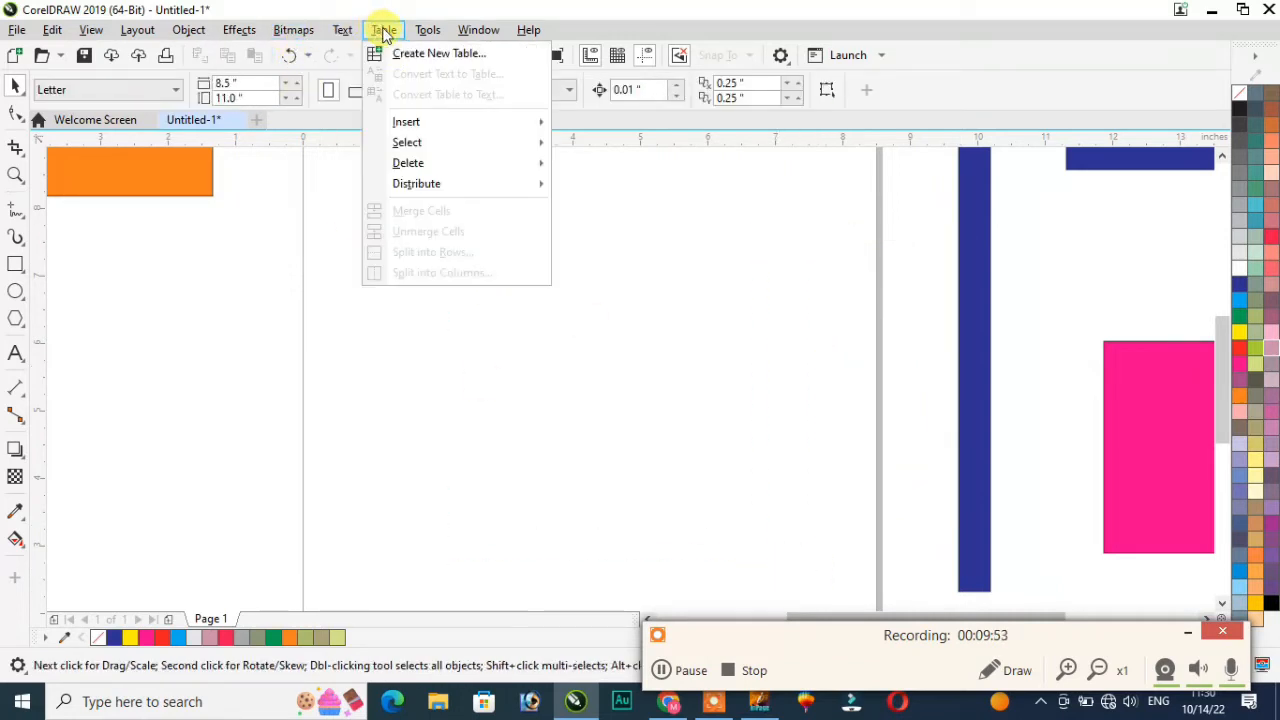
{"action": "left_click", "coordinate": [410, 56]}
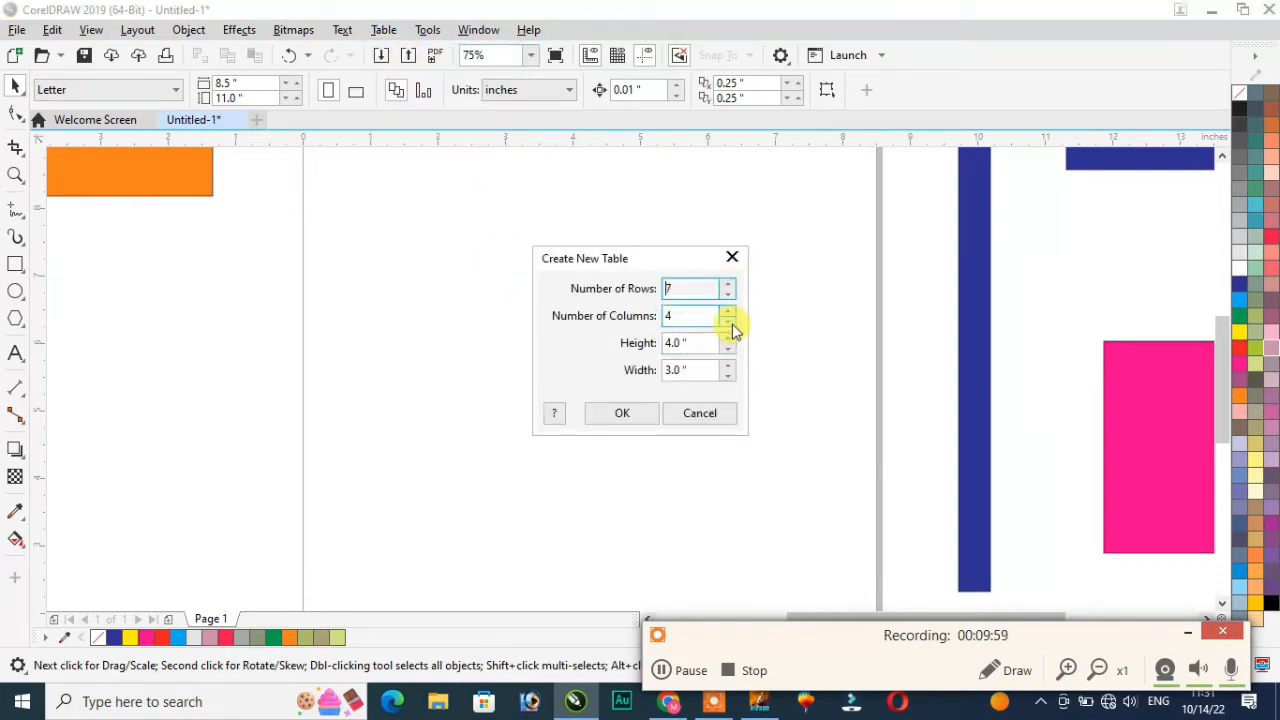
{"action": "left_click", "coordinate": [727, 292]}
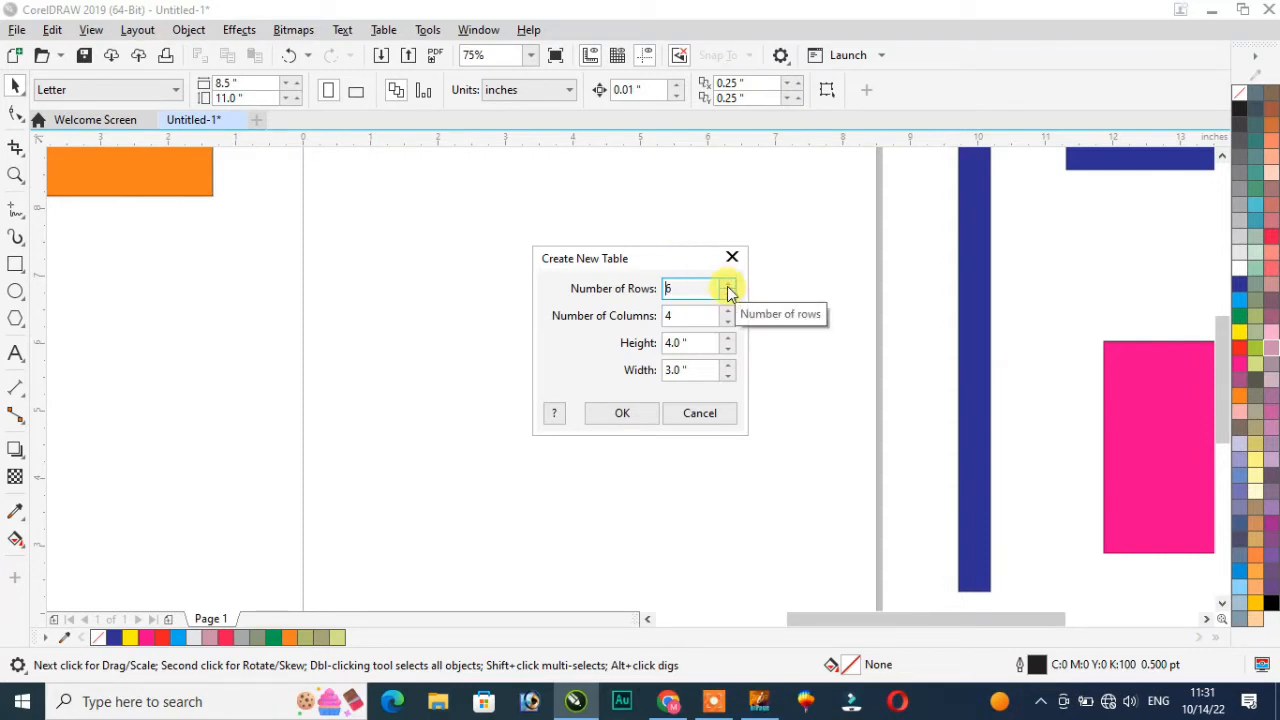
{"action": "left_click", "coordinate": [712, 706]}
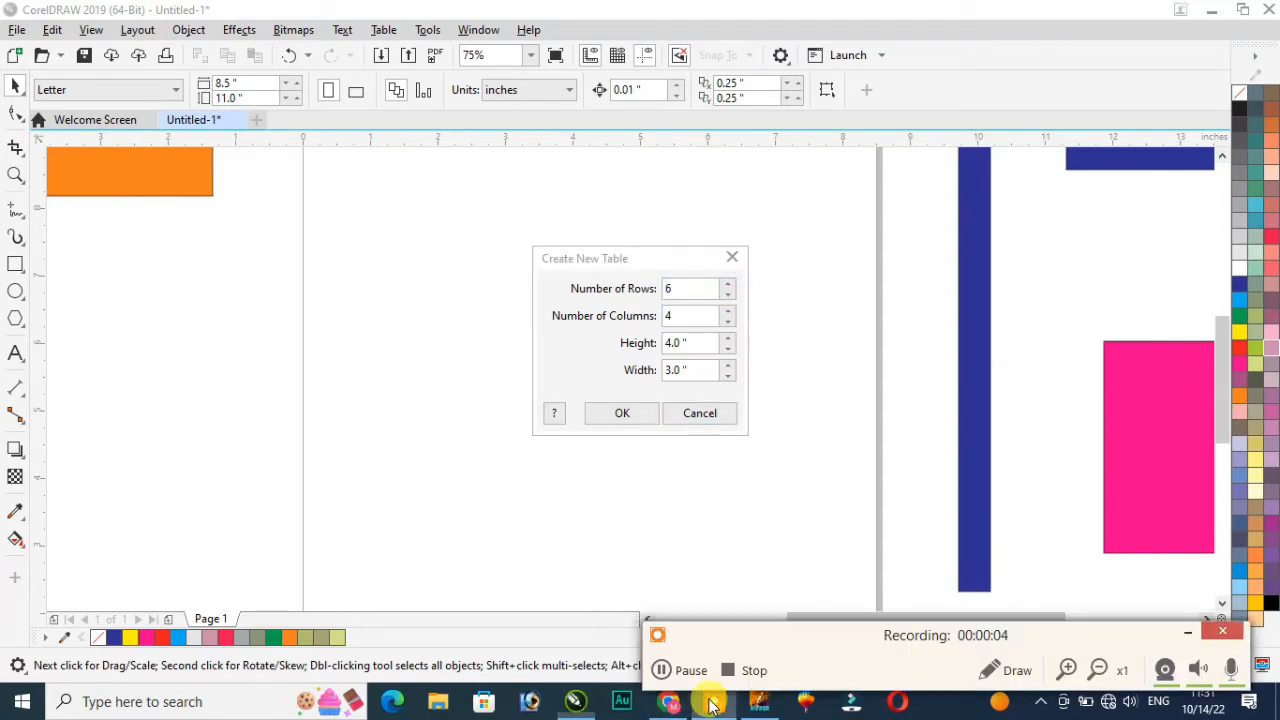
{"action": "left_click", "coordinate": [728, 322]}
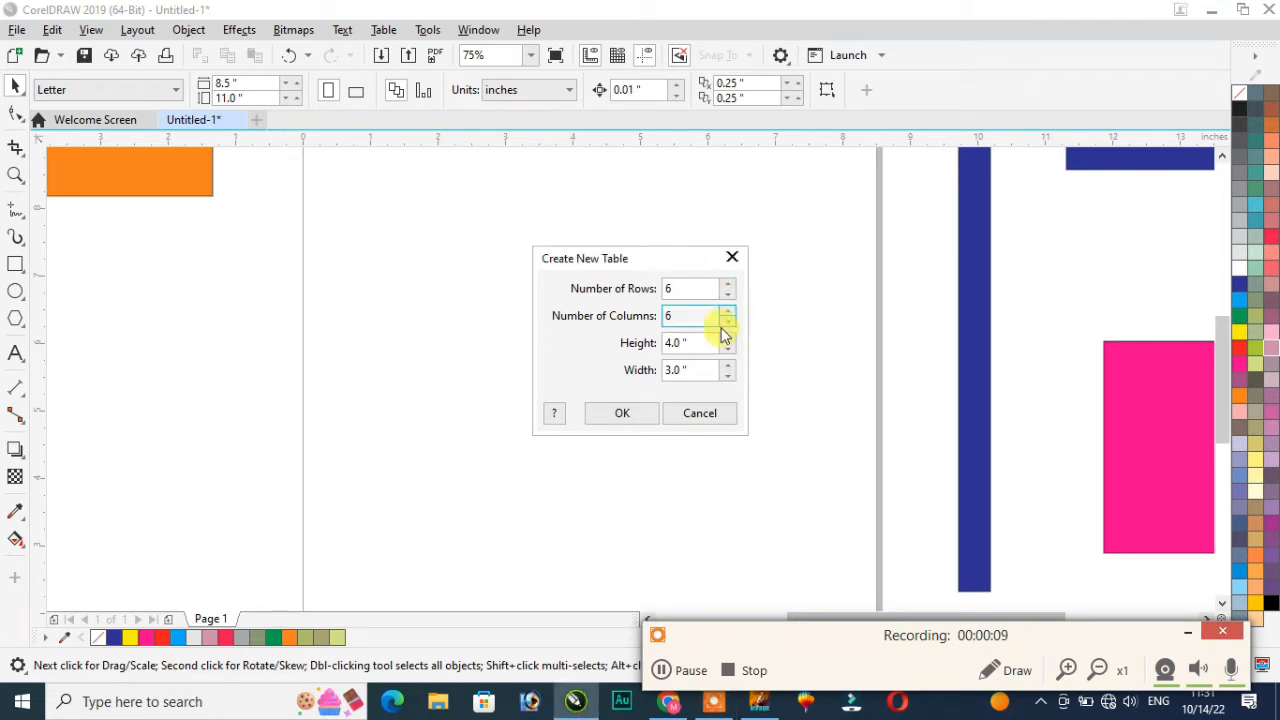
{"action": "left_click", "coordinate": [624, 413]}
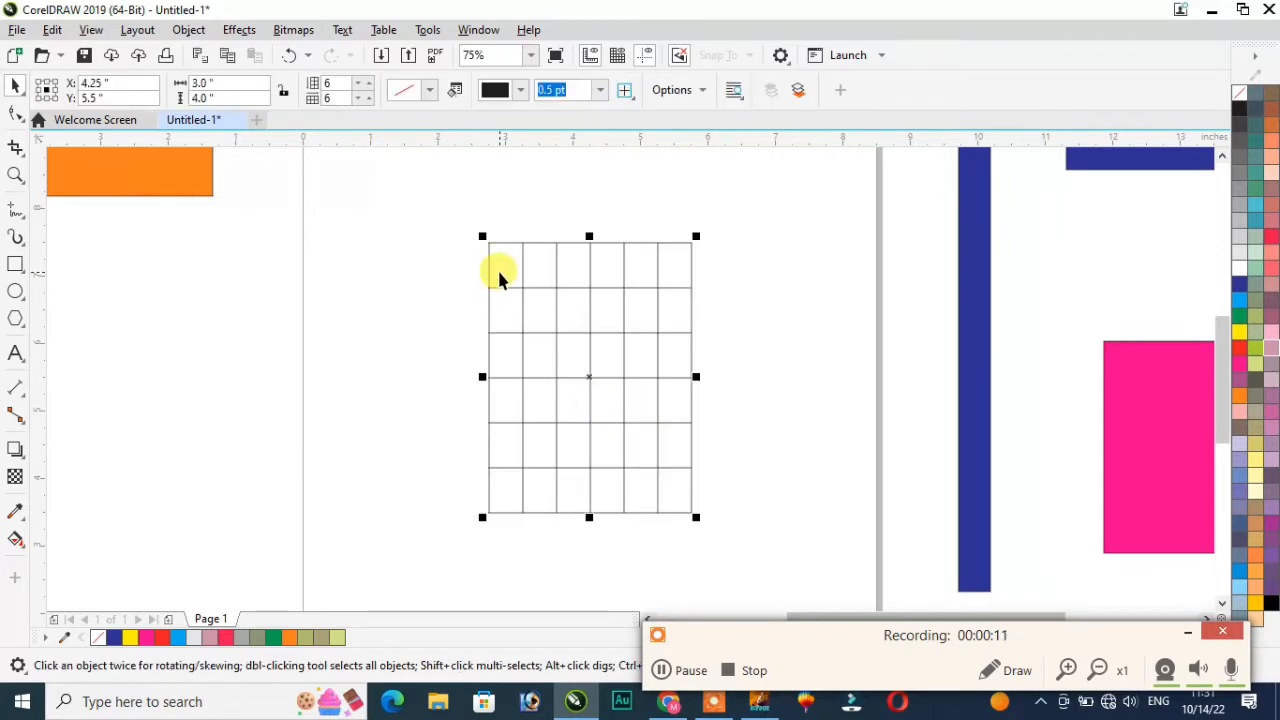
{"action": "left_click", "coordinate": [1005, 670]}
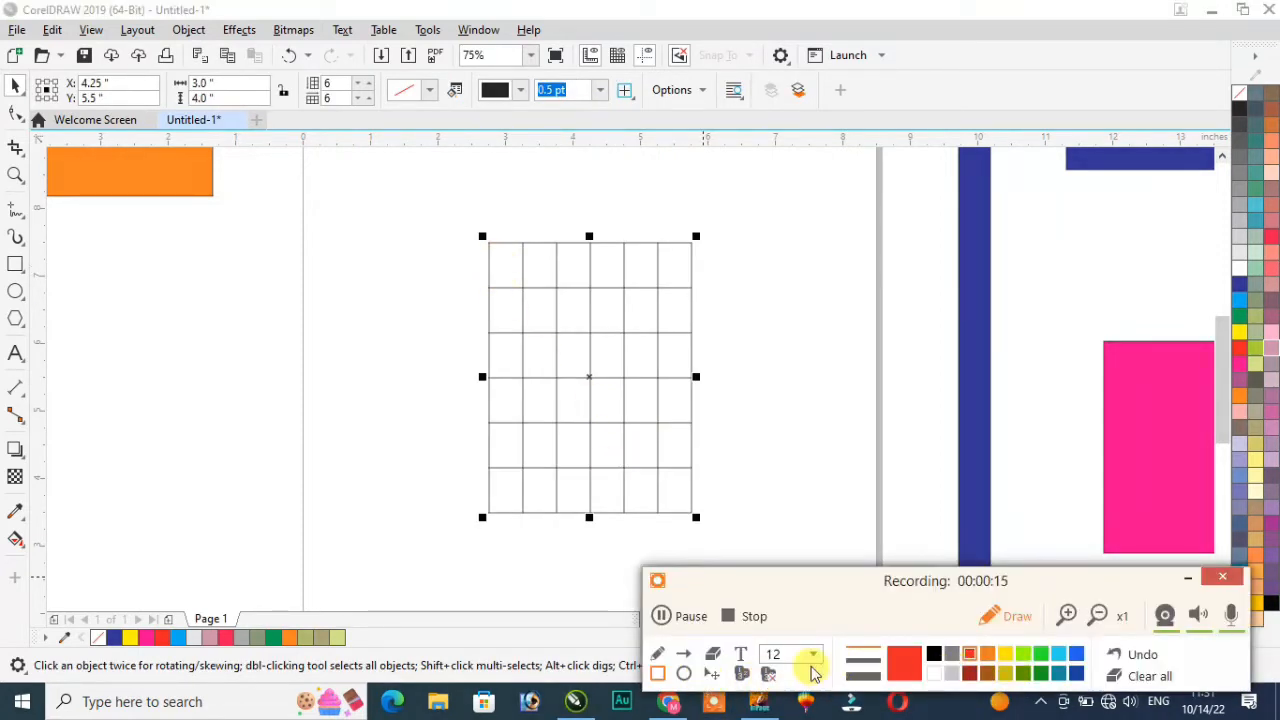
Step: Place and then erase numbered annotation markers on the table's left column
{"action": "left_click", "coordinate": [739, 676]}
{"action": "left_click", "coordinate": [508, 265]}
{"action": "left_click", "coordinate": [508, 307]}
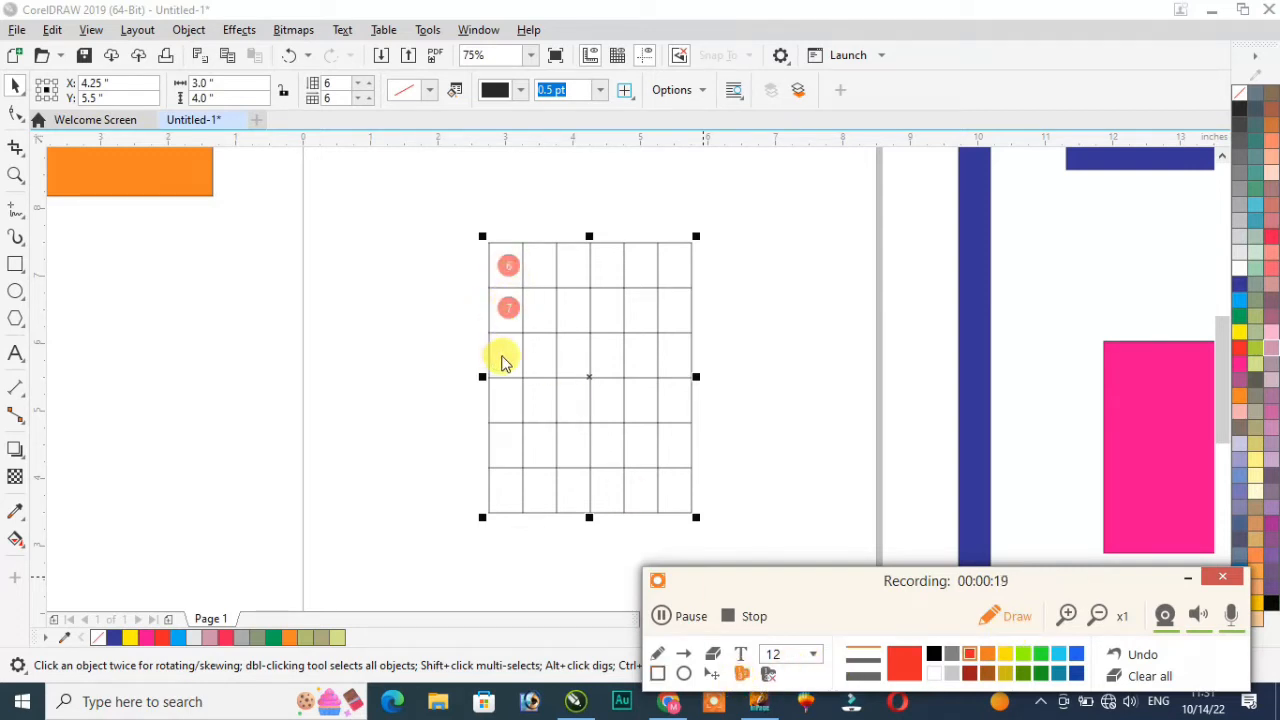
{"action": "left_click", "coordinate": [1146, 677]}
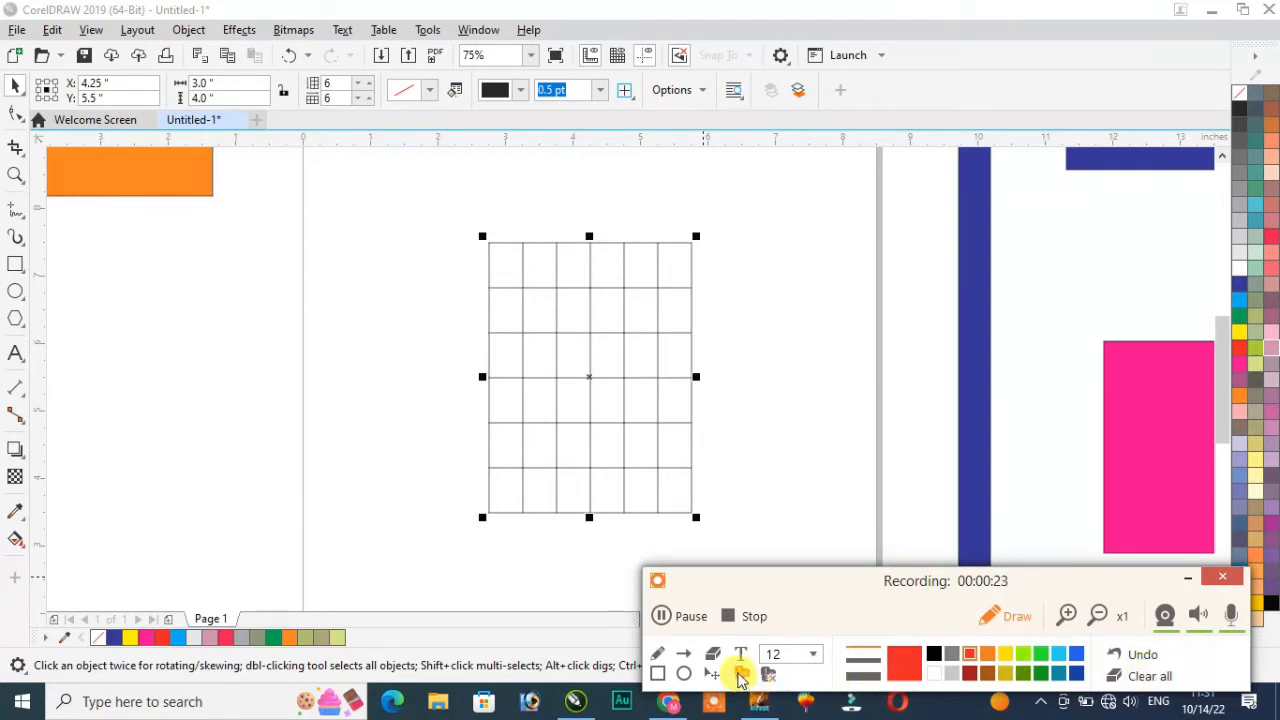
{"action": "left_click", "coordinate": [741, 677]}
{"action": "left_click", "coordinate": [506, 260]}
{"action": "left_click", "coordinate": [504, 302]}
{"action": "left_click", "coordinate": [1150, 676]}
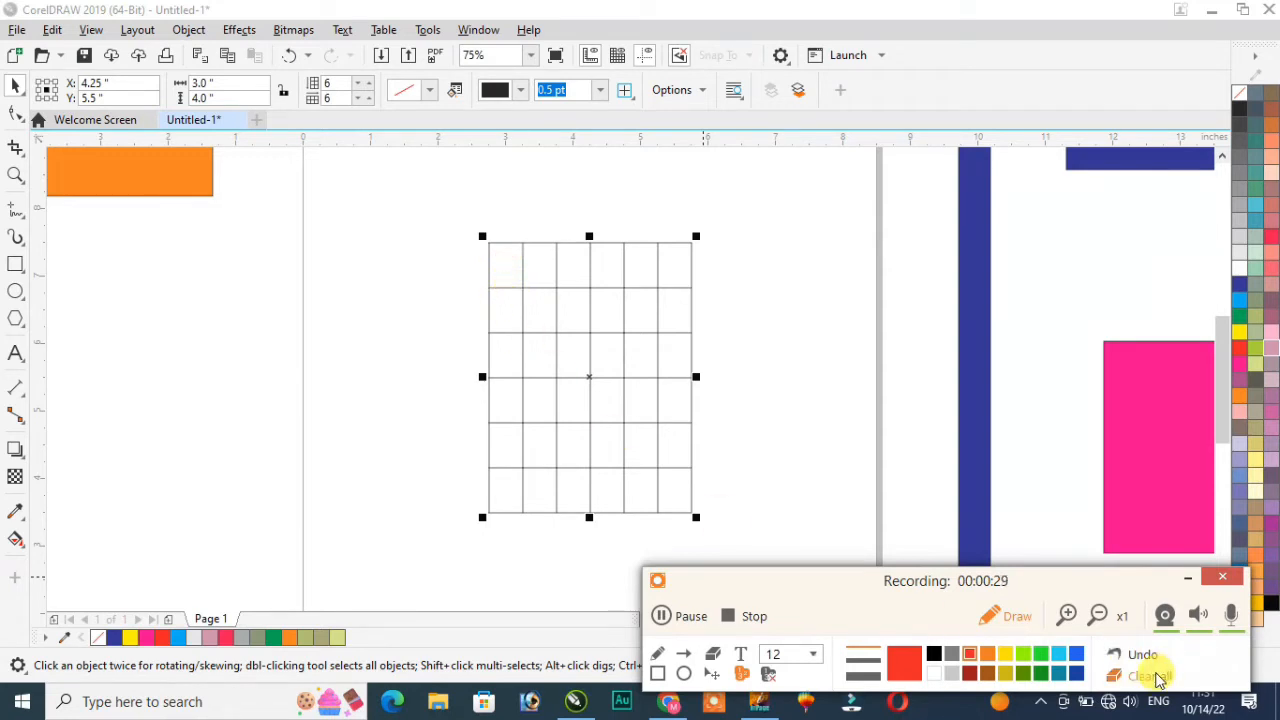
{"action": "left_click", "coordinate": [1002, 617]}
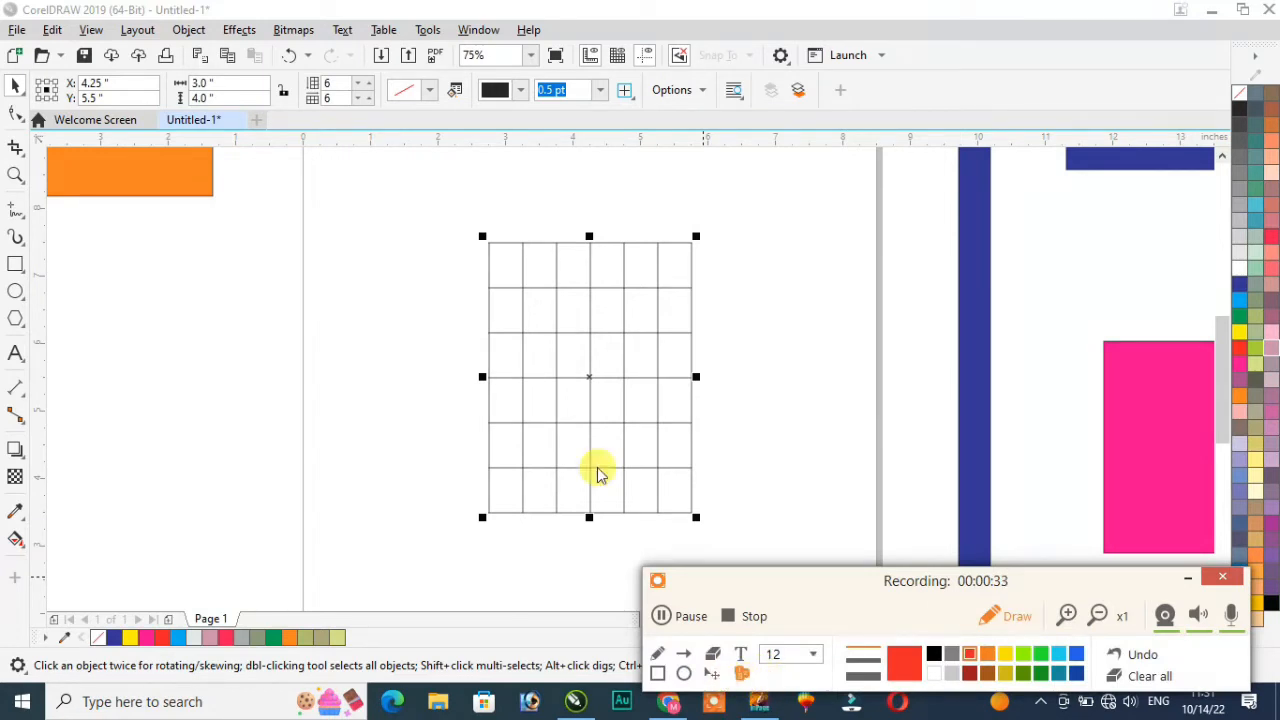
Step: Mark the table's left column with numbered markers 1, 2 and 3
{"action": "left_click", "coordinate": [502, 264]}
{"action": "left_click", "coordinate": [508, 302]}
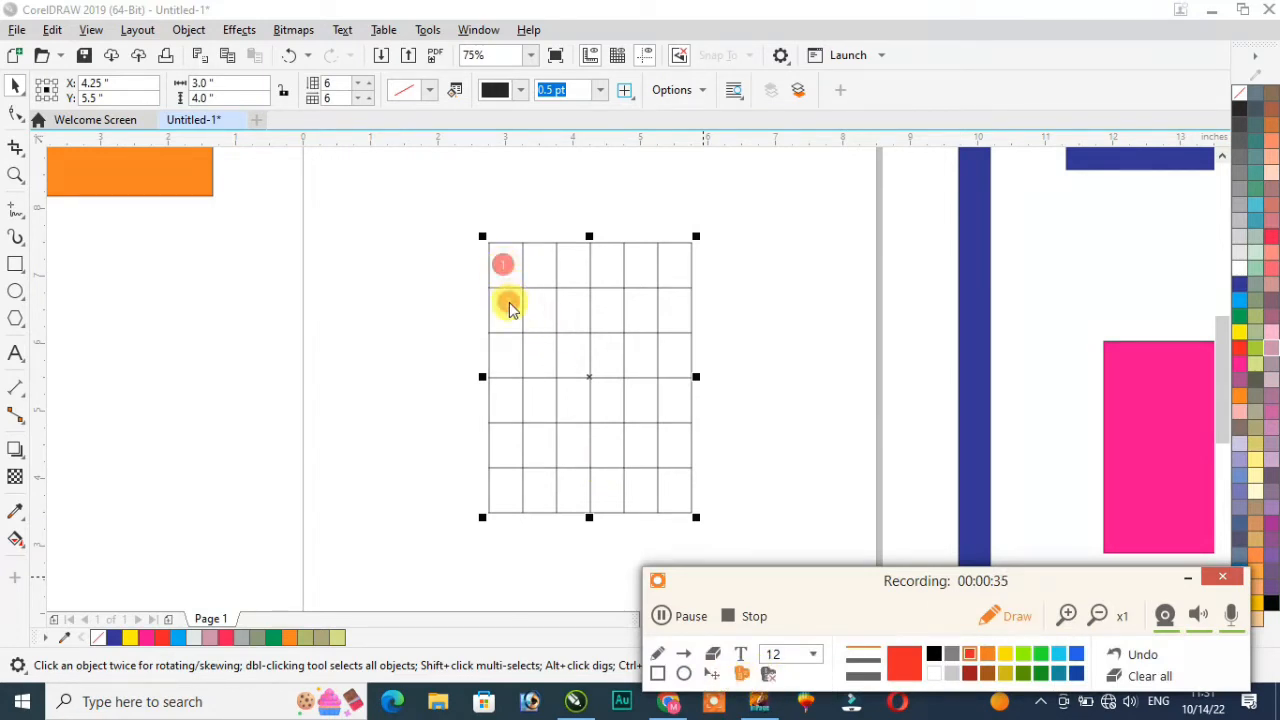
{"action": "left_click", "coordinate": [508, 362]}
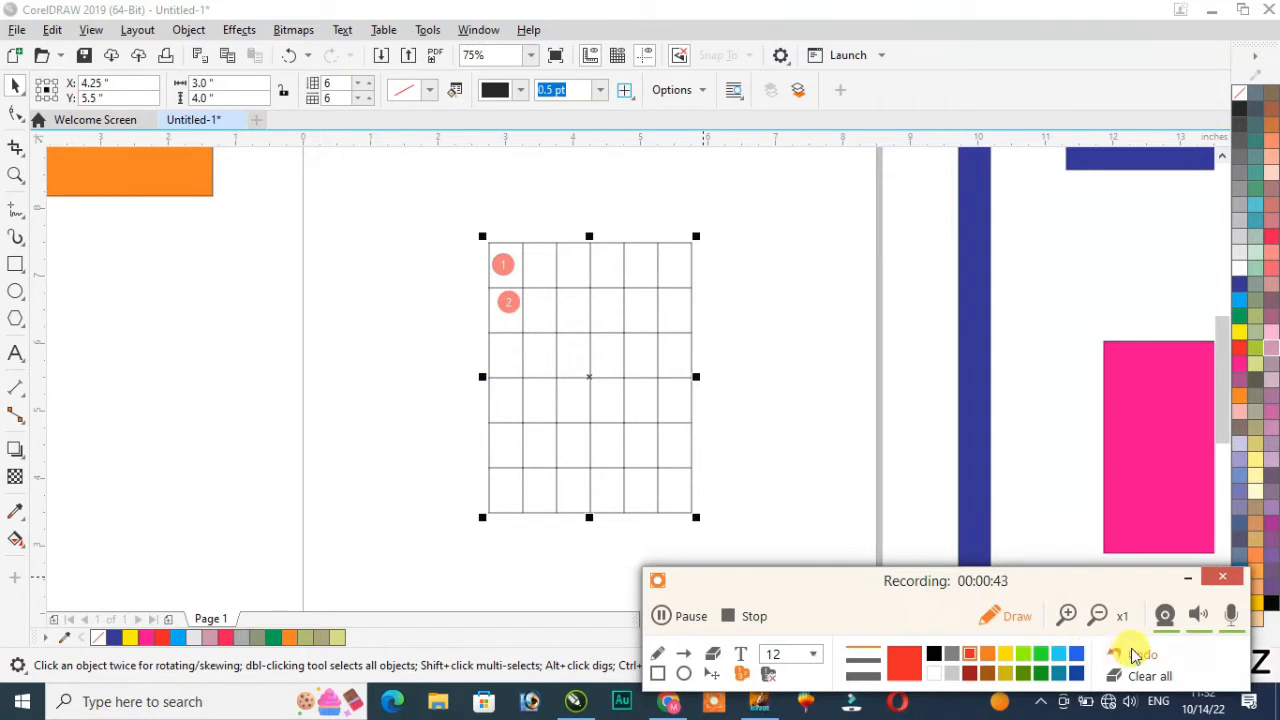
{"action": "left_click", "coordinate": [478, 30]}
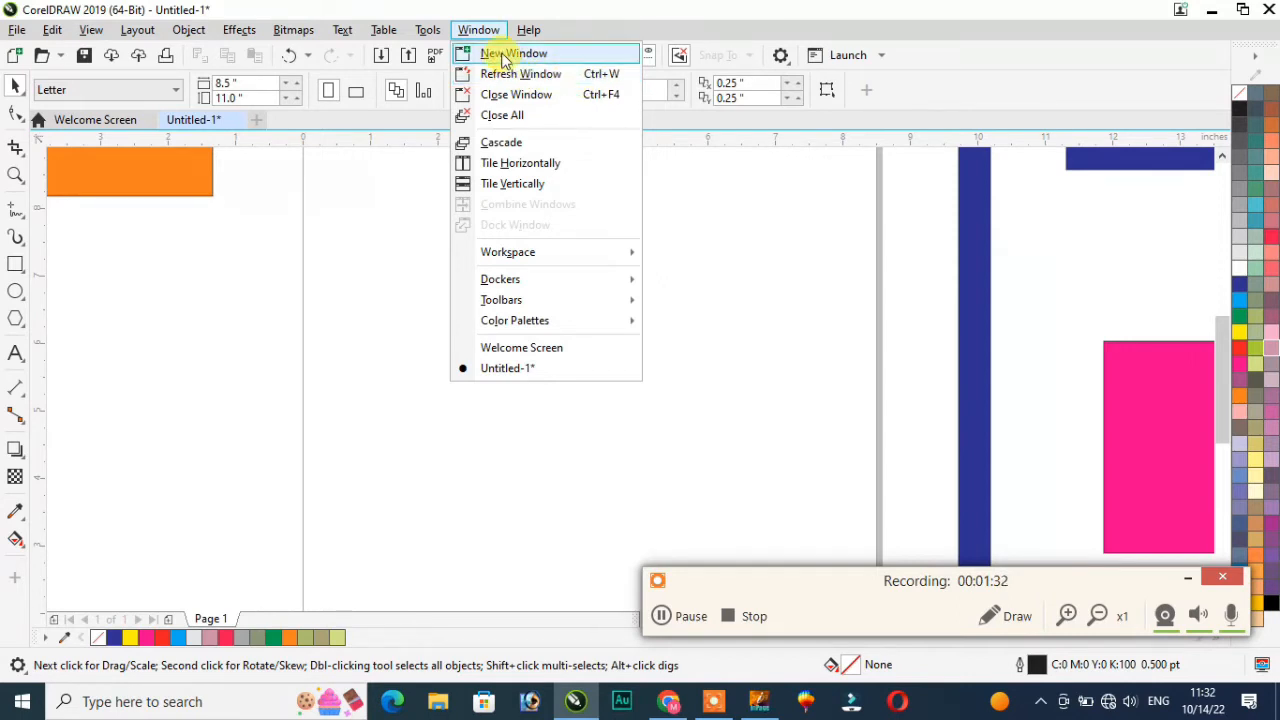
Step: Open a second window on the drawing and refresh the drawing window
{"action": "left_click", "coordinate": [505, 55]}
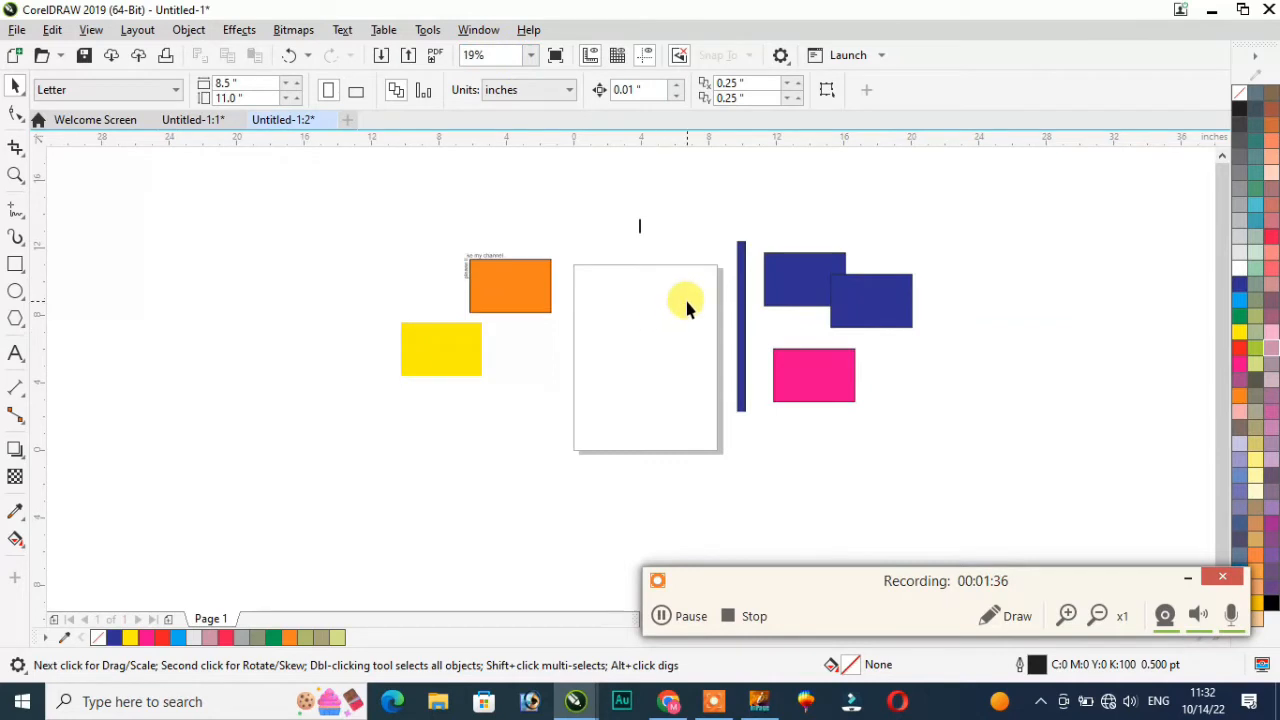
{"action": "scroll", "coordinate": [684, 296], "scroll_direction": "up", "scroll_amount": 2}
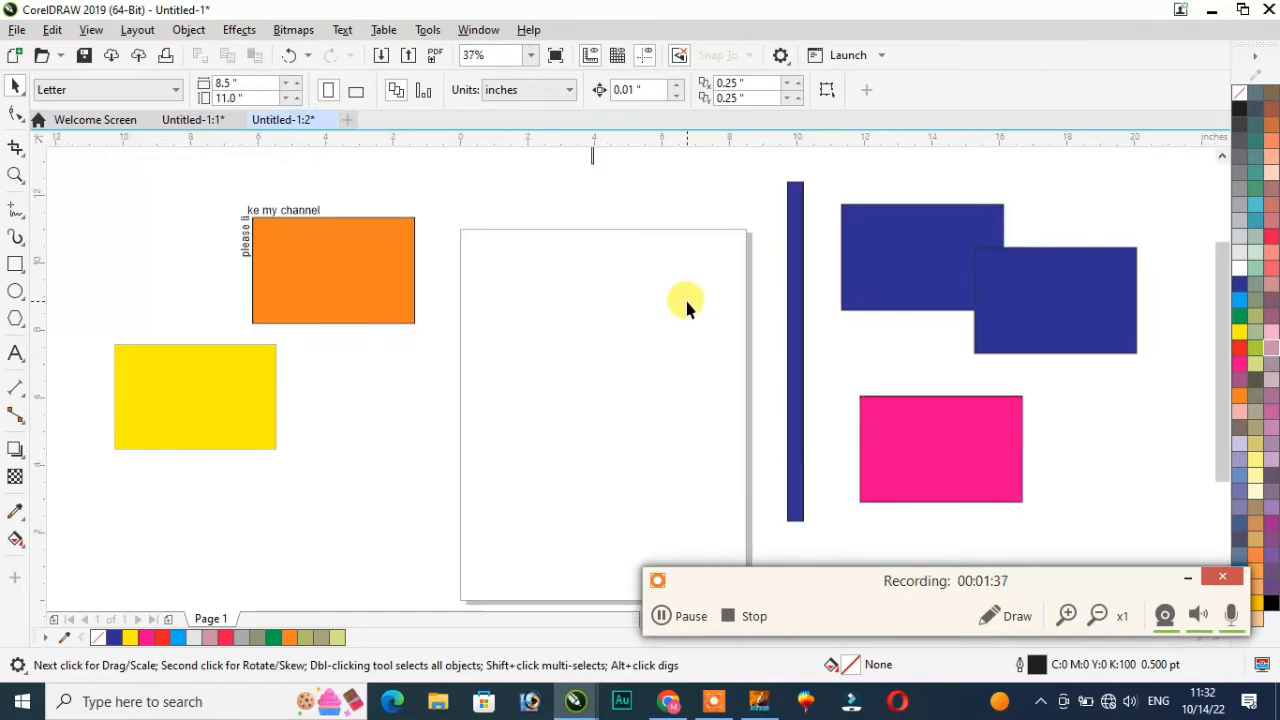
{"action": "left_click", "coordinate": [478, 33]}
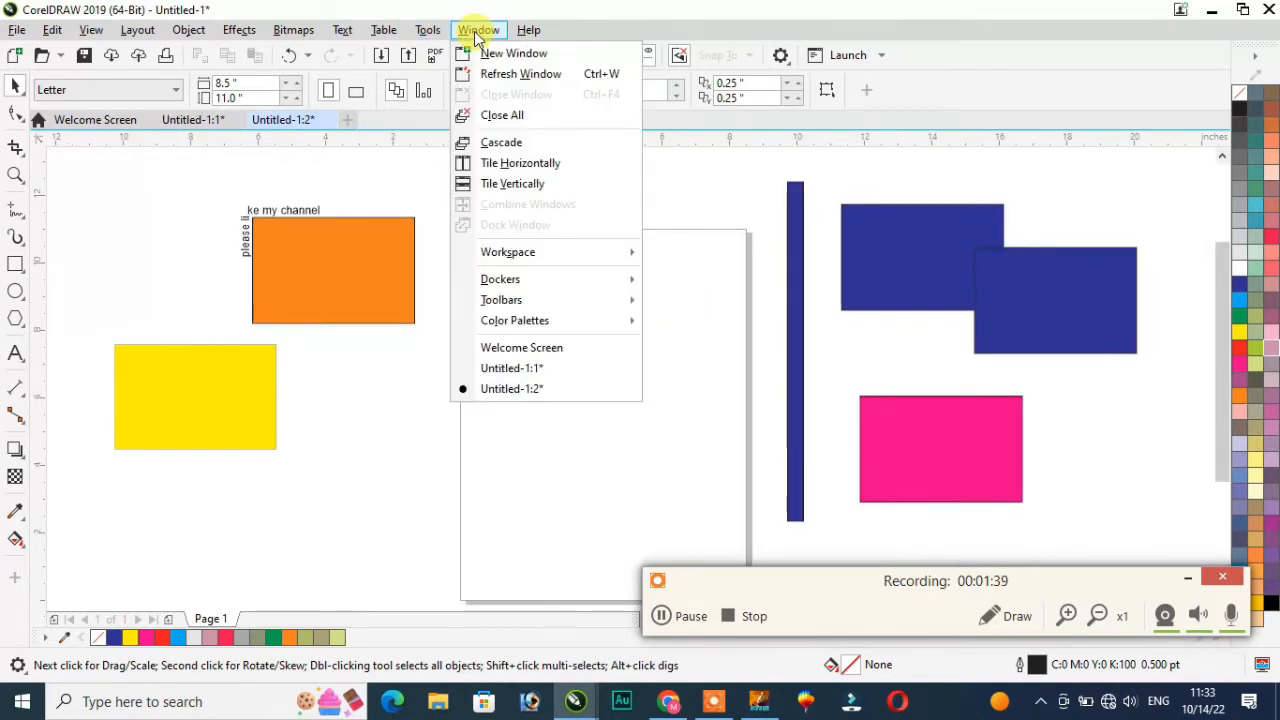
{"action": "left_click", "coordinate": [497, 80]}
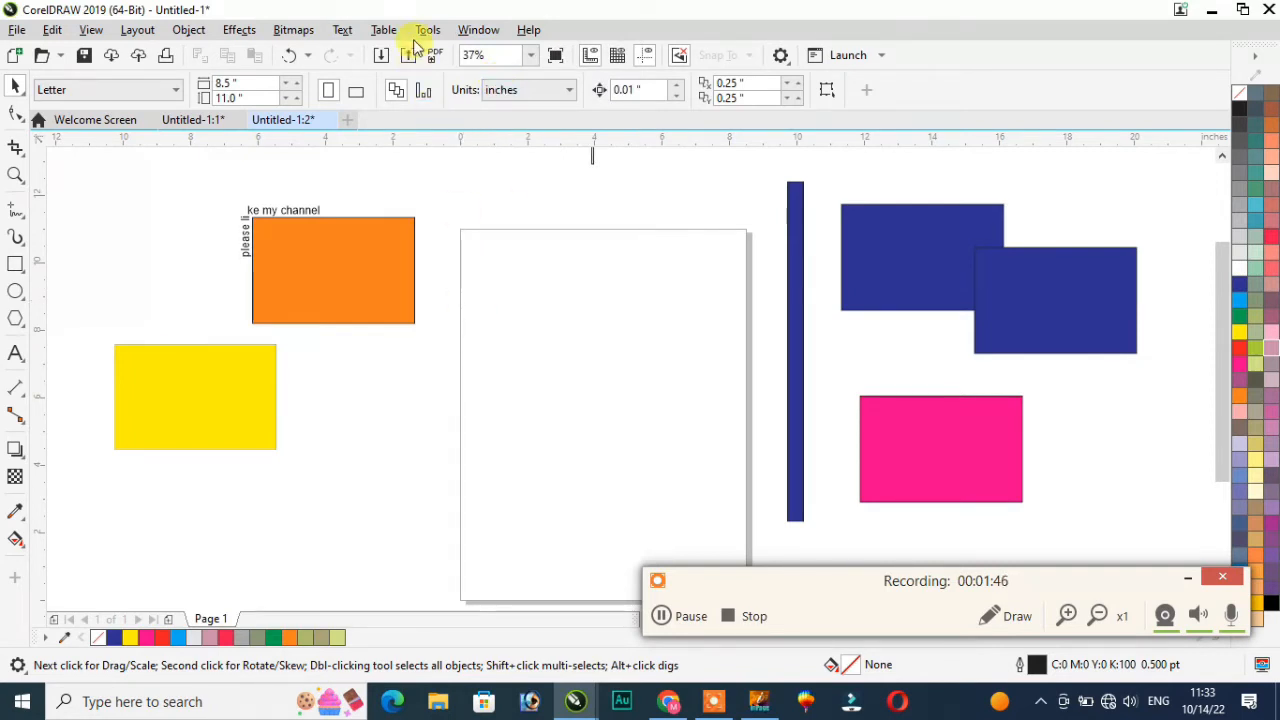
Step: Close all document windows, discarding the unsaved changes to Untitled-1
{"action": "left_click", "coordinate": [476, 30]}
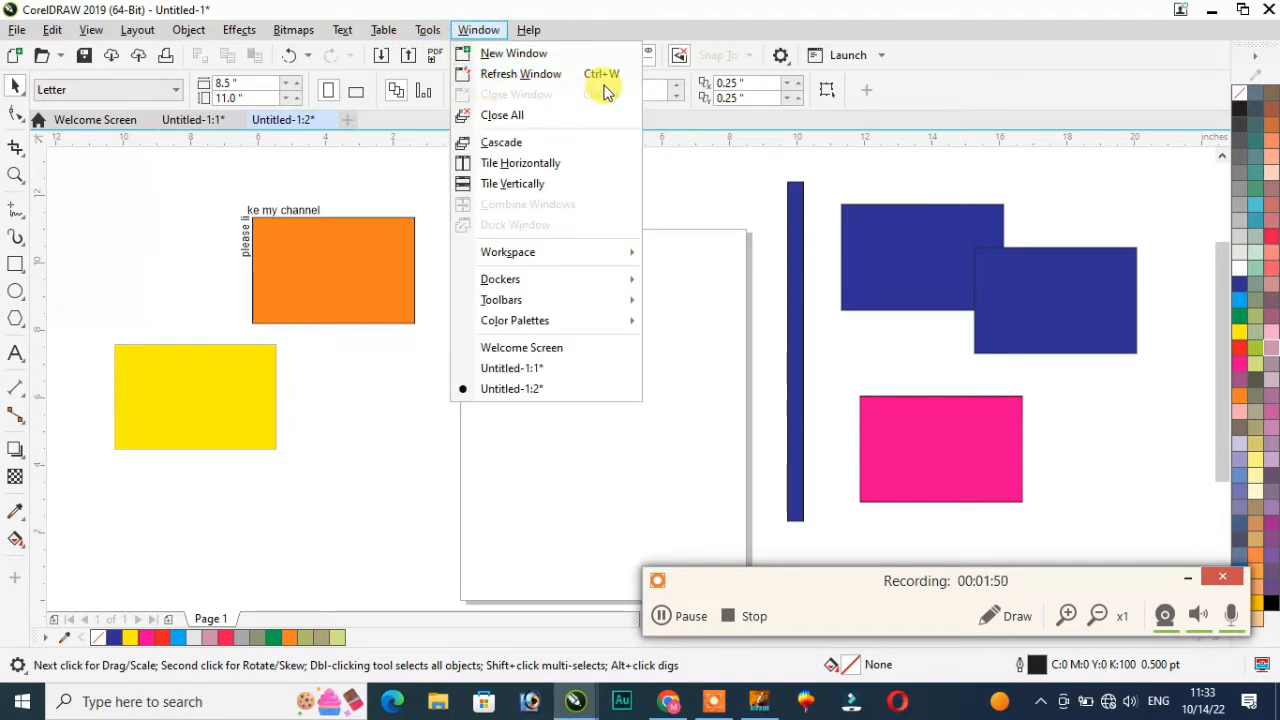
{"action": "left_click", "coordinate": [520, 116]}
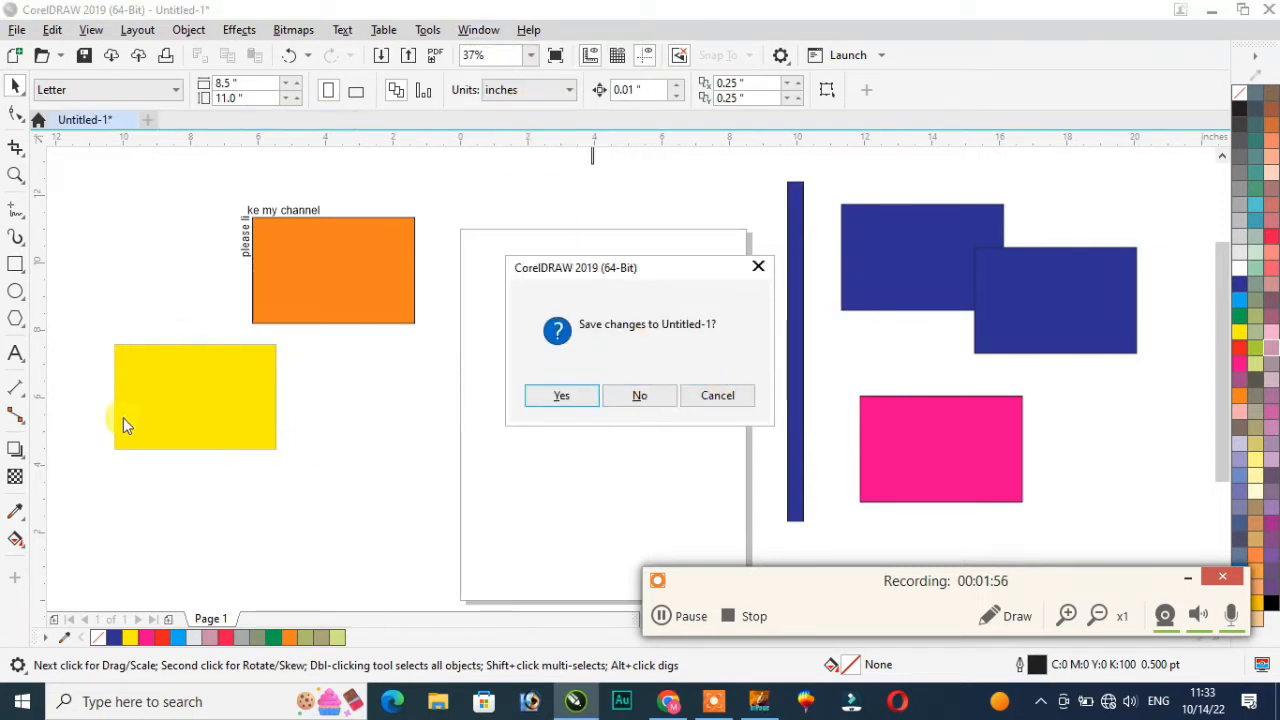
{"action": "left_click", "coordinate": [641, 398]}
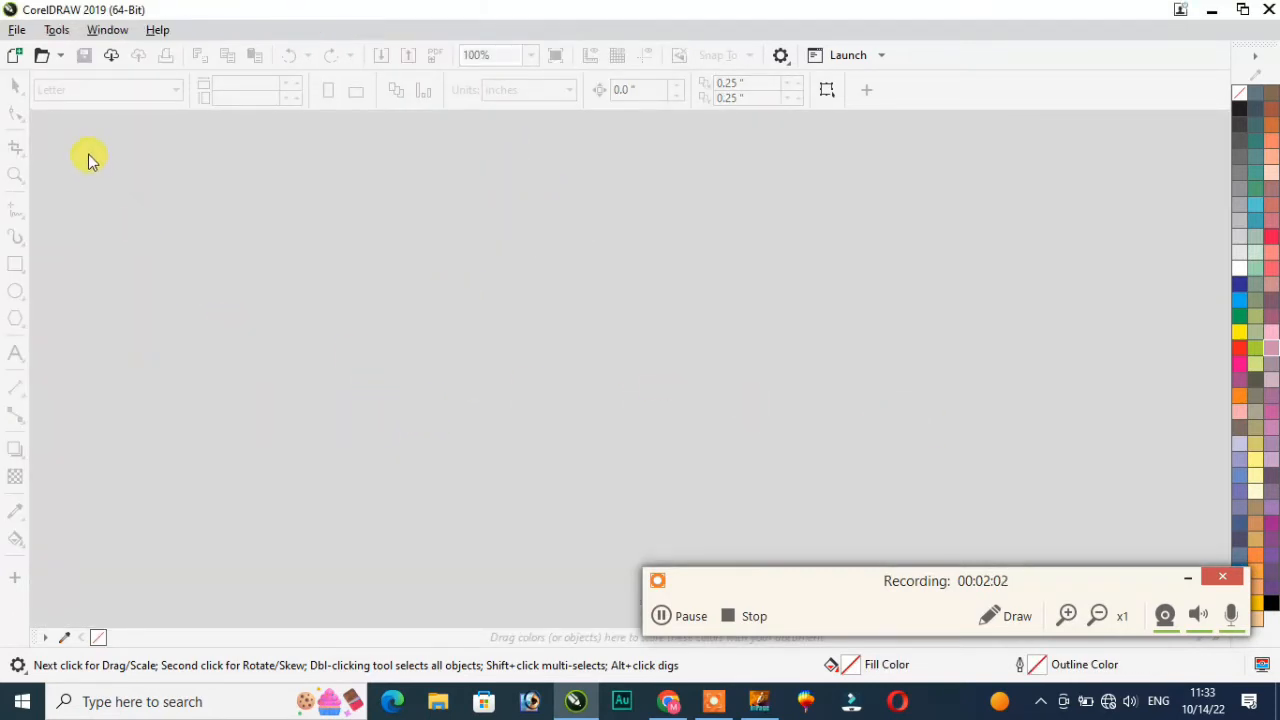
Step: Create a new blank Letter document, 8.5" × 11.0", and browse the Window menu without changes
{"action": "left_click", "coordinate": [14, 55]}
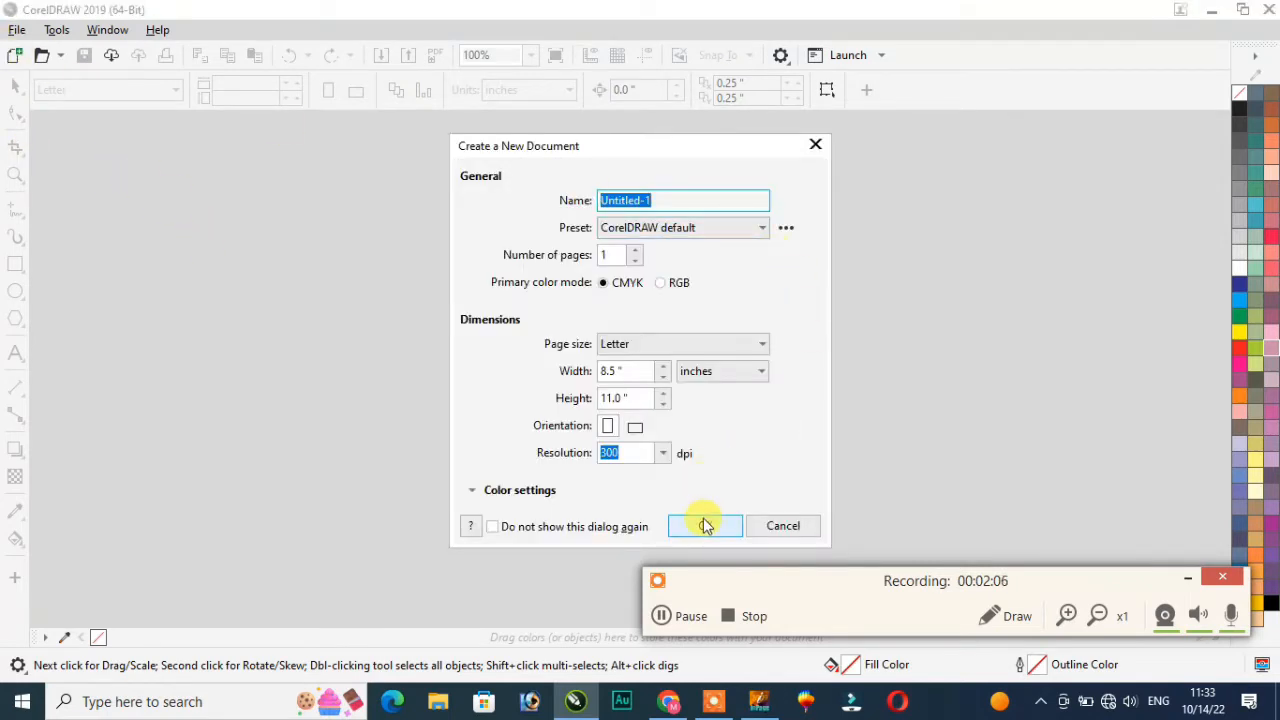
{"action": "left_click", "coordinate": [705, 526]}
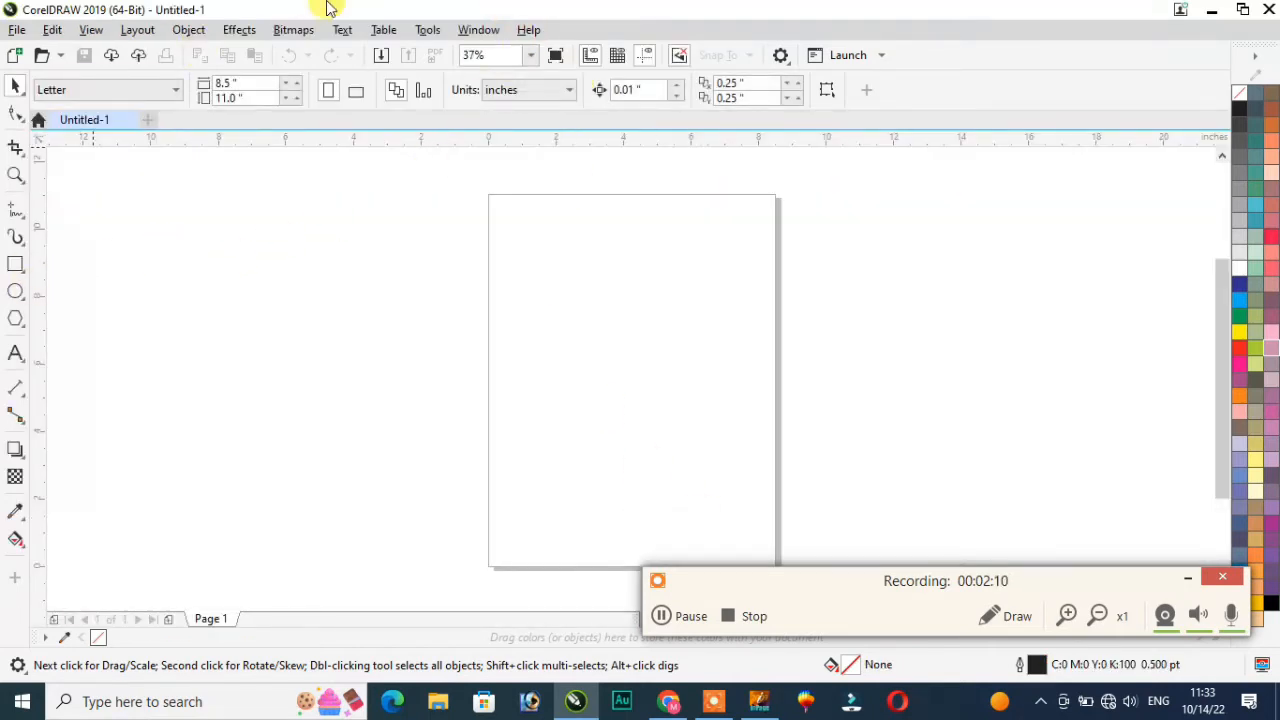
{"action": "left_click", "coordinate": [477, 33]}
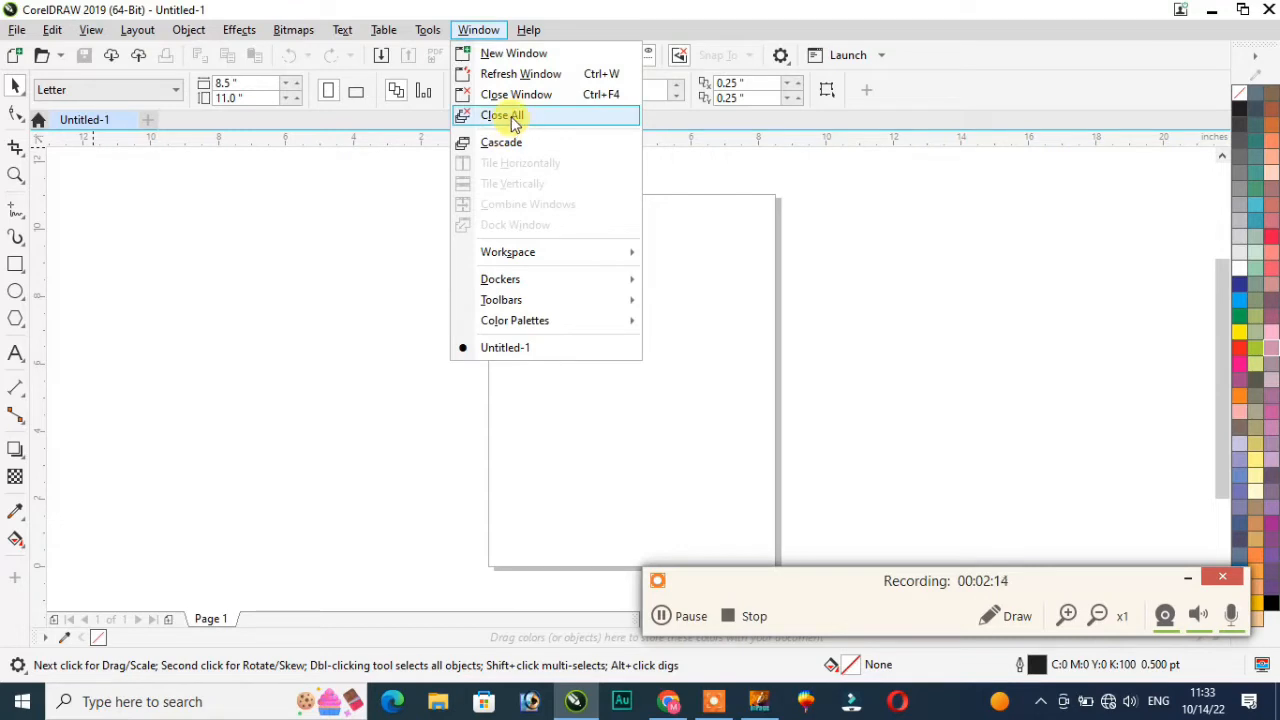
{"action": "mouse_move", "coordinate": [528, 256]}
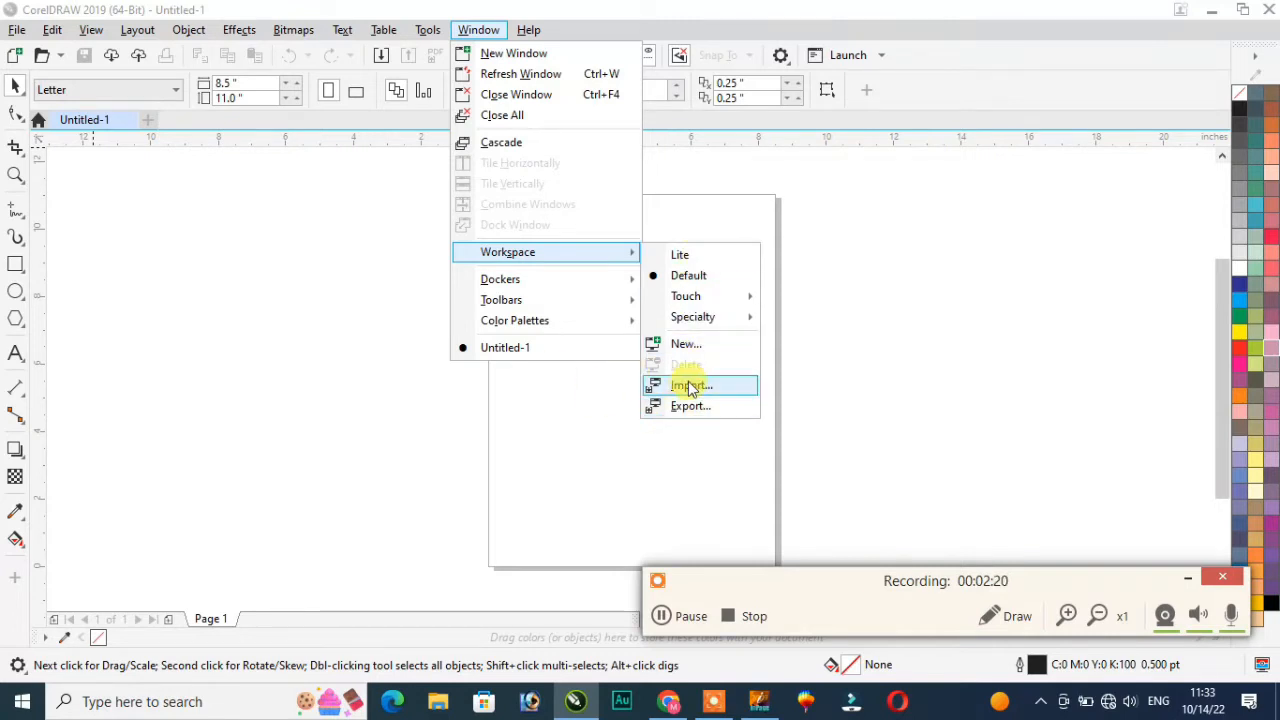
{"action": "left_click", "coordinate": [571, 423]}
{"action": "left_click", "coordinate": [483, 33]}
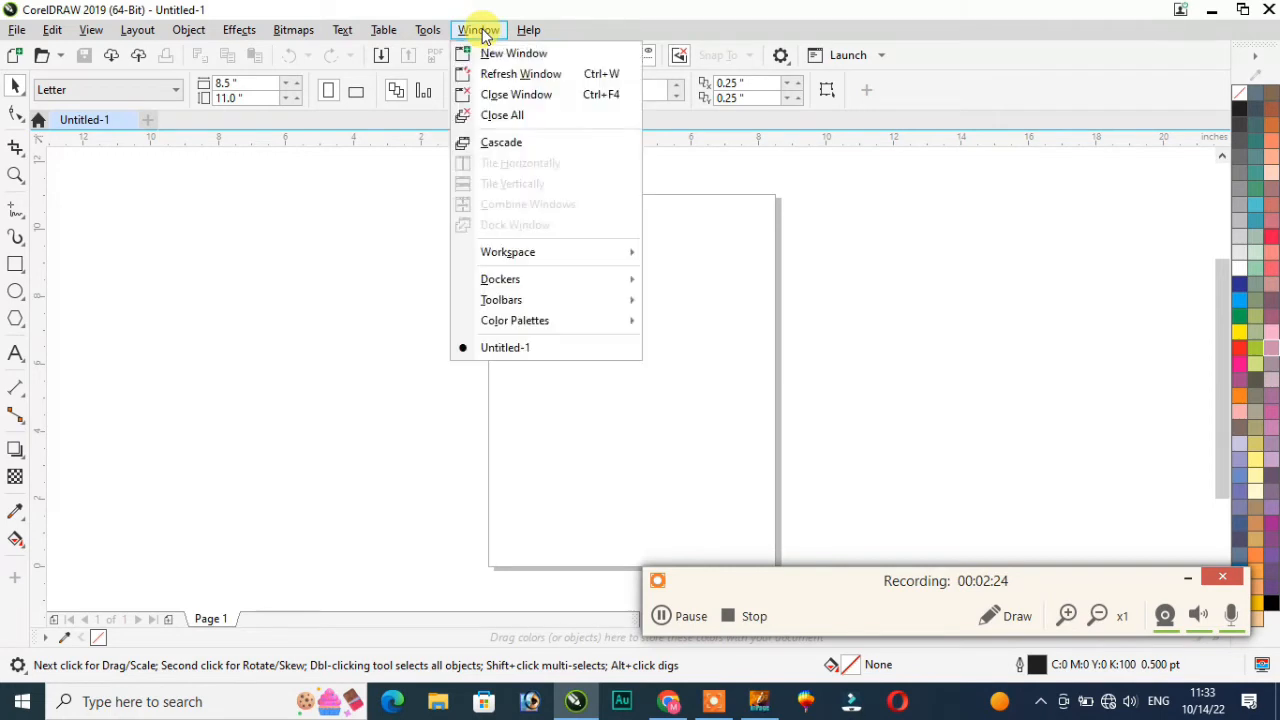
{"action": "left_click", "coordinate": [857, 236]}
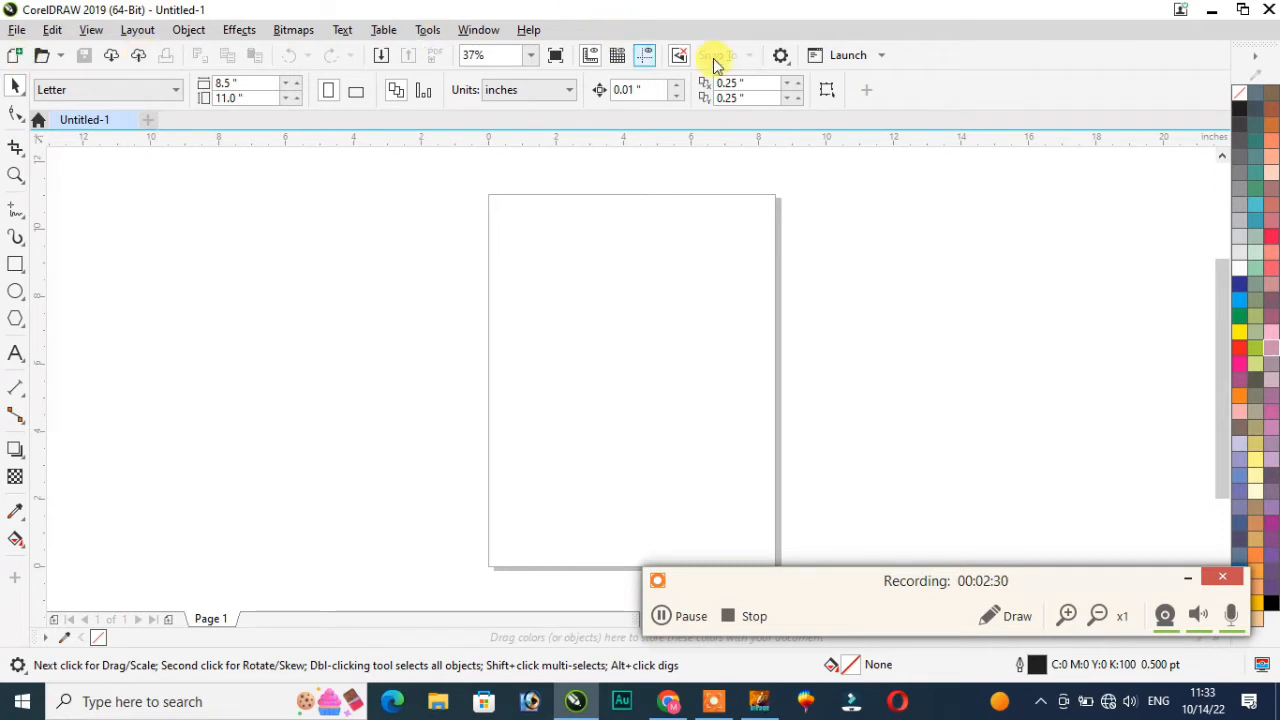
{"action": "right_click", "coordinate": [683, 35]}
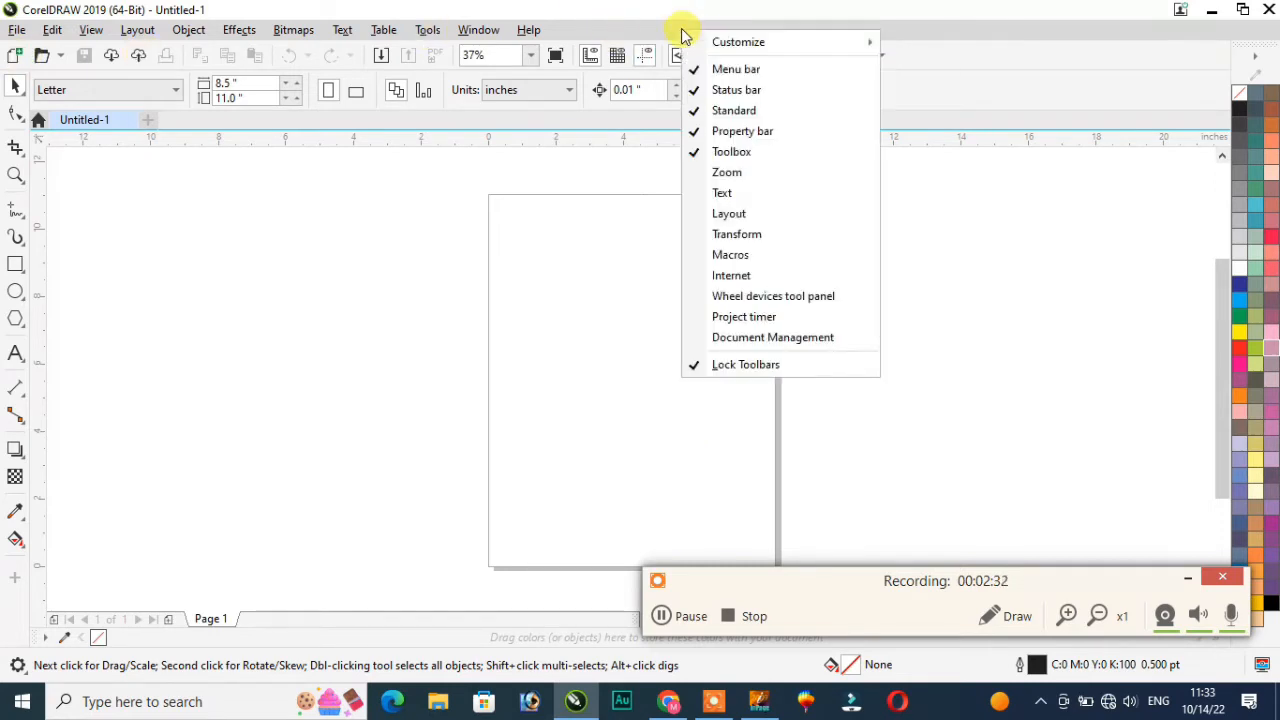
{"action": "left_click", "coordinate": [740, 70]}
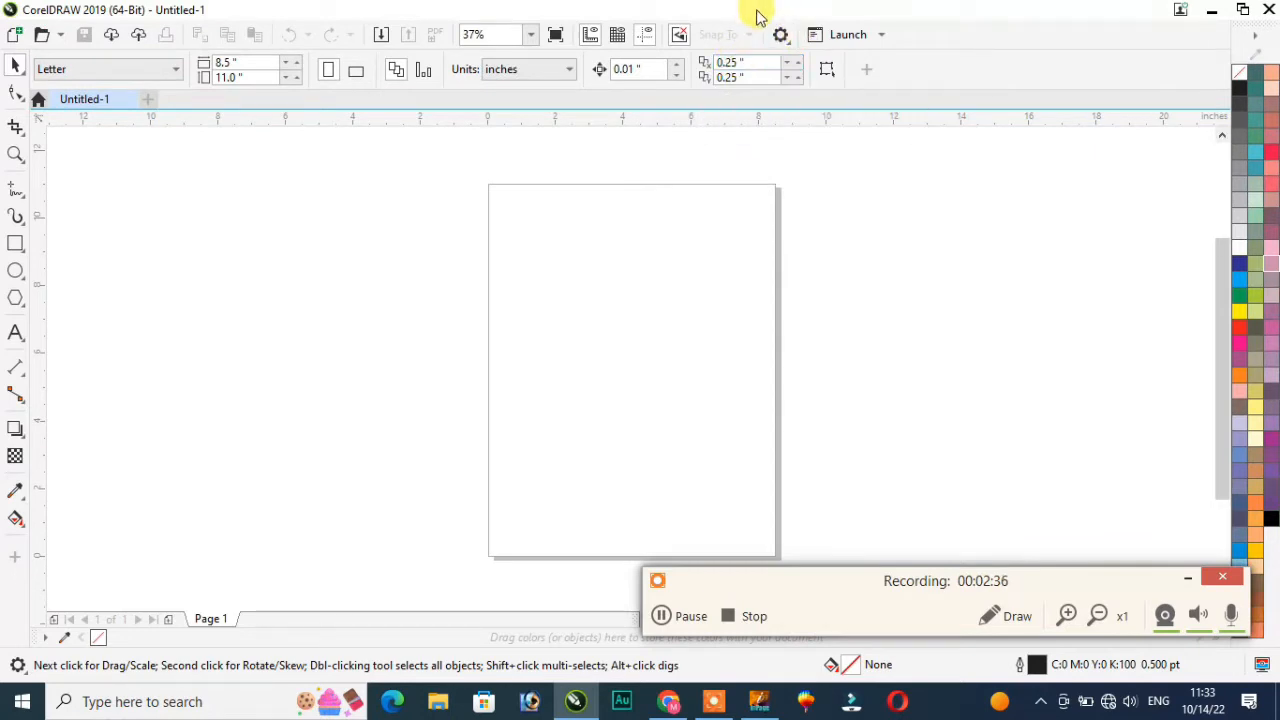
{"action": "right_click", "coordinate": [910, 44]}
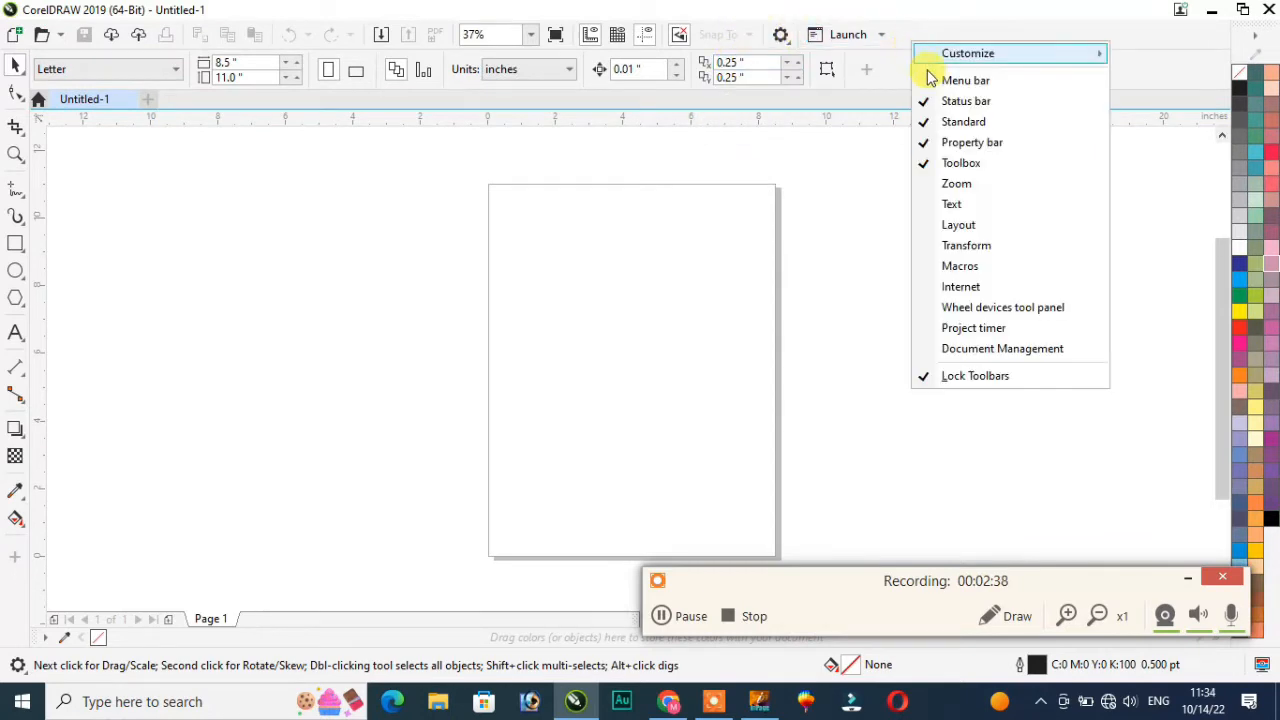
{"action": "left_click", "coordinate": [965, 80]}
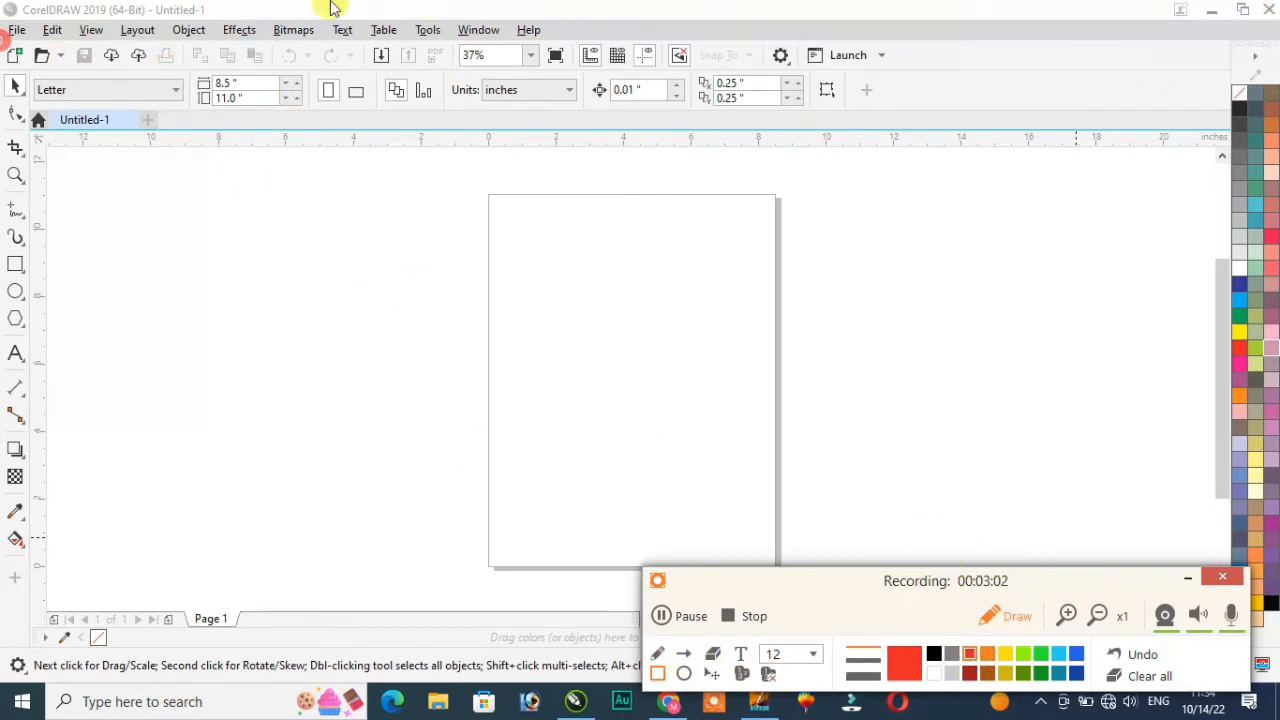
Step: Draw a red emphasis box on the recording, then glance at the recent drawings list
{"action": "mouse_move", "coordinate": [3, 40]}
{"action": "left_mouse_down"}
{"action": "mouse_move", "coordinate": [86, 63]}
{"action": "mouse_move", "coordinate": [900, 73]}
{"action": "left_mouse_up"}
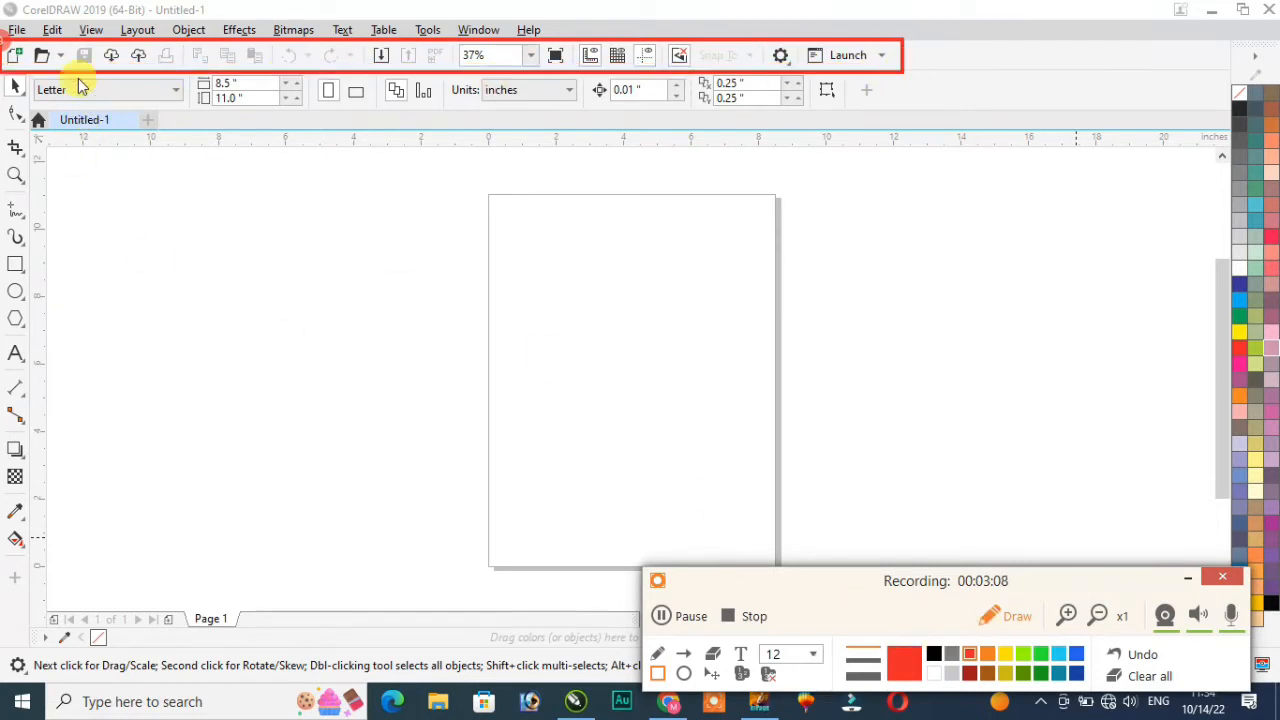
{"action": "left_click", "coordinate": [1016, 618]}
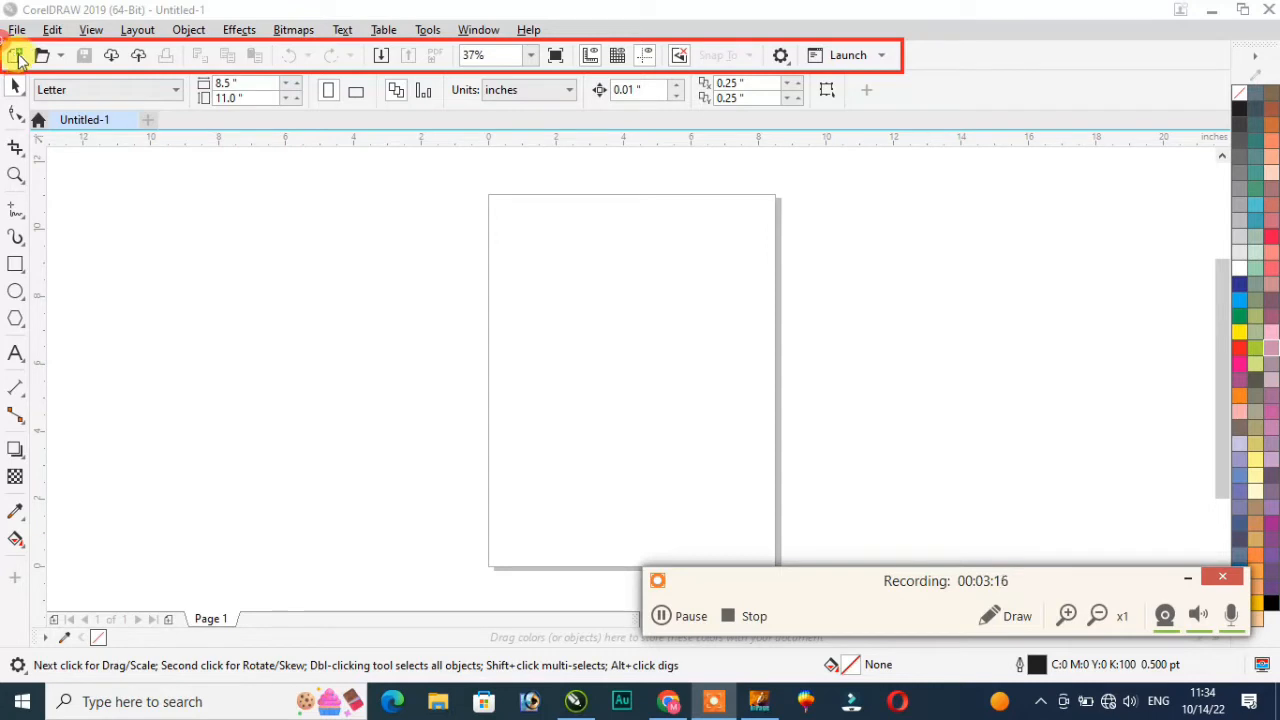
{"action": "left_click", "coordinate": [61, 56]}
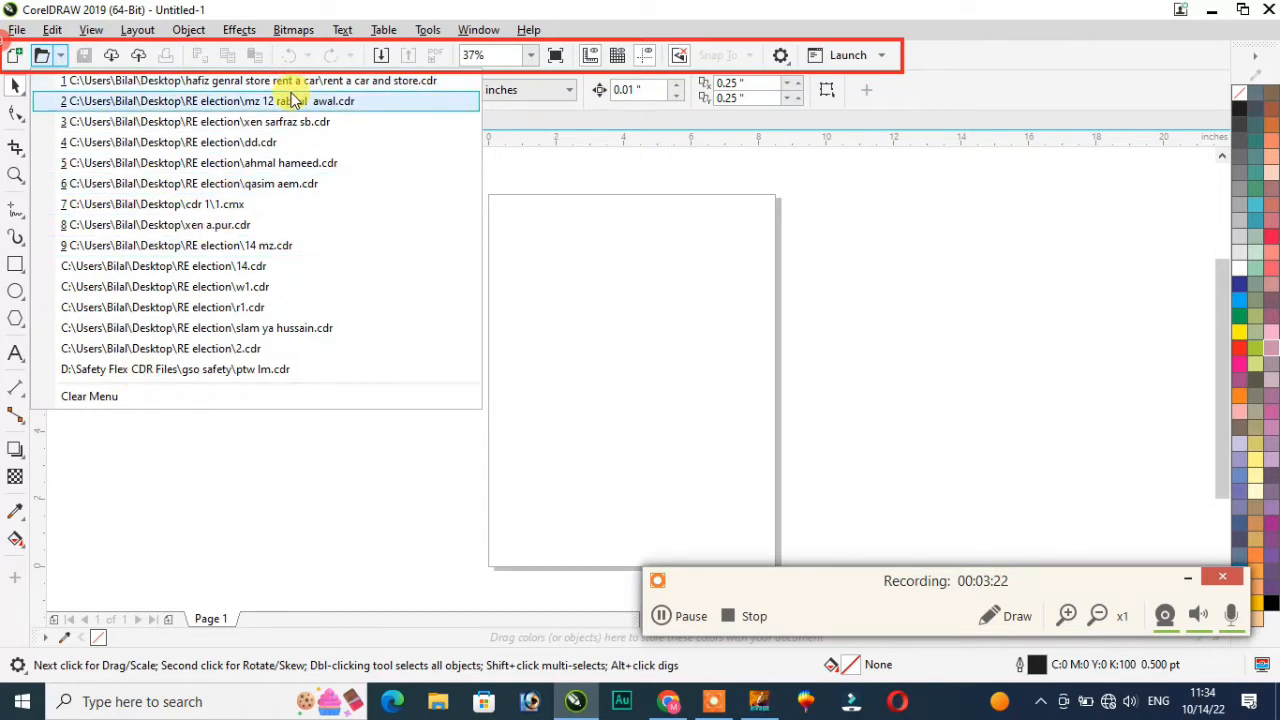
{"action": "left_click", "coordinate": [580, 318]}
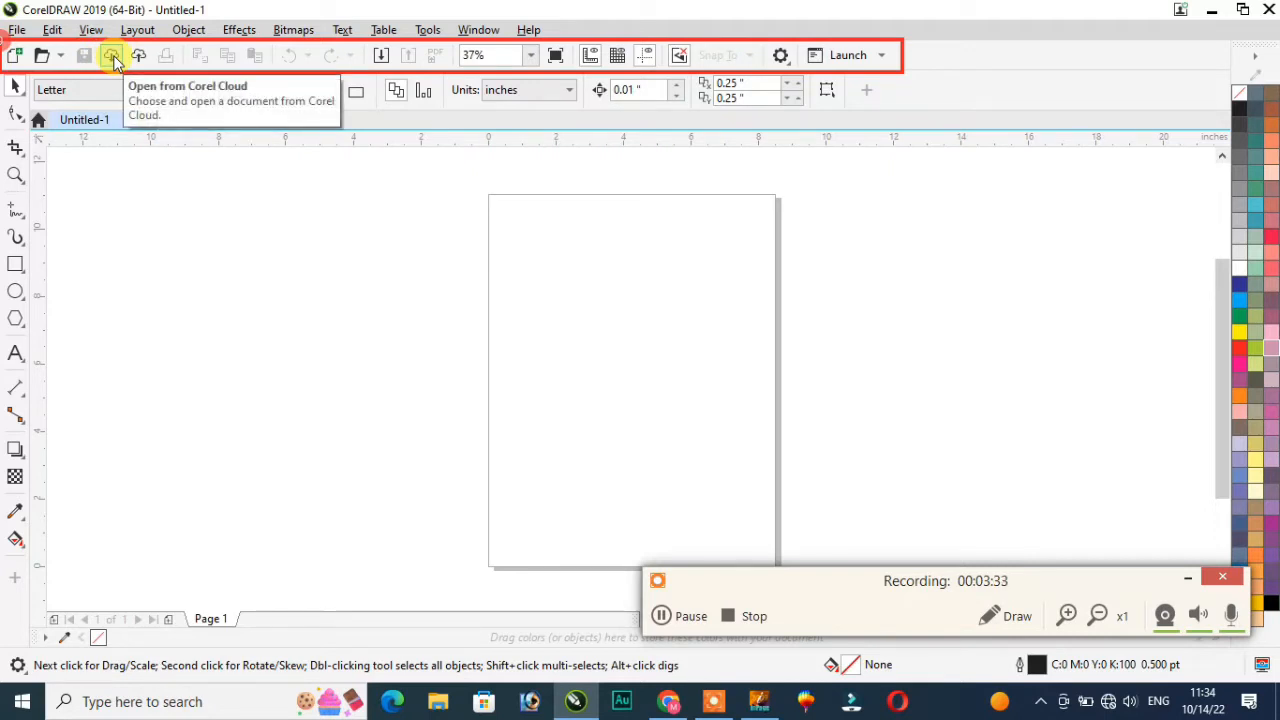
Step: Draw a rectangle left of the page and fill it dark blue from the palette
{"action": "left_click", "coordinate": [15, 264]}
{"action": "left_click_drag", "start_coordinate": [209, 246], "coordinate": [407, 343]}
{"action": "left_click", "coordinate": [1240, 284]}
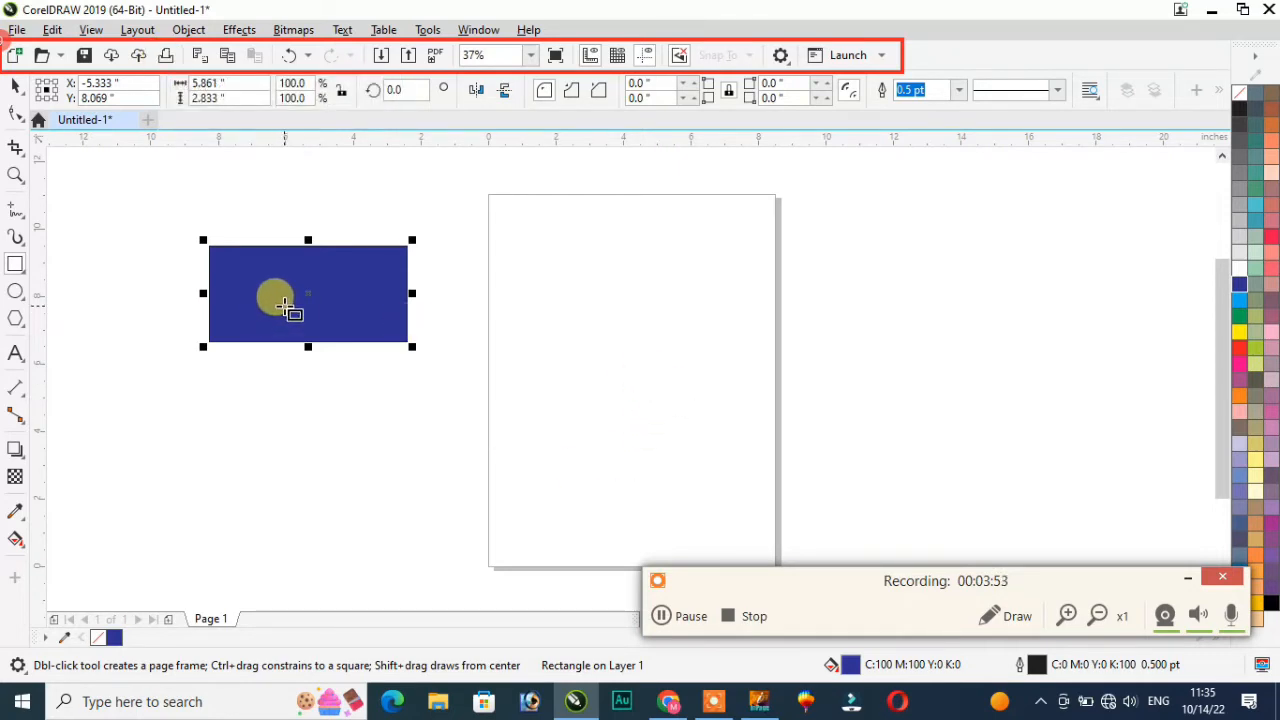
Step: Move the blue rectangle onto the page and open the Print dialog
{"action": "left_click", "coordinate": [12, 88]}
{"action": "left_click_drag", "start_coordinate": [251, 268], "coordinate": [572, 322]}
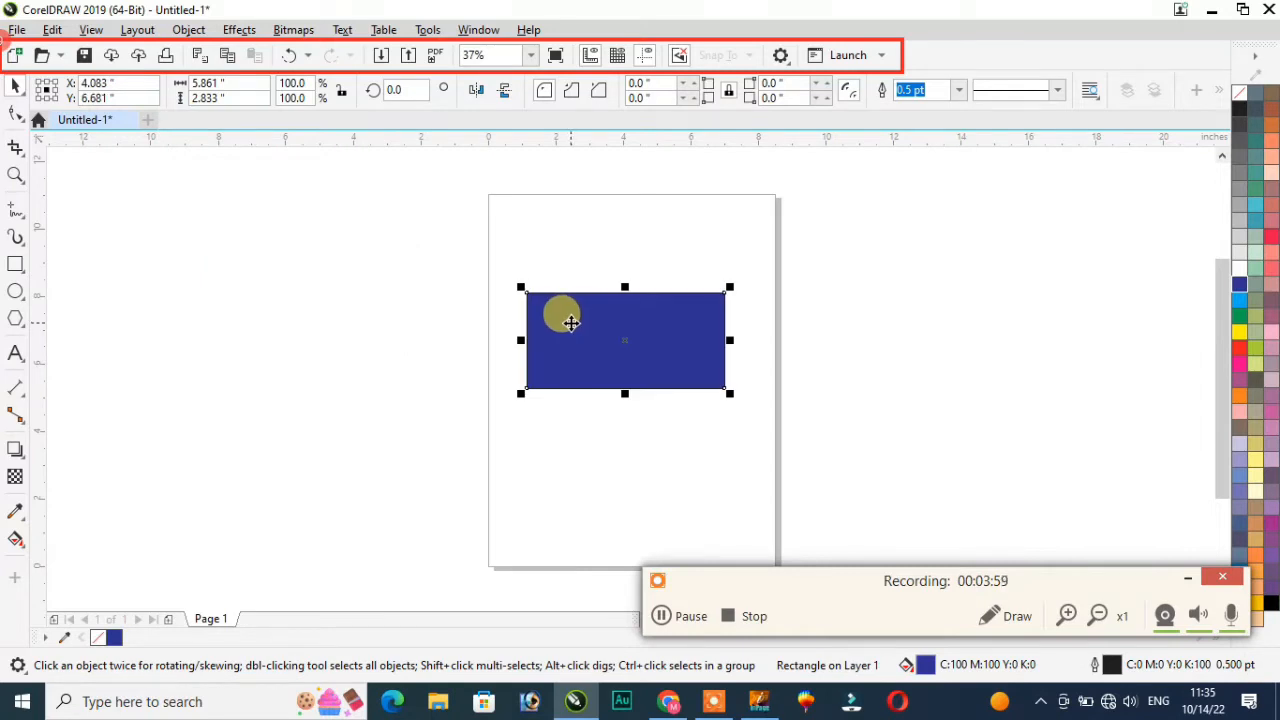
{"action": "key", "text": "ctrl+p"}
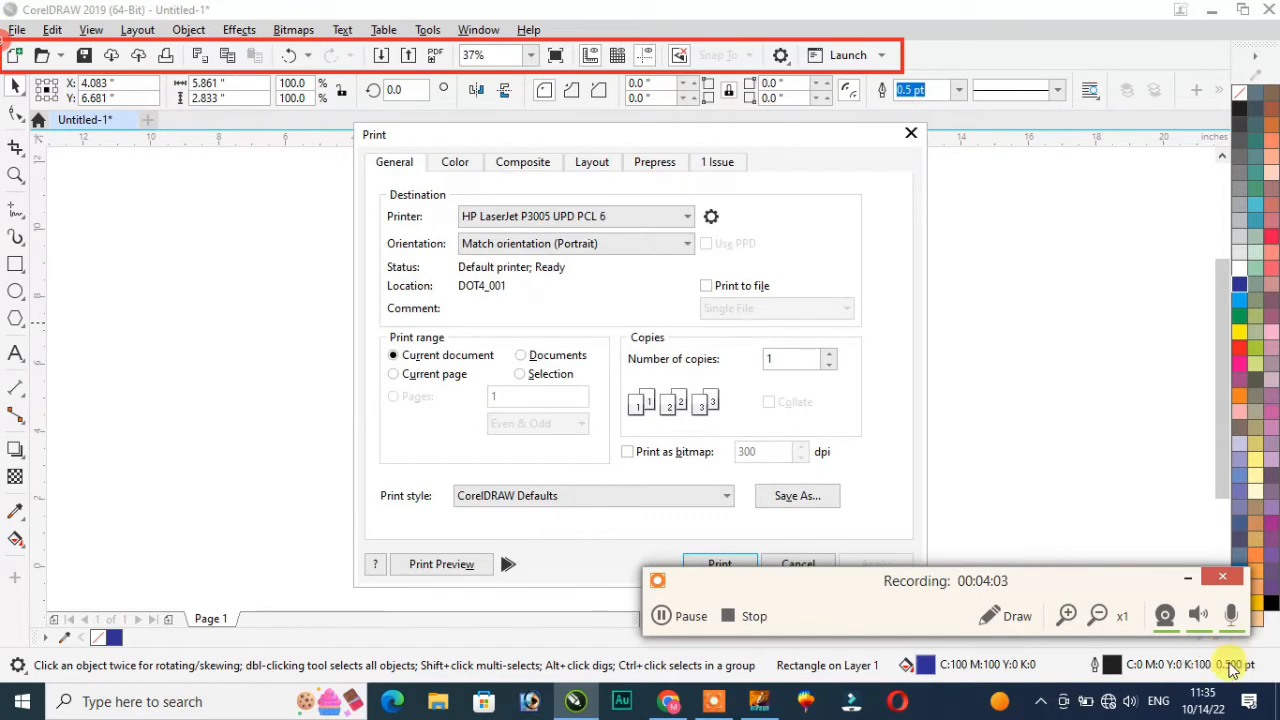
{"action": "left_click", "coordinate": [910, 134]}
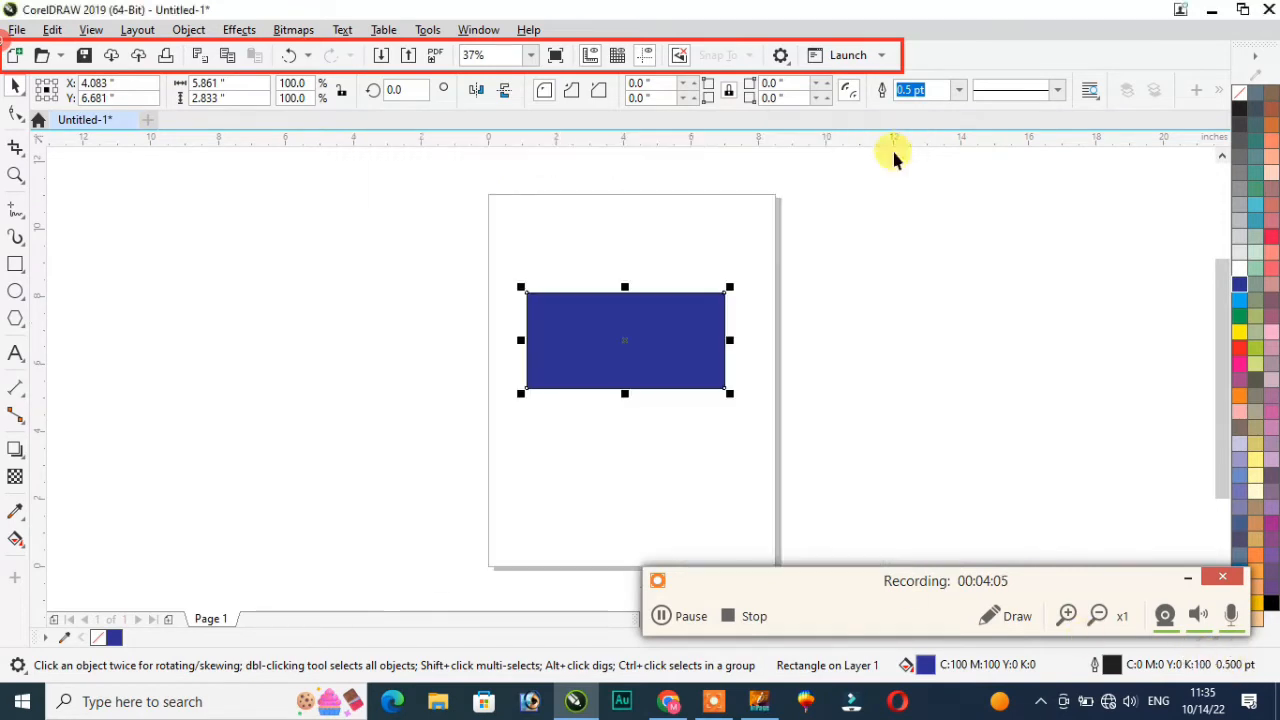
Step: Move the rectangle off the page to the left and check it in Print Preview
{"action": "left_click_drag", "start_coordinate": [635, 339], "coordinate": [237, 361]}
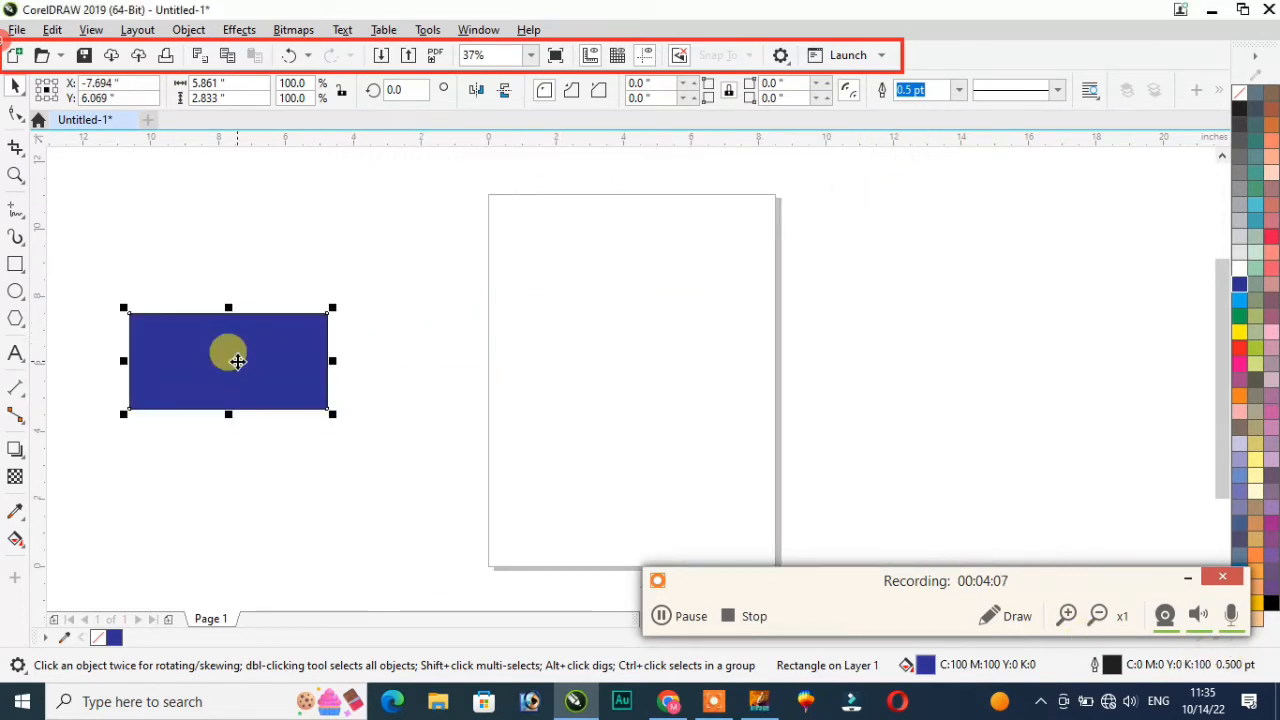
{"action": "key", "text": "ctrl+p"}
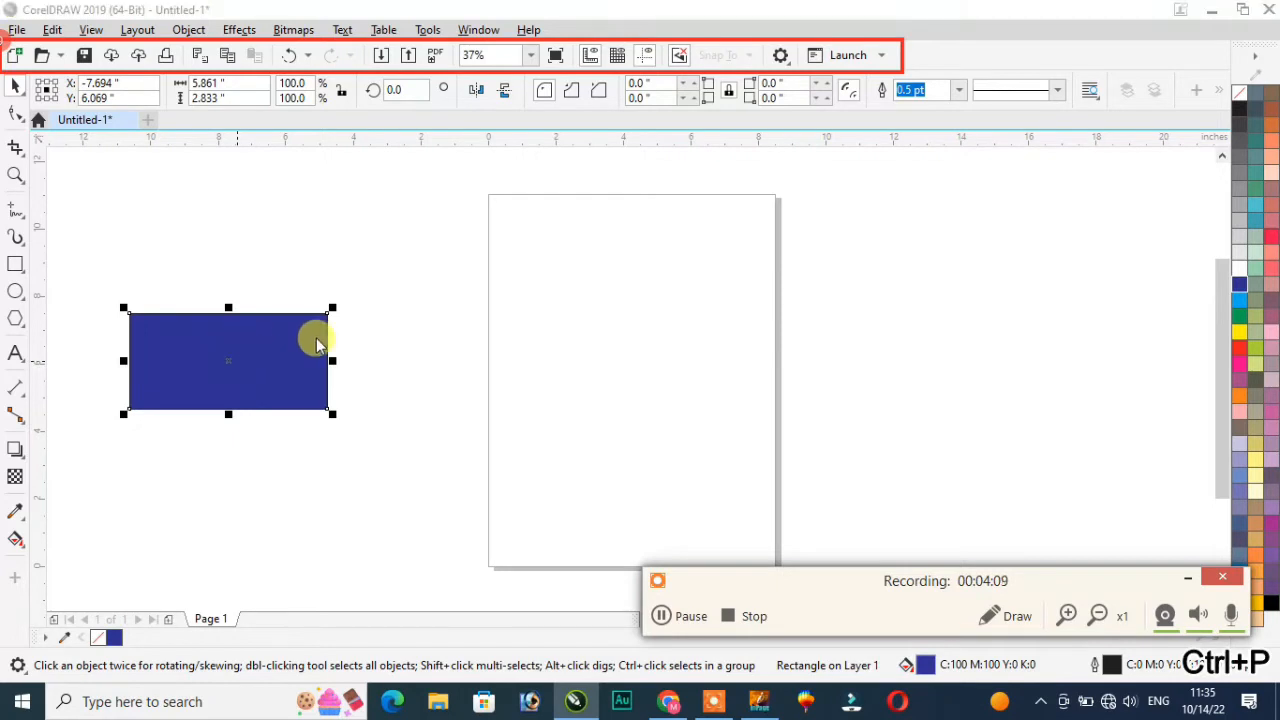
{"action": "left_click", "coordinate": [433, 565]}
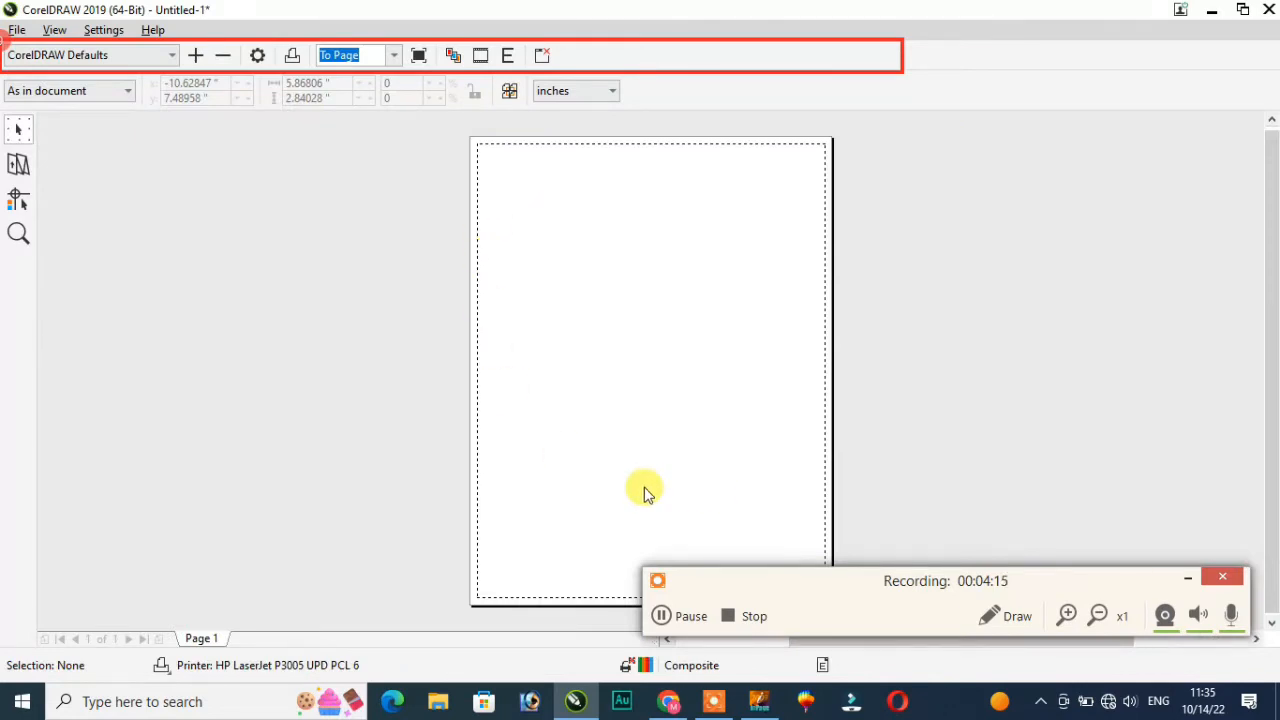
{"action": "left_click", "coordinate": [1267, 10]}
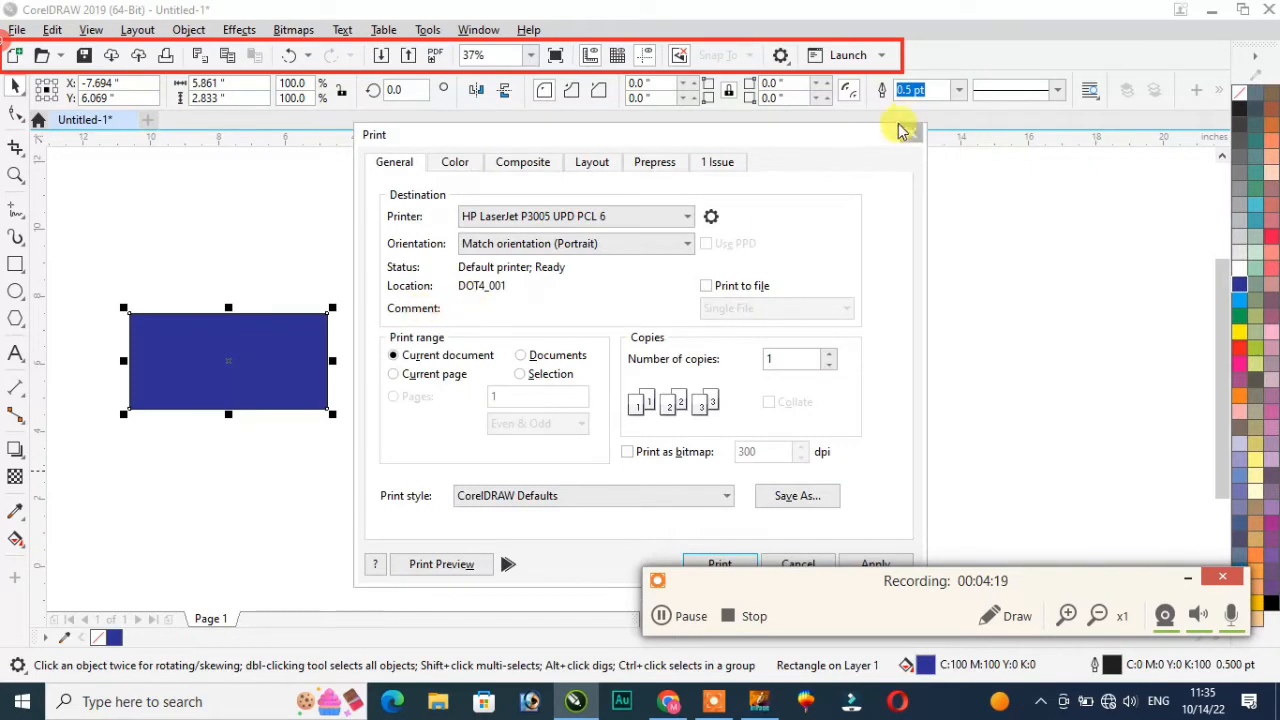
{"action": "left_click", "coordinate": [910, 135]}
Step: Move the rectangle back to the page centre (X 4.167", Y 5.986") and confirm it in Print Preview
{"action": "left_click_drag", "start_coordinate": [234, 351], "coordinate": [638, 361]}
{"action": "key", "text": "ctrl+p"}
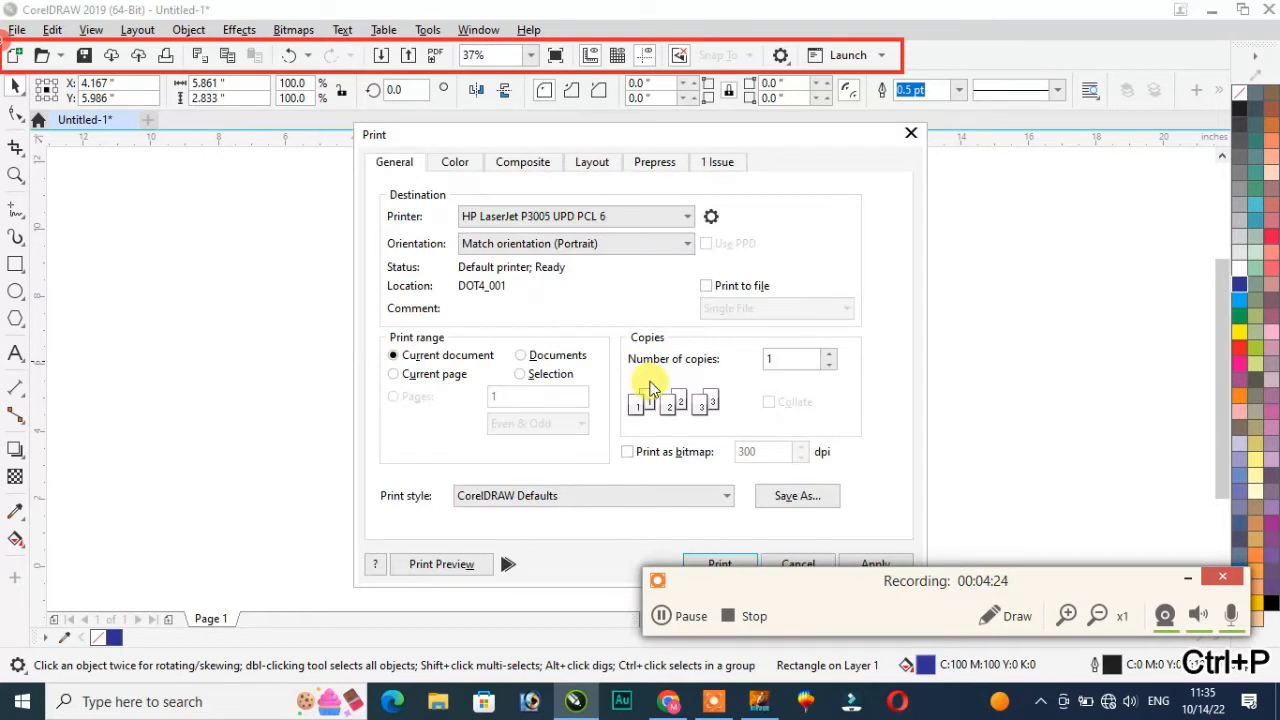
{"action": "left_click", "coordinate": [441, 564]}
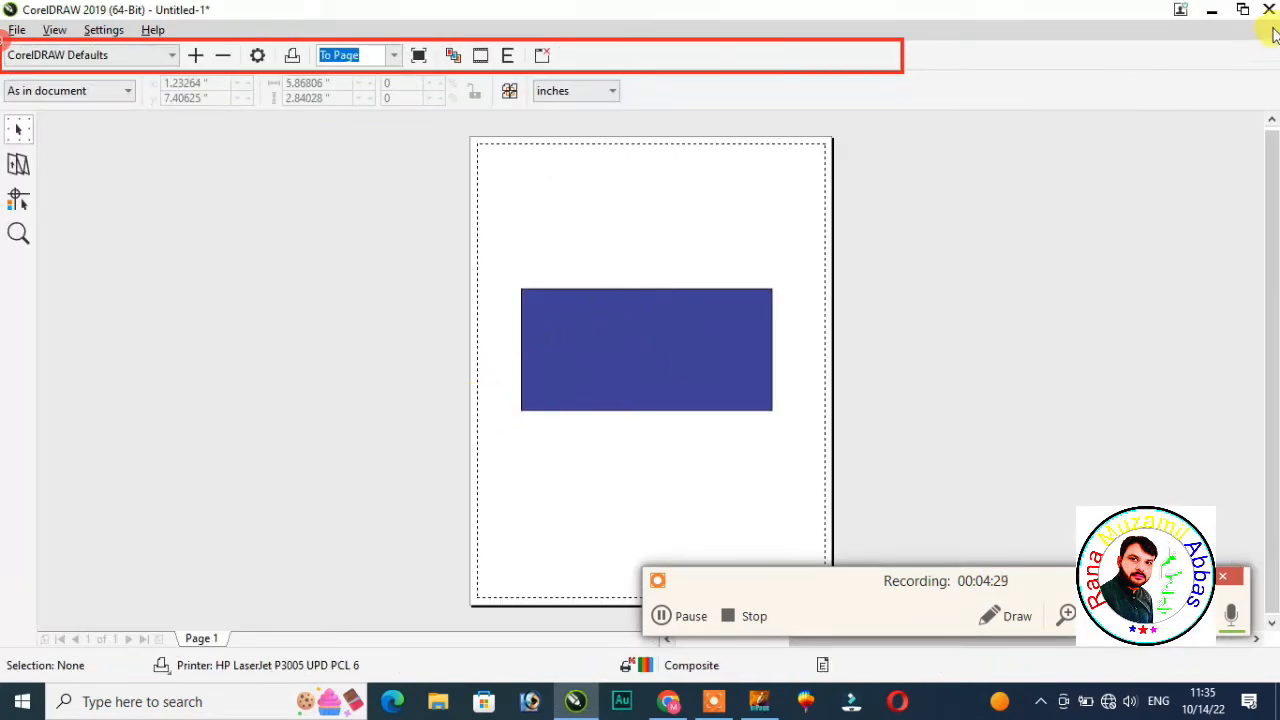
{"action": "key", "text": "Escape"}
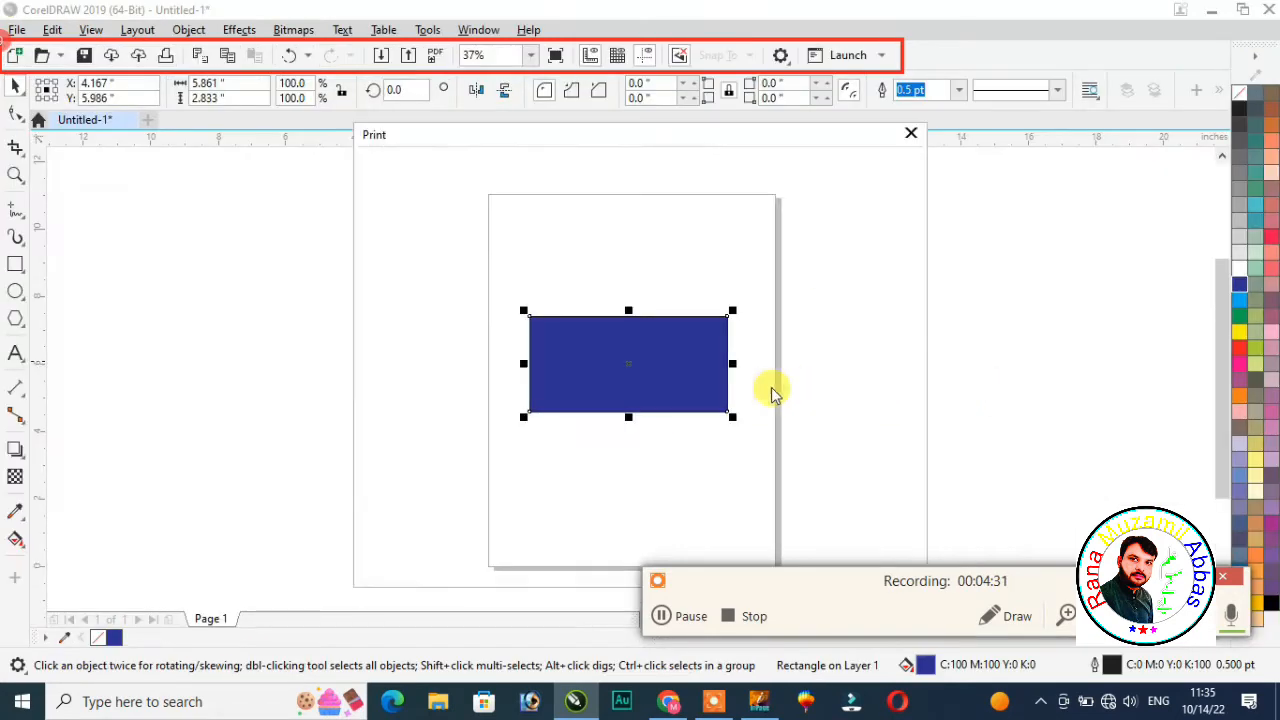
{"action": "left_click", "coordinate": [910, 134]}
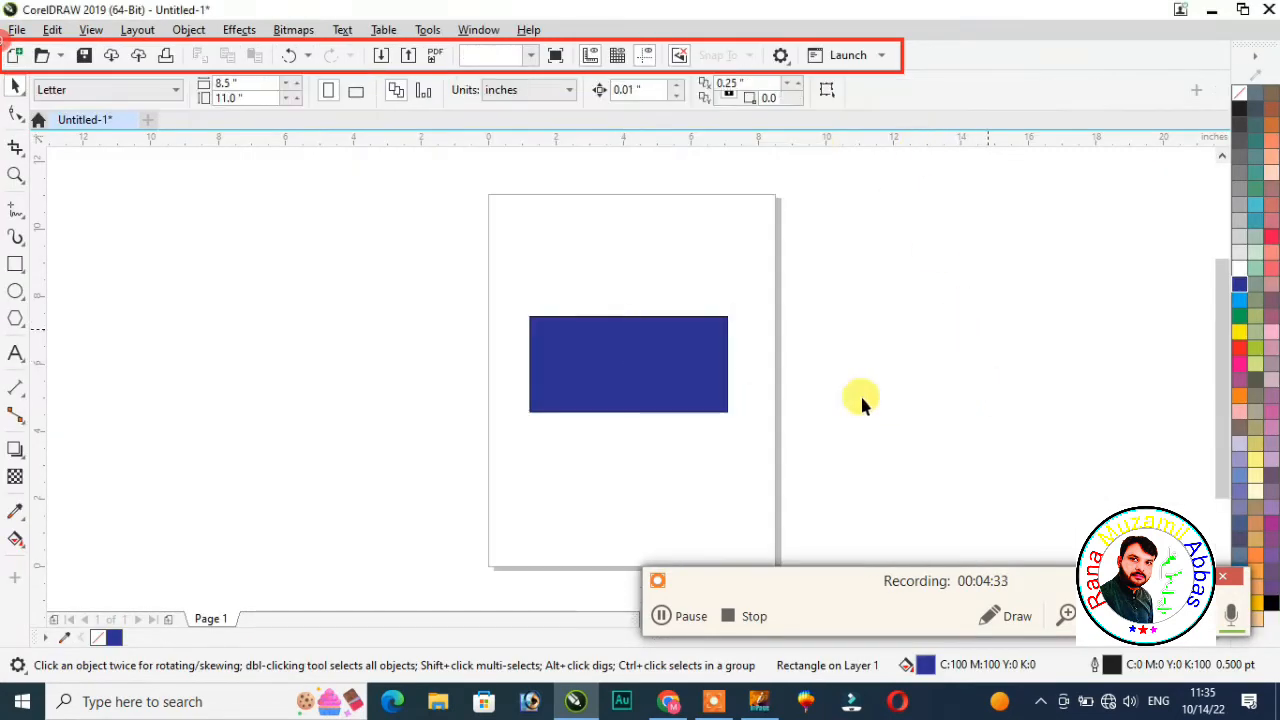
{"action": "left_click", "coordinate": [620, 391]}
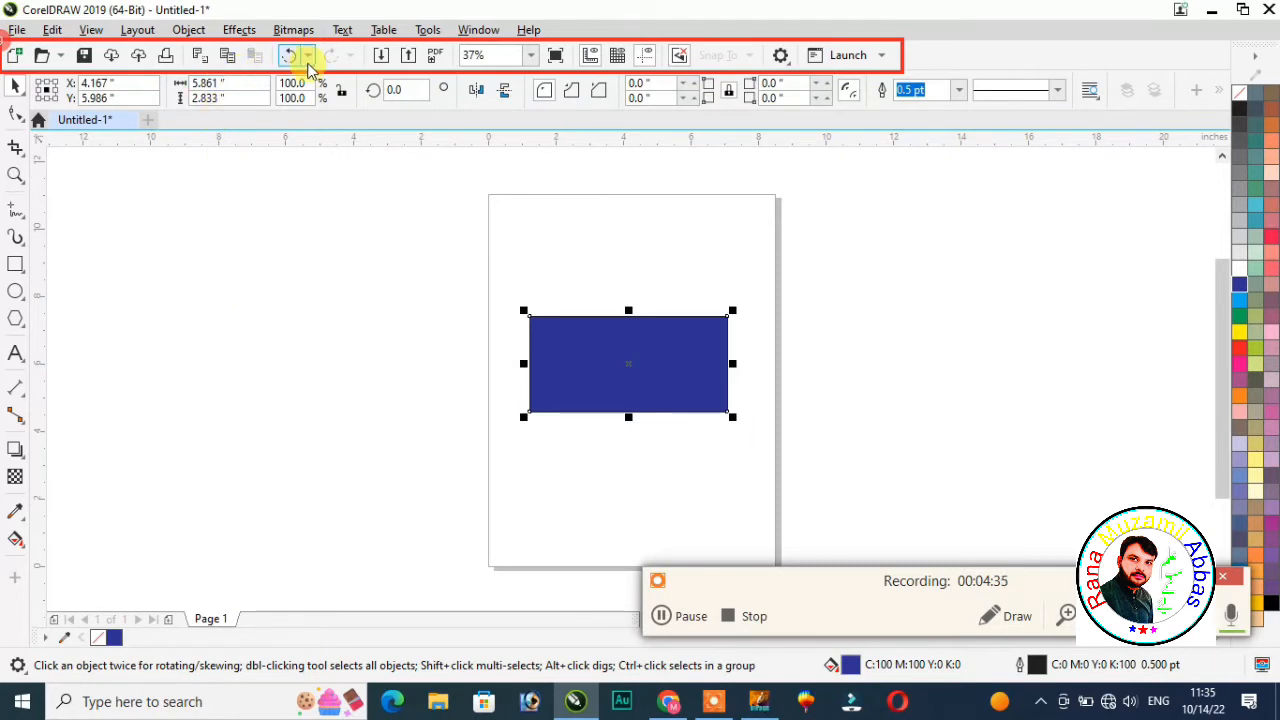
Step: Cut and paste the blue rectangle, drag it left, then undo the move to restore its position
{"action": "left_click", "coordinate": [198, 54]}
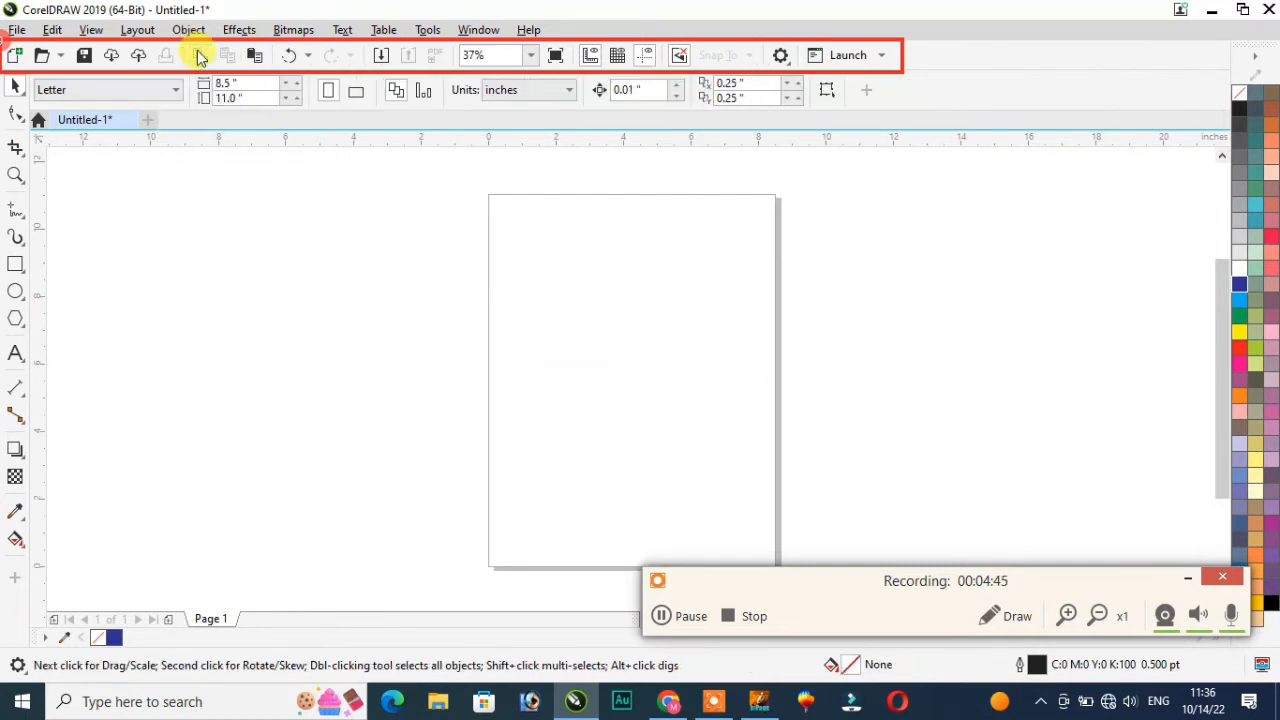
{"action": "left_click", "coordinate": [253, 56]}
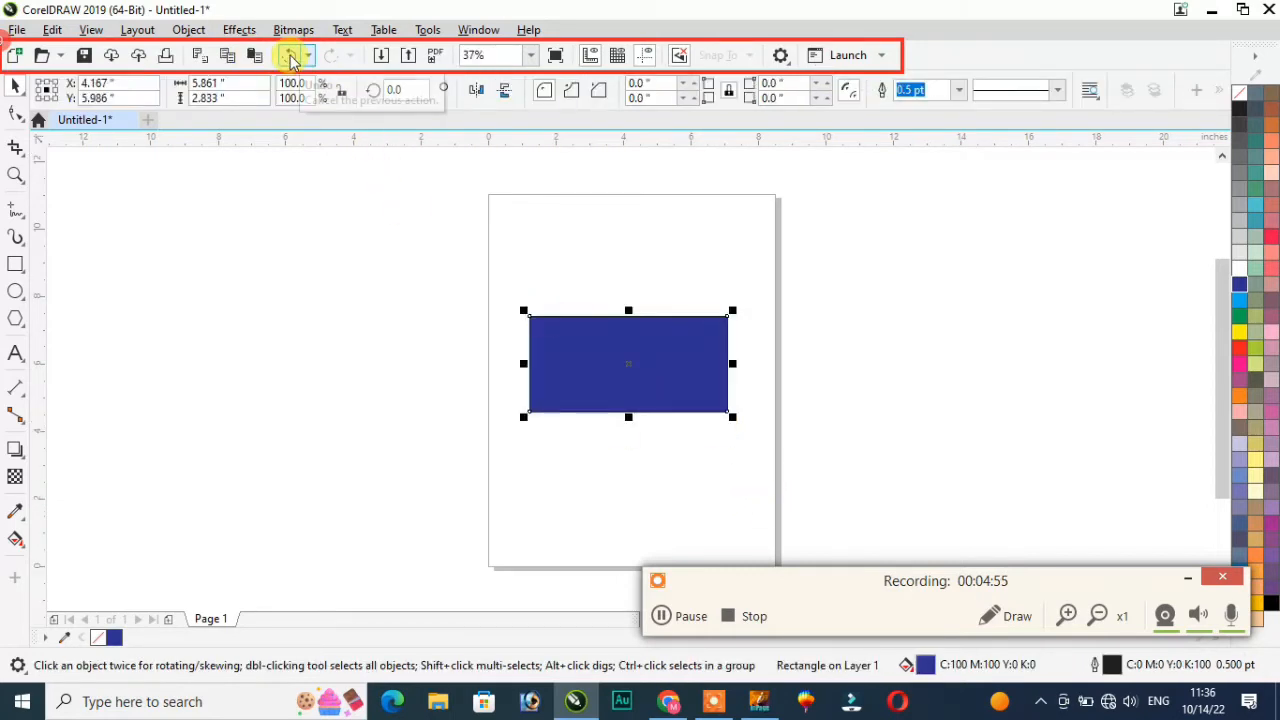
{"action": "left_click_drag", "start_coordinate": [600, 348], "coordinate": [367, 348]}
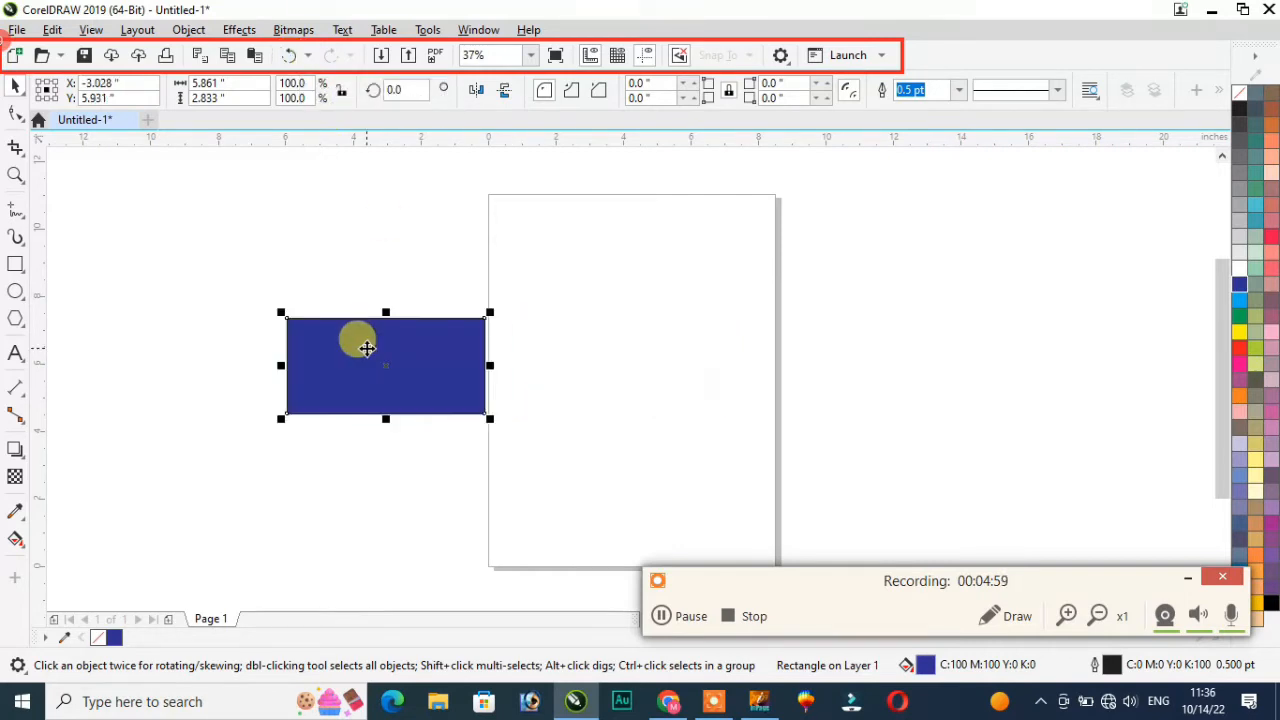
{"action": "left_click", "coordinate": [289, 56]}
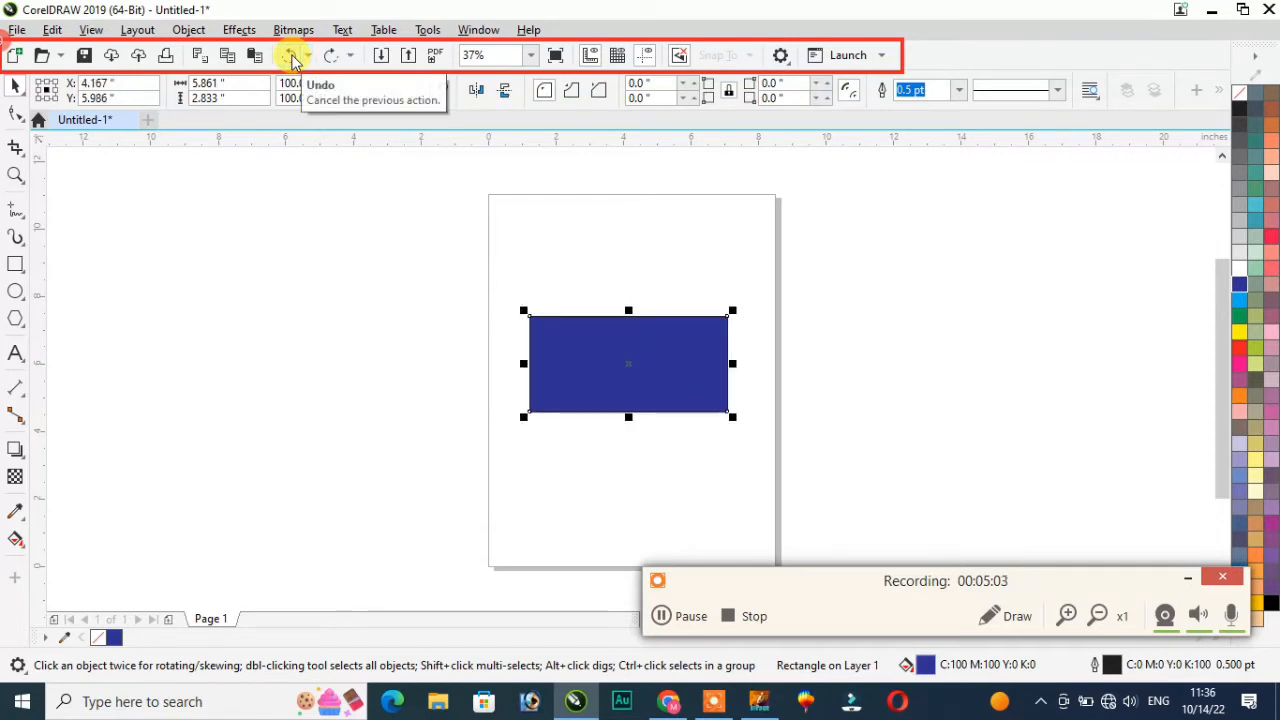
{"action": "left_click", "coordinate": [332, 56]}
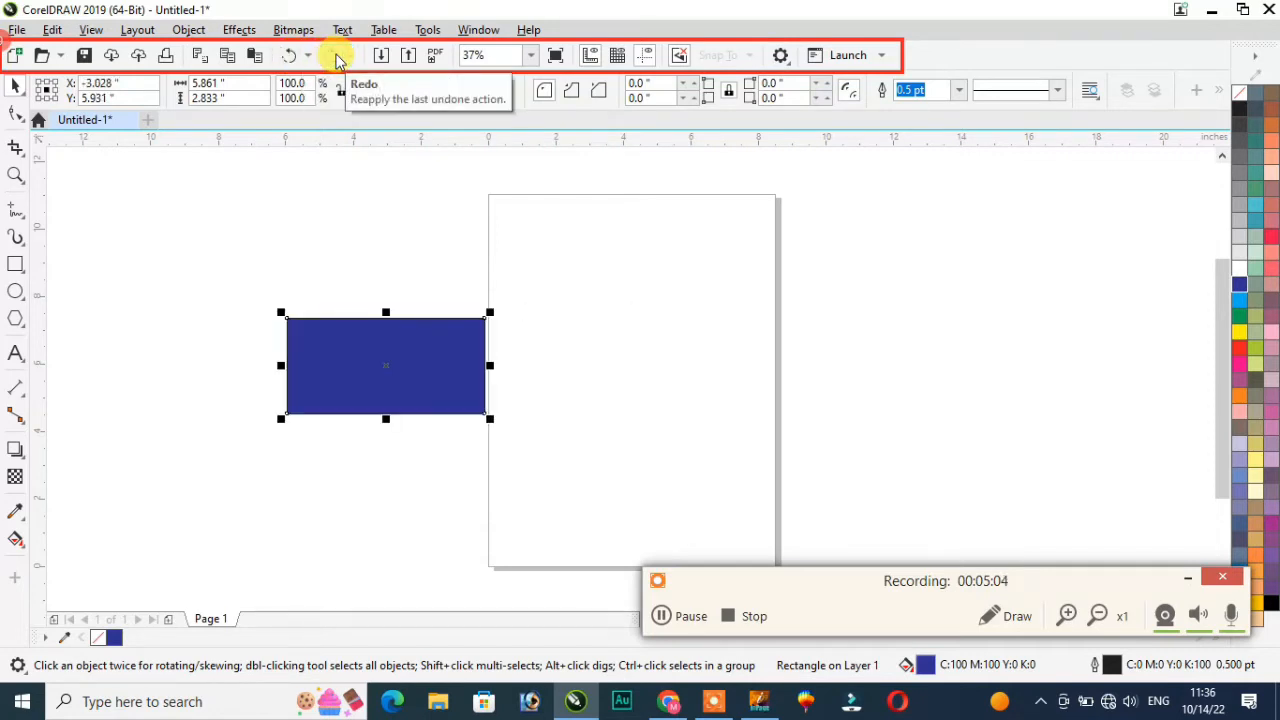
{"action": "left_click", "coordinate": [292, 57]}
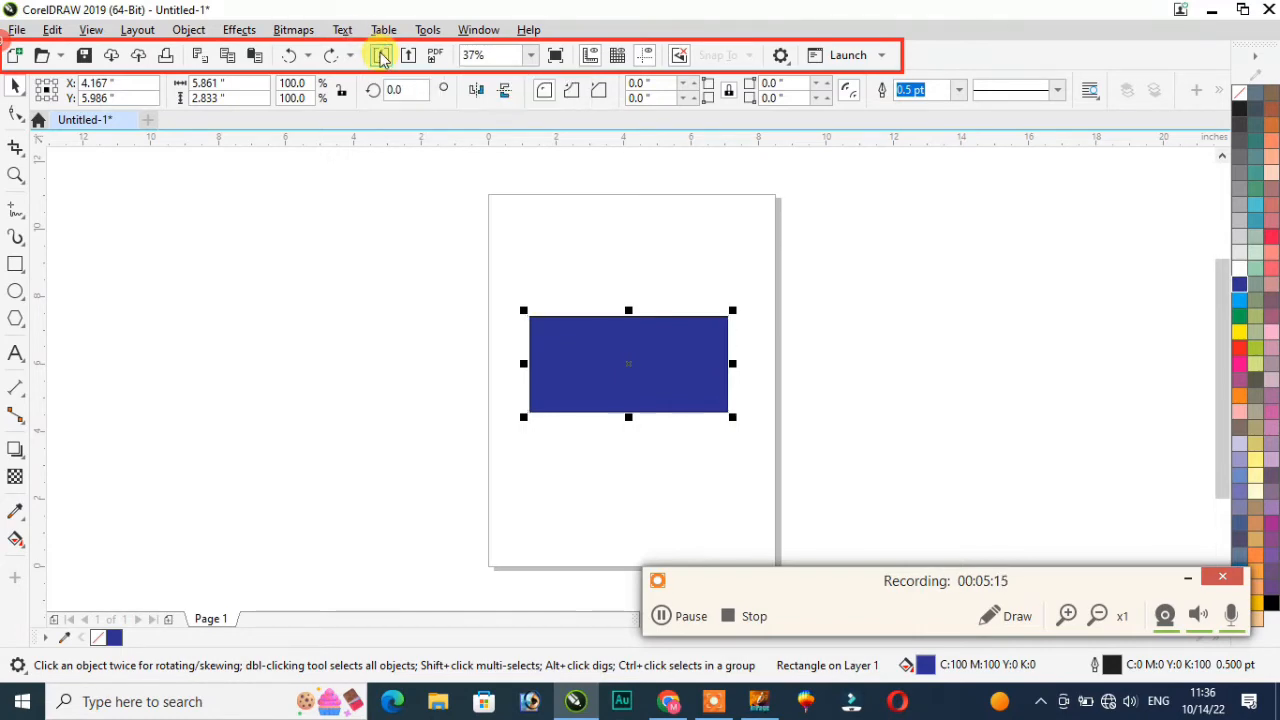
Step: Bring up Import and choose the 'rent a car and store thumnail' image
{"action": "left_click", "coordinate": [380, 57]}
{"action": "left_click_drag", "start_coordinate": [401, 119], "coordinate": [380, 290]}
{"action": "left_click", "coordinate": [265, 292]}
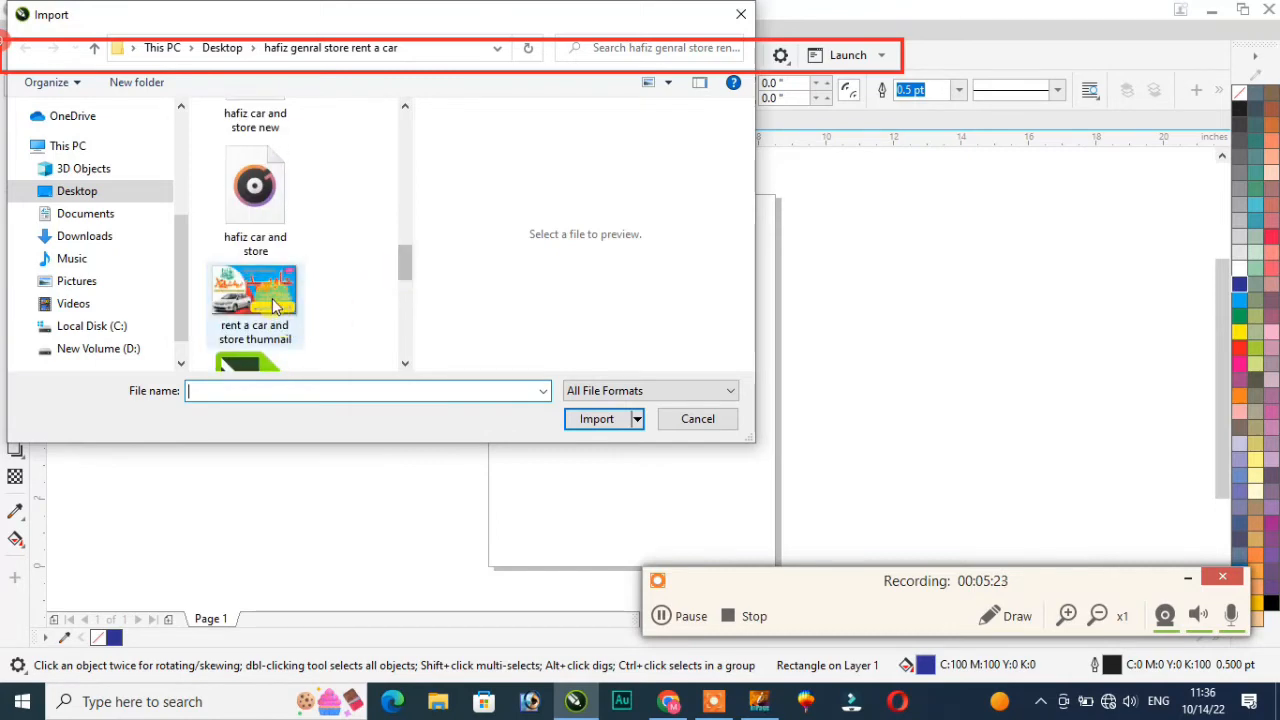
Step: Import the thumbnail image, then cancel placing it
{"action": "left_click", "coordinate": [605, 419]}
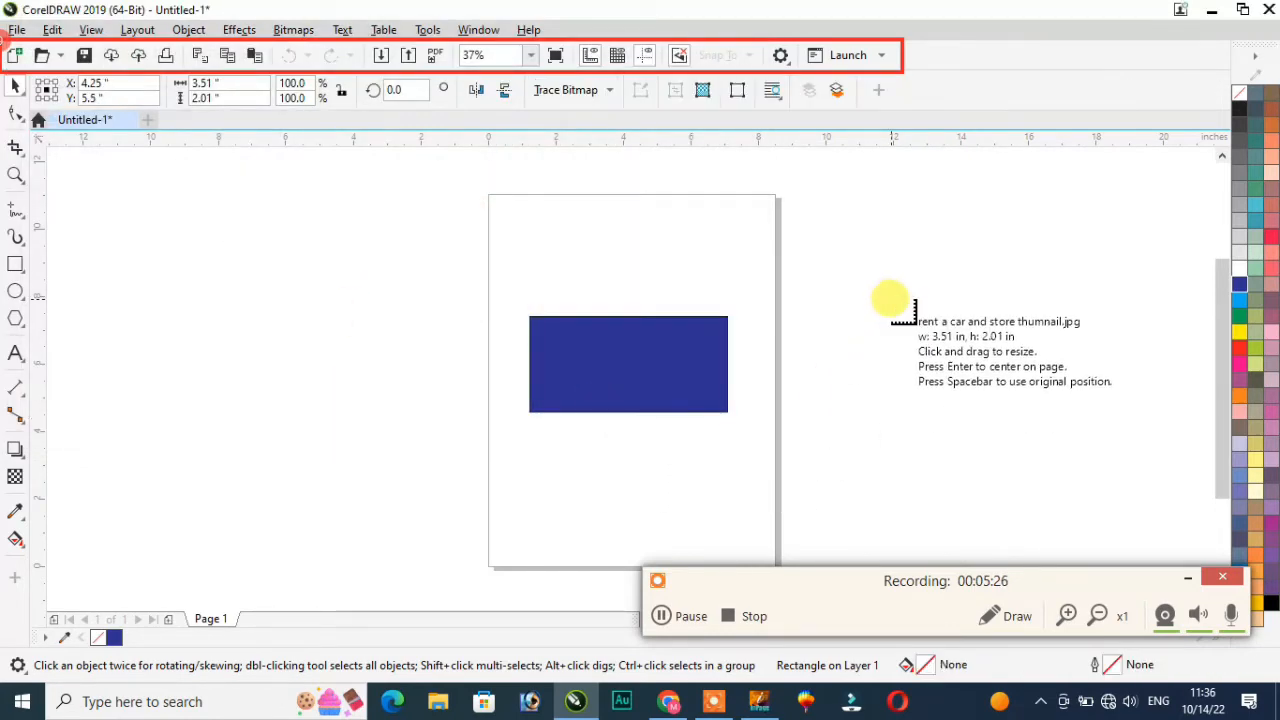
{"action": "left_click", "coordinate": [886, 296]}
{"action": "key", "text": "Delete"}
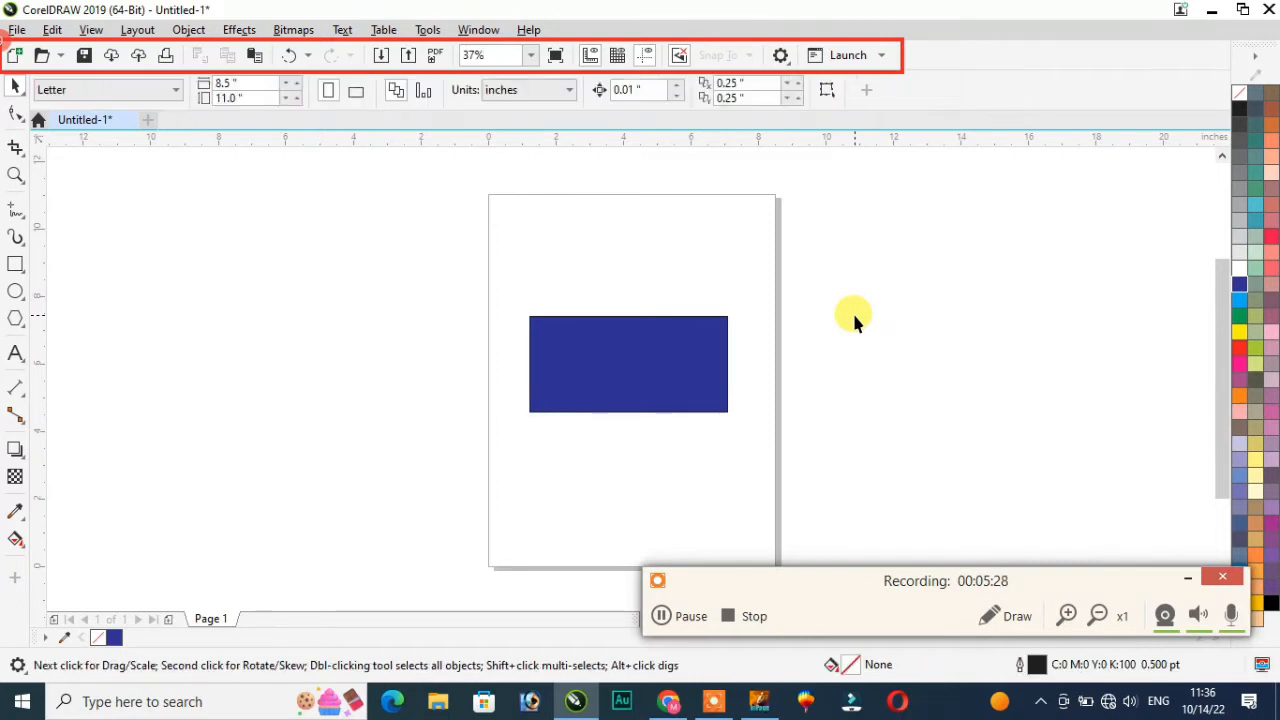
Step: Start a JPEG export of the blue rectangle, then close the Export to JPEG dialog without exporting
{"action": "left_click", "coordinate": [594, 345]}
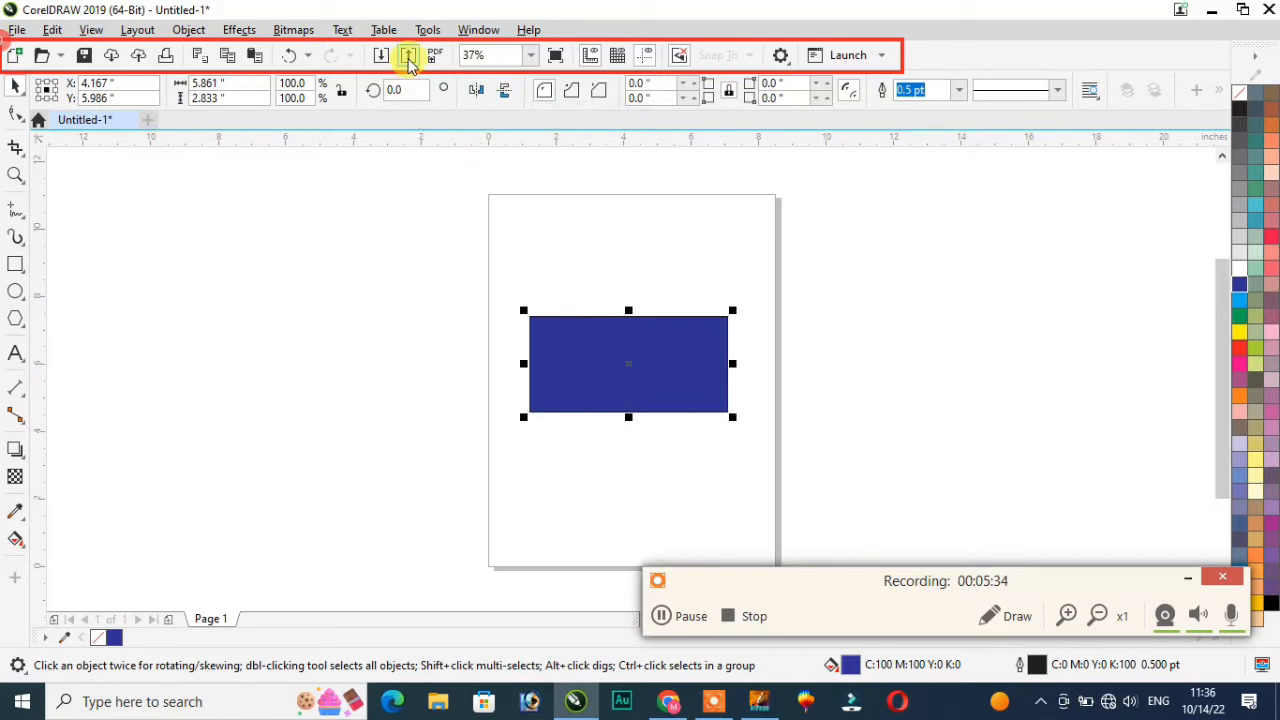
{"action": "left_click", "coordinate": [409, 57]}
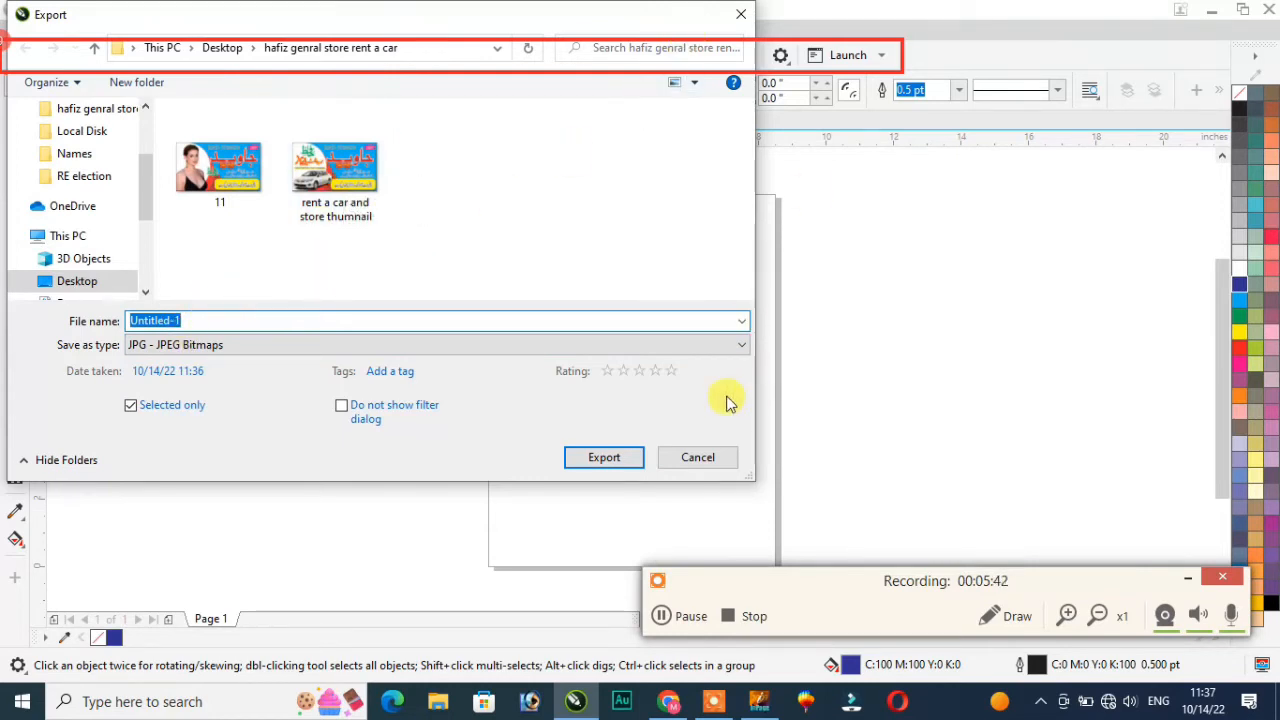
{"action": "left_click", "coordinate": [603, 457]}
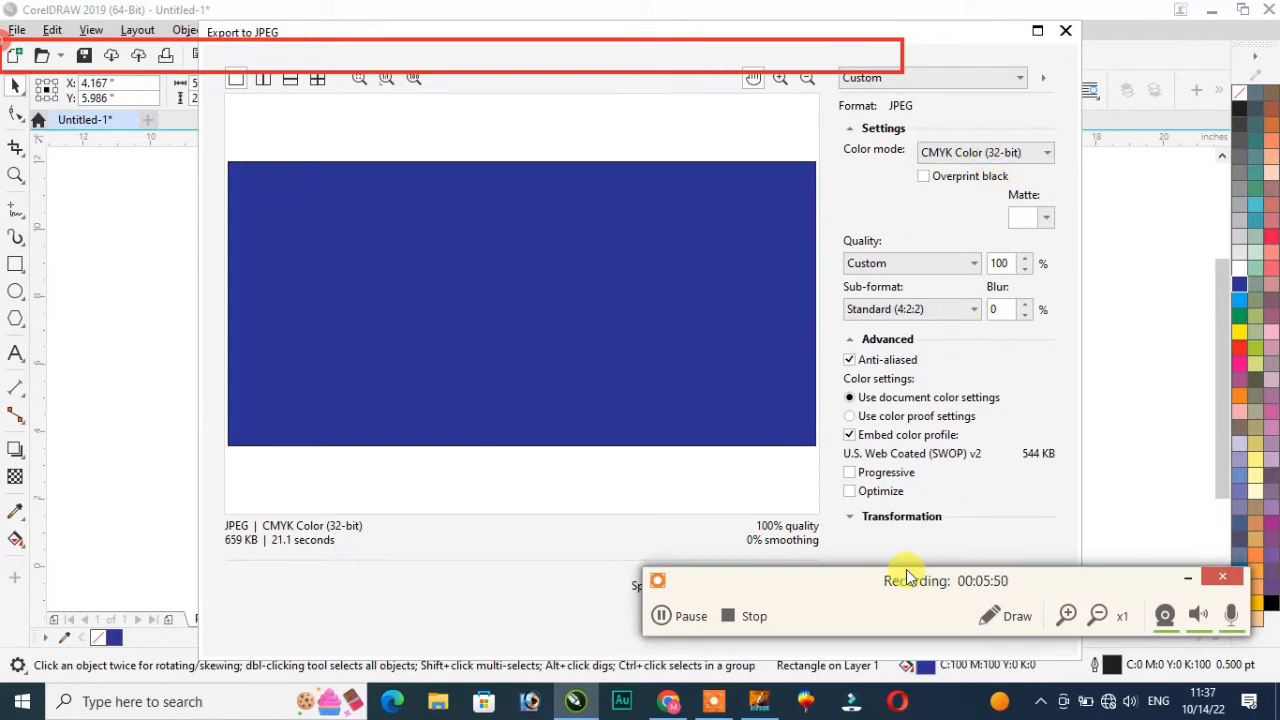
{"action": "left_click_drag", "start_coordinate": [1103, 585], "coordinate": [1097, 672]}
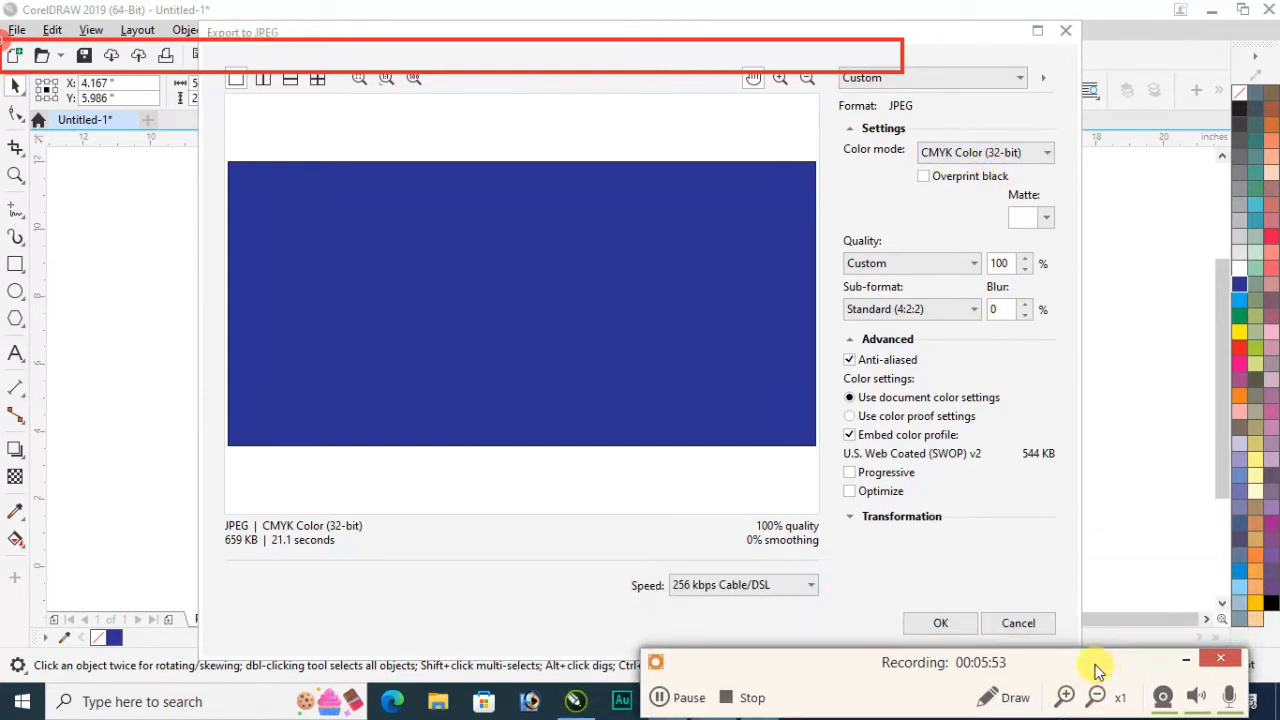
{"action": "left_click", "coordinate": [1066, 32]}
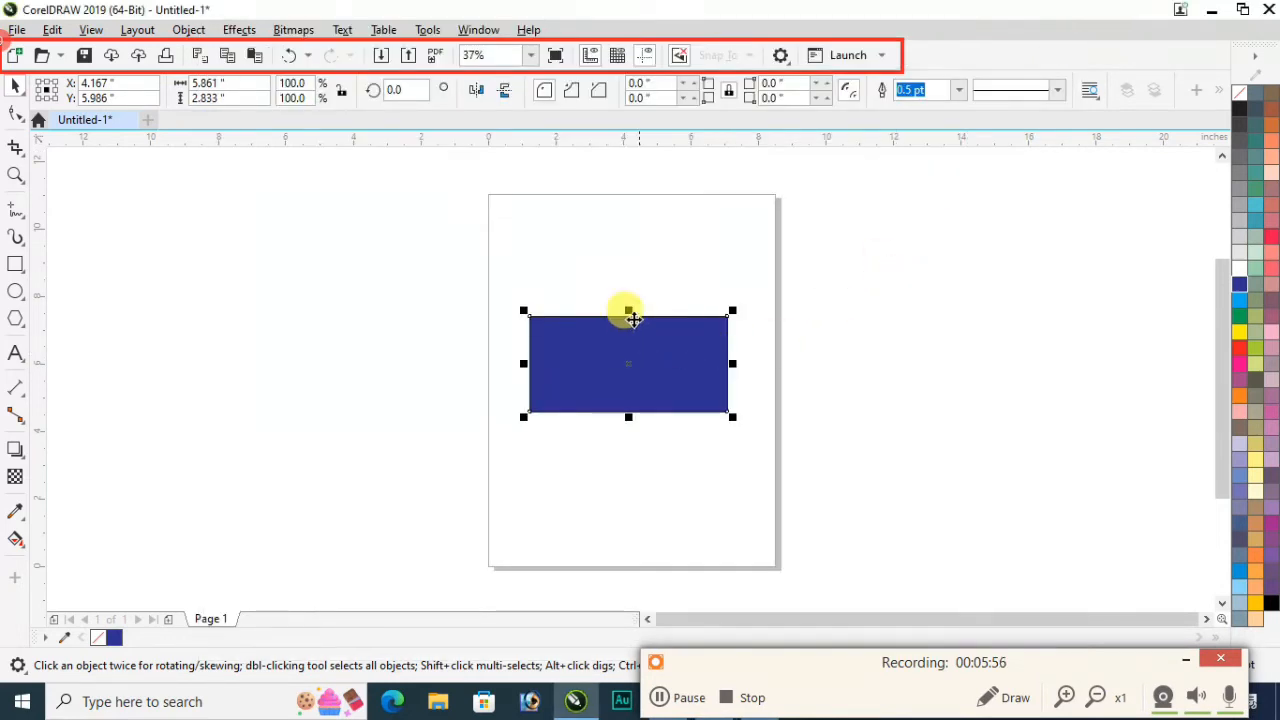
Step: Cycle the zoom through To Selected, 50% and 25%, then To Selected, ending on To Page
{"action": "left_click", "coordinate": [533, 57]}
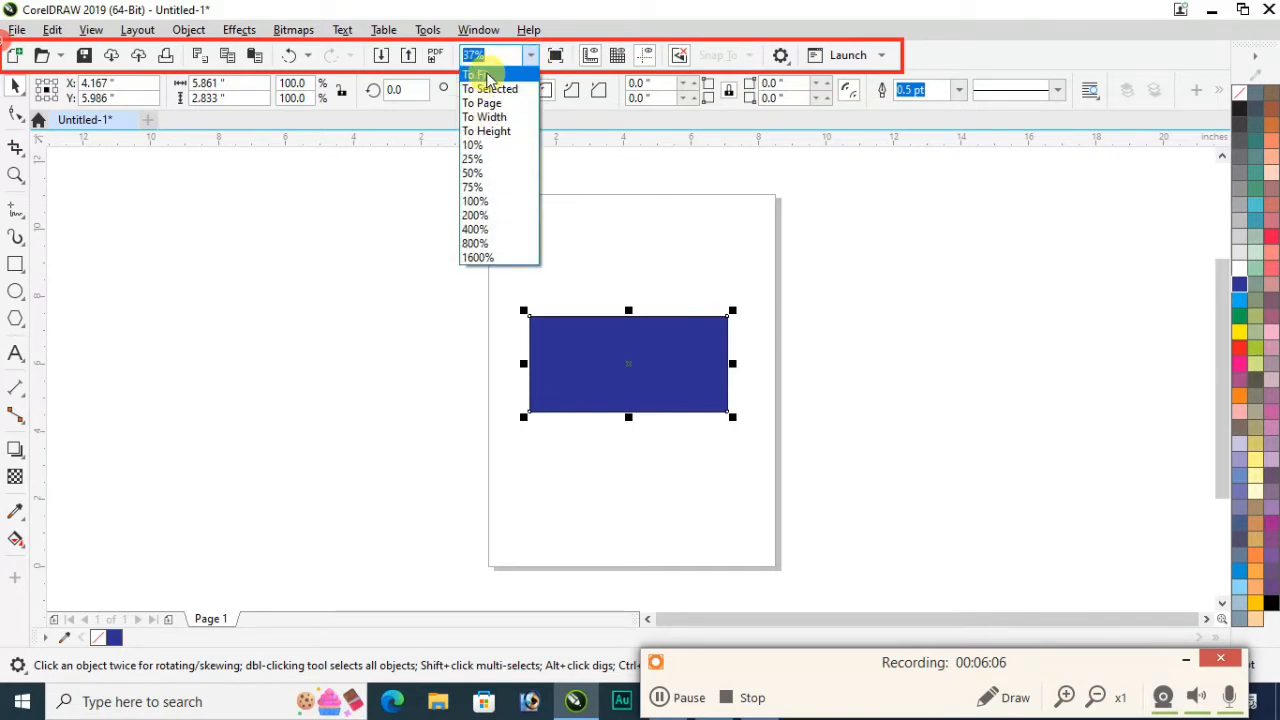
{"action": "left_click", "coordinate": [489, 76]}
{"action": "left_click", "coordinate": [530, 55]}
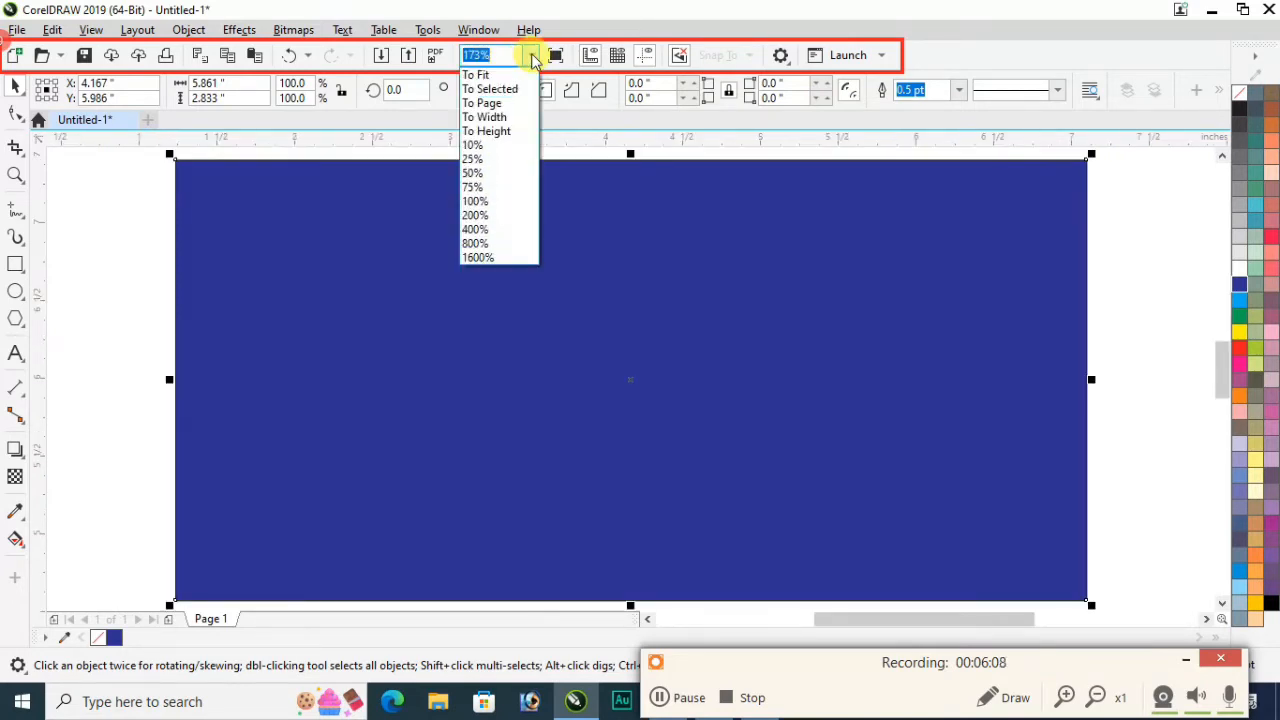
{"action": "left_click", "coordinate": [482, 176]}
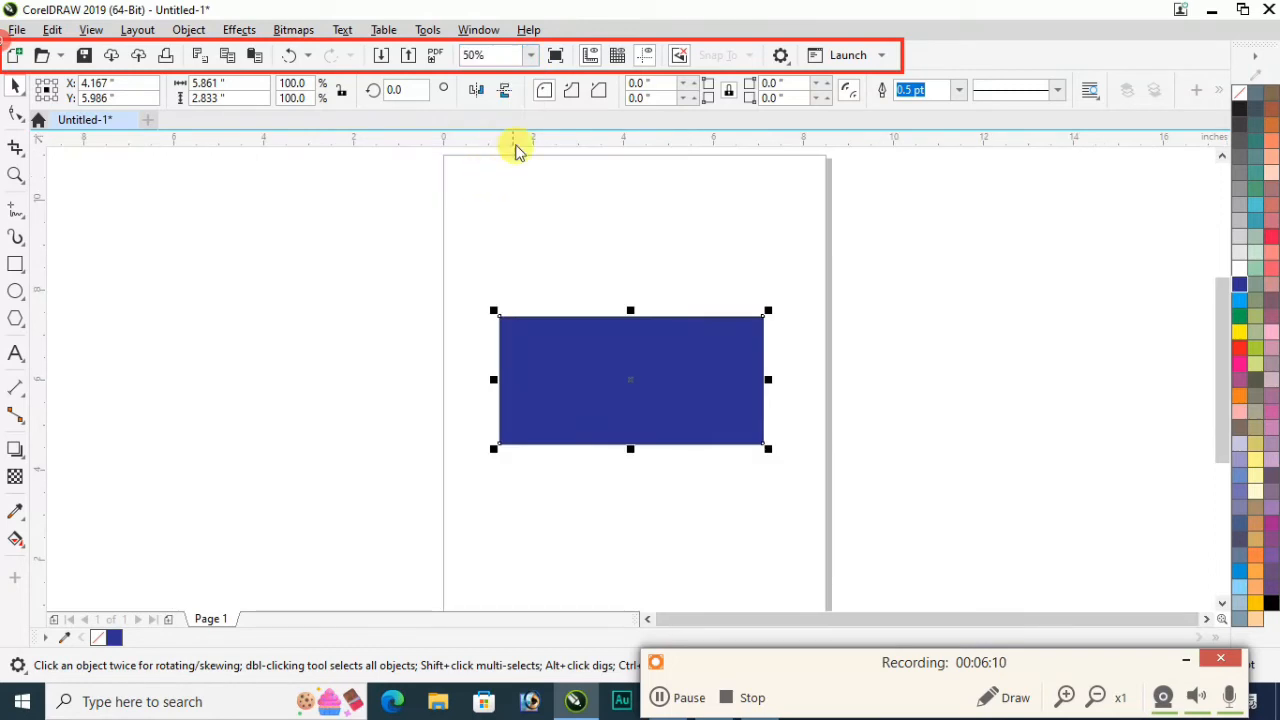
{"action": "left_click", "coordinate": [532, 55]}
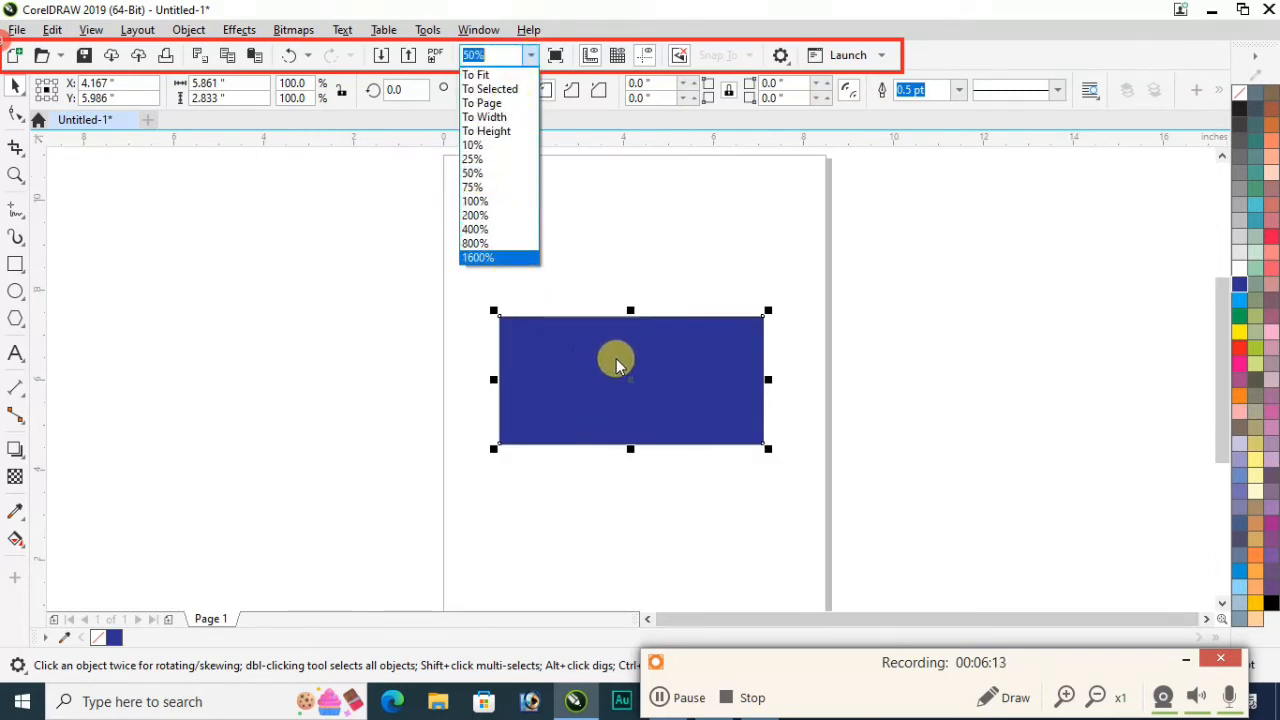
{"action": "left_click", "coordinate": [487, 159]}
{"action": "left_click", "coordinate": [532, 55]}
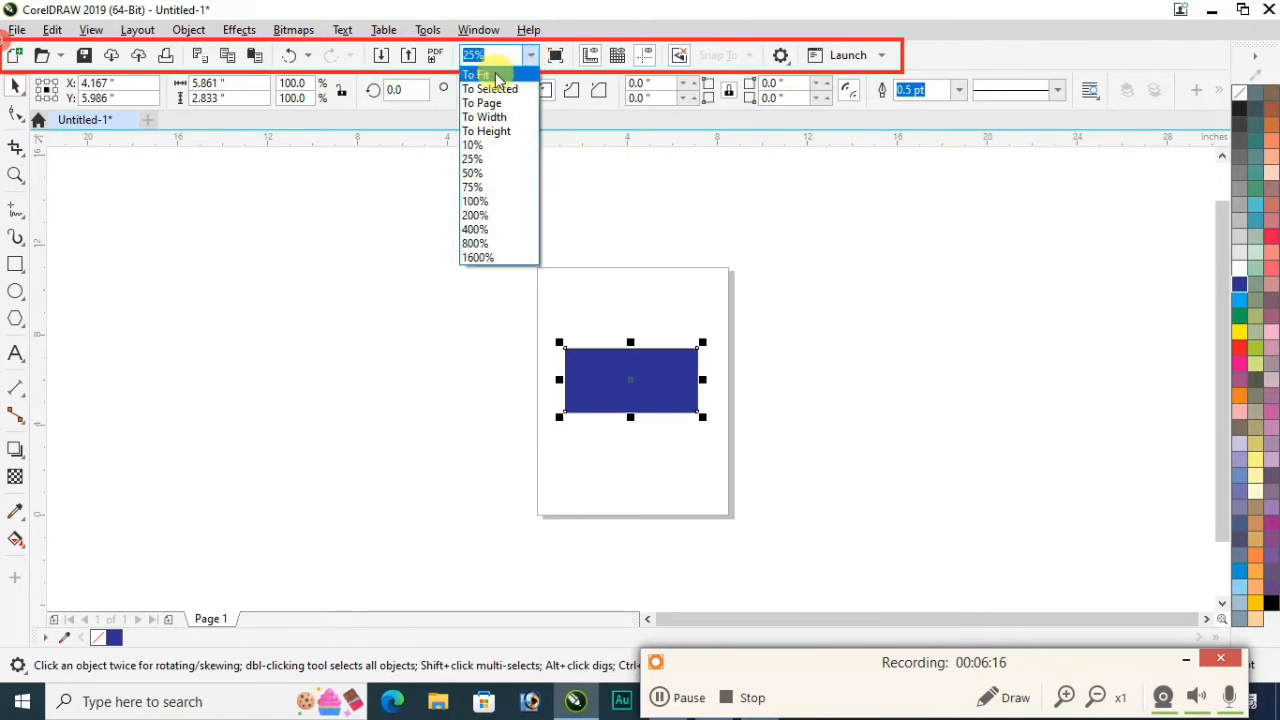
{"action": "left_click", "coordinate": [497, 80]}
{"action": "left_click", "coordinate": [529, 55]}
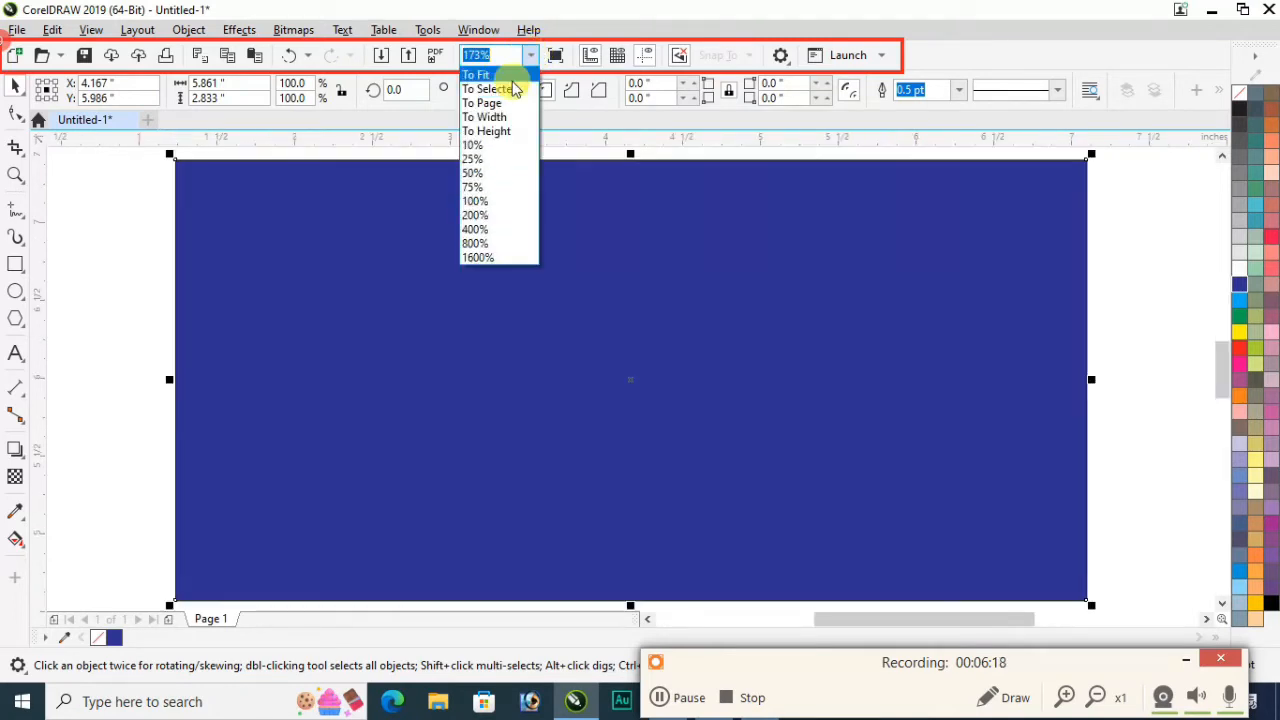
{"action": "left_click", "coordinate": [489, 103]}
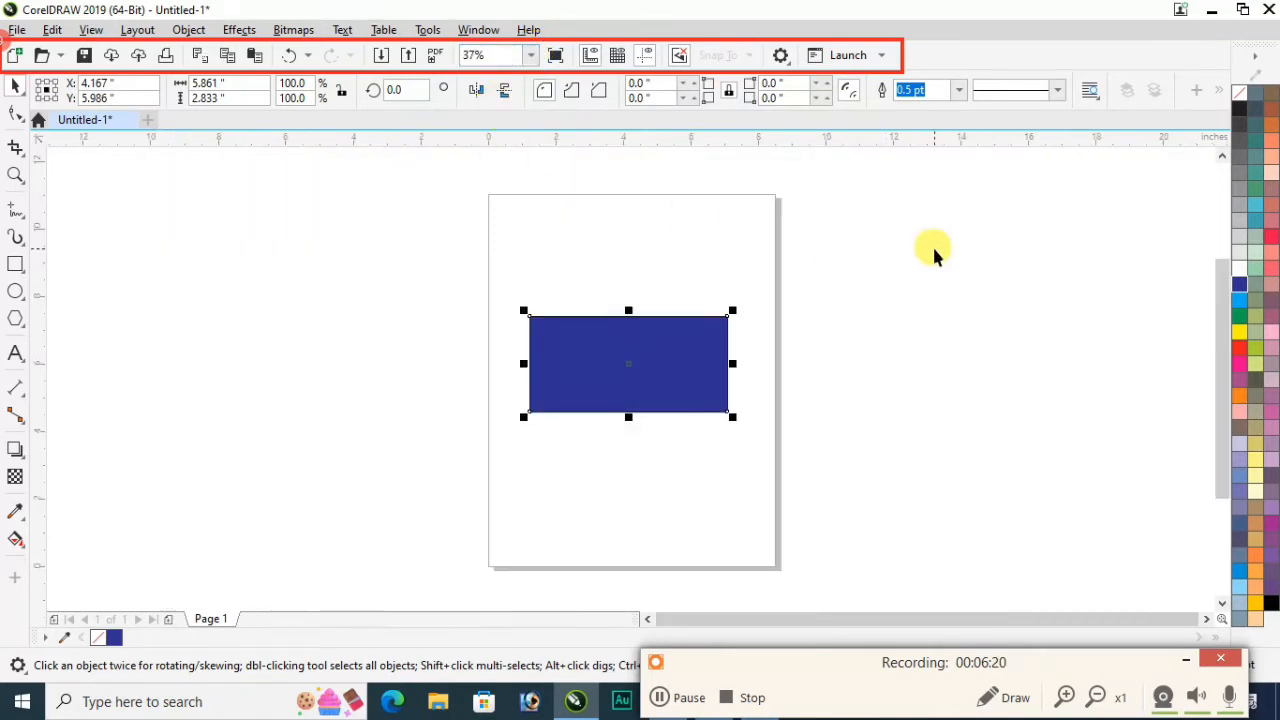
Step: Preview the page full screen, then paste the car advertisement image back
{"action": "left_click", "coordinate": [556, 57]}
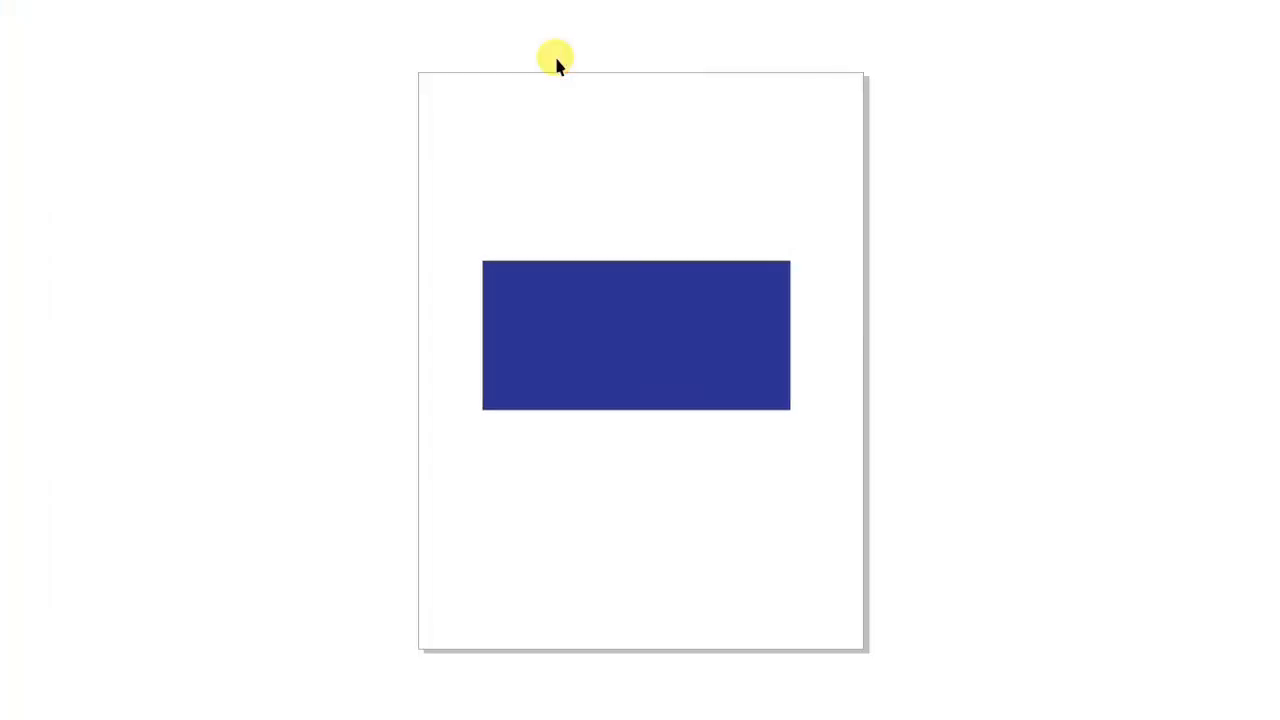
{"action": "left_click", "coordinate": [620, 52]}
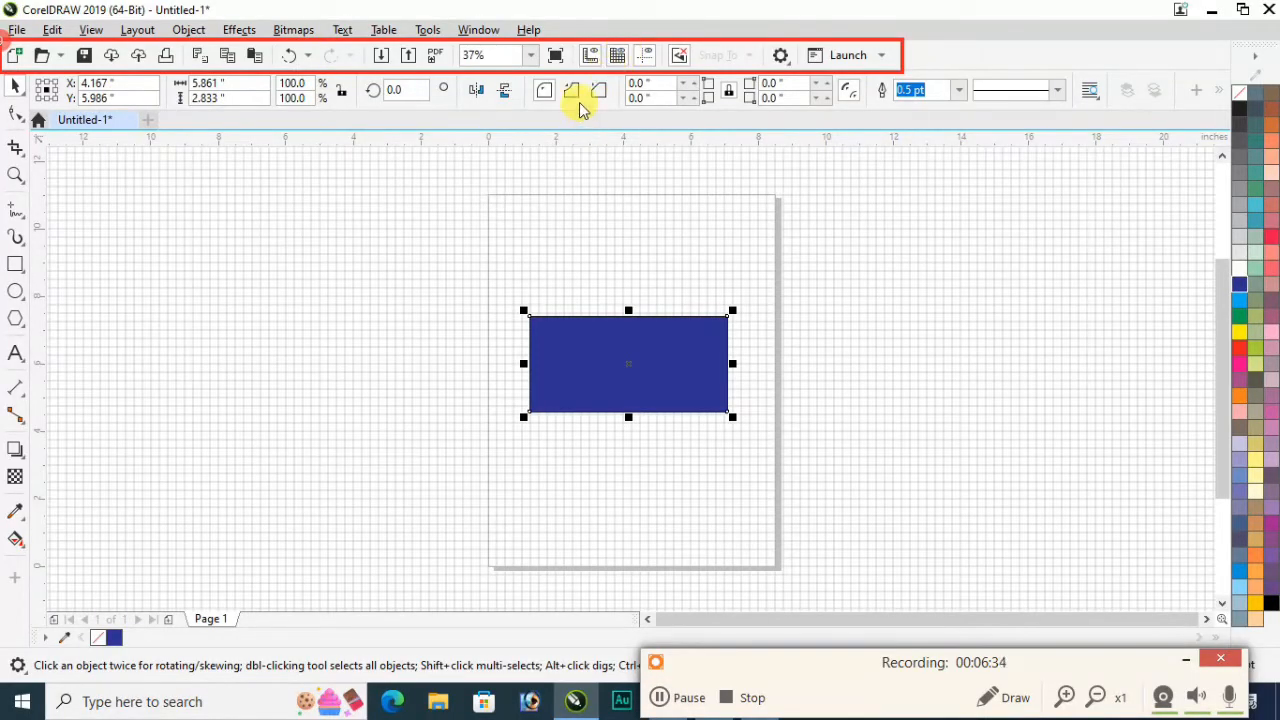
{"action": "key", "text": "ctrl+v"}
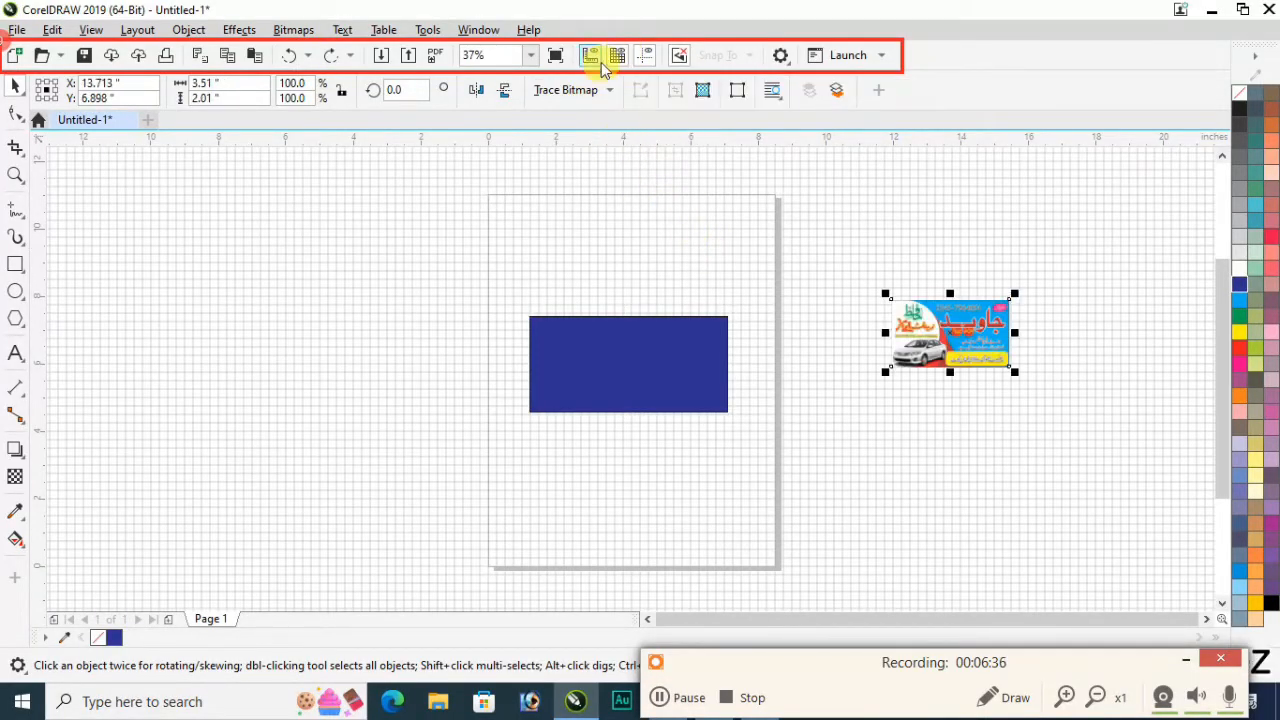
{"action": "scroll", "coordinate": [578, 188], "scroll_direction": "up", "scroll_amount": 1}
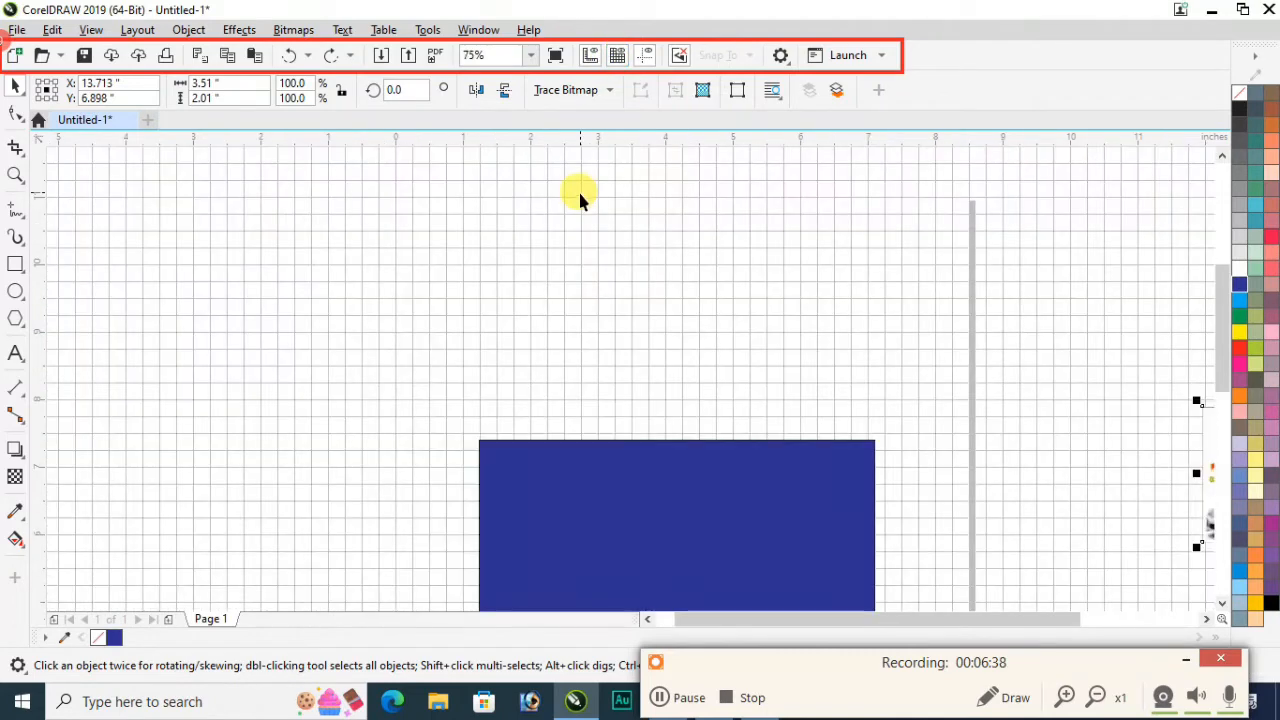
{"action": "scroll", "coordinate": [600, 226], "scroll_direction": "up", "scroll_amount": 1}
{"action": "scroll", "coordinate": [600, 232], "scroll_direction": "down", "scroll_amount": 1}
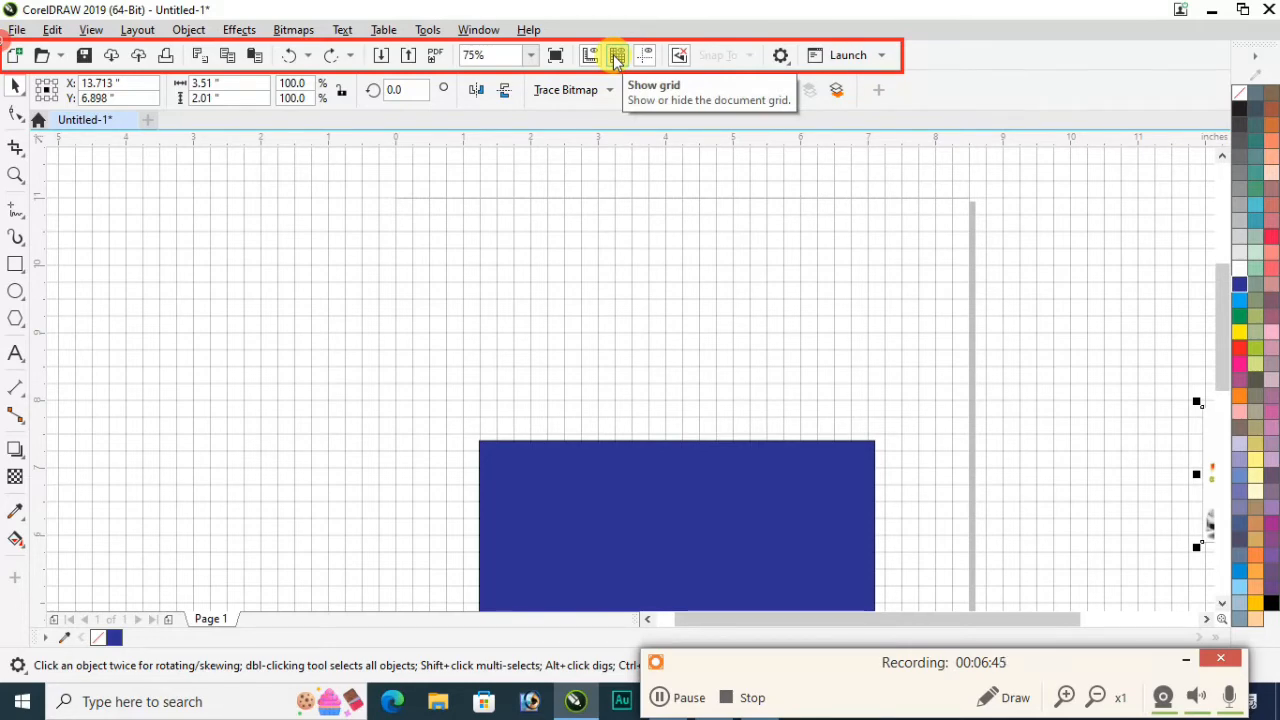
{"action": "scroll", "coordinate": [605, 227], "scroll_direction": "up", "scroll_amount": 2}
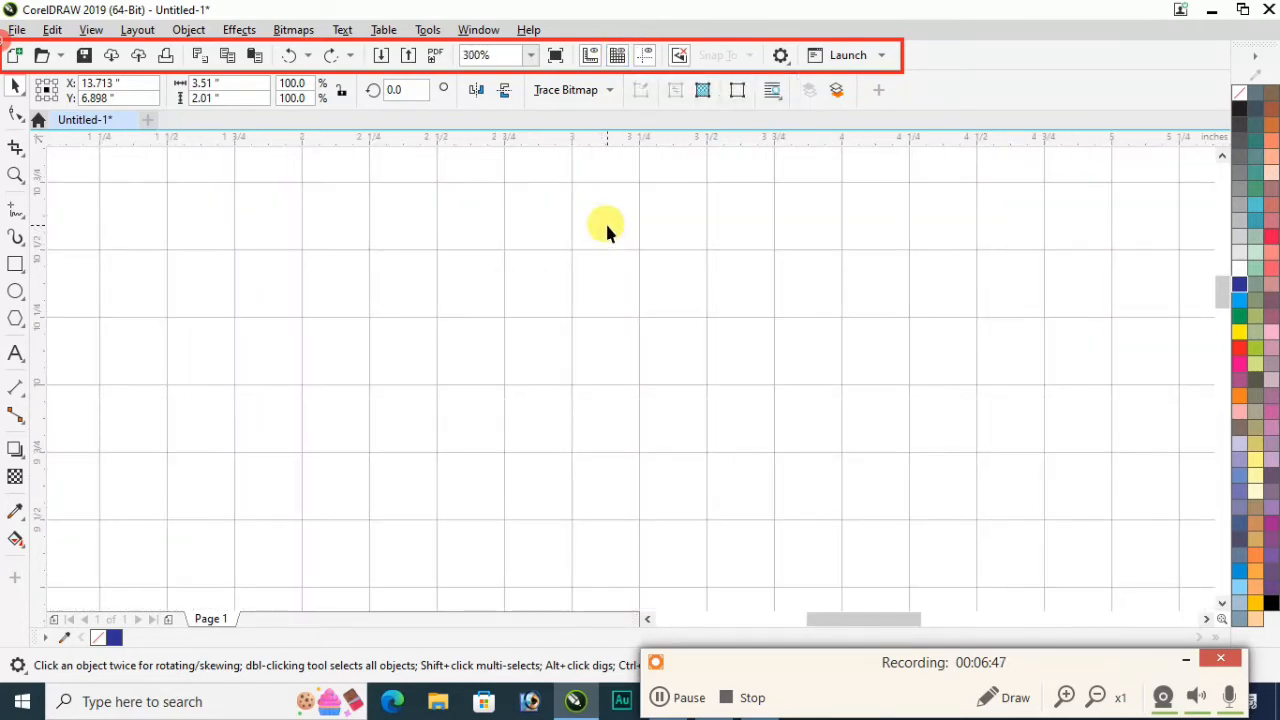
{"action": "scroll", "coordinate": [605, 228], "scroll_direction": "down", "scroll_amount": 2}
Step: Hide the document grid and toggle guideline display
{"action": "left_click", "coordinate": [618, 56]}
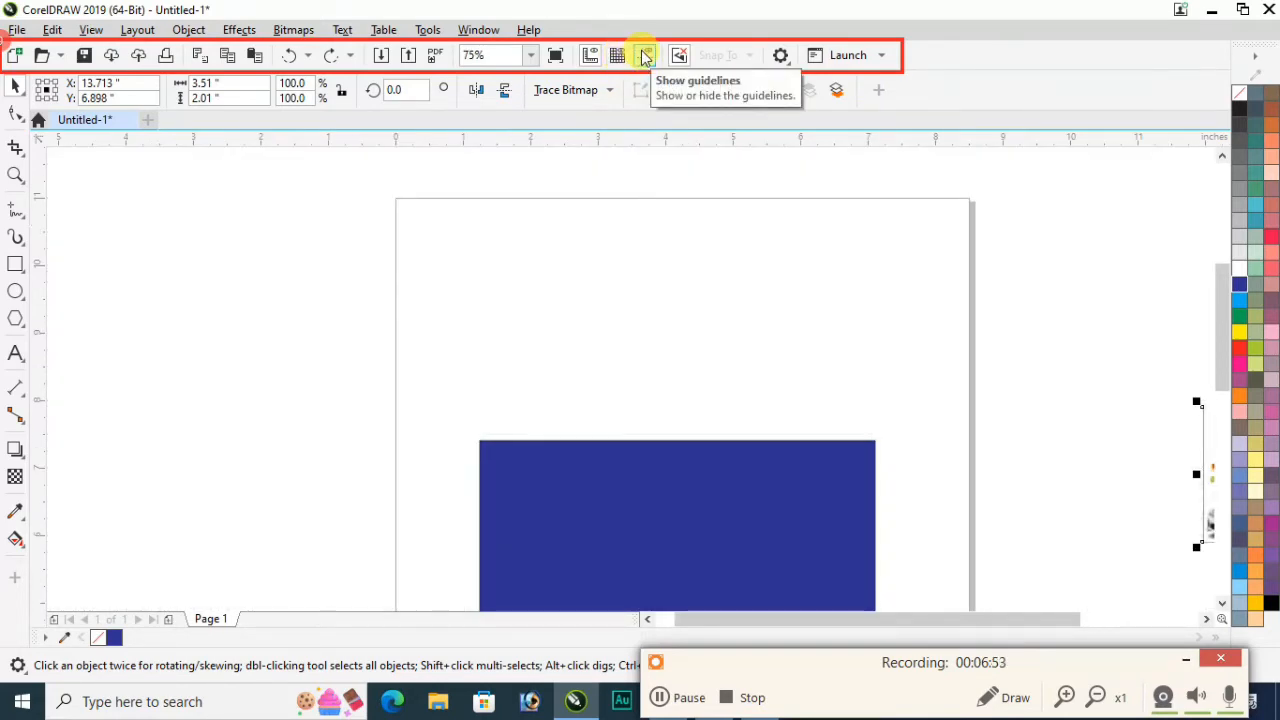
{"action": "left_click", "coordinate": [646, 57]}
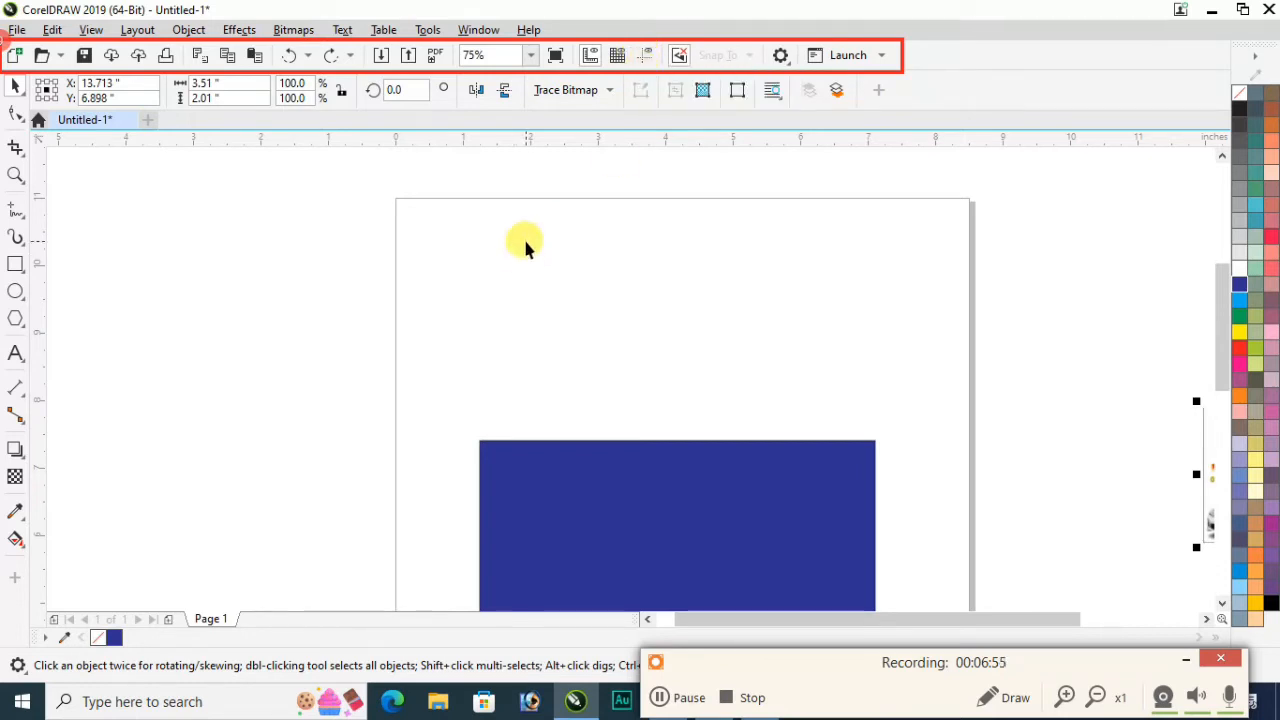
{"action": "left_click", "coordinate": [691, 364]}
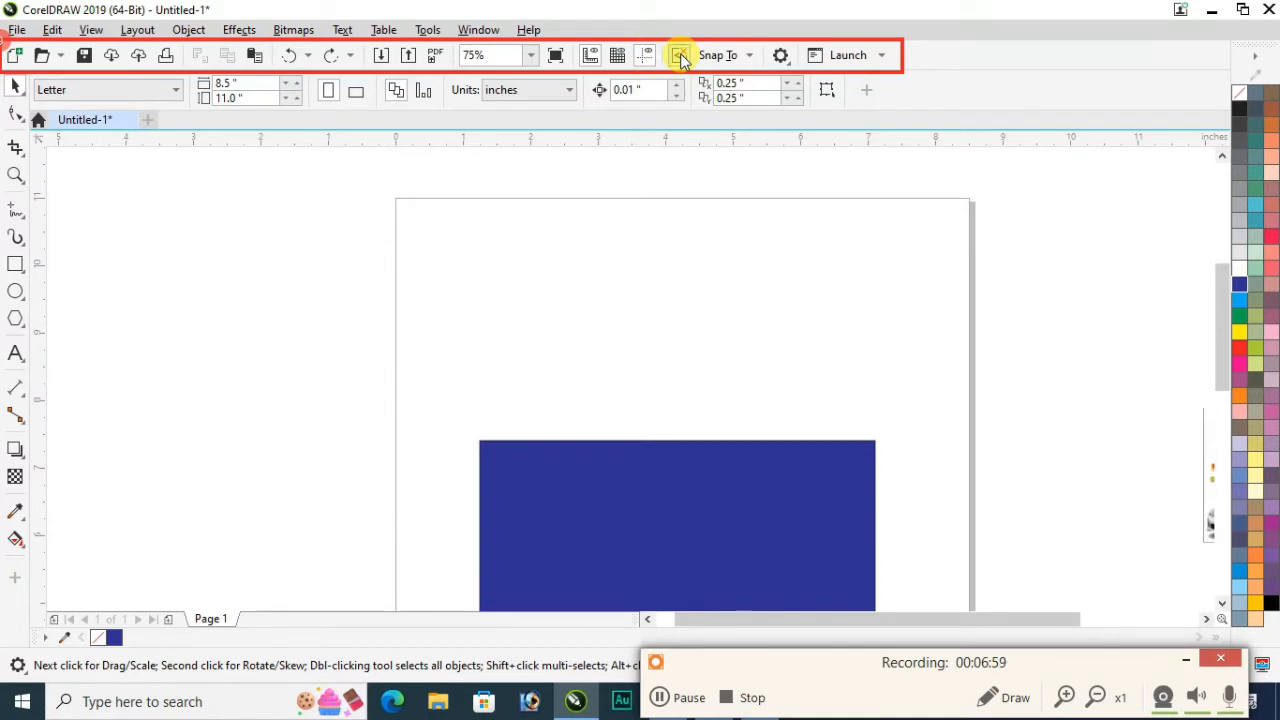
Step: Delete the car advertisement image beside the page and turn off all snapping
{"action": "scroll", "coordinate": [760, 406], "scroll_direction": "down", "scroll_amount": 2}
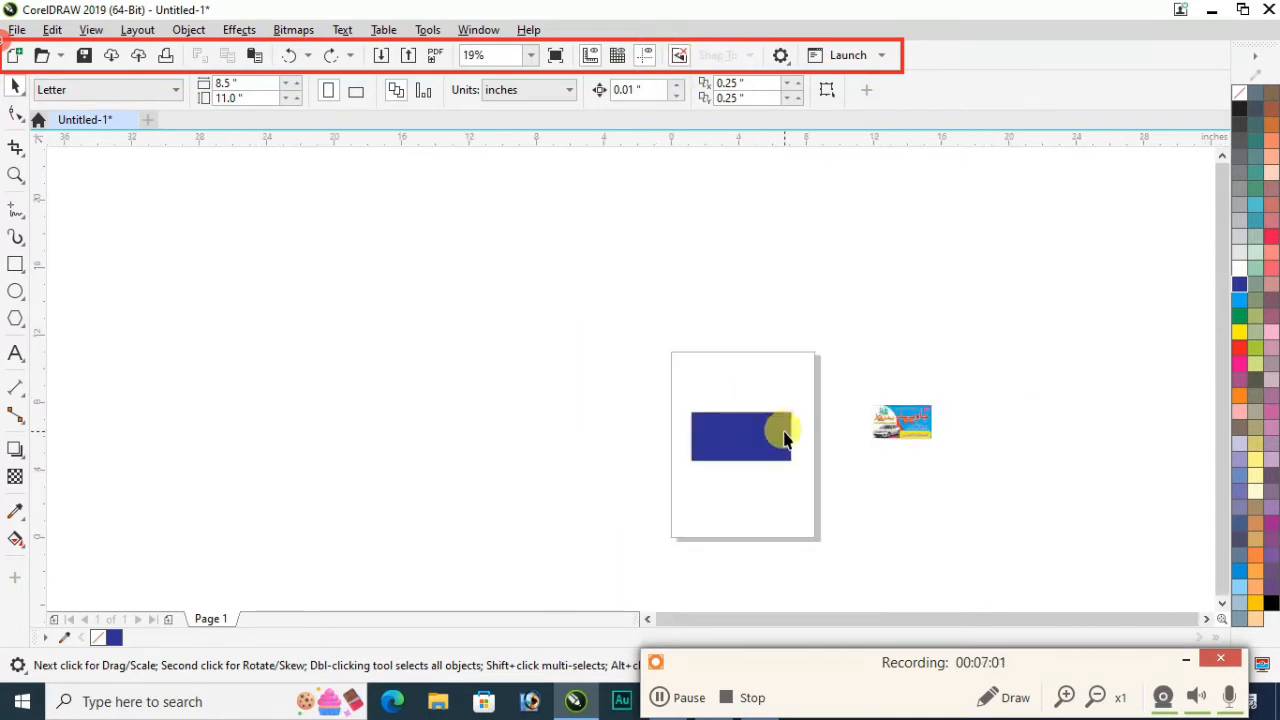
{"action": "left_click_drag", "start_coordinate": [904, 330], "coordinate": [1141, 521]}
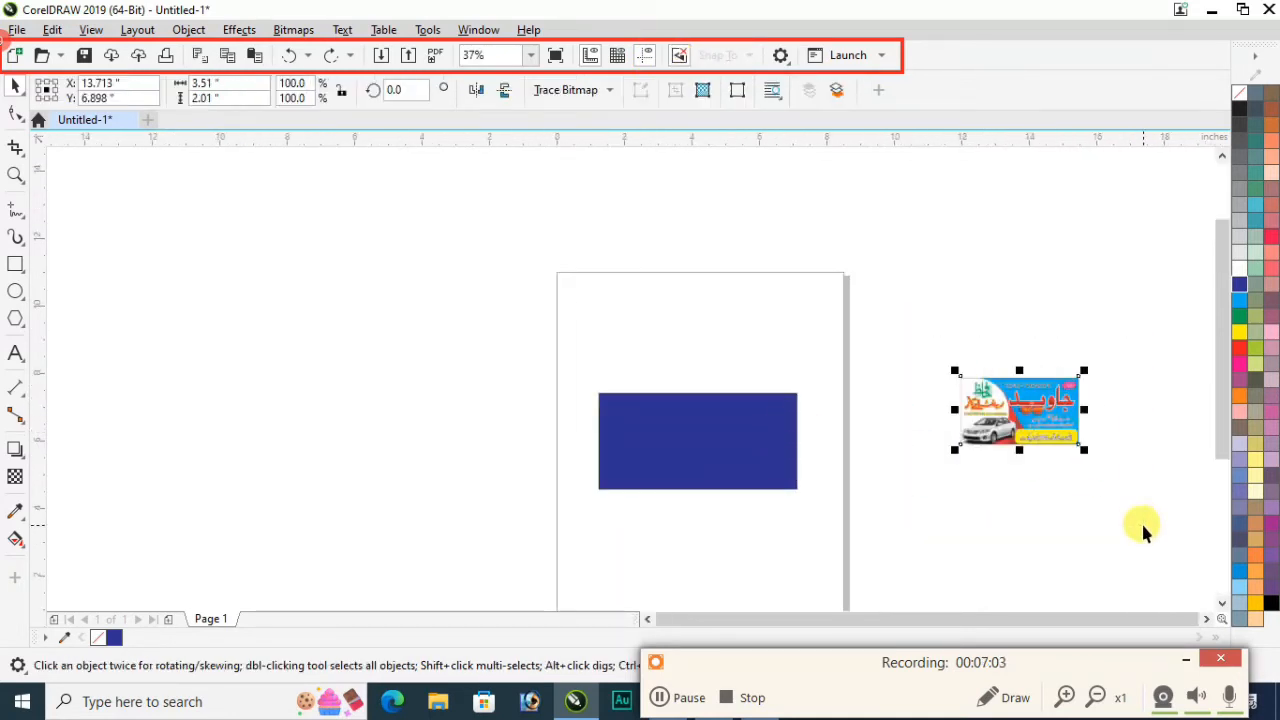
{"action": "key", "text": "Delete"}
{"action": "scroll", "coordinate": [868, 349], "scroll_direction": "up", "scroll_amount": 1}
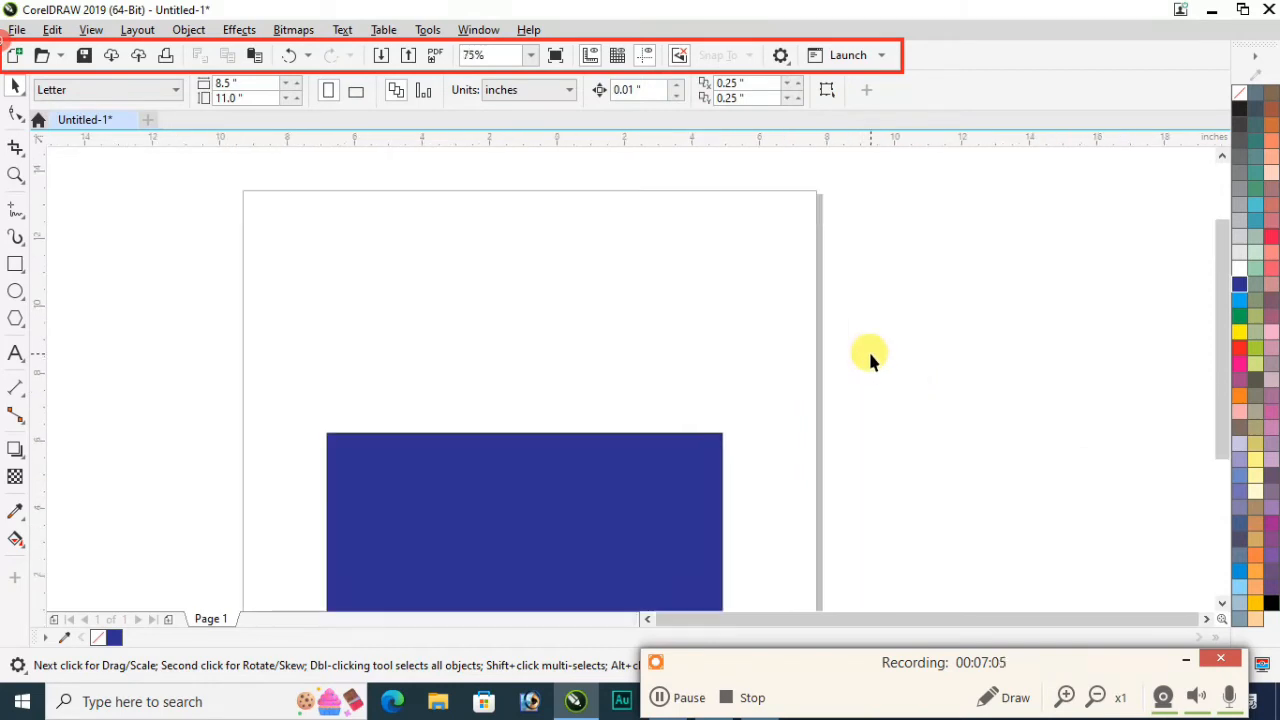
{"action": "scroll", "coordinate": [868, 349], "scroll_direction": "down", "scroll_amount": 1}
{"action": "scroll", "coordinate": [714, 434], "scroll_direction": "up", "scroll_amount": 1}
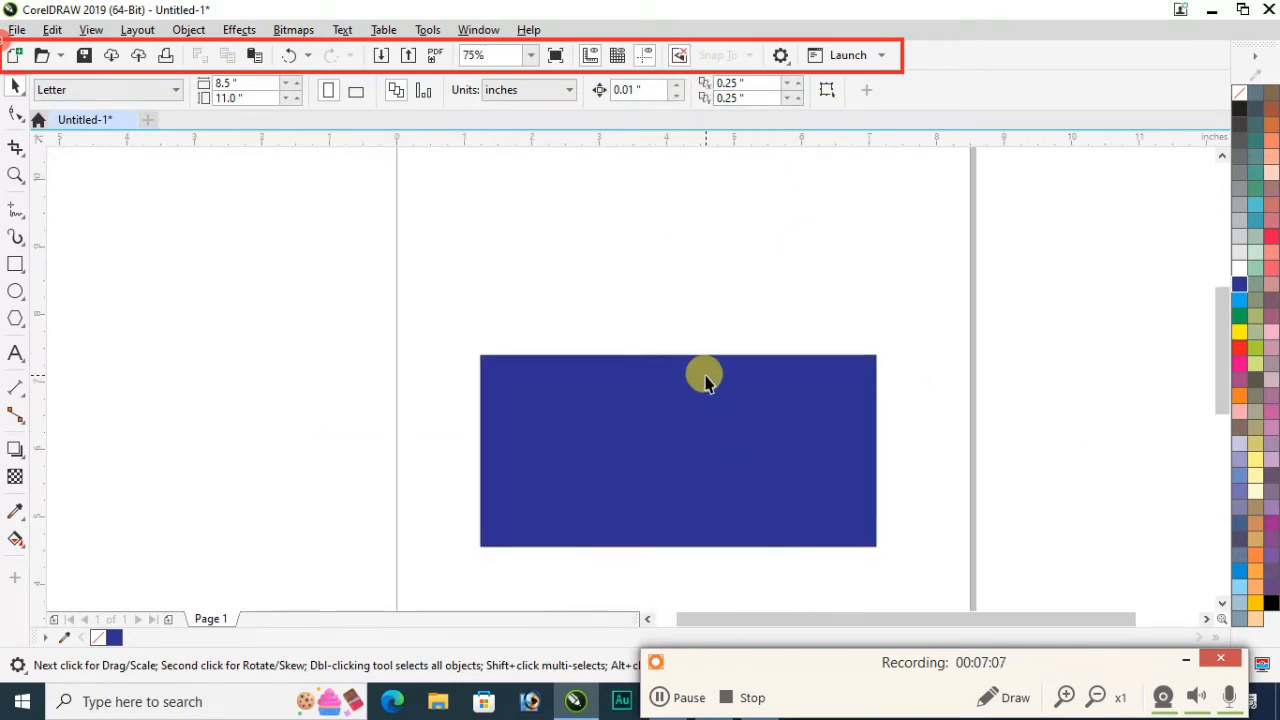
{"action": "left_click", "coordinate": [680, 57]}
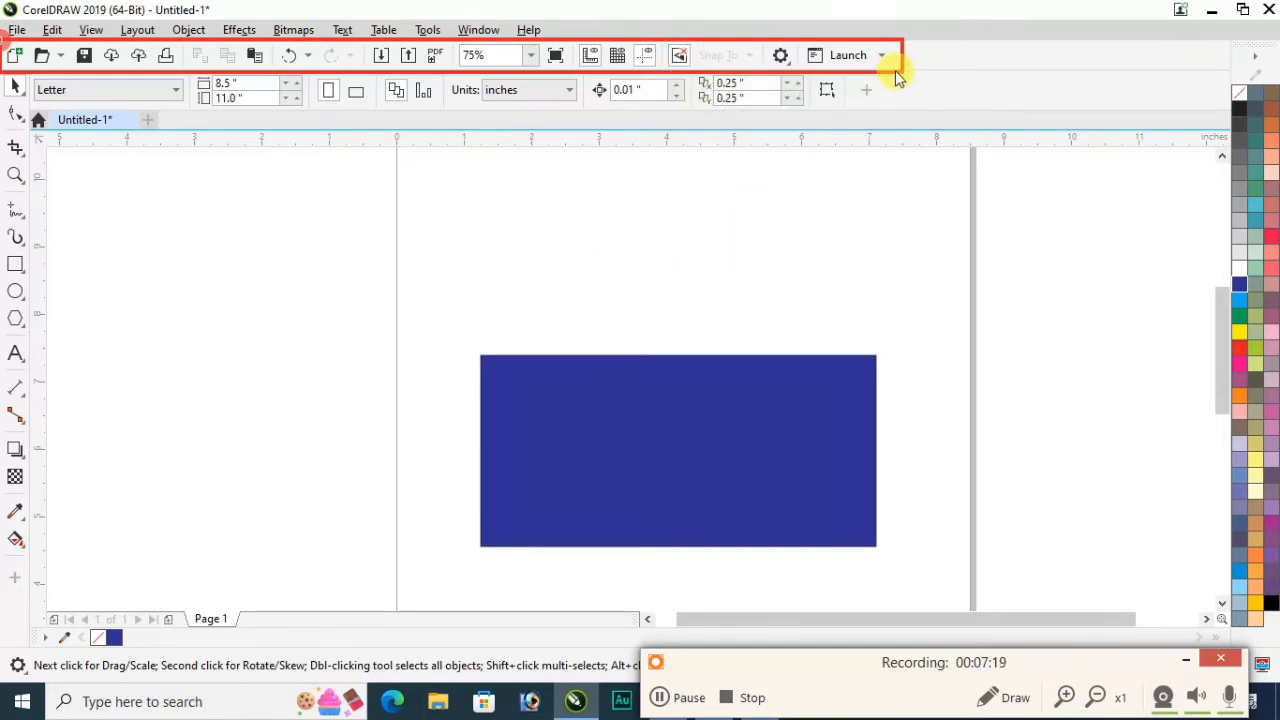
{"action": "left_click", "coordinate": [1003, 697]}
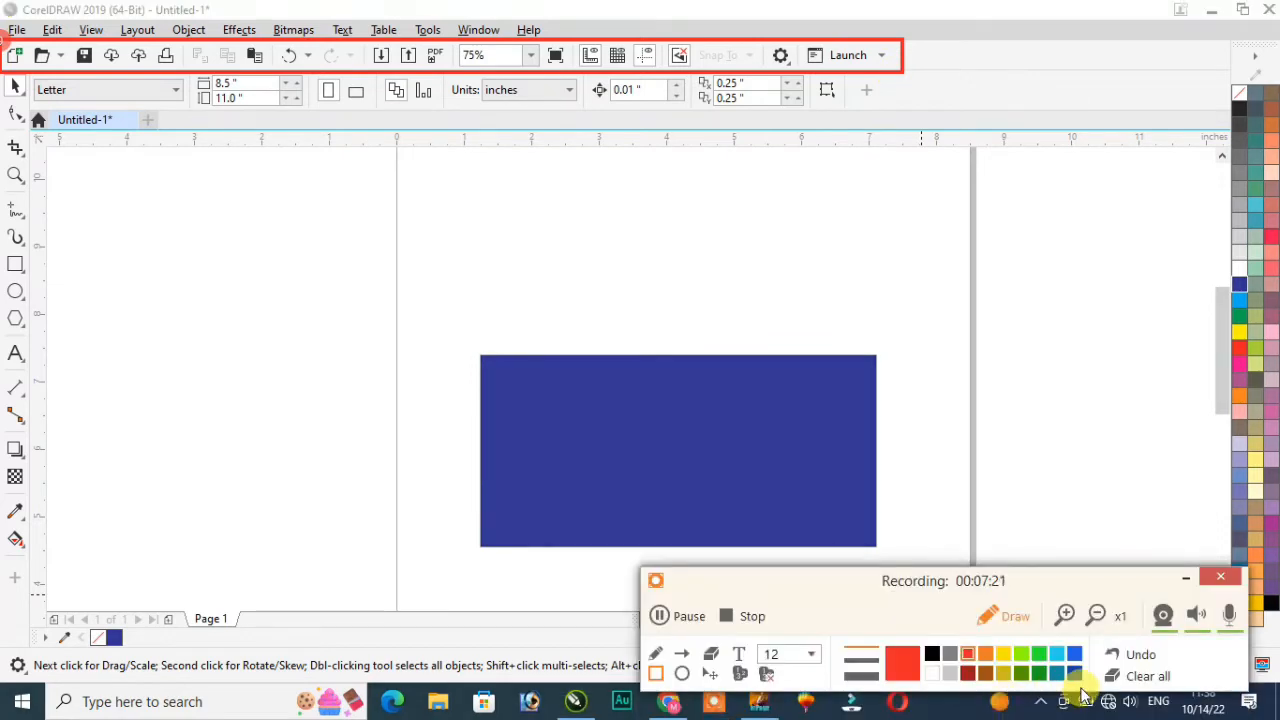
{"action": "left_click", "coordinate": [1138, 677]}
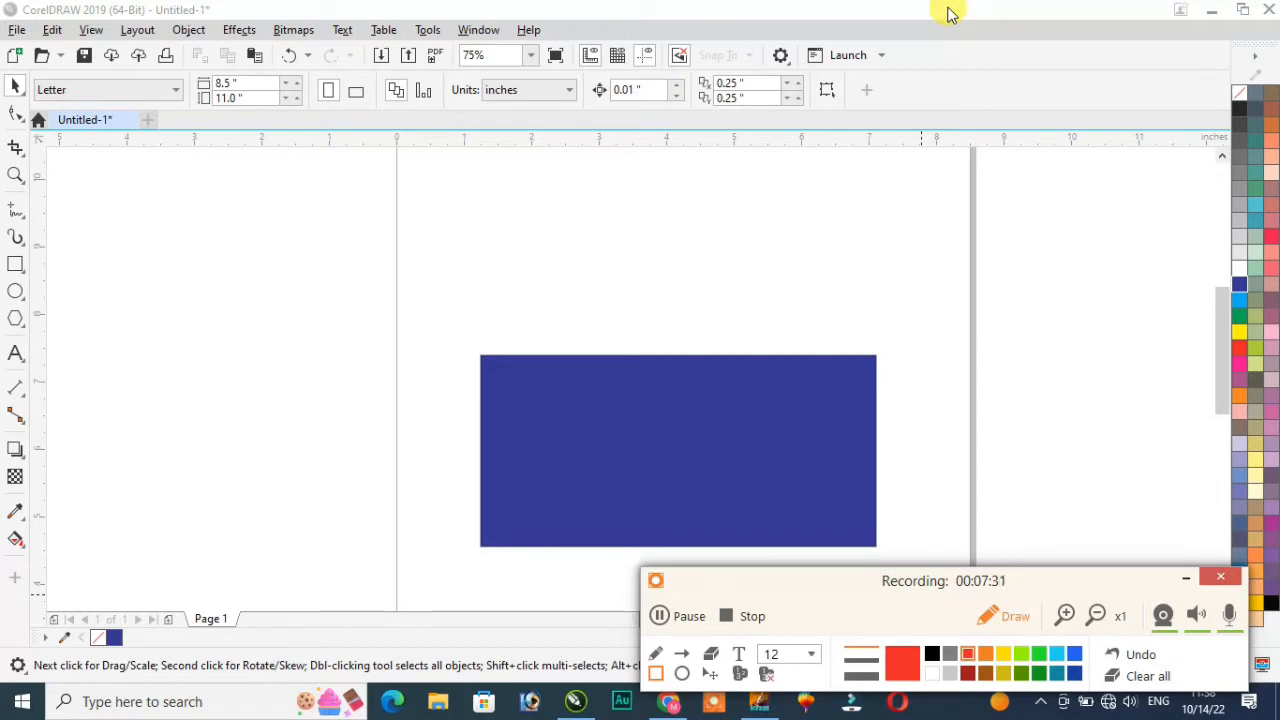
{"action": "left_click_drag", "start_coordinate": [899, 225], "coordinate": [899, 240]}
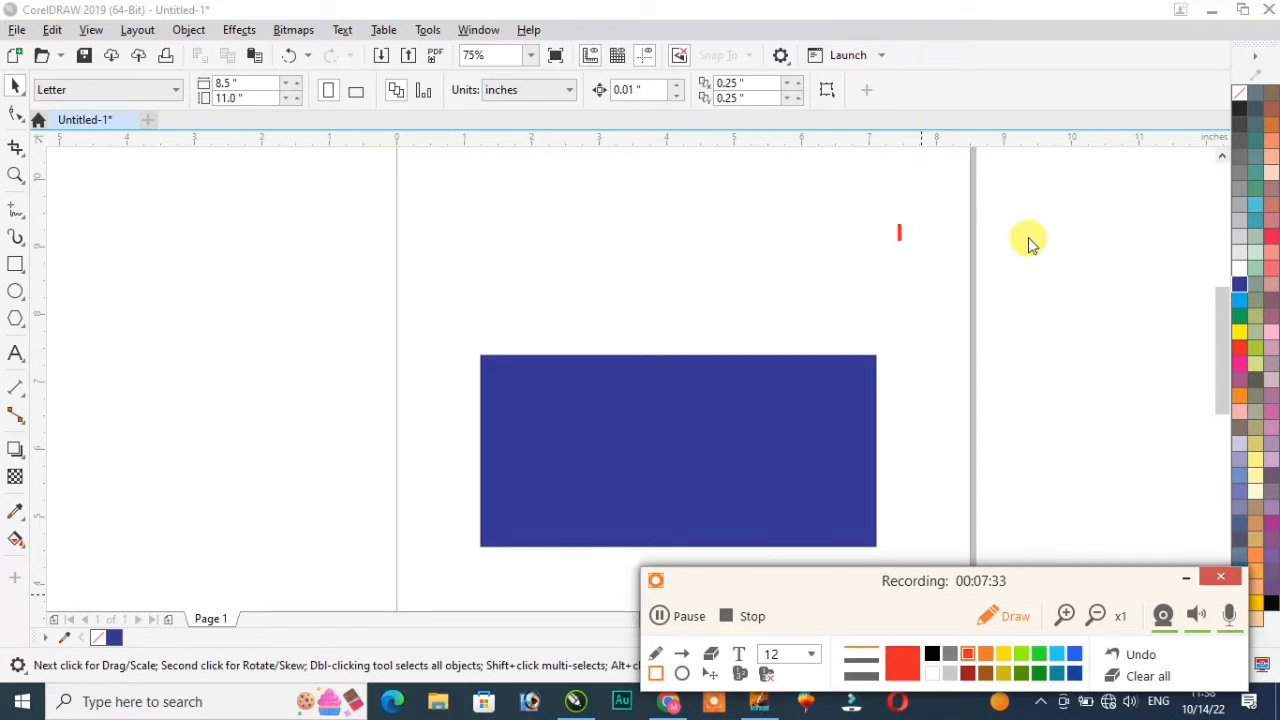
{"action": "left_click", "coordinate": [1005, 616]}
{"action": "left_click_drag", "start_coordinate": [881, 209], "coordinate": [947, 284]}
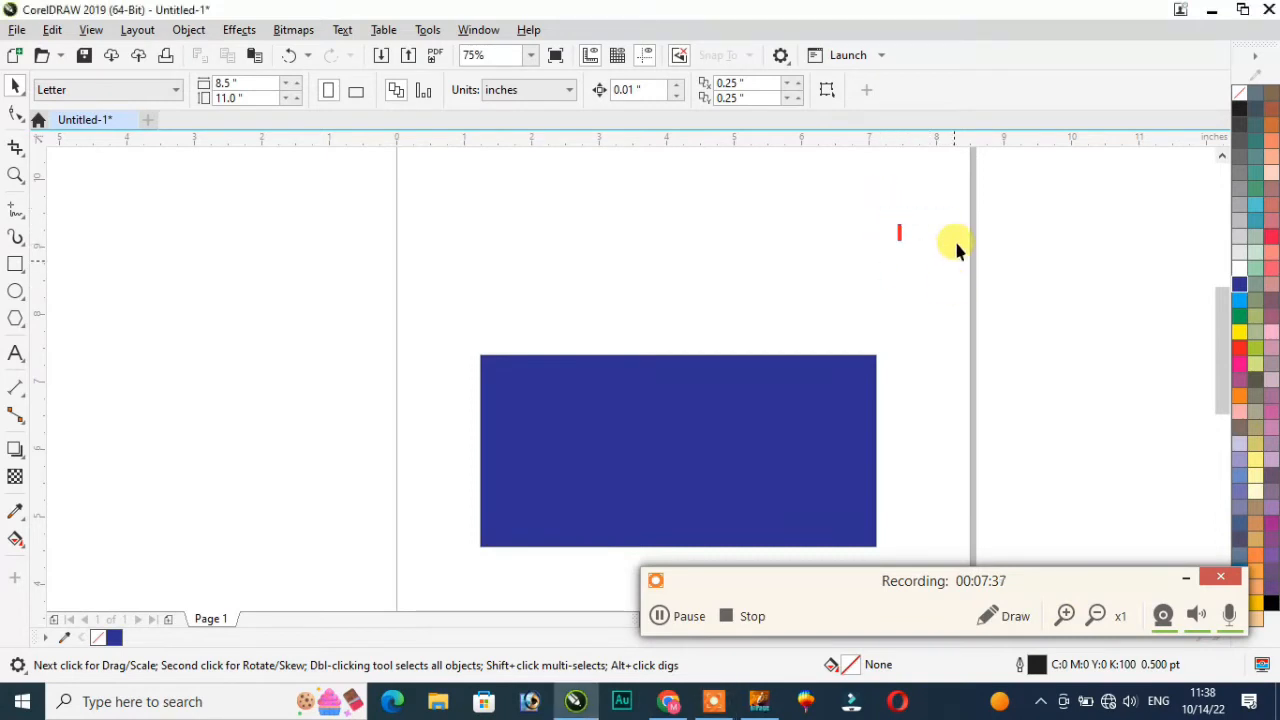
{"action": "right_click", "coordinate": [918, 57]}
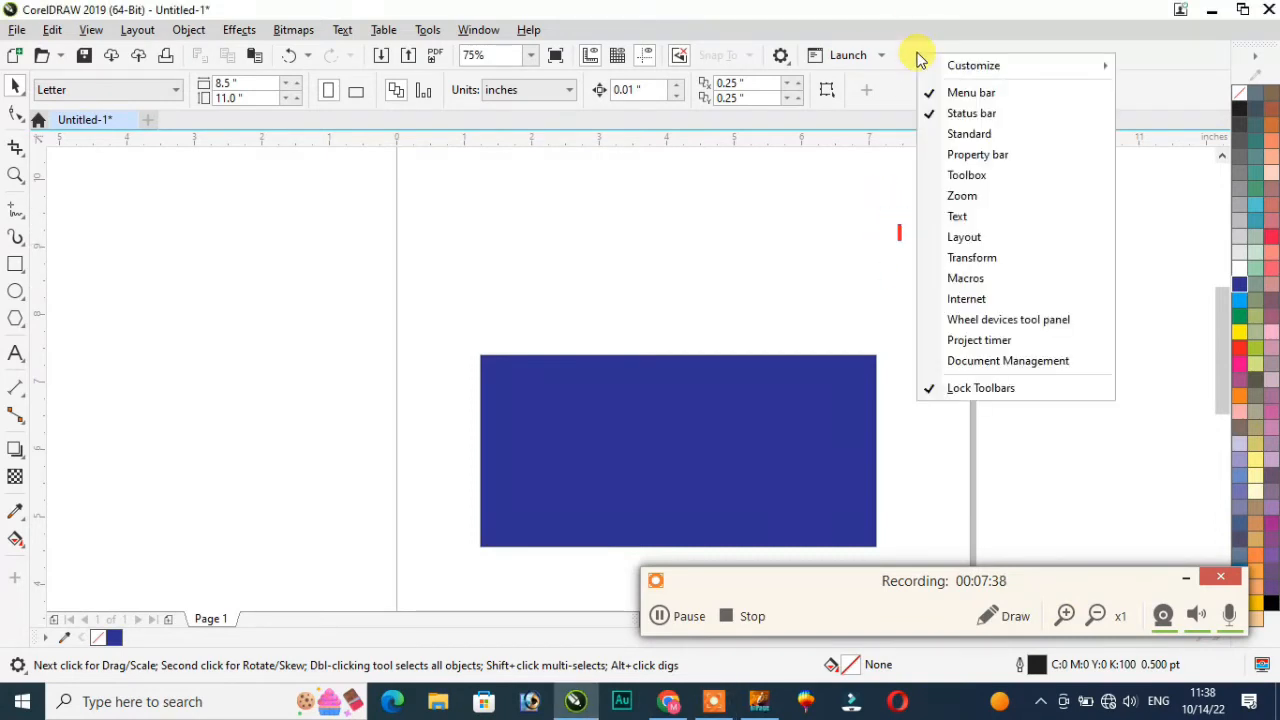
{"action": "left_click", "coordinate": [970, 155]}
{"action": "right_click", "coordinate": [952, 52]}
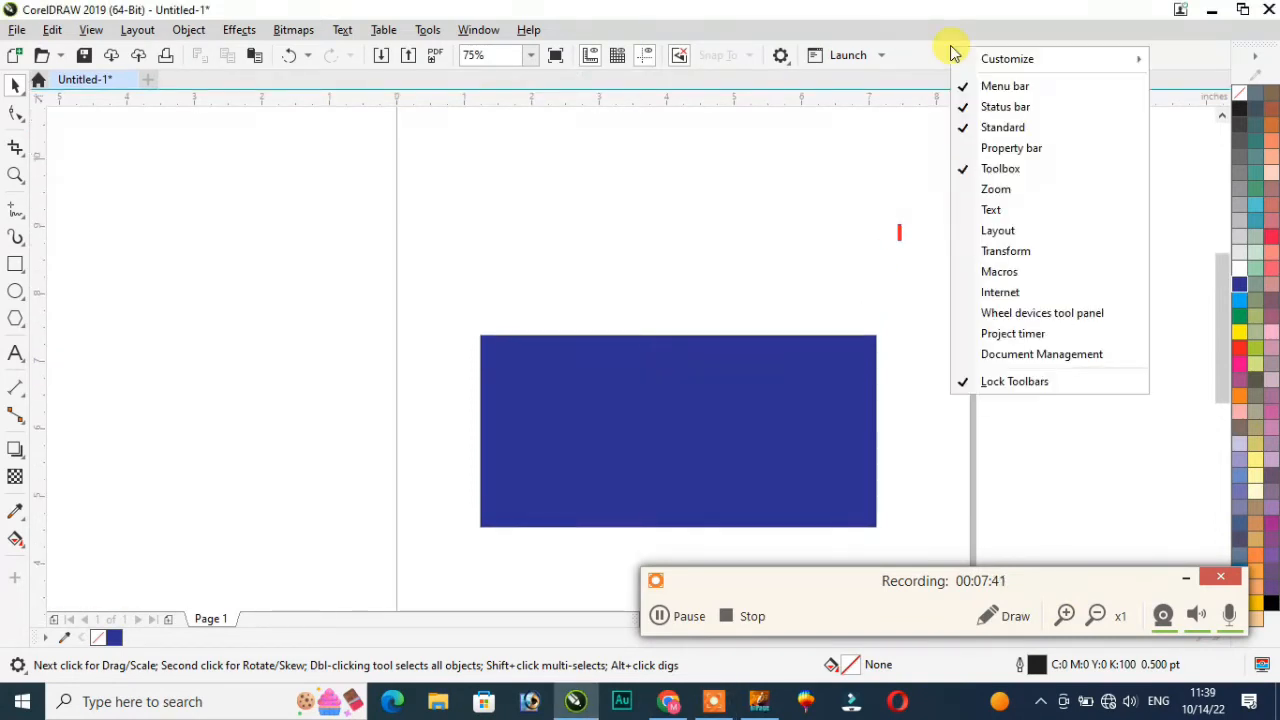
{"action": "left_click", "coordinate": [1010, 148]}
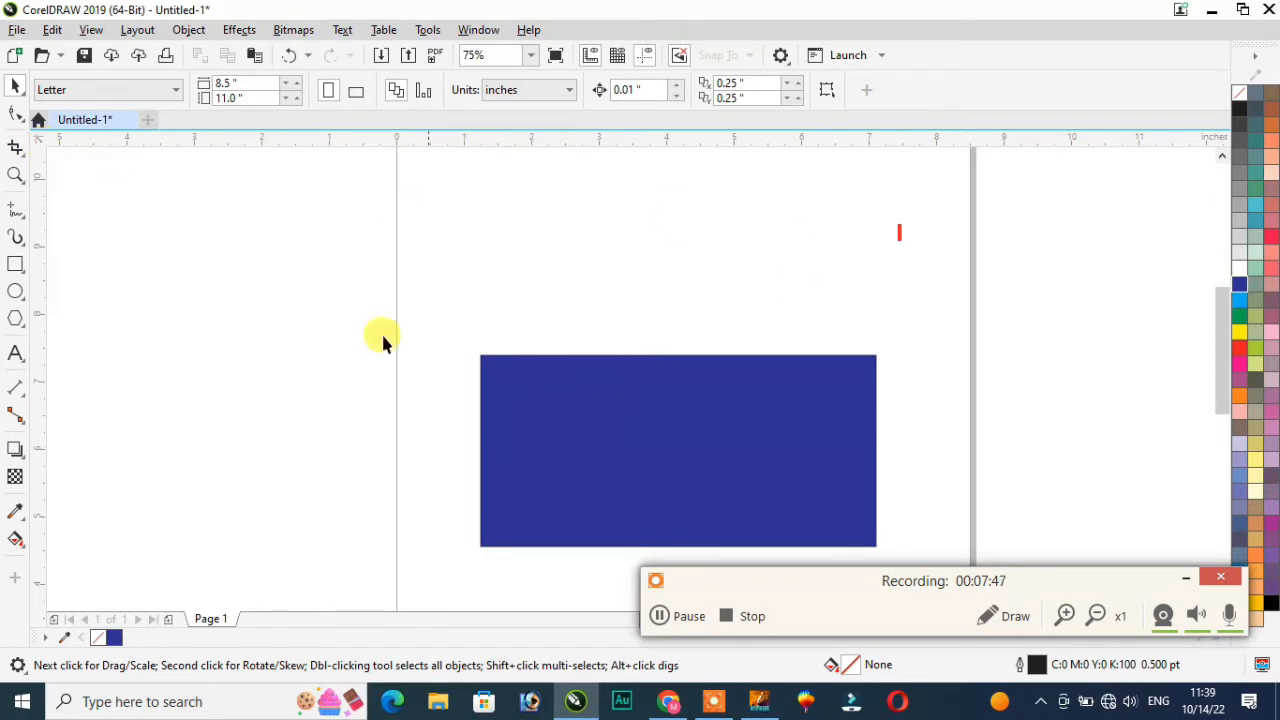
Step: Draw a new empty rectangle left of the page and select it
{"action": "left_click", "coordinate": [16, 266]}
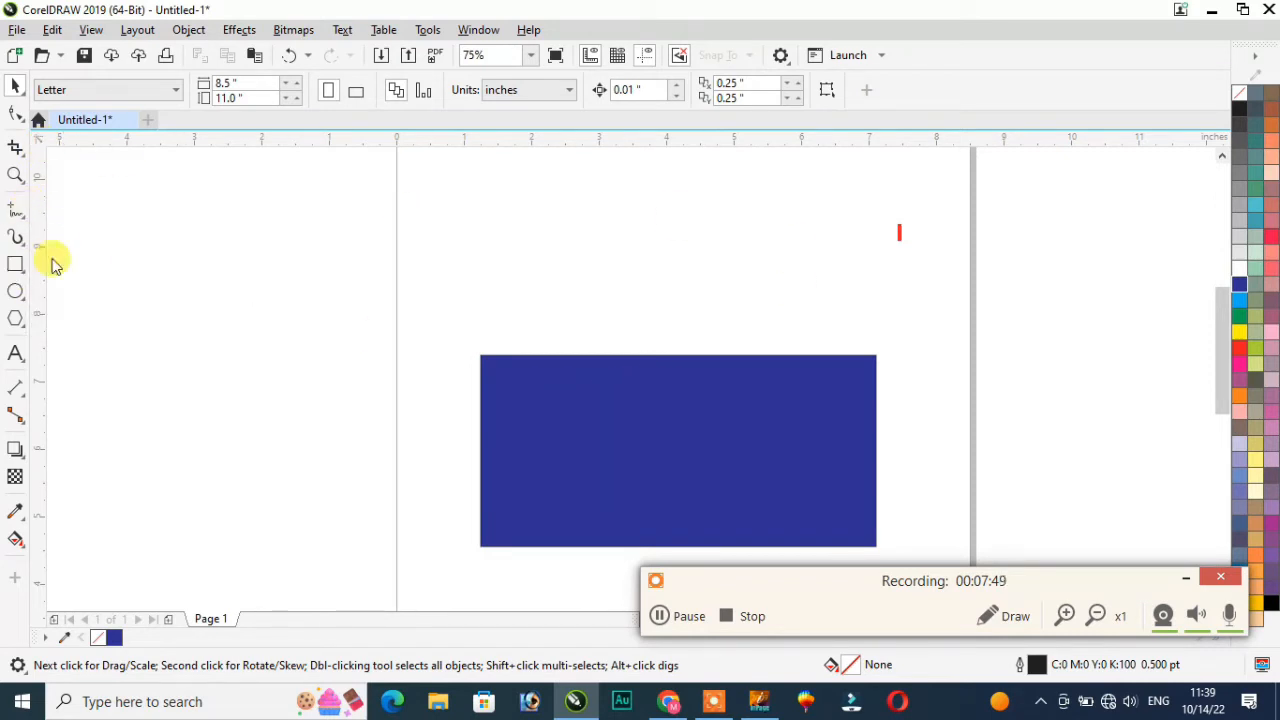
{"action": "left_click_drag", "start_coordinate": [202, 215], "coordinate": [366, 325]}
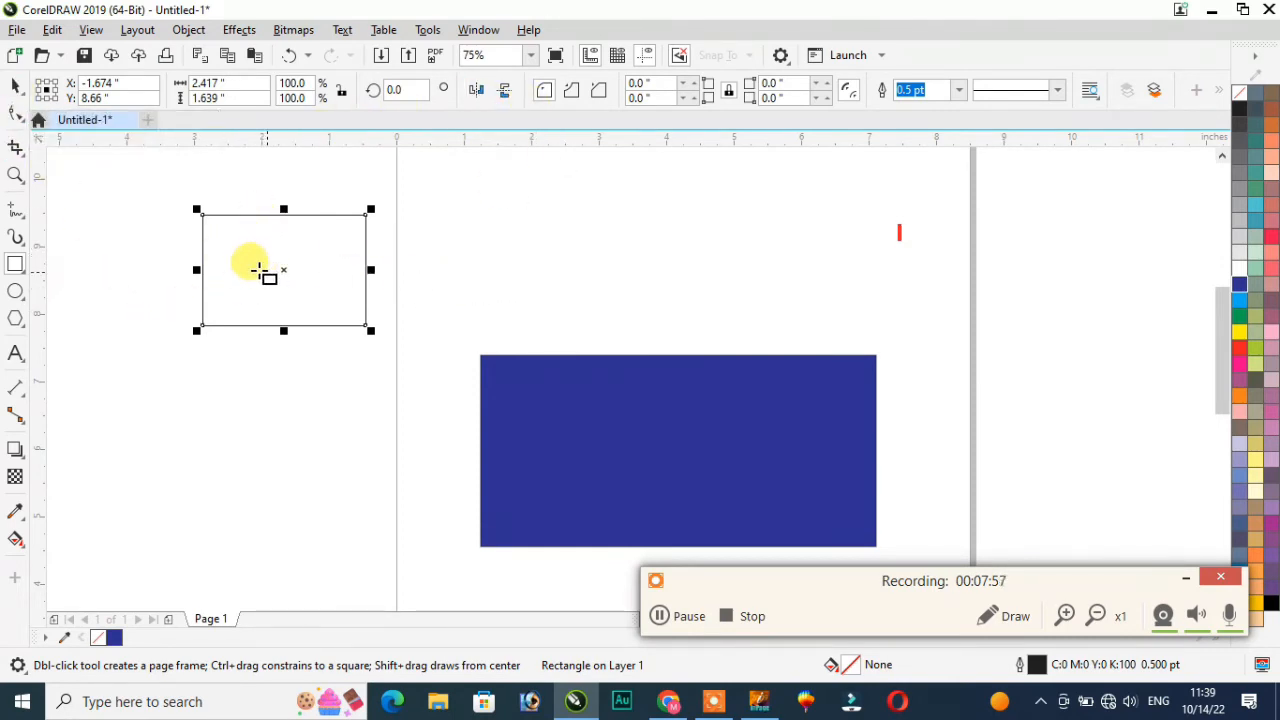
{"action": "left_click", "coordinate": [15, 86]}
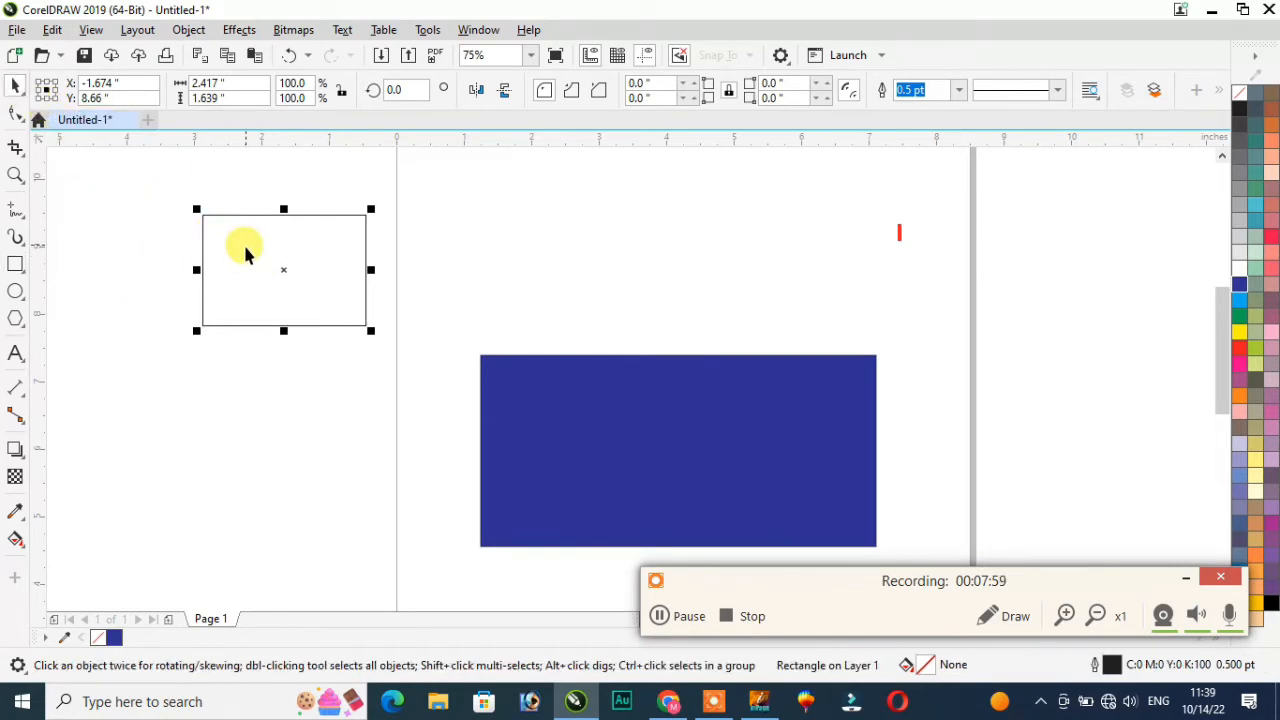
{"action": "left_click_drag", "start_coordinate": [137, 180], "coordinate": [420, 346]}
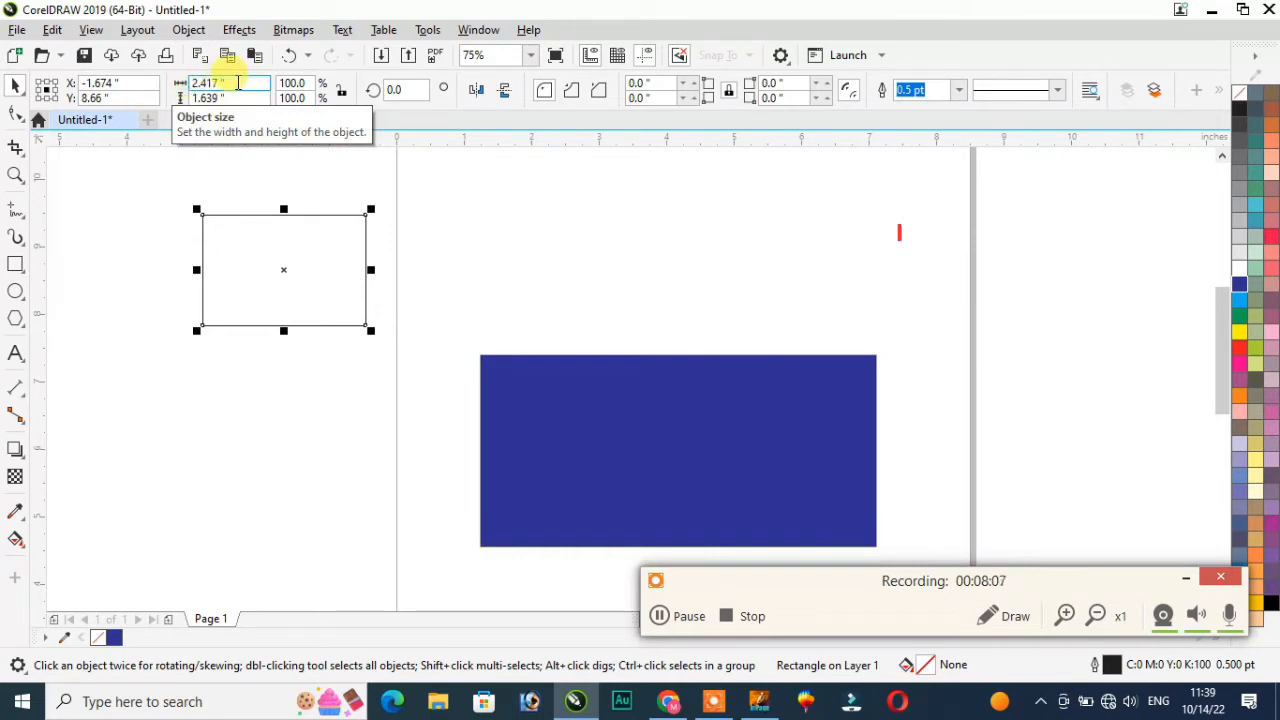
Step: Set the rectangle's width to 3.5" and height to 2.0"
{"action": "left_click", "coordinate": [237, 83]}
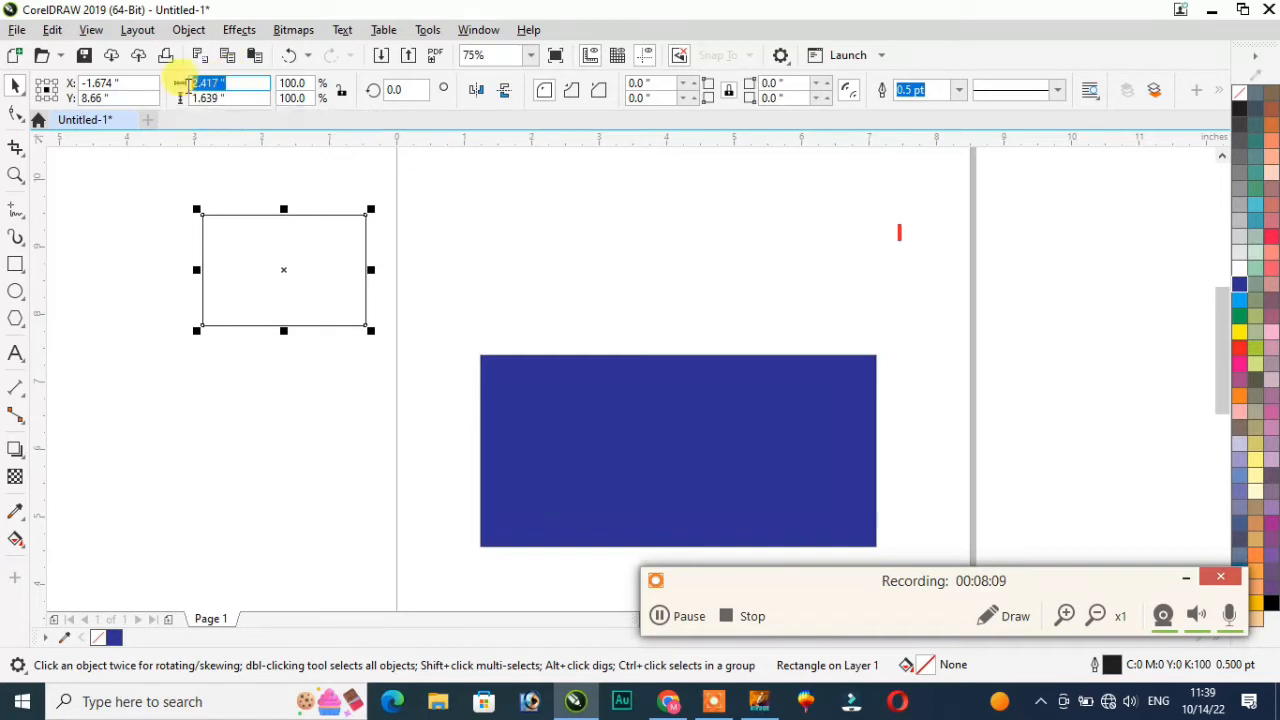
{"action": "key", "text": "Tab"}
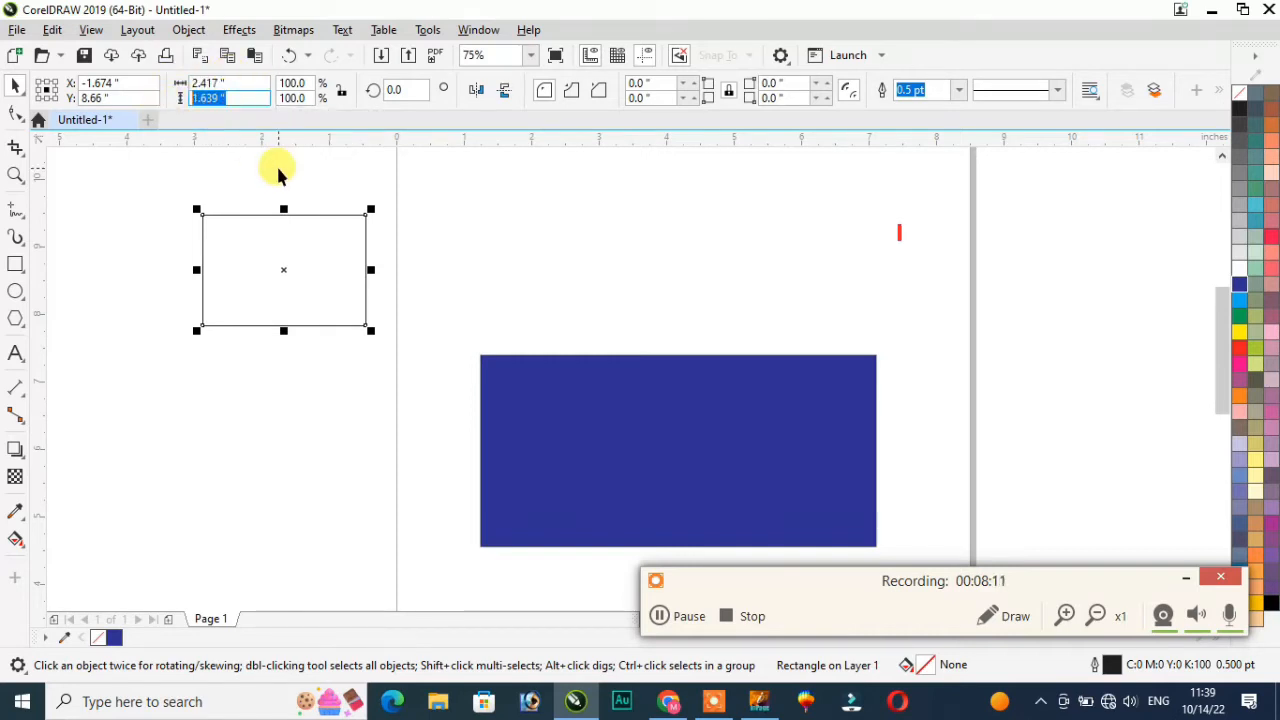
{"action": "left_click", "coordinate": [244, 84]}
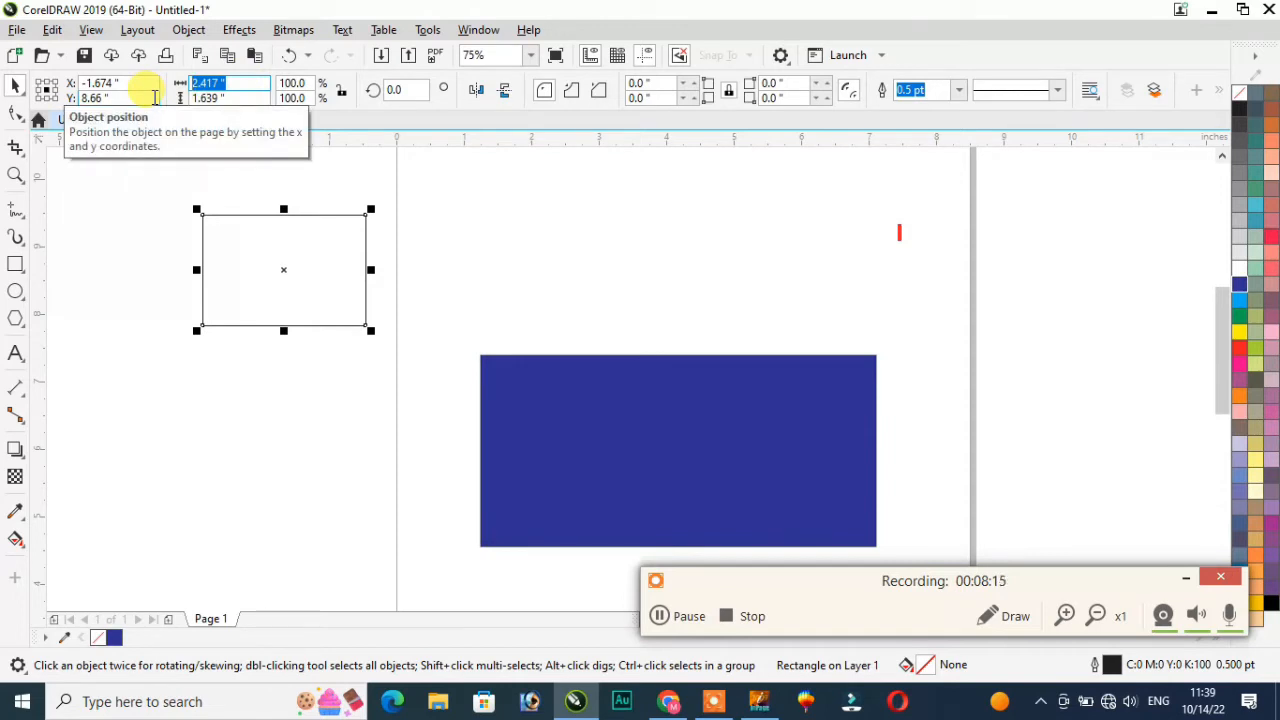
{"action": "type", "text": "3.5"}
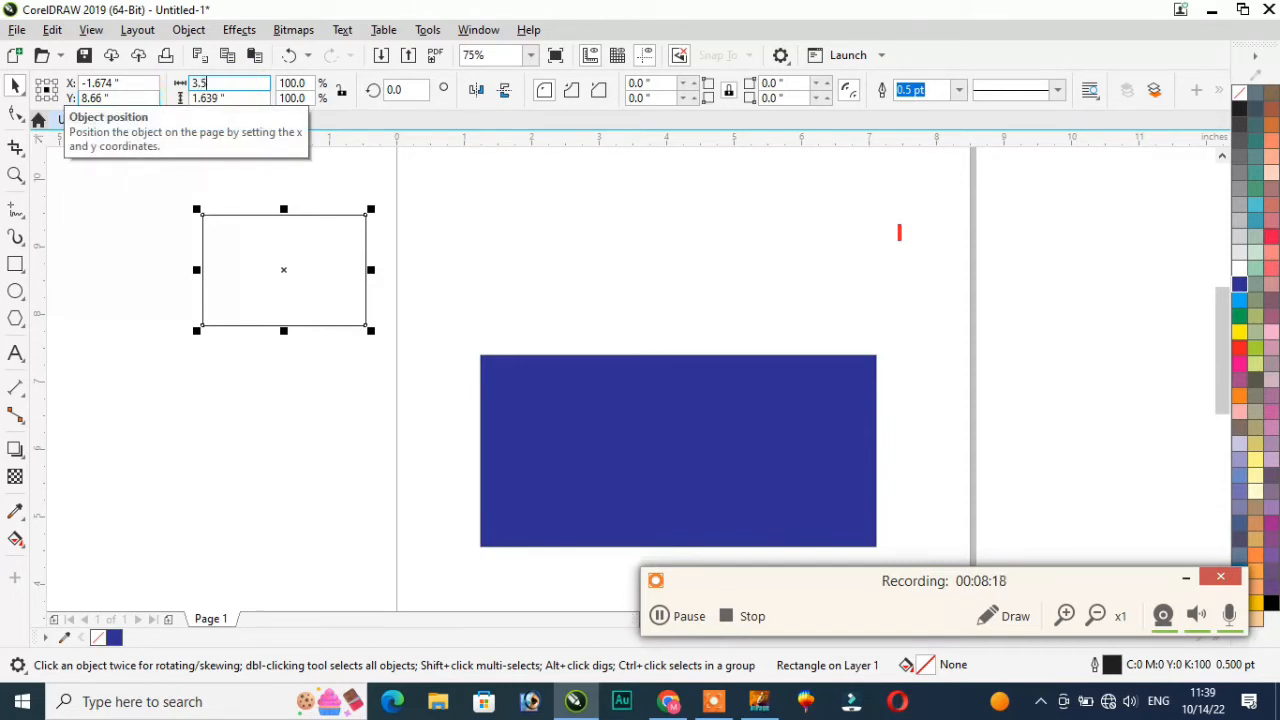
{"action": "key", "text": "Tab"}
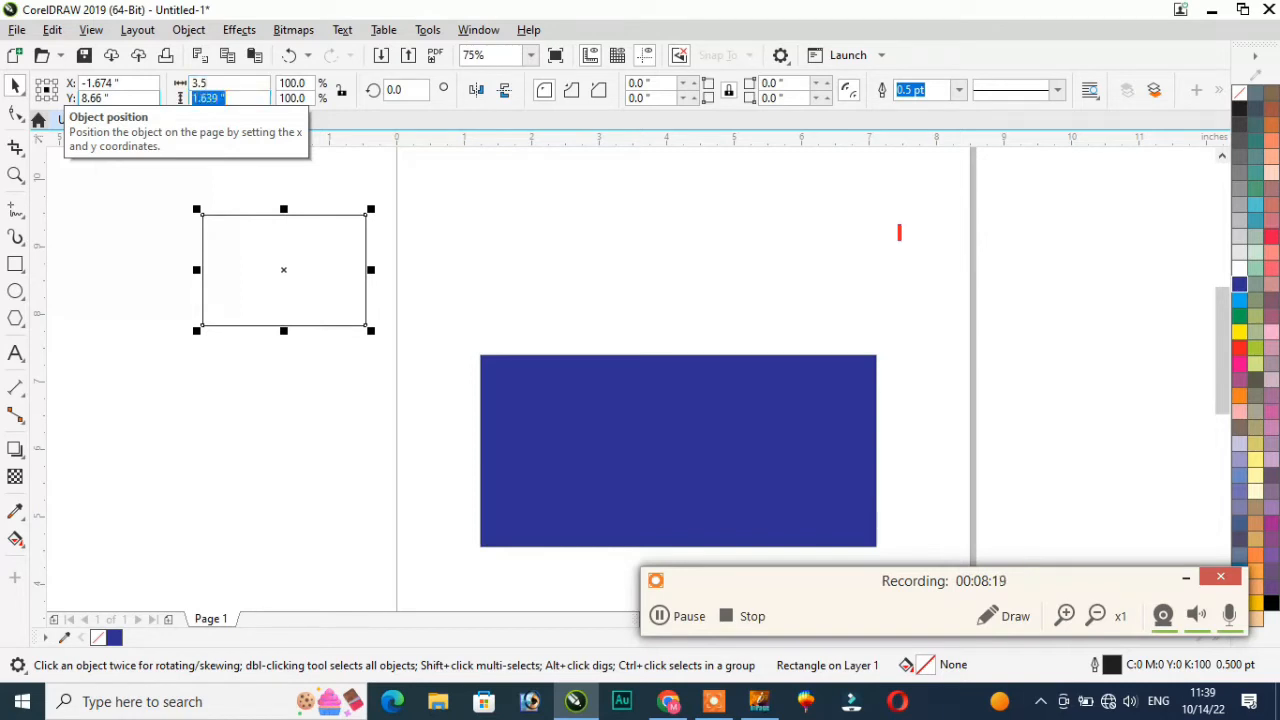
{"action": "type", "text": "2.0"}
{"action": "key", "text": "Return"}
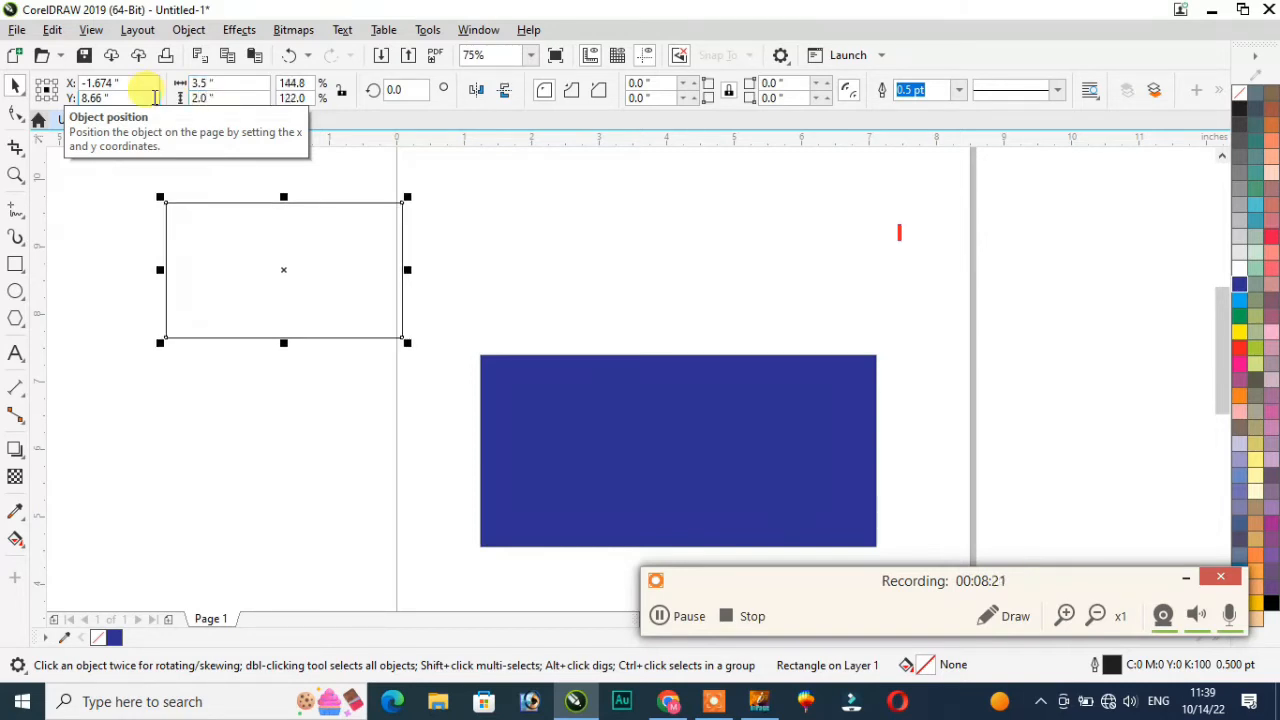
Step: Fill the new rectangle green, move it above the blue one, and rotate it 90°
{"action": "left_click", "coordinate": [1240, 316]}
{"action": "left_click_drag", "start_coordinate": [251, 257], "coordinate": [429, 243]}
{"action": "left_click", "coordinate": [408, 88]}
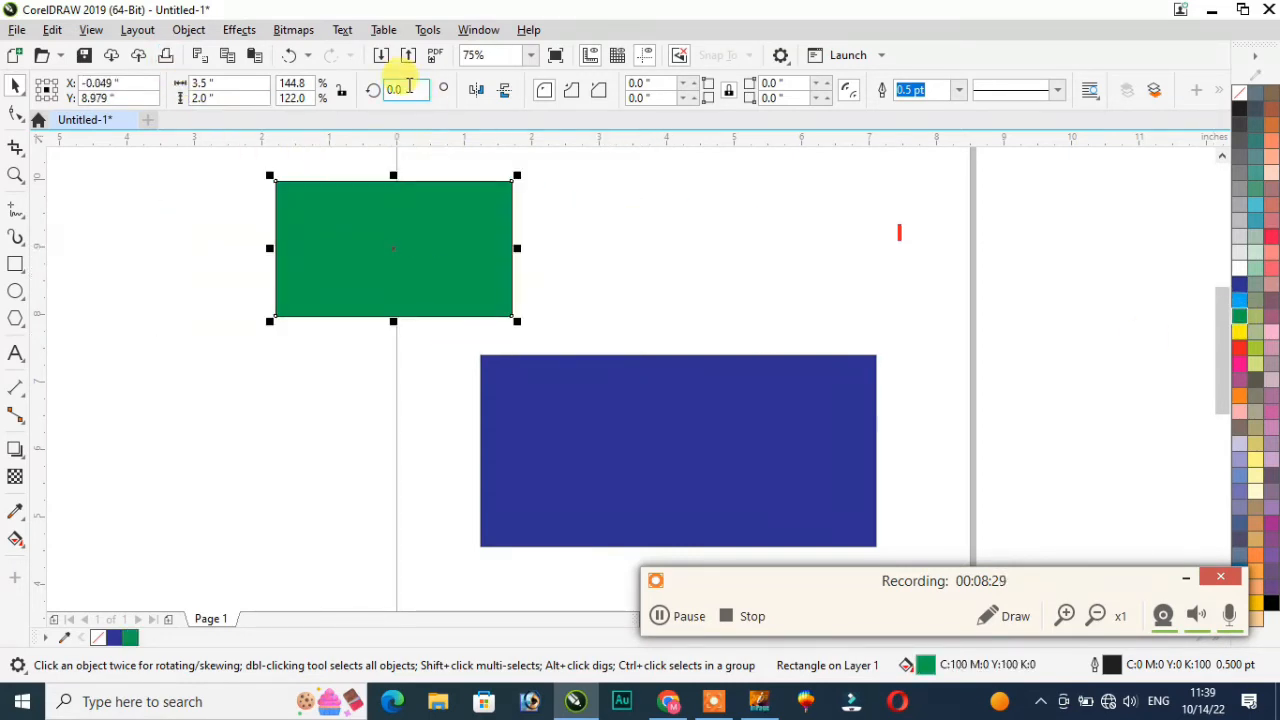
{"action": "left_click_drag", "start_coordinate": [400, 90], "coordinate": [374, 93]}
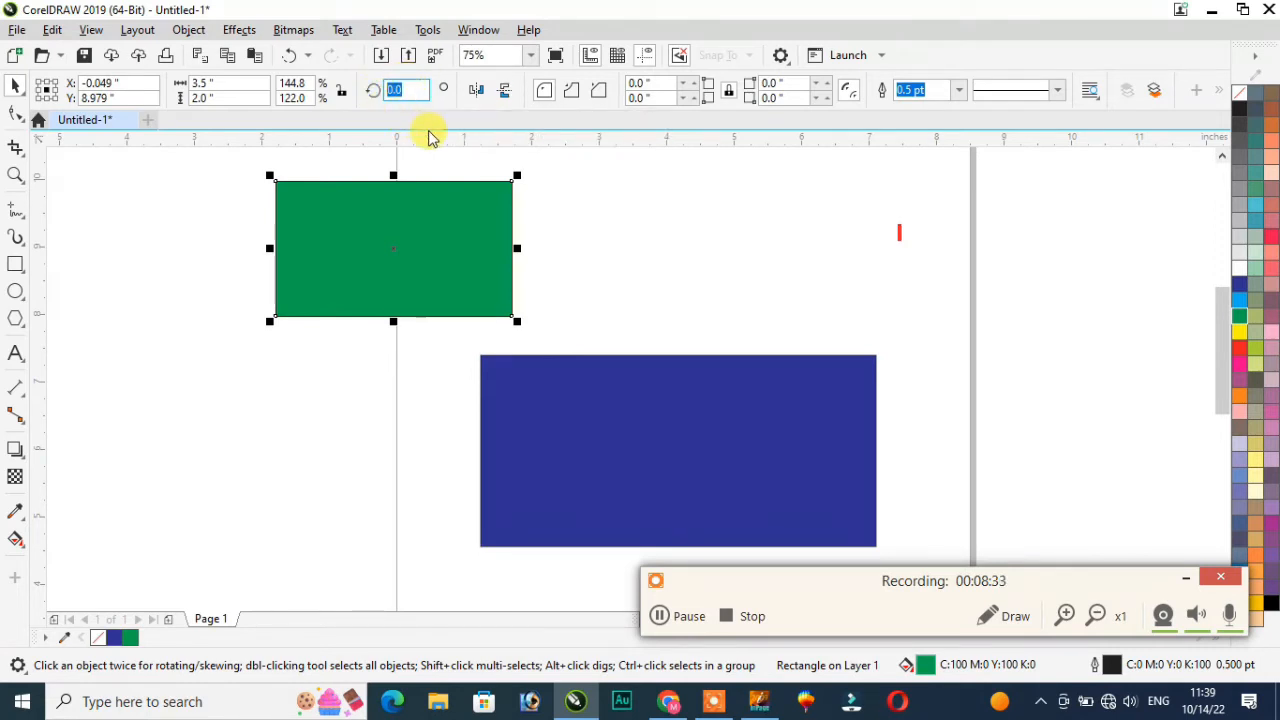
{"action": "type", "text": "90"}
{"action": "key", "text": "Return"}
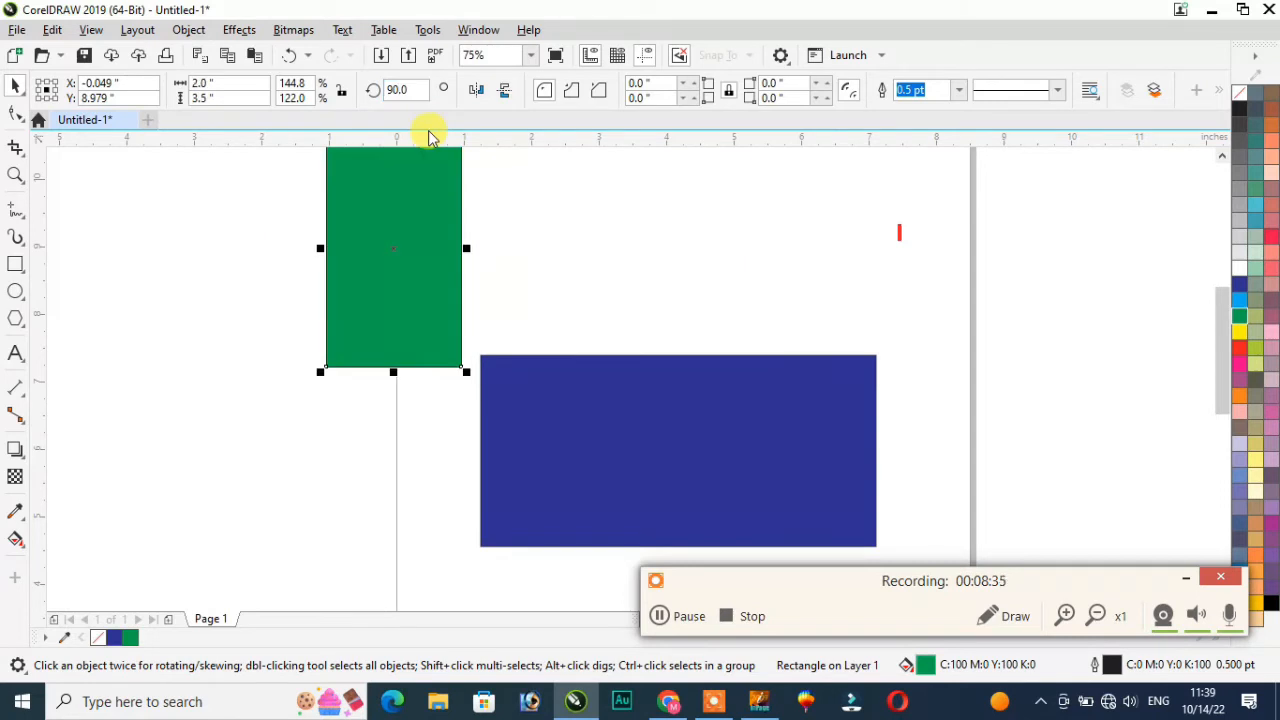
Step: Set rotation to 360°, move the green rectangle right, then undo the edits
{"action": "left_click_drag", "start_coordinate": [425, 90], "coordinate": [338, 105]}
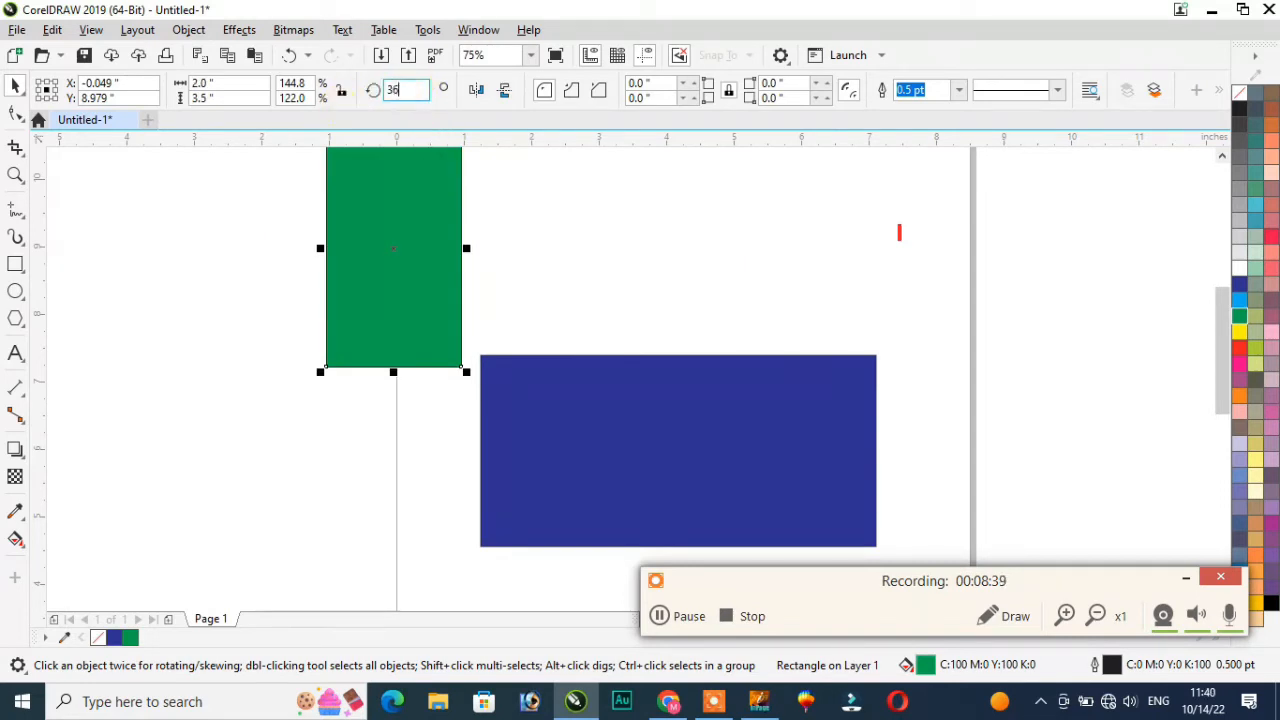
{"action": "type", "text": "360"}
{"action": "key", "text": "Return"}
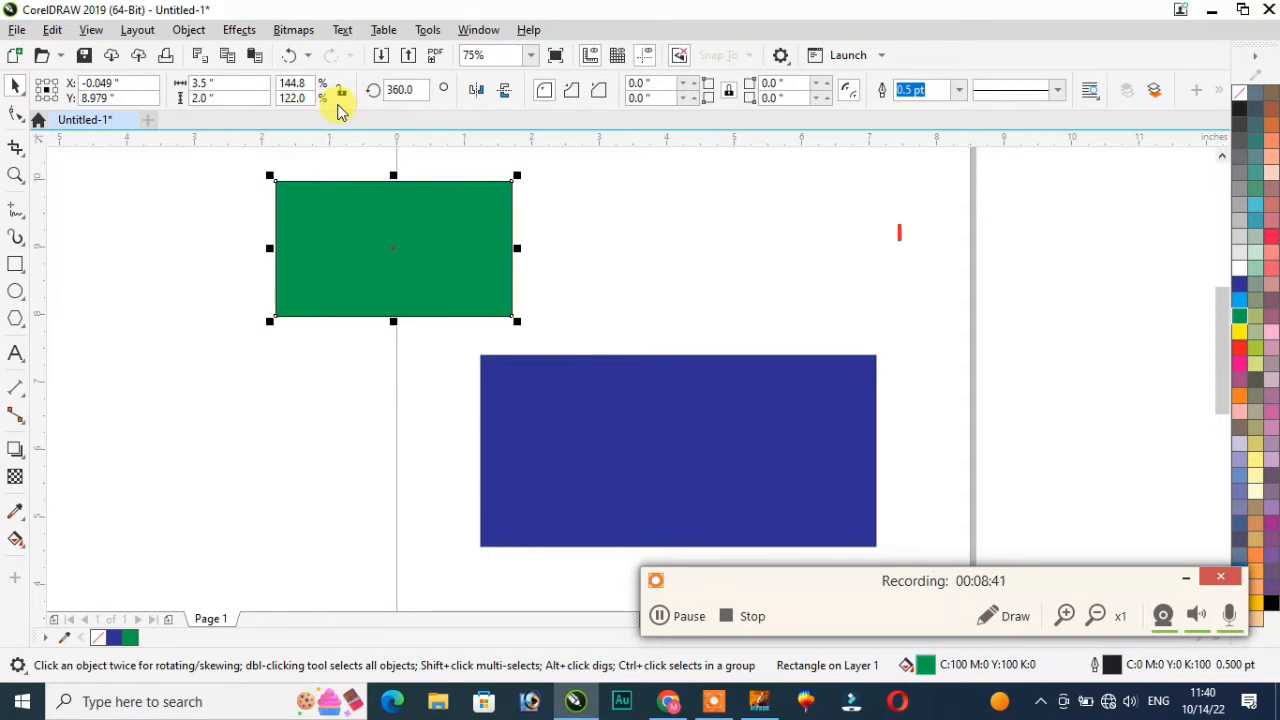
{"action": "left_click_drag", "start_coordinate": [401, 227], "coordinate": [549, 238]}
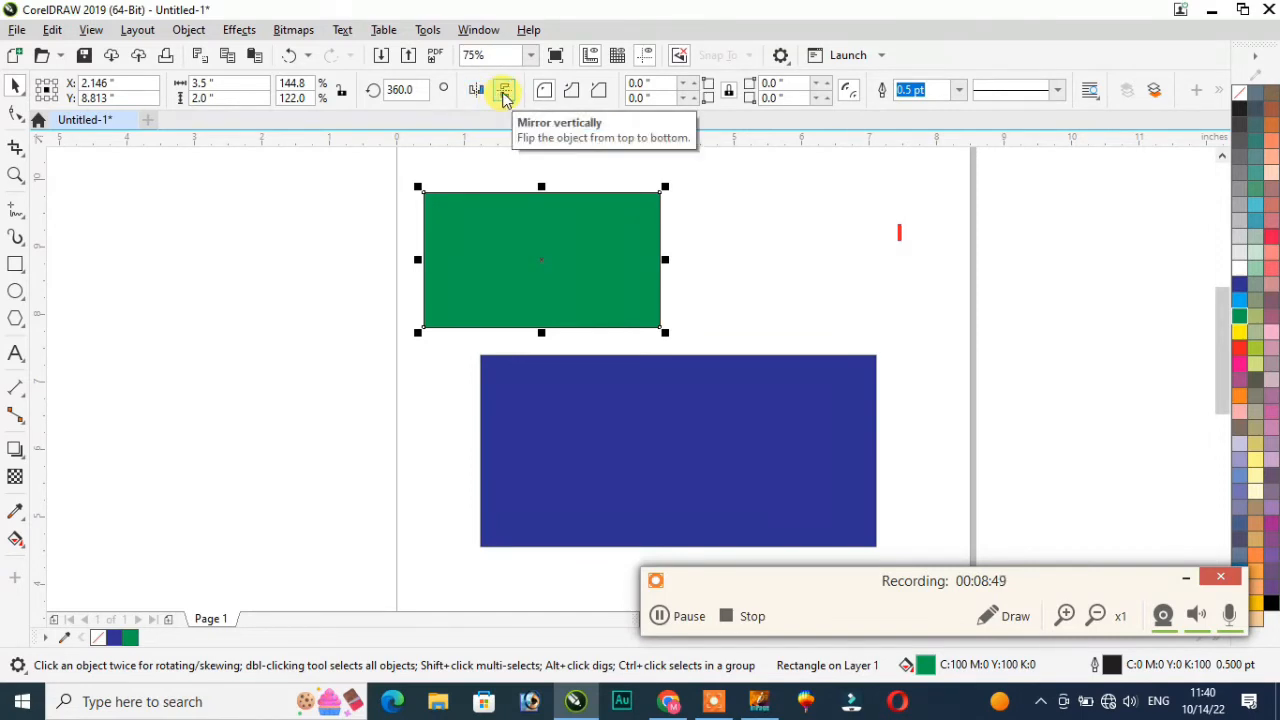
{"action": "left_click", "coordinate": [751, 259]}
{"action": "left_click", "coordinate": [497, 246]}
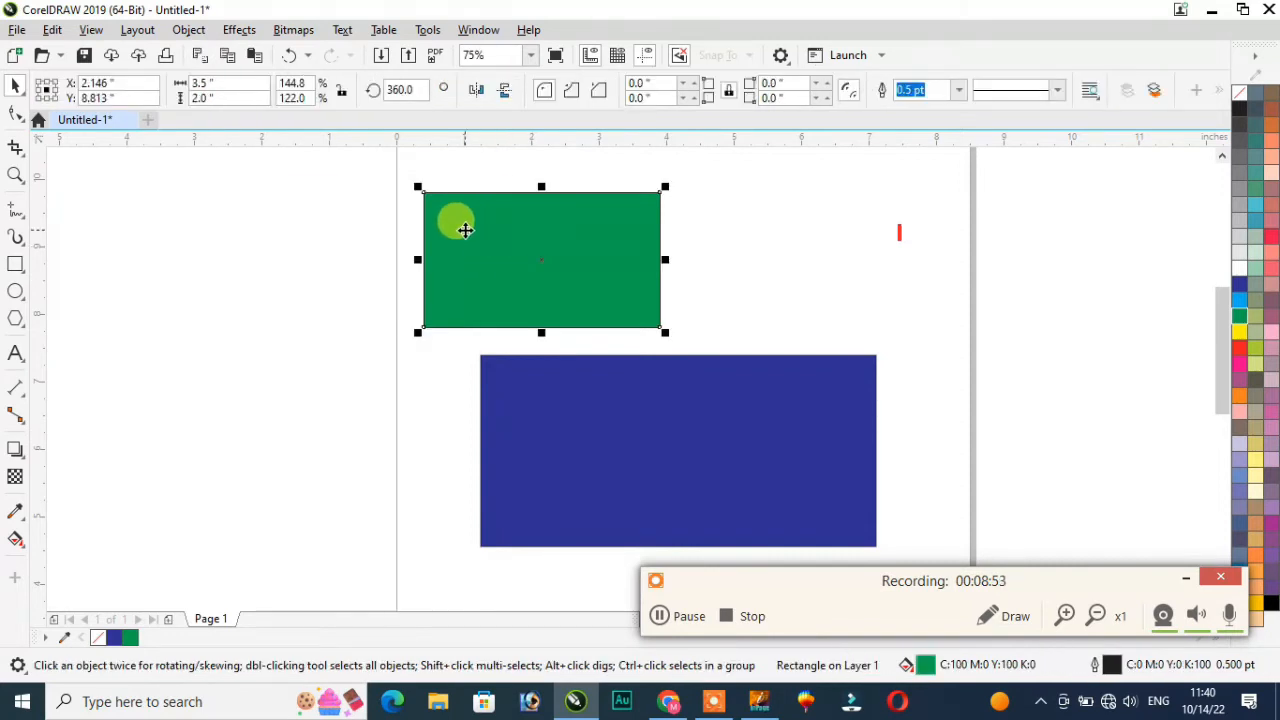
{"action": "key", "text": "ctrl+z"}
{"action": "key", "text": "ctrl+z"}
{"action": "key", "text": "ctrl+z"}
{"action": "key", "text": "ctrl+z"}
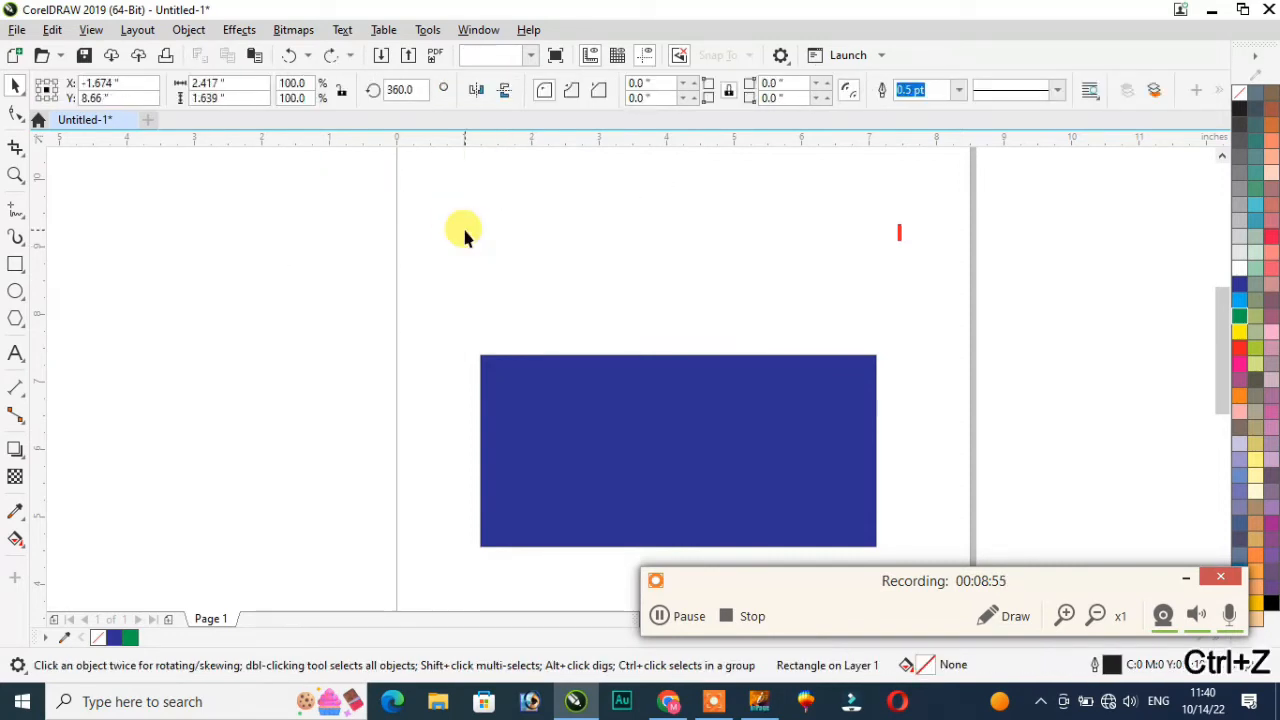
Step: Undo once more and drag the car-rental image onto the page's upper left
{"action": "key", "text": "ctrl+z"}
{"action": "key", "text": "ctrl+z"}
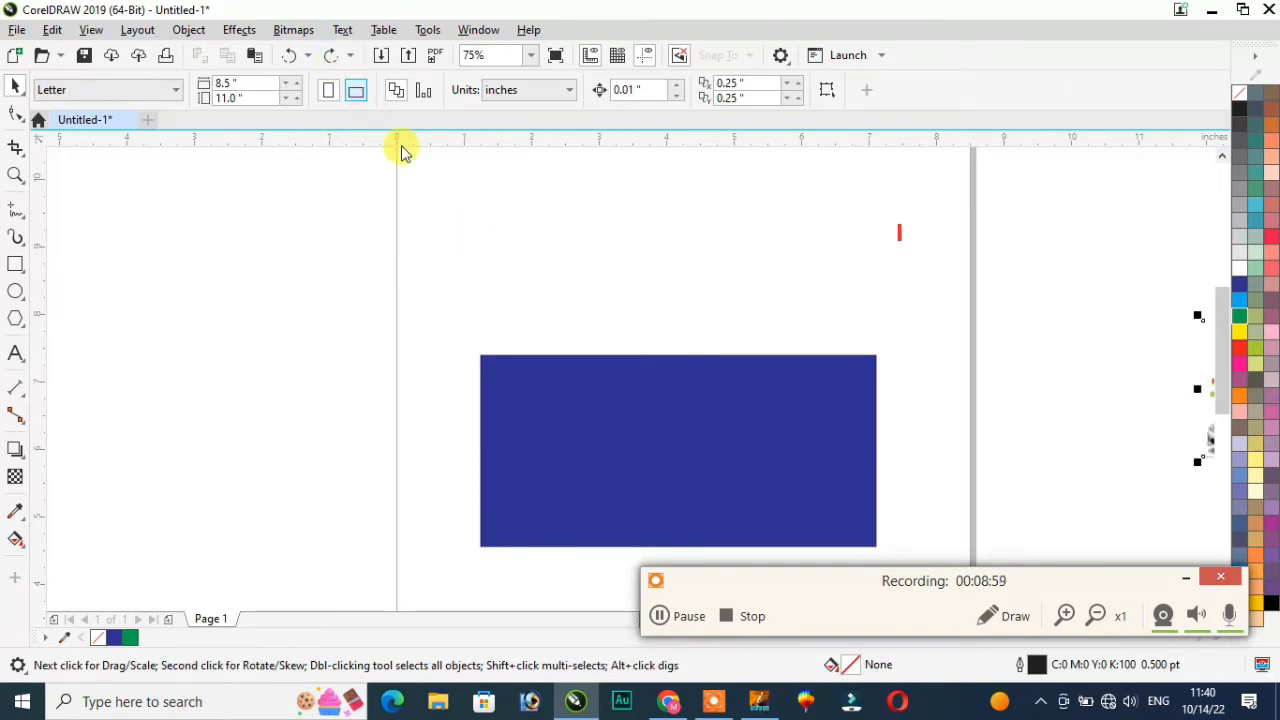
{"action": "left_click_drag", "start_coordinate": [1207, 435], "coordinate": [320, 335]}
{"action": "scroll", "coordinate": [396, 242], "scroll_direction": "down", "scroll_amount": 2}
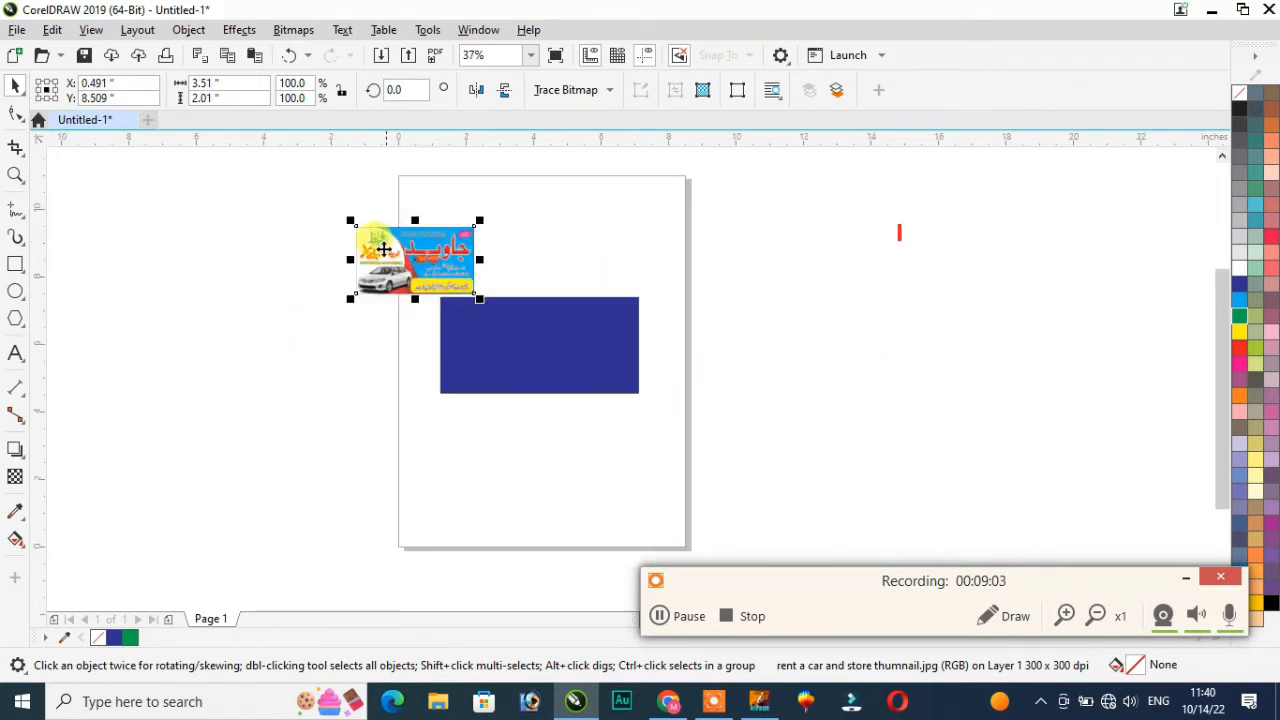
{"action": "scroll", "coordinate": [372, 244], "scroll_direction": "up", "scroll_amount": 2}
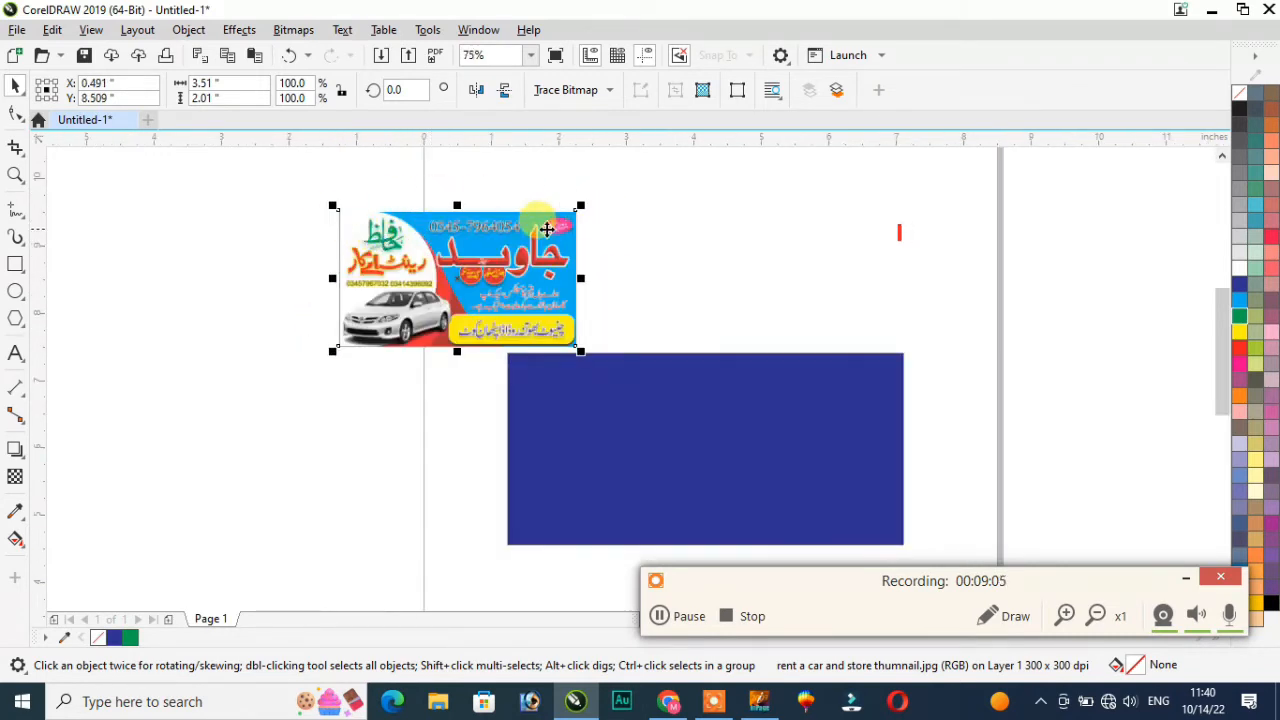
Step: Test horizontal and vertical mirroring on the car-rental image, leaving it upright
{"action": "left_click", "coordinate": [476, 92]}
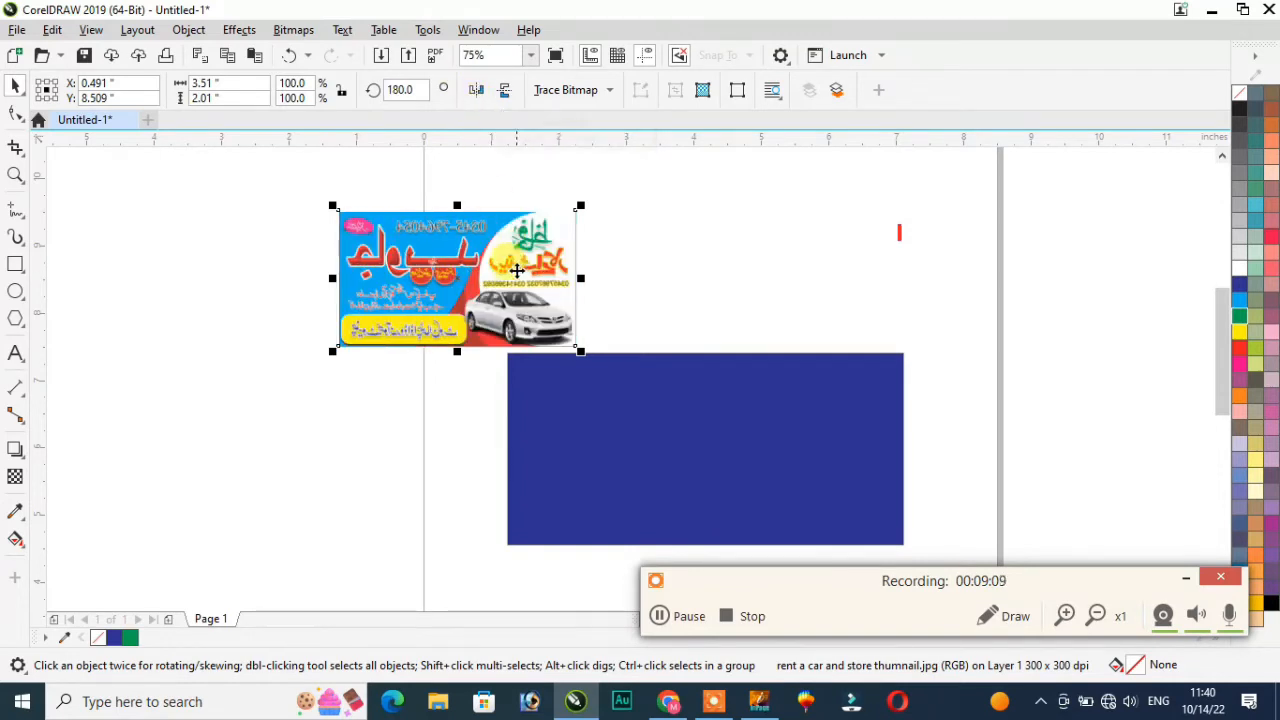
{"action": "scroll", "coordinate": [345, 258], "scroll_direction": "up", "scroll_amount": 2}
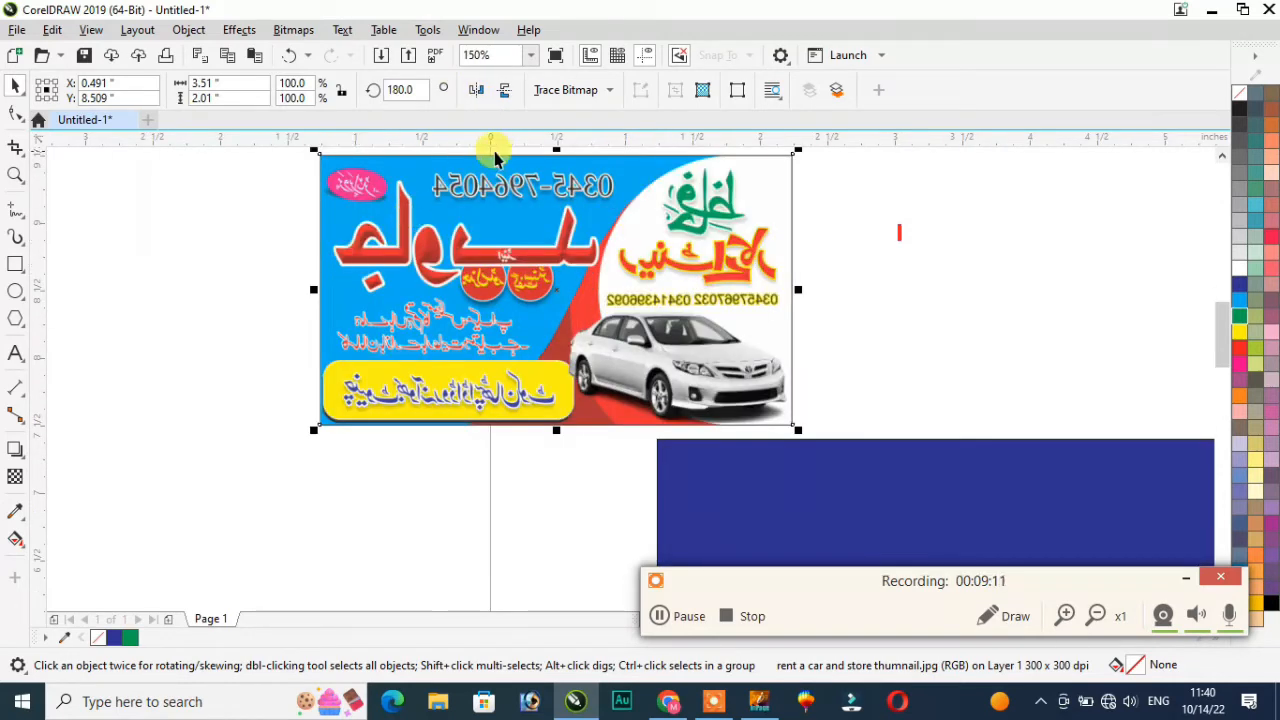
{"action": "left_click", "coordinate": [477, 92]}
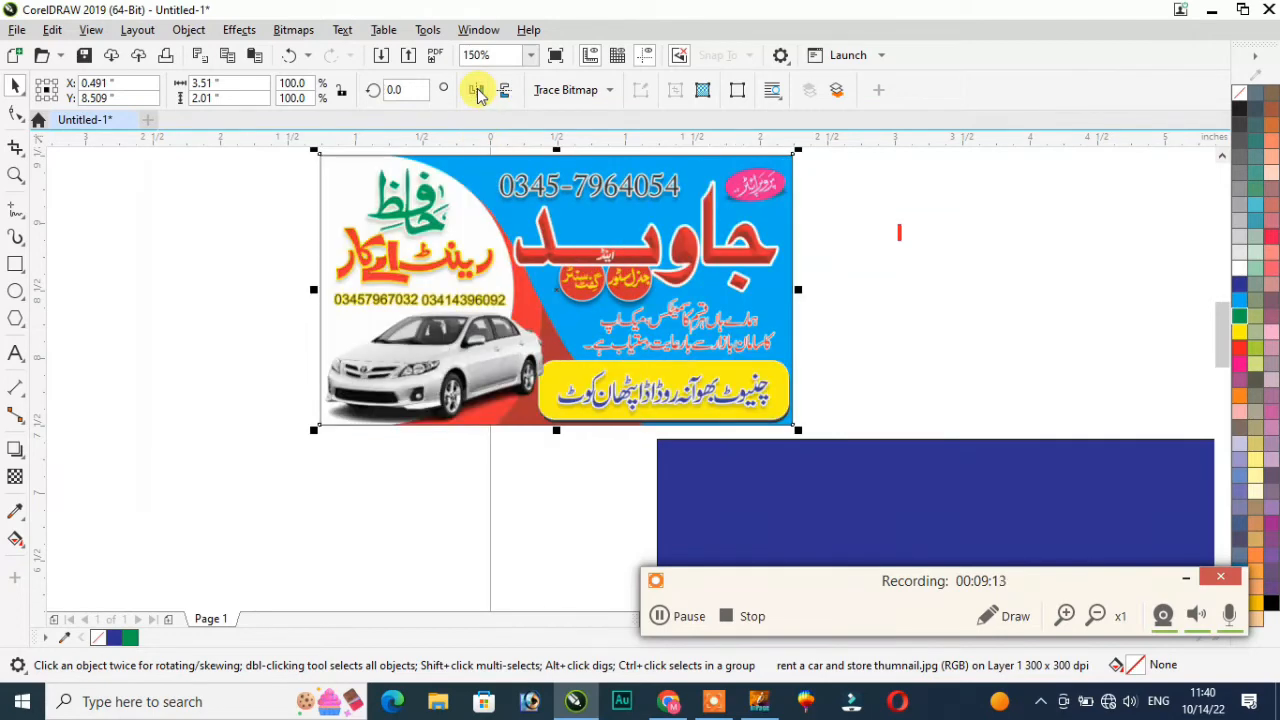
{"action": "left_click", "coordinate": [505, 91]}
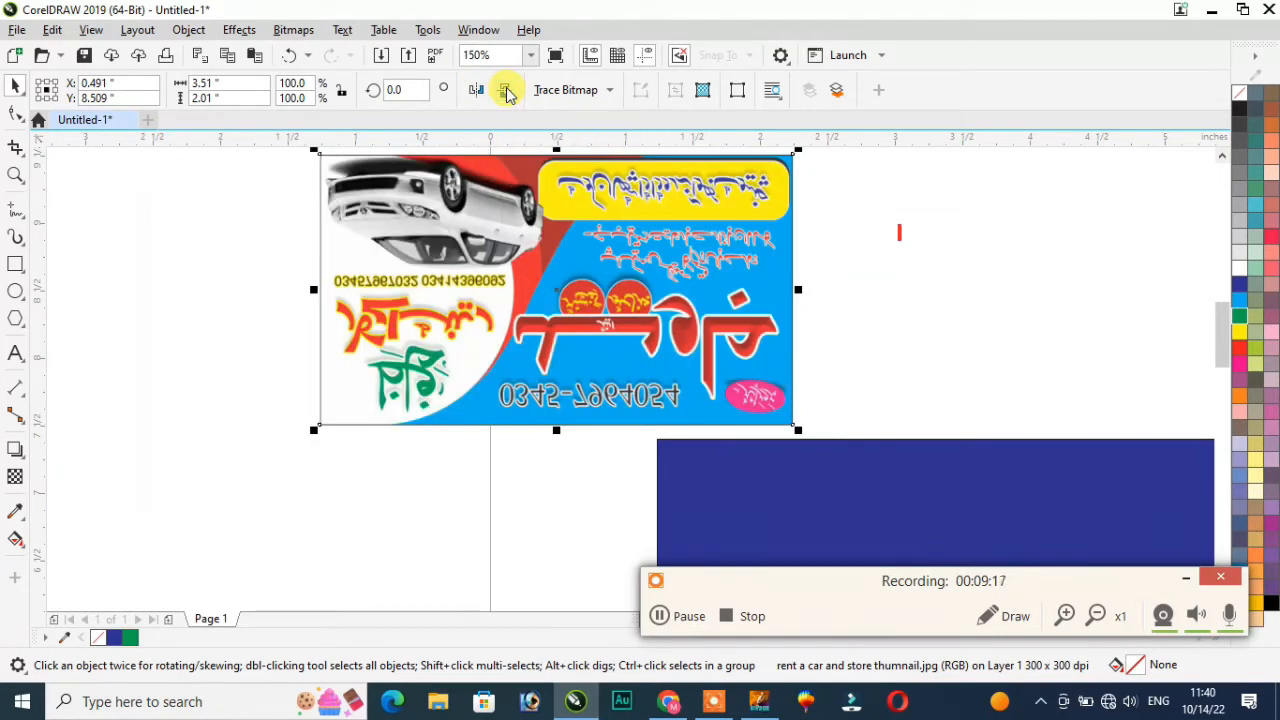
{"action": "left_click", "coordinate": [507, 92]}
{"action": "left_click", "coordinate": [507, 92]}
{"action": "left_click", "coordinate": [507, 92]}
Step: Move the image slightly lower and draw an ellipse to its left
{"action": "left_click_drag", "start_coordinate": [586, 263], "coordinate": [586, 327]}
{"action": "left_click", "coordinate": [978, 237]}
{"action": "left_click", "coordinate": [608, 281]}
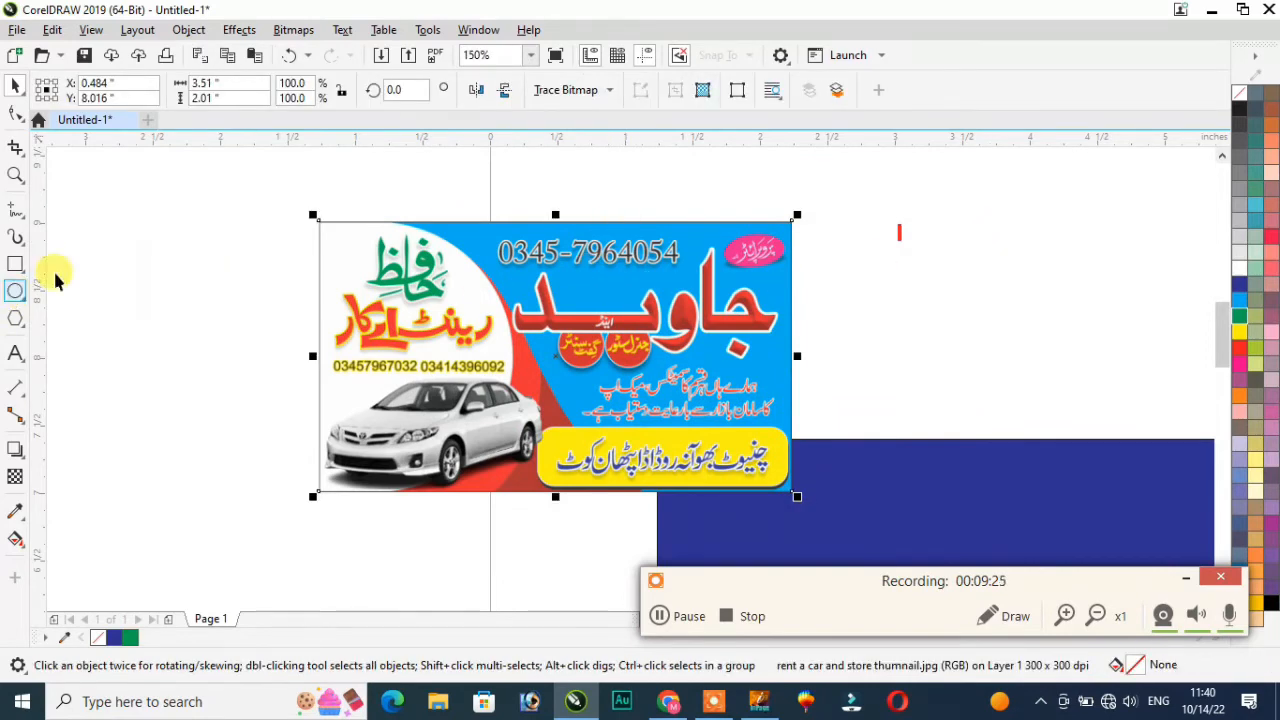
{"action": "left_click_drag", "start_coordinate": [88, 231], "coordinate": [228, 354]}
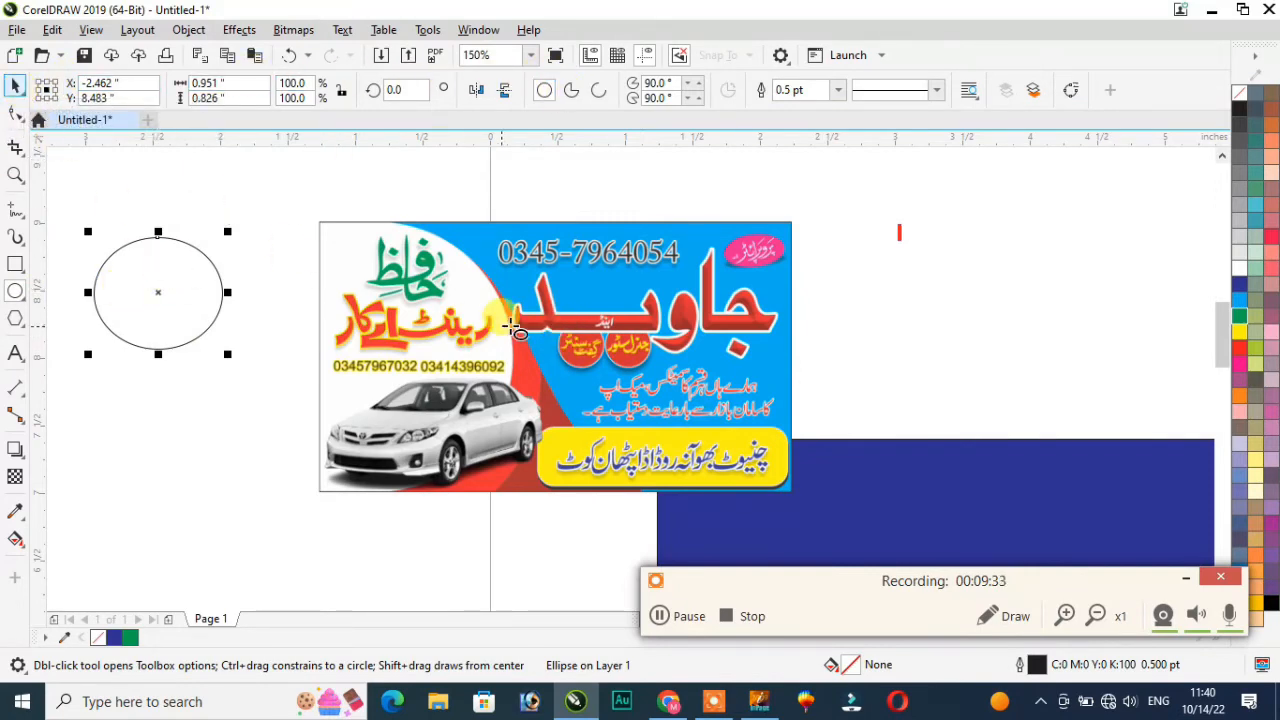
Step: Delete the car-rental image from the page
{"action": "left_click", "coordinate": [15, 87]}
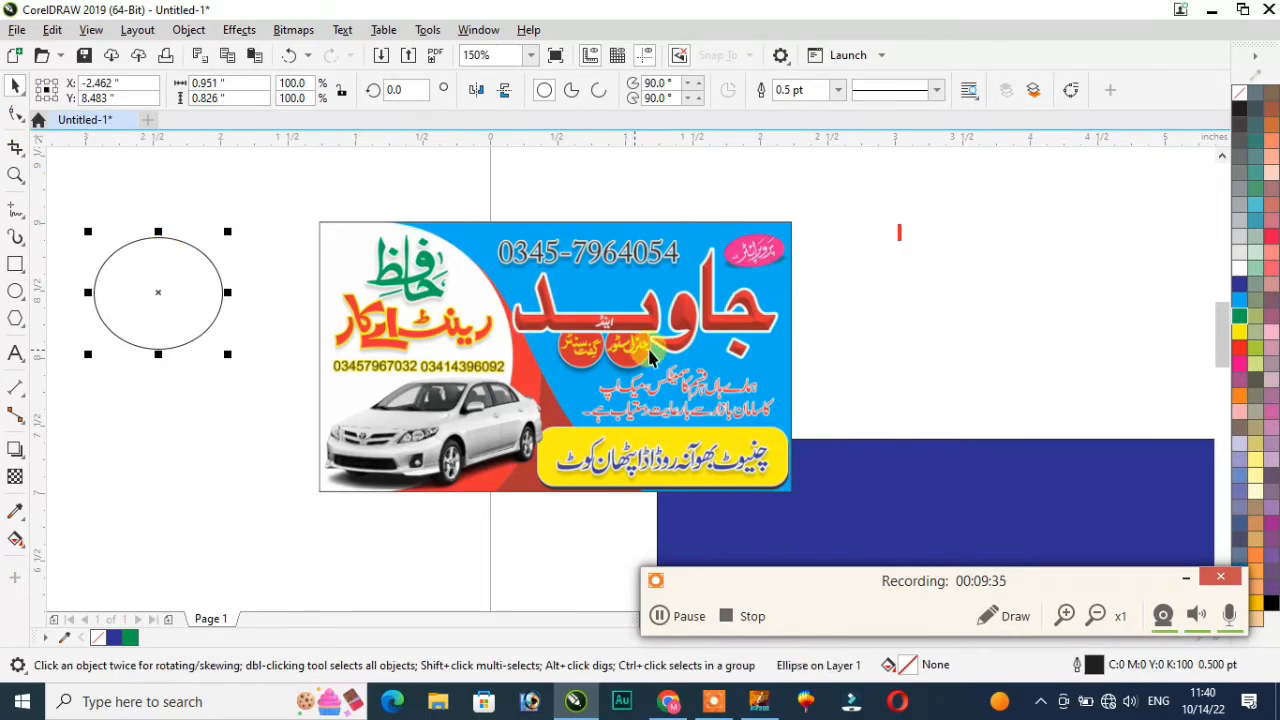
{"action": "left_click", "coordinate": [645, 350]}
{"action": "key", "text": "Delete"}
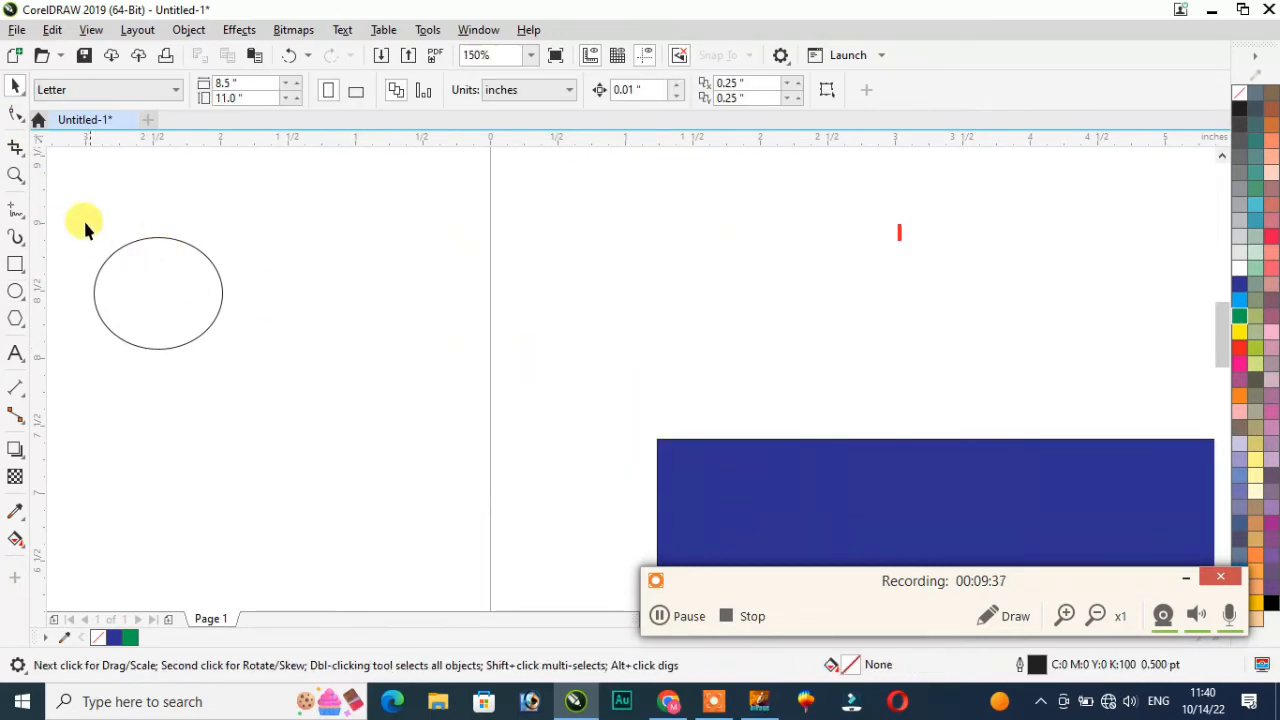
Step: Move the ellipse onto the page and convert it into a 90°–270° half-circle arc
{"action": "left_click_drag", "start_coordinate": [386, 442], "coordinate": [388, 444]}
{"action": "left_click_drag", "start_coordinate": [157, 294], "coordinate": [520, 282]}
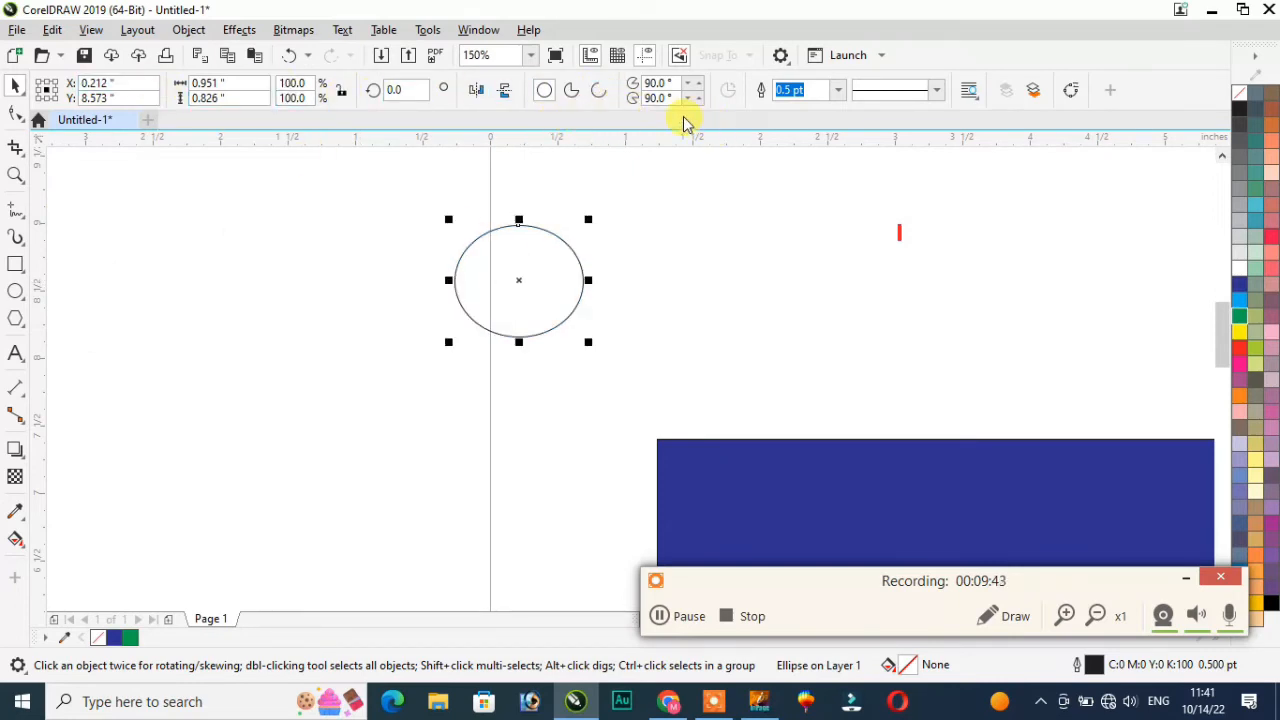
{"action": "left_click", "coordinate": [573, 92]}
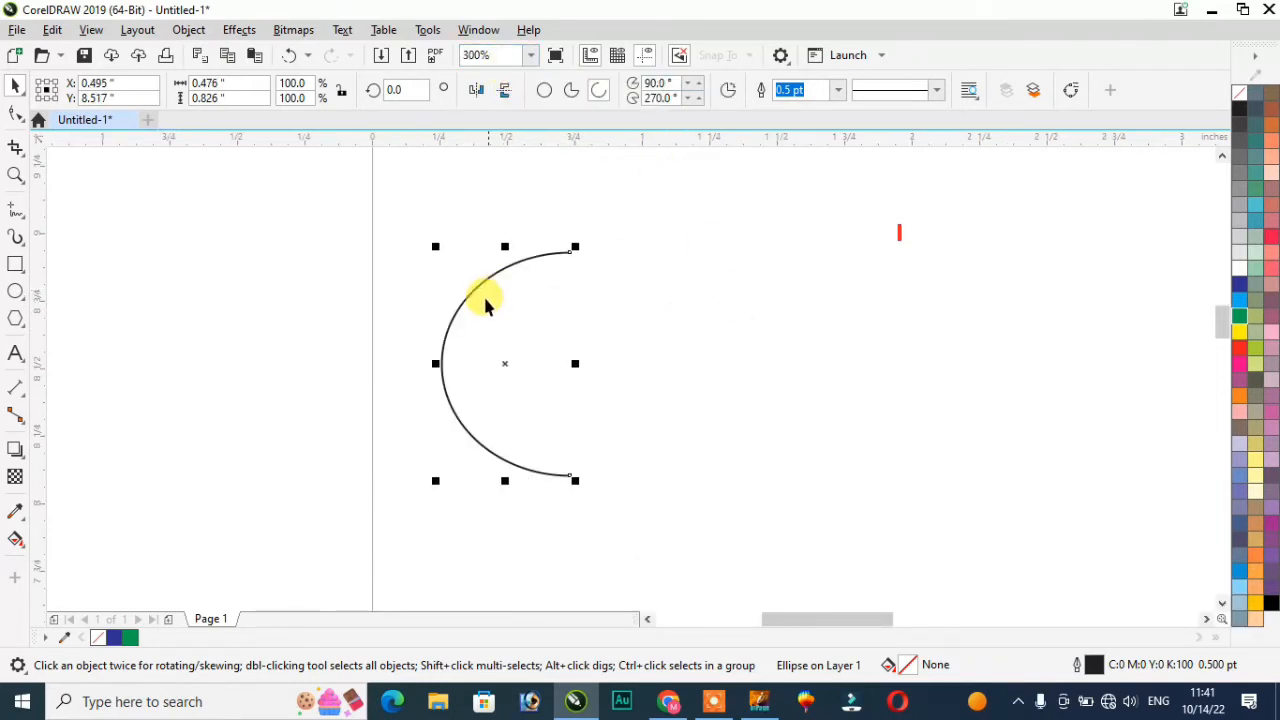
{"action": "scroll", "coordinate": [423, 330], "scroll_direction": "up", "scroll_amount": 1}
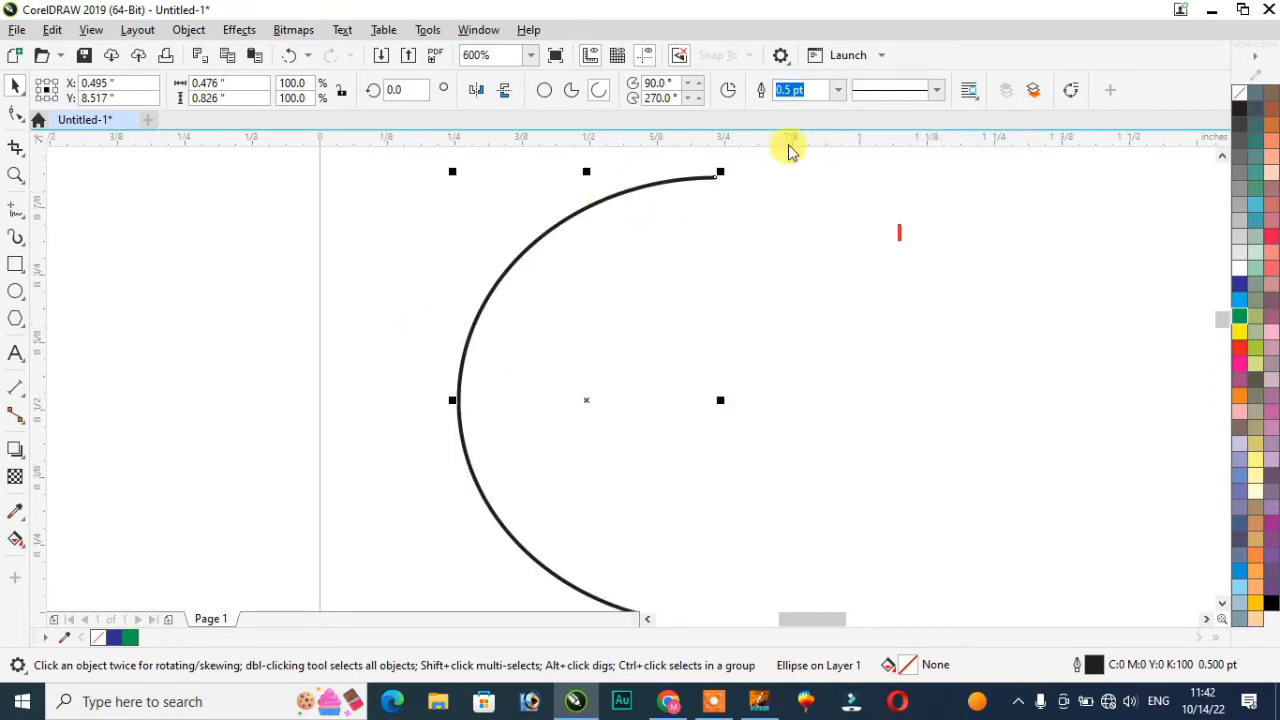
Step: Try arc outline widths 4.0, 10.0 and 0.5 pt, plus dotted and dashed styles
{"action": "left_click", "coordinate": [838, 90]}
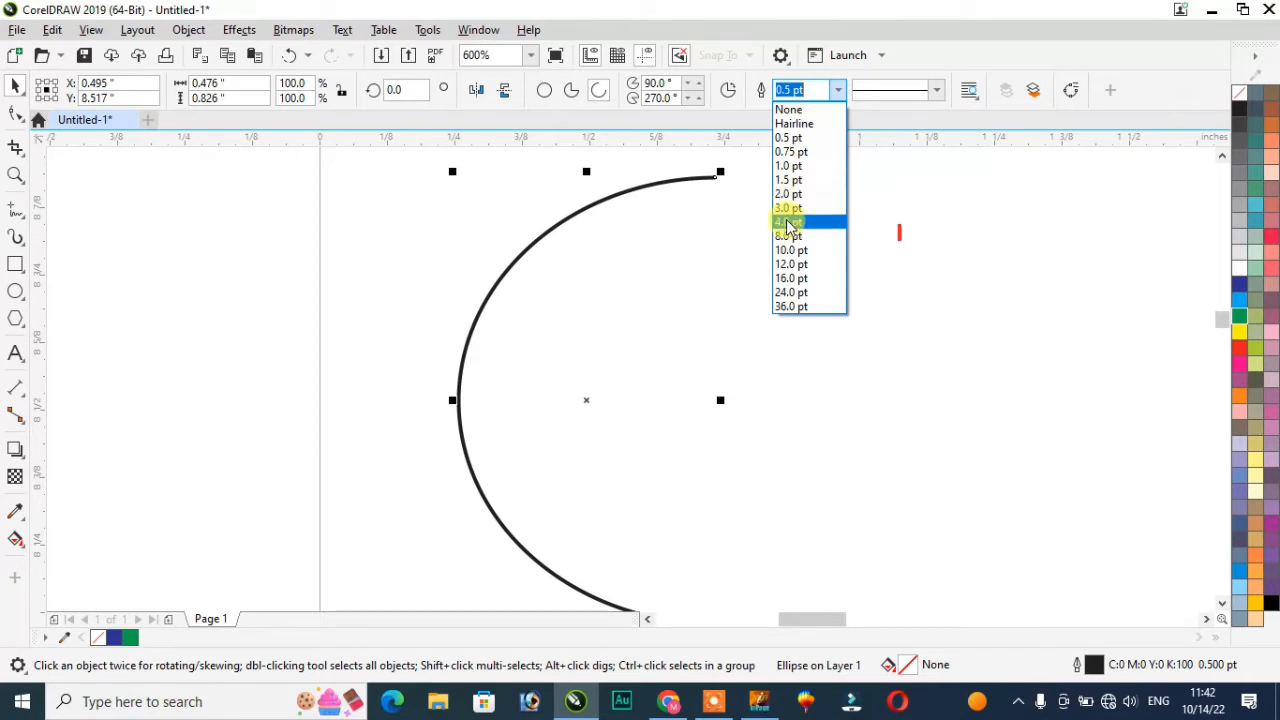
{"action": "left_click", "coordinate": [785, 222]}
{"action": "left_click", "coordinate": [838, 90]}
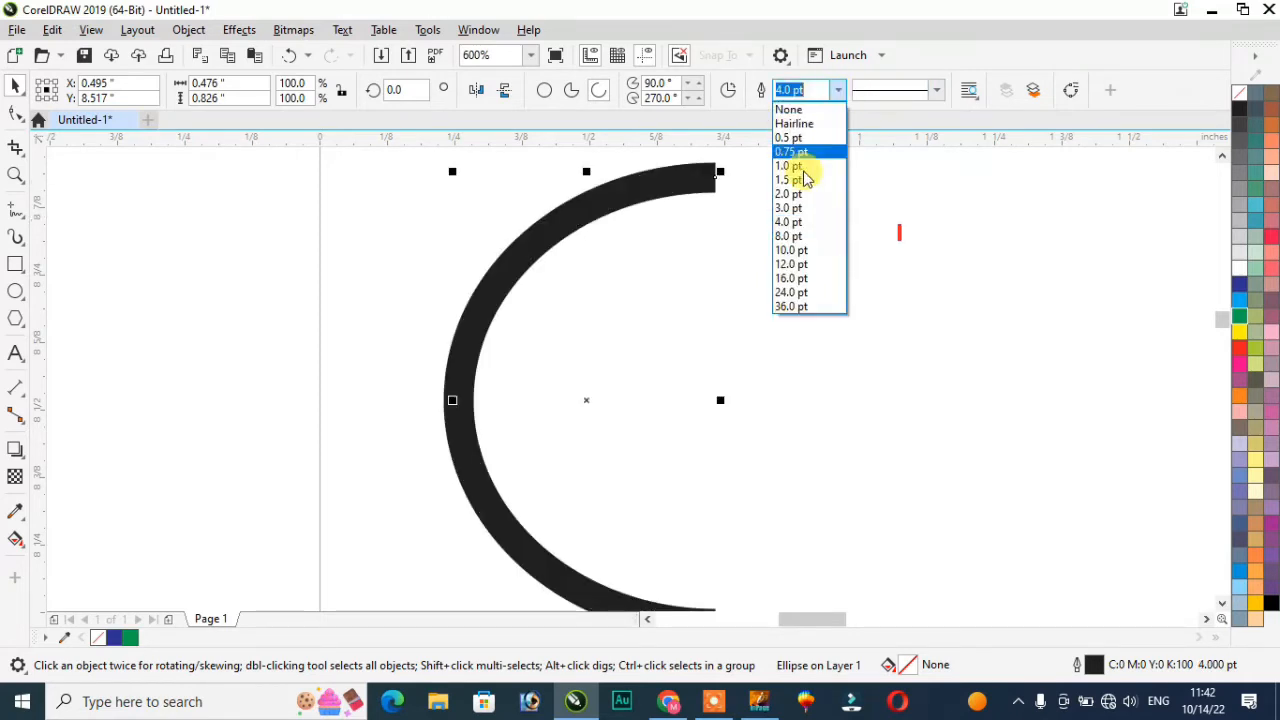
{"action": "left_click", "coordinate": [789, 250]}
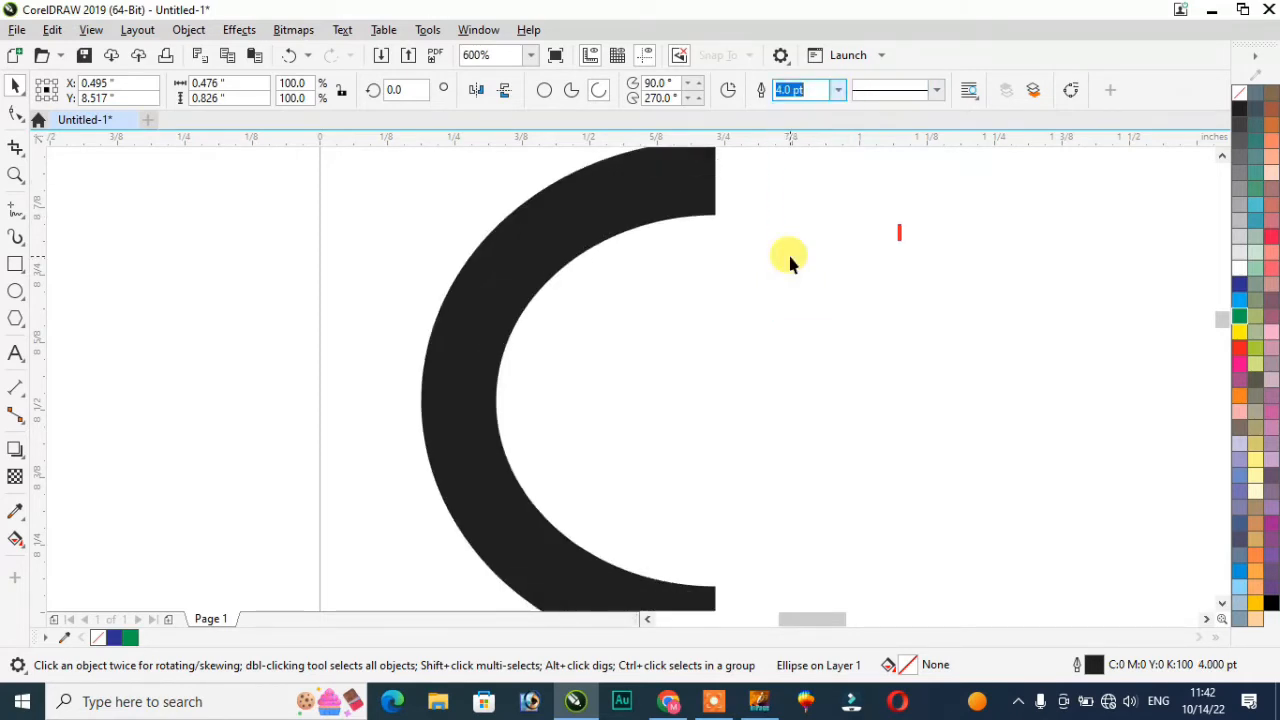
{"action": "left_click", "coordinate": [838, 90]}
{"action": "left_click", "coordinate": [801, 138]}
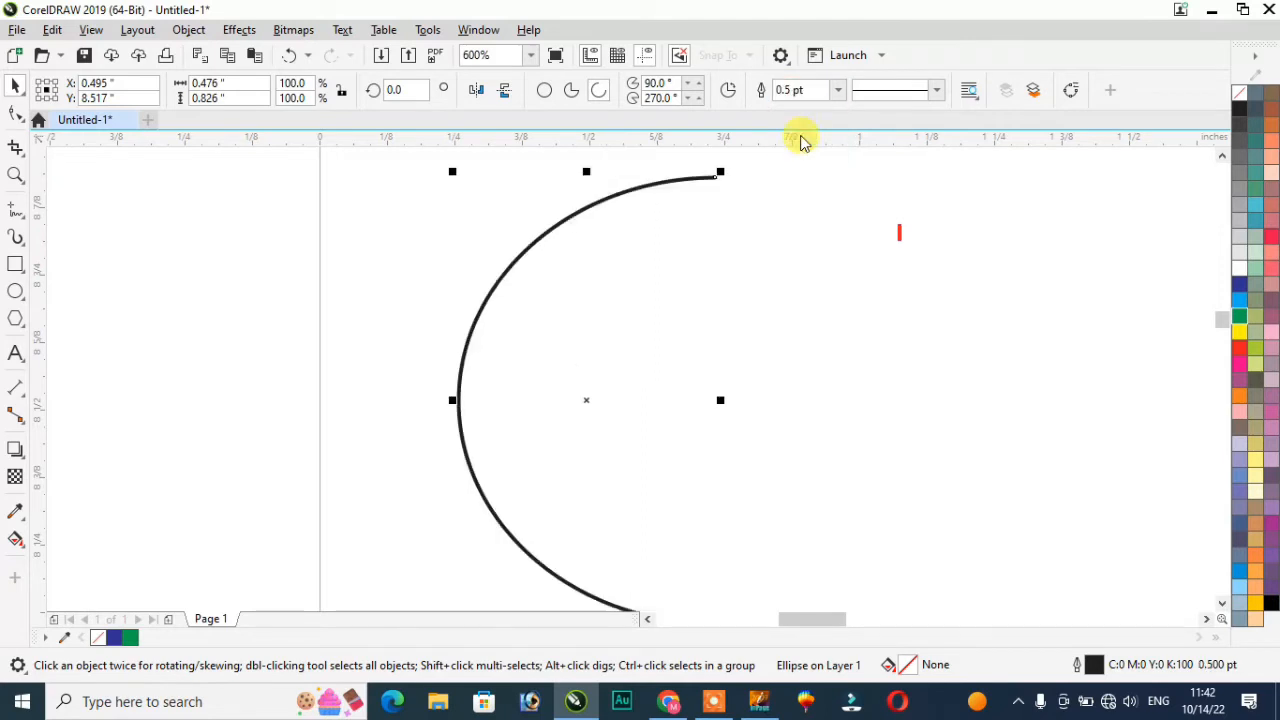
{"action": "left_click", "coordinate": [938, 92]}
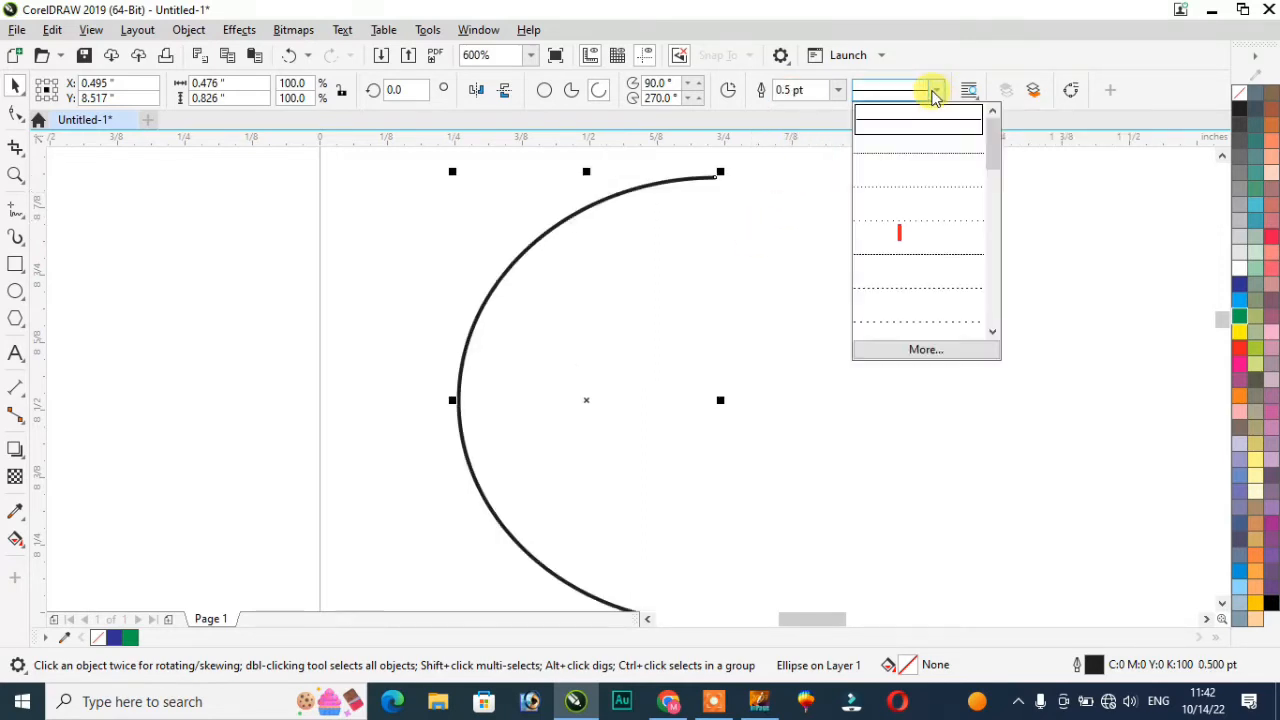
{"action": "left_click", "coordinate": [917, 229]}
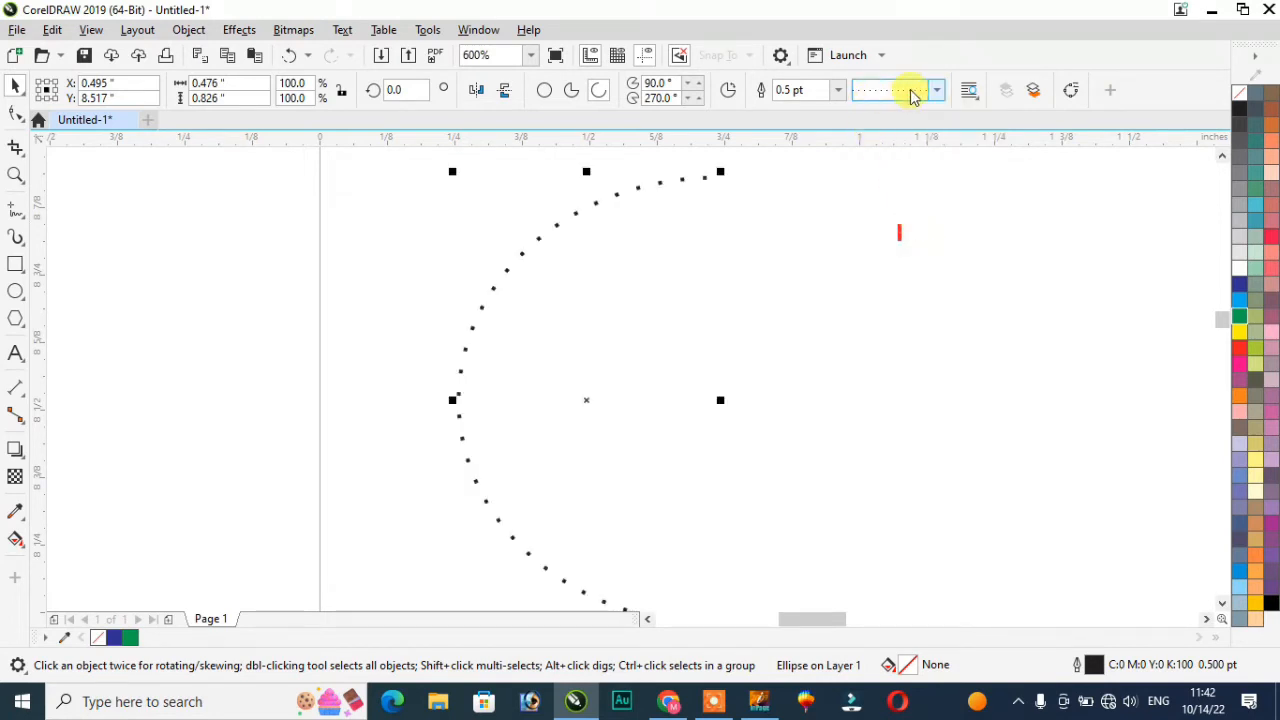
{"action": "left_click", "coordinate": [940, 93]}
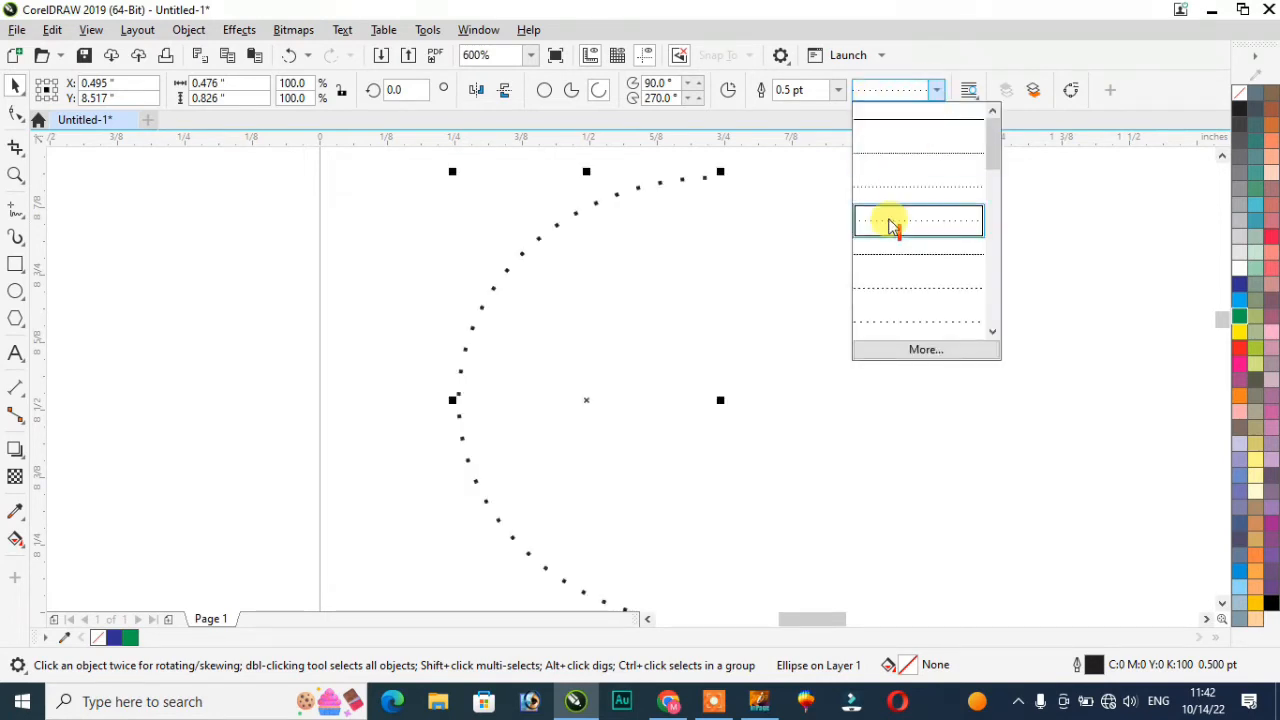
{"action": "left_click", "coordinate": [904, 314]}
{"action": "left_click", "coordinate": [930, 92]}
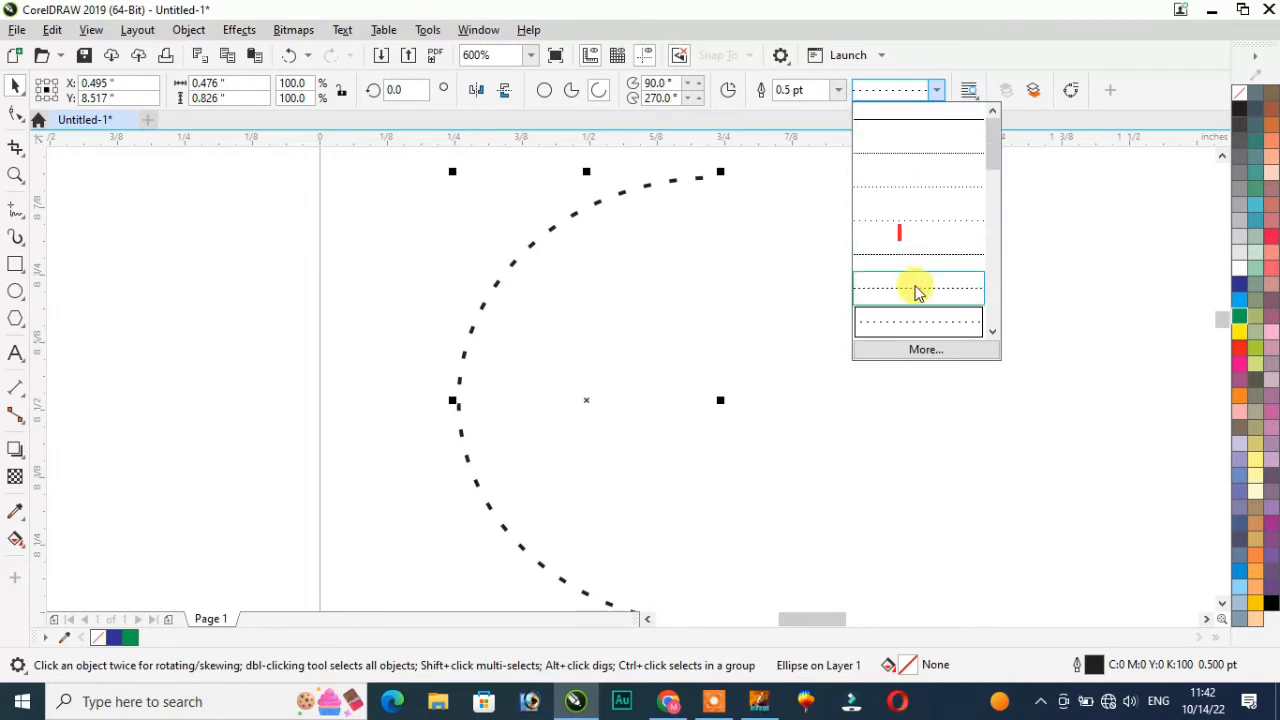
{"action": "left_click", "coordinate": [918, 228]}
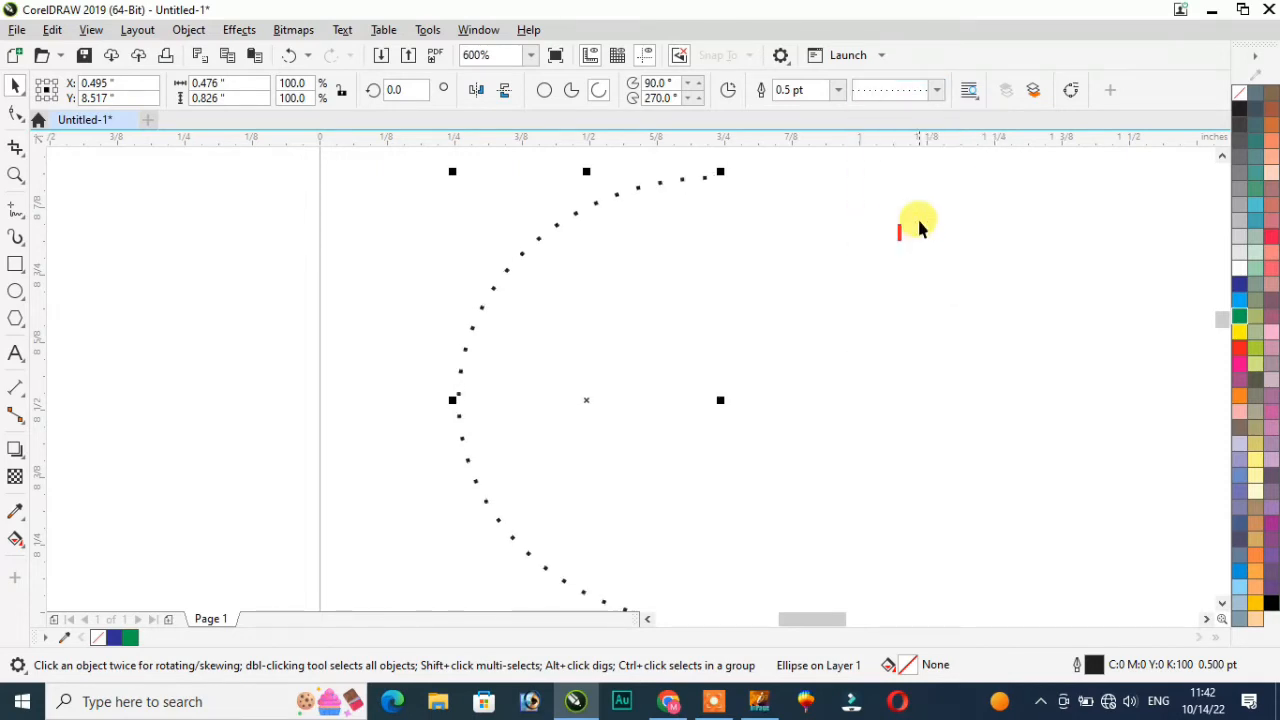
Step: Settle the arc's outline on 1.0 pt width with a solid line style
{"action": "left_click", "coordinate": [840, 90]}
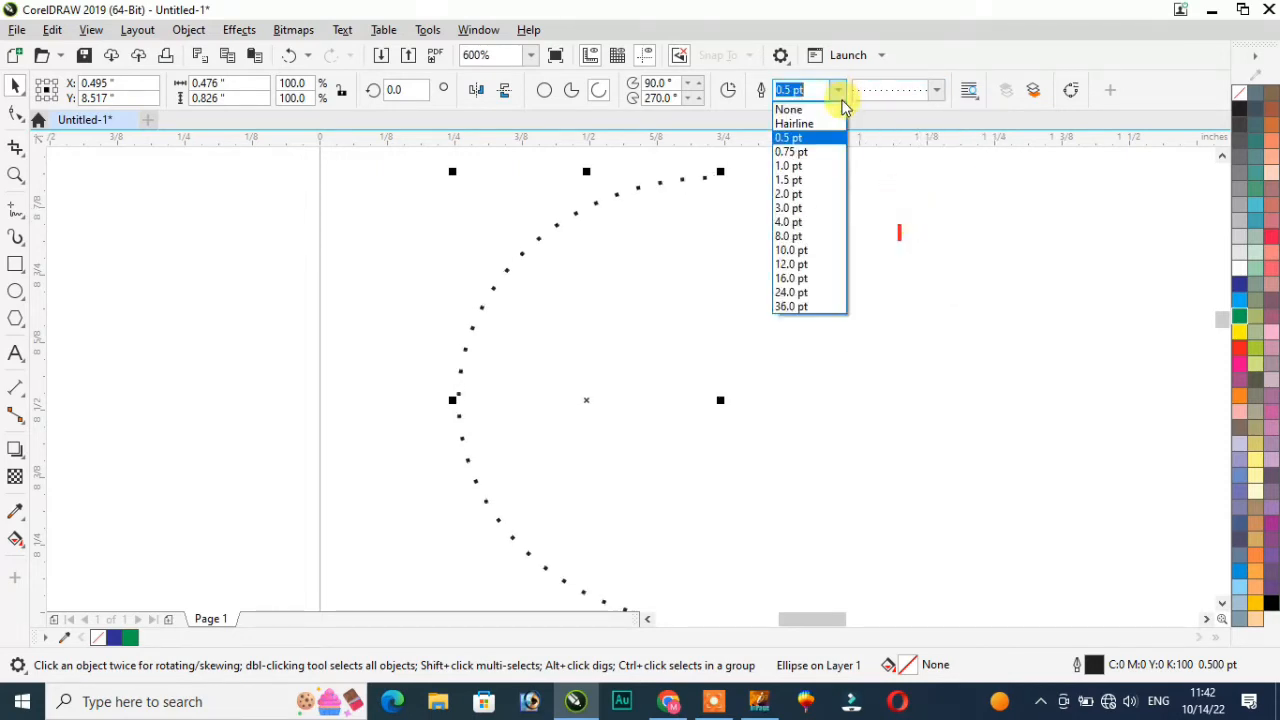
{"action": "left_click", "coordinate": [793, 165]}
{"action": "left_click", "coordinate": [838, 90]}
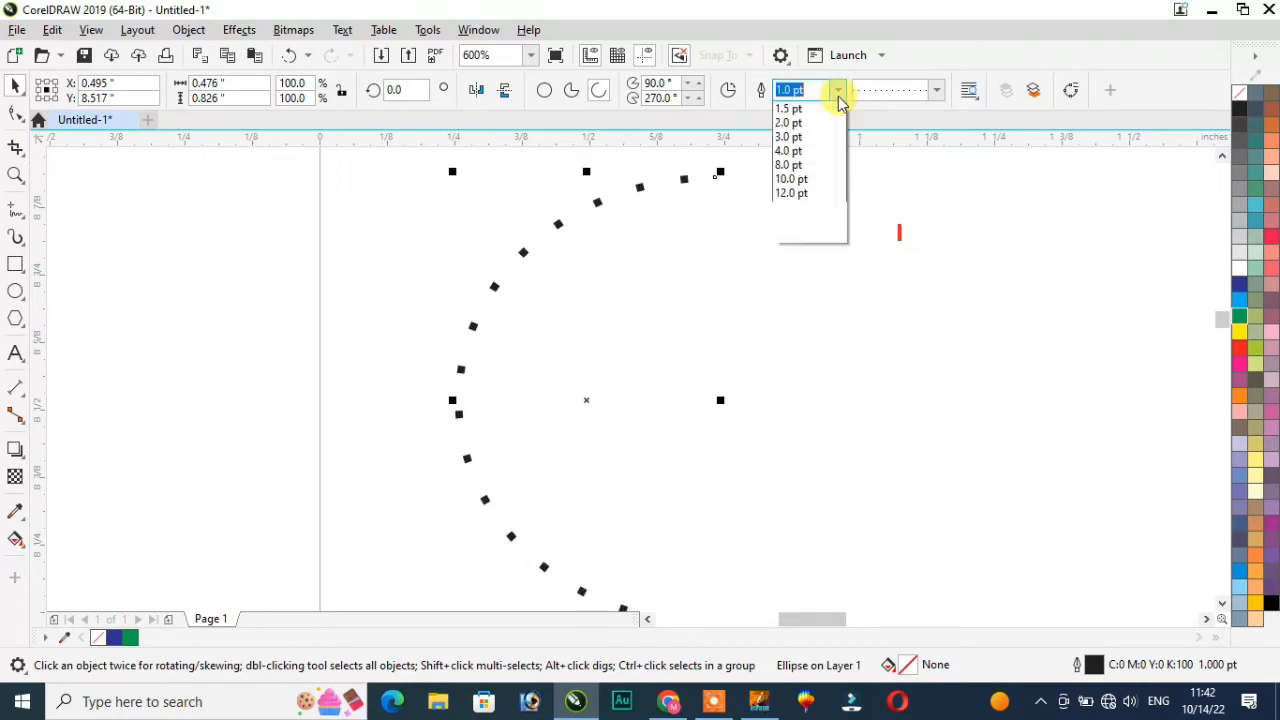
{"action": "left_click", "coordinate": [794, 222]}
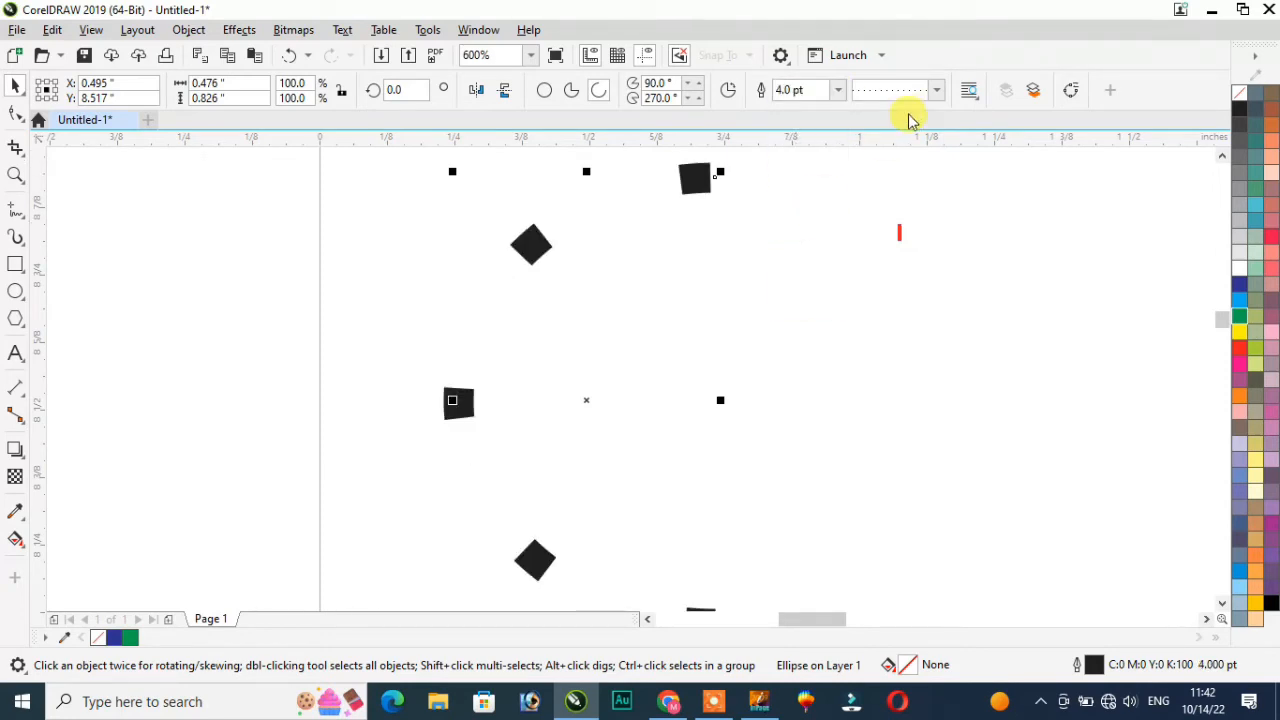
{"action": "left_click", "coordinate": [838, 92]}
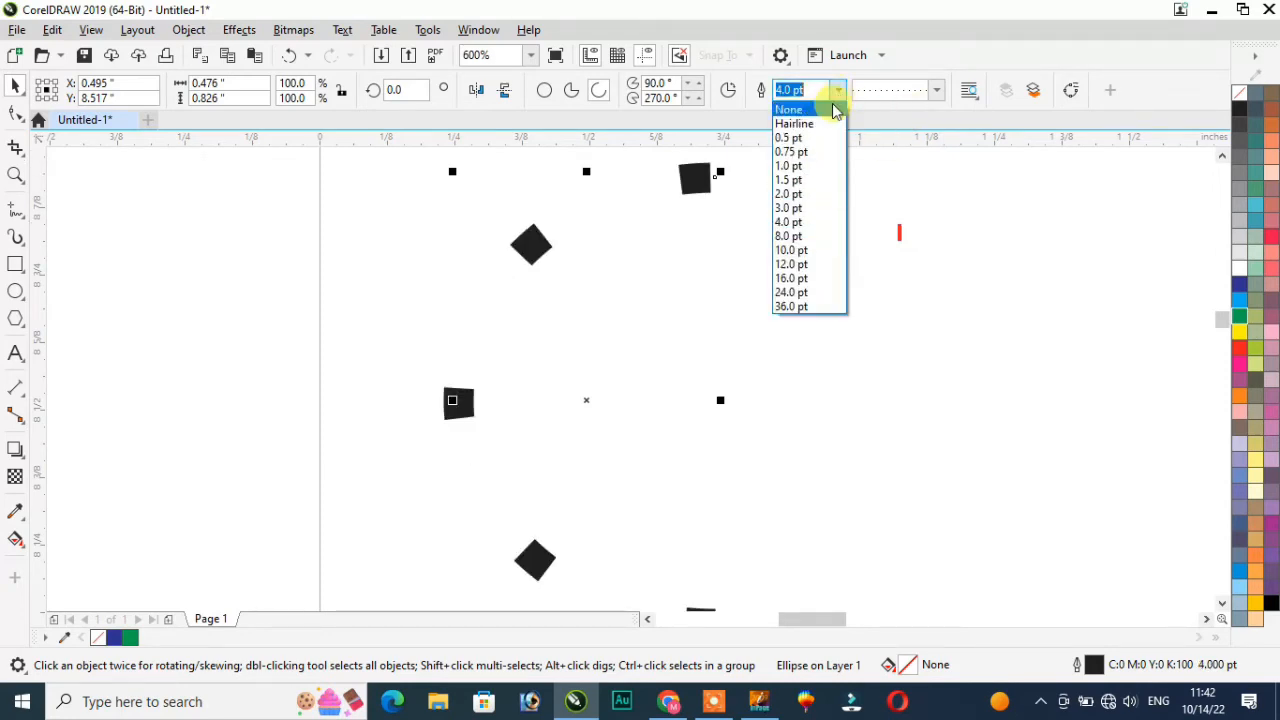
{"action": "left_click", "coordinate": [800, 167]}
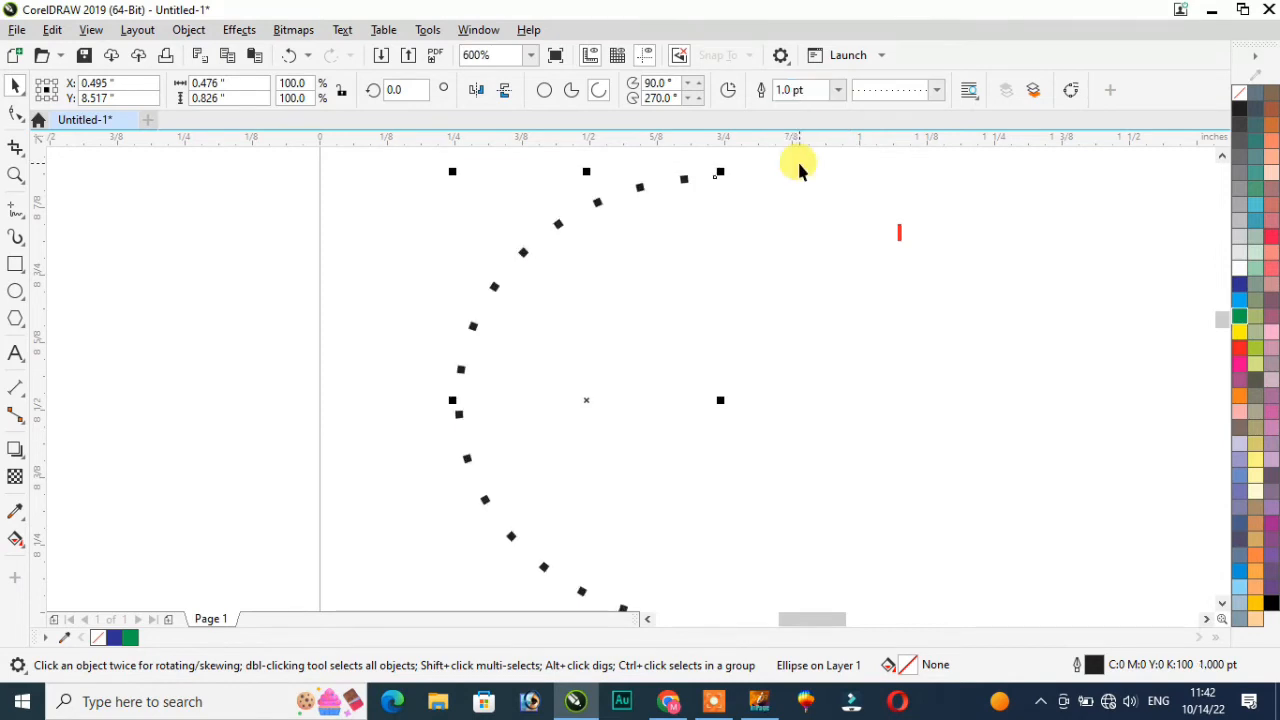
{"action": "left_click", "coordinate": [930, 91]}
{"action": "left_click", "coordinate": [914, 158]}
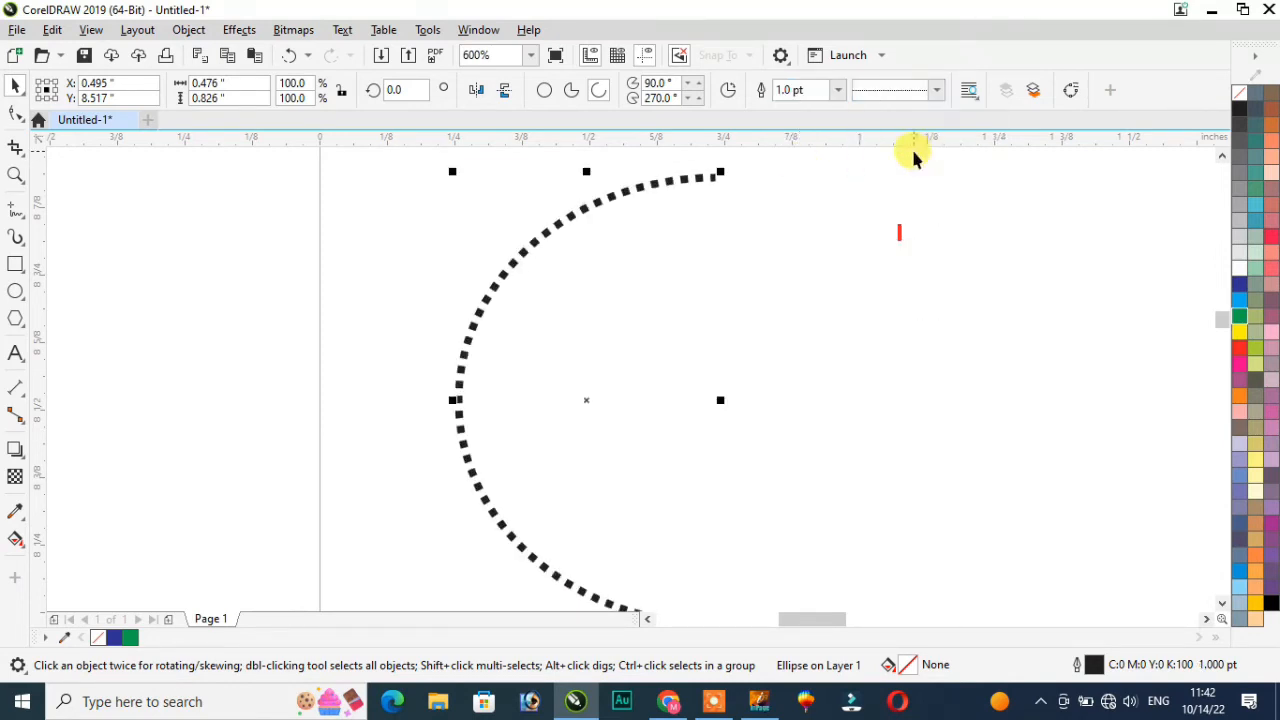
{"action": "left_click", "coordinate": [930, 91]}
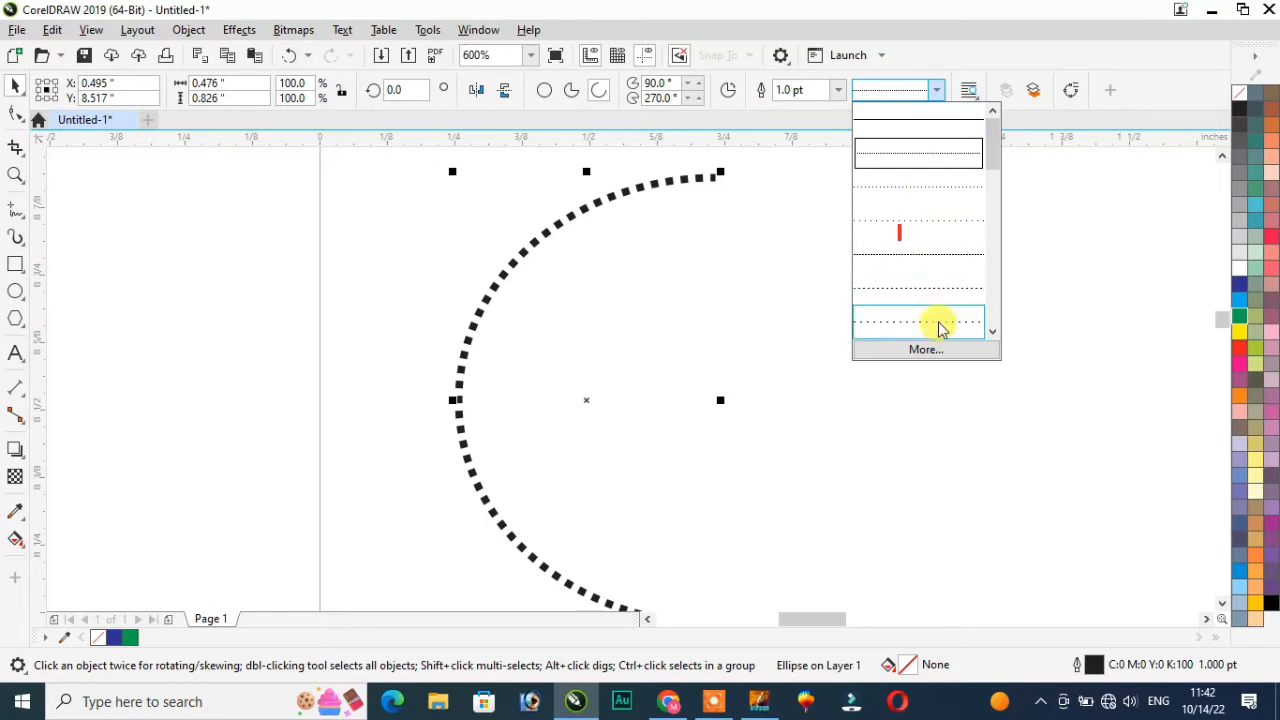
{"action": "mouse_move", "coordinate": [994, 143]}
{"action": "left_mouse_down"}
{"action": "mouse_move", "coordinate": [989, 323]}
{"action": "mouse_move", "coordinate": [988, 125]}
{"action": "left_mouse_up"}
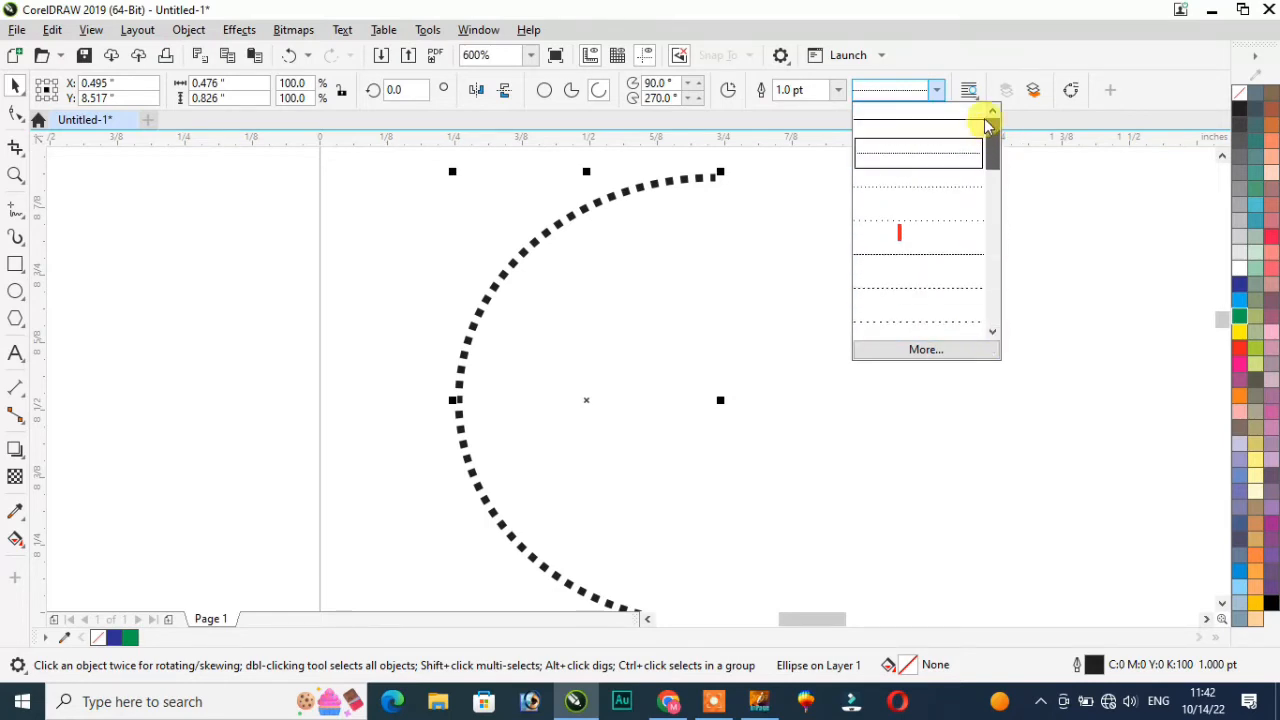
{"action": "left_click", "coordinate": [910, 122]}
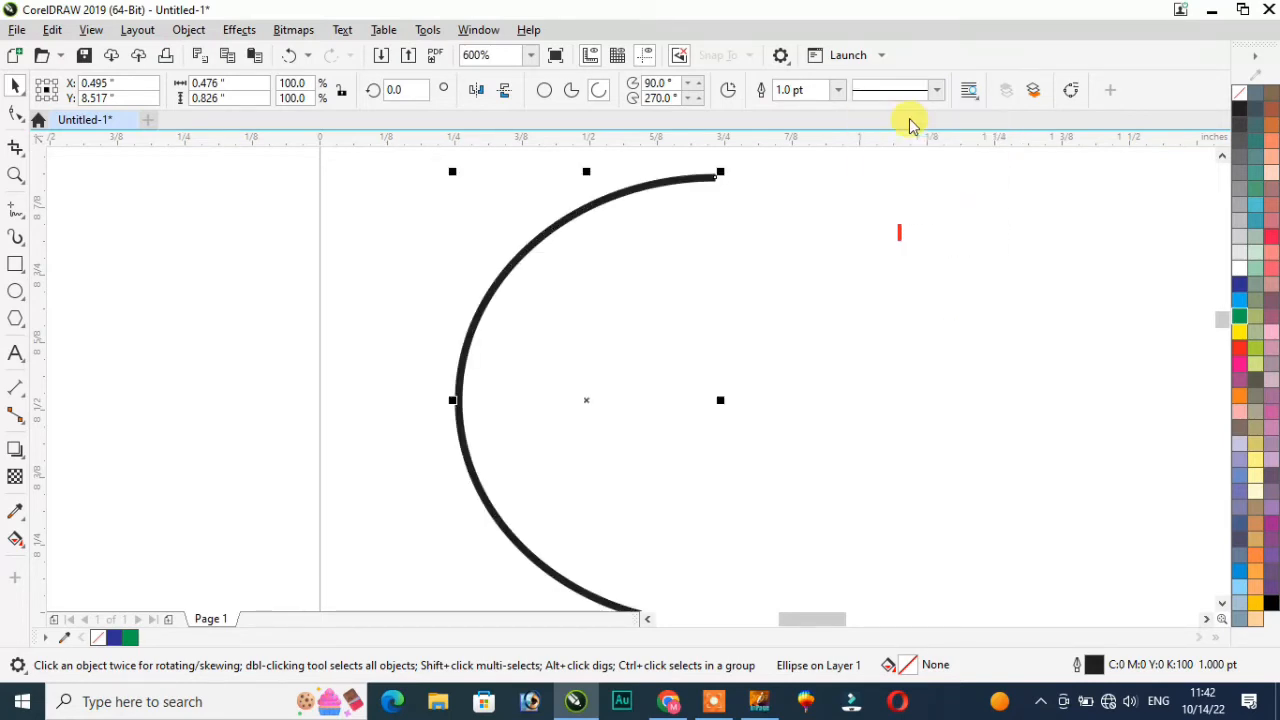
{"action": "left_click", "coordinate": [970, 92]}
{"action": "left_click", "coordinate": [898, 222]}
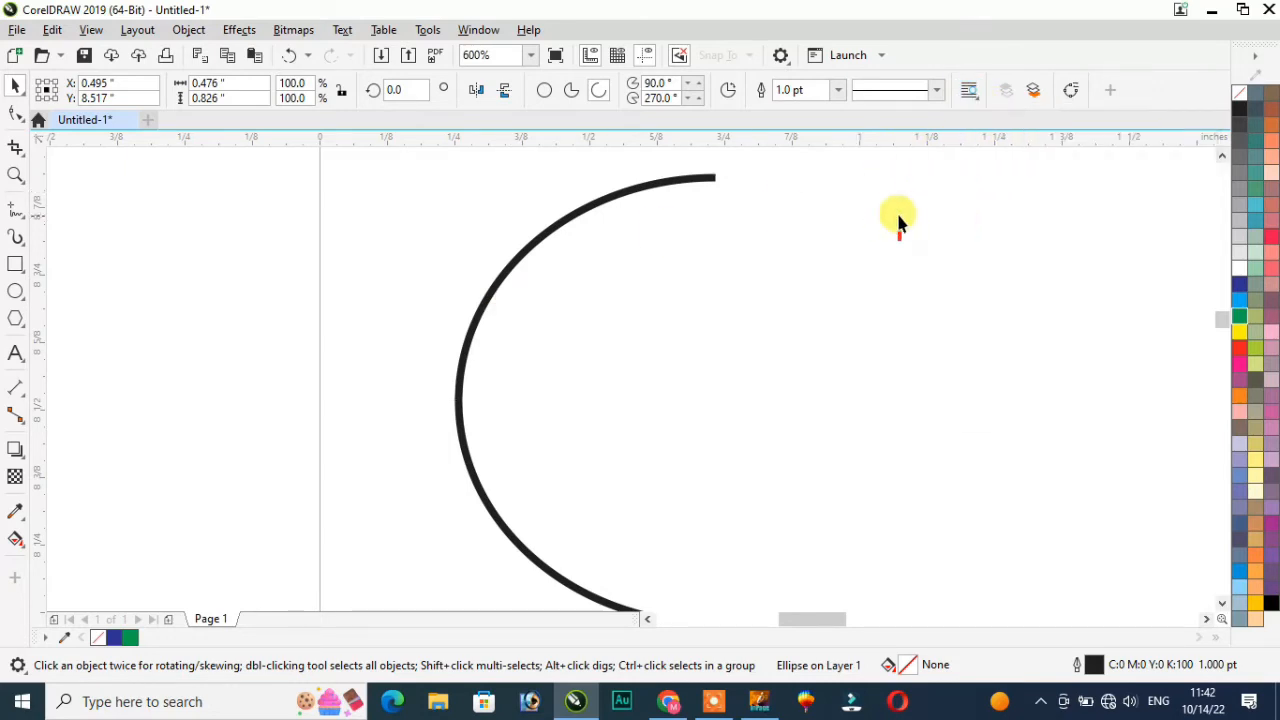
{"action": "left_click", "coordinate": [543, 263]}
{"action": "scroll", "coordinate": [555, 258], "scroll_direction": "down", "scroll_amount": 2}
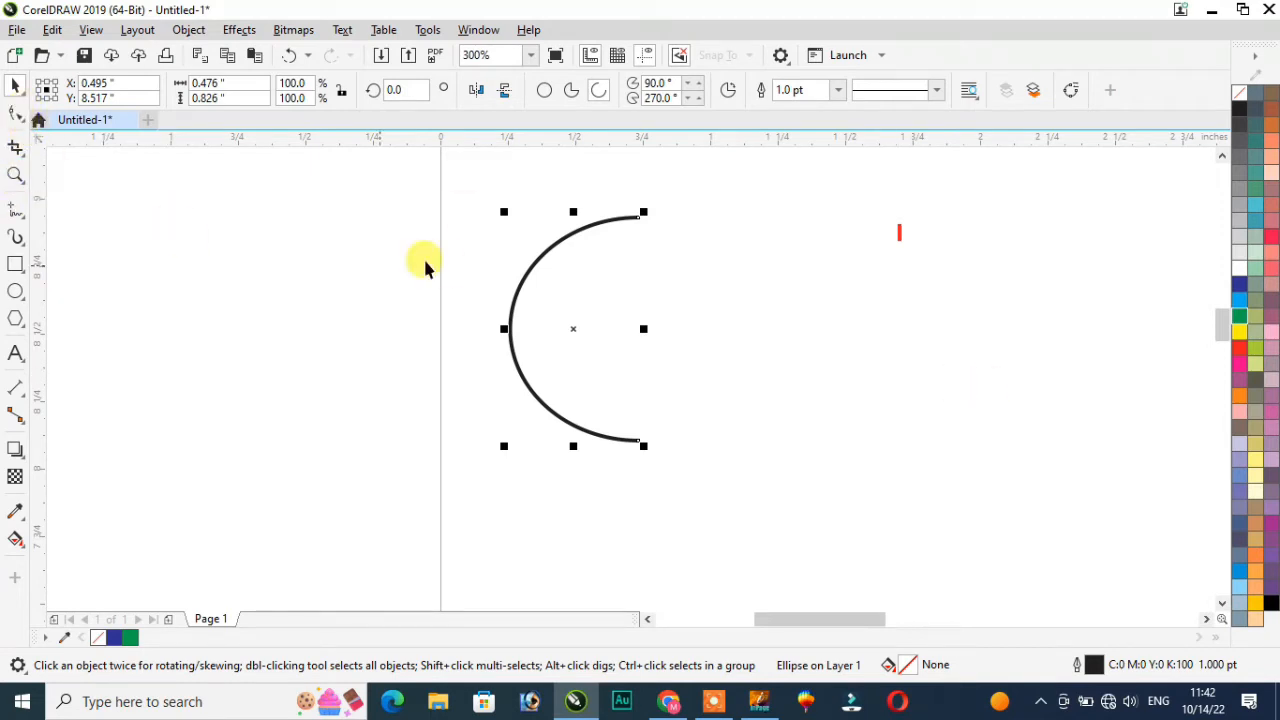
{"action": "left_click_drag", "start_coordinate": [448, 191], "coordinate": [641, 362]}
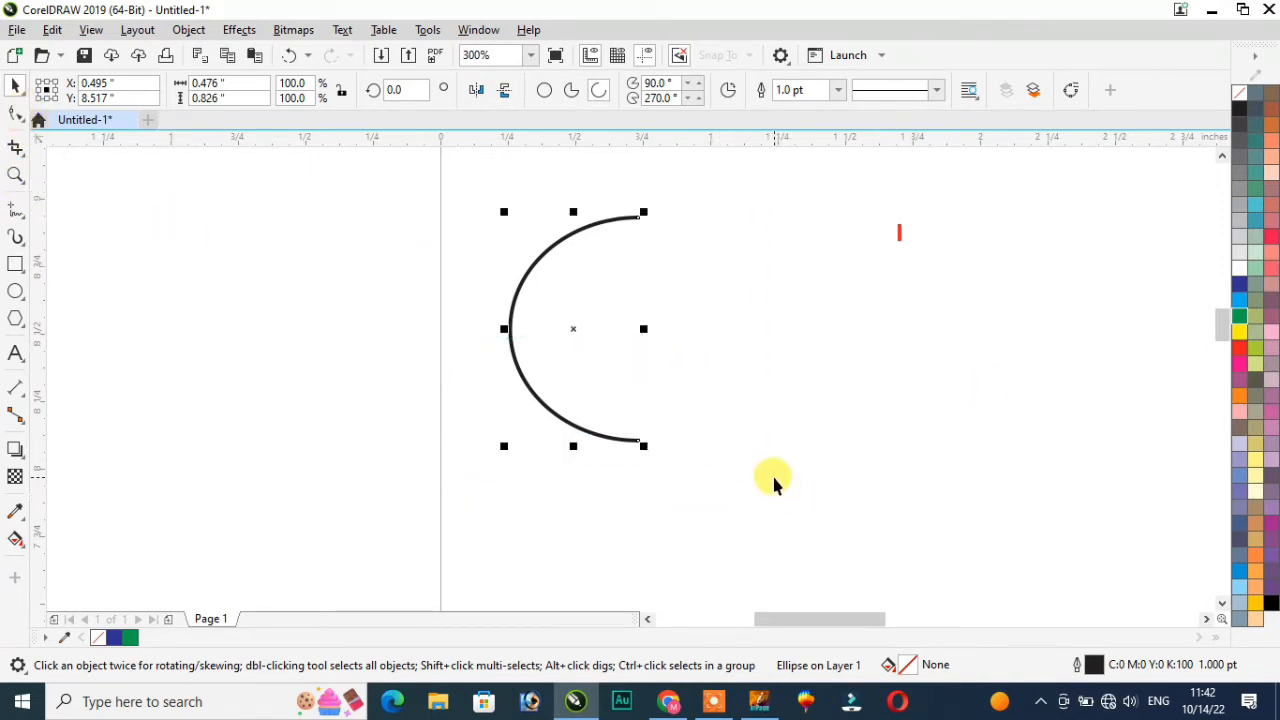
Step: Delete the arc and draw a new rectangle on the page
{"action": "key", "text": "Delete"}
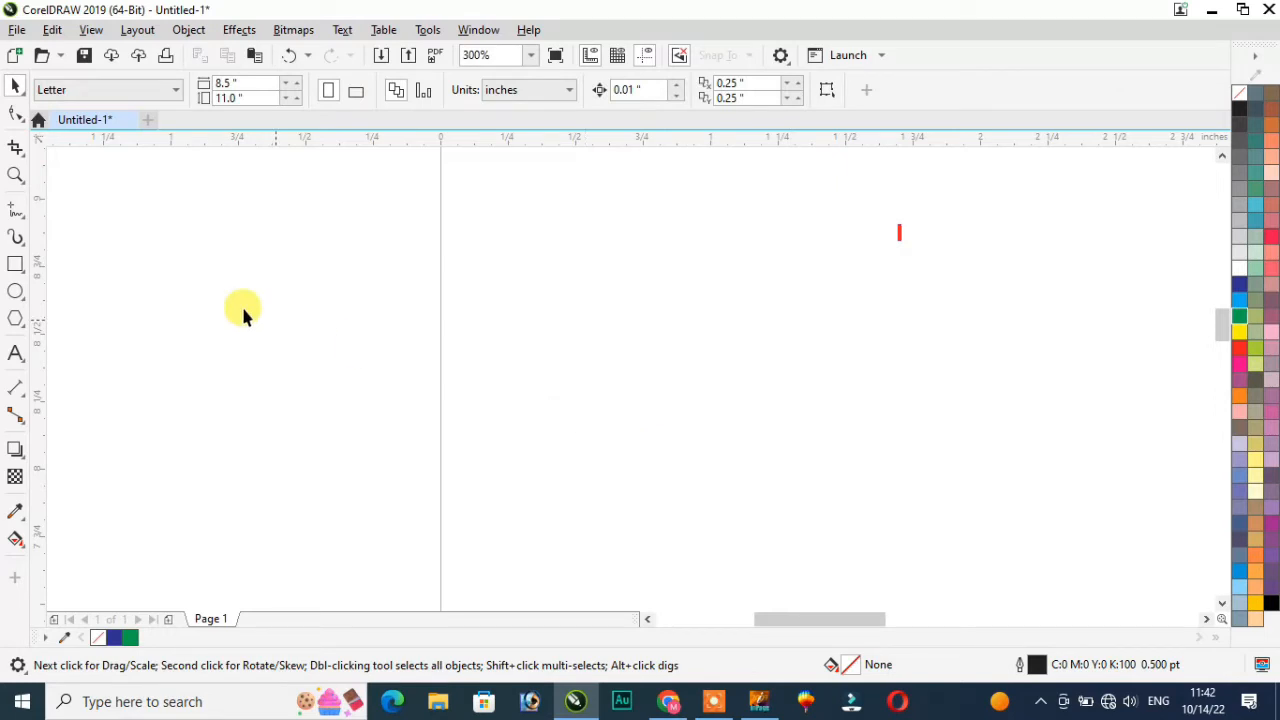
{"action": "left_click", "coordinate": [20, 121]}
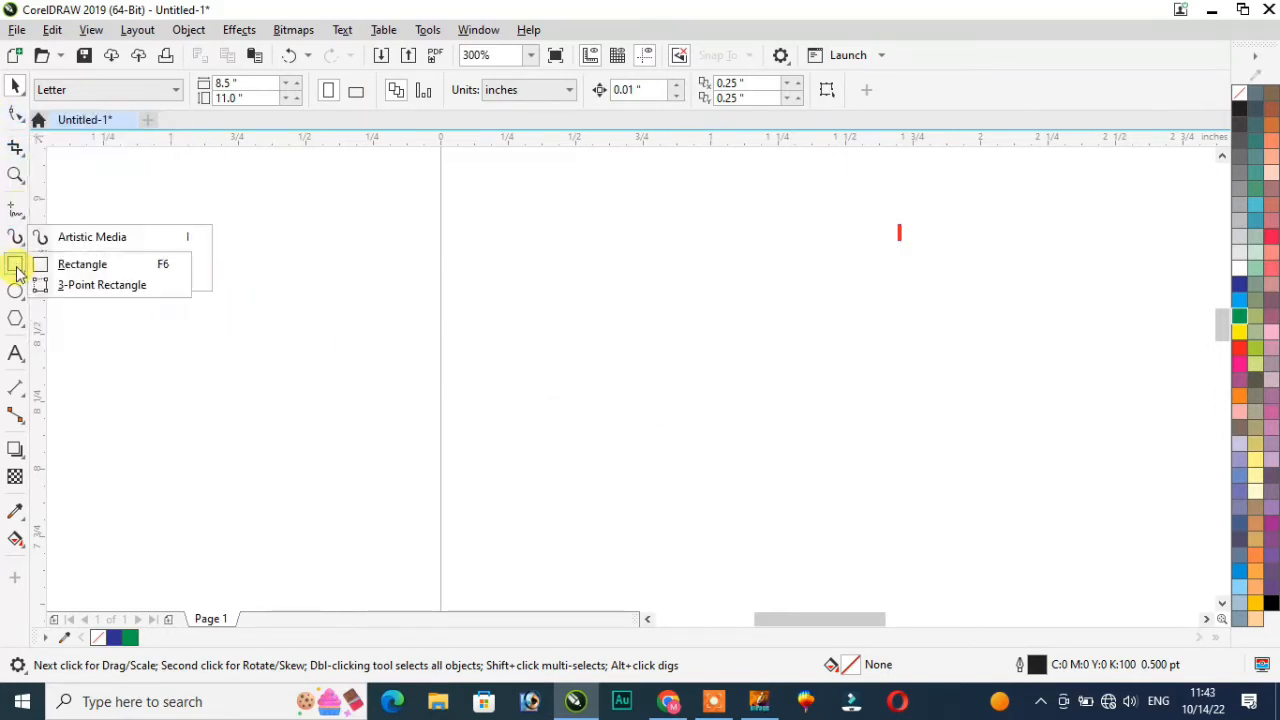
{"action": "left_click", "coordinate": [70, 263]}
{"action": "left_click_drag", "start_coordinate": [250, 240], "coordinate": [530, 391]}
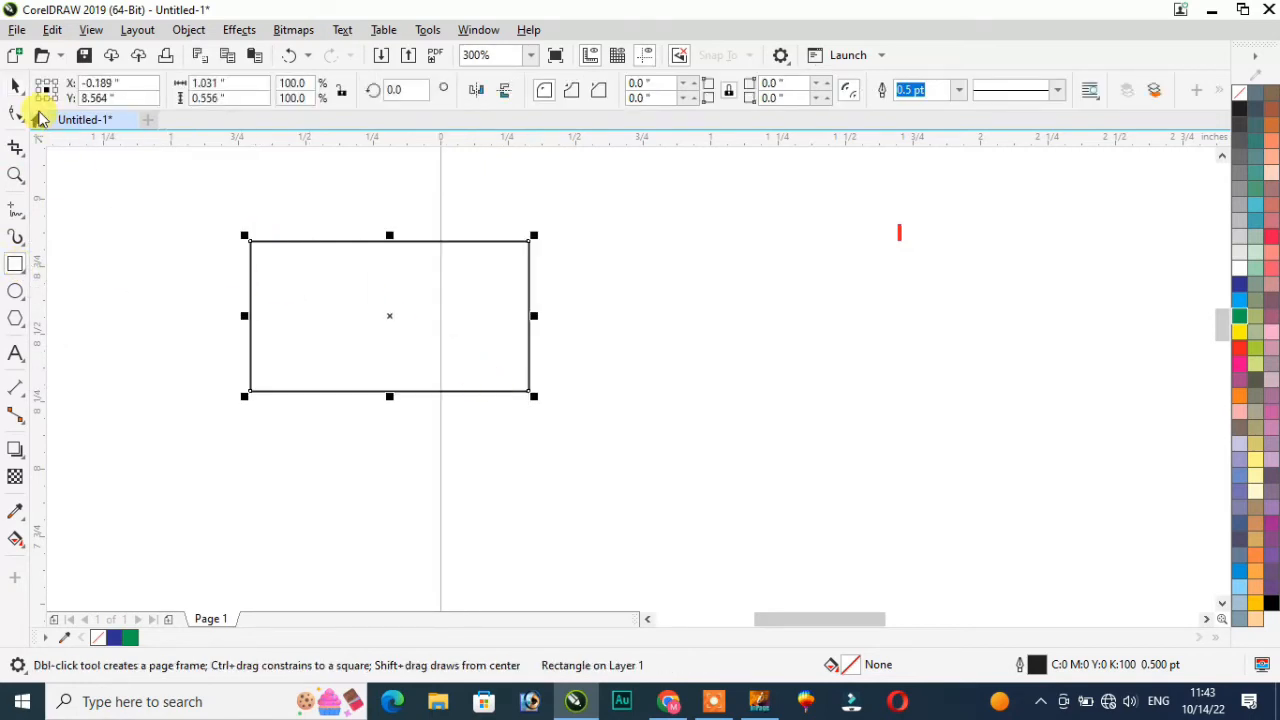
Step: Round all four rectangle corners to roughly 0.066 inch radius with the Shape tool
{"action": "left_click", "coordinate": [16, 90]}
{"action": "left_click", "coordinate": [18, 114]}
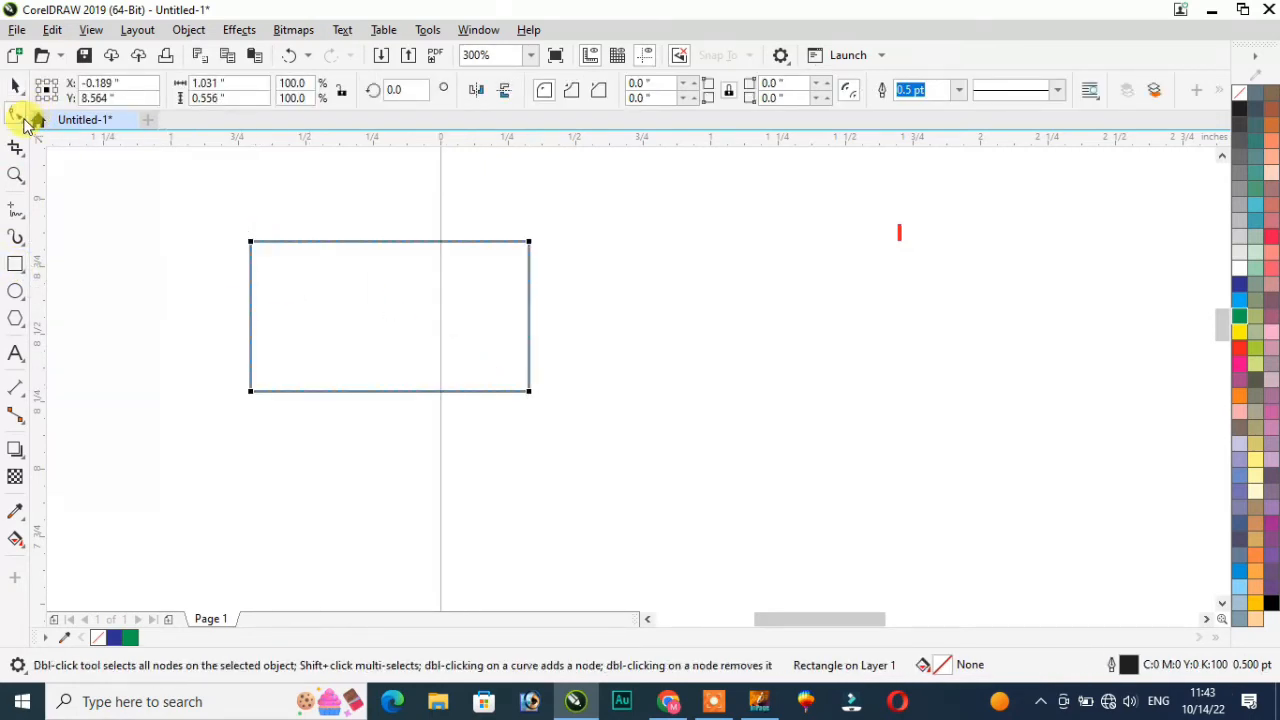
{"action": "left_click", "coordinate": [16, 120]}
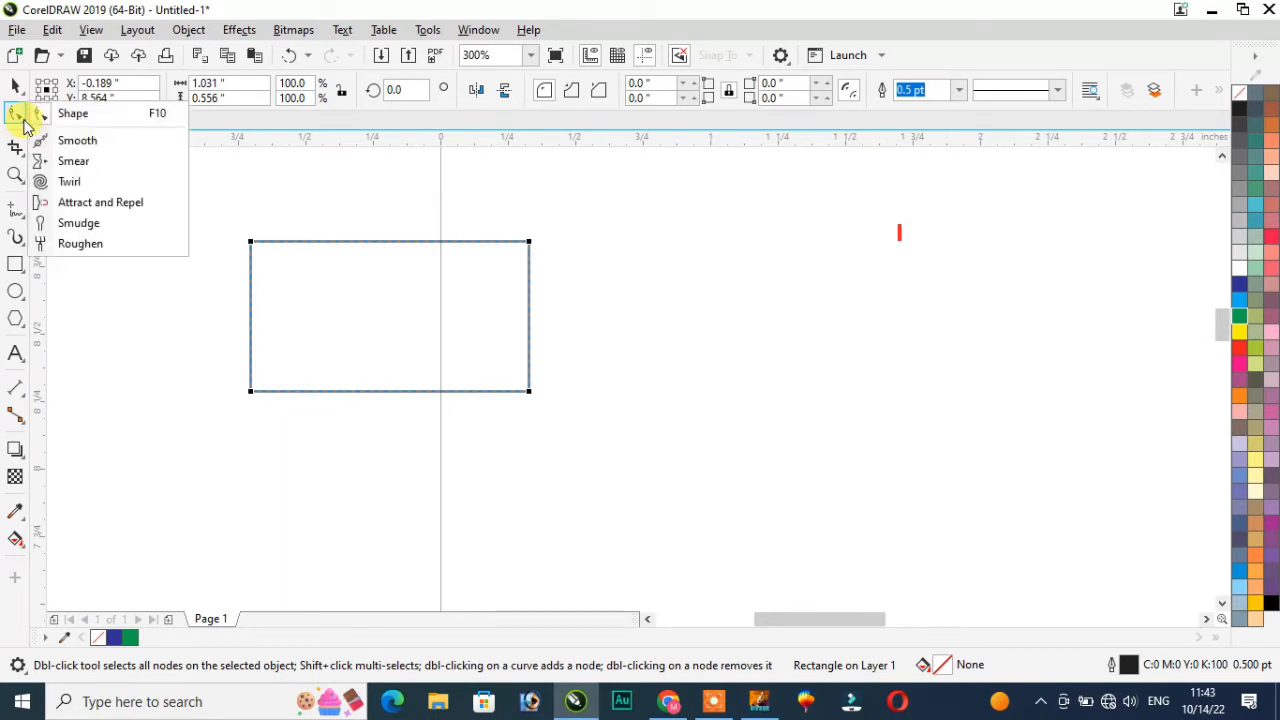
{"action": "left_click", "coordinate": [82, 122]}
{"action": "mouse_move", "coordinate": [250, 242]}
{"action": "left_mouse_down"}
{"action": "mouse_move", "coordinate": [355, 289]}
{"action": "mouse_move", "coordinate": [229, 246]}
{"action": "mouse_move", "coordinate": [266, 263]}
{"action": "left_mouse_up"}
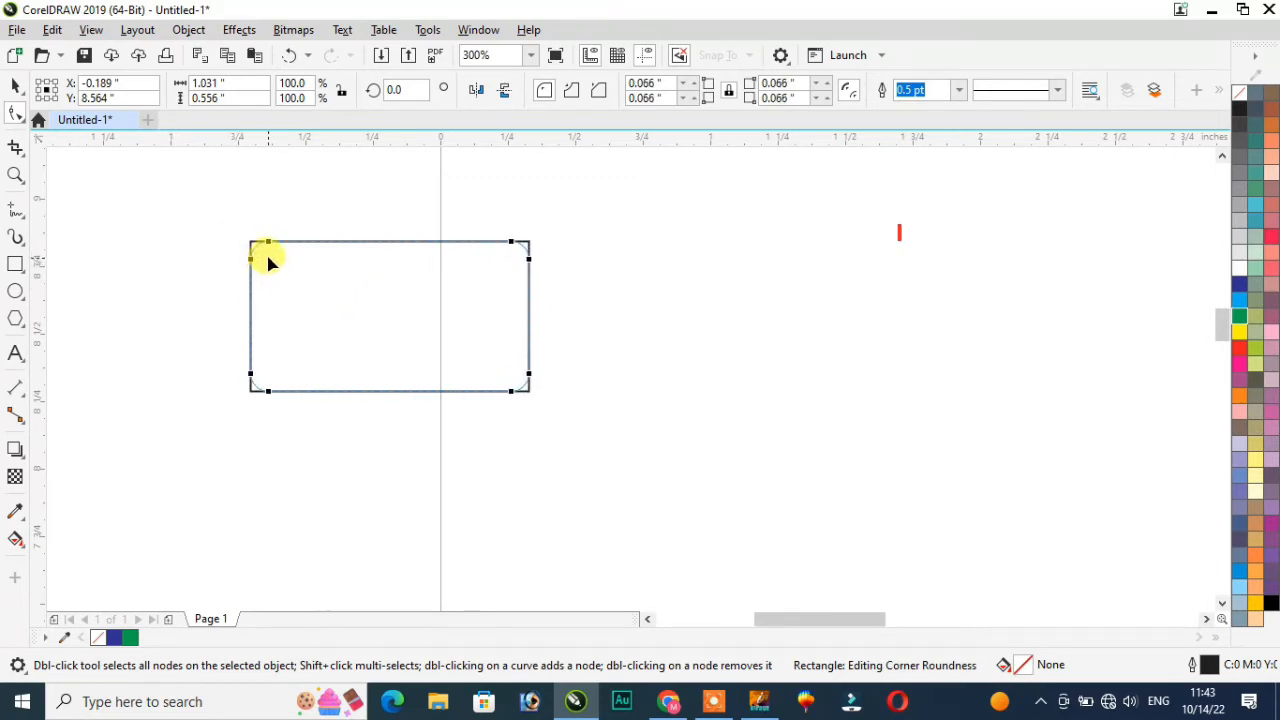
{"action": "left_click", "coordinate": [22, 120]}
{"action": "left_click", "coordinate": [75, 140]}
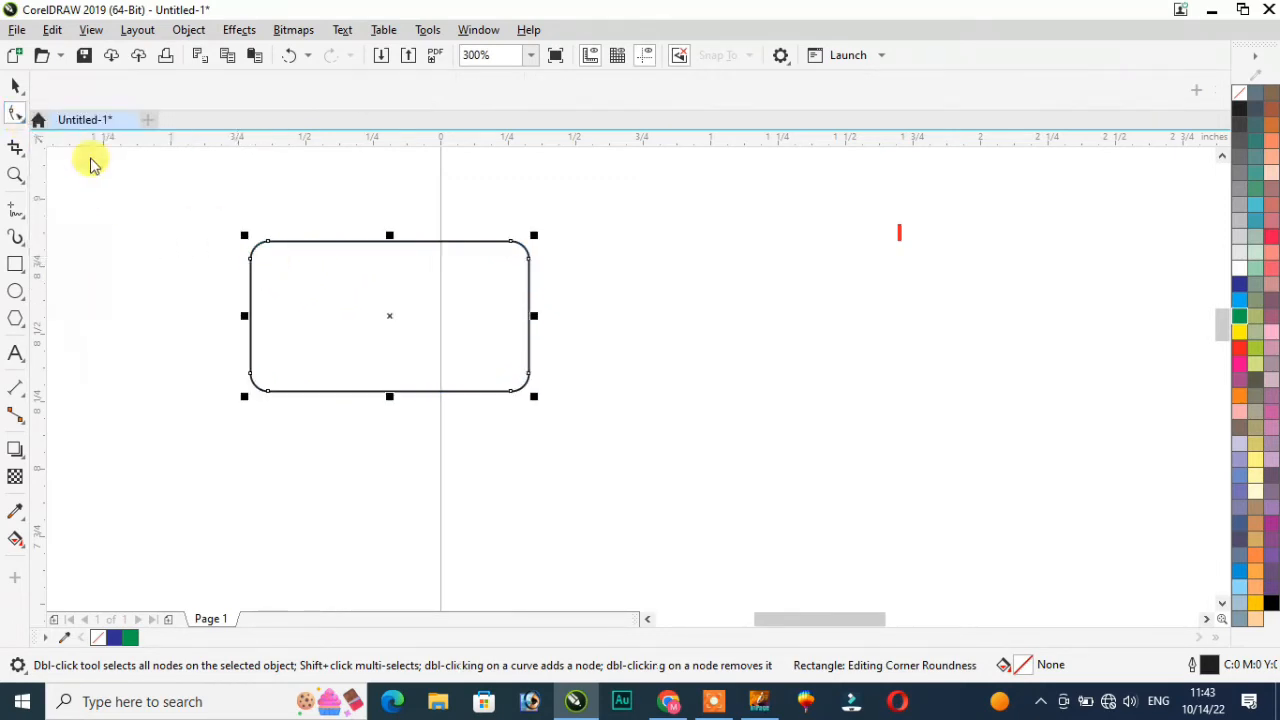
Step: Brush the rectangle's edges and corners with the Smooth tool into a softened, pebble-like curve
{"action": "left_click_drag", "start_coordinate": [590, 322], "coordinate": [722, 388]}
{"action": "mouse_move", "coordinate": [564, 254]}
{"action": "left_mouse_down"}
{"action": "mouse_move", "coordinate": [487, 273]}
{"action": "mouse_move", "coordinate": [511, 274]}
{"action": "mouse_move", "coordinate": [526, 251]}
{"action": "mouse_move", "coordinate": [506, 251]}
{"action": "left_mouse_up"}
{"action": "scroll", "coordinate": [506, 251], "scroll_direction": "up", "scroll_amount": 3}
{"action": "scroll", "coordinate": [530, 300], "scroll_direction": "down", "scroll_amount": 3}
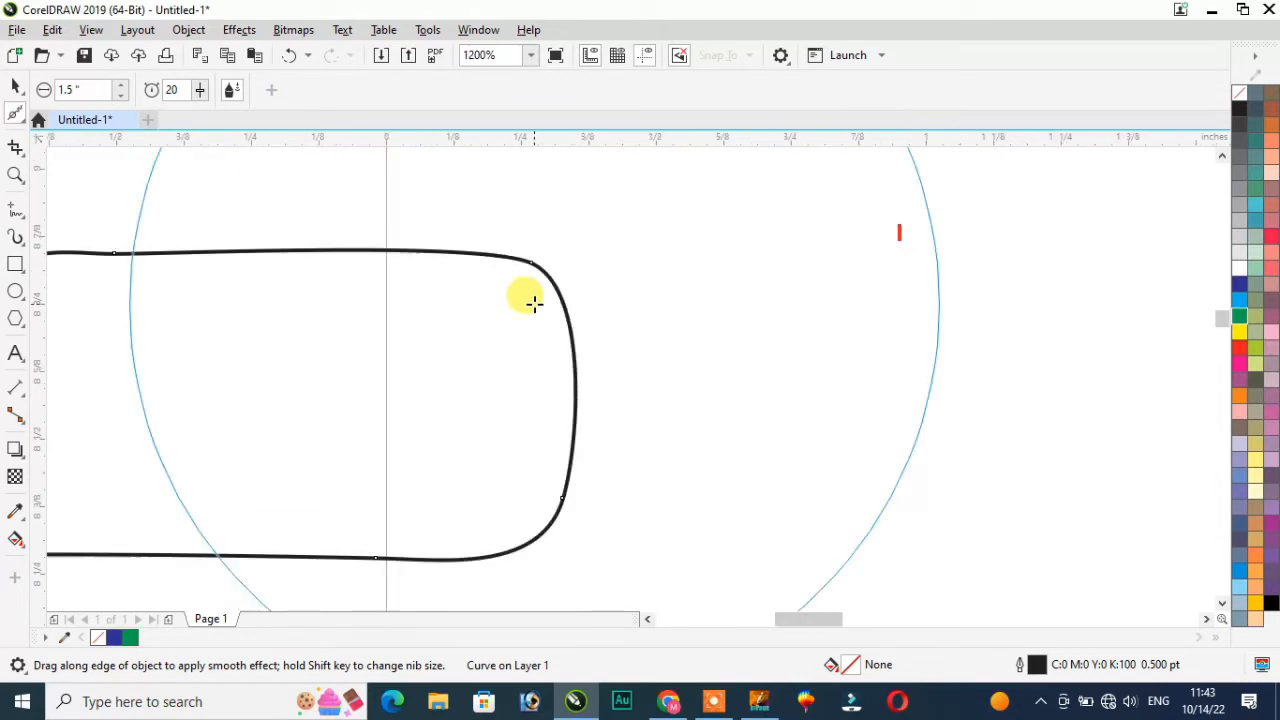
{"action": "scroll", "coordinate": [523, 300], "scroll_direction": "up", "scroll_amount": 2}
{"action": "mouse_move", "coordinate": [523, 298]}
{"action": "left_mouse_down"}
{"action": "mouse_move", "coordinate": [511, 314]}
{"action": "mouse_move", "coordinate": [586, 289]}
{"action": "mouse_move", "coordinate": [531, 328]}
{"action": "mouse_move", "coordinate": [594, 297]}
{"action": "mouse_move", "coordinate": [517, 354]}
{"action": "mouse_move", "coordinate": [539, 339]}
{"action": "mouse_move", "coordinate": [483, 360]}
{"action": "mouse_move", "coordinate": [509, 340]}
{"action": "mouse_move", "coordinate": [437, 351]}
{"action": "mouse_move", "coordinate": [318, 331]}
{"action": "left_mouse_up"}
{"action": "scroll", "coordinate": [318, 331], "scroll_direction": "down", "scroll_amount": 1}
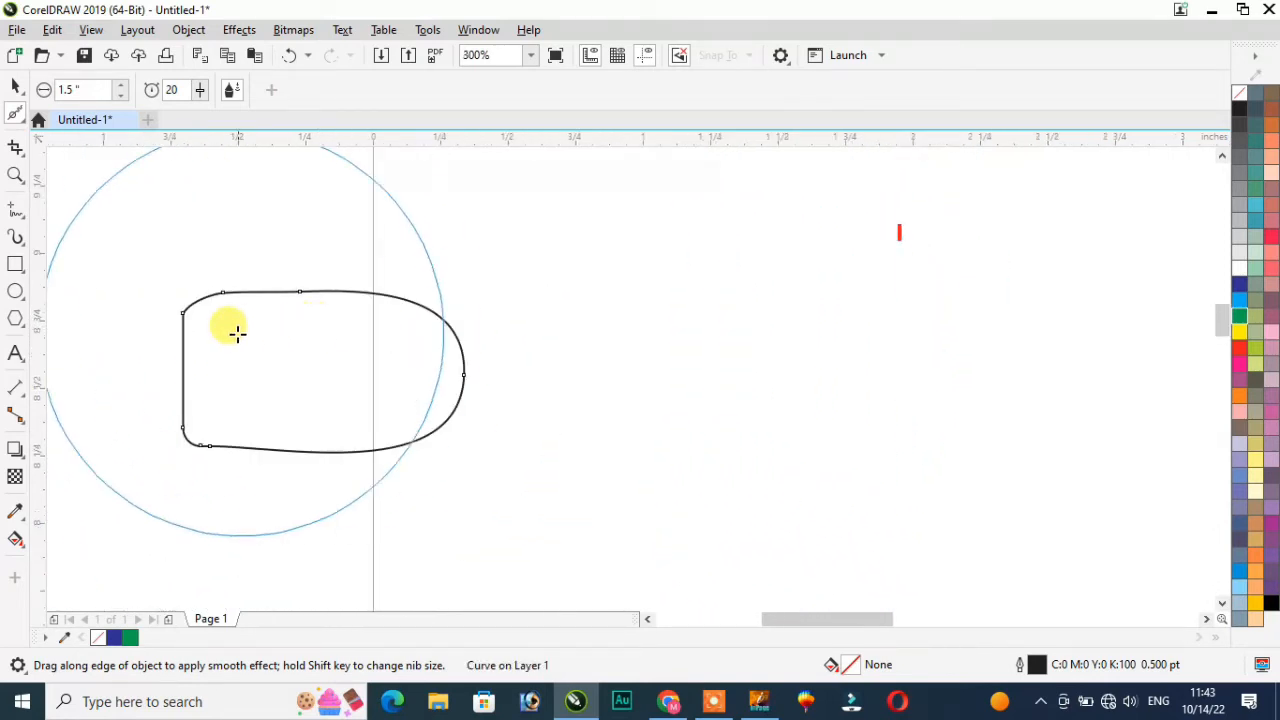
{"action": "scroll", "coordinate": [148, 316], "scroll_direction": "up", "scroll_amount": 1}
{"action": "scroll", "coordinate": [300, 314], "scroll_direction": "up", "scroll_amount": 1}
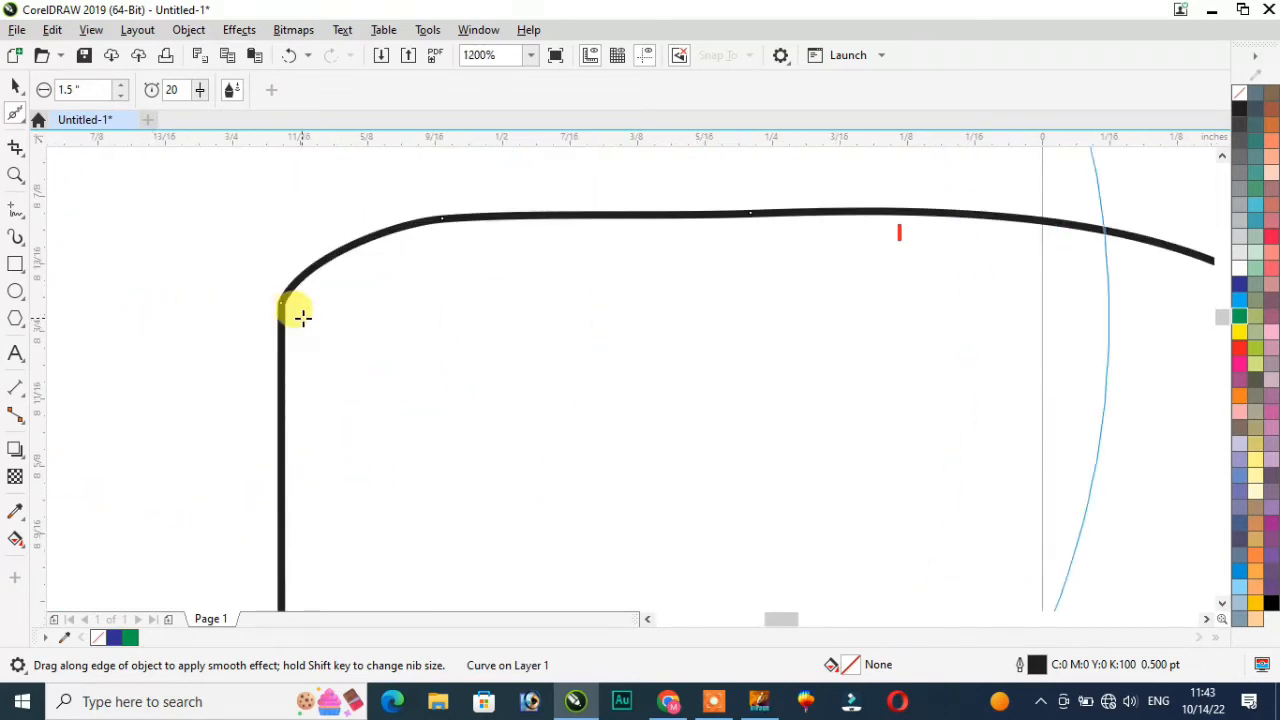
{"action": "scroll", "coordinate": [304, 308], "scroll_direction": "down", "scroll_amount": 1}
{"action": "mouse_move", "coordinate": [304, 308]}
{"action": "left_mouse_down"}
{"action": "mouse_move", "coordinate": [417, 354]}
{"action": "mouse_move", "coordinate": [355, 347]}
{"action": "mouse_move", "coordinate": [423, 351]}
{"action": "mouse_move", "coordinate": [383, 400]}
{"action": "mouse_move", "coordinate": [420, 363]}
{"action": "mouse_move", "coordinate": [35, 173]}
{"action": "left_mouse_up"}
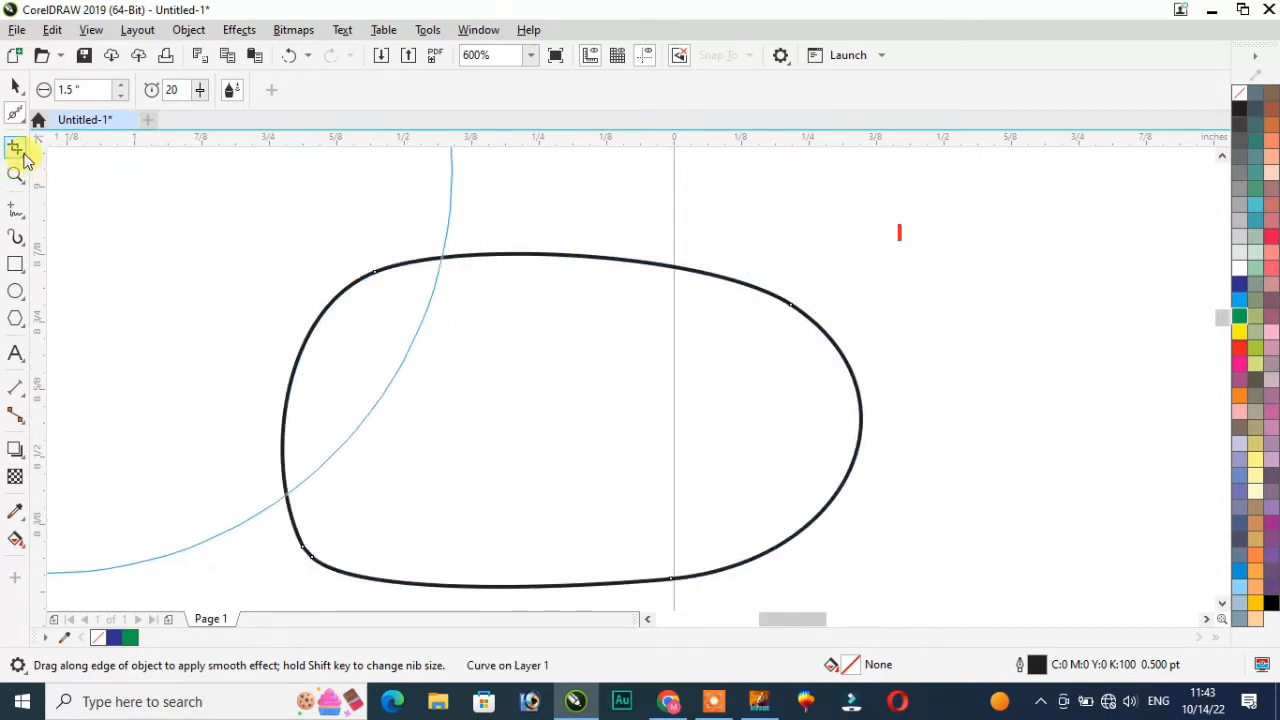
Step: Smear the curve's upper-left edge inward, then outward and down with the Smear brush
{"action": "left_click", "coordinate": [24, 124]}
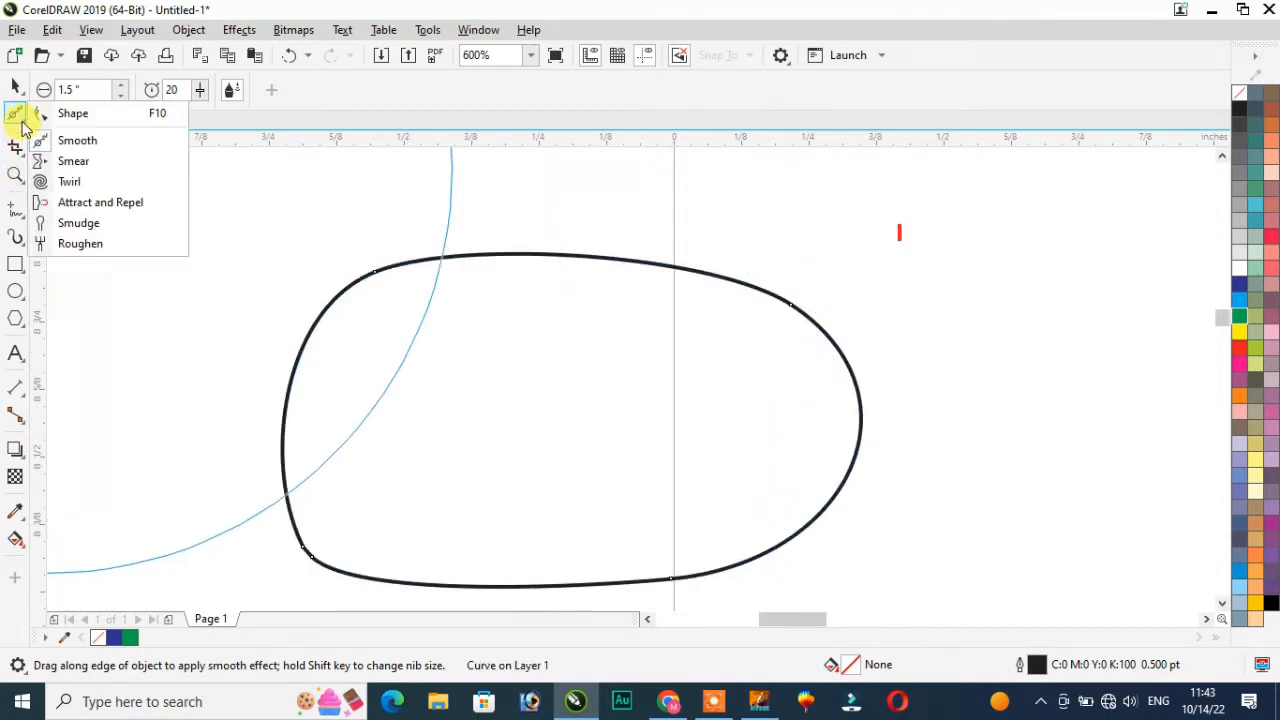
{"action": "left_click", "coordinate": [101, 168]}
{"action": "mouse_move", "coordinate": [366, 291]}
{"action": "left_mouse_down"}
{"action": "mouse_move", "coordinate": [503, 341]}
{"action": "mouse_move", "coordinate": [400, 286]}
{"action": "left_mouse_up"}
{"action": "left_click_drag", "start_coordinate": [526, 306], "coordinate": [471, 355]}
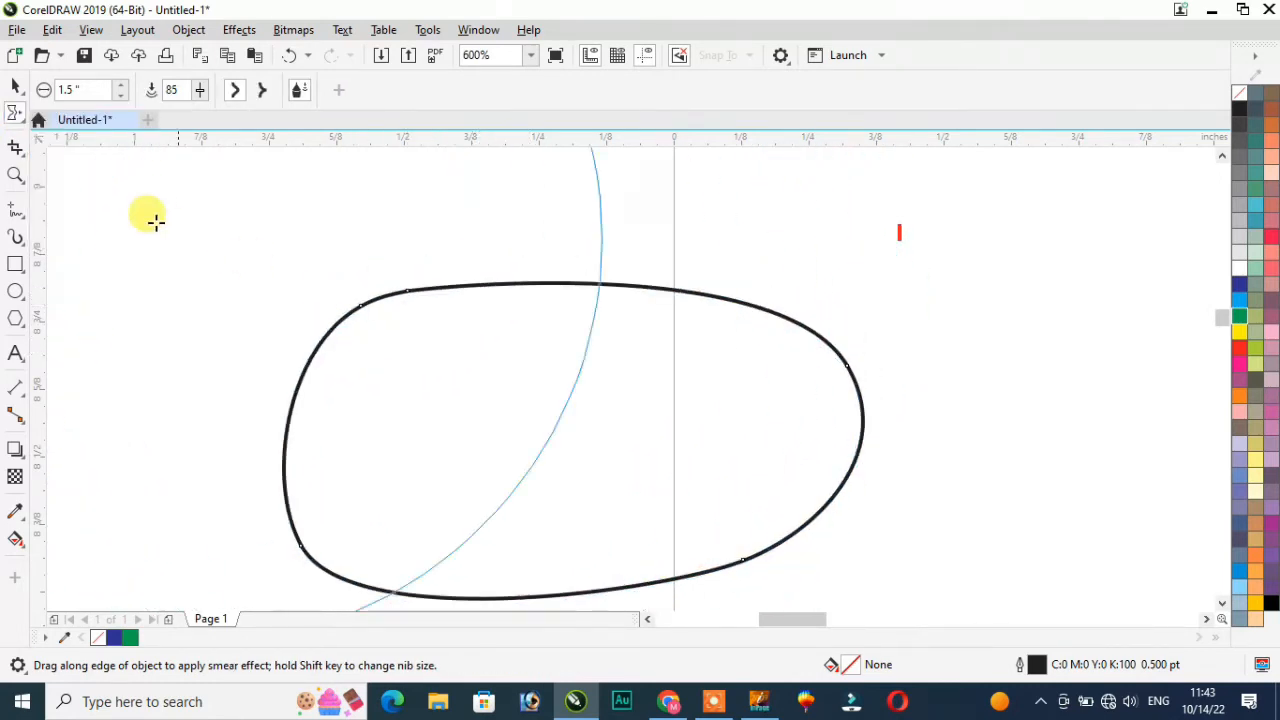
{"action": "left_click", "coordinate": [25, 122]}
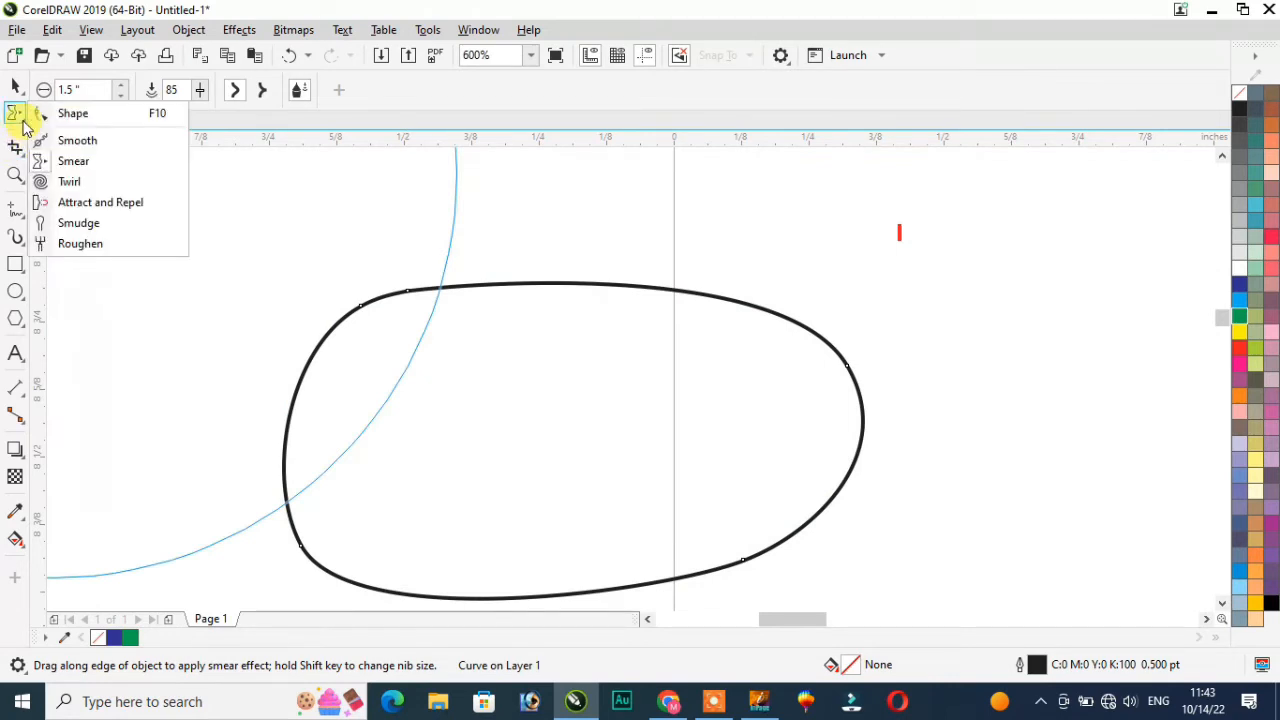
Step: Twirl the curve into a swirl, undo the last twirl, and colour its fill and outline blue
{"action": "left_click", "coordinate": [116, 179]}
{"action": "mouse_move", "coordinate": [584, 406]}
{"action": "left_mouse_down"}
{"action": "mouse_move", "coordinate": [434, 280]}
{"action": "mouse_move", "coordinate": [443, 291]}
{"action": "mouse_move", "coordinate": [426, 346]}
{"action": "mouse_move", "coordinate": [423, 254]}
{"action": "mouse_move", "coordinate": [507, 346]}
{"action": "mouse_move", "coordinate": [403, 234]}
{"action": "mouse_move", "coordinate": [290, 289]}
{"action": "left_mouse_up"}
{"action": "scroll", "coordinate": [453, 313], "scroll_direction": "down", "scroll_amount": 5}
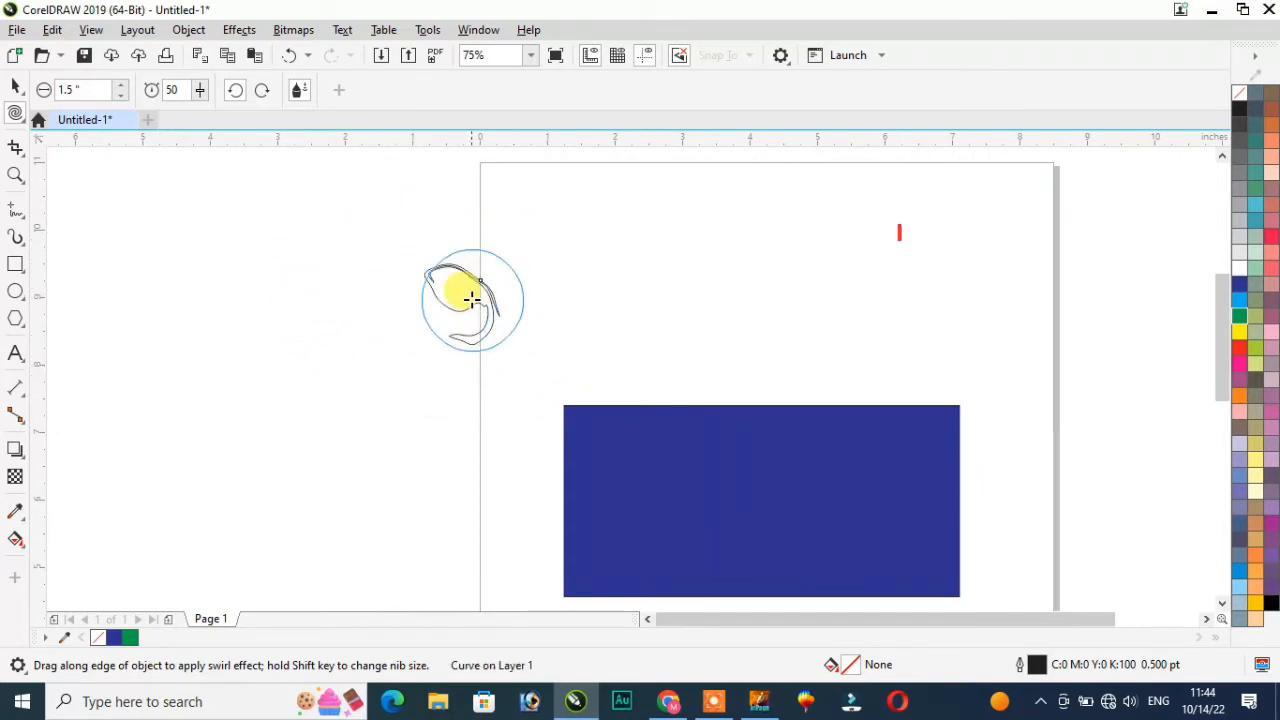
{"action": "scroll", "coordinate": [471, 300], "scroll_direction": "up", "scroll_amount": 3}
{"action": "mouse_move", "coordinate": [420, 266]}
{"action": "left_mouse_down"}
{"action": "mouse_move", "coordinate": [574, 266]}
{"action": "mouse_move", "coordinate": [450, 296]}
{"action": "mouse_move", "coordinate": [457, 374]}
{"action": "mouse_move", "coordinate": [471, 386]}
{"action": "mouse_move", "coordinate": [549, 366]}
{"action": "mouse_move", "coordinate": [590, 335]}
{"action": "mouse_move", "coordinate": [449, 286]}
{"action": "mouse_move", "coordinate": [457, 234]}
{"action": "mouse_move", "coordinate": [566, 291]}
{"action": "mouse_move", "coordinate": [612, 378]}
{"action": "mouse_move", "coordinate": [571, 400]}
{"action": "mouse_move", "coordinate": [468, 318]}
{"action": "mouse_move", "coordinate": [481, 323]}
{"action": "left_mouse_up"}
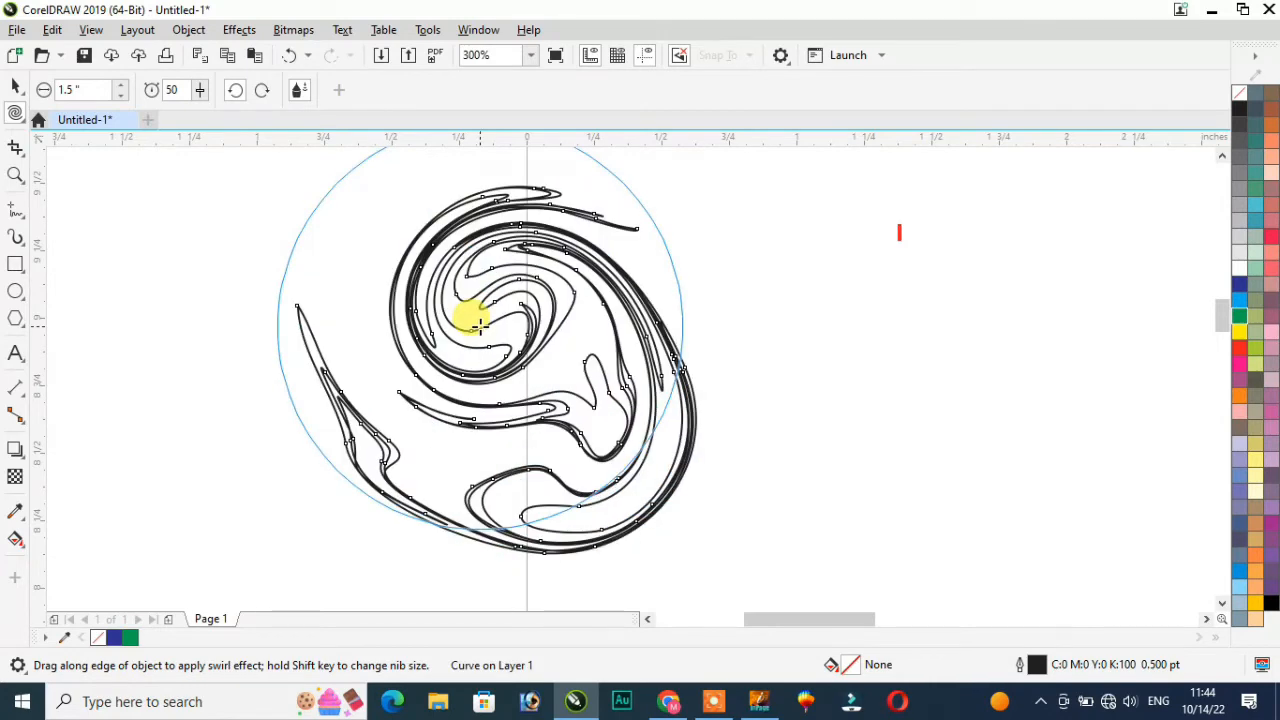
{"action": "key", "text": "ctrl+z"}
{"action": "key", "text": "ctrl+z"}
{"action": "key", "text": "ctrl+z"}
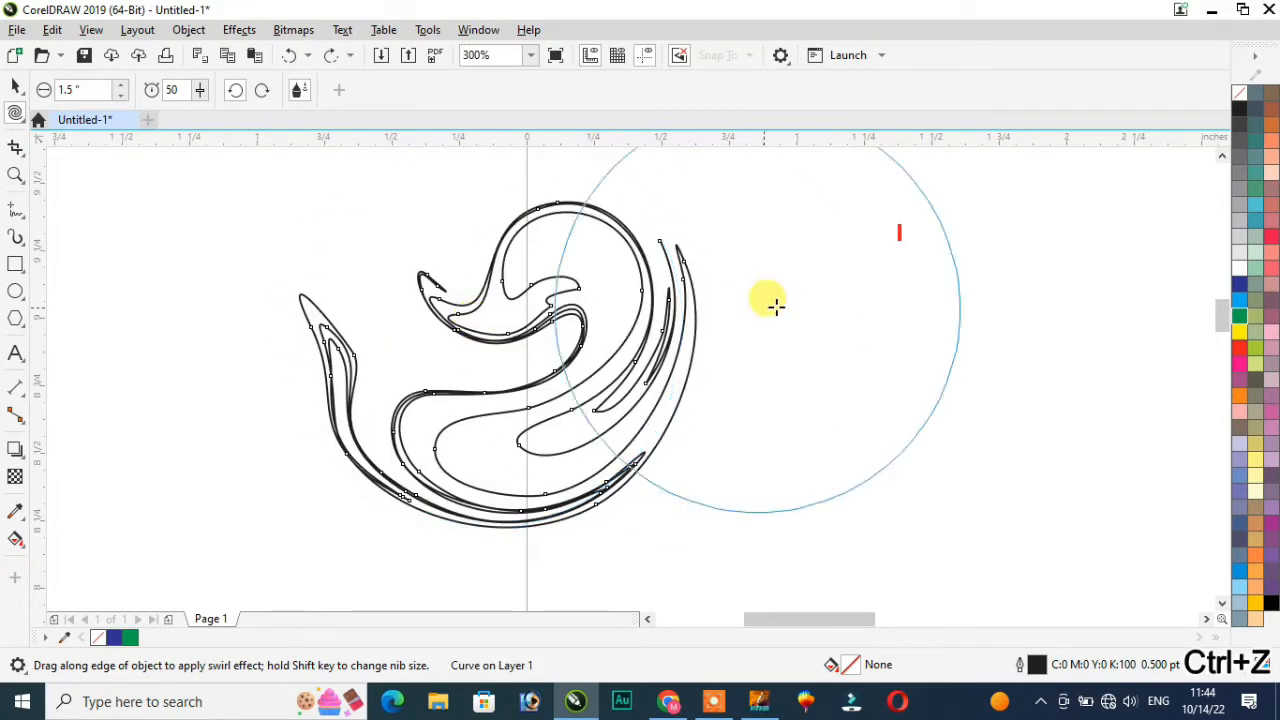
{"action": "left_click", "coordinate": [1241, 303]}
{"action": "right_click", "coordinate": [1241, 303]}
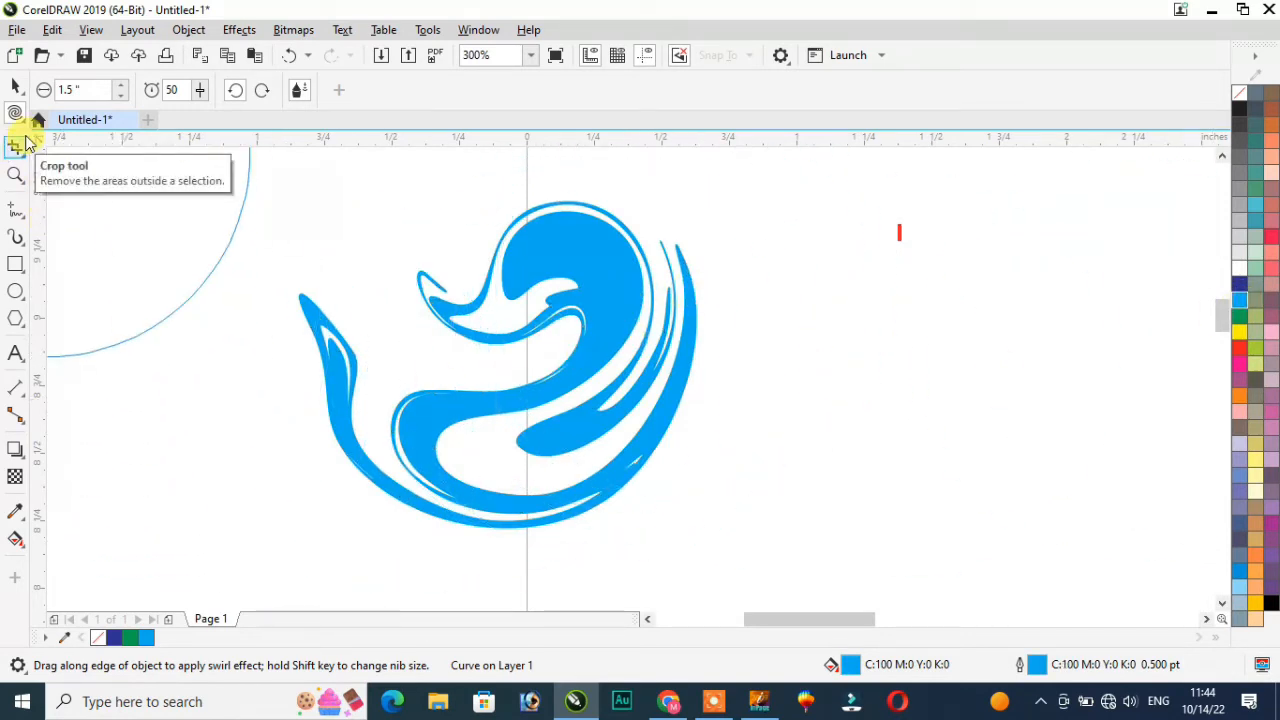
Step: Select all objects on the page and switch to the Shape tool
{"action": "left_click", "coordinate": [17, 114]}
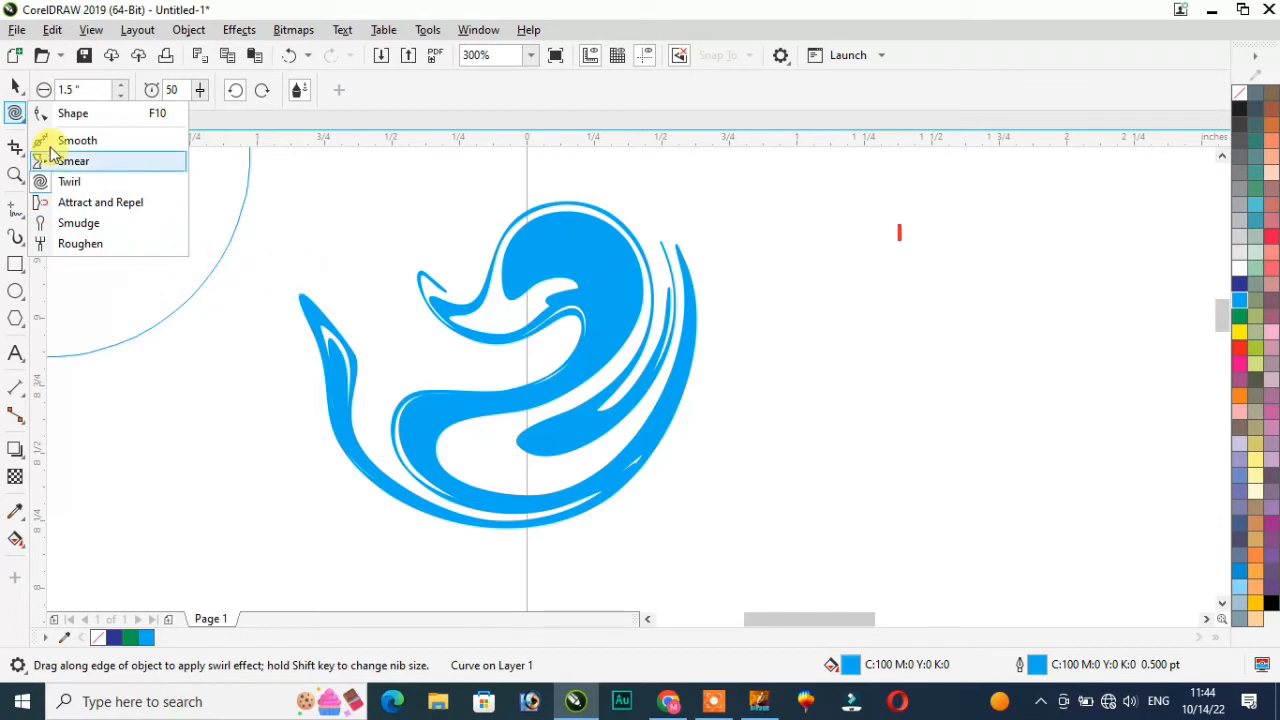
{"action": "left_click", "coordinate": [15, 97]}
{"action": "double_click", "coordinate": [15, 92]}
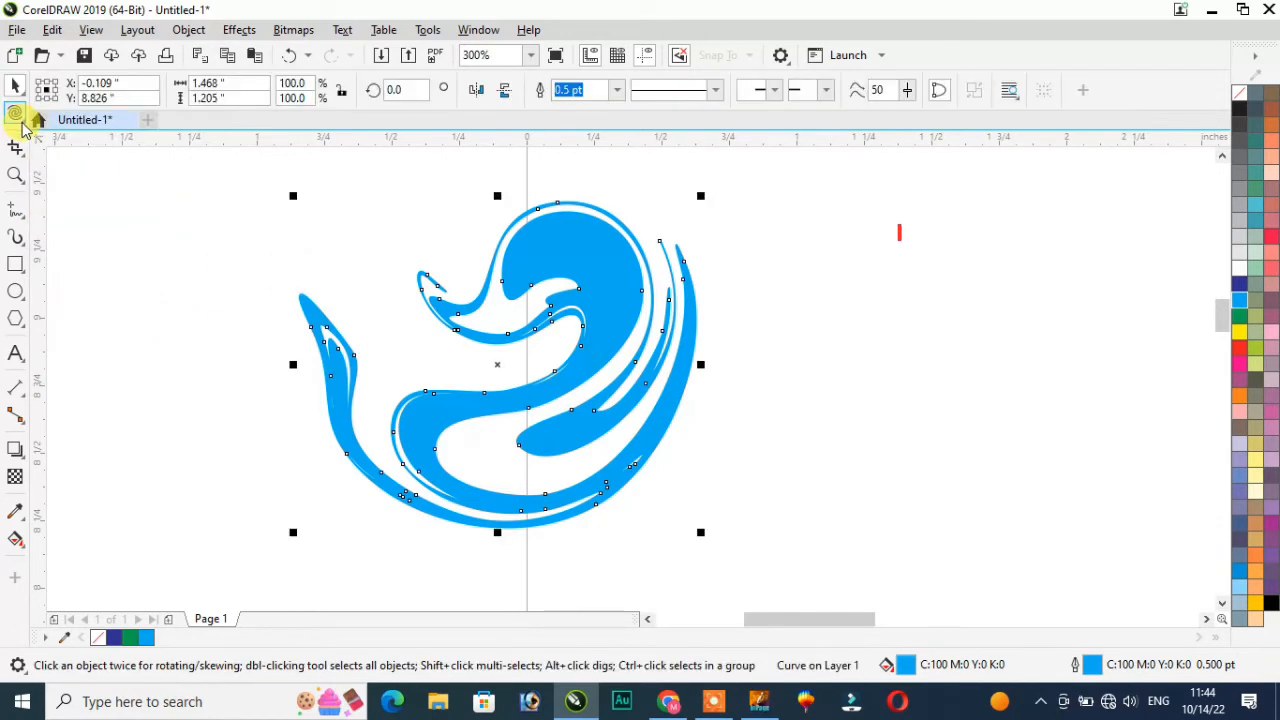
{"action": "left_click", "coordinate": [17, 110]}
{"action": "left_click", "coordinate": [72, 117]}
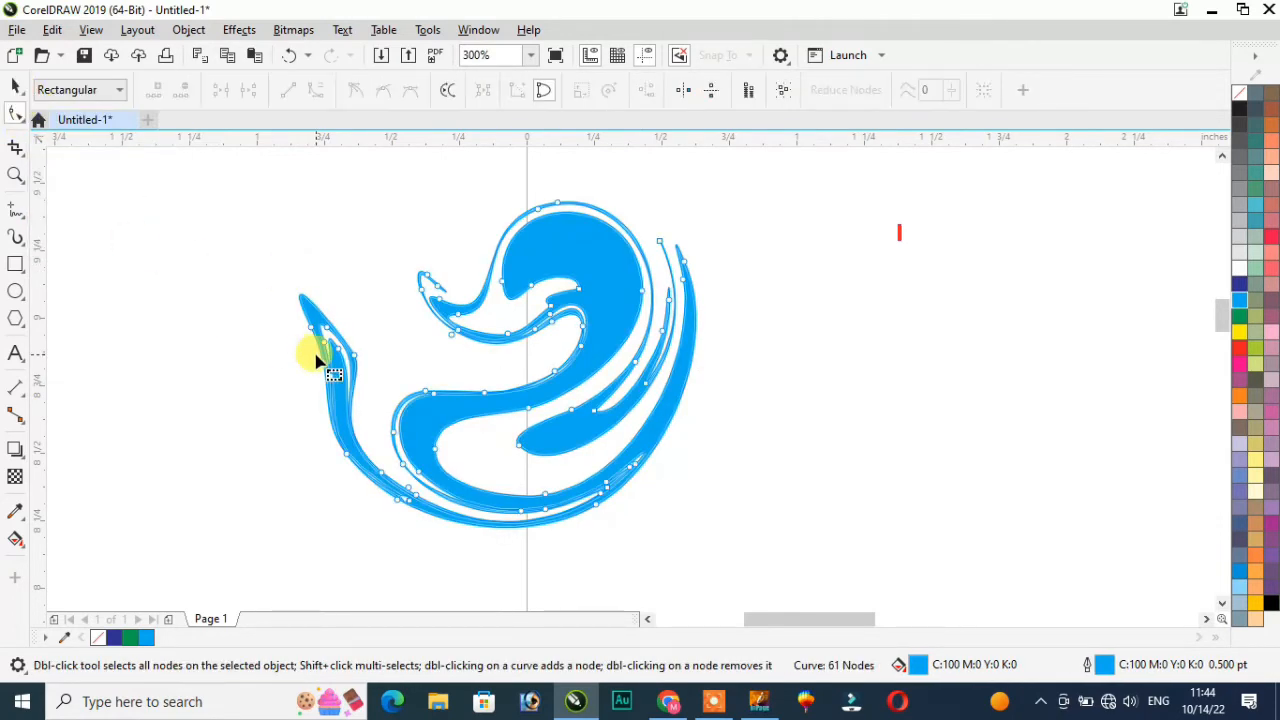
{"action": "scroll", "coordinate": [460, 378], "scroll_direction": "down", "scroll_amount": 2}
Step: Draw a rectangle left of the blue swirl and fill it green
{"action": "left_click", "coordinate": [15, 264]}
{"action": "mouse_move", "coordinate": [207, 253]}
{"action": "left_mouse_down"}
{"action": "mouse_move", "coordinate": [330, 388]}
{"action": "mouse_move", "coordinate": [356, 395]}
{"action": "left_mouse_up"}
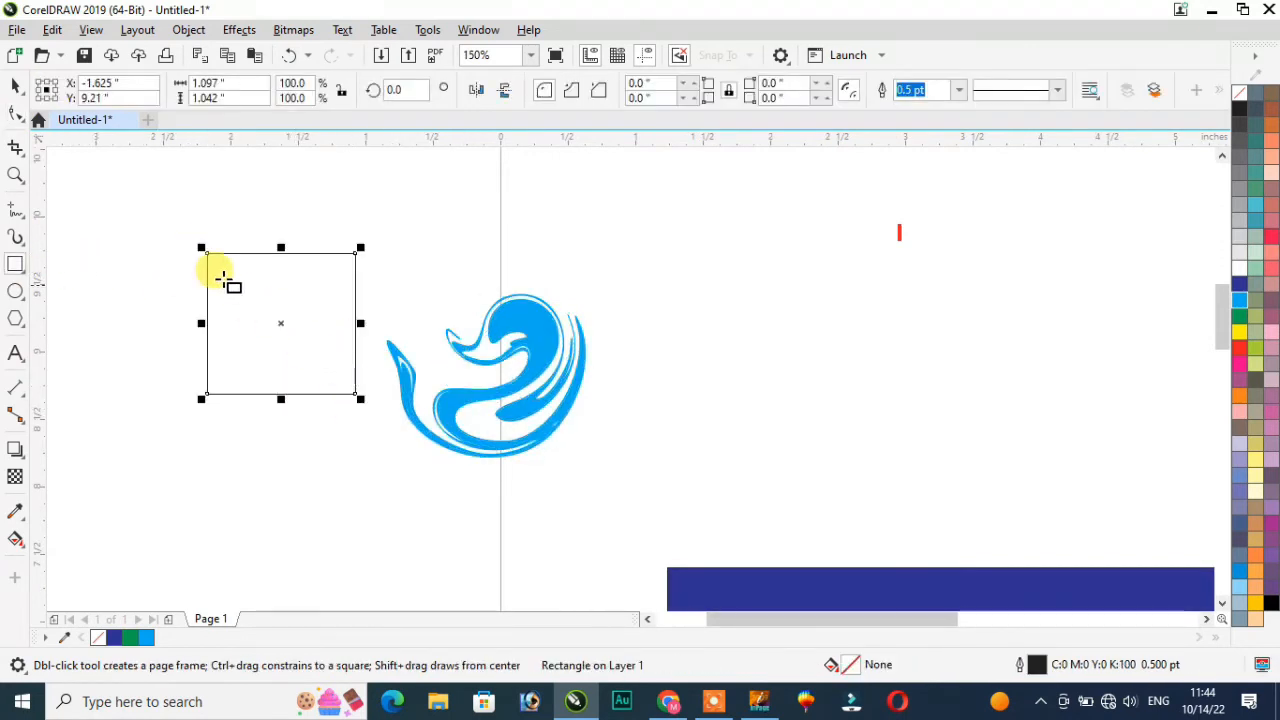
{"action": "left_click", "coordinate": [1240, 316]}
{"action": "scroll", "coordinate": [145, 245], "scroll_direction": "up", "scroll_amount": 2}
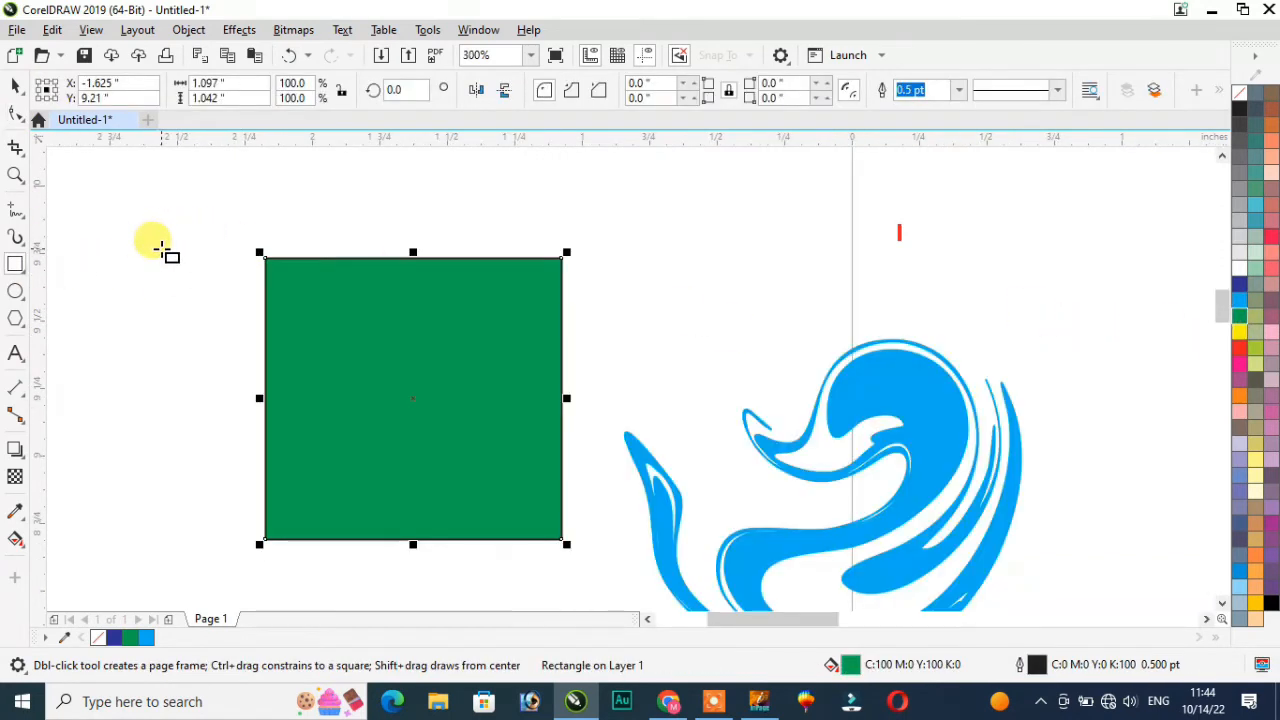
Step: Crop the green rectangle down to 0.444" × 0.302", undoing the crop that removed it
{"action": "left_click", "coordinate": [18, 150]}
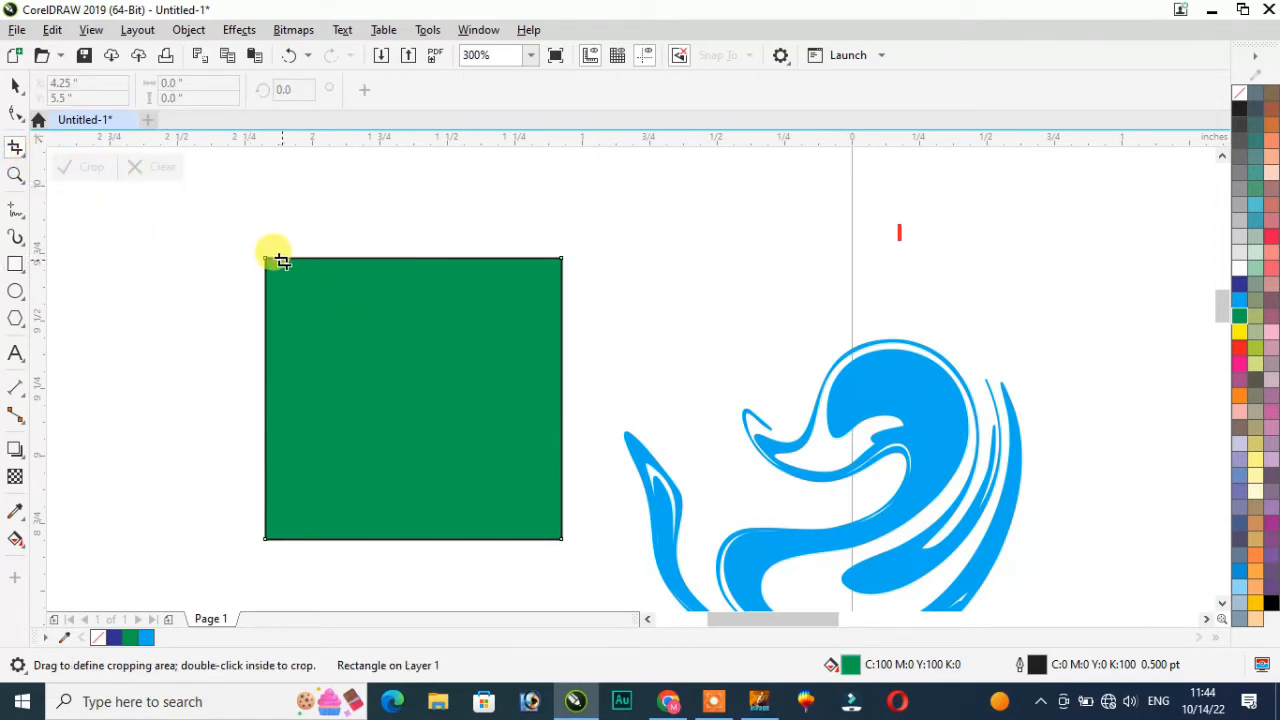
{"action": "left_click_drag", "start_coordinate": [249, 242], "coordinate": [509, 411]}
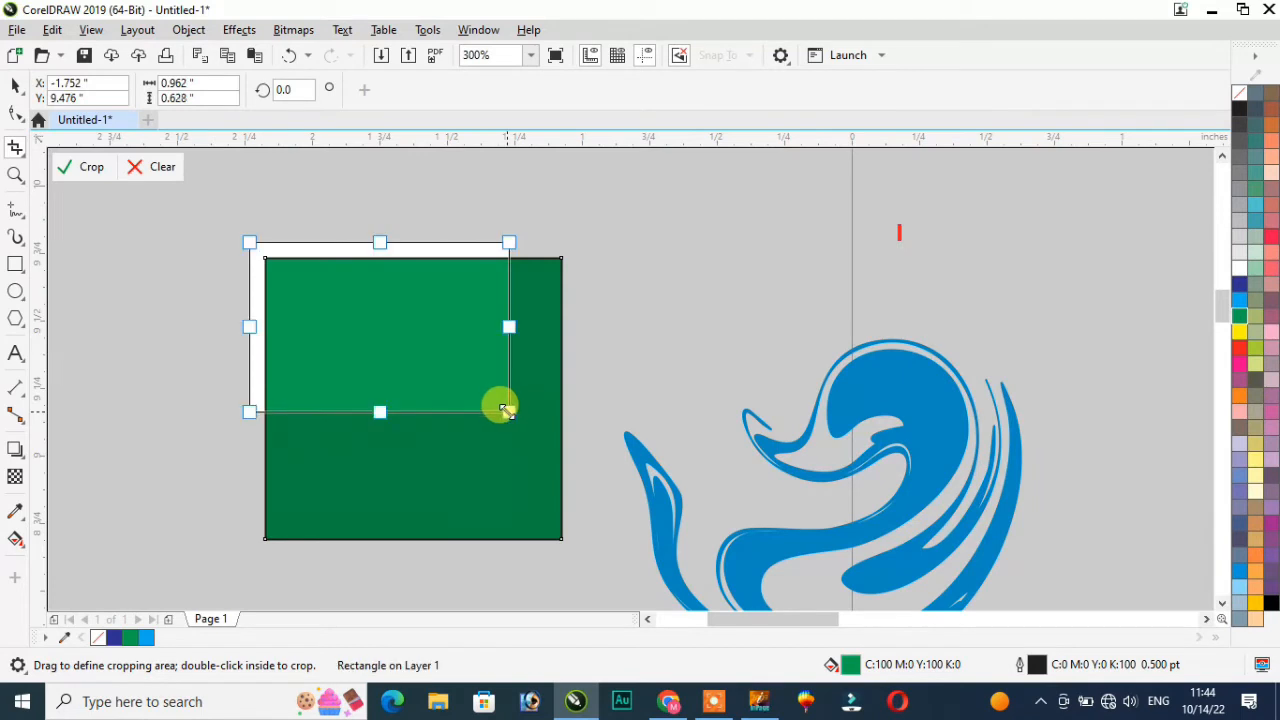
{"action": "left_click", "coordinate": [92, 167]}
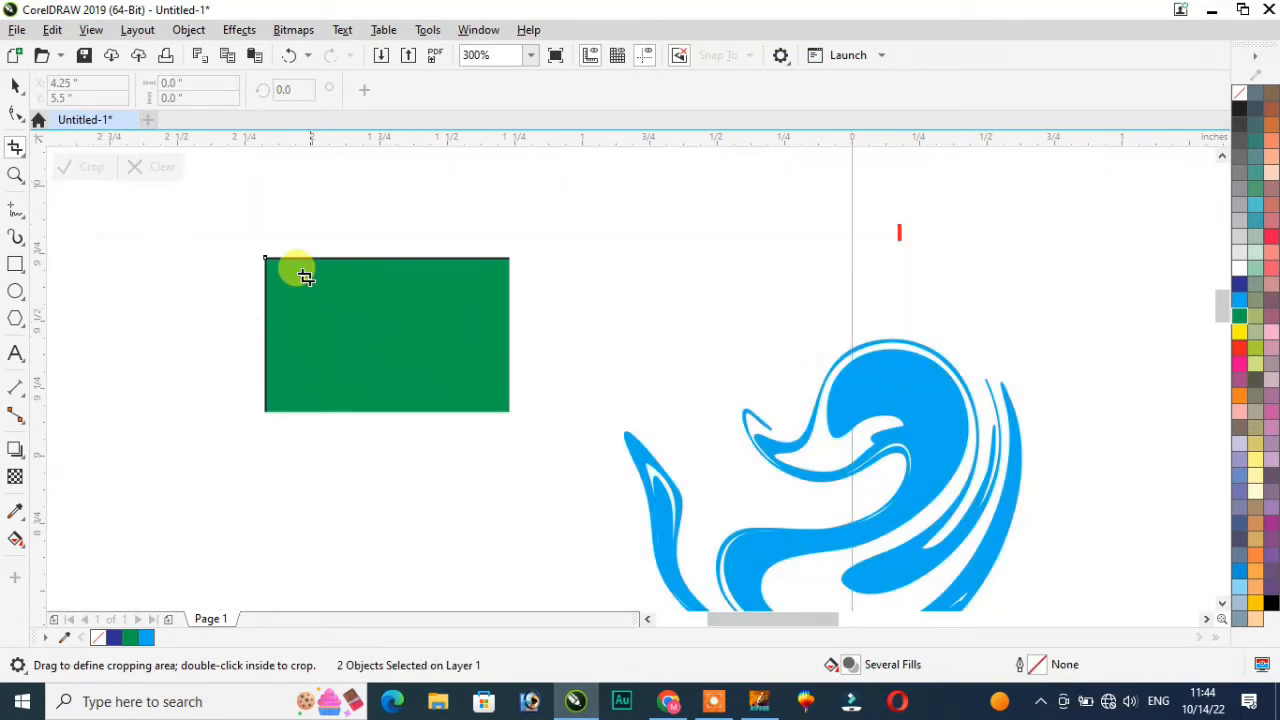
{"action": "left_click_drag", "start_coordinate": [332, 292], "coordinate": [451, 371]}
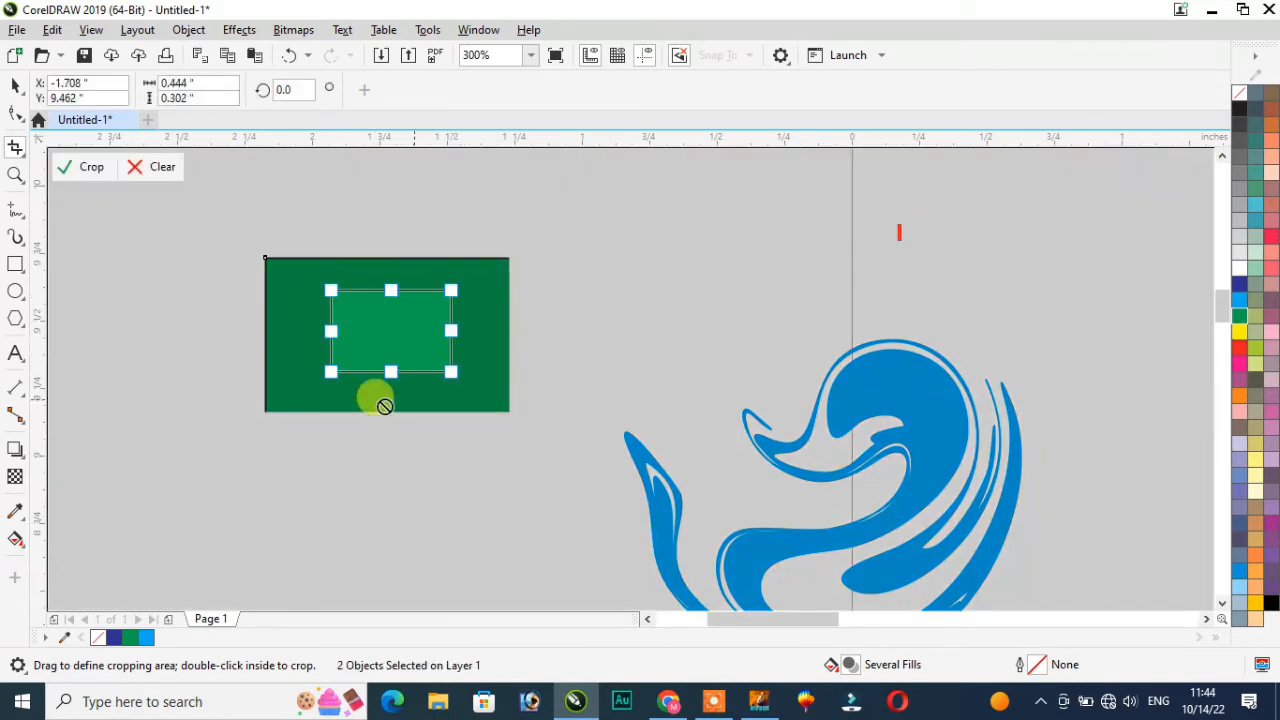
{"action": "left_click", "coordinate": [91, 170]}
{"action": "left_click_drag", "start_coordinate": [870, 372], "coordinate": [950, 430]}
{"action": "left_click", "coordinate": [95, 170]}
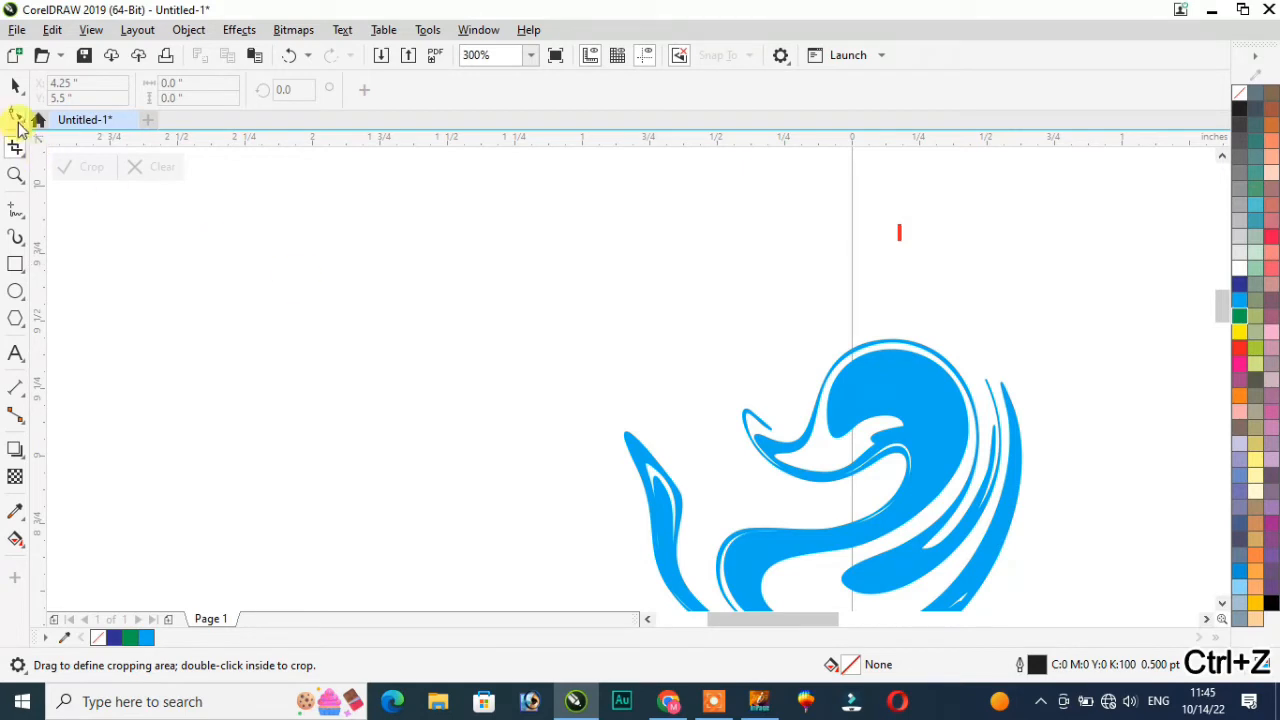
{"action": "left_click", "coordinate": [15, 88]}
{"action": "key", "text": "ctrl+z"}
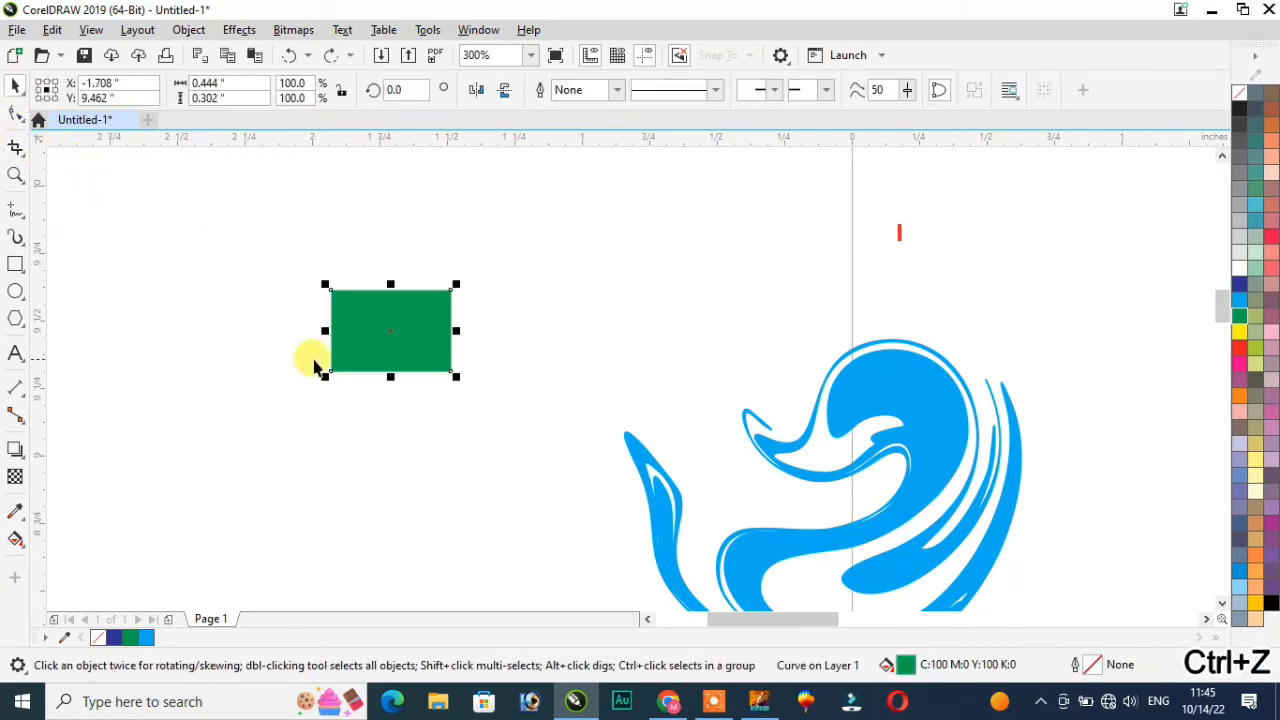
{"action": "left_click", "coordinate": [386, 328]}
{"action": "scroll", "coordinate": [386, 328], "scroll_direction": "up", "scroll_amount": 2}
{"action": "scroll", "coordinate": [300, 288], "scroll_direction": "down", "scroll_amount": 1}
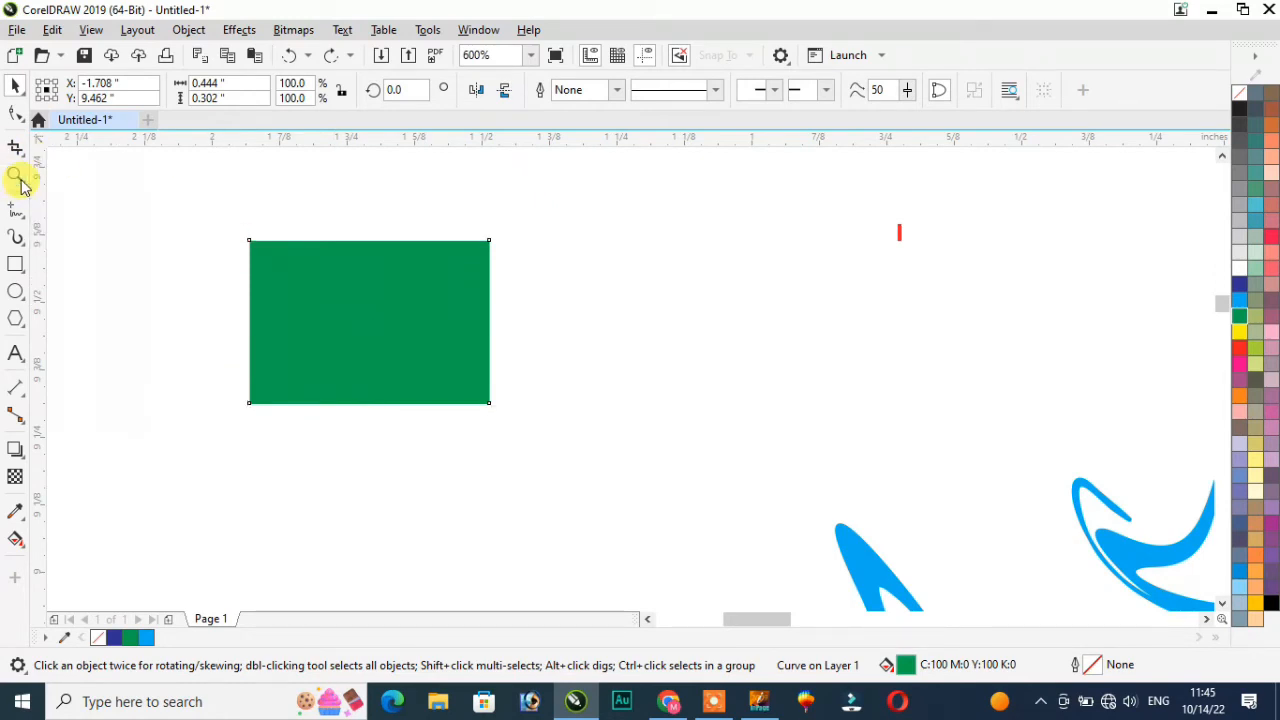
{"action": "left_click", "coordinate": [15, 176]}
{"action": "left_click", "coordinate": [342, 313]}
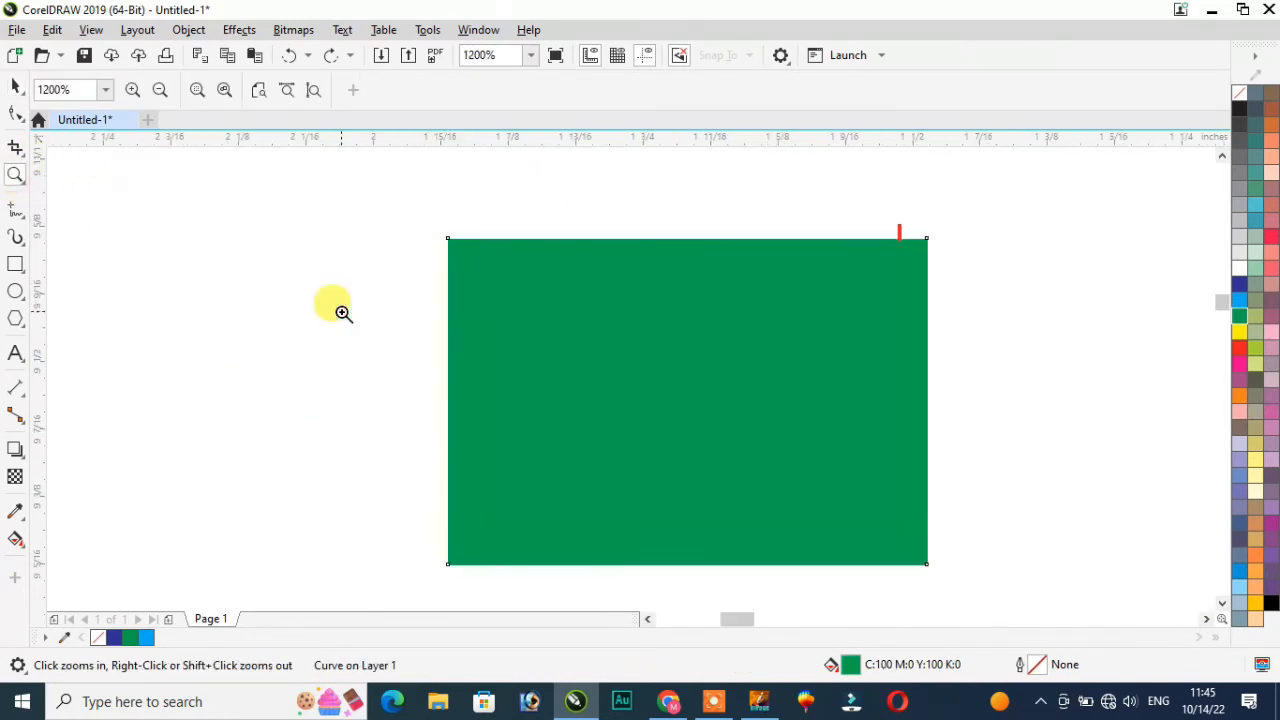
{"action": "left_click", "coordinate": [840, 406]}
{"action": "left_click", "coordinate": [497, 356]}
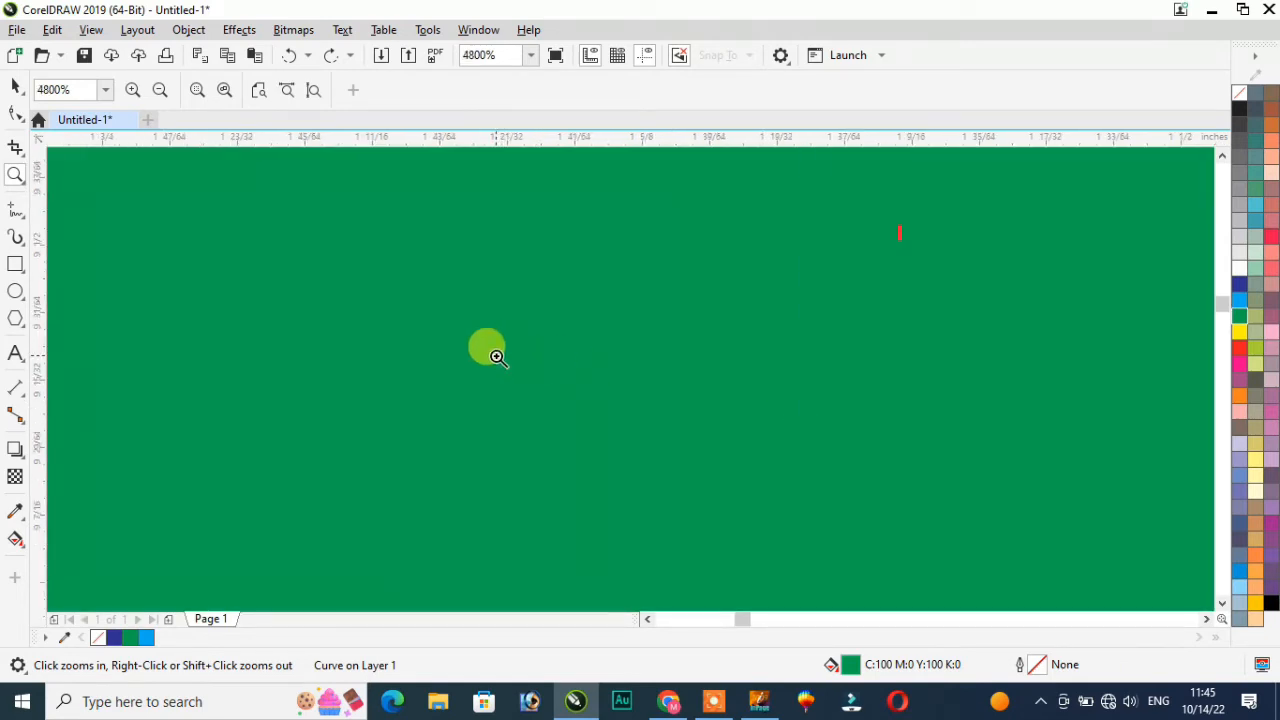
{"action": "left_click", "coordinate": [497, 356], "text": "shift"}
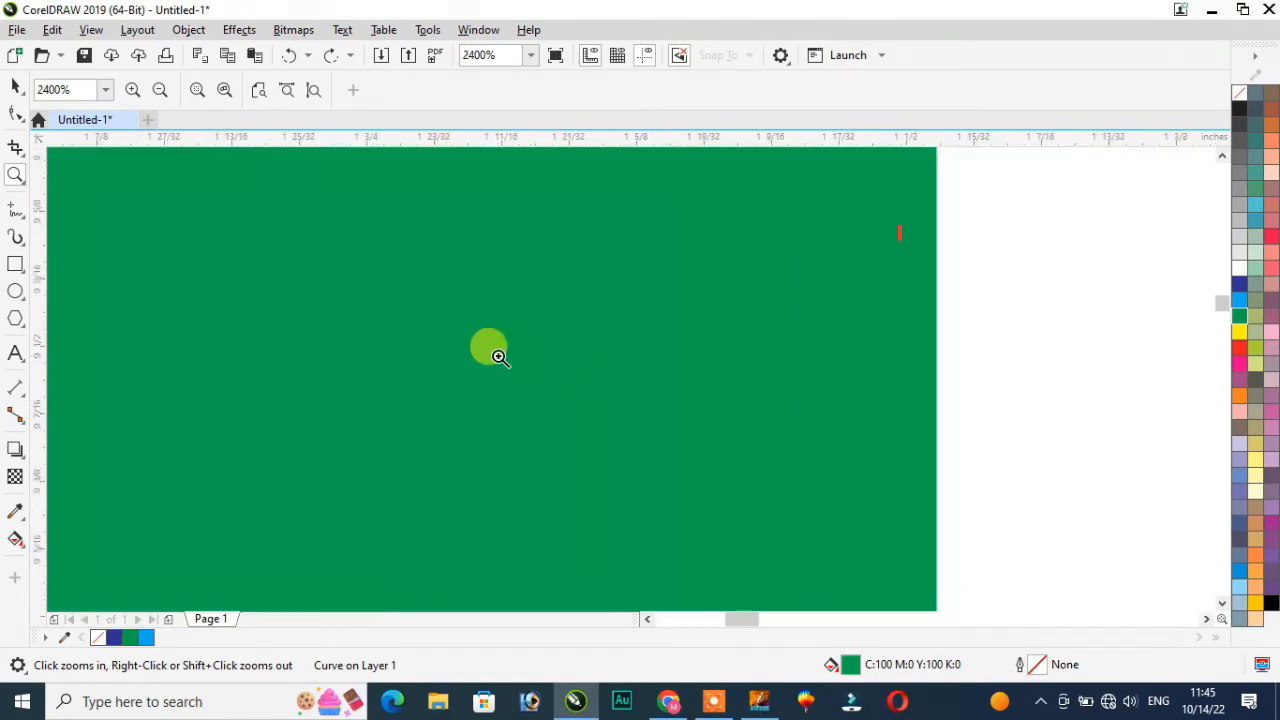
{"action": "left_click", "coordinate": [497, 356], "text": "shift"}
{"action": "left_click", "coordinate": [497, 356], "text": "shift"}
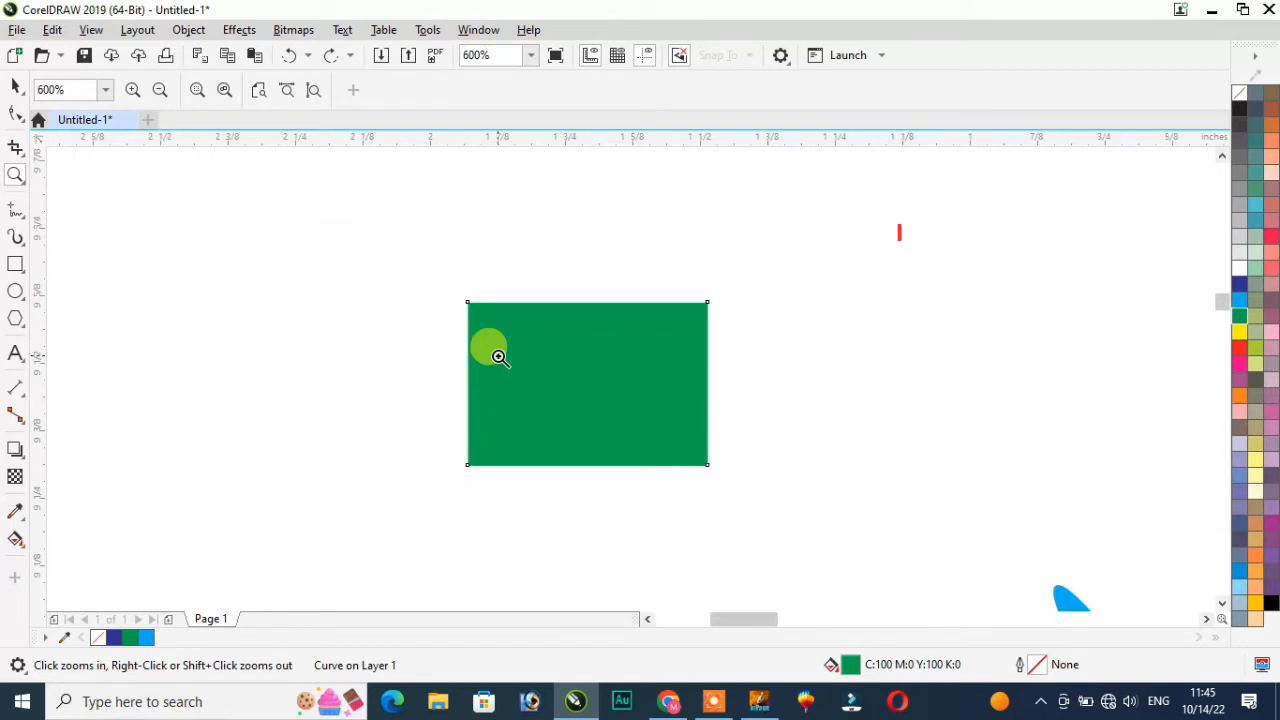
{"action": "left_click", "coordinate": [586, 383]}
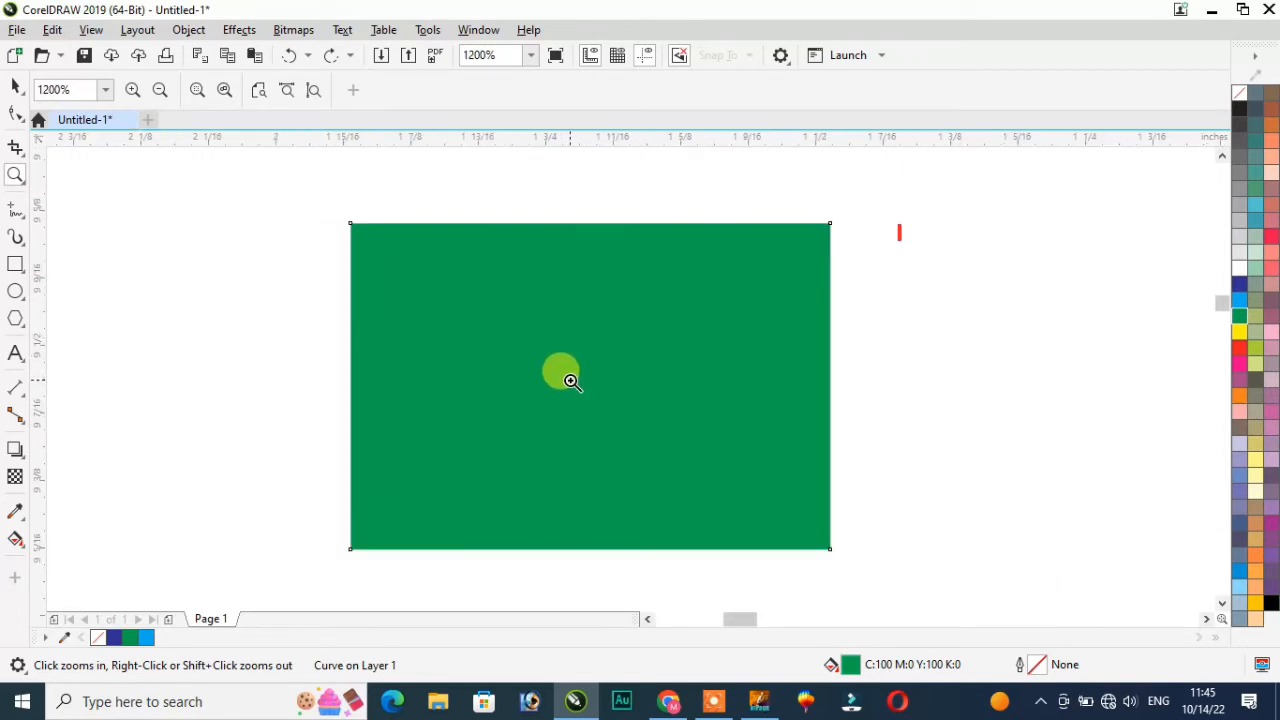
{"action": "mouse_move", "coordinate": [708, 708]}
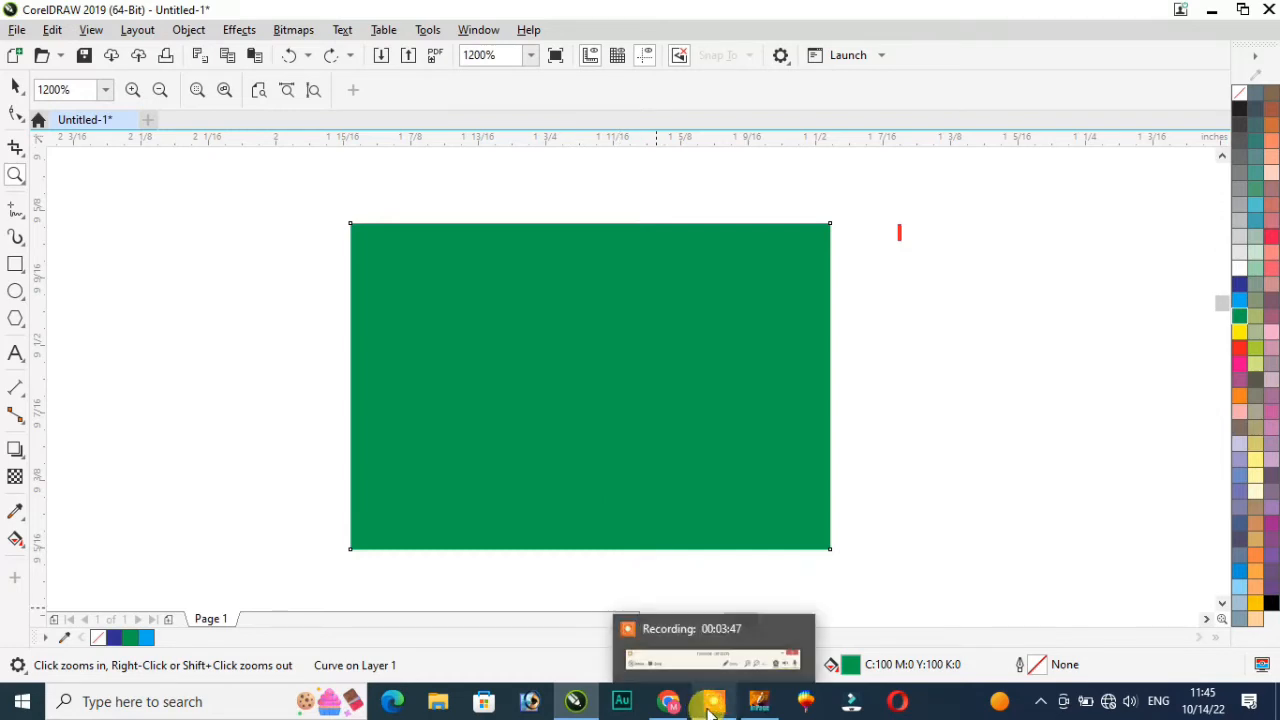
Step: Draw a long looping freehand line and two letter-like scribbles across the green rectangle
{"action": "left_click", "coordinate": [22, 216]}
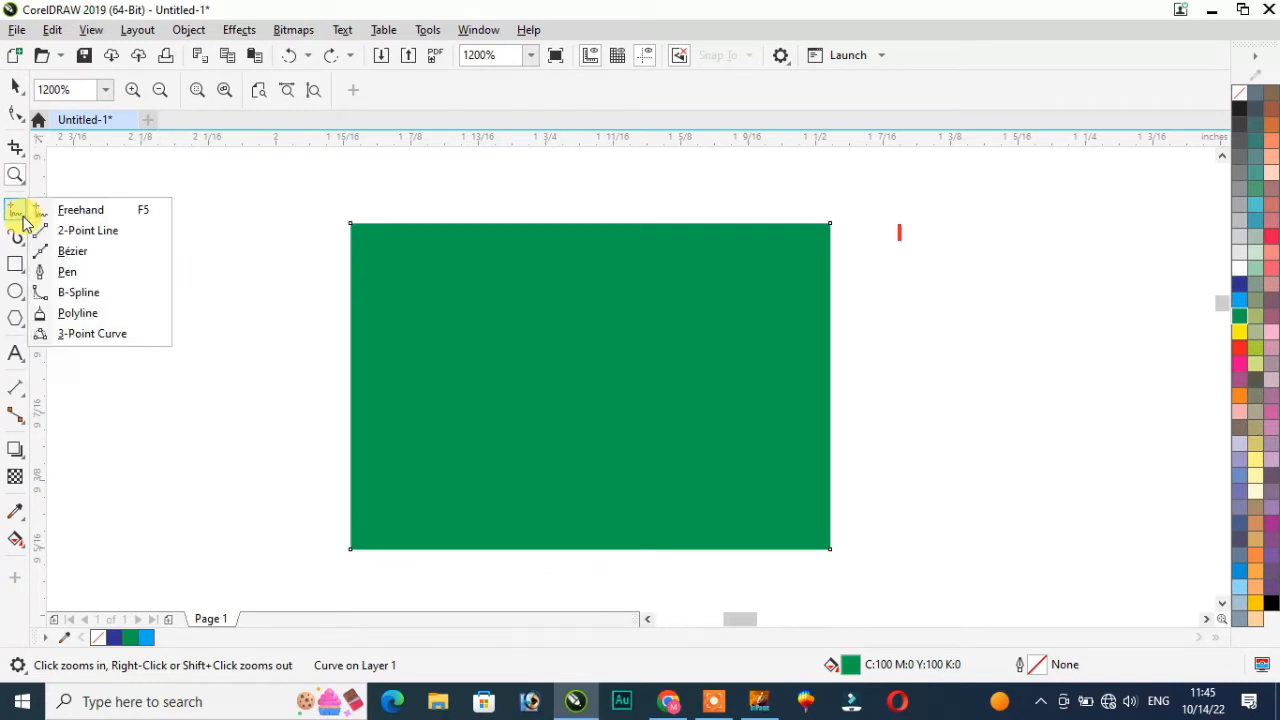
{"action": "left_click", "coordinate": [88, 211]}
{"action": "mouse_move", "coordinate": [193, 256]}
{"action": "left_mouse_down"}
{"action": "mouse_move", "coordinate": [290, 306]}
{"action": "mouse_move", "coordinate": [575, 369]}
{"action": "mouse_move", "coordinate": [648, 330]}
{"action": "mouse_move", "coordinate": [531, 288]}
{"action": "mouse_move", "coordinate": [610, 254]}
{"action": "mouse_move", "coordinate": [717, 288]}
{"action": "mouse_move", "coordinate": [689, 355]}
{"action": "mouse_move", "coordinate": [880, 308]}
{"action": "mouse_move", "coordinate": [999, 341]}
{"action": "mouse_move", "coordinate": [888, 386]}
{"action": "mouse_move", "coordinate": [978, 458]}
{"action": "mouse_move", "coordinate": [886, 452]}
{"action": "left_mouse_up"}
{"action": "mouse_move", "coordinate": [251, 394]}
{"action": "left_mouse_down"}
{"action": "mouse_move", "coordinate": [256, 430]}
{"action": "mouse_move", "coordinate": [455, 462]}
{"action": "left_mouse_up"}
{"action": "mouse_move", "coordinate": [305, 404]}
{"action": "left_mouse_down"}
{"action": "mouse_move", "coordinate": [286, 251]}
{"action": "mouse_move", "coordinate": [333, 345]}
{"action": "left_mouse_up"}
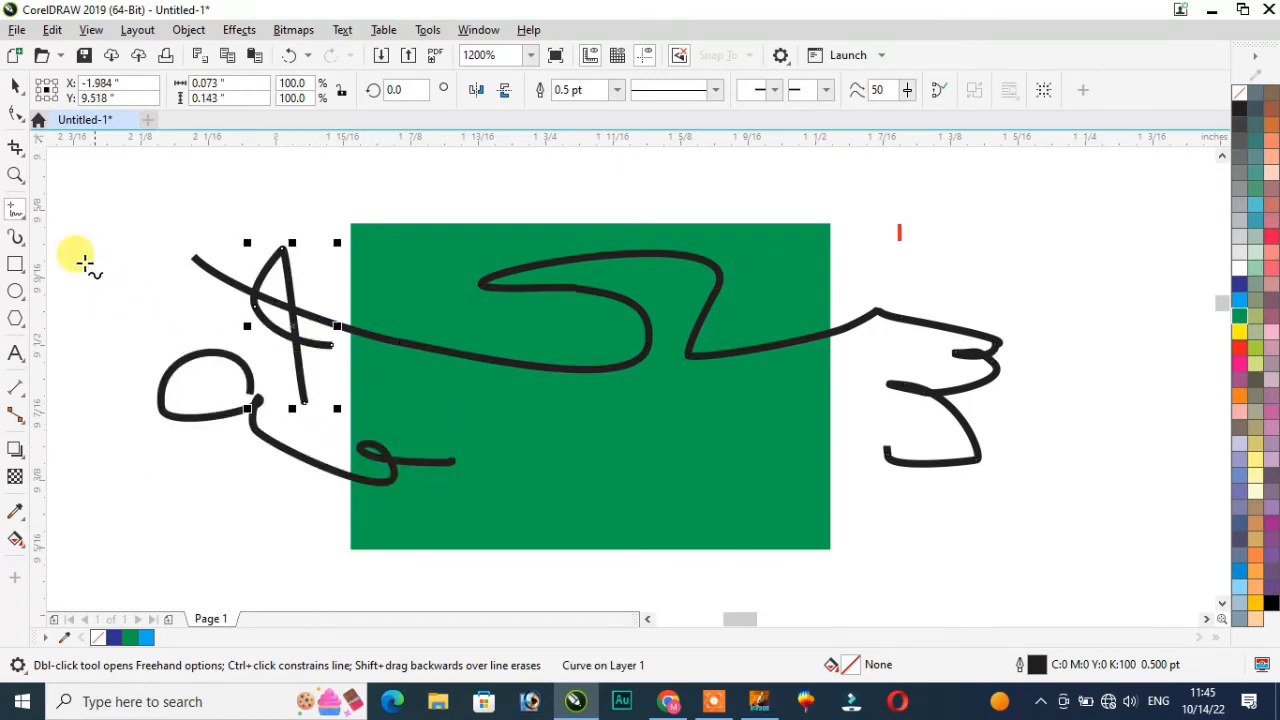
{"action": "left_click", "coordinate": [24, 217]}
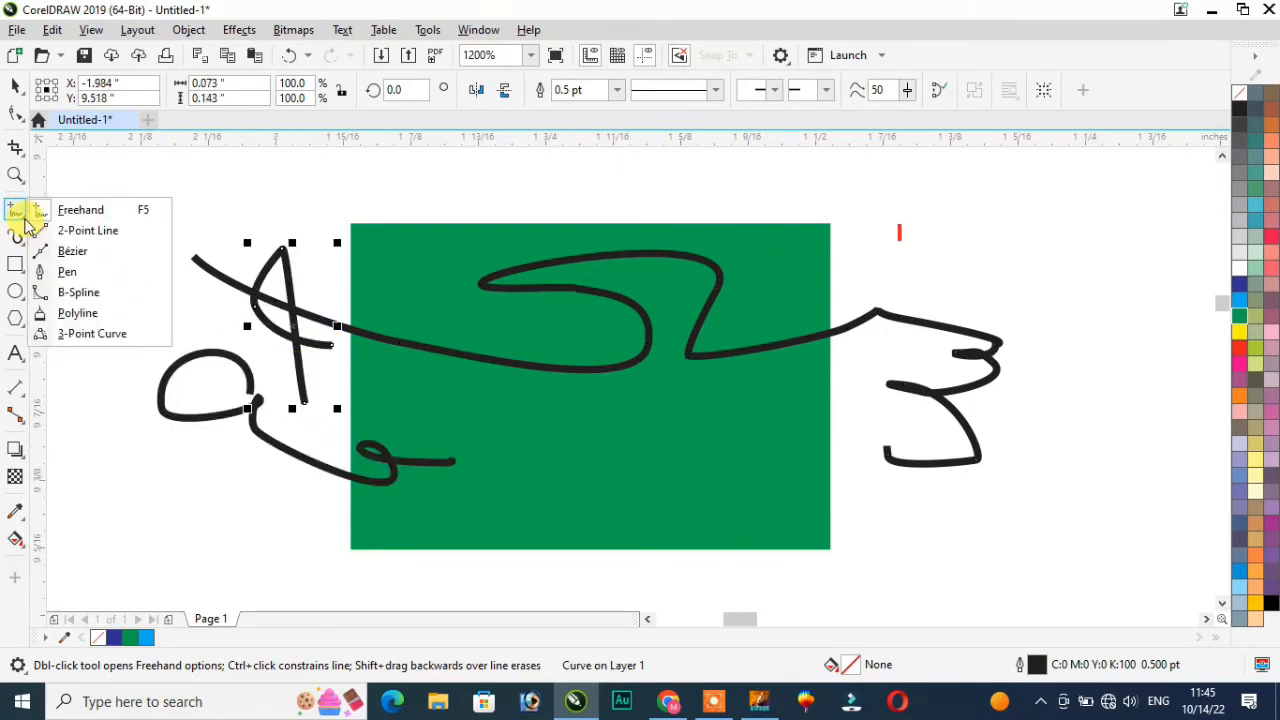
Step: Draw a long straight line above the rectangle and several horizontal lines to its right
{"action": "left_click", "coordinate": [83, 231]}
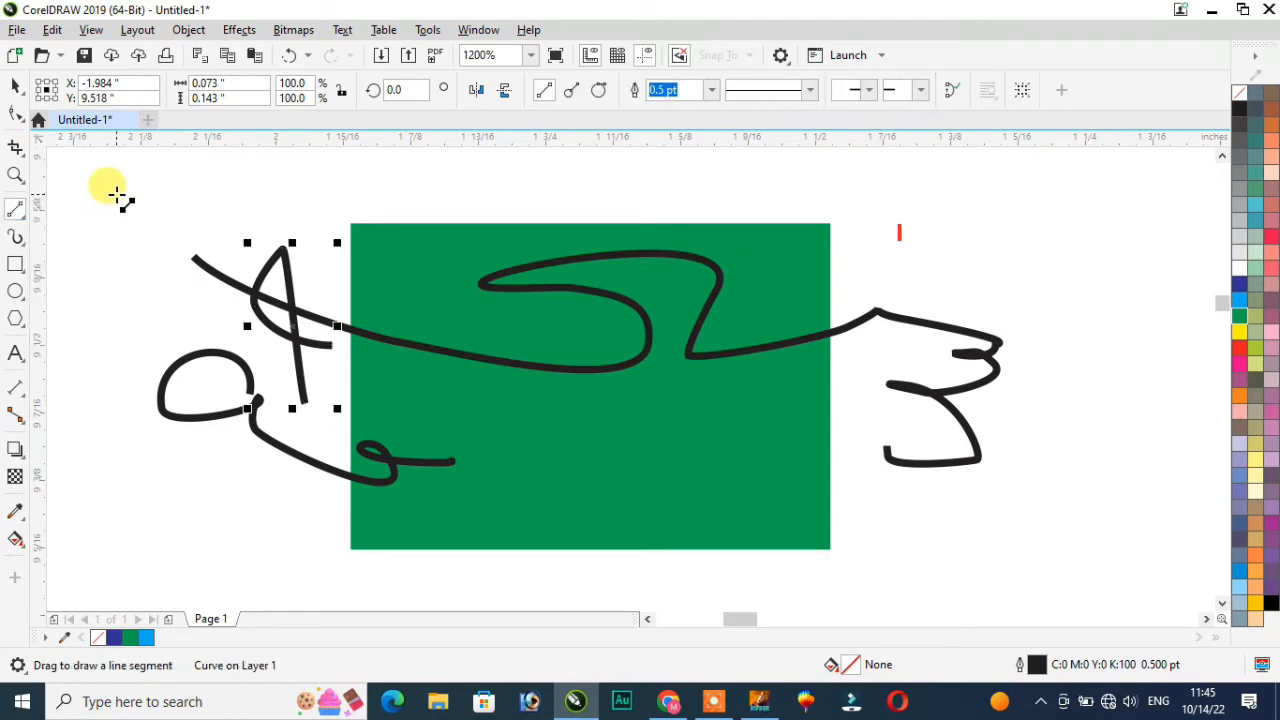
{"action": "mouse_move", "coordinate": [131, 195]}
{"action": "left_mouse_down"}
{"action": "mouse_move", "coordinate": [552, 193]}
{"action": "mouse_move", "coordinate": [1077, 219]}
{"action": "left_mouse_up"}
{"action": "left_click_drag", "start_coordinate": [910, 245], "coordinate": [1069, 299]}
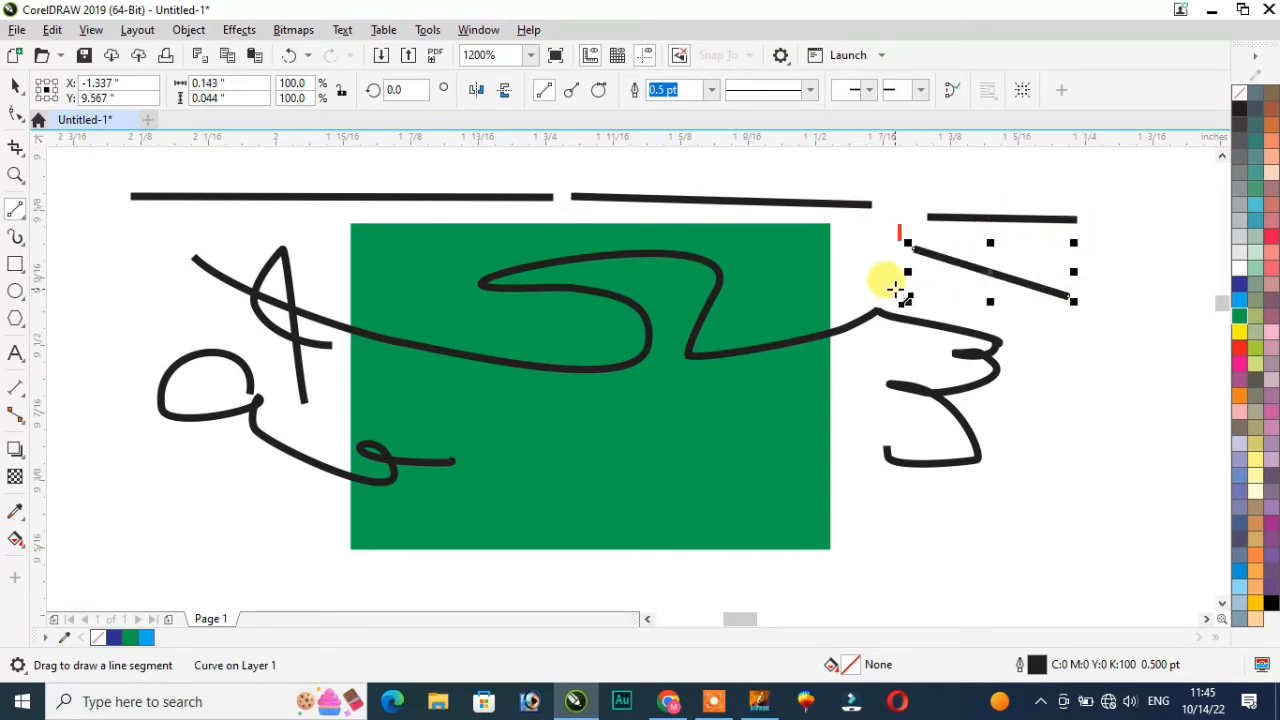
{"action": "left_click_drag", "start_coordinate": [893, 286], "coordinate": [1150, 285]}
{"action": "left_click_drag", "start_coordinate": [1045, 372], "coordinate": [1192, 369]}
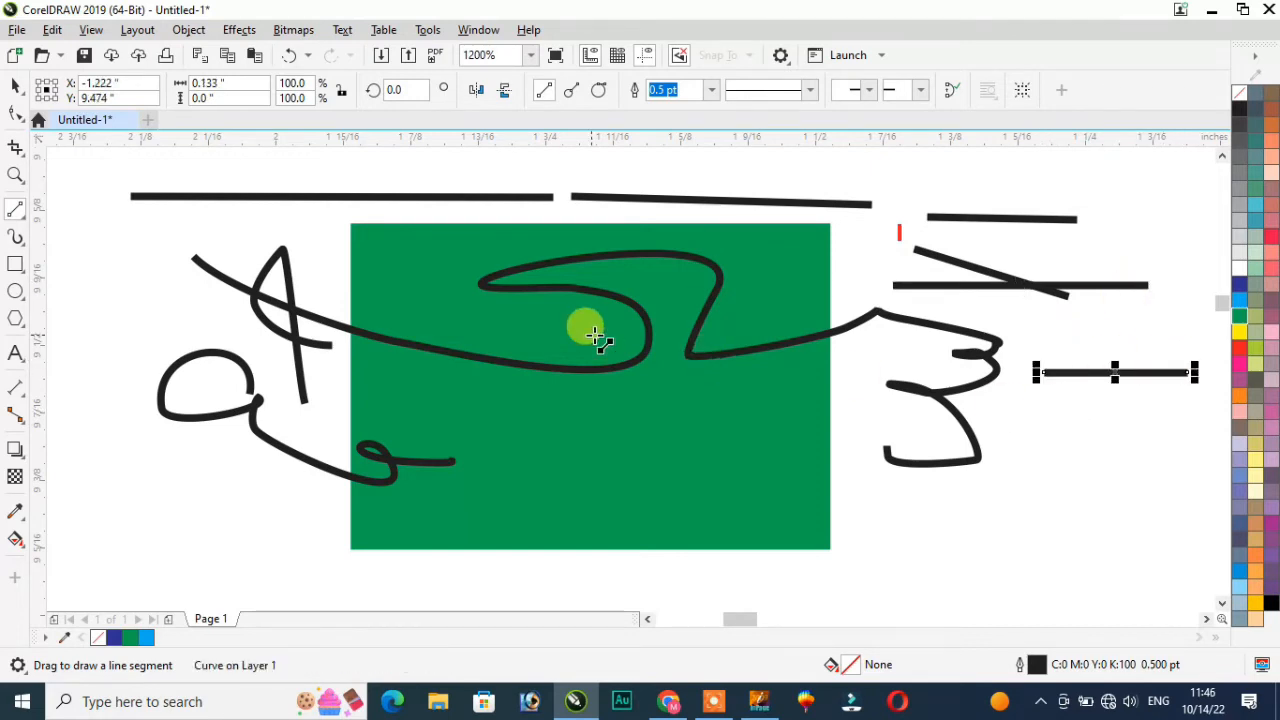
{"action": "scroll", "coordinate": [597, 336], "scroll_direction": "down", "scroll_amount": 2}
{"action": "scroll", "coordinate": [443, 295], "scroll_direction": "up", "scroll_amount": 2}
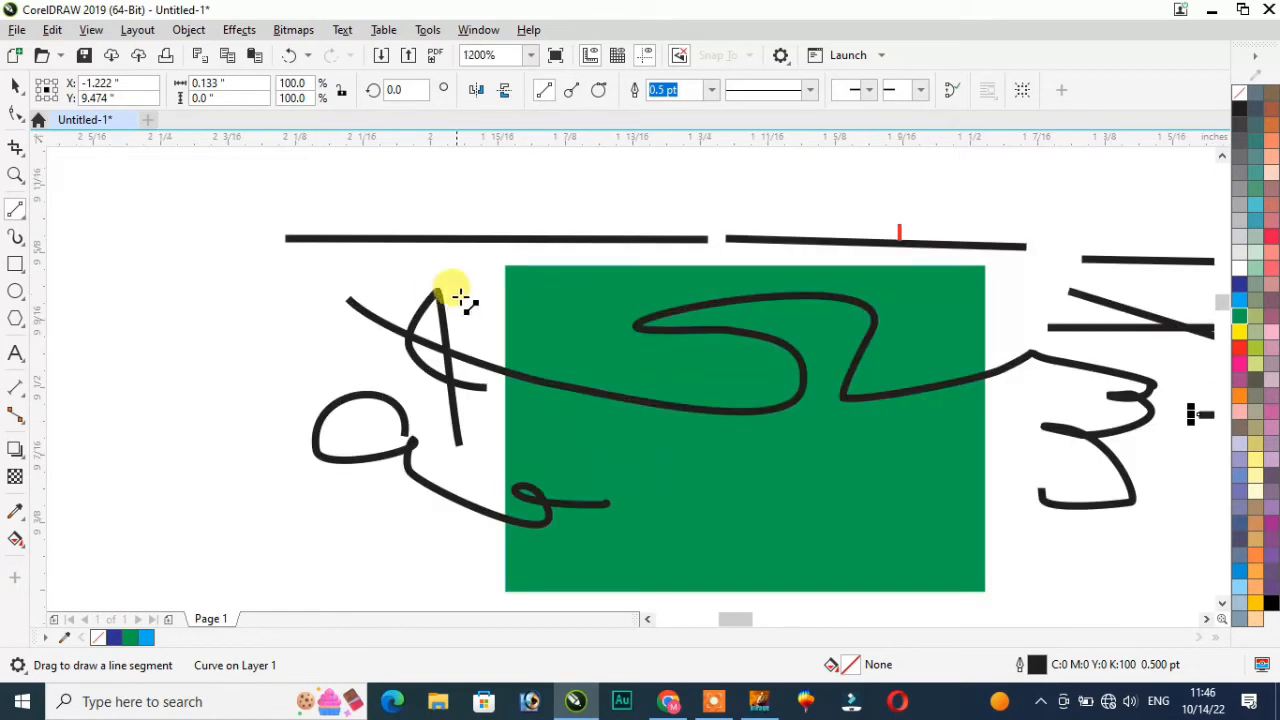
Step: Draw an angled and a horizontal trial line, then undo both
{"action": "mouse_move", "coordinate": [147, 134]}
{"action": "left_mouse_down"}
{"action": "mouse_move", "coordinate": [149, 241]}
{"action": "mouse_move", "coordinate": [340, 266]}
{"action": "mouse_move", "coordinate": [350, 251]}
{"action": "left_mouse_up"}
{"action": "left_click_drag", "start_coordinate": [182, 292], "coordinate": [433, 292]}
{"action": "key", "text": "ctrl+z"}
{"action": "key", "text": "ctrl+z"}
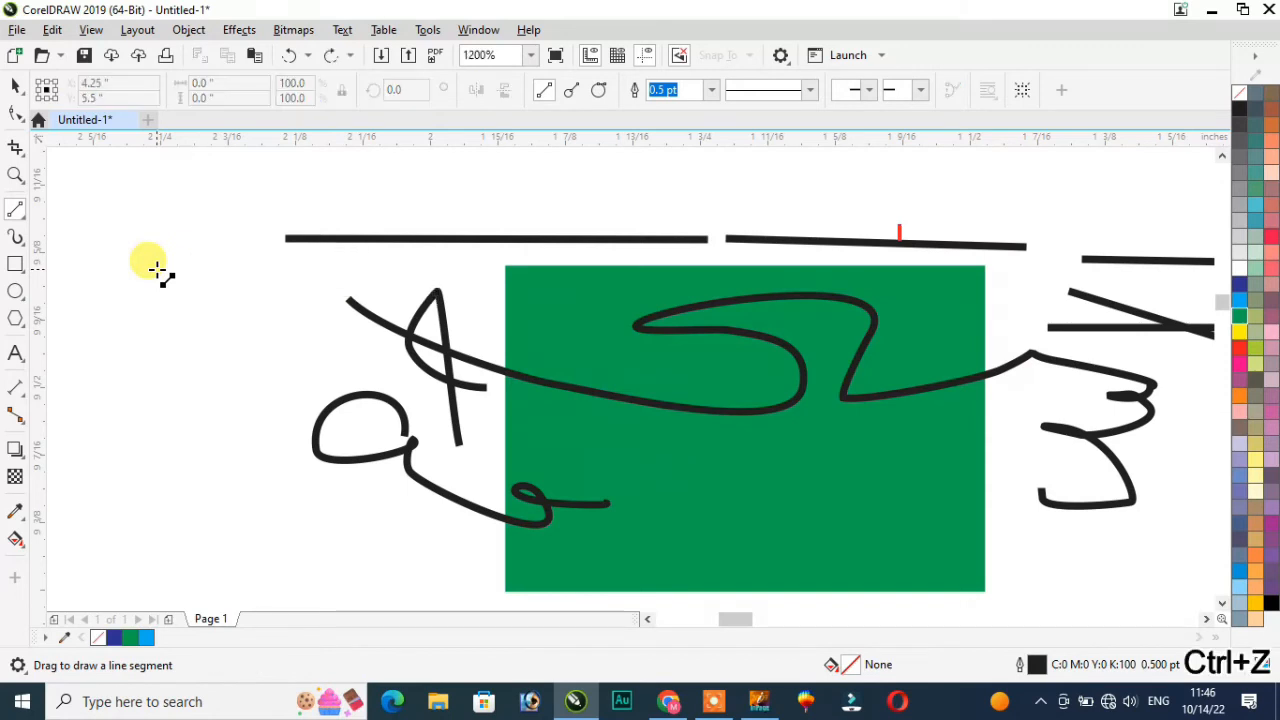
{"action": "key", "text": "ctrl+z"}
{"action": "key", "text": "ctrl+z"}
{"action": "key", "text": "ctrl+z"}
{"action": "key", "text": "ctrl+z"}
{"action": "key", "text": "ctrl+z"}
{"action": "key", "text": "ctrl+z"}
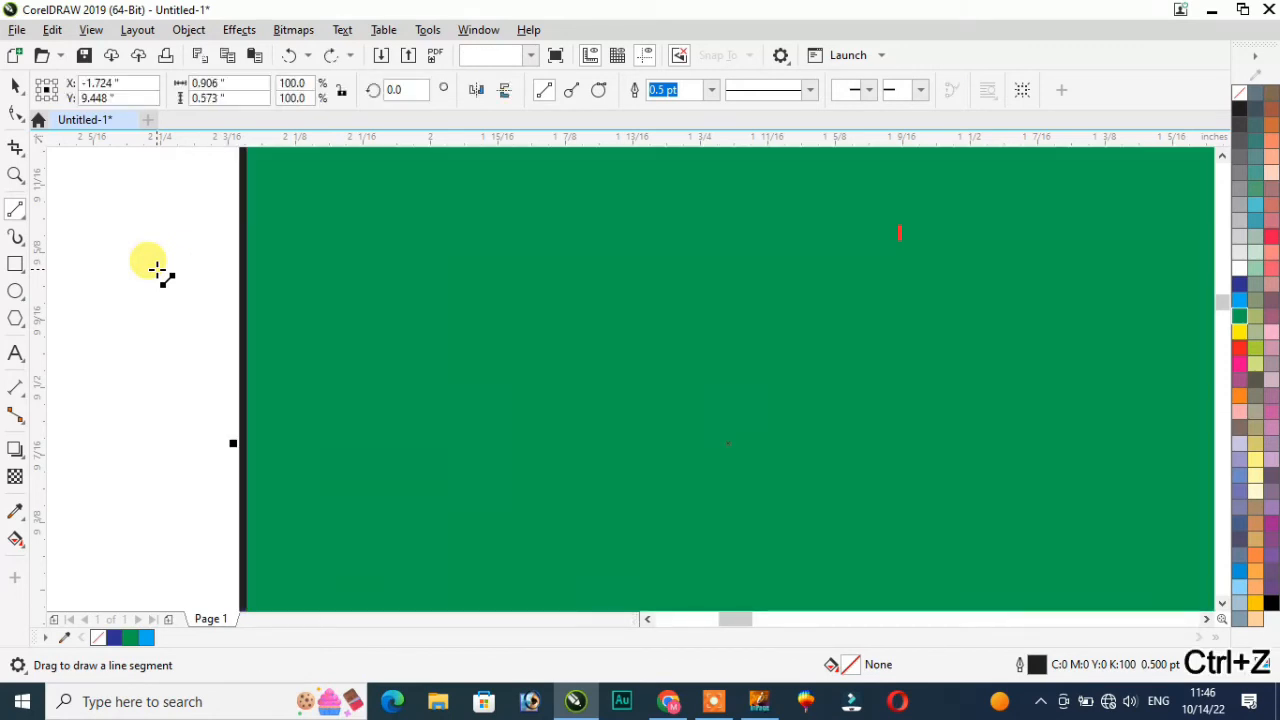
{"action": "scroll", "coordinate": [155, 268], "scroll_direction": "down", "scroll_amount": 2}
{"action": "scroll", "coordinate": [78, 248], "scroll_direction": "up", "scroll_amount": 1}
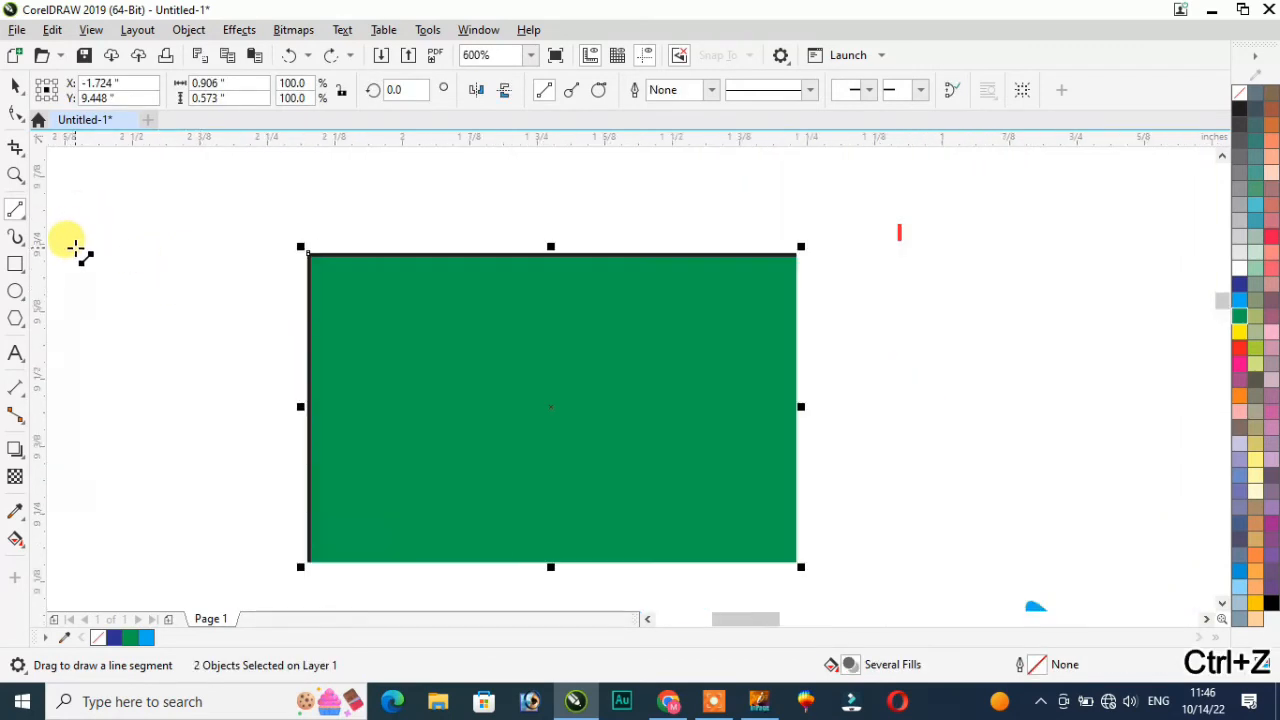
Step: Draw a wavy Bézier curve across the green rectangle's upper-left corner
{"action": "left_click", "coordinate": [24, 220]}
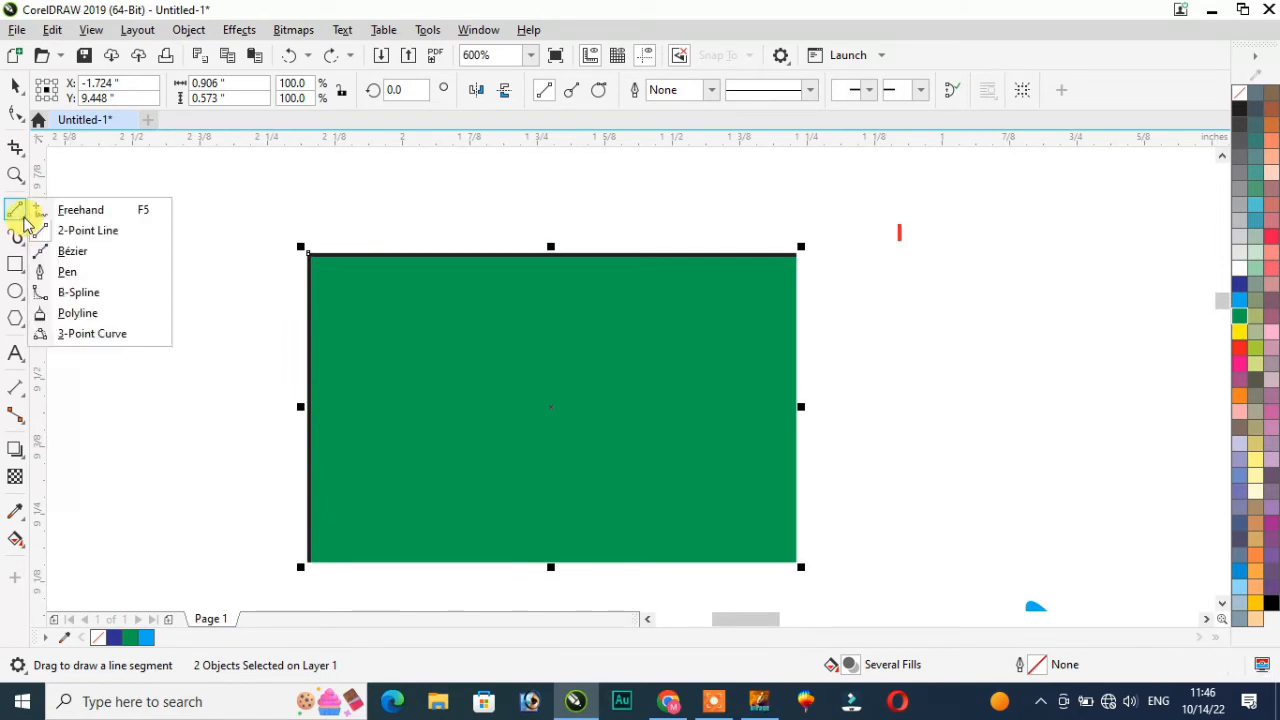
{"action": "left_click", "coordinate": [90, 260]}
{"action": "left_click_drag", "start_coordinate": [115, 294], "coordinate": [247, 244]}
{"action": "left_click_drag", "start_coordinate": [336, 294], "coordinate": [437, 360]}
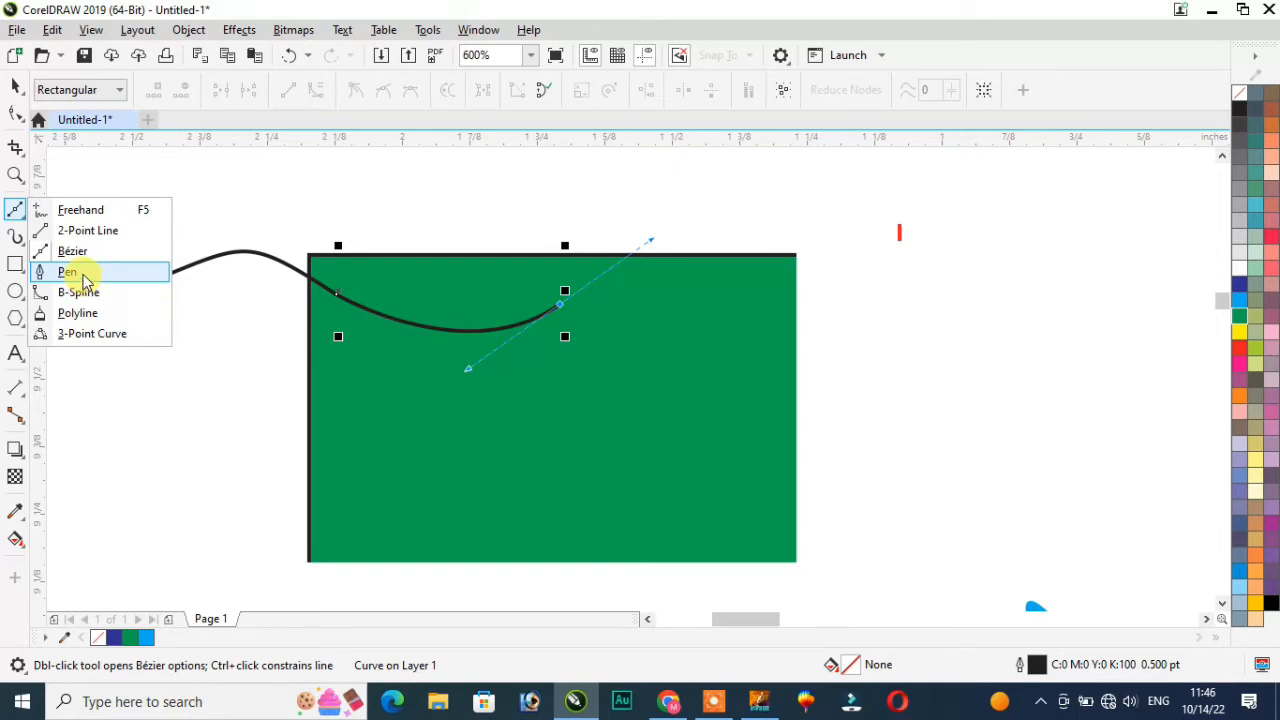
Step: Trace a trial multi-node Pen path around the rectangle, then undo its nodes
{"action": "left_click", "coordinate": [83, 276]}
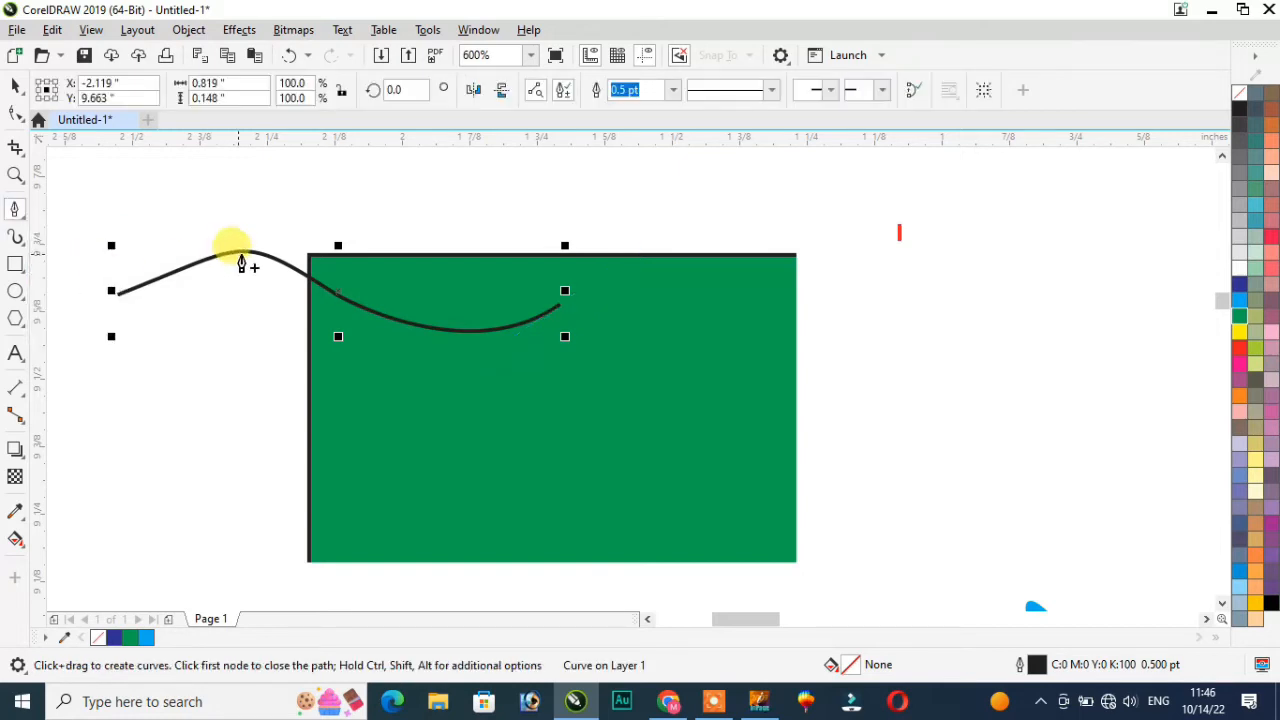
{"action": "left_click", "coordinate": [311, 257]}
{"action": "left_click", "coordinate": [412, 257]}
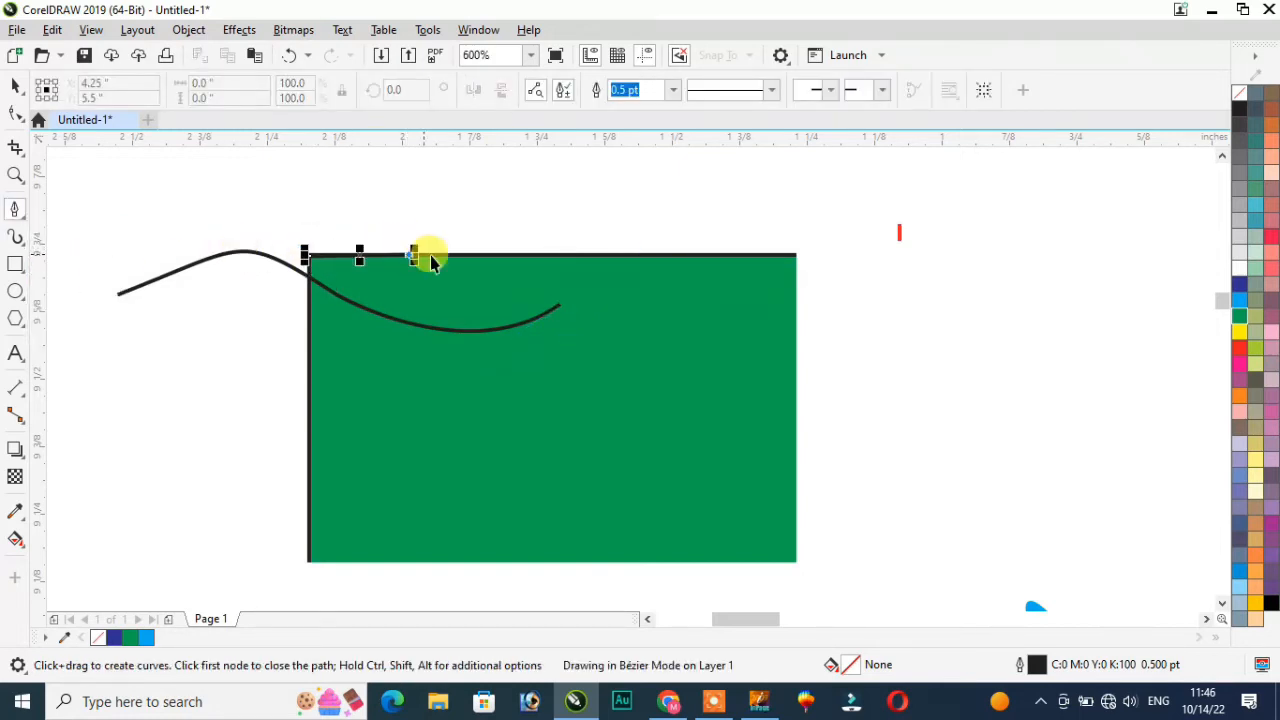
{"action": "left_click", "coordinate": [492, 257]}
{"action": "left_click", "coordinate": [570, 253]}
{"action": "left_click", "coordinate": [212, 400]}
{"action": "left_click", "coordinate": [248, 469]}
{"action": "left_click", "coordinate": [410, 491]}
{"action": "left_click", "coordinate": [447, 418]}
{"action": "left_click", "coordinate": [353, 393]}
{"action": "left_click", "coordinate": [257, 325]}
{"action": "left_click", "coordinate": [281, 272]}
{"action": "left_click", "coordinate": [372, 215]}
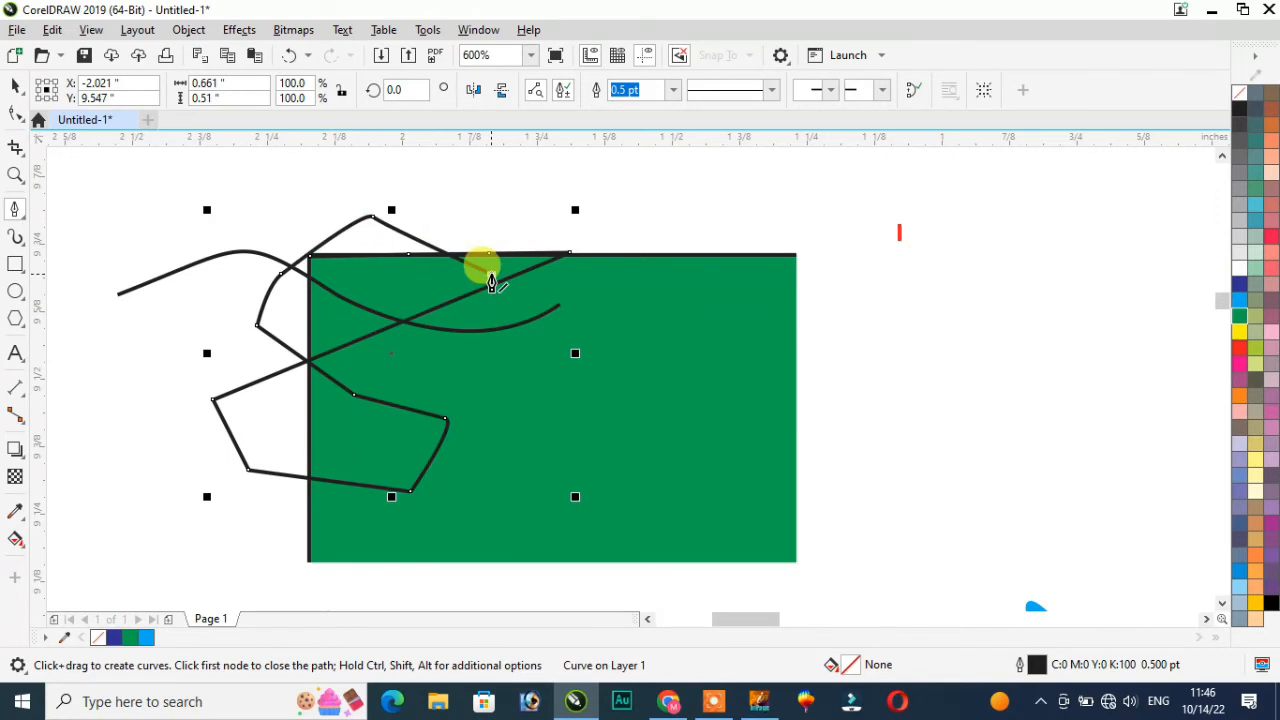
{"action": "key", "text": "ctrl+z"}
{"action": "key", "text": "ctrl+z"}
{"action": "key", "text": "ctrl+z"}
{"action": "key", "text": "ctrl+z"}
{"action": "key", "text": "ctrl+z"}
{"action": "key", "text": "ctrl+z"}
{"action": "key", "text": "ctrl+z"}
{"action": "key", "text": "ctrl+z"}
{"action": "key", "text": "ctrl+z"}
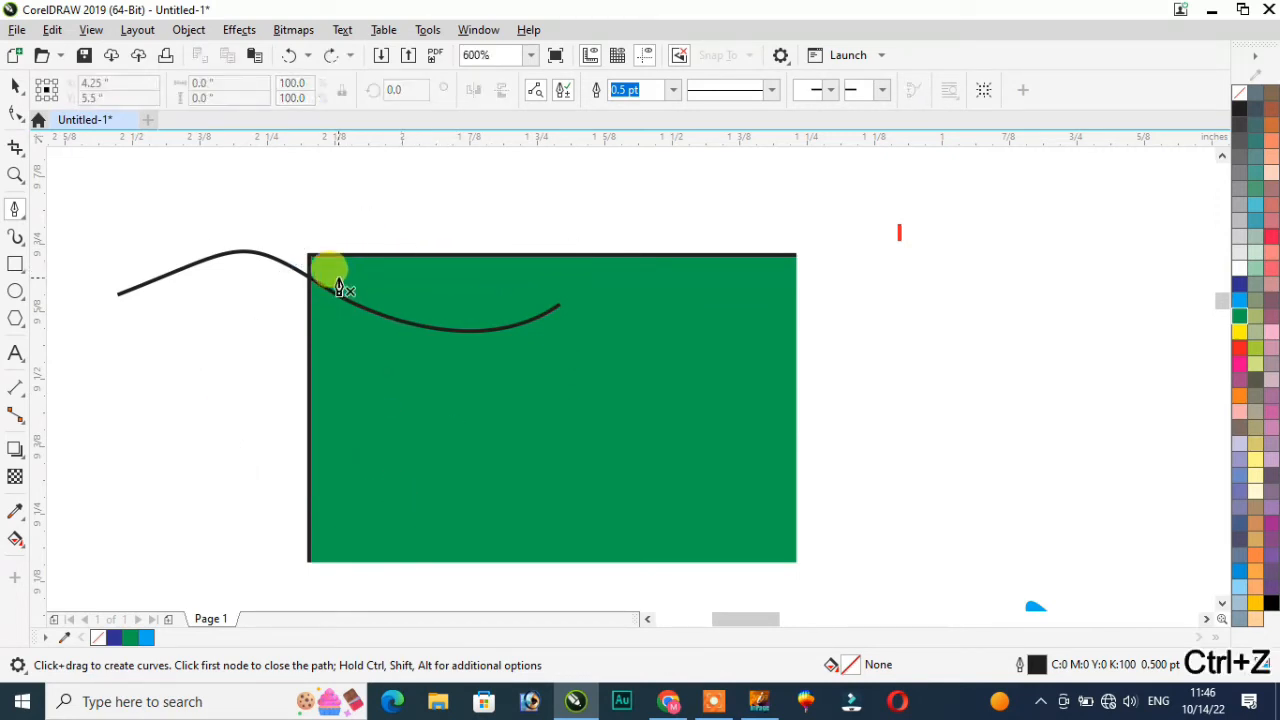
{"action": "left_click", "coordinate": [22, 220]}
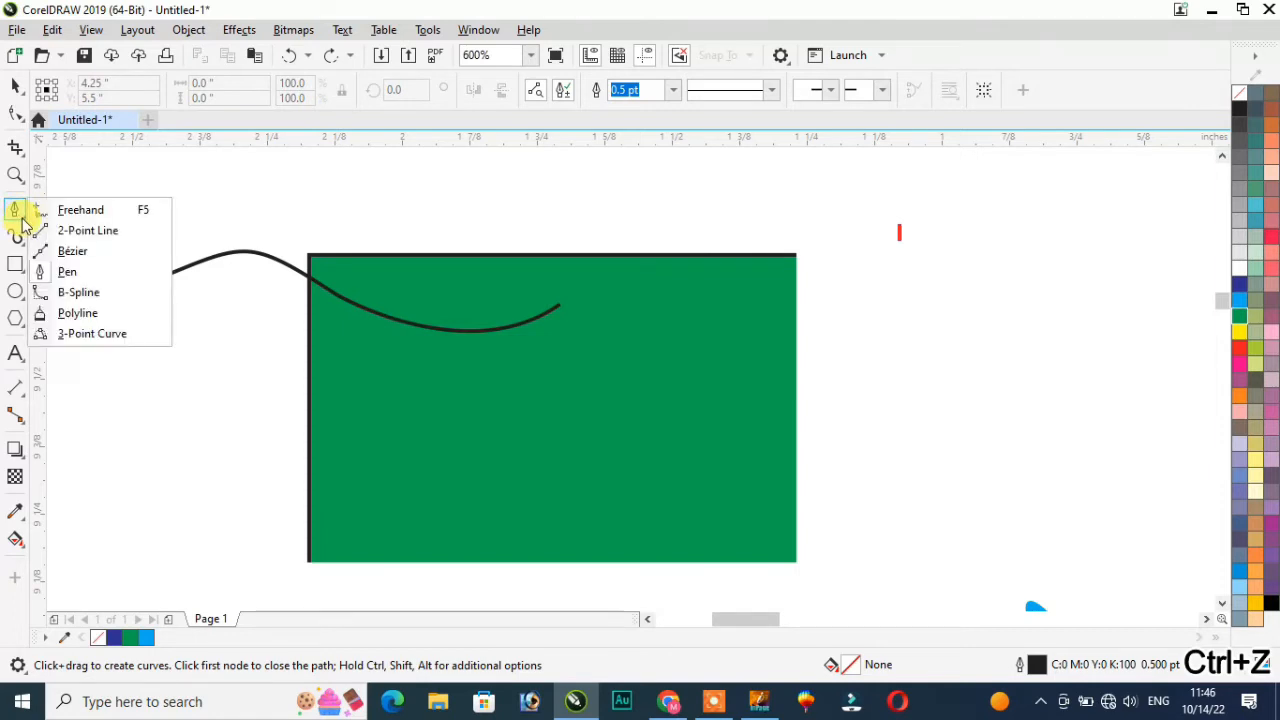
Step: Draw an S-shaped B-spline curve winding down the rectangle's left side
{"action": "left_click", "coordinate": [82, 295]}
{"action": "left_click", "coordinate": [213, 357]}
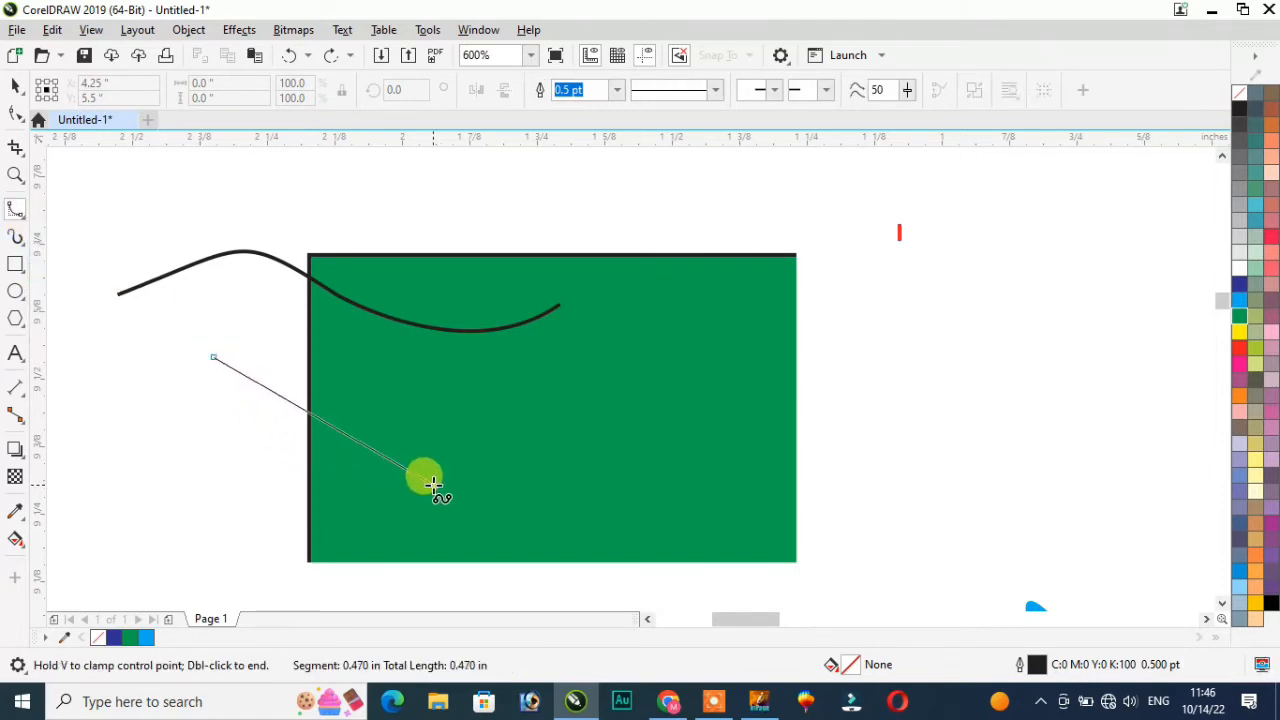
{"action": "left_click", "coordinate": [450, 429]}
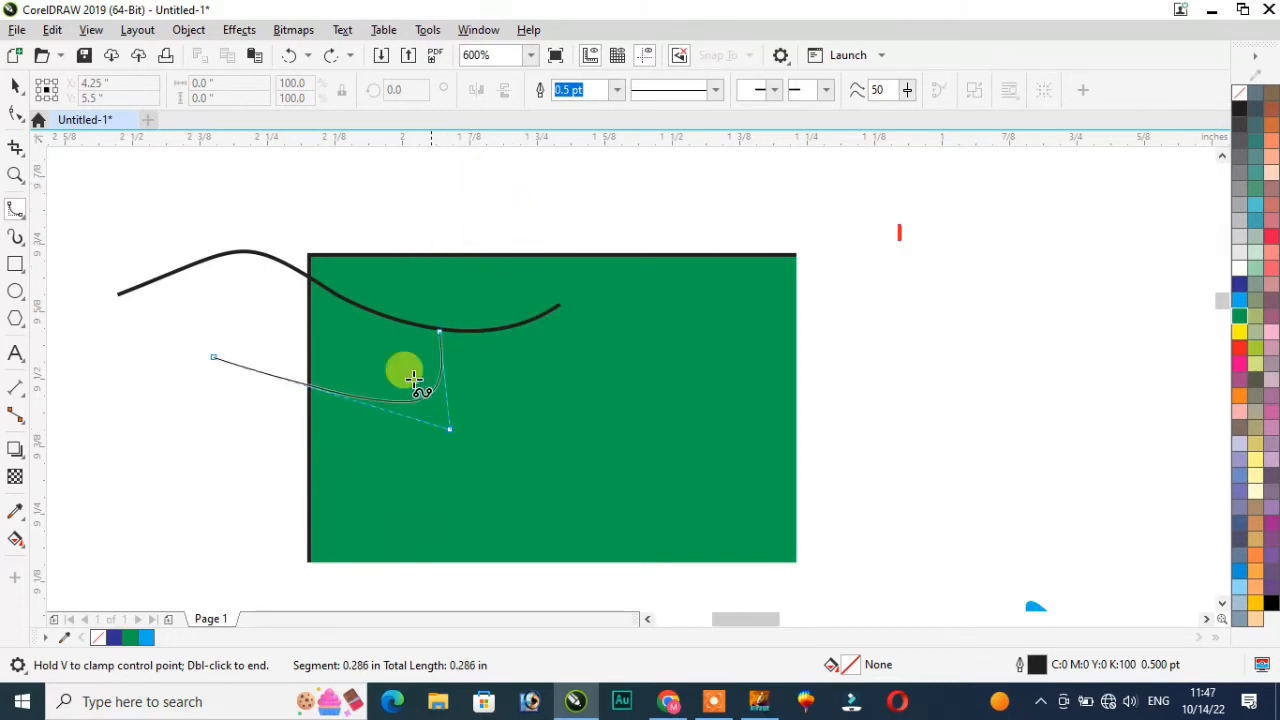
{"action": "left_click", "coordinate": [253, 507]}
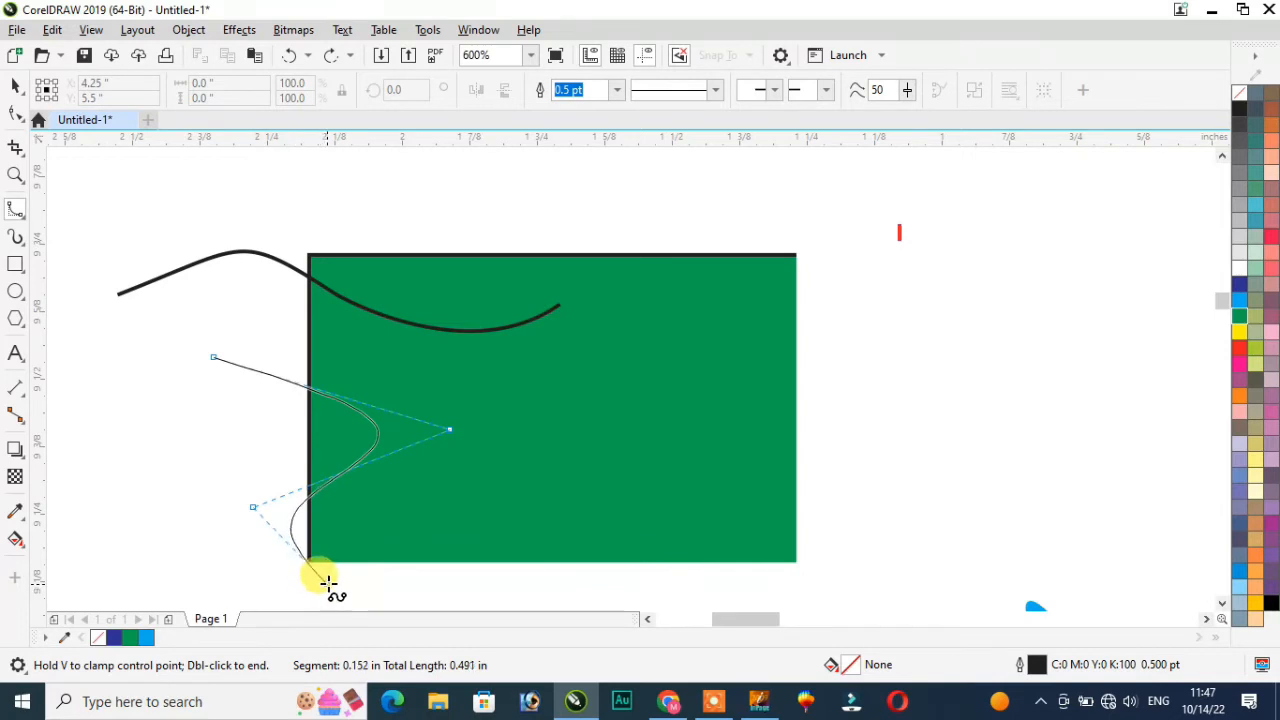
{"action": "left_click", "coordinate": [386, 562]}
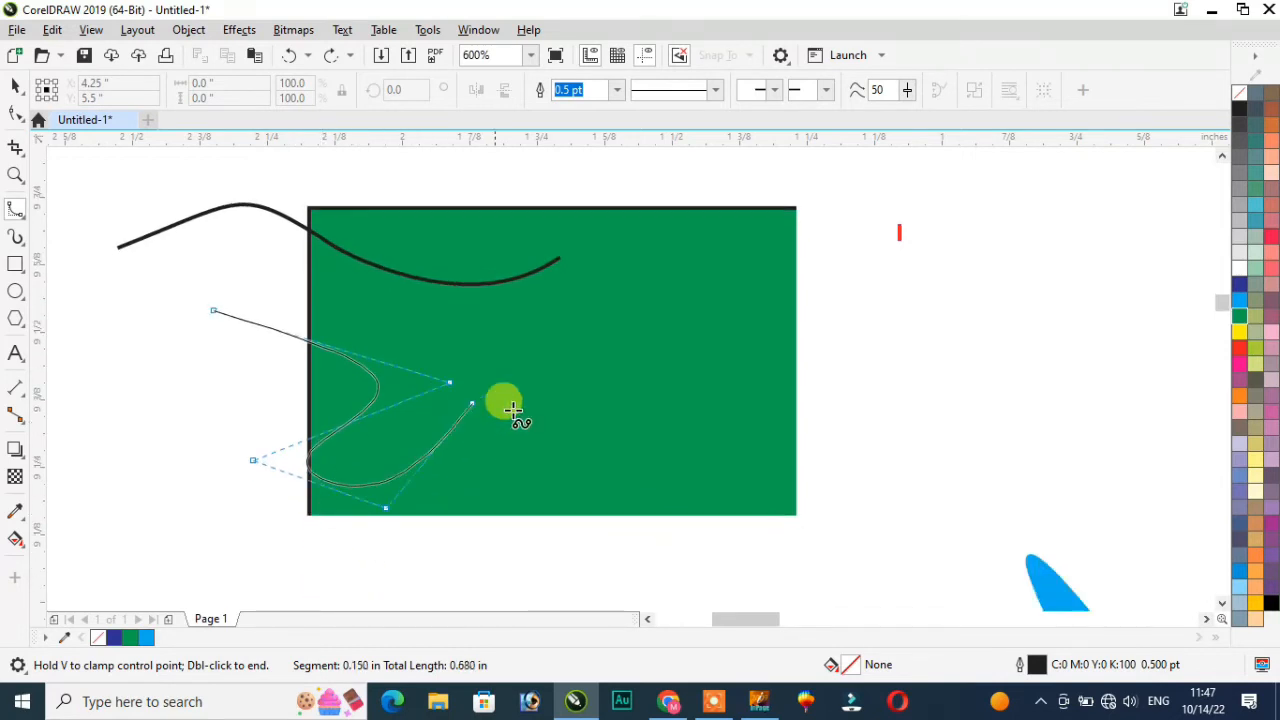
{"action": "left_click", "coordinate": [571, 387]}
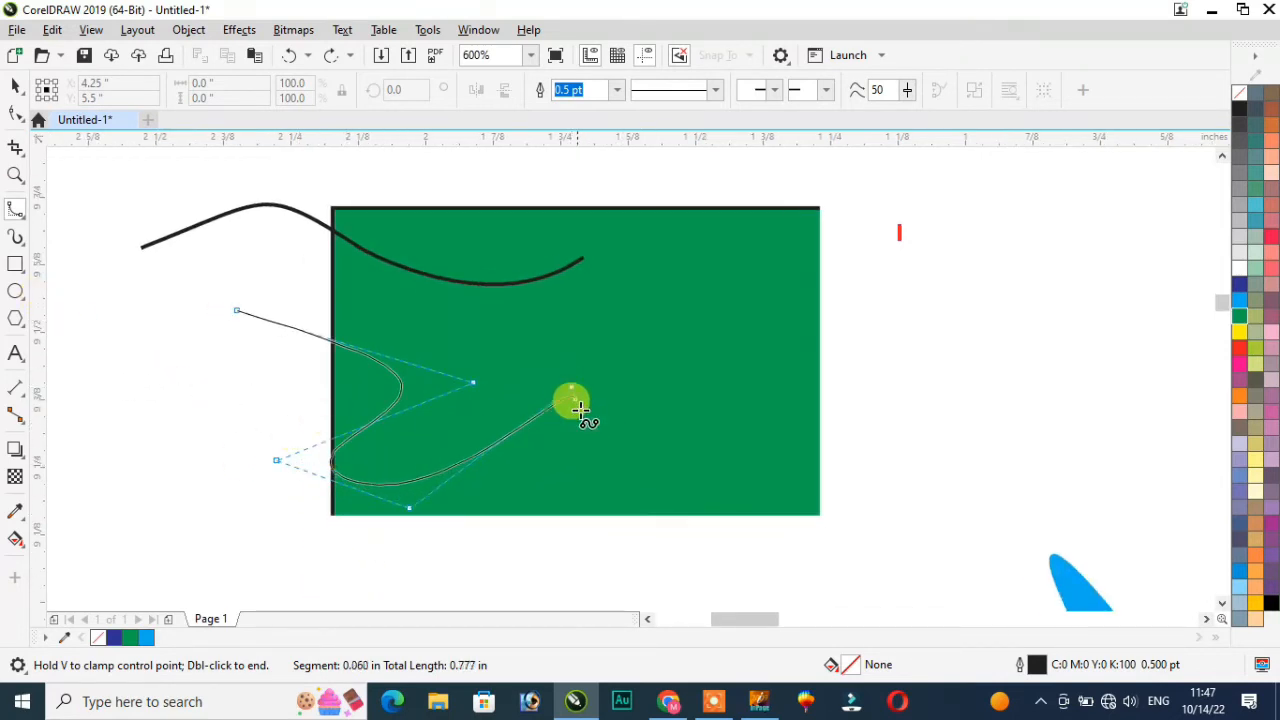
{"action": "double_click", "coordinate": [466, 522]}
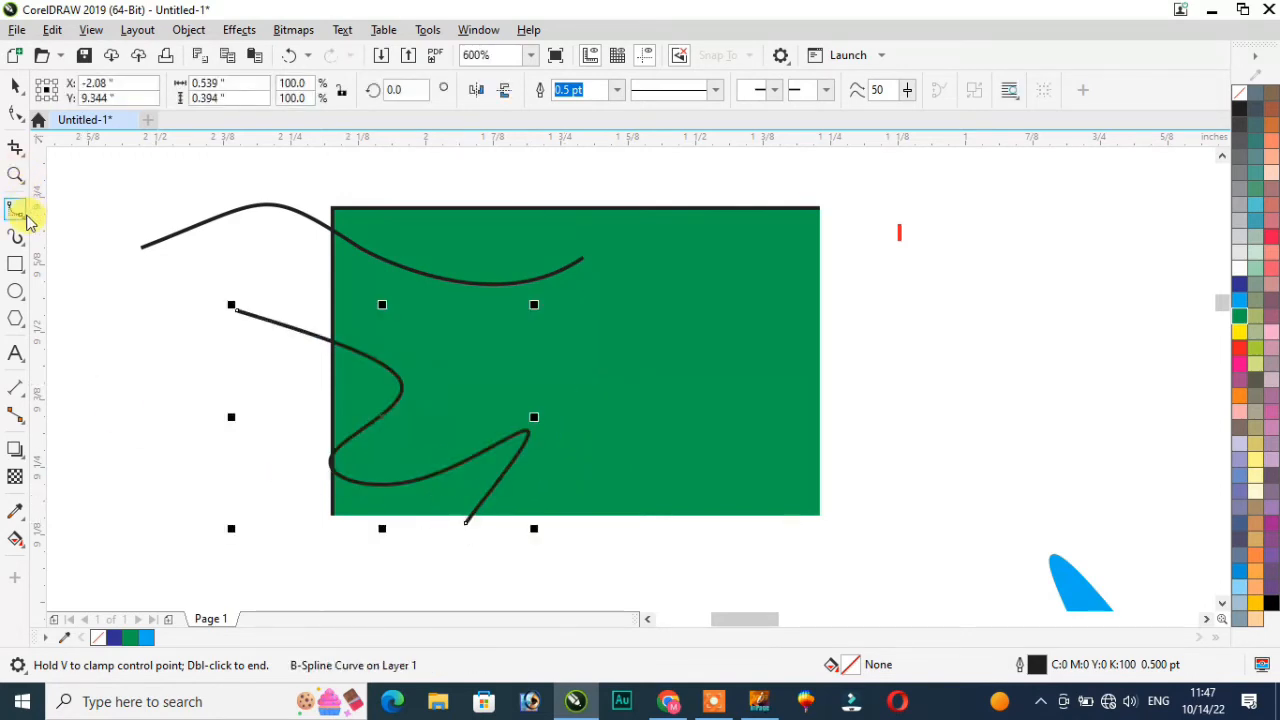
Step: Draw a small looped polyline shape just left of the rectangle
{"action": "left_click", "coordinate": [25, 218]}
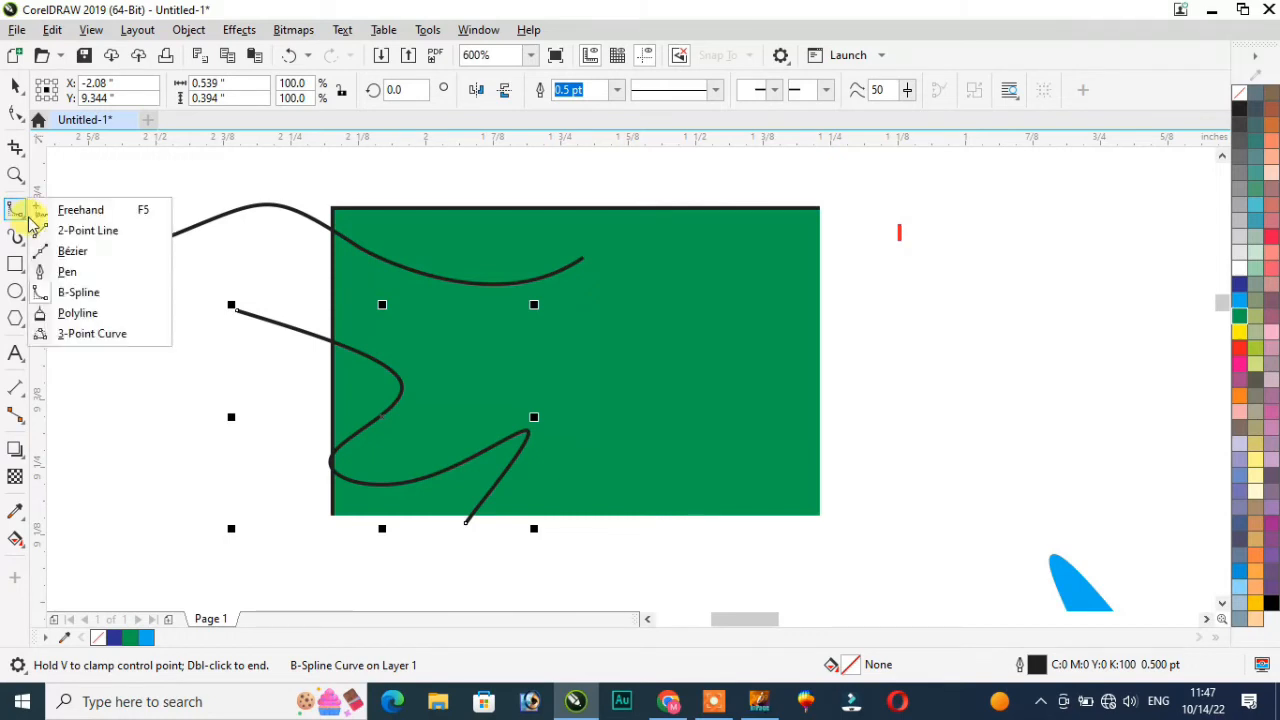
{"action": "left_click", "coordinate": [95, 314]}
{"action": "mouse_move", "coordinate": [99, 307]}
{"action": "left_mouse_down"}
{"action": "mouse_move", "coordinate": [219, 424]}
{"action": "mouse_move", "coordinate": [238, 406]}
{"action": "mouse_move", "coordinate": [233, 331]}
{"action": "mouse_move", "coordinate": [148, 299]}
{"action": "mouse_move", "coordinate": [100, 304]}
{"action": "left_mouse_up"}
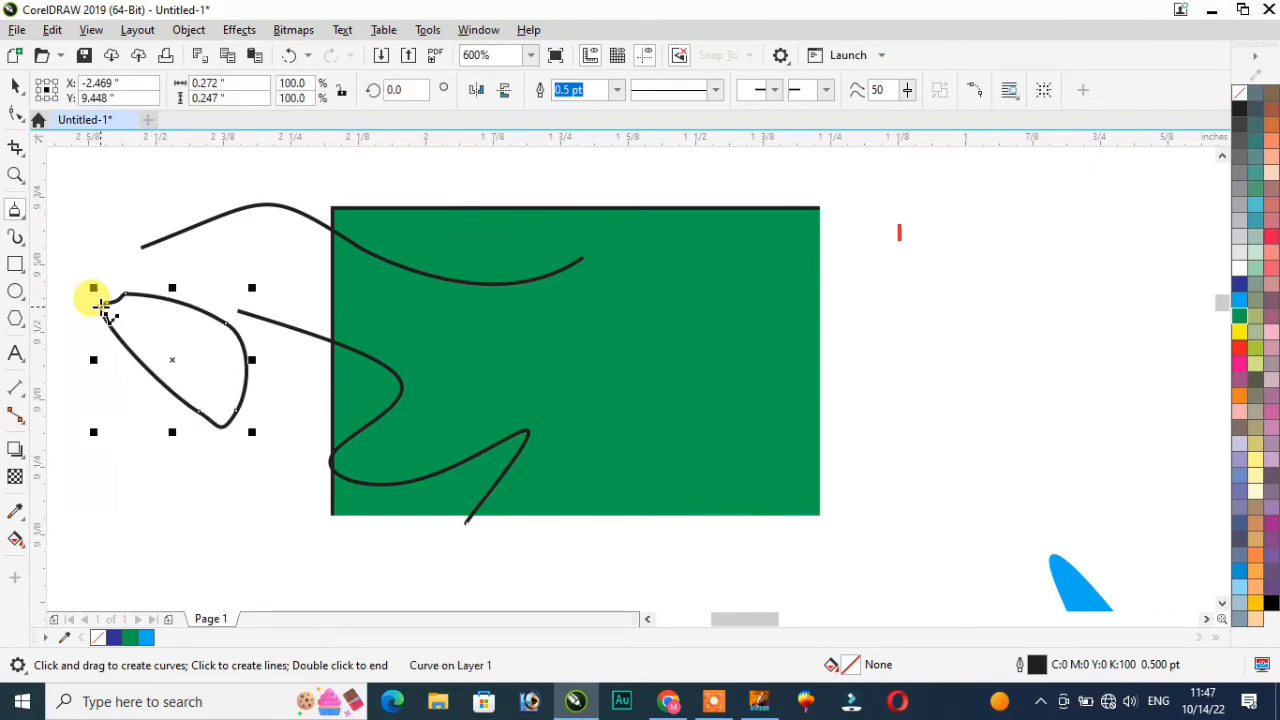
Step: Draw two three-point arcs forming a roughly 0.655" circle around the scribbles left of the rectangle
{"action": "left_click", "coordinate": [20, 218]}
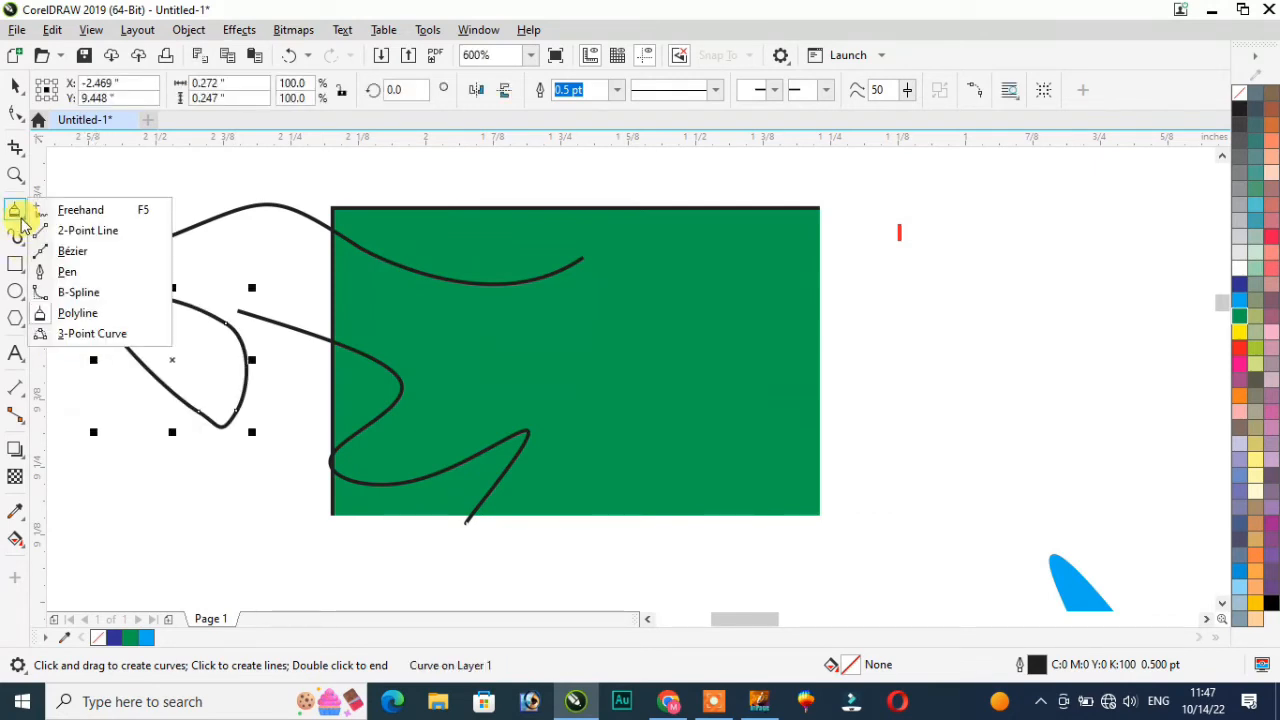
{"action": "left_click", "coordinate": [105, 335]}
{"action": "left_click_drag", "start_coordinate": [266, 257], "coordinate": [340, 376]}
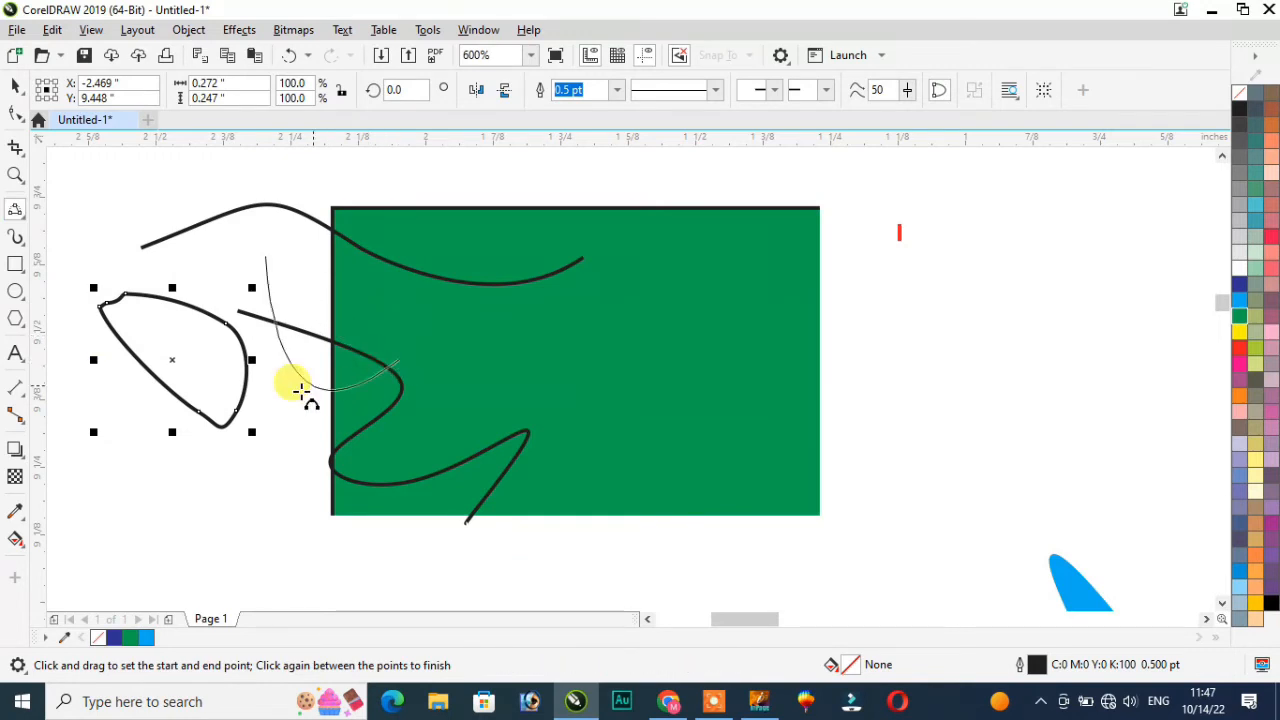
{"action": "left_click", "coordinate": [222, 440]}
{"action": "left_click_drag", "start_coordinate": [213, 391], "coordinate": [124, 370]}
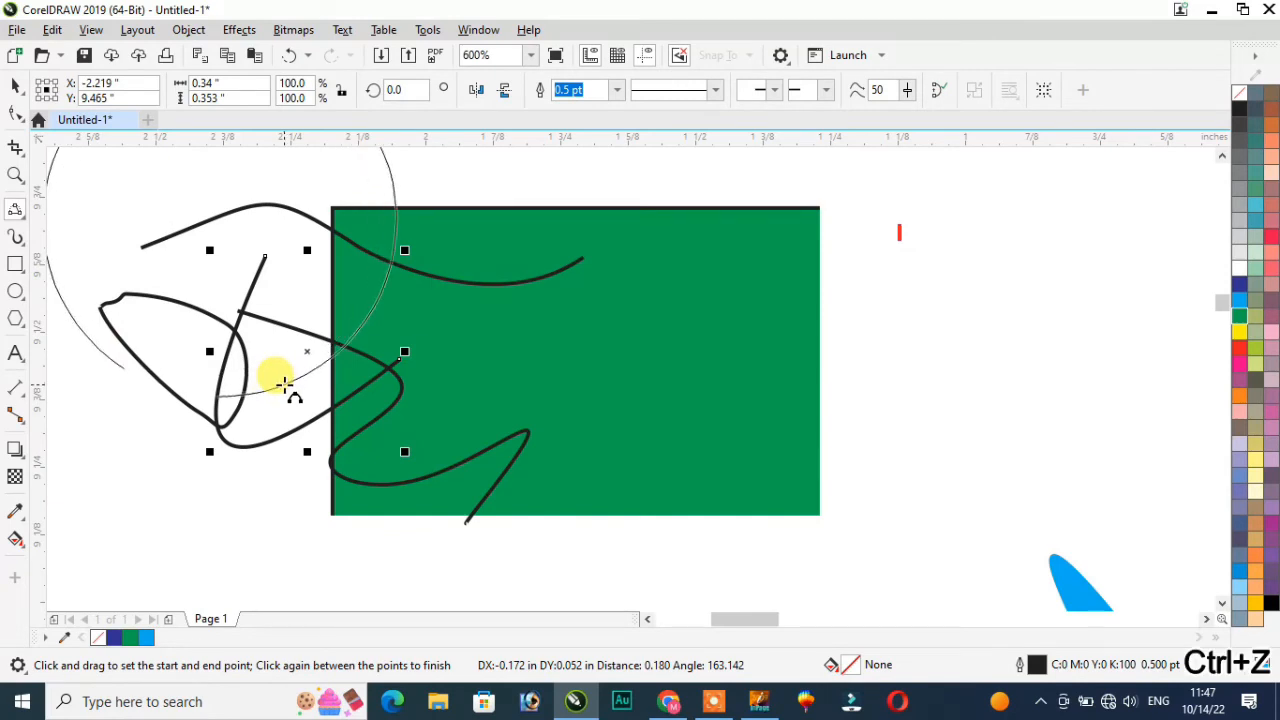
{"action": "left_click", "coordinate": [285, 383]}
{"action": "scroll", "coordinate": [271, 373], "scroll_direction": "down", "scroll_amount": 3}
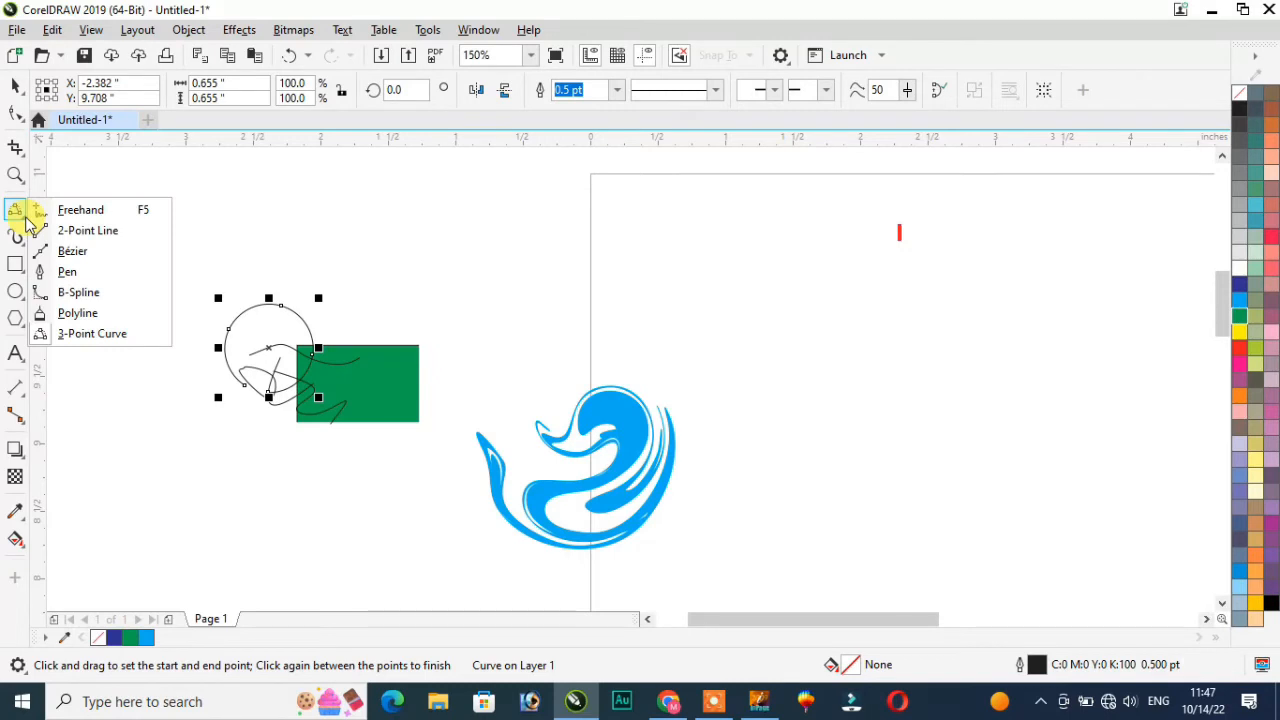
{"action": "left_click", "coordinate": [124, 378]}
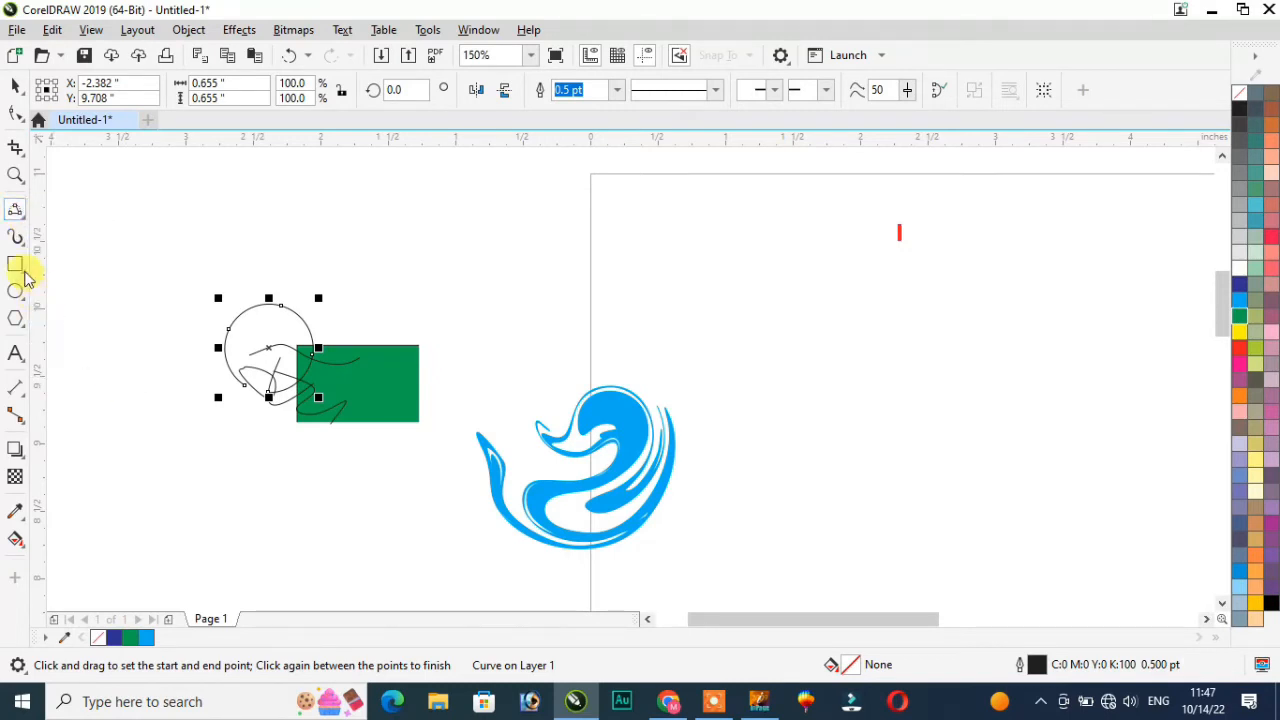
{"action": "left_click", "coordinate": [22, 248]}
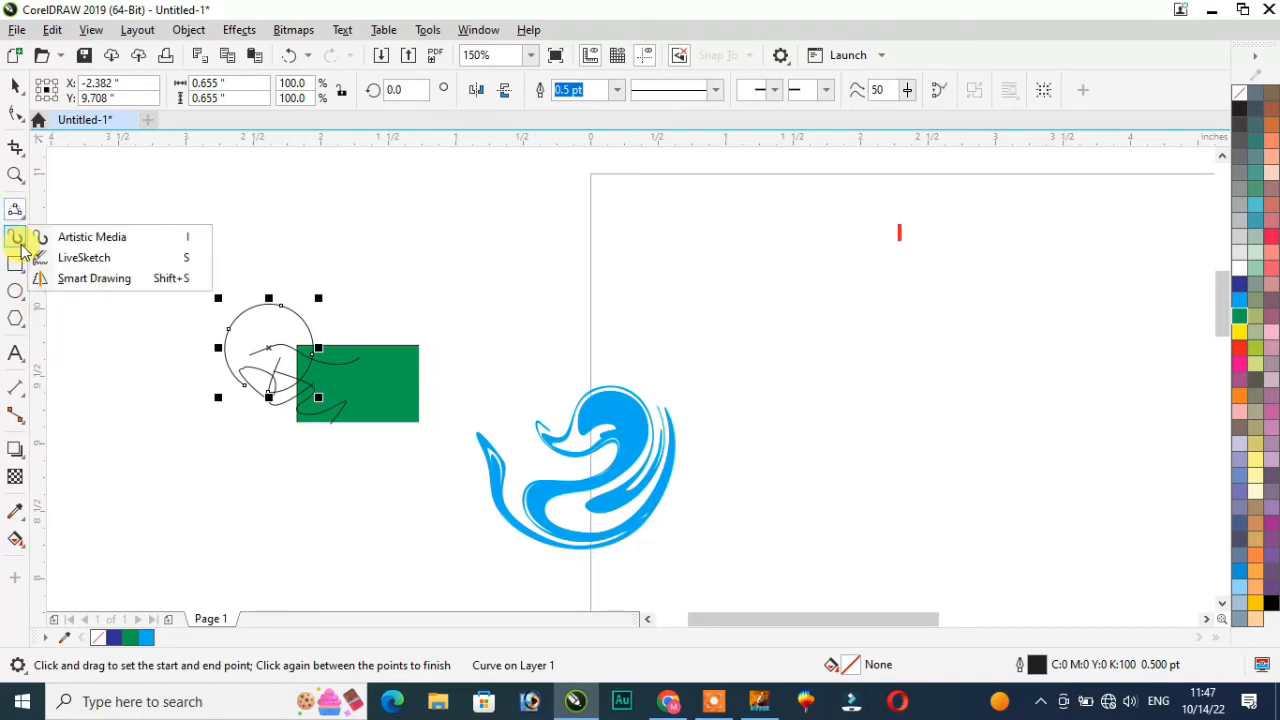
Step: Paint two Artistic Media brush strokes above the green rectangle
{"action": "left_click", "coordinate": [113, 243]}
{"action": "mouse_move", "coordinate": [263, 194]}
{"action": "left_mouse_down"}
{"action": "mouse_move", "coordinate": [310, 237]}
{"action": "mouse_move", "coordinate": [397, 247]}
{"action": "left_mouse_up"}
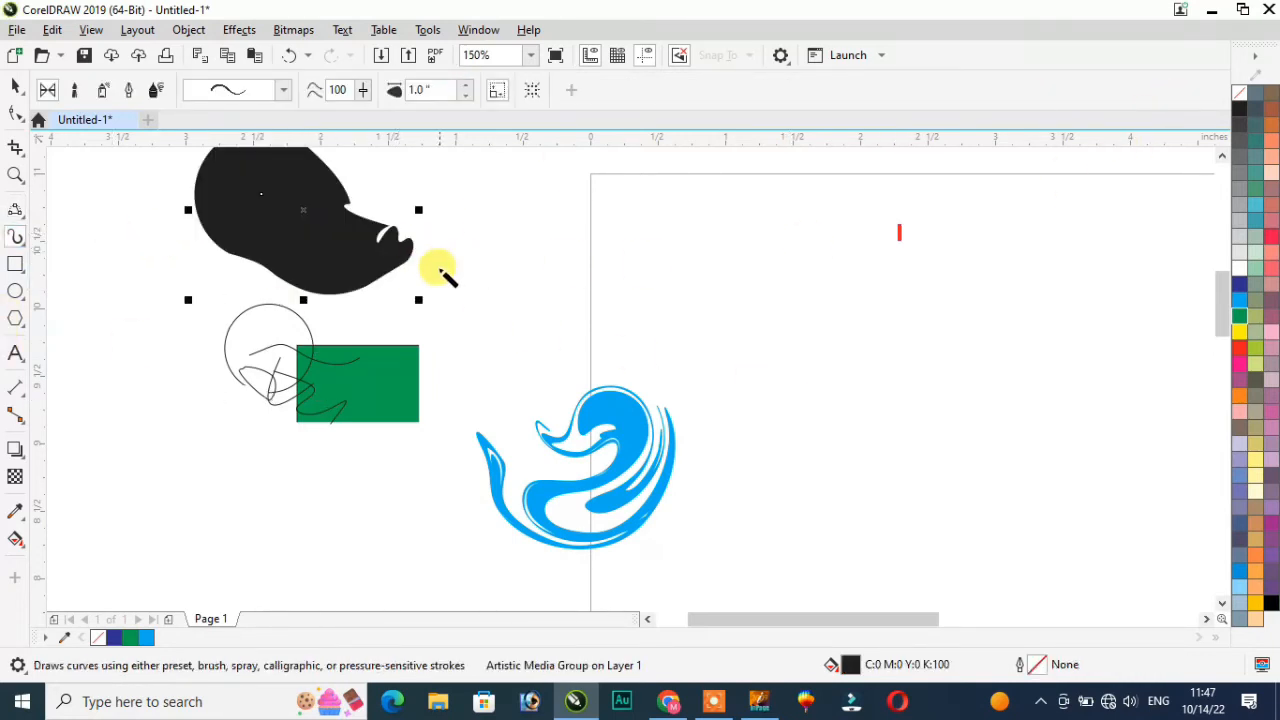
{"action": "left_click_drag", "start_coordinate": [523, 286], "coordinate": [809, 312]}
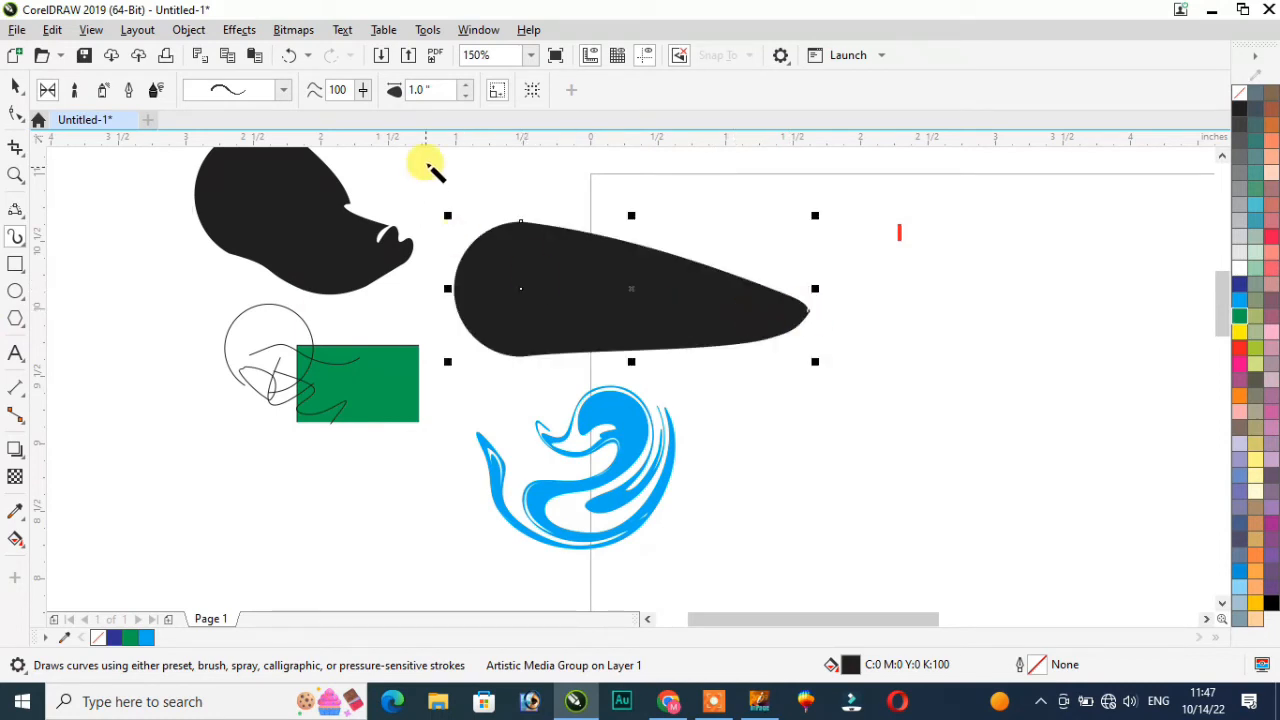
Step: Narrow the brush width to 0.88" and paint a third stroke below the rectangle
{"action": "left_click", "coordinate": [467, 96]}
{"action": "left_click", "coordinate": [467, 96]}
{"action": "left_click", "coordinate": [467, 96]}
{"action": "left_click", "coordinate": [467, 96]}
{"action": "left_click", "coordinate": [467, 96]}
{"action": "left_click", "coordinate": [467, 96]}
{"action": "left_click", "coordinate": [467, 96]}
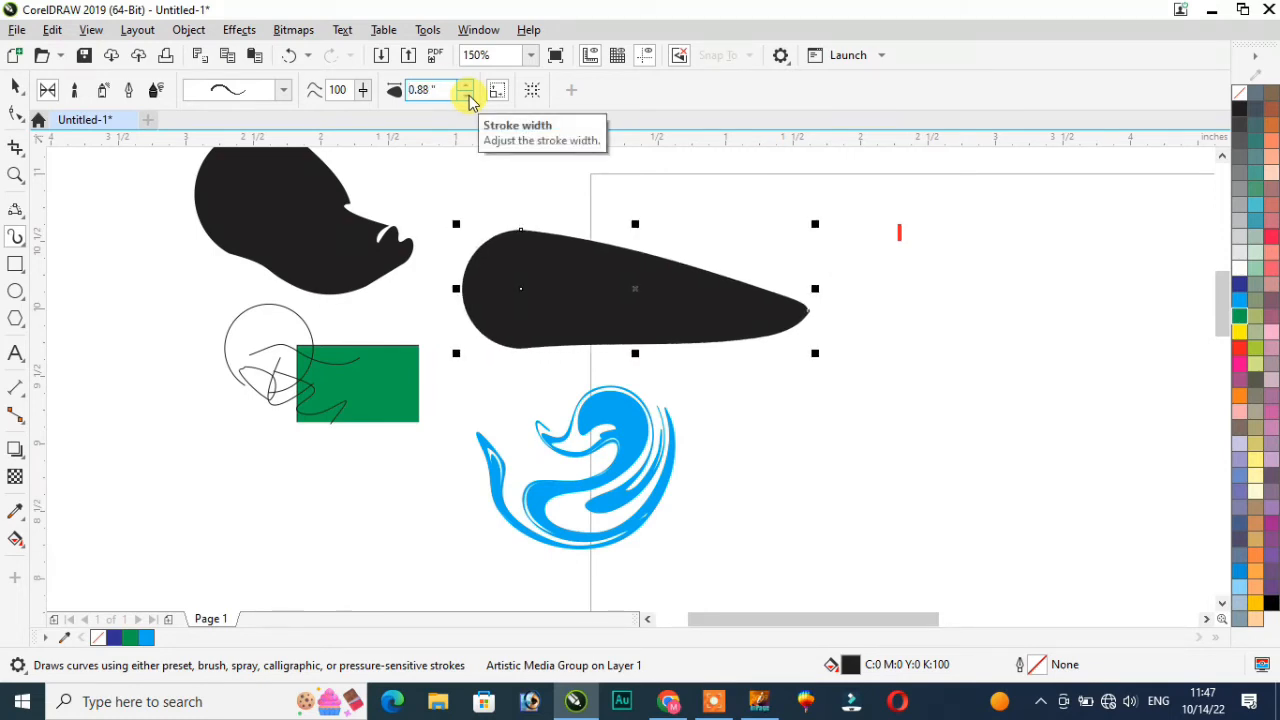
{"action": "mouse_move", "coordinate": [333, 512]}
{"action": "left_mouse_down"}
{"action": "mouse_move", "coordinate": [387, 481]}
{"action": "mouse_move", "coordinate": [467, 532]}
{"action": "mouse_move", "coordinate": [515, 538]}
{"action": "left_mouse_up"}
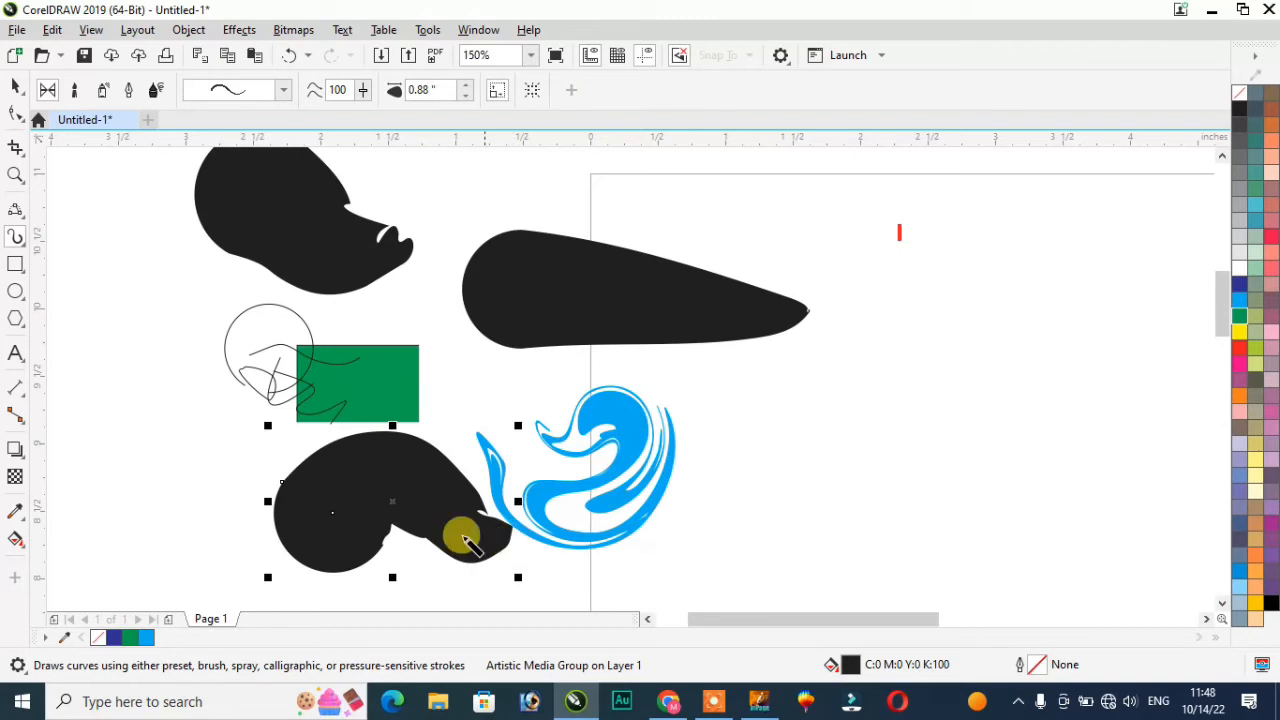
Step: Apply an Artistic Media brush preset and lower stroke smoothing to 48
{"action": "left_click", "coordinate": [285, 91]}
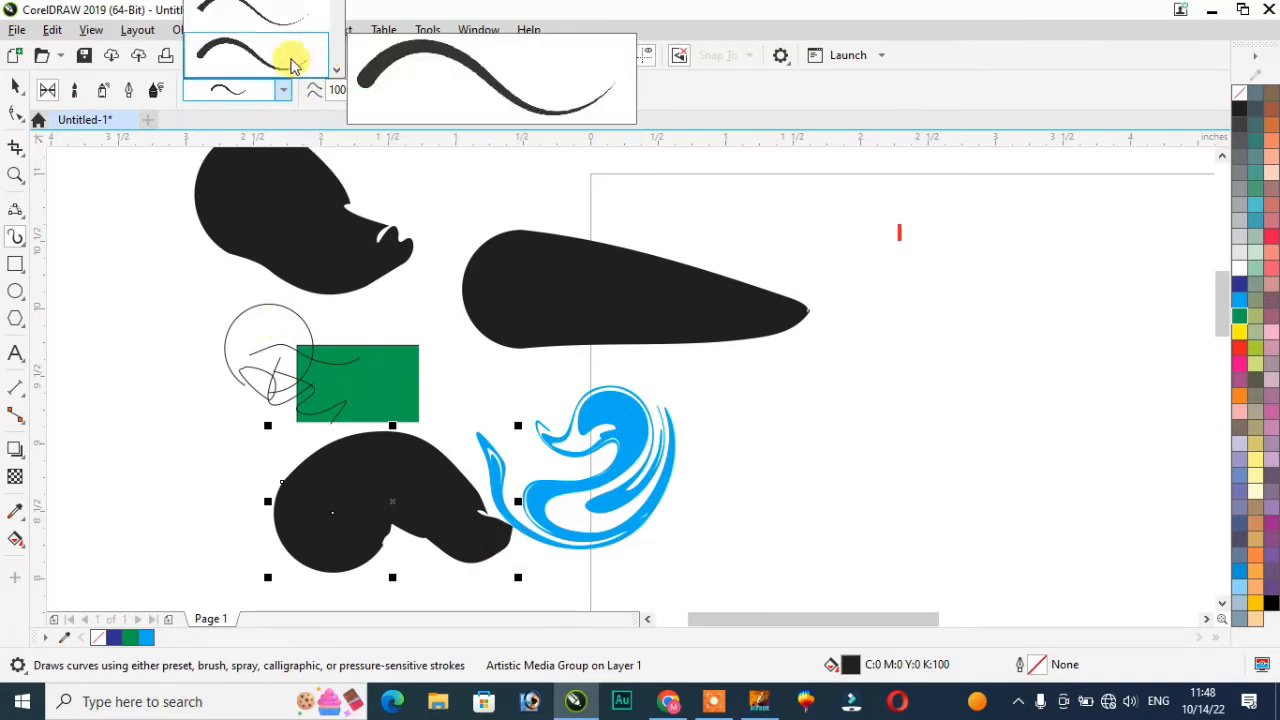
{"action": "left_click", "coordinate": [268, 20]}
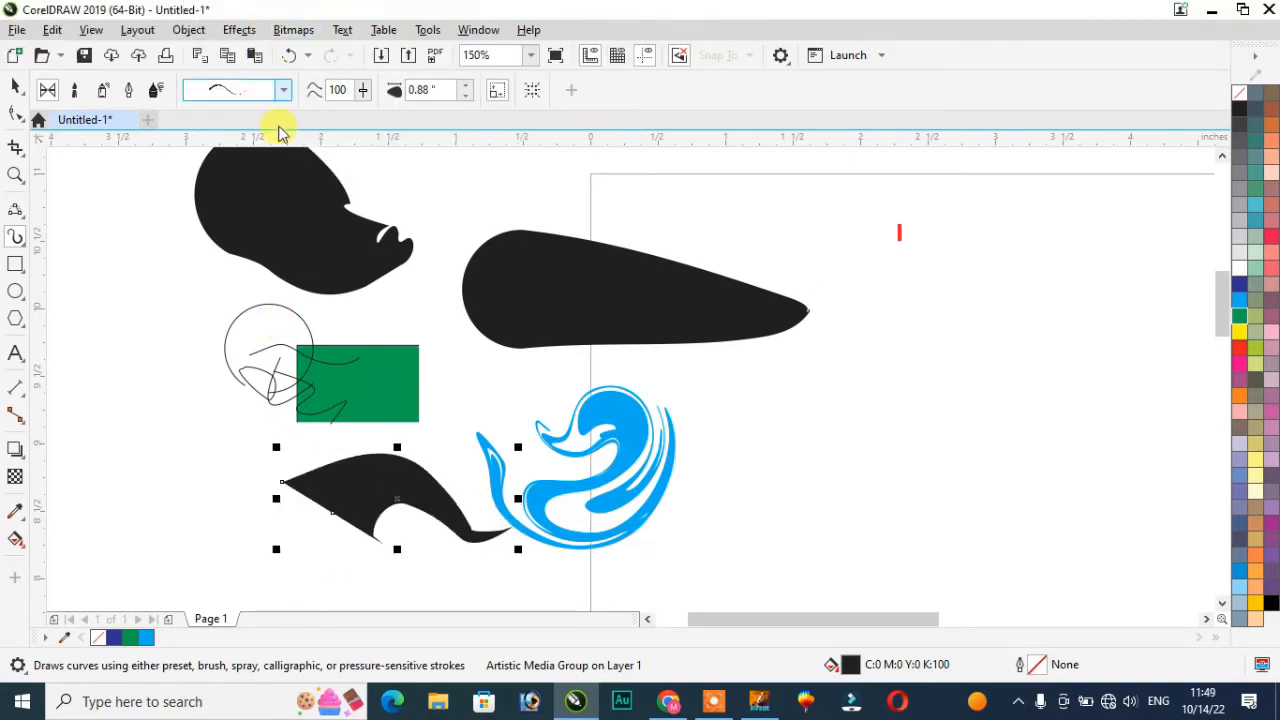
{"action": "left_click", "coordinate": [284, 90]}
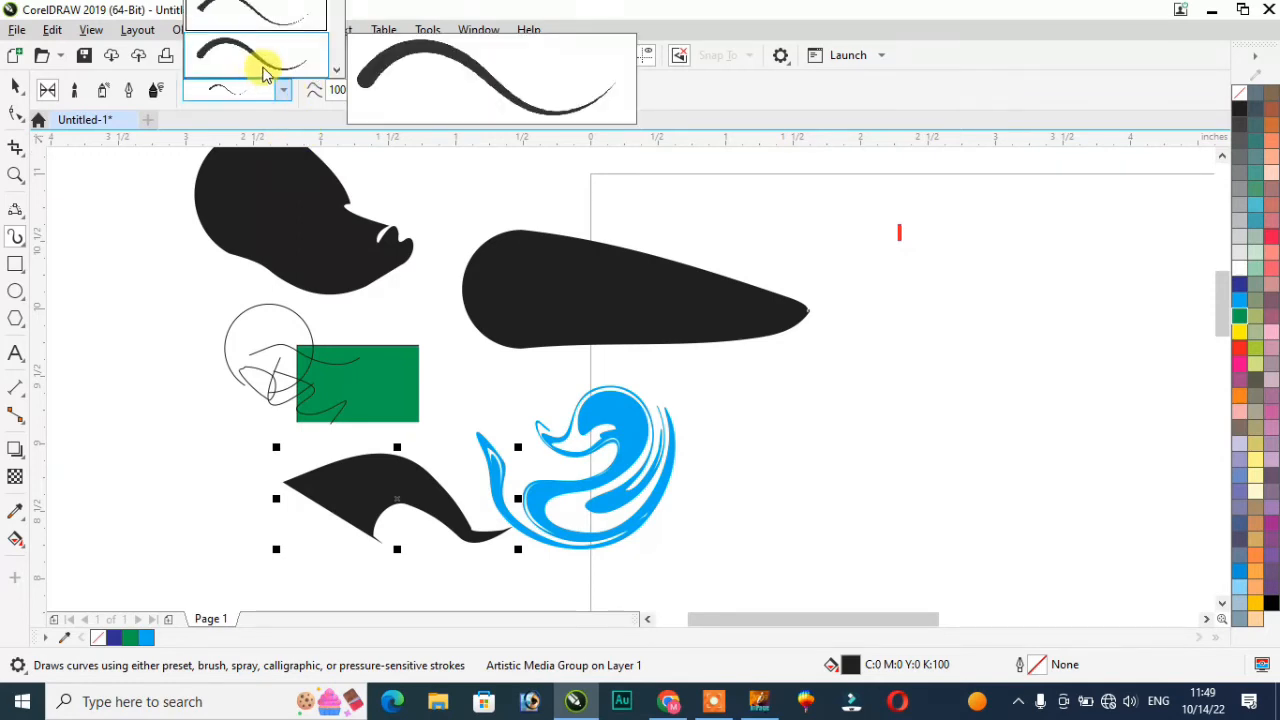
{"action": "left_click", "coordinate": [283, 92]}
{"action": "left_click", "coordinate": [283, 92]}
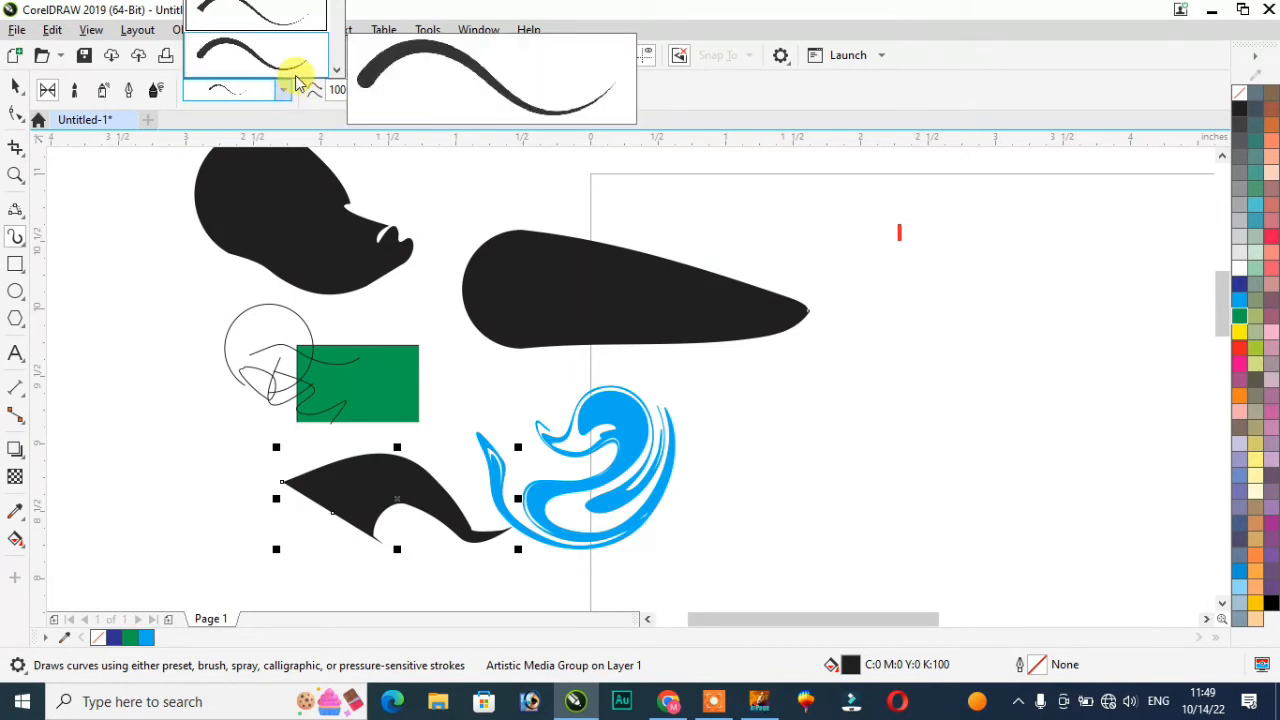
{"action": "left_click", "coordinate": [292, 90]}
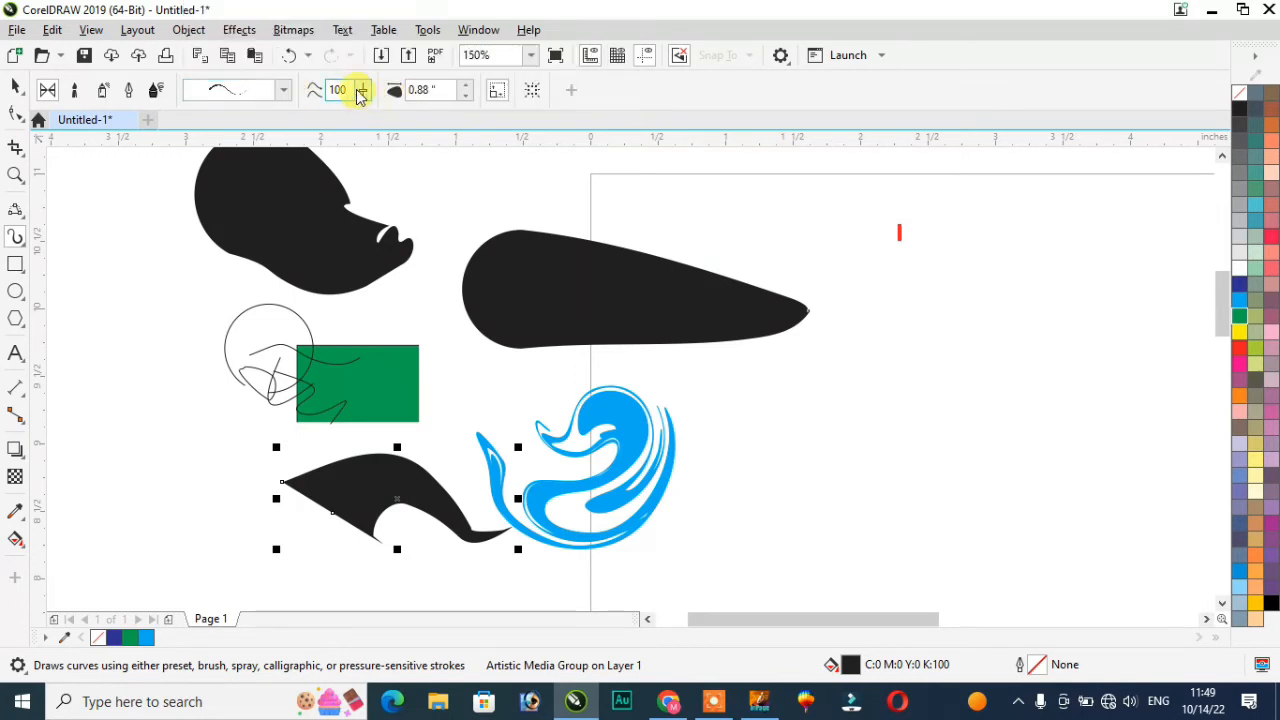
{"action": "left_click", "coordinate": [361, 91]}
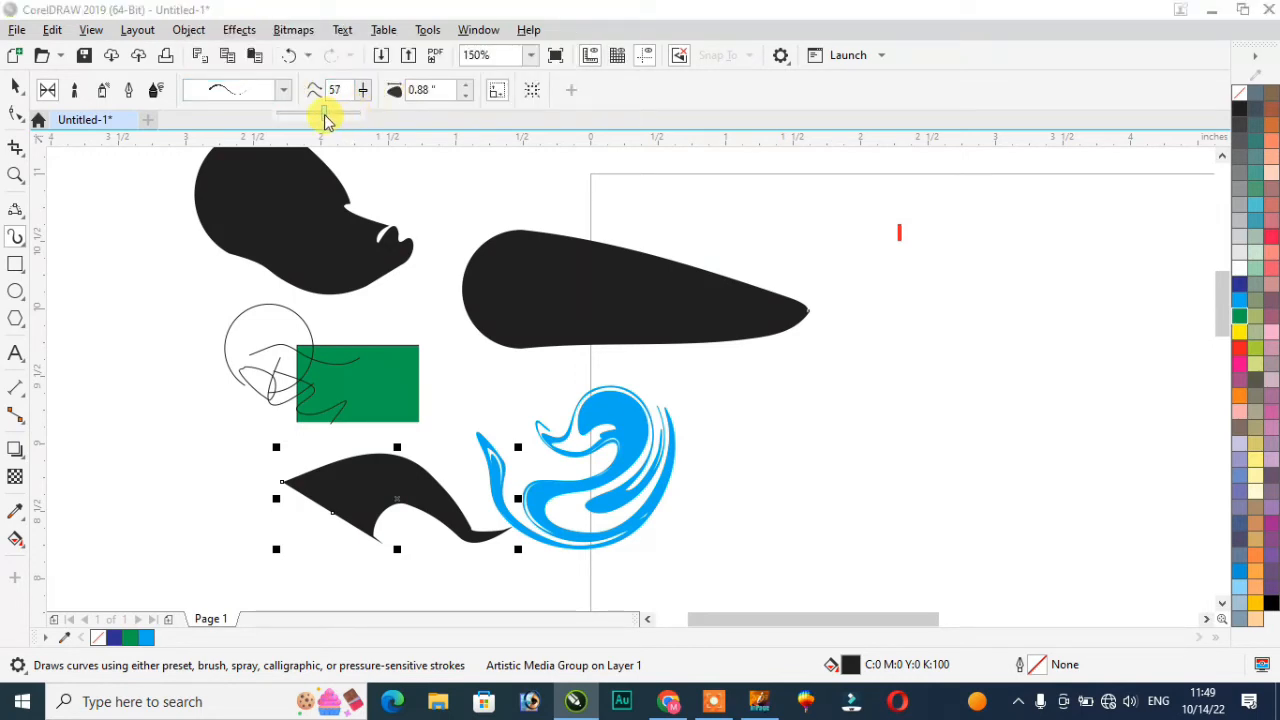
{"action": "left_click_drag", "start_coordinate": [319, 115], "coordinate": [316, 116]}
Step: Draw two black brush strokes, one at the upper right and one at the lower right
{"action": "left_click", "coordinate": [284, 90]}
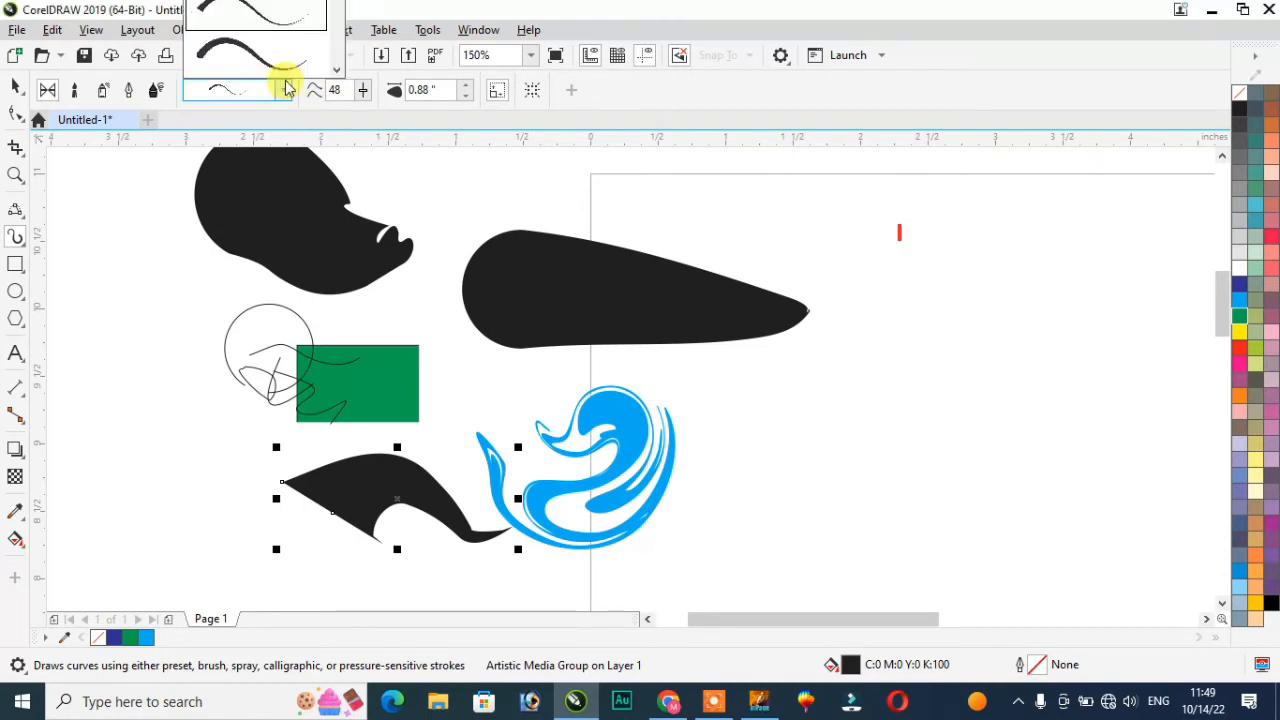
{"action": "left_click", "coordinate": [436, 187]}
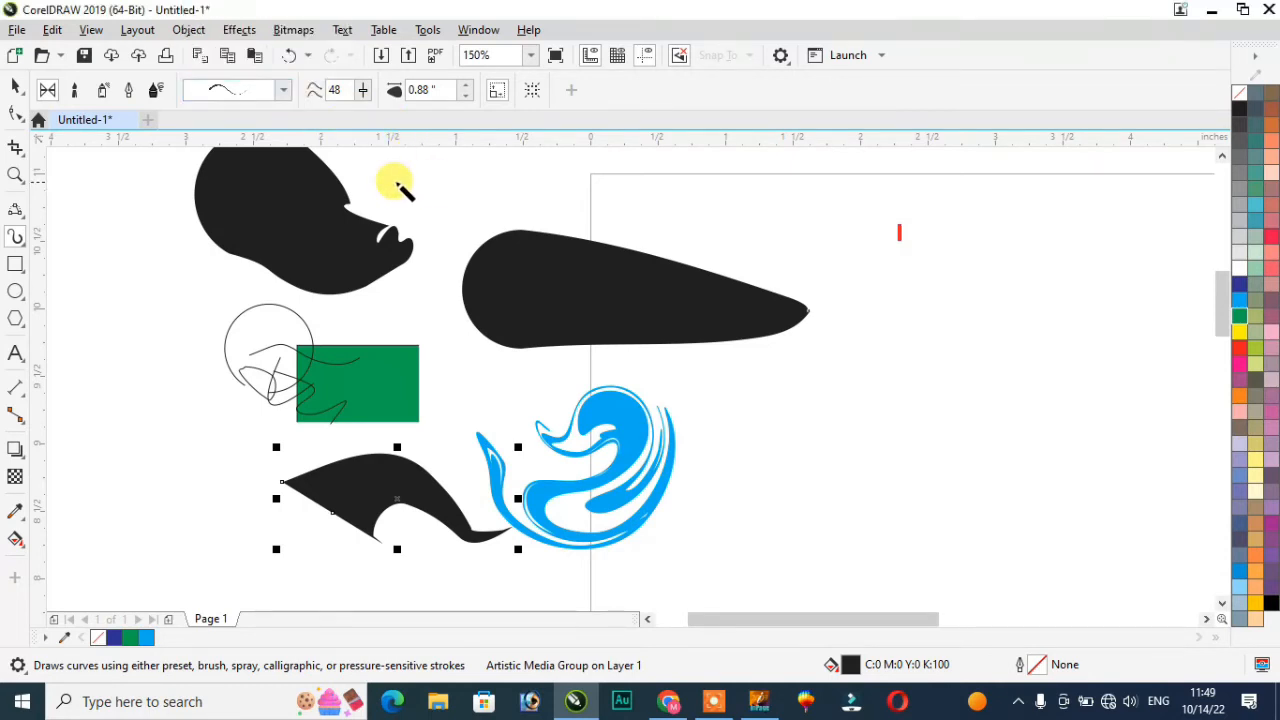
{"action": "mouse_move", "coordinate": [786, 241]}
{"action": "left_mouse_down"}
{"action": "mouse_move", "coordinate": [712, 185]}
{"action": "mouse_move", "coordinate": [625, 215]}
{"action": "left_mouse_up"}
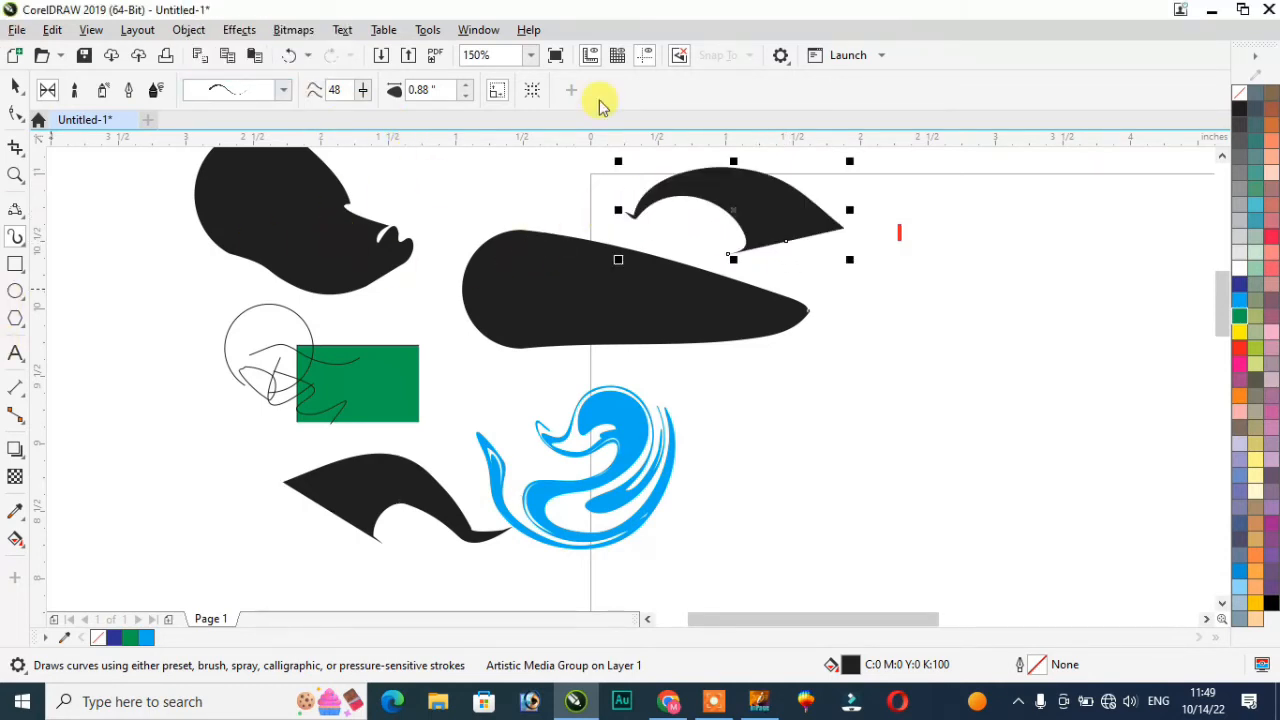
{"action": "mouse_move", "coordinate": [799, 481]}
{"action": "left_mouse_down"}
{"action": "mouse_move", "coordinate": [858, 419]}
{"action": "mouse_move", "coordinate": [987, 435]}
{"action": "mouse_move", "coordinate": [1045, 375]}
{"action": "left_mouse_up"}
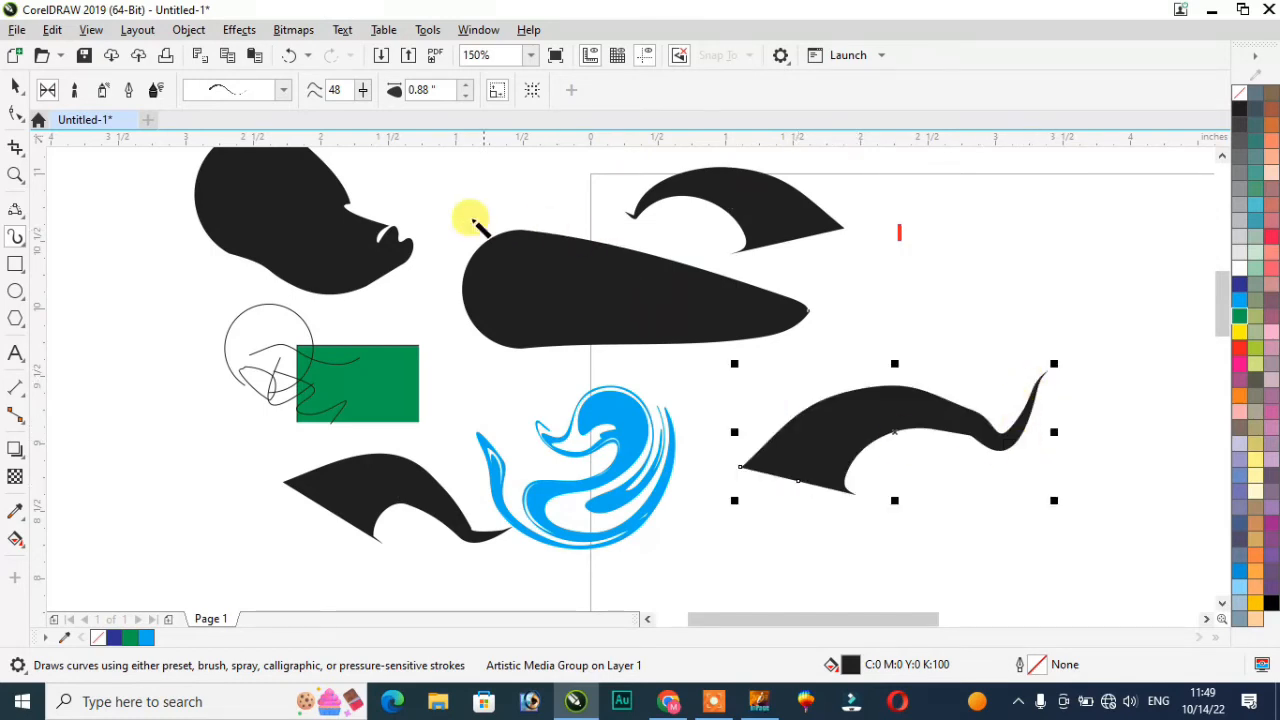
Step: Give the lower-right stroke the rhino-head preset and draw another stroke beneath it
{"action": "left_click", "coordinate": [285, 92]}
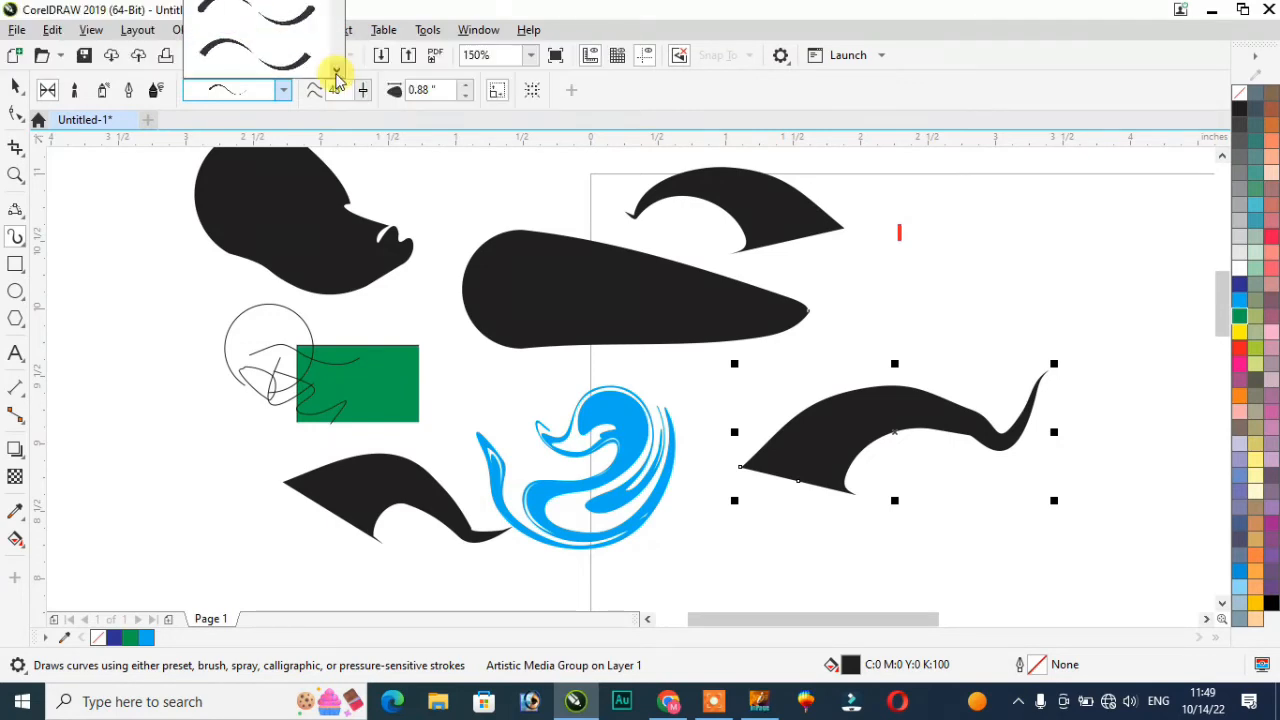
{"action": "left_click", "coordinate": [273, 68]}
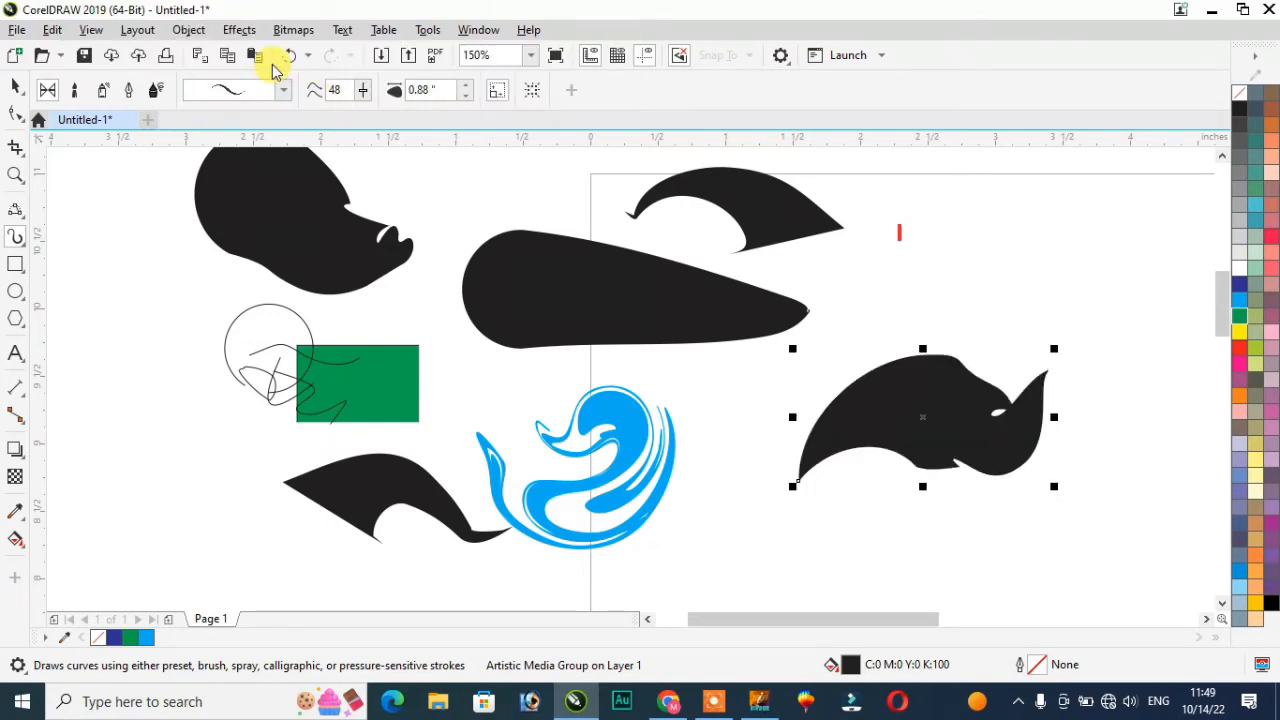
{"action": "mouse_move", "coordinate": [735, 520]}
{"action": "left_mouse_down"}
{"action": "mouse_move", "coordinate": [960, 543]}
{"action": "mouse_move", "coordinate": [1000, 518]}
{"action": "left_mouse_up"}
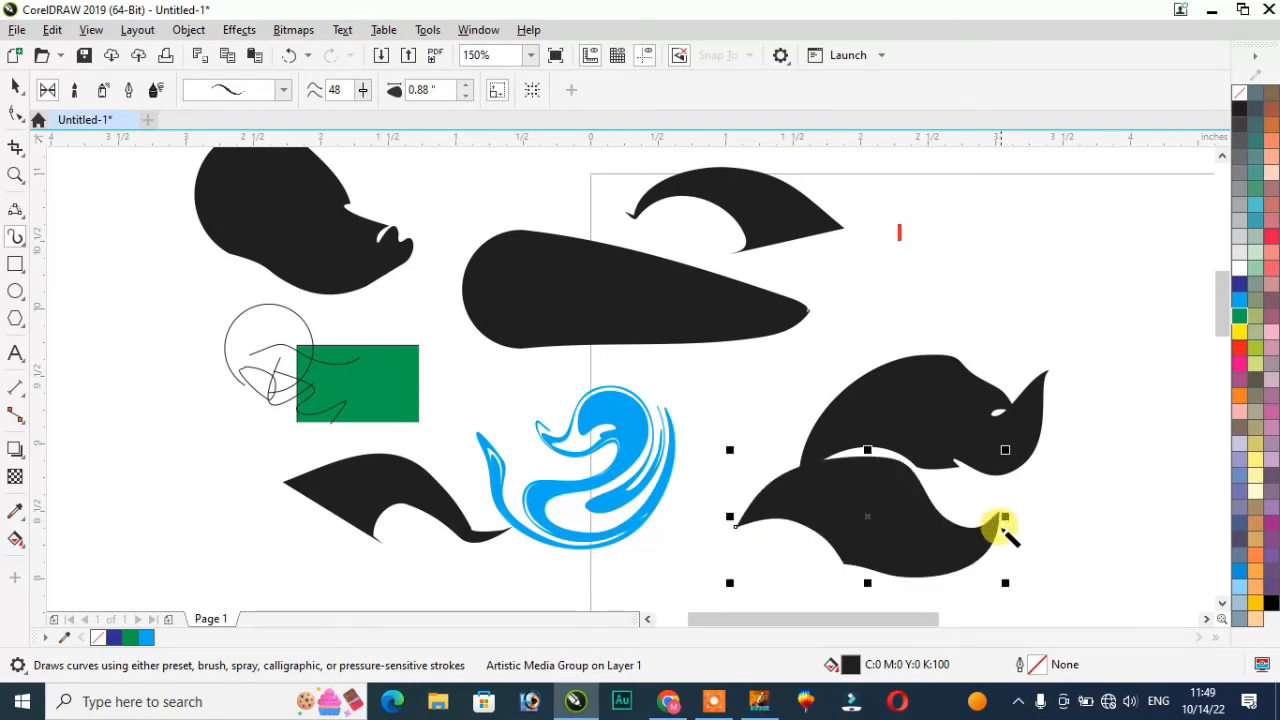
Step: Narrow the stroke below the rhino shape to a 0.20" width
{"action": "left_click", "coordinate": [469, 96]}
{"action": "left_click", "coordinate": [469, 96]}
{"action": "left_click", "coordinate": [469, 96]}
{"action": "left_click", "coordinate": [469, 96]}
{"action": "left_click", "coordinate": [469, 96]}
{"action": "left_click", "coordinate": [469, 96]}
{"action": "left_click", "coordinate": [469, 96]}
{"action": "left_click", "coordinate": [469, 96]}
{"action": "left_click_drag", "start_coordinate": [440, 92], "coordinate": [358, 106]}
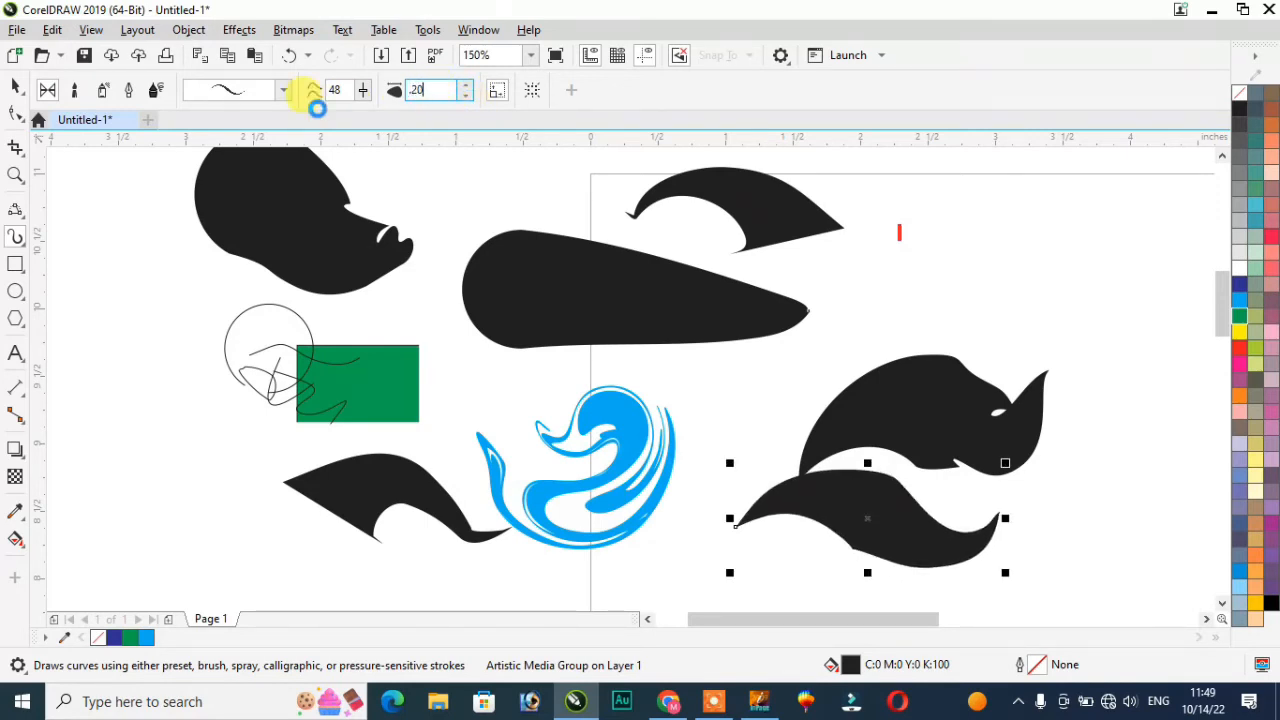
{"action": "type", "text": ".20"}
{"action": "key", "text": "Return"}
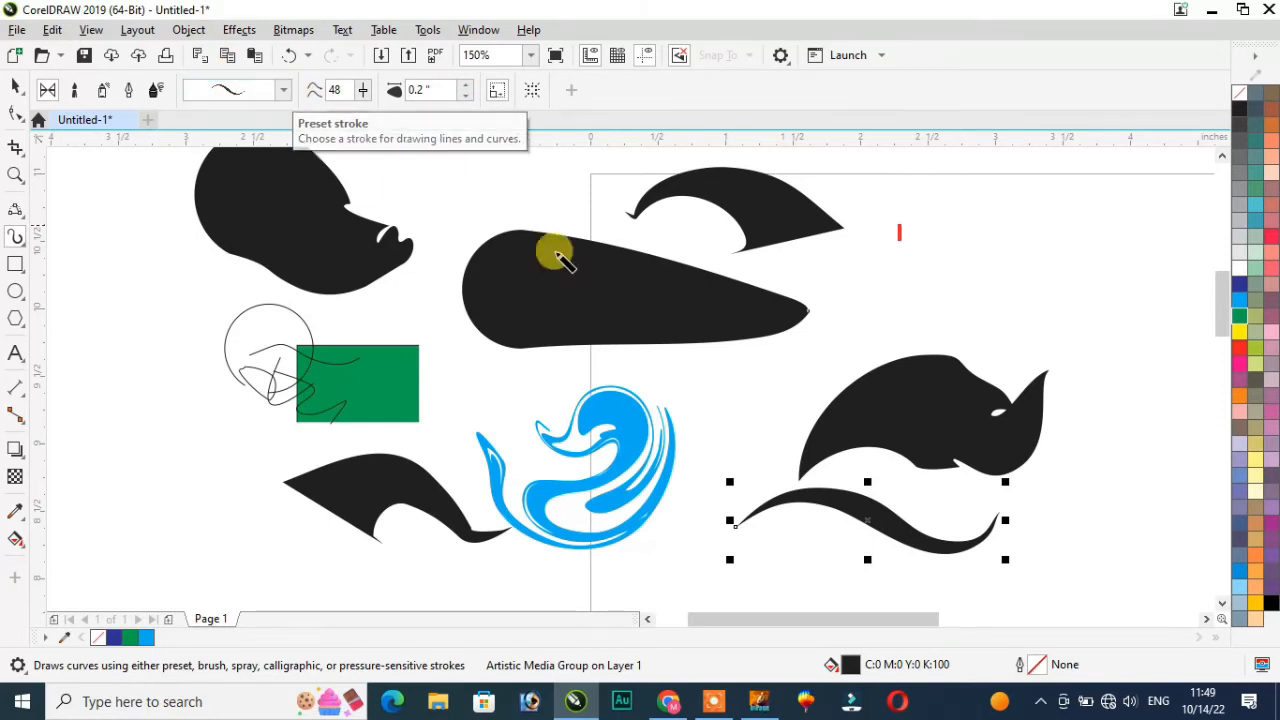
Step: Draw a thin brush stroke at the upper right and give it a wavy preset
{"action": "mouse_move", "coordinate": [909, 286]}
{"action": "left_mouse_down"}
{"action": "mouse_move", "coordinate": [1031, 265]}
{"action": "mouse_move", "coordinate": [1086, 238]}
{"action": "left_mouse_up"}
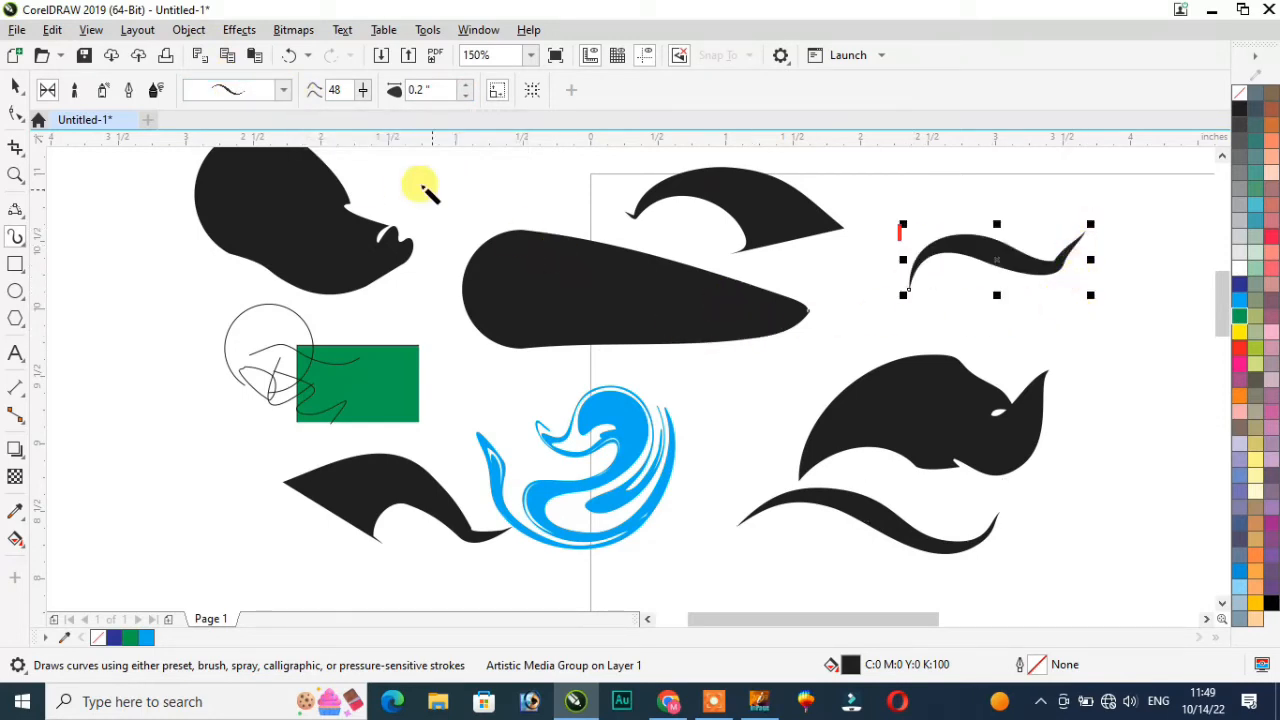
{"action": "left_click", "coordinate": [281, 91]}
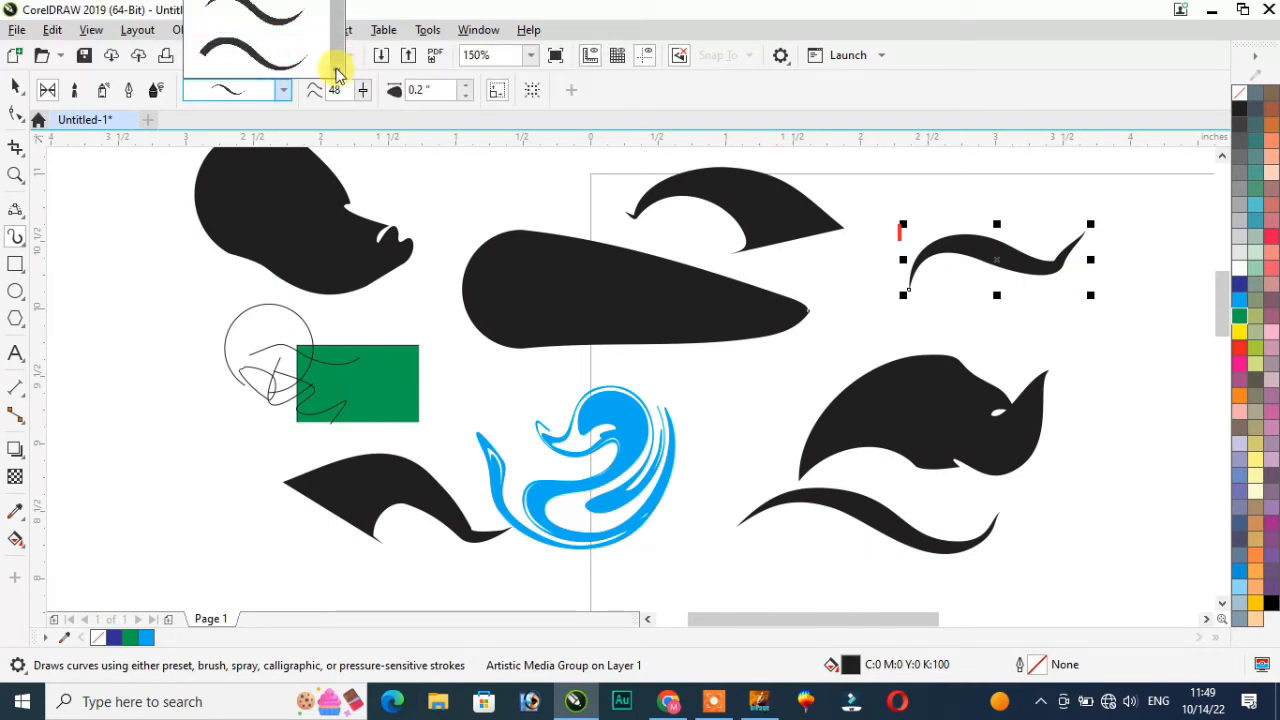
{"action": "left_click", "coordinate": [286, 22]}
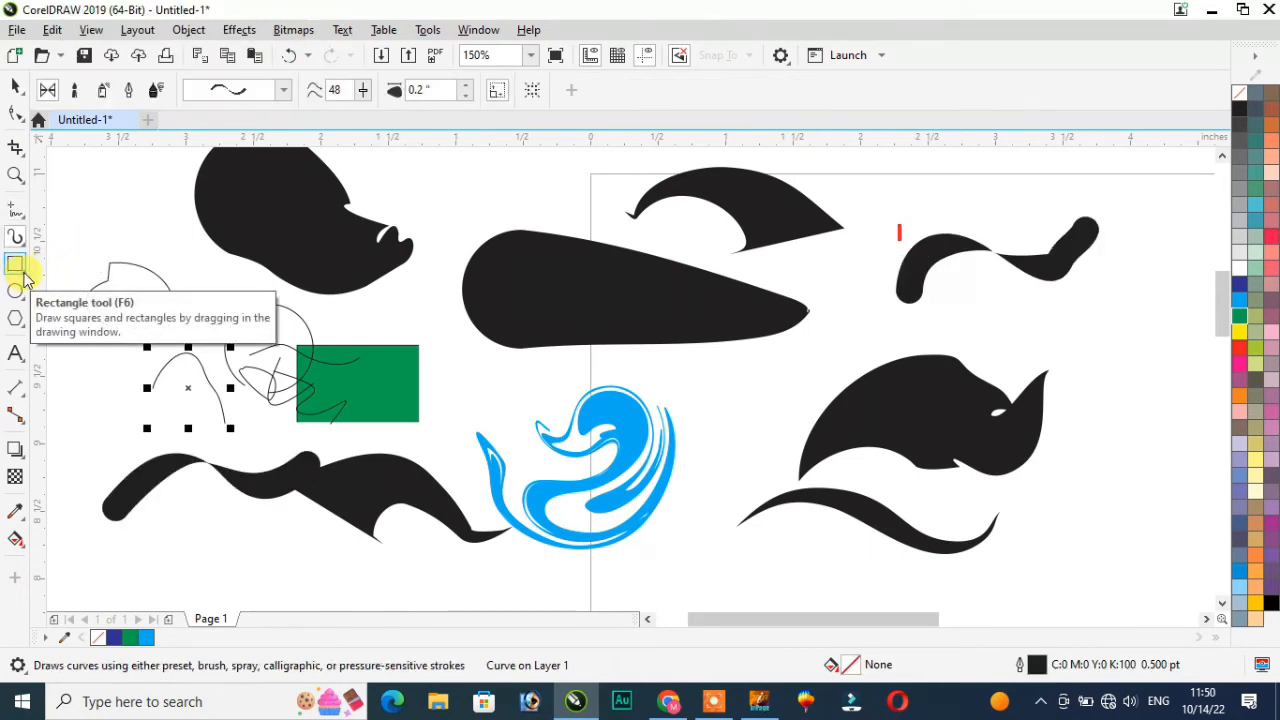
Step: Select all the brush artwork on the canvas and delete it
{"action": "scroll", "coordinate": [109, 300], "scroll_direction": "down", "scroll_amount": 4}
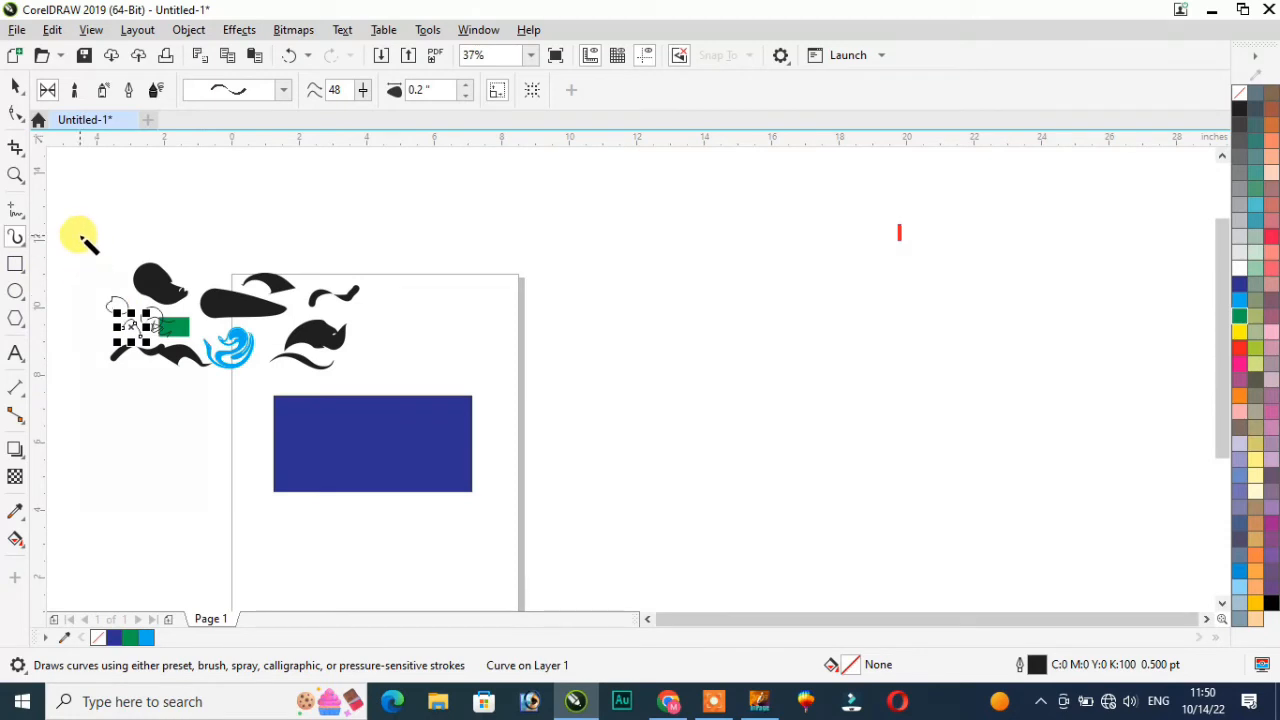
{"action": "left_click", "coordinate": [15, 88]}
{"action": "left_click_drag", "start_coordinate": [74, 223], "coordinate": [546, 508]}
{"action": "key", "text": "Delete"}
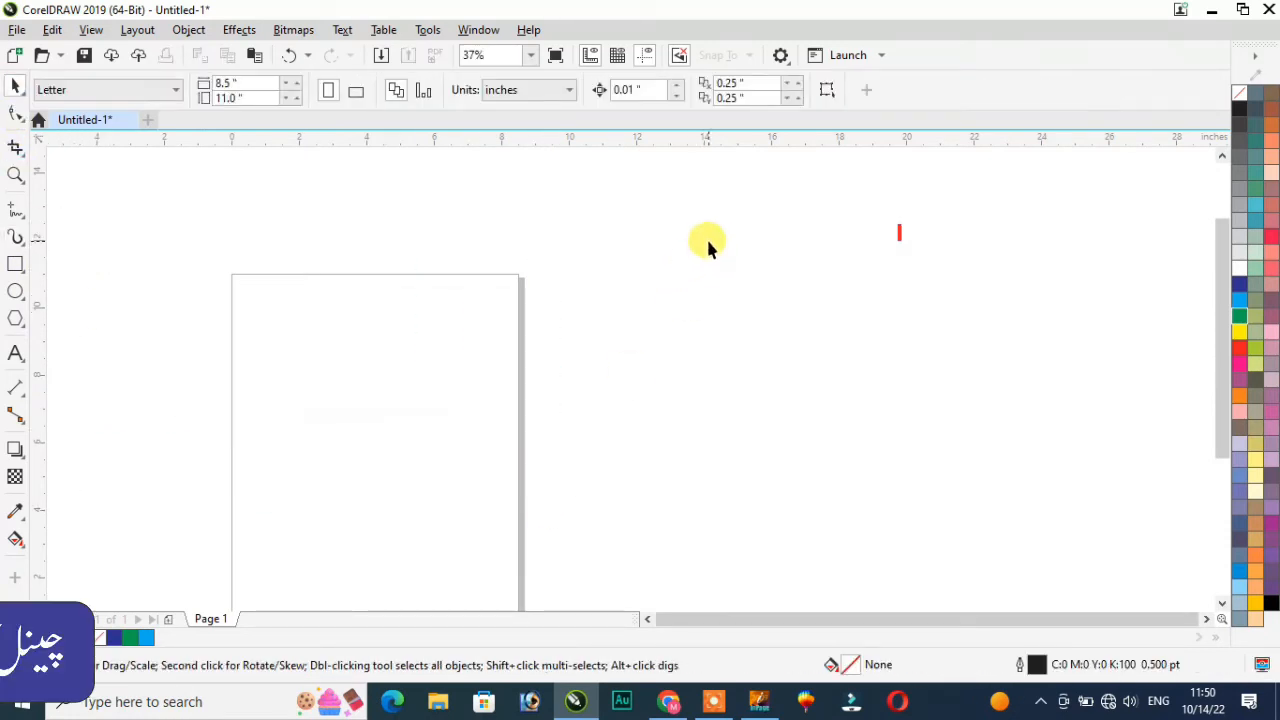
Step: Draw a rectangle to the left of the page
{"action": "scroll", "coordinate": [76, 316], "scroll_direction": "up", "scroll_amount": 2}
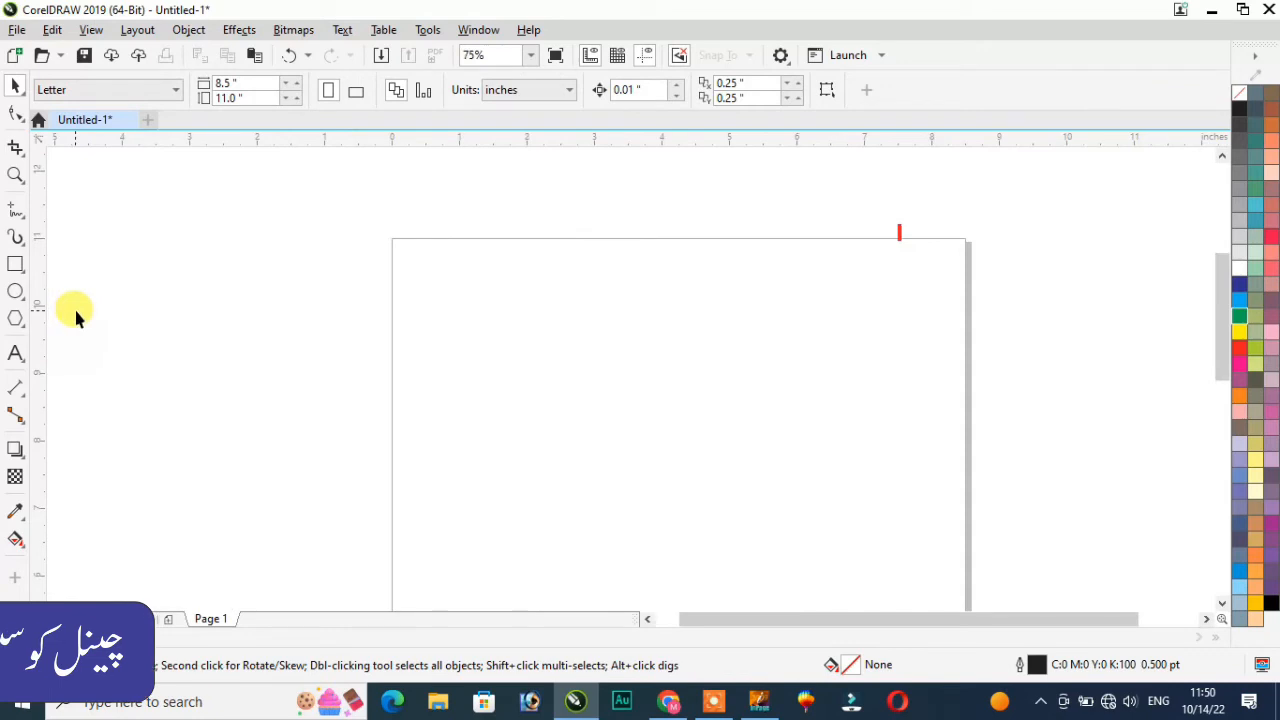
{"action": "left_click", "coordinate": [15, 264]}
{"action": "left_click_drag", "start_coordinate": [233, 285], "coordinate": [406, 388]}
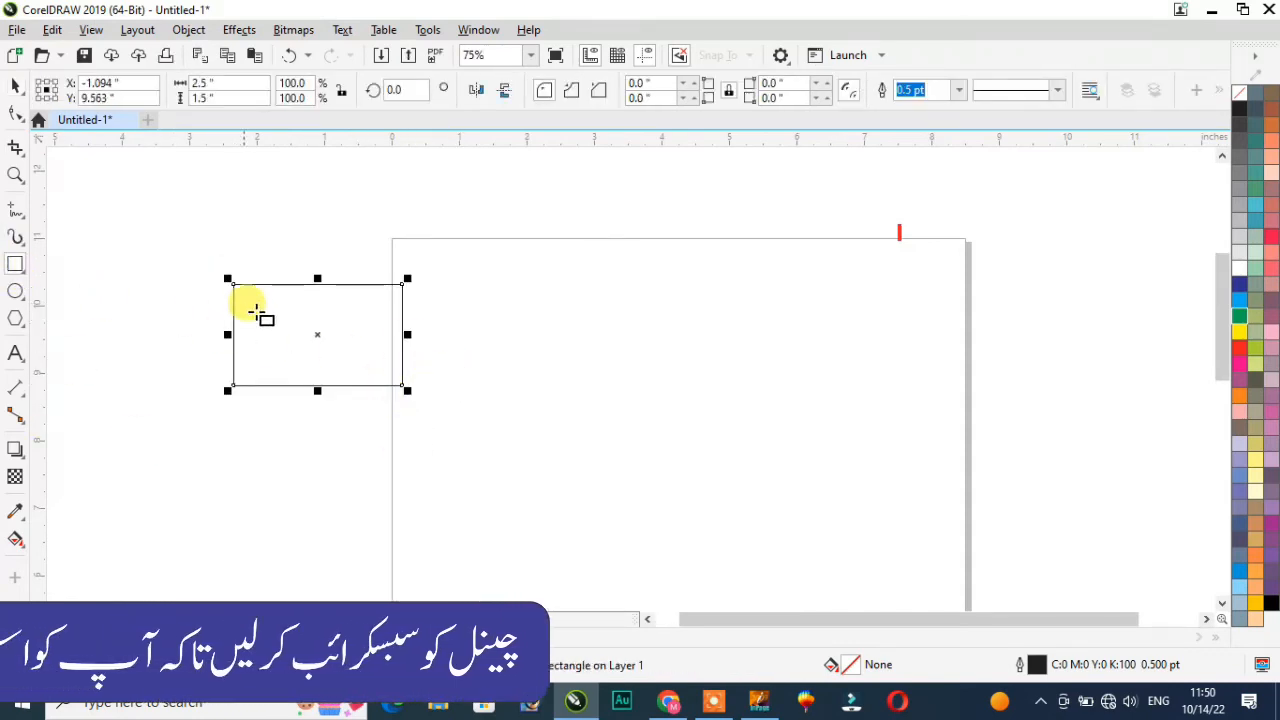
{"action": "scroll", "coordinate": [677, 180], "scroll_direction": "up", "scroll_amount": 1}
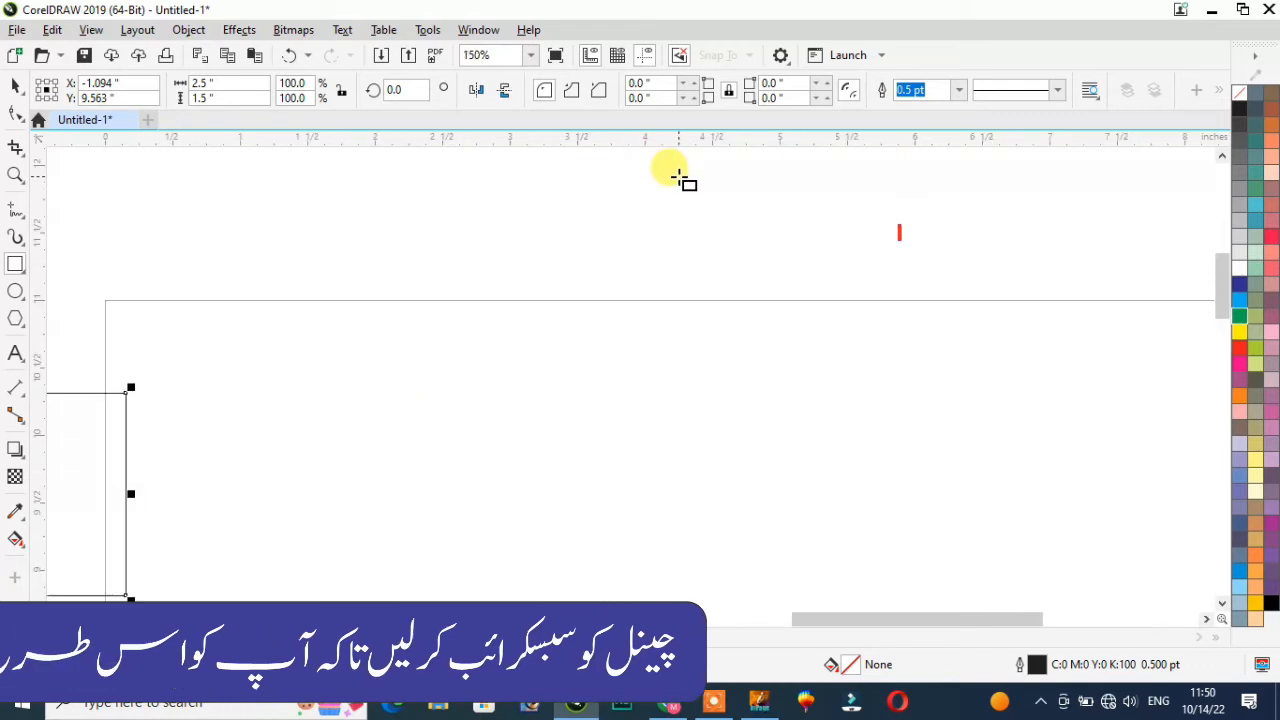
{"action": "scroll", "coordinate": [677, 180], "scroll_direction": "down", "scroll_amount": 1}
Step: Draw a 3.736" × 2.361" rectangle on the page and fill it green
{"action": "left_click_drag", "start_coordinate": [606, 298], "coordinate": [858, 459]}
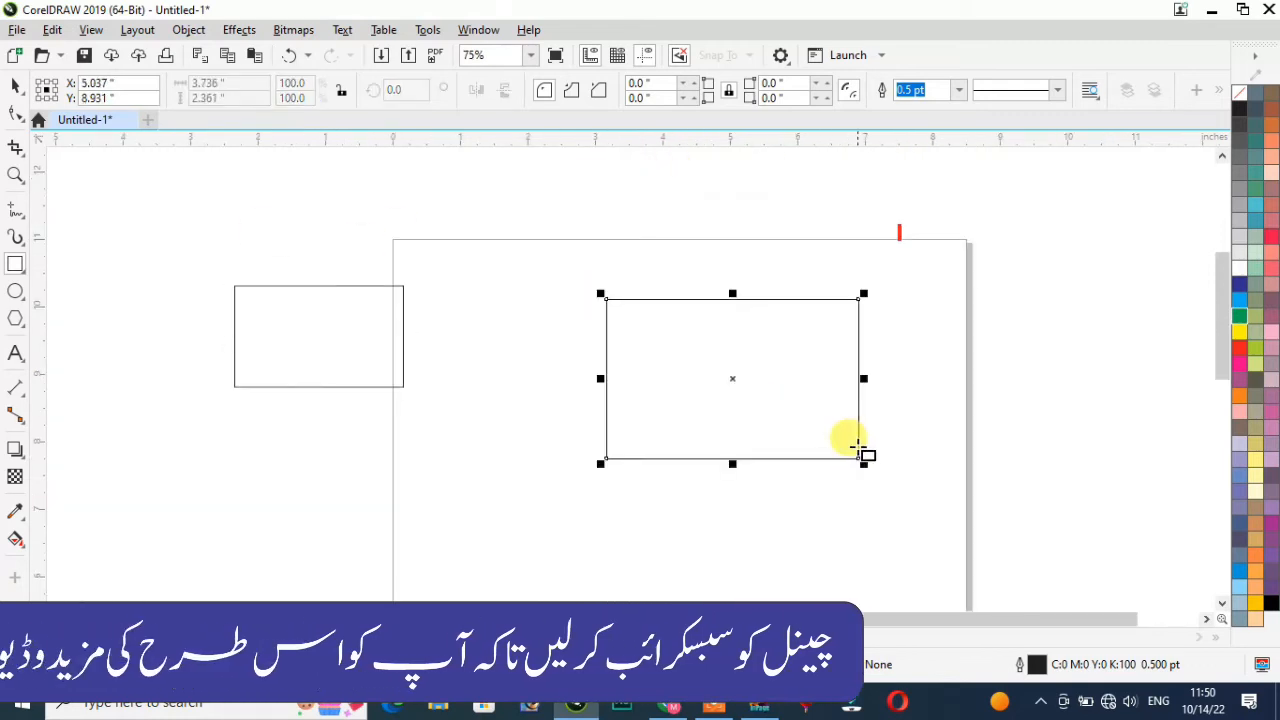
{"action": "left_click", "coordinate": [1240, 320]}
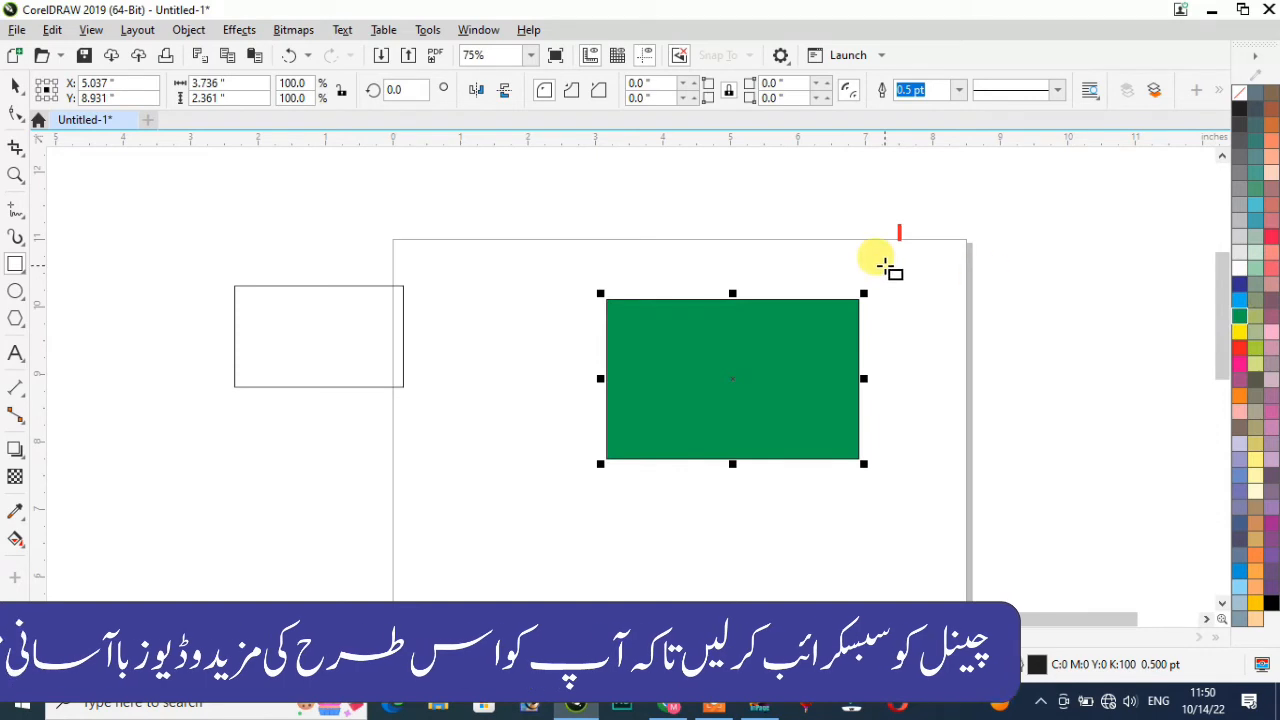
{"action": "scroll", "coordinate": [876, 262], "scroll_direction": "up", "scroll_amount": 1}
{"action": "scroll", "coordinate": [880, 262], "scroll_direction": "down", "scroll_amount": 1}
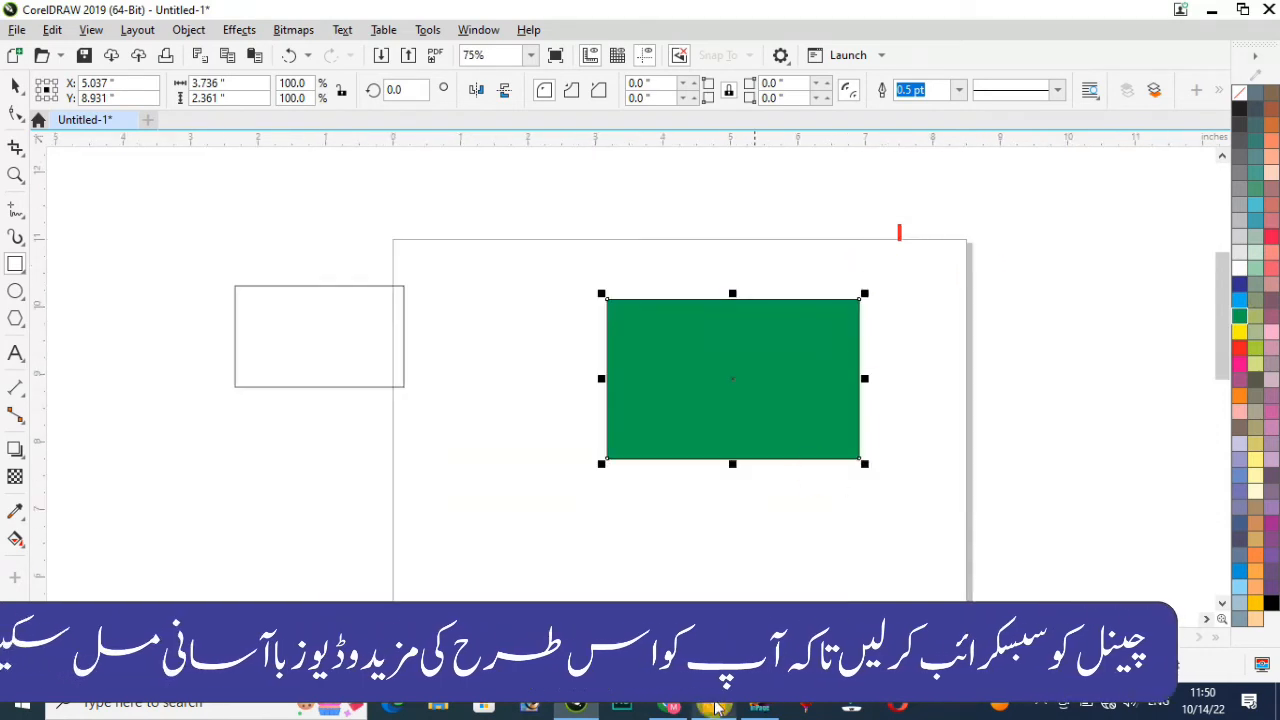
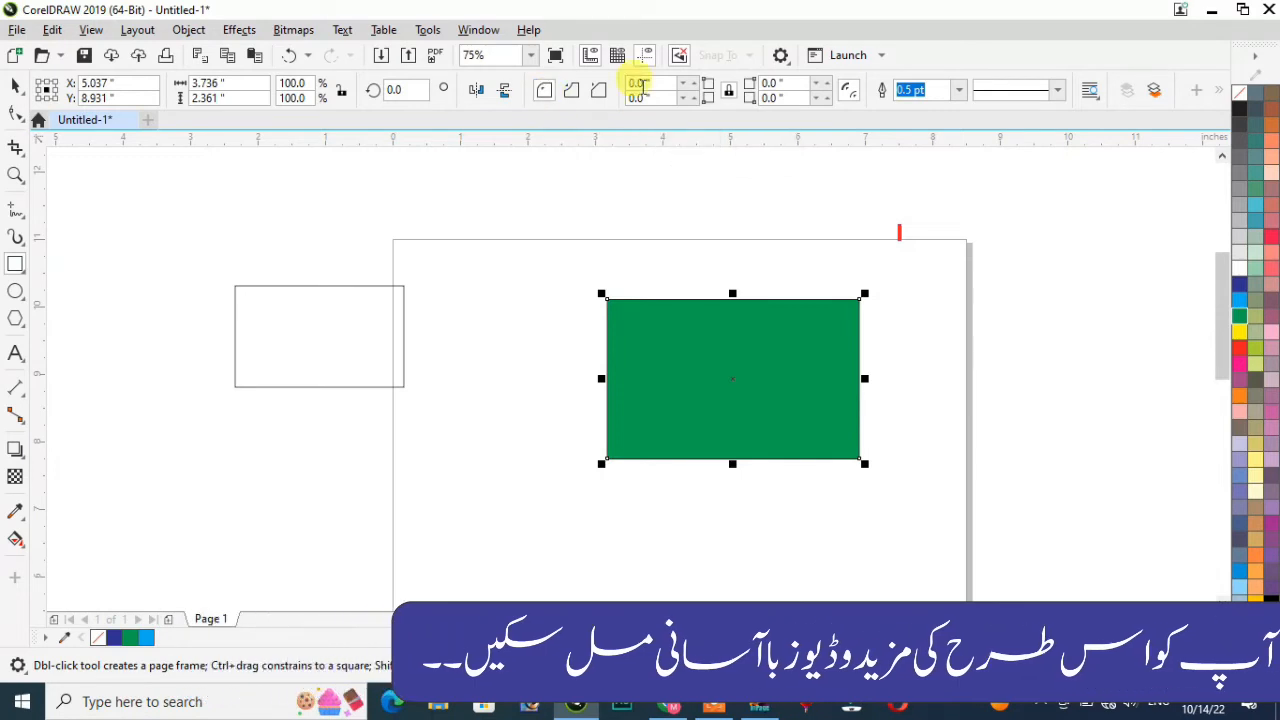
Step: Try corner radius values of 0.2", 0 and 0.5" on the green rectangle
{"action": "left_click_drag", "start_coordinate": [659, 83], "coordinate": [569, 90]}
{"action": "type", "text": ".2"}
{"action": "key", "text": "Return"}
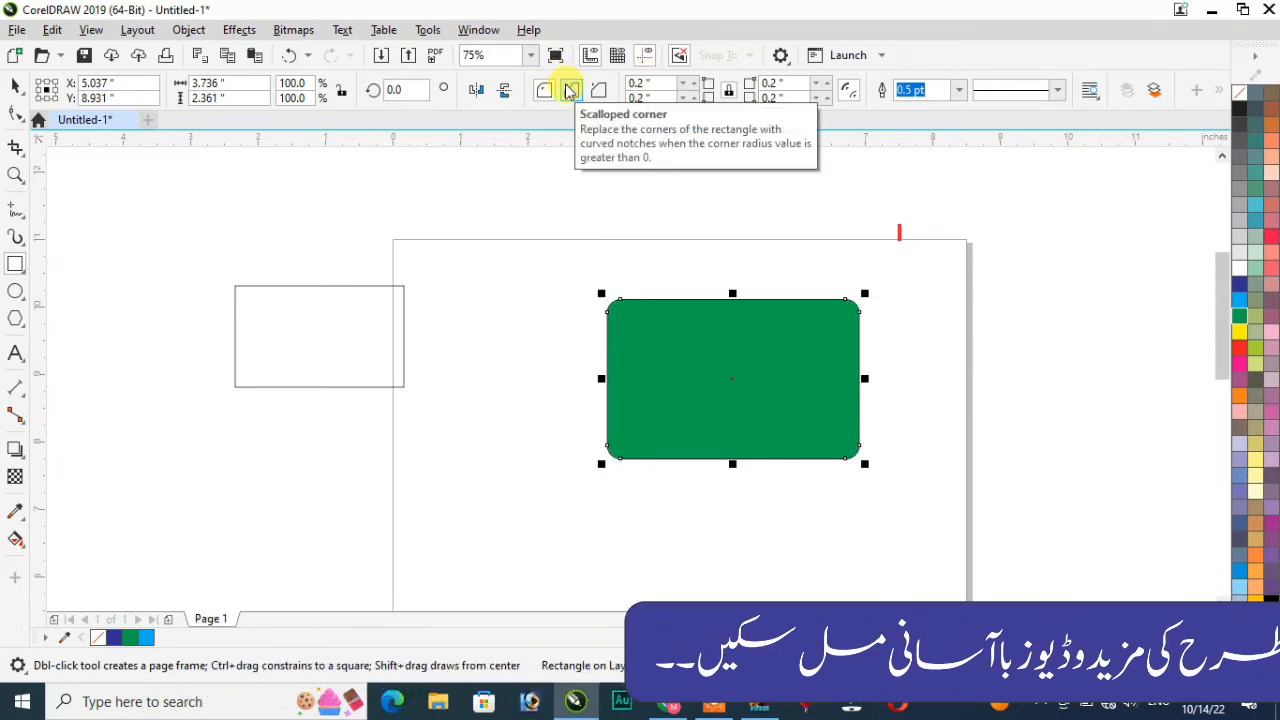
{"action": "scroll", "coordinate": [645, 305], "scroll_direction": "up", "scroll_amount": 4}
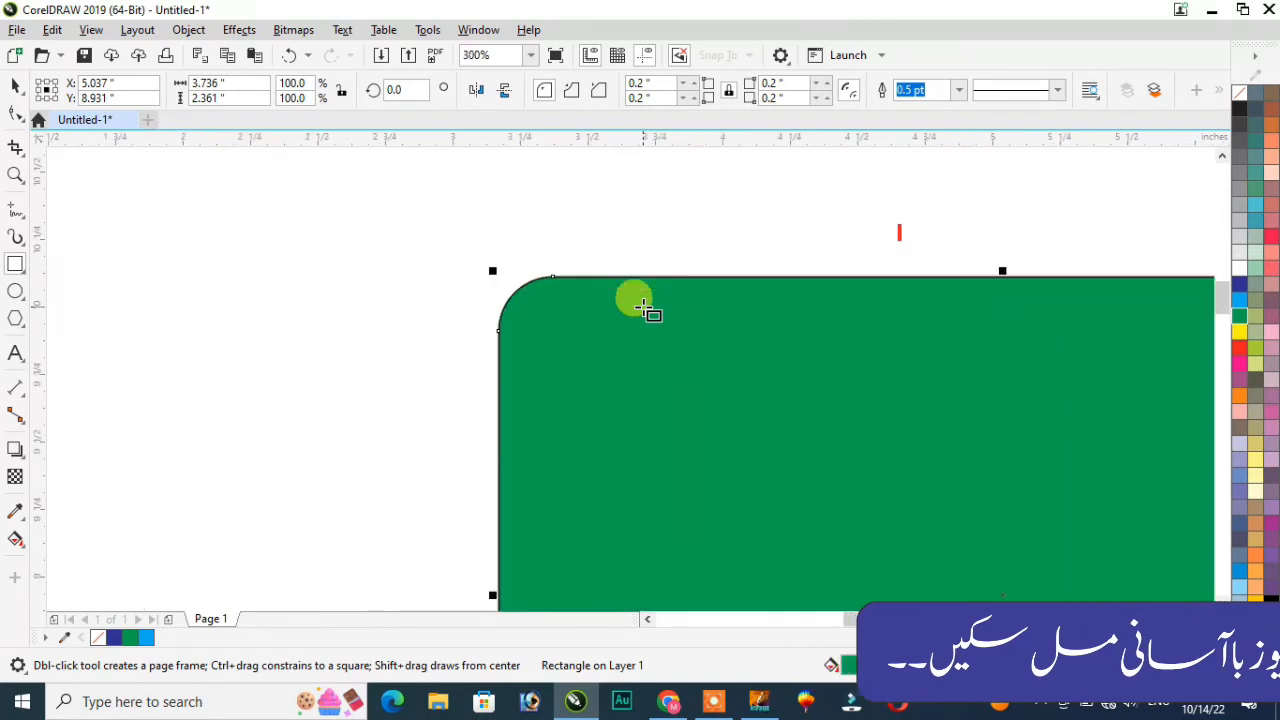
{"action": "scroll", "coordinate": [645, 305], "scroll_direction": "up", "scroll_amount": 2}
{"action": "left_click_drag", "start_coordinate": [662, 84], "coordinate": [630, 85]}
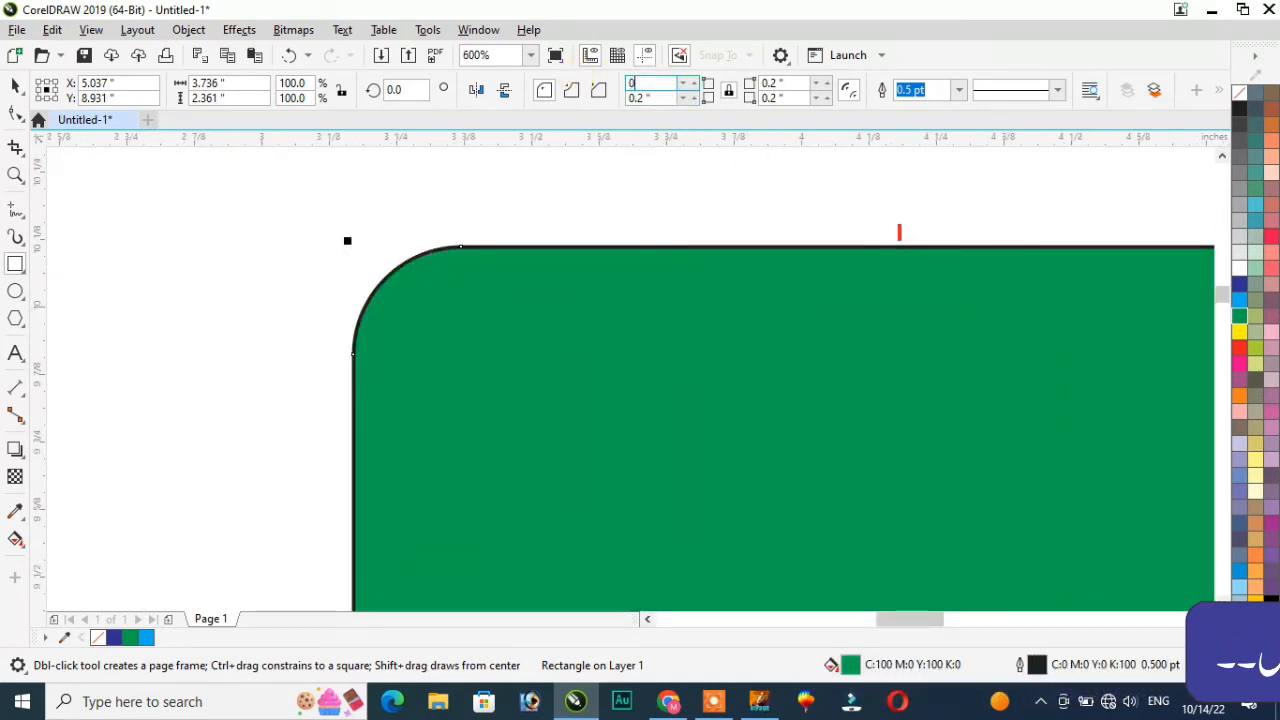
{"action": "type", "text": "0"}
{"action": "key", "text": "Return"}
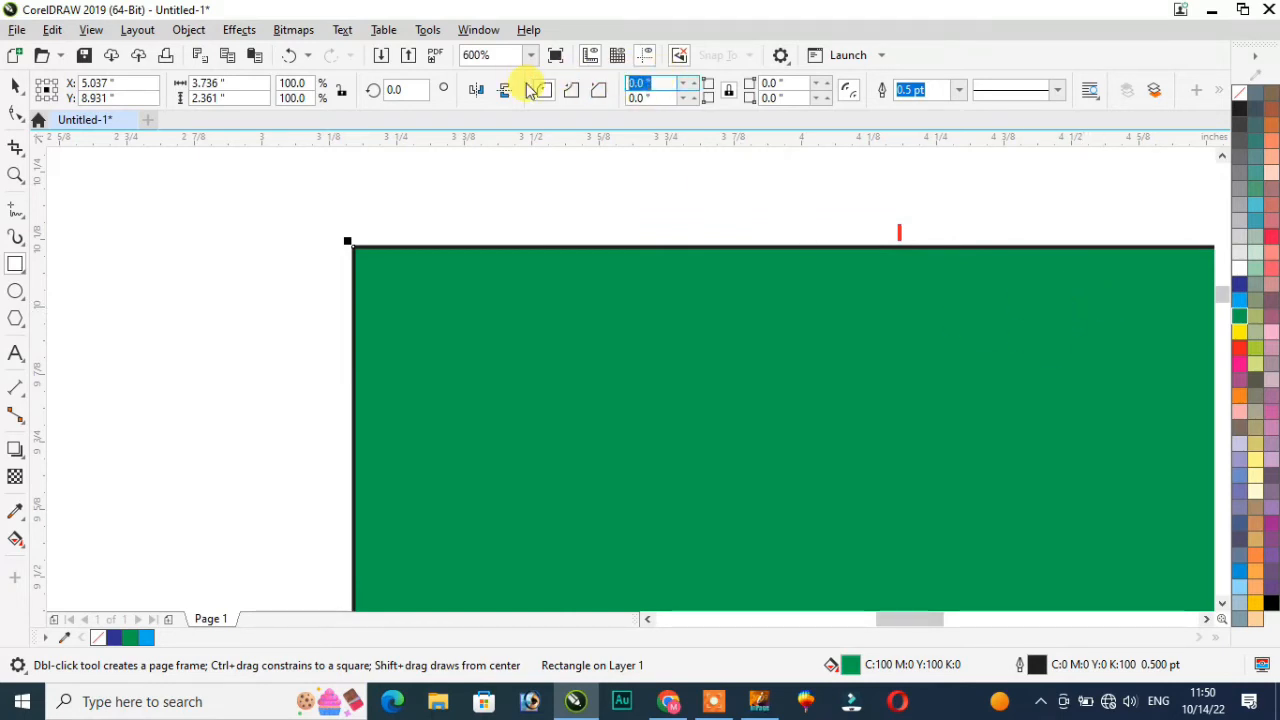
{"action": "key", "text": "Return"}
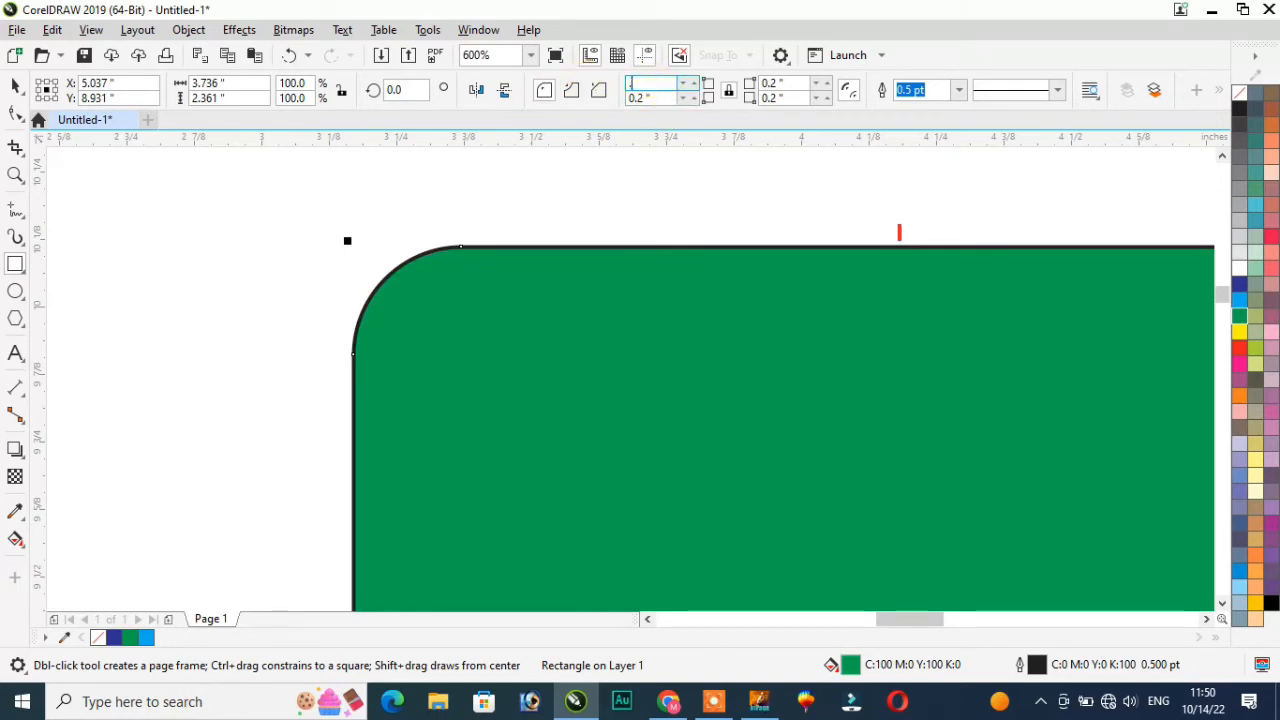
{"action": "key", "text": "Return"}
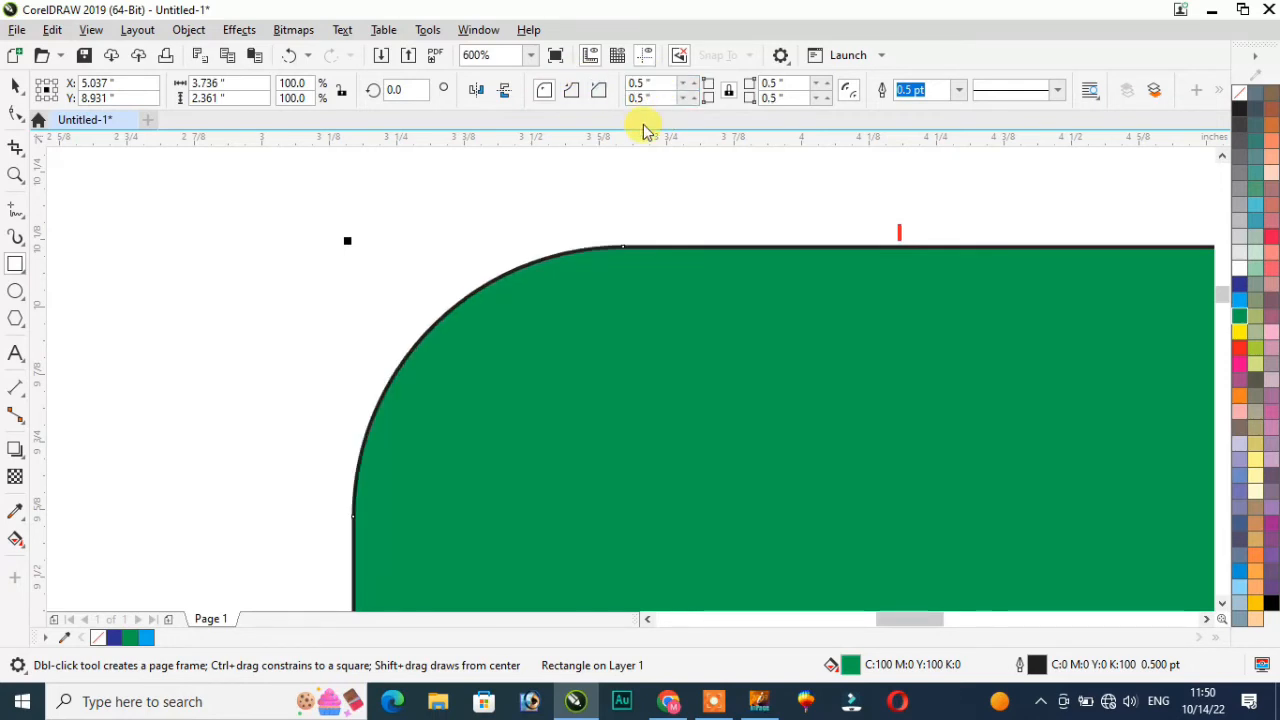
{"action": "scroll", "coordinate": [814, 297], "scroll_direction": "down", "scroll_amount": 2}
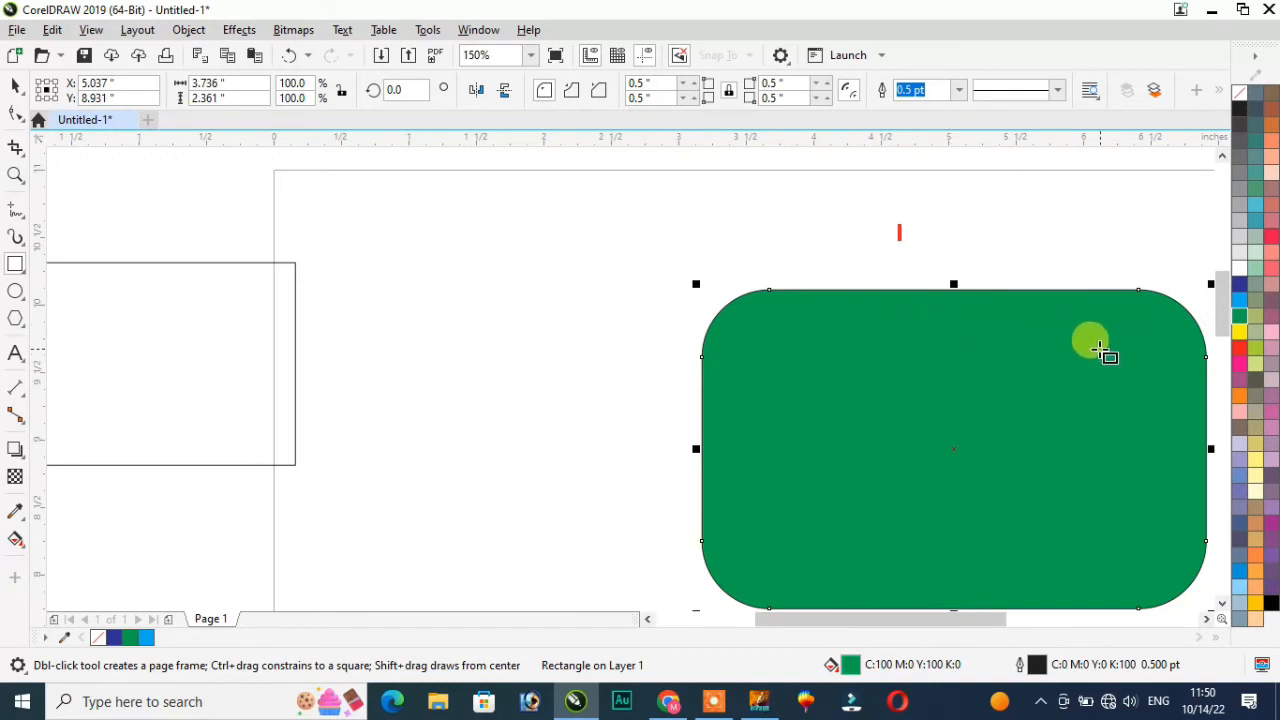
Step: Set only the top-left corner radius to 0.4" and make it a chamfered corner
{"action": "left_click", "coordinate": [658, 82]}
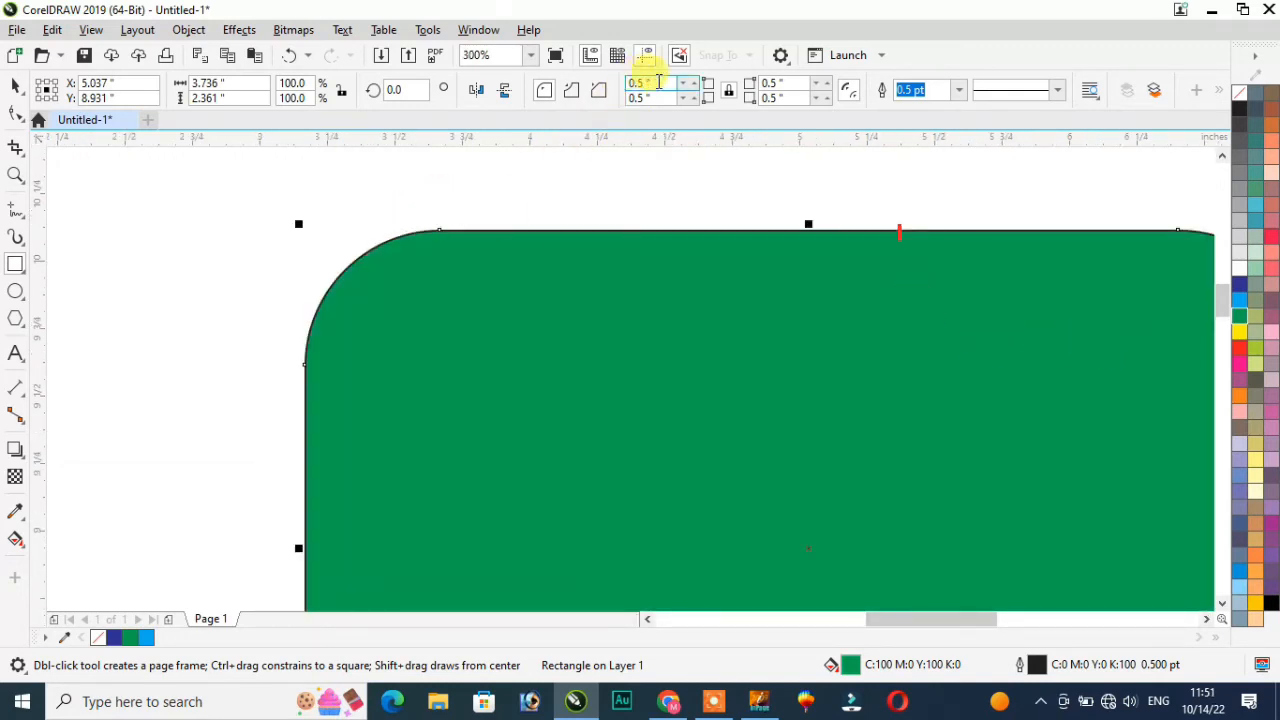
{"action": "left_click_drag", "start_coordinate": [667, 82], "coordinate": [560, 89]}
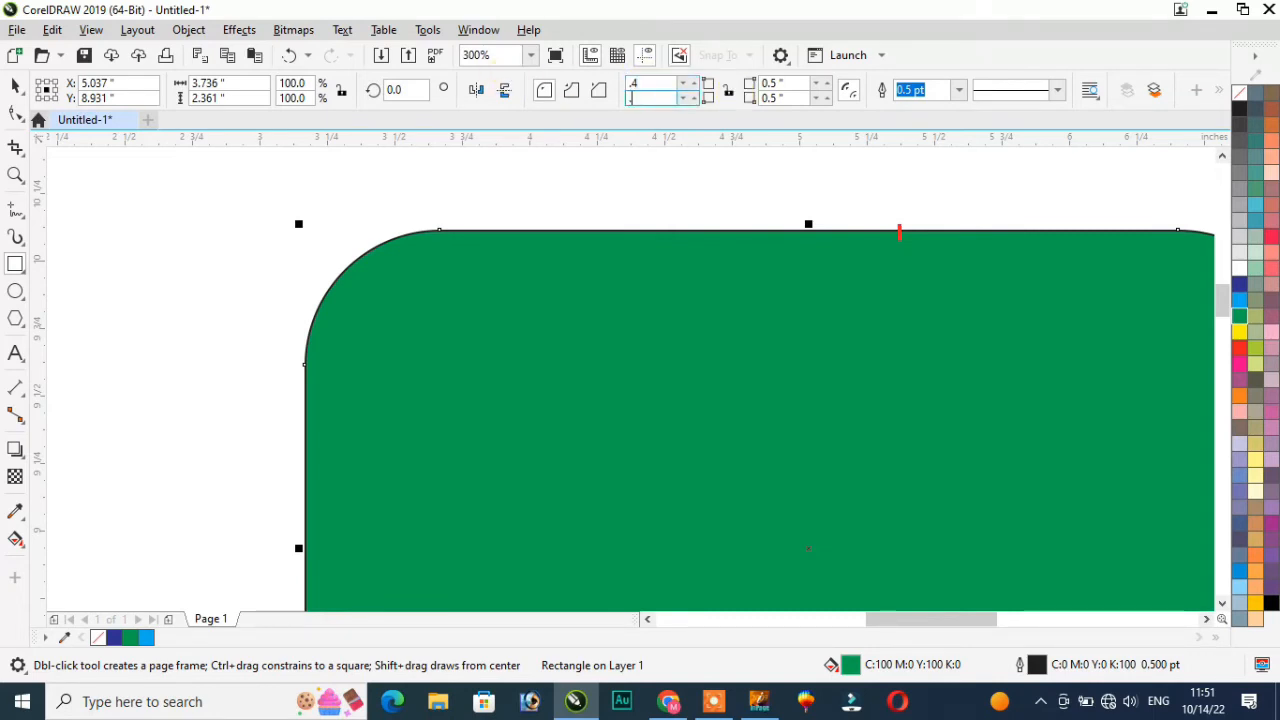
{"action": "key", "text": "Return"}
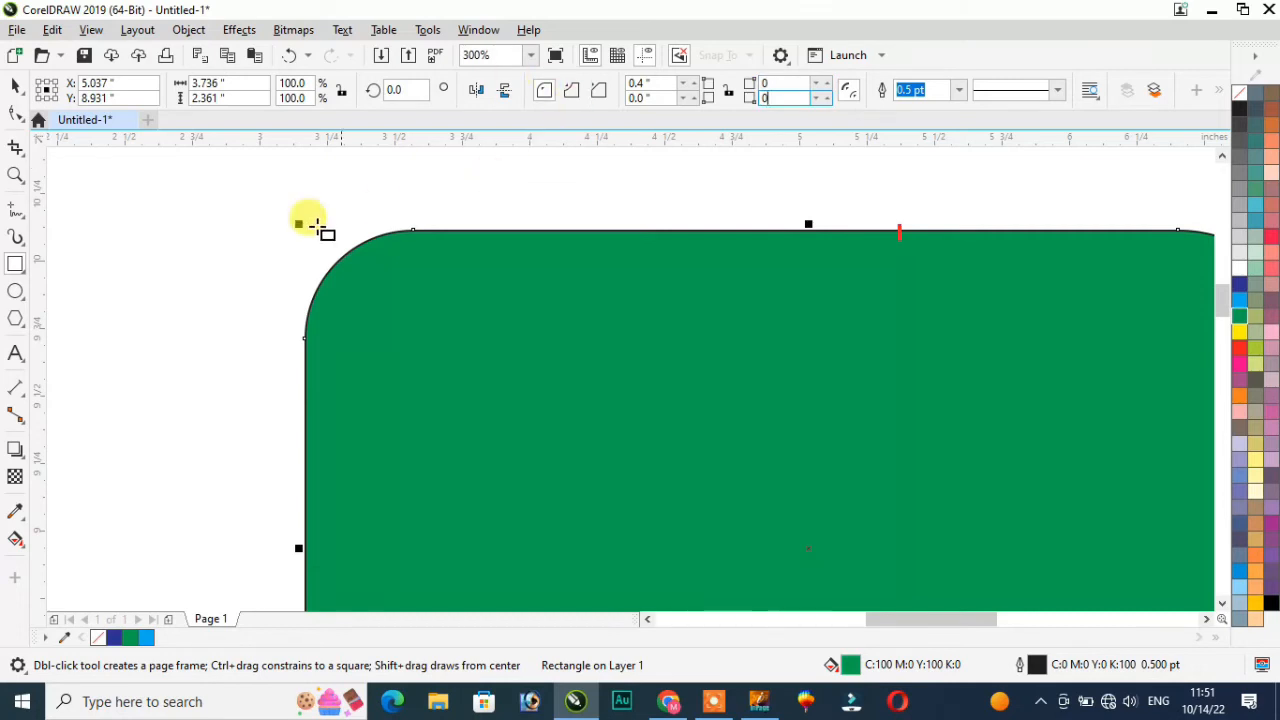
{"action": "left_click", "coordinate": [13, 89]}
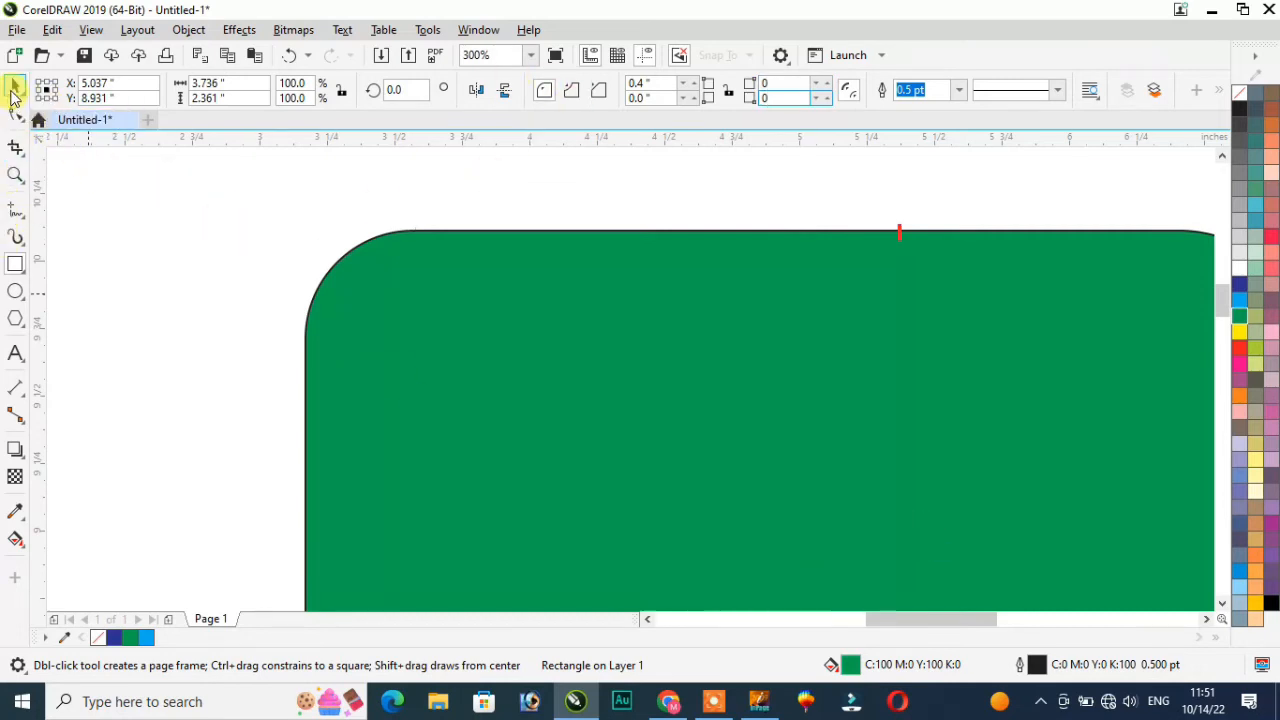
{"action": "scroll", "coordinate": [528, 402], "scroll_direction": "down", "scroll_amount": 3}
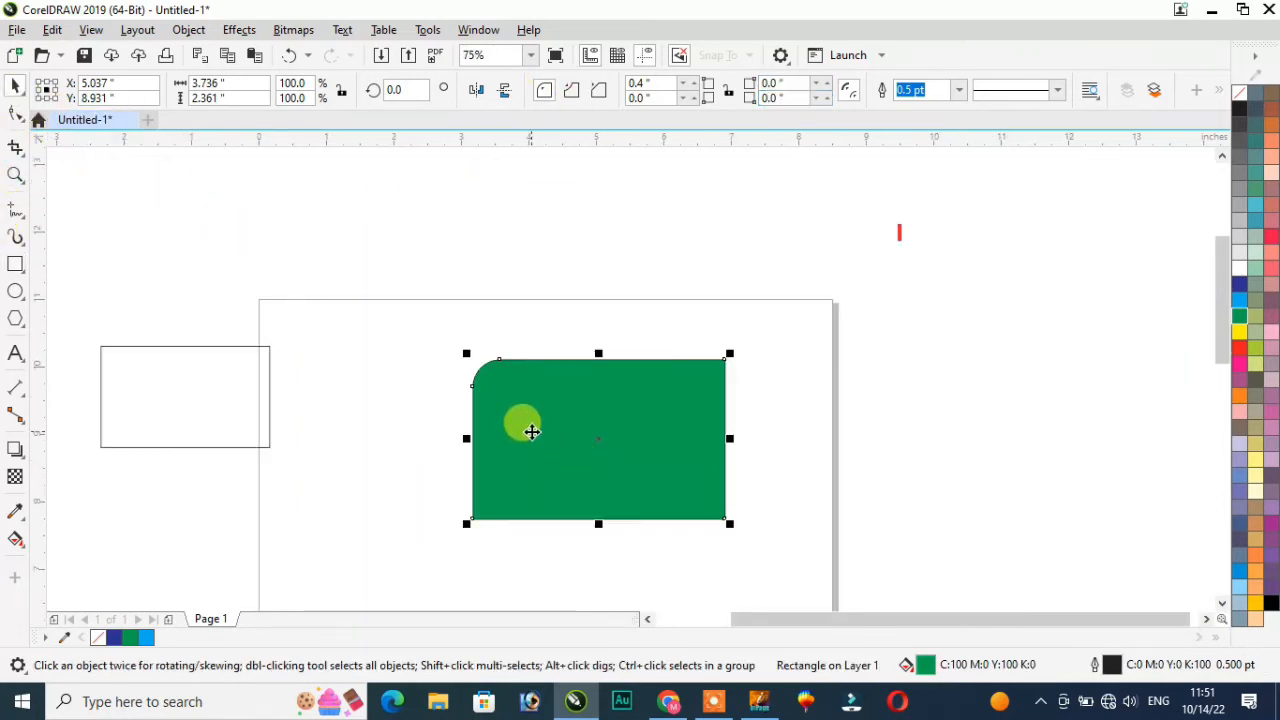
{"action": "scroll", "coordinate": [531, 431], "scroll_direction": "up", "scroll_amount": 1}
{"action": "scroll", "coordinate": [532, 428], "scroll_direction": "down", "scroll_amount": 1}
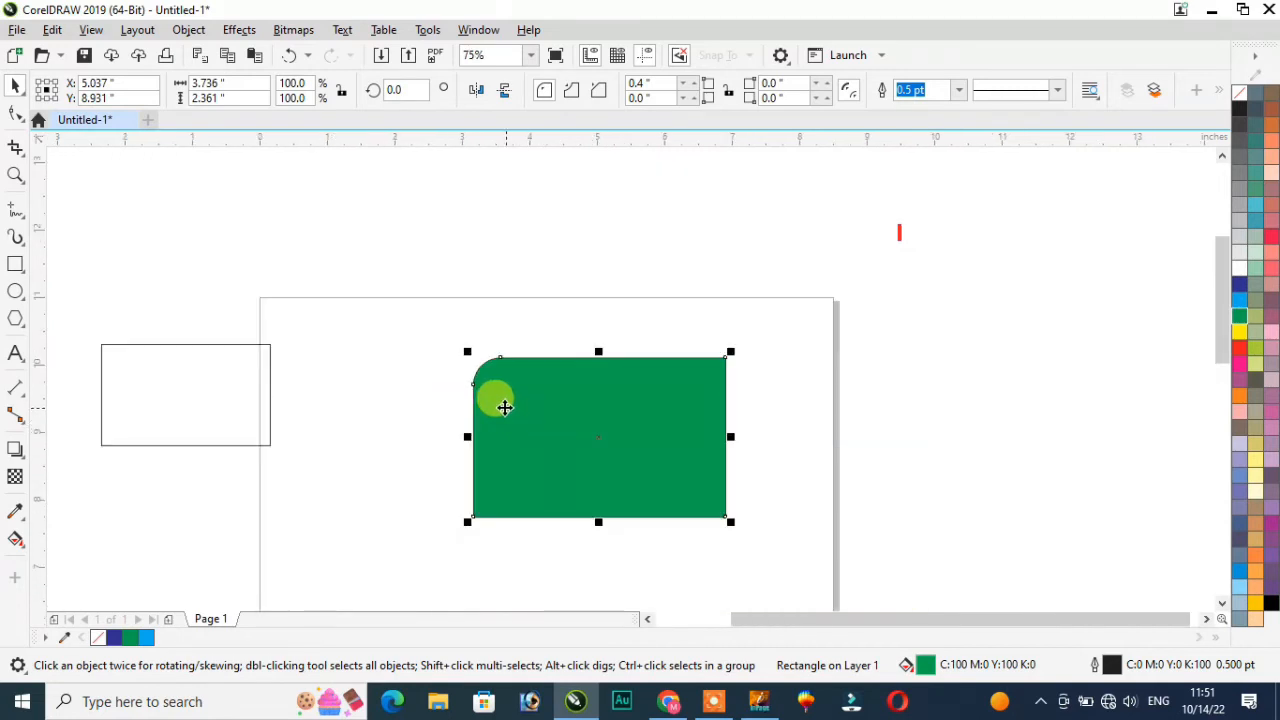
{"action": "scroll", "coordinate": [502, 405], "scroll_direction": "up", "scroll_amount": 1}
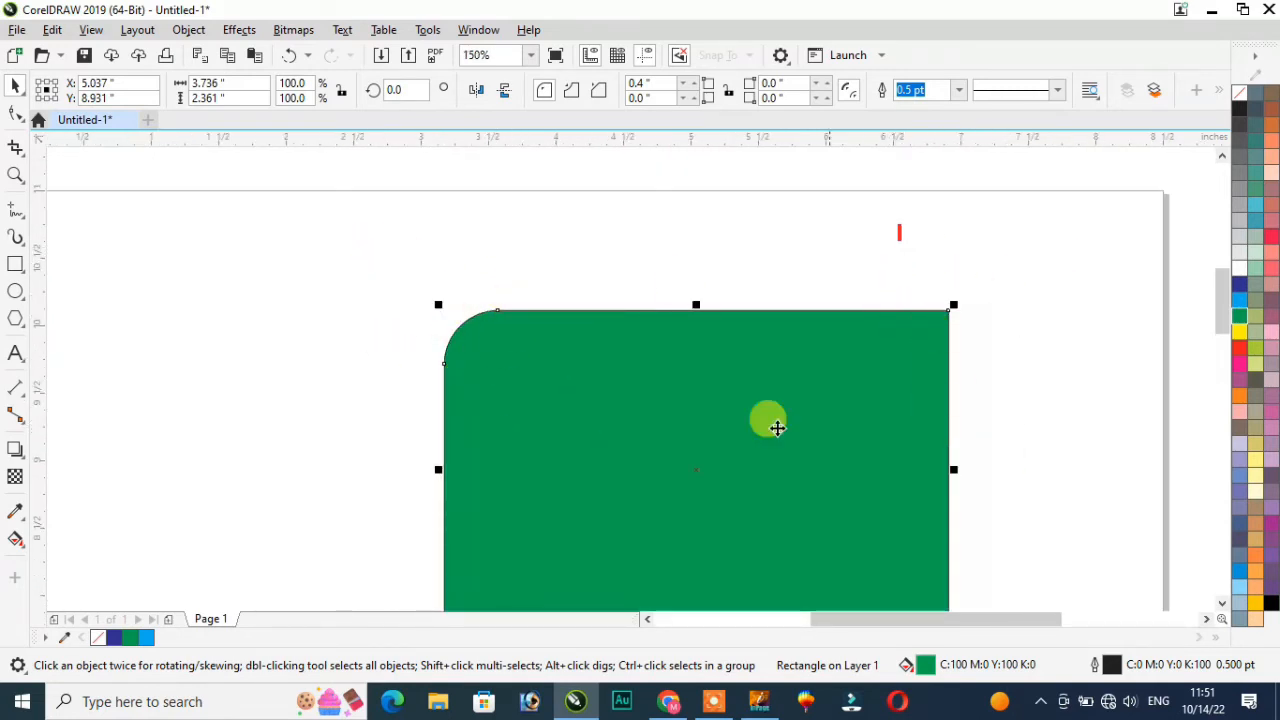
{"action": "scroll", "coordinate": [686, 306], "scroll_direction": "up", "scroll_amount": 1}
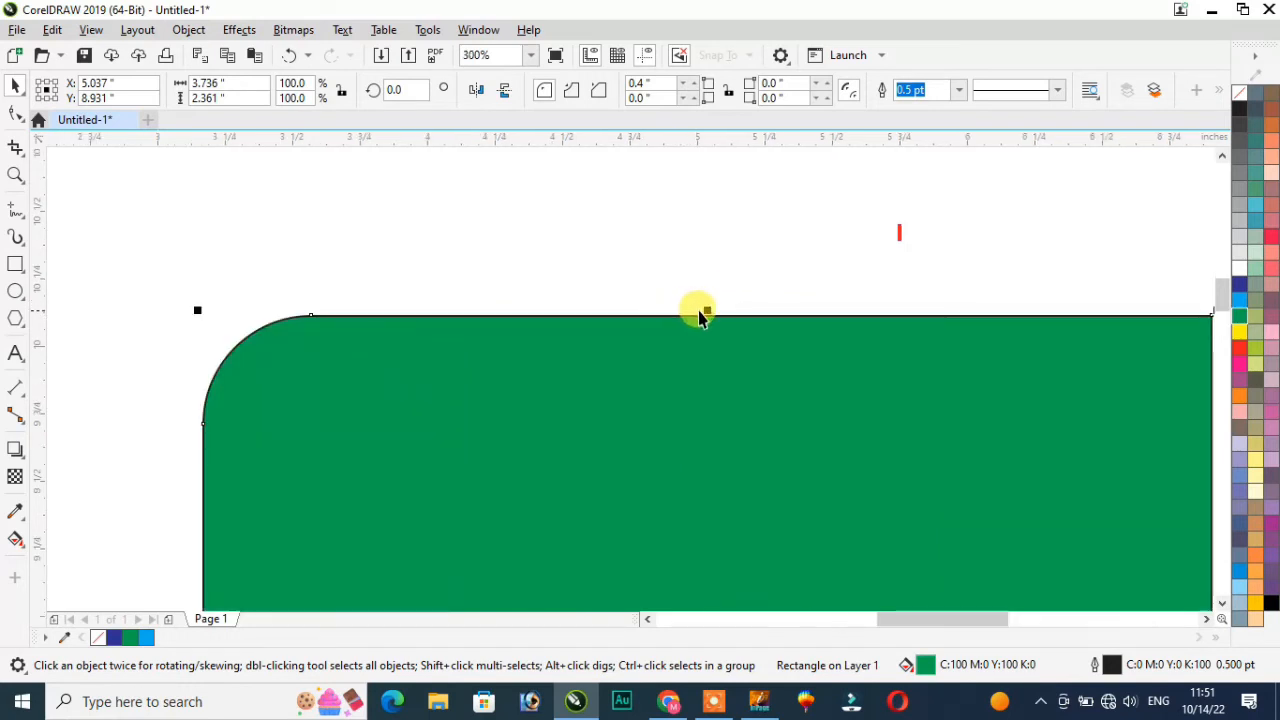
{"action": "left_click", "coordinate": [574, 93]}
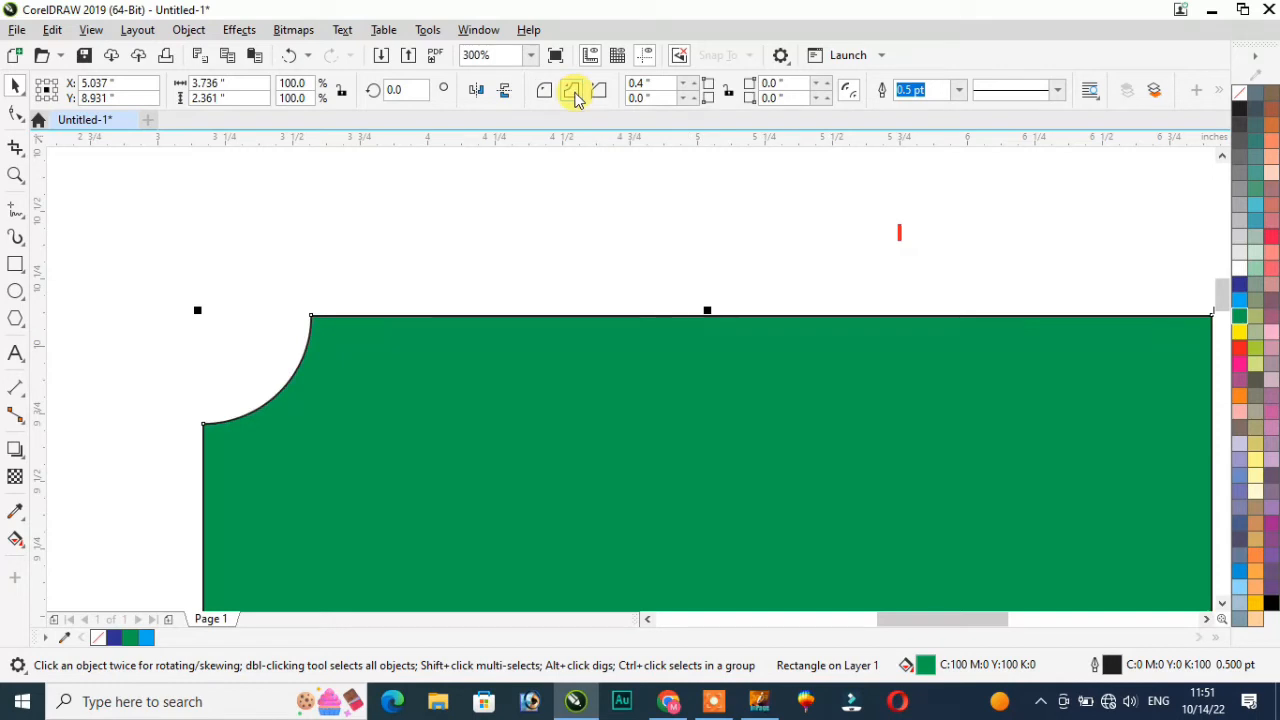
{"action": "scroll", "coordinate": [470, 313], "scroll_direction": "down", "scroll_amount": 4}
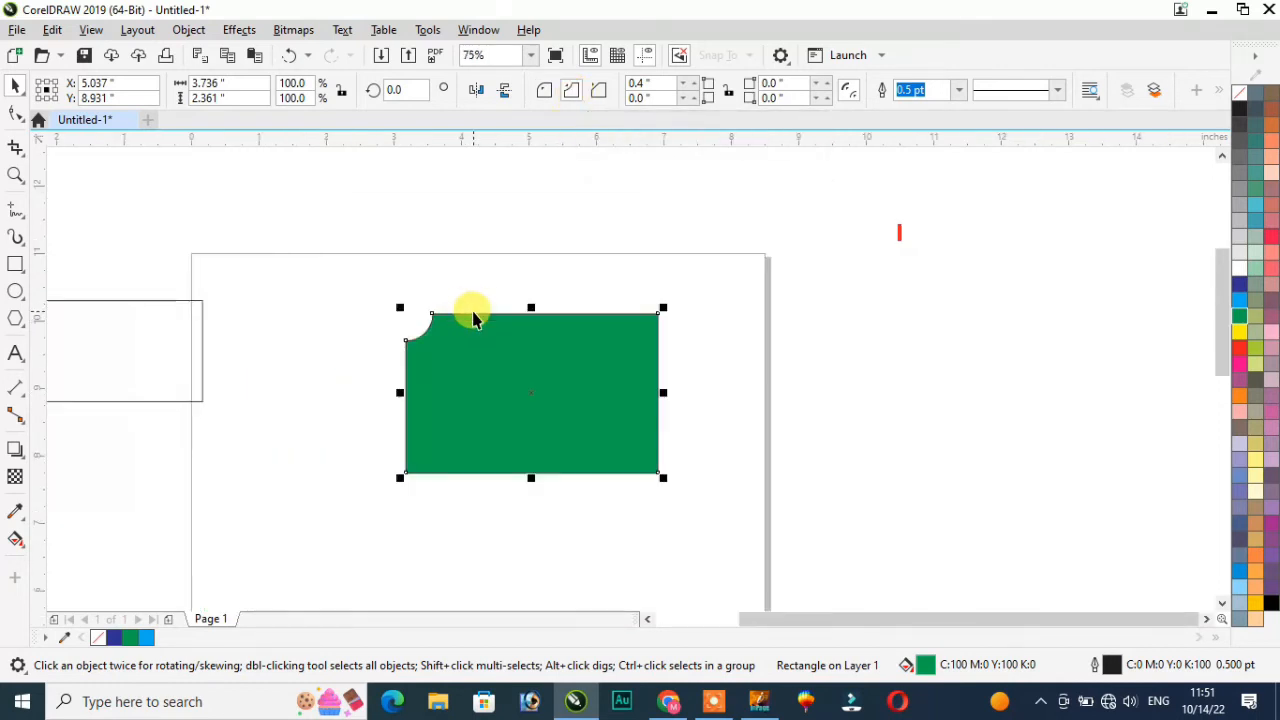
{"action": "scroll", "coordinate": [473, 318], "scroll_direction": "up", "scroll_amount": 2}
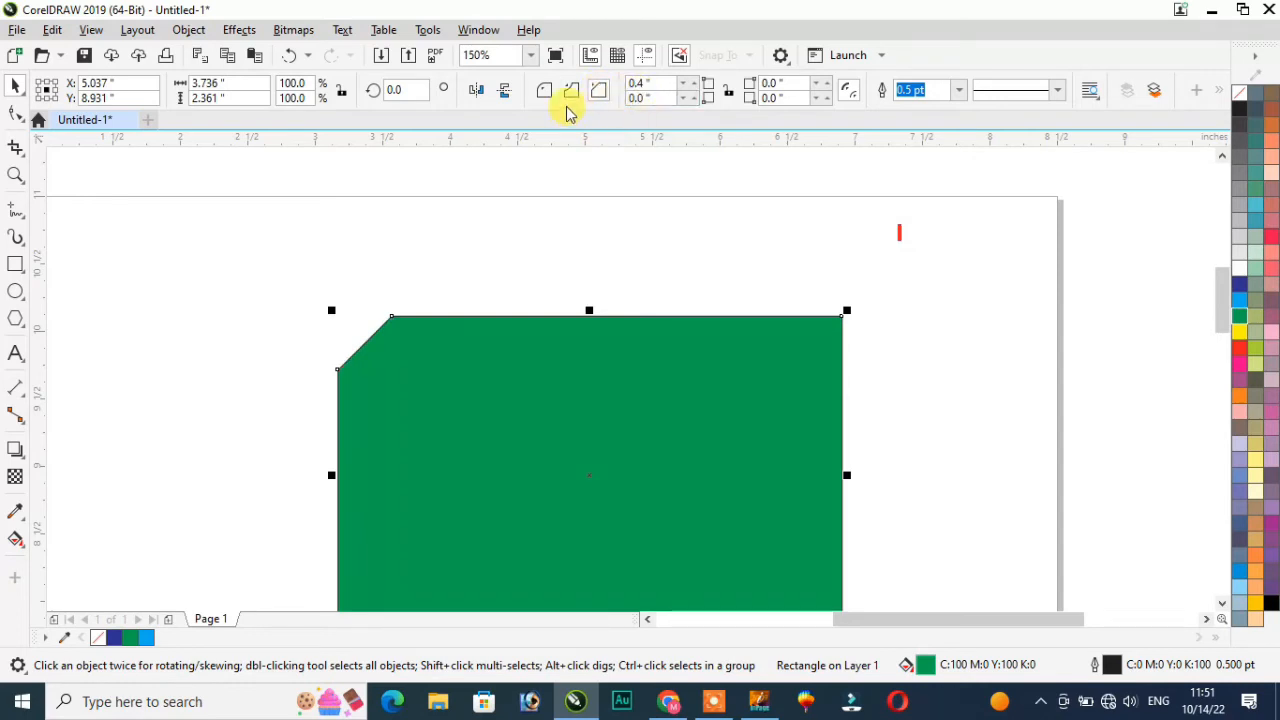
Step: Draw a three-point rectangle on the page, cancelling a second one
{"action": "left_click", "coordinate": [24, 277]}
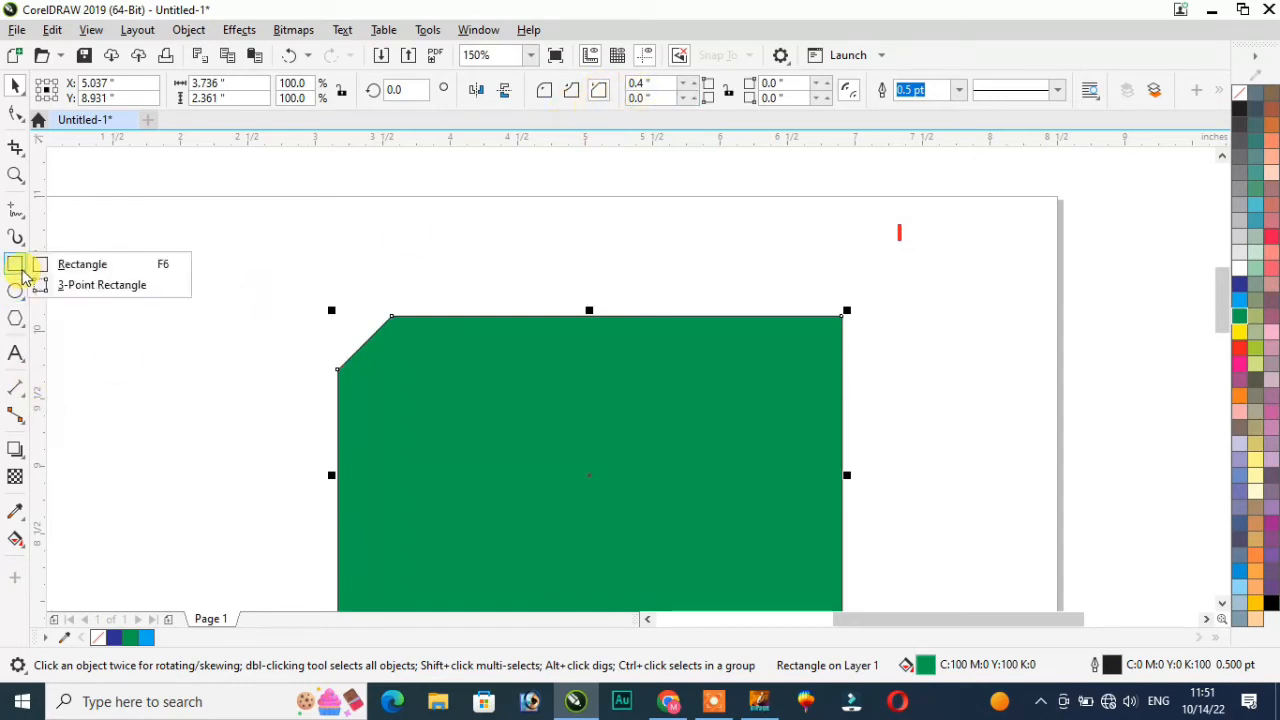
{"action": "left_click", "coordinate": [118, 285]}
{"action": "left_click_drag", "start_coordinate": [151, 250], "coordinate": [233, 358]}
{"action": "left_click", "coordinate": [235, 360]}
{"action": "left_click_drag", "start_coordinate": [327, 235], "coordinate": [369, 325]}
{"action": "key", "text": "Escape"}
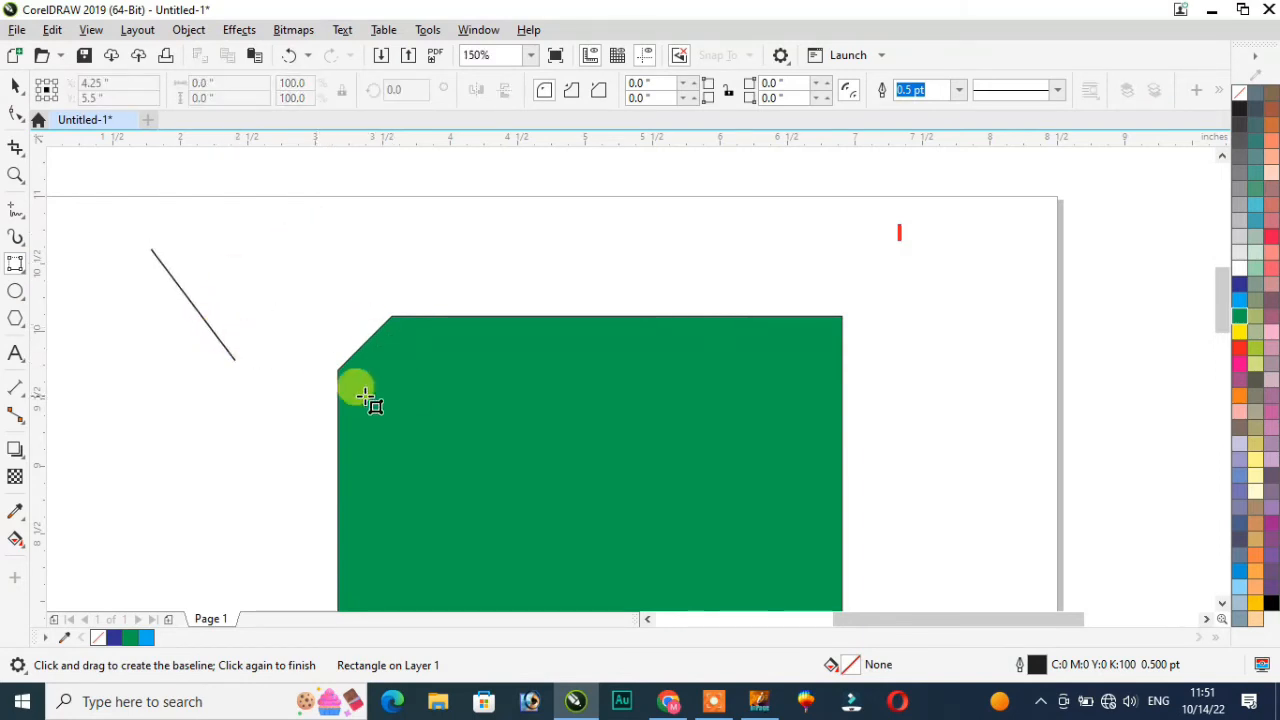
Step: Delete the stray diagonal line and return to the ordinary Rectangle tool
{"action": "left_click", "coordinate": [16, 88]}
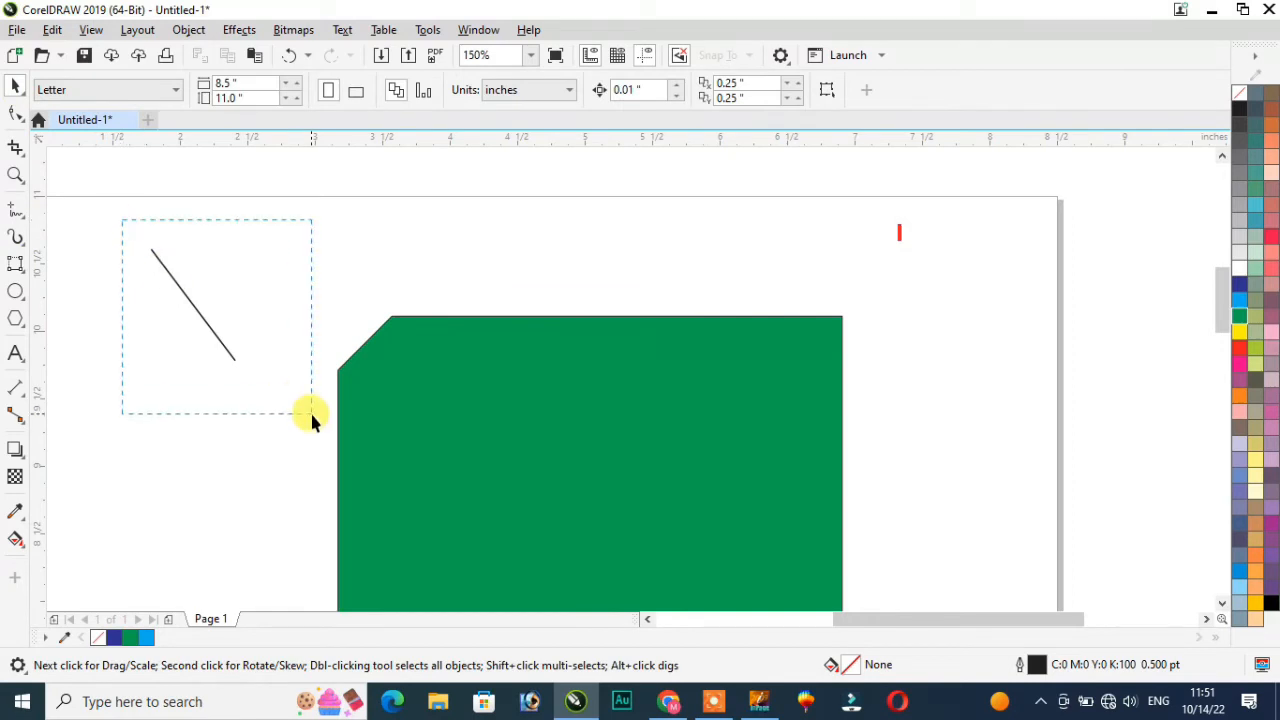
{"action": "left_click_drag", "start_coordinate": [311, 416], "coordinate": [305, 410]}
{"action": "key", "text": "Delete"}
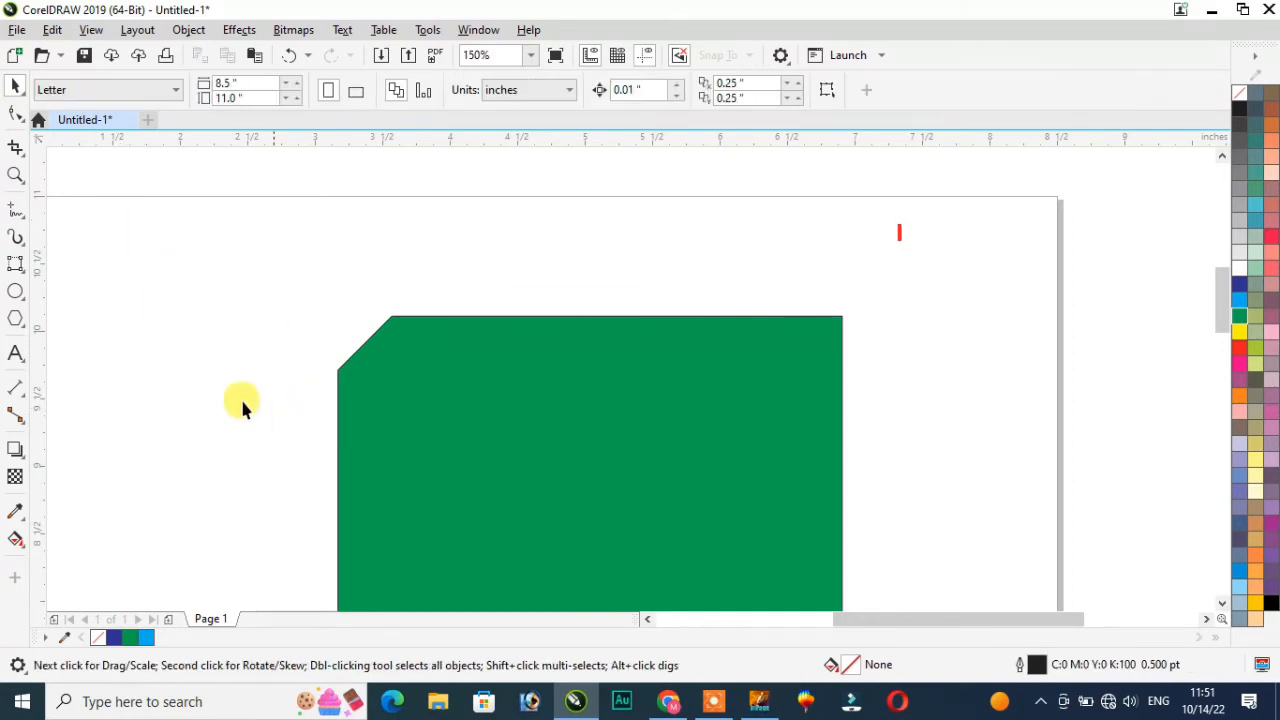
{"action": "left_click", "coordinate": [28, 283]}
{"action": "left_click", "coordinate": [82, 265]}
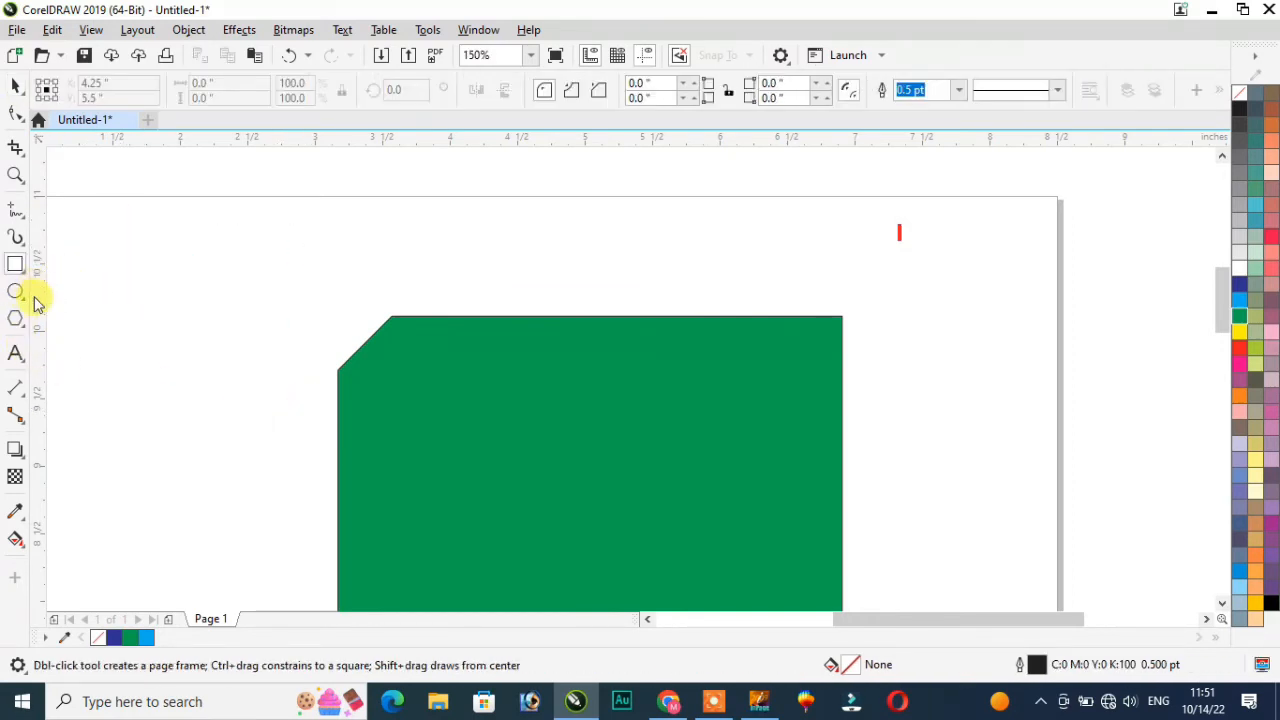
Step: Draw an ellipse at the upper left and a wide ellipse across the green shape's top
{"action": "left_click", "coordinate": [24, 302]}
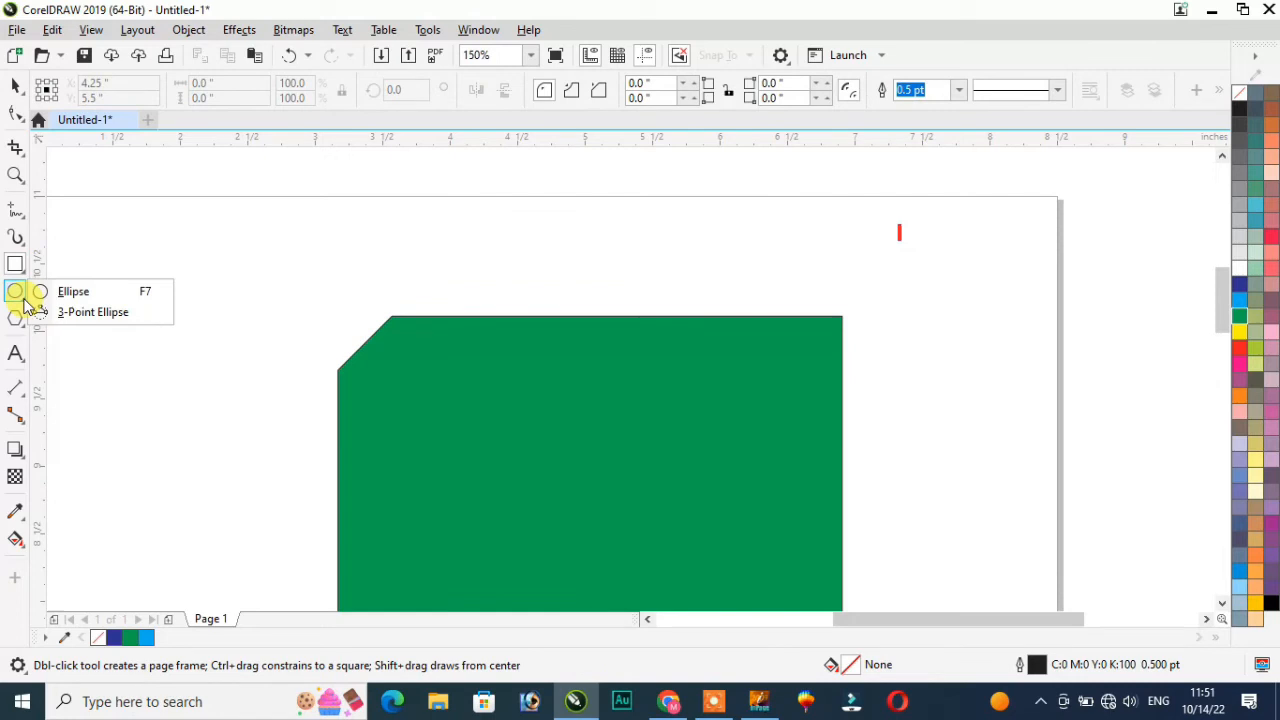
{"action": "left_click", "coordinate": [88, 297]}
{"action": "left_click_drag", "start_coordinate": [166, 251], "coordinate": [288, 352]}
{"action": "key", "text": "ctrl"}
{"action": "left_click_drag", "start_coordinate": [417, 219], "coordinate": [702, 335]}
{"action": "left_click", "coordinate": [207, 82]}
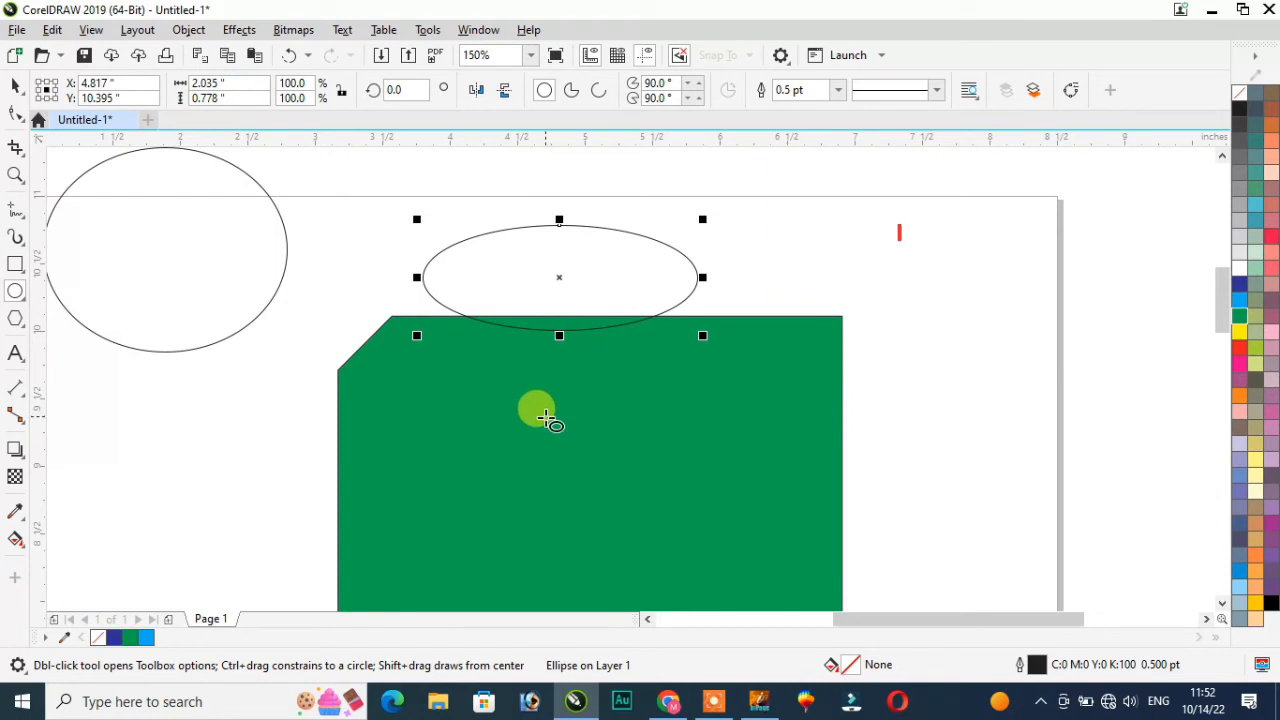
Step: Draw two circles over the green rectangle and fill the smaller left one dark blue
{"action": "left_click_drag", "start_coordinate": [536, 375], "coordinate": [688, 478]}
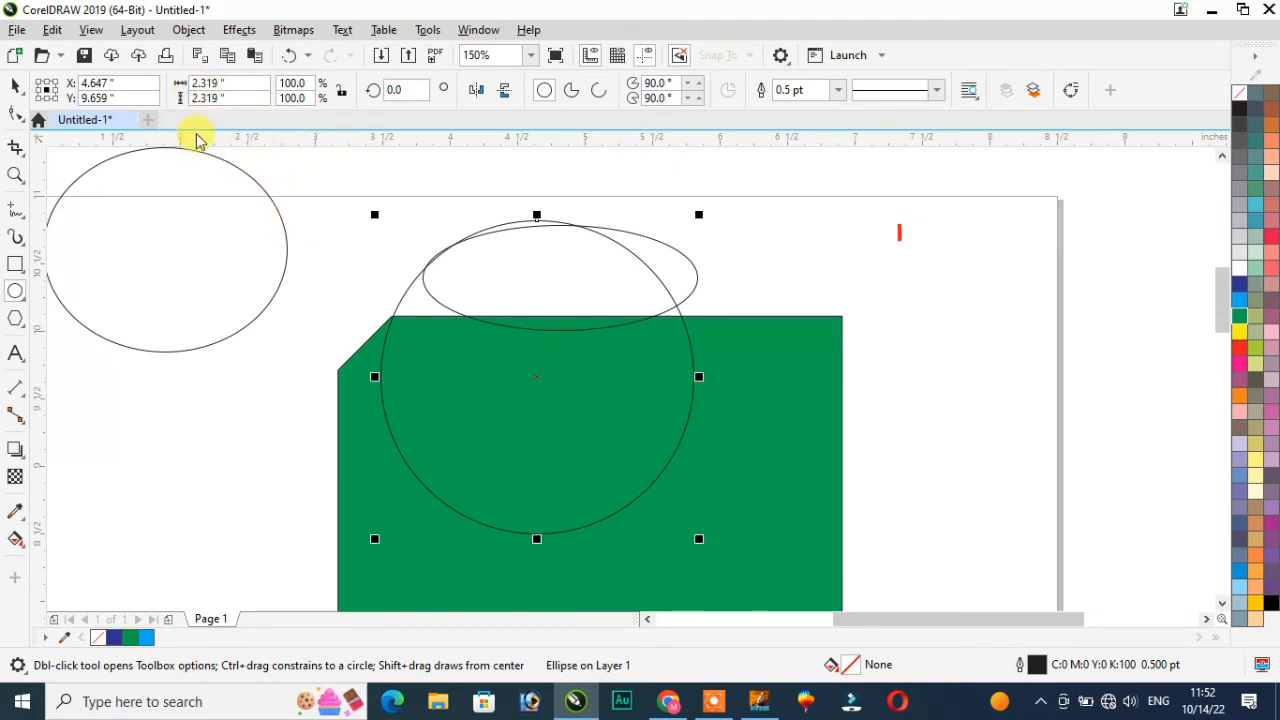
{"action": "left_click_drag", "start_coordinate": [249, 391], "coordinate": [378, 480]}
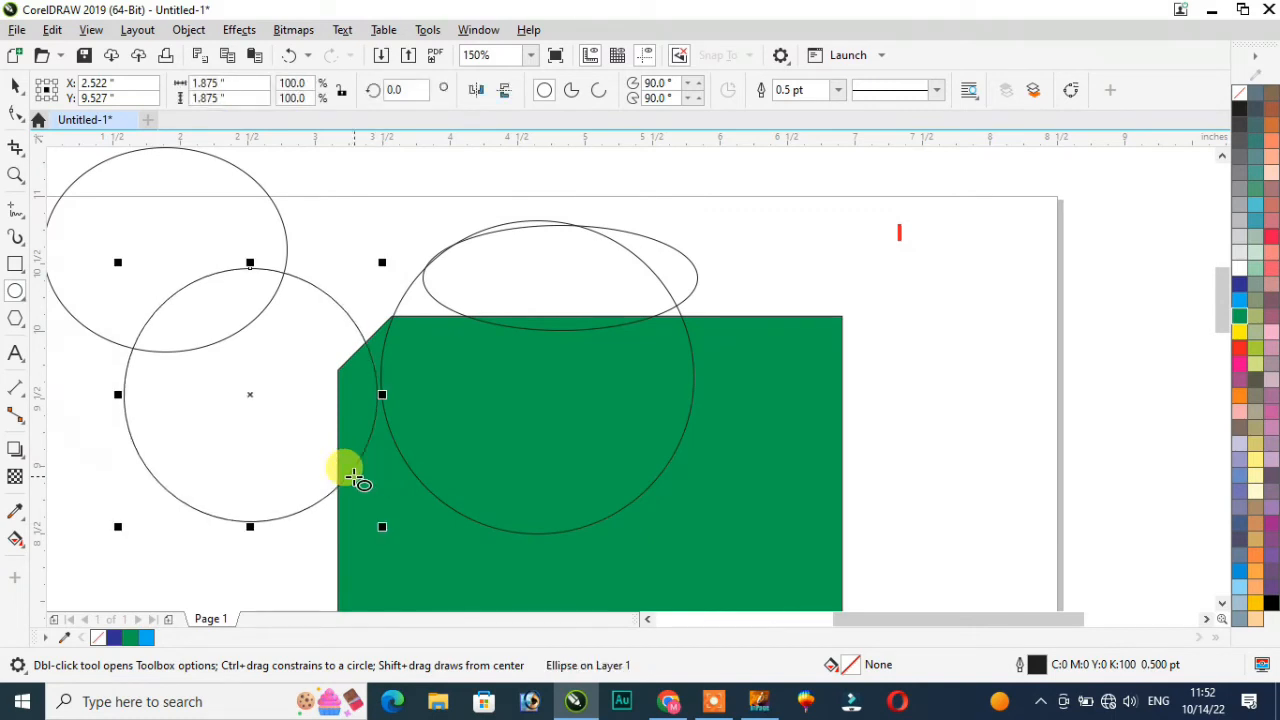
{"action": "left_click", "coordinate": [1239, 284]}
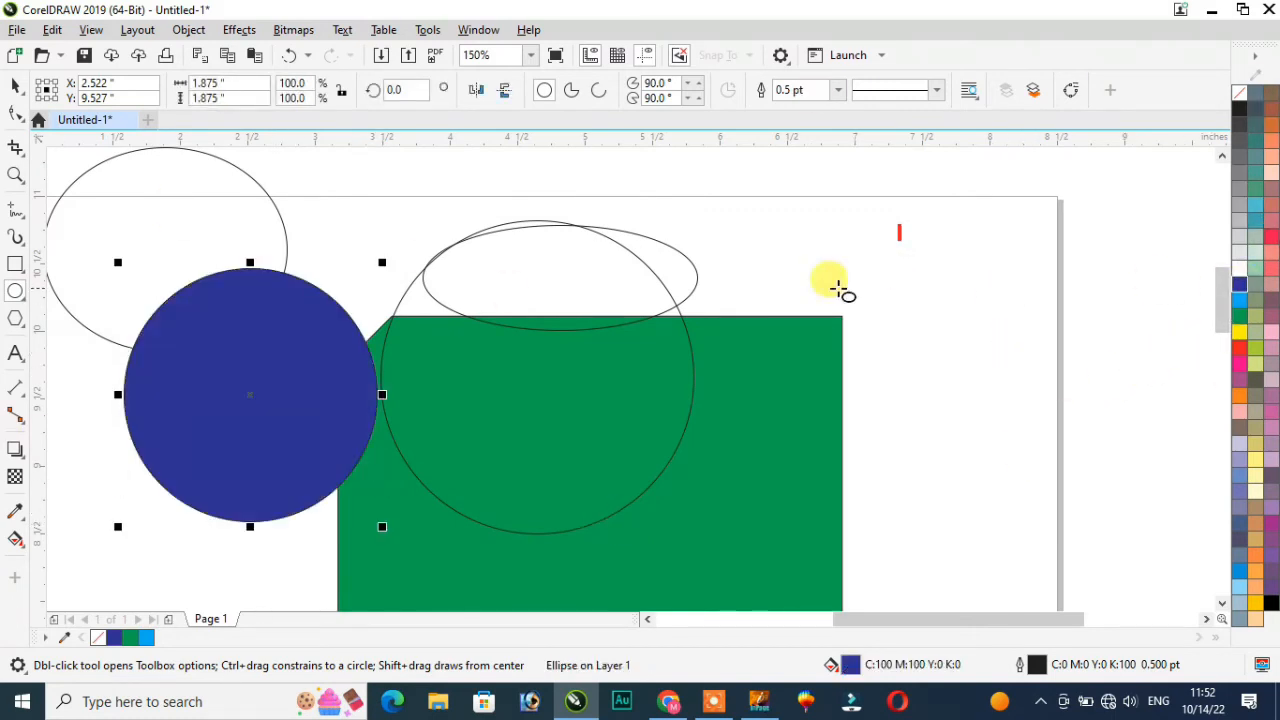
{"action": "left_click", "coordinate": [24, 330]}
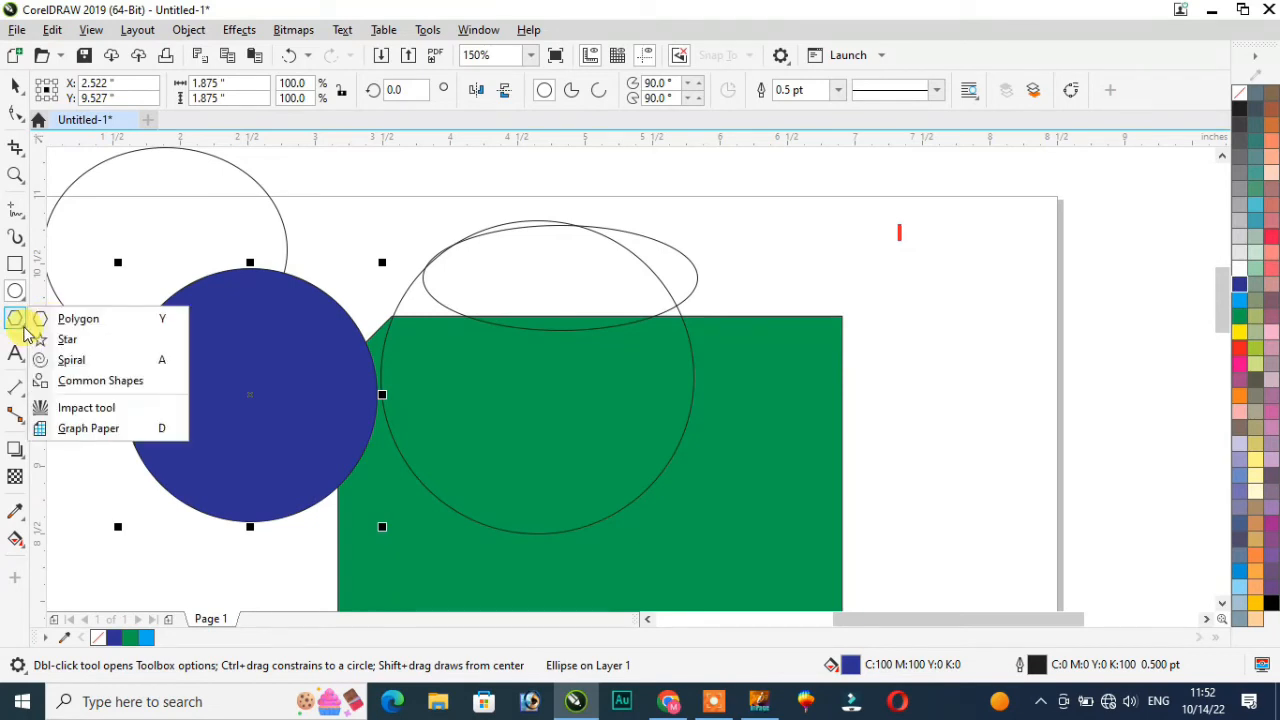
Step: Draw a polygon on the right side of the page and give it 8 sides
{"action": "left_click", "coordinate": [80, 319]}
{"action": "left_click_drag", "start_coordinate": [855, 218], "coordinate": [1040, 390]}
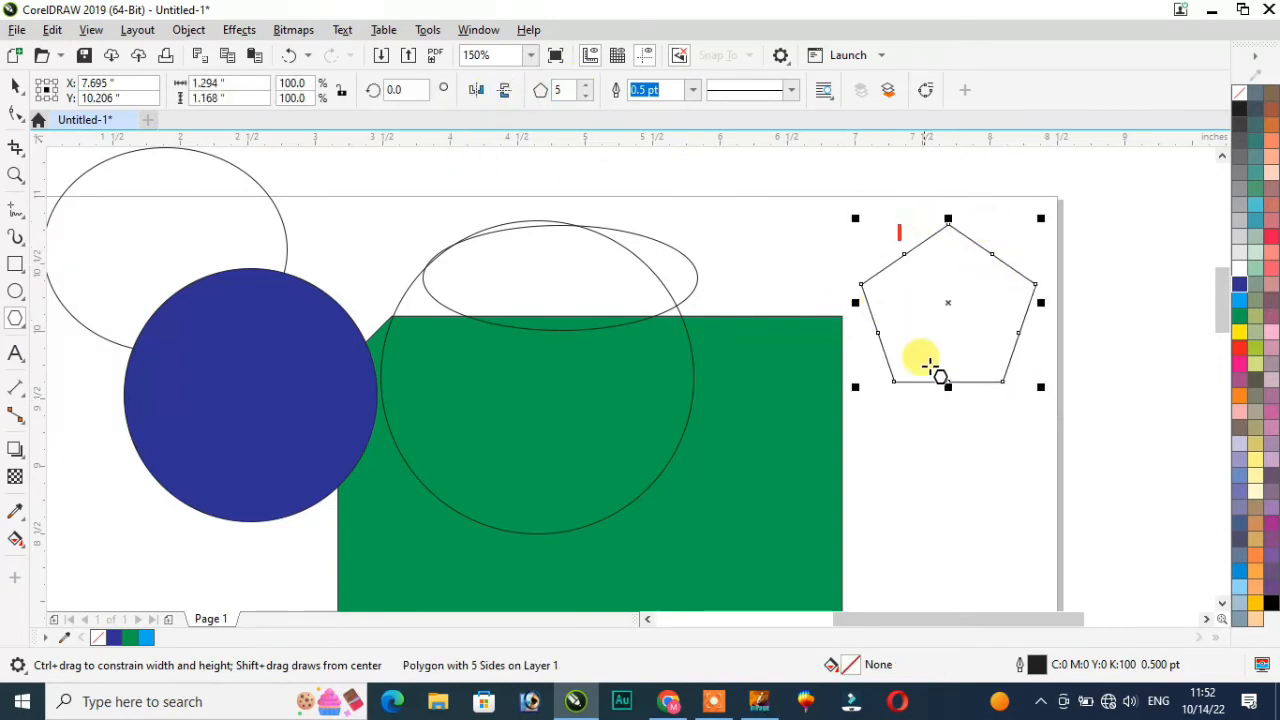
{"action": "left_click", "coordinate": [587, 97]}
{"action": "left_click", "coordinate": [587, 97]}
{"action": "left_click", "coordinate": [587, 85]}
{"action": "left_click", "coordinate": [587, 85]}
{"action": "left_click", "coordinate": [587, 85]}
{"action": "left_click", "coordinate": [587, 85]}
{"action": "left_click", "coordinate": [587, 85]}
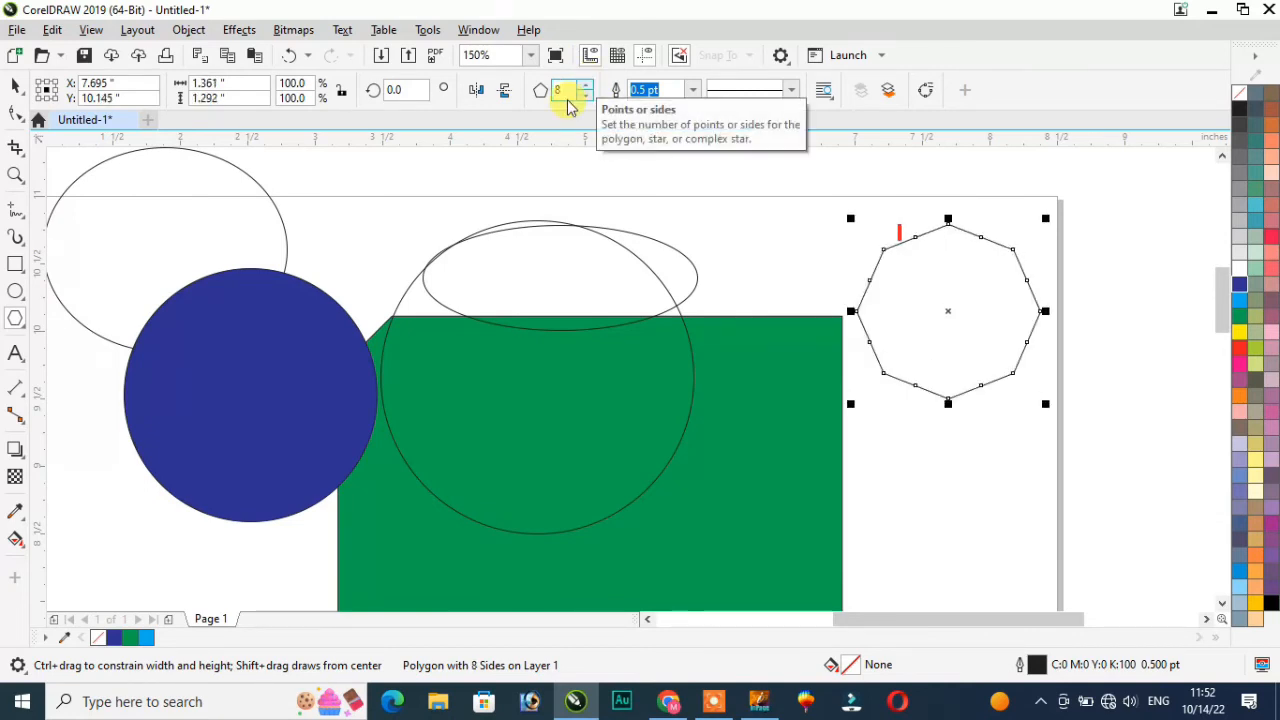
Step: Draw a large outlined star and a smaller star, moved aside and filled dark blue
{"action": "left_click", "coordinate": [29, 333]}
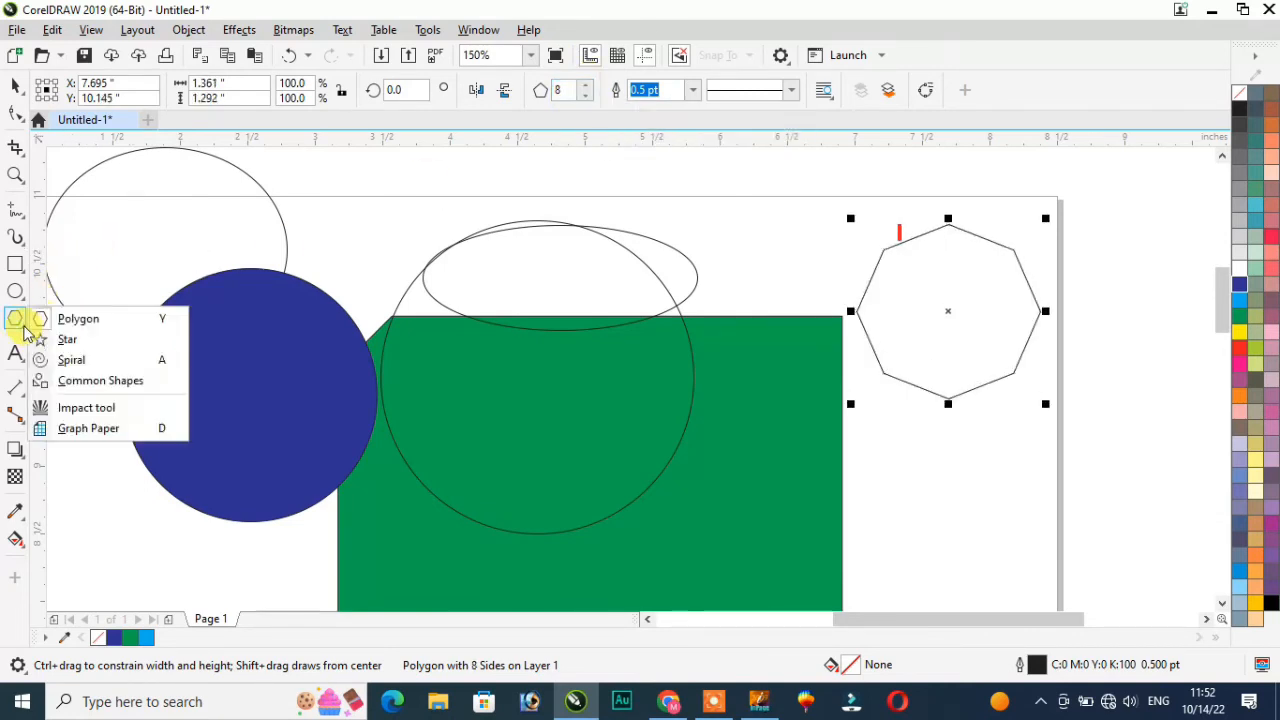
{"action": "left_click", "coordinate": [72, 338]}
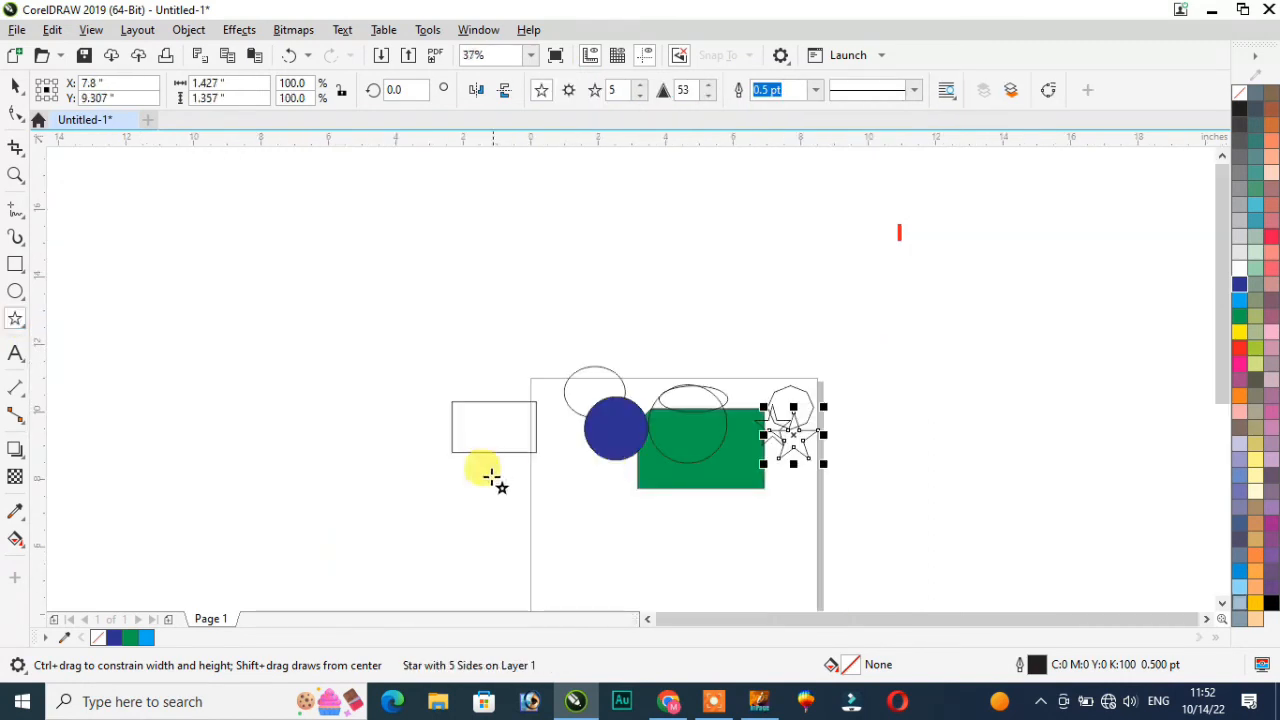
{"action": "scroll", "coordinate": [677, 601], "scroll_direction": "up", "scroll_amount": 3}
{"action": "scroll", "coordinate": [557, 371], "scroll_direction": "down", "scroll_amount": 3}
{"action": "left_click_drag", "start_coordinate": [494, 320], "coordinate": [686, 451]}
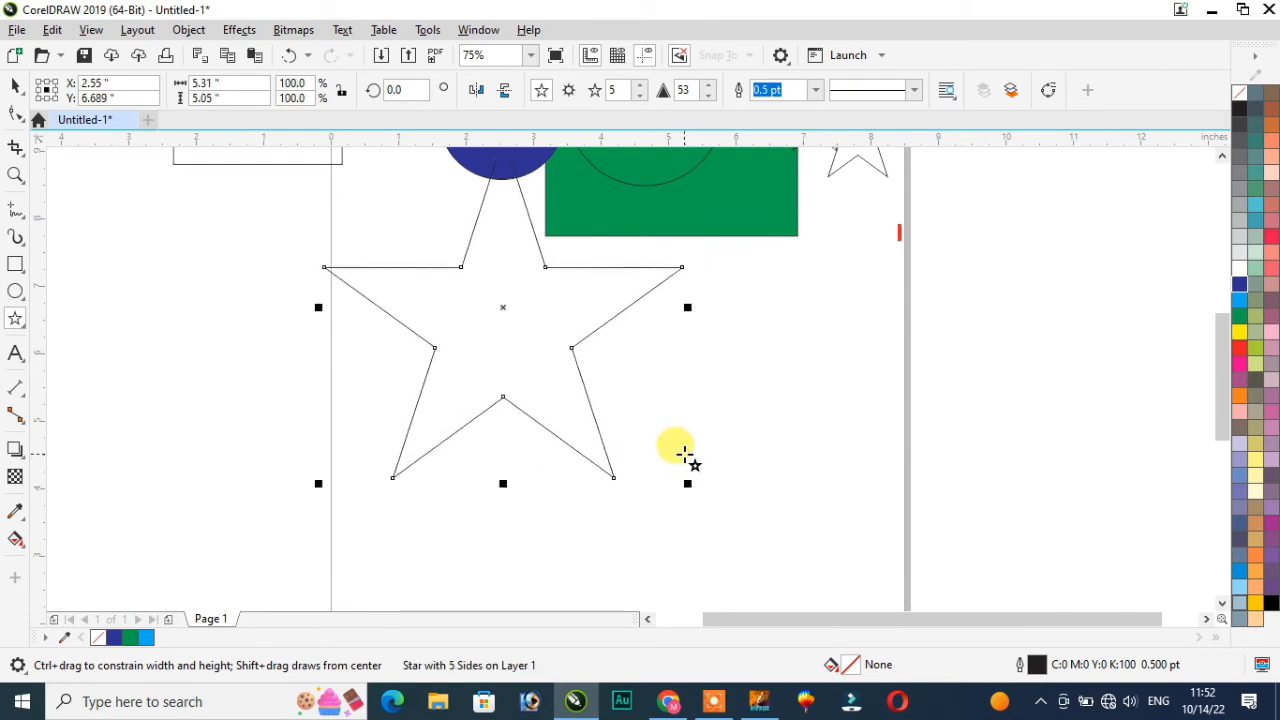
{"action": "left_click_drag", "start_coordinate": [690, 355], "coordinate": [803, 464]}
{"action": "left_click_drag", "start_coordinate": [689, 349], "coordinate": [797, 392]}
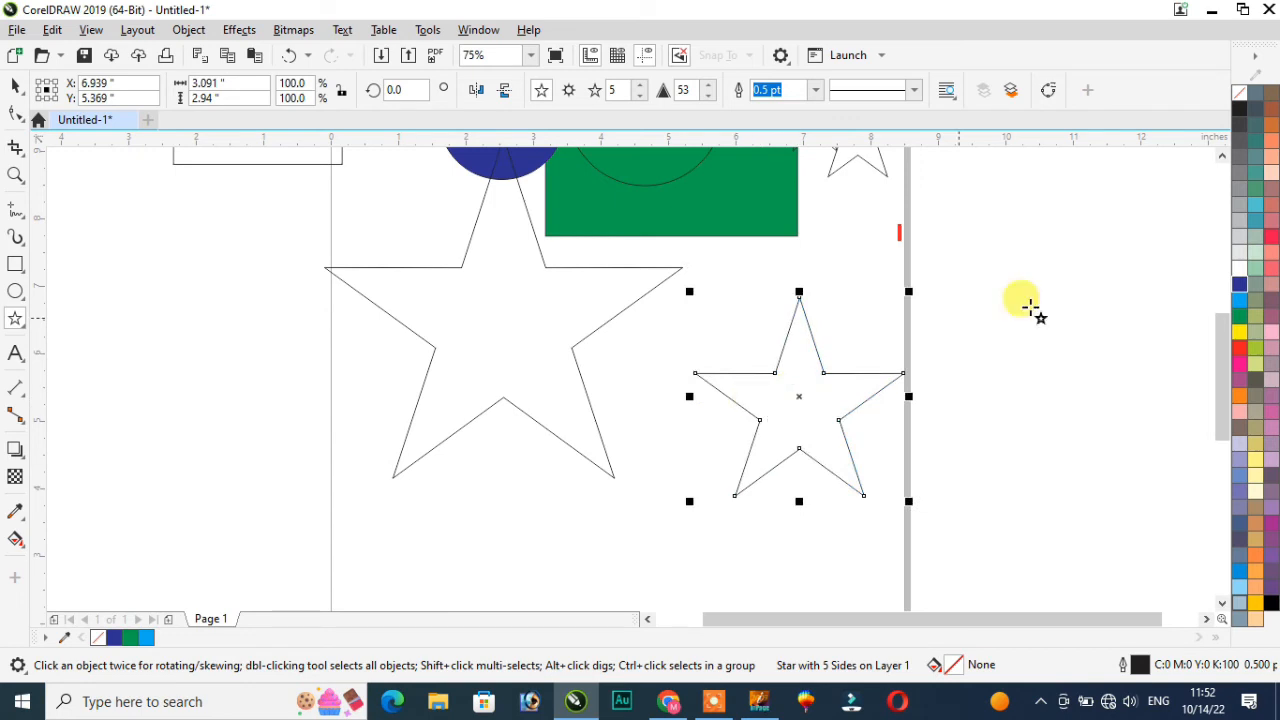
{"action": "left_click", "coordinate": [1240, 290]}
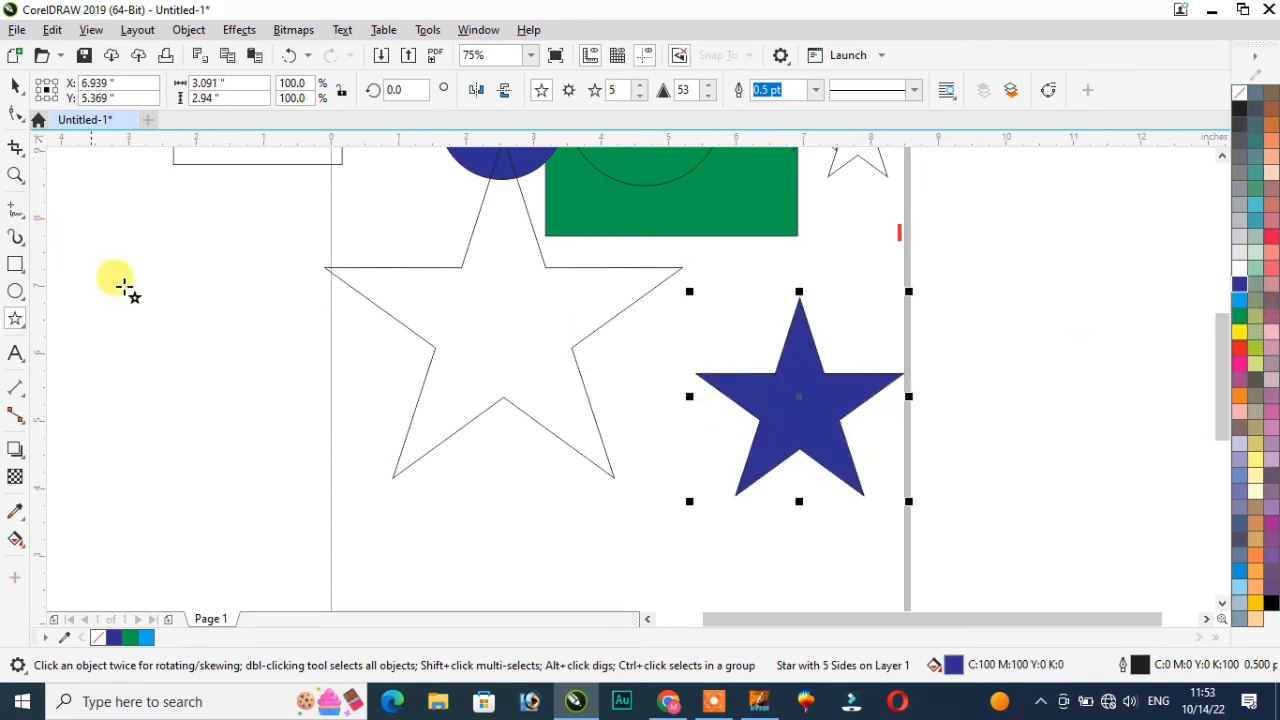
{"action": "left_click", "coordinate": [19, 323]}
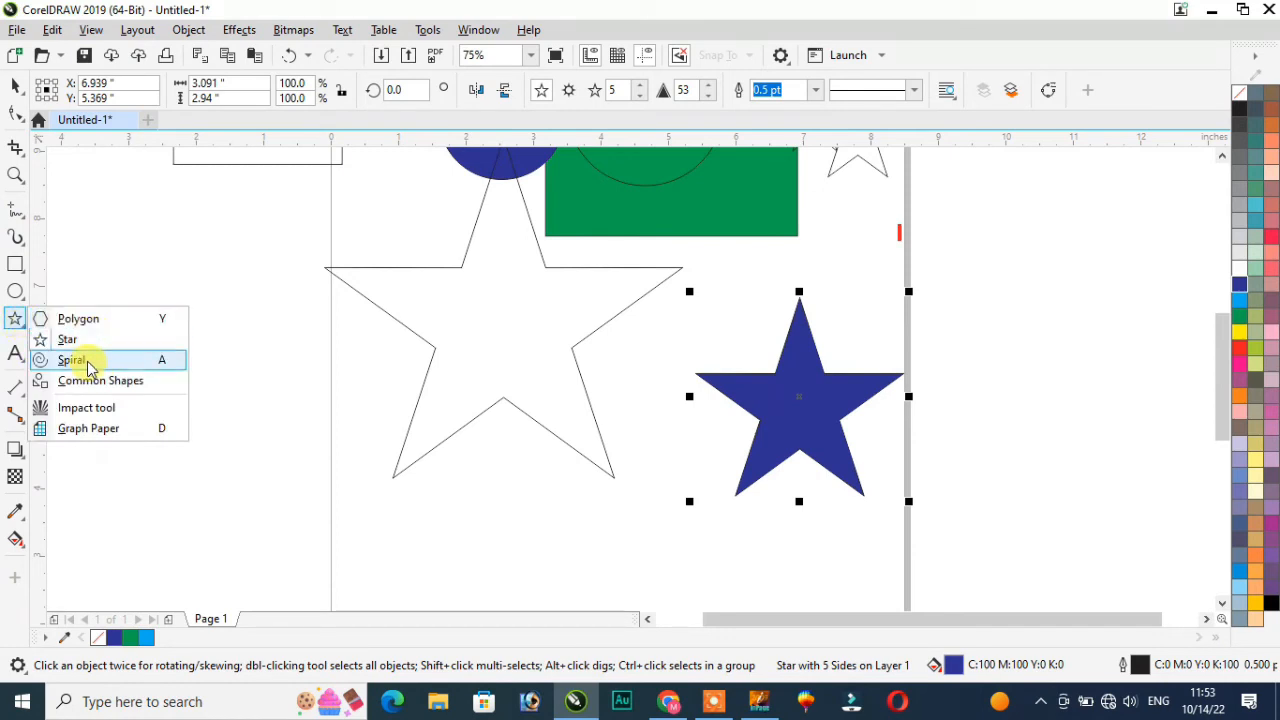
Step: Draw a spiral left of the large star with a 1.5 pt outline
{"action": "left_click", "coordinate": [88, 362]}
{"action": "left_click_drag", "start_coordinate": [172, 324], "coordinate": [316, 486]}
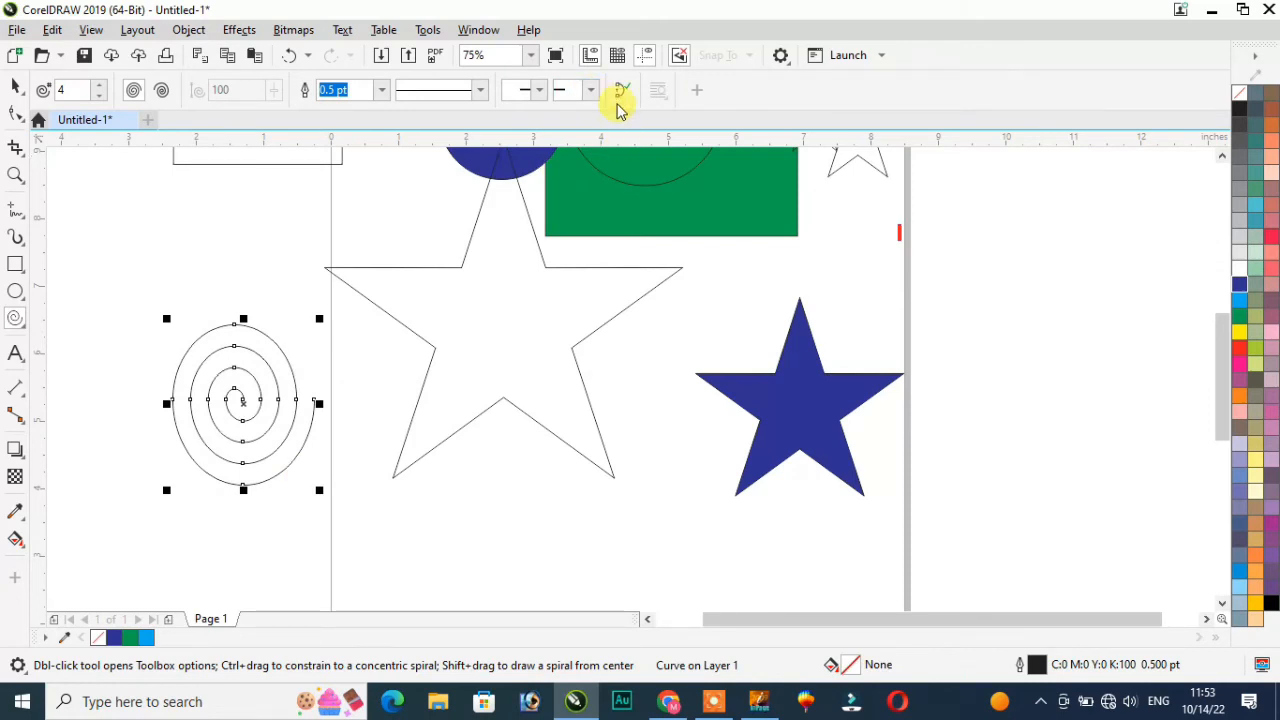
{"action": "left_click", "coordinate": [383, 91]}
{"action": "left_click", "coordinate": [346, 177]}
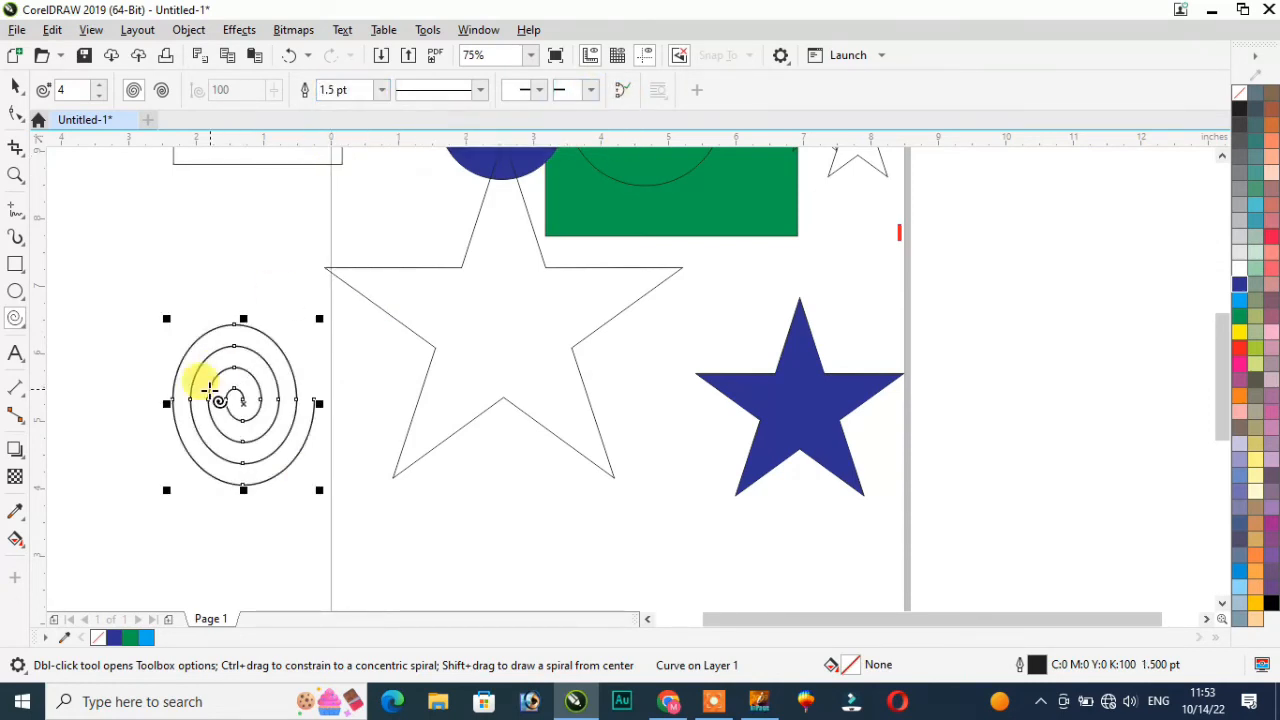
{"action": "scroll", "coordinate": [215, 390], "scroll_direction": "up", "scroll_amount": 1}
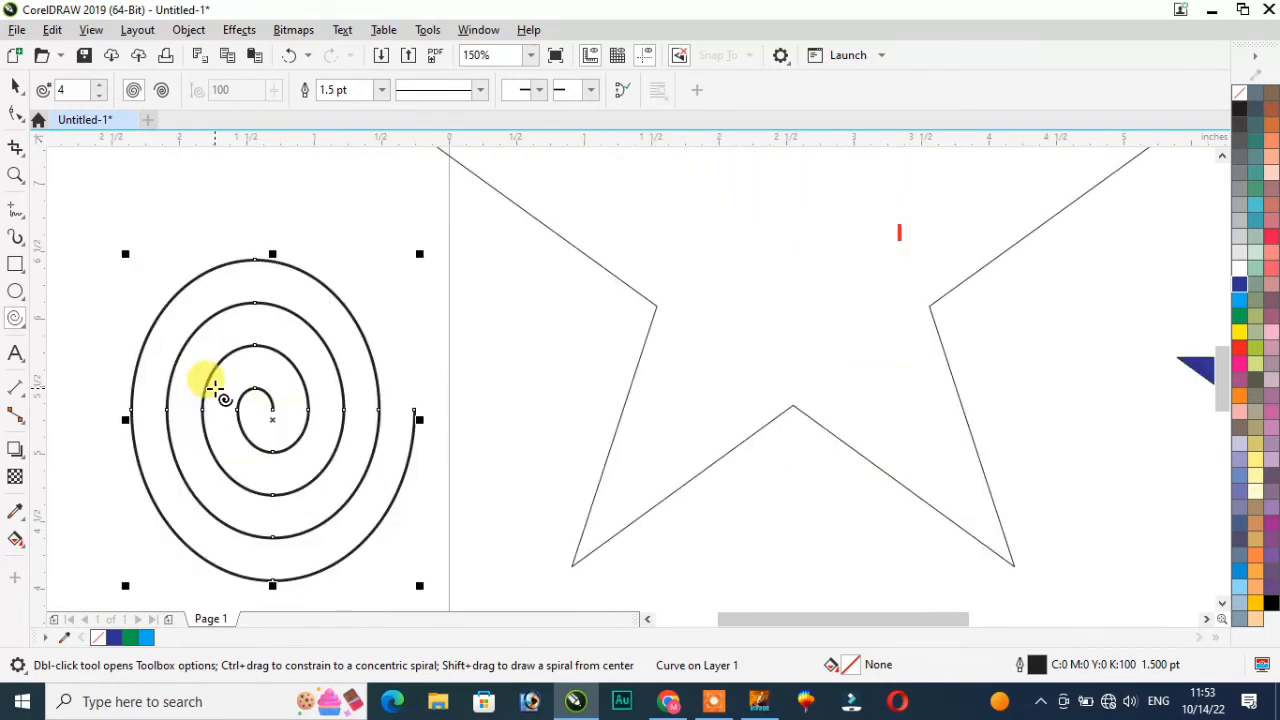
Step: Give the spiral's outer end a hooked arrowhead
{"action": "left_click", "coordinate": [590, 90]}
{"action": "left_click", "coordinate": [622, 130]}
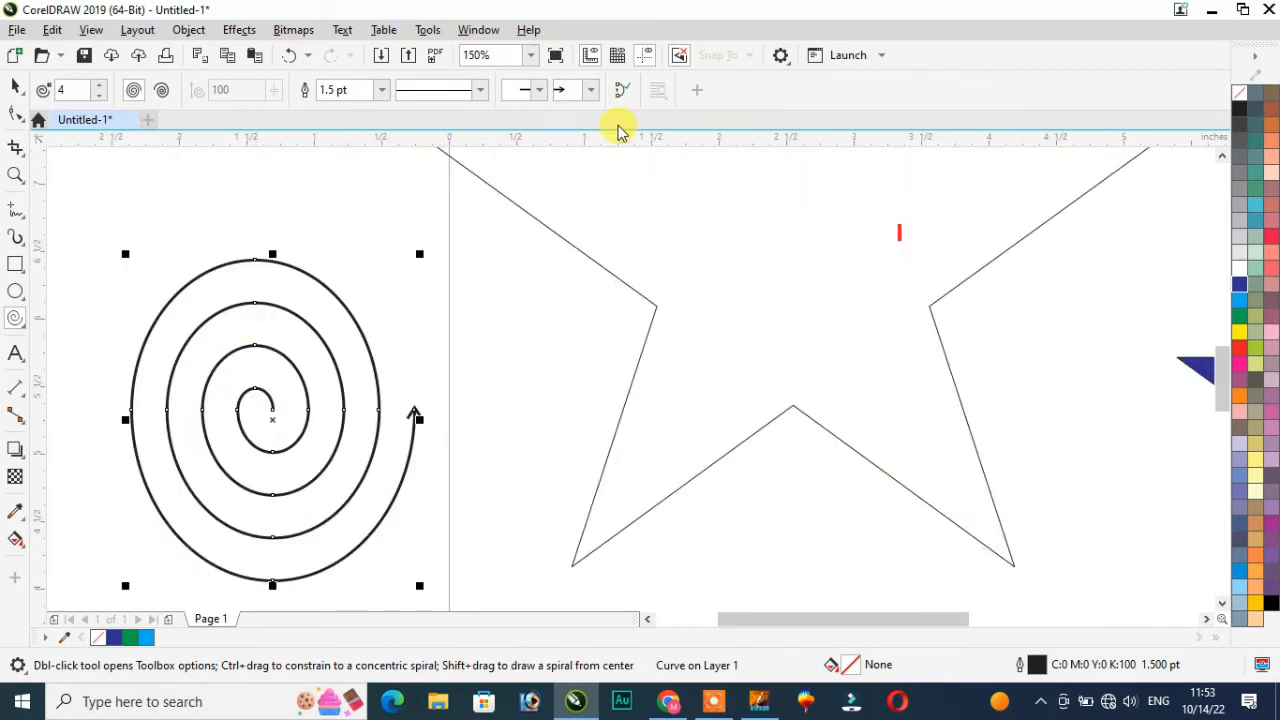
{"action": "left_click", "coordinate": [591, 90]}
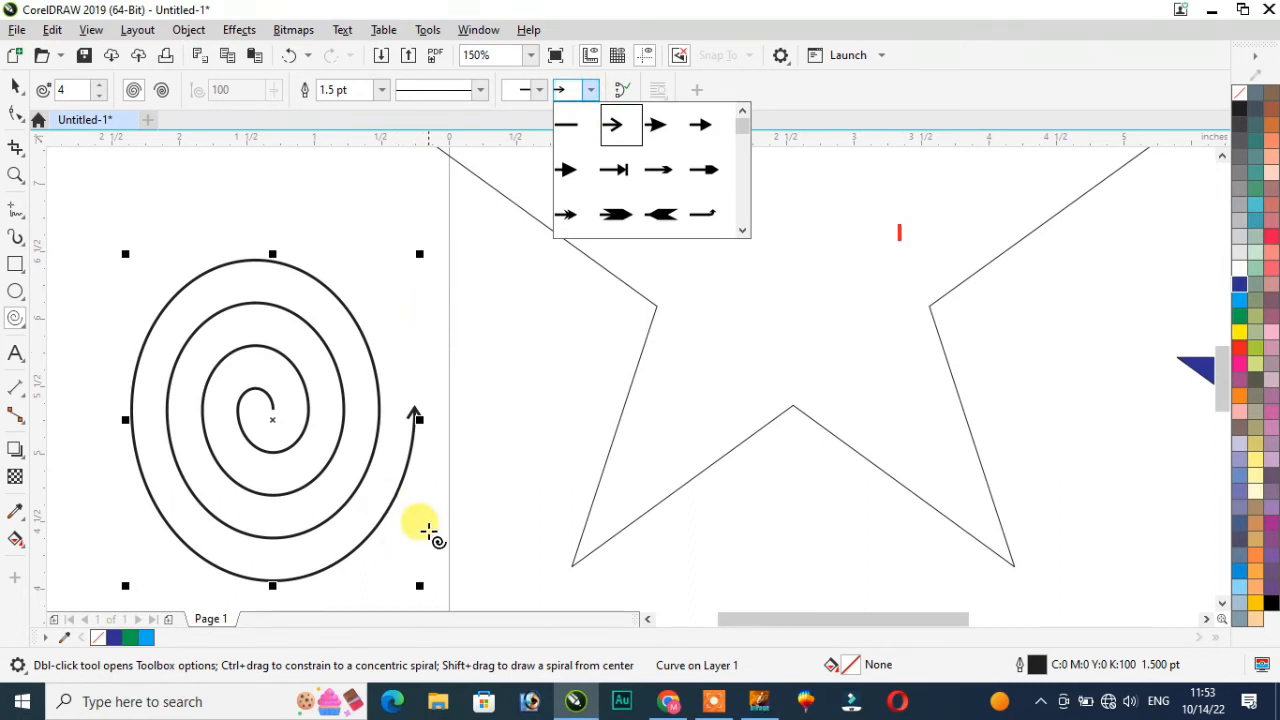
{"action": "scroll", "coordinate": [414, 409], "scroll_direction": "up", "scroll_amount": 1}
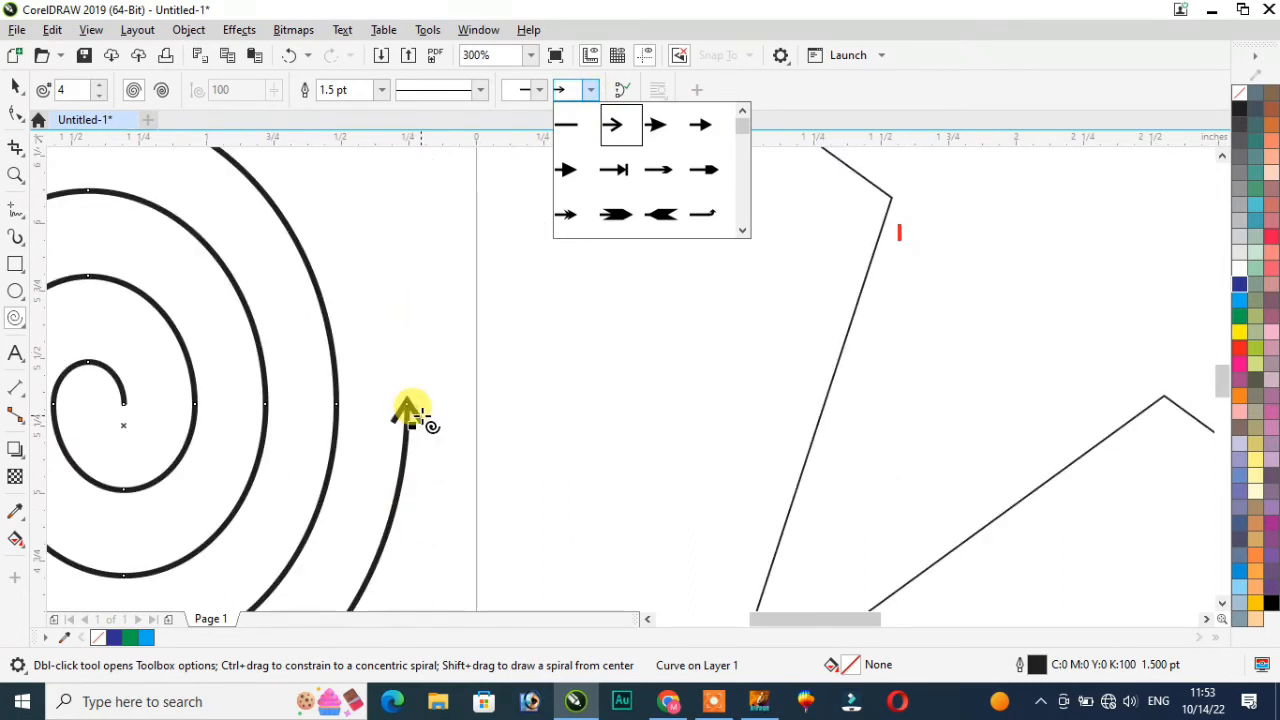
{"action": "left_click", "coordinate": [616, 212]}
{"action": "left_click", "coordinate": [591, 91]}
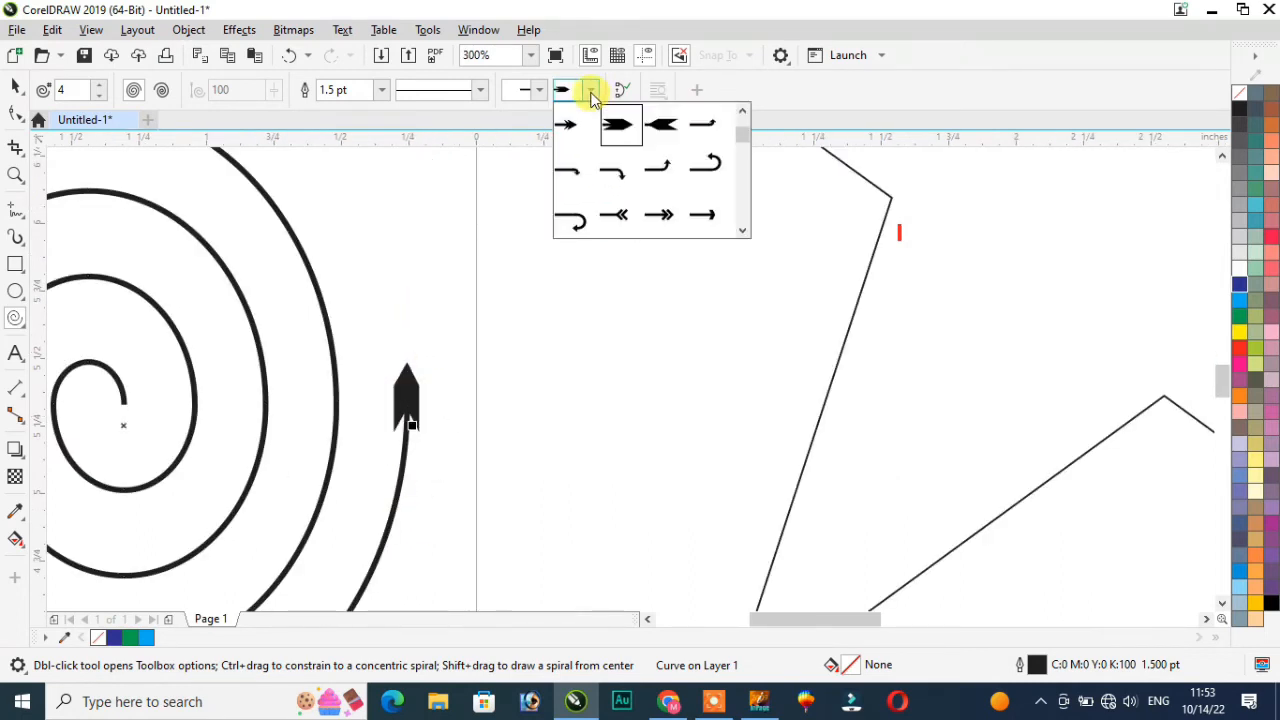
{"action": "left_click", "coordinate": [712, 175]}
{"action": "left_click", "coordinate": [591, 91]}
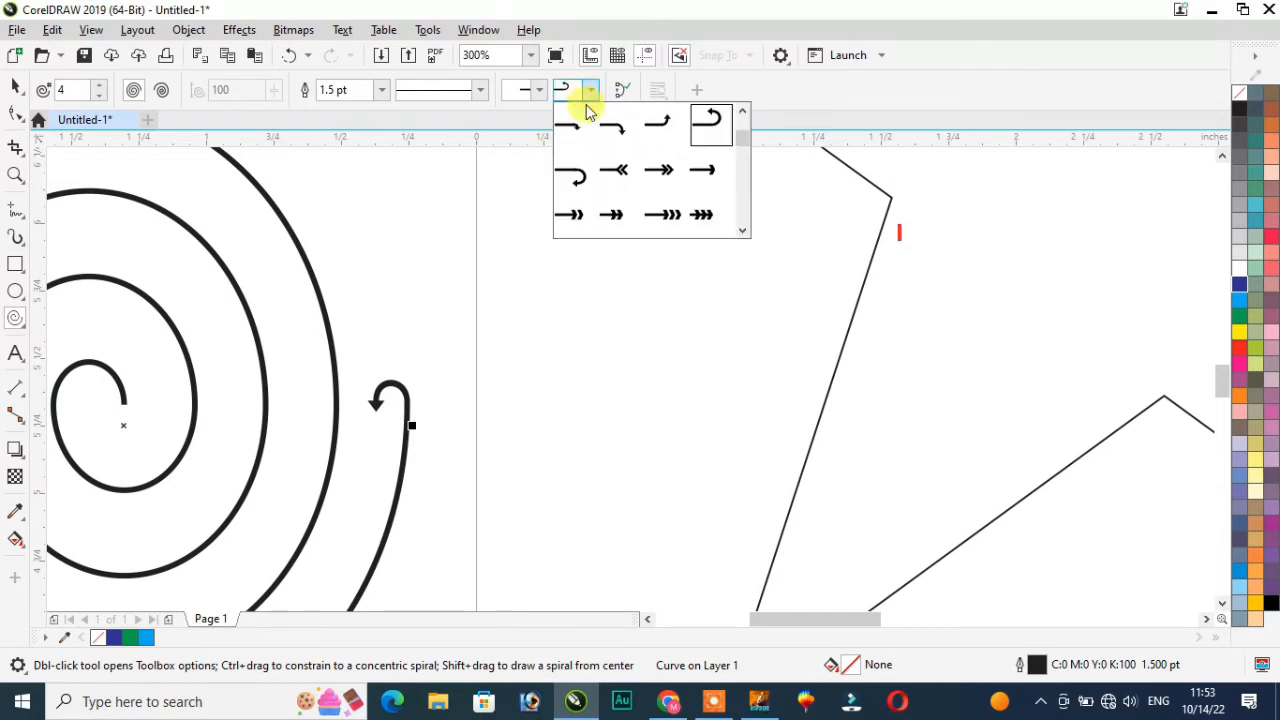
{"action": "left_click", "coordinate": [580, 174]}
Step: Add an arrowhead at the spiral's centre
{"action": "left_click", "coordinate": [539, 90]}
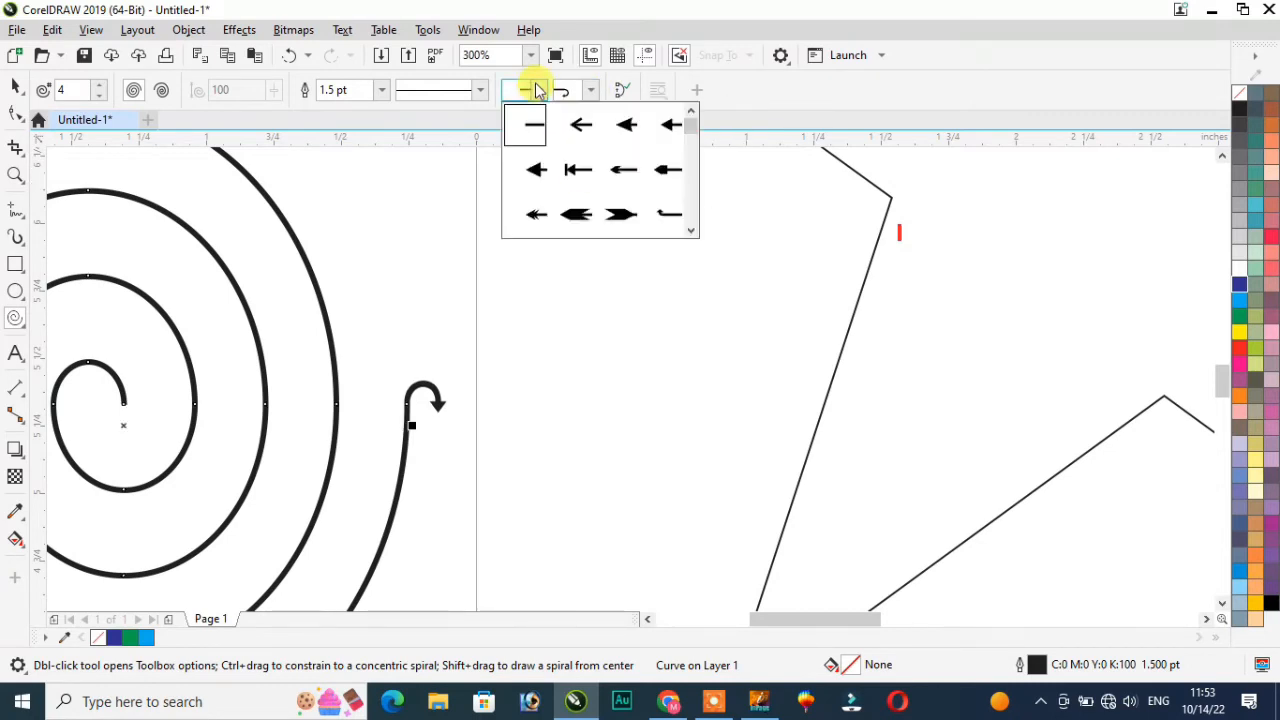
{"action": "left_click", "coordinate": [530, 167]}
{"action": "scroll", "coordinate": [85, 415], "scroll_direction": "up", "scroll_amount": 4}
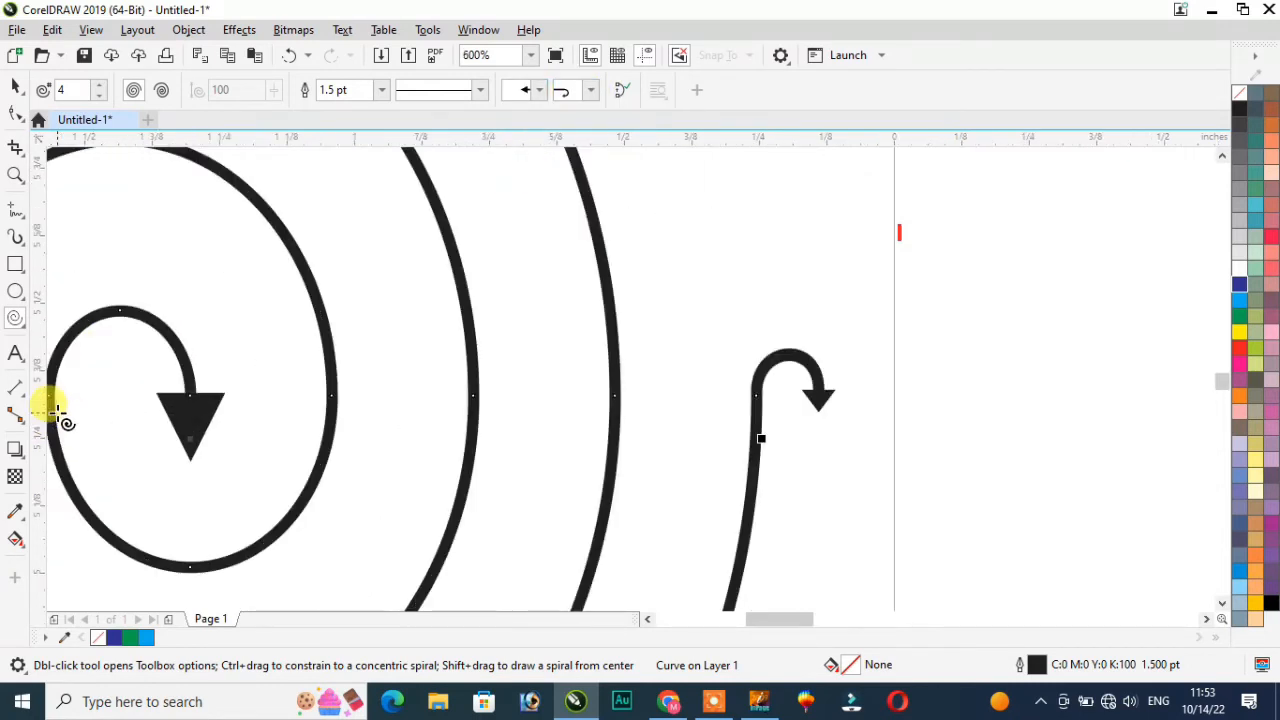
{"action": "scroll", "coordinate": [88, 410], "scroll_direction": "down", "scroll_amount": 2}
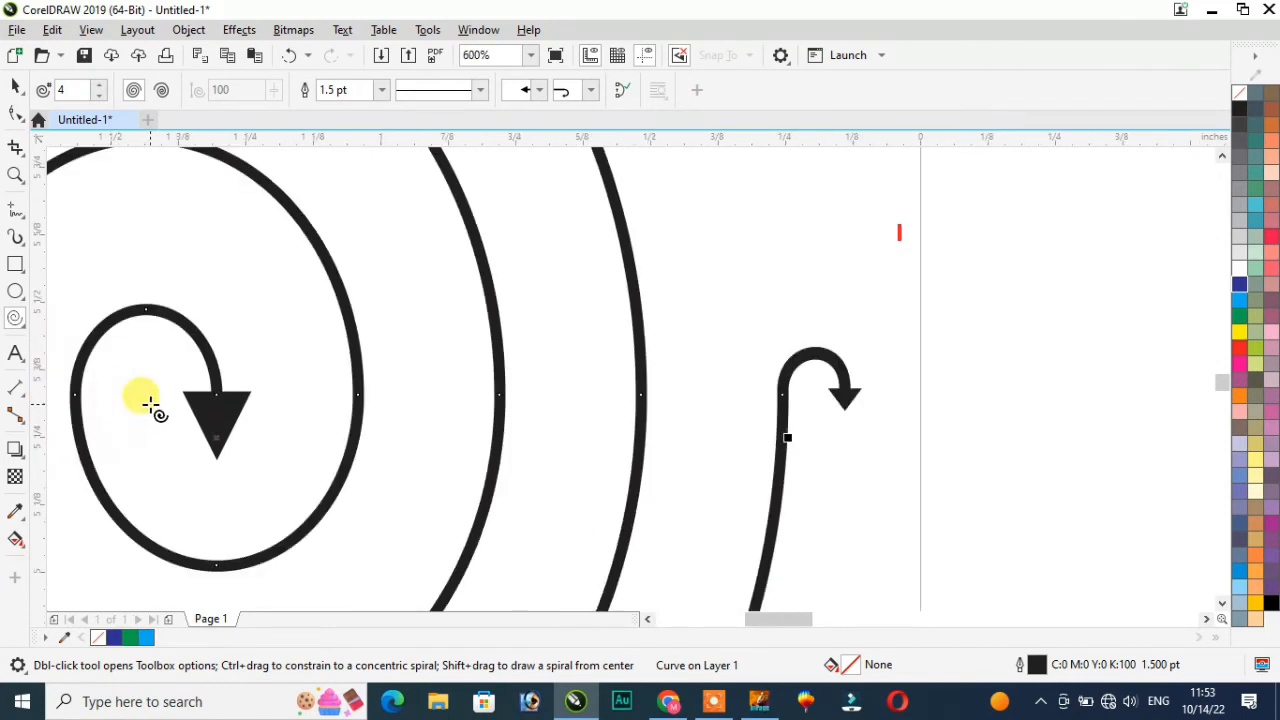
{"action": "left_click", "coordinate": [539, 90]}
{"action": "left_click", "coordinate": [576, 169]}
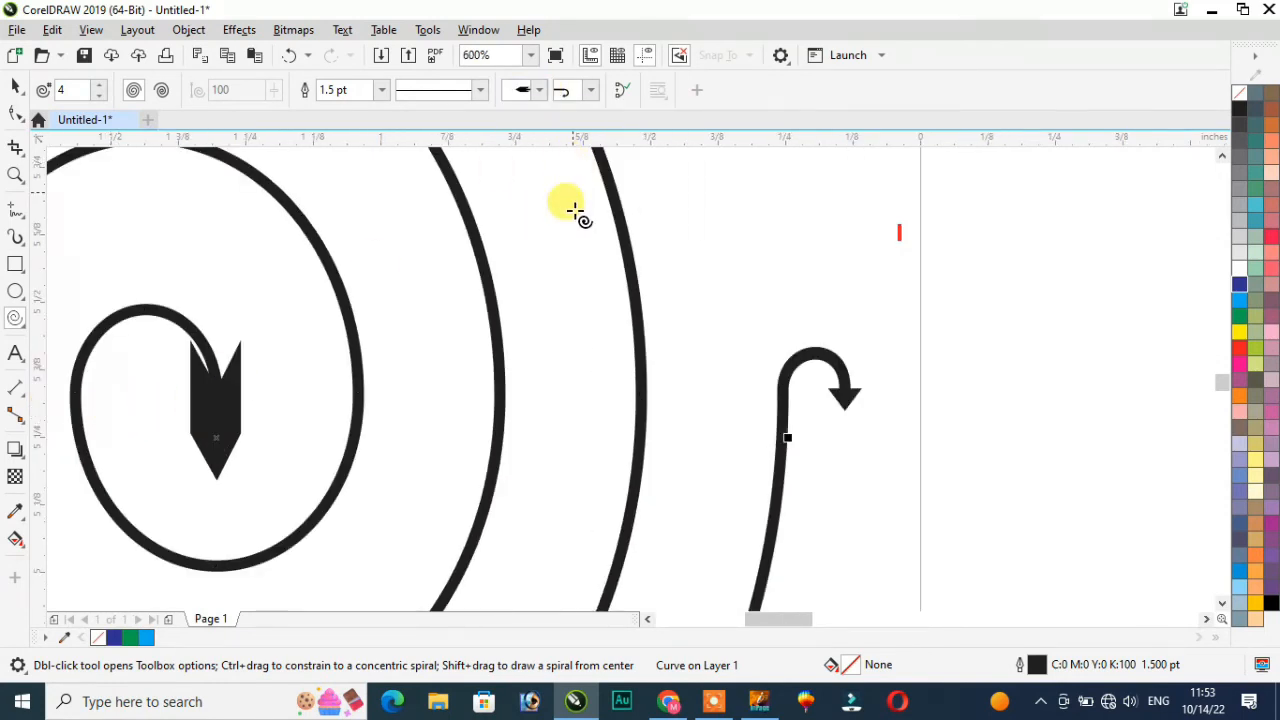
{"action": "scroll", "coordinate": [575, 165], "scroll_direction": "down", "scroll_amount": 6}
{"action": "scroll", "coordinate": [584, 222], "scroll_direction": "up", "scroll_amount": 2}
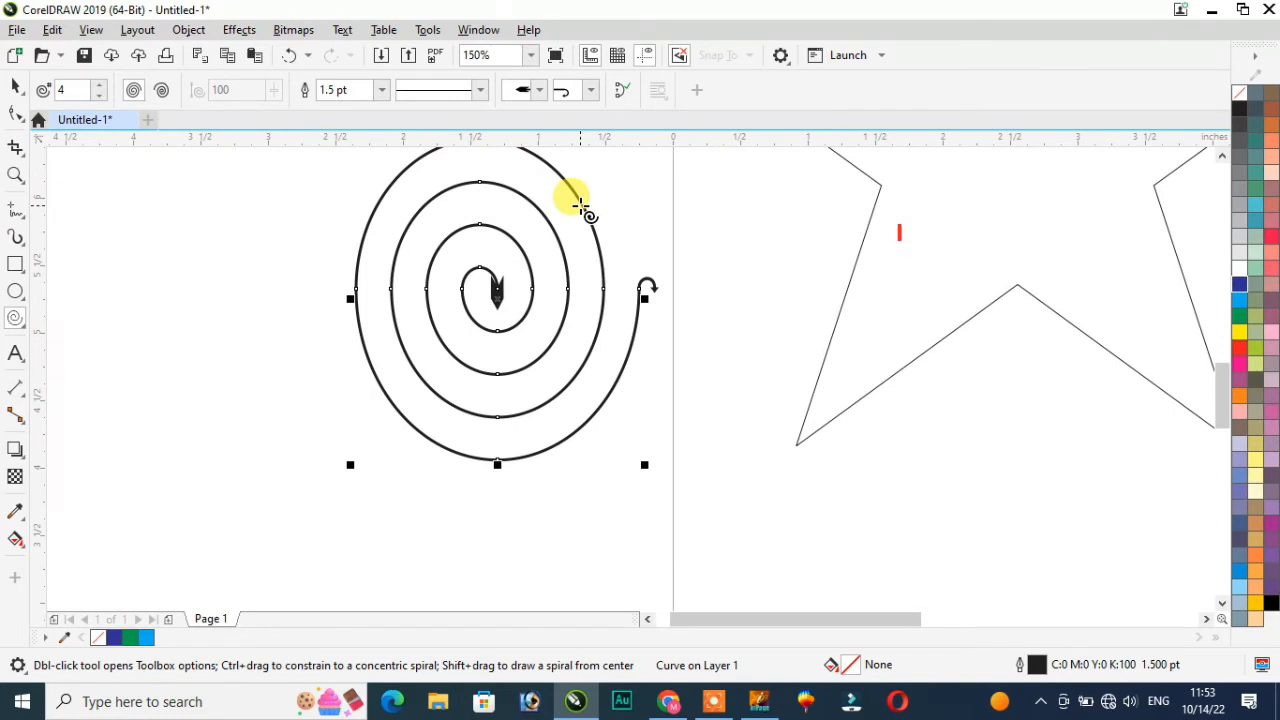
{"action": "left_click", "coordinate": [24, 326]}
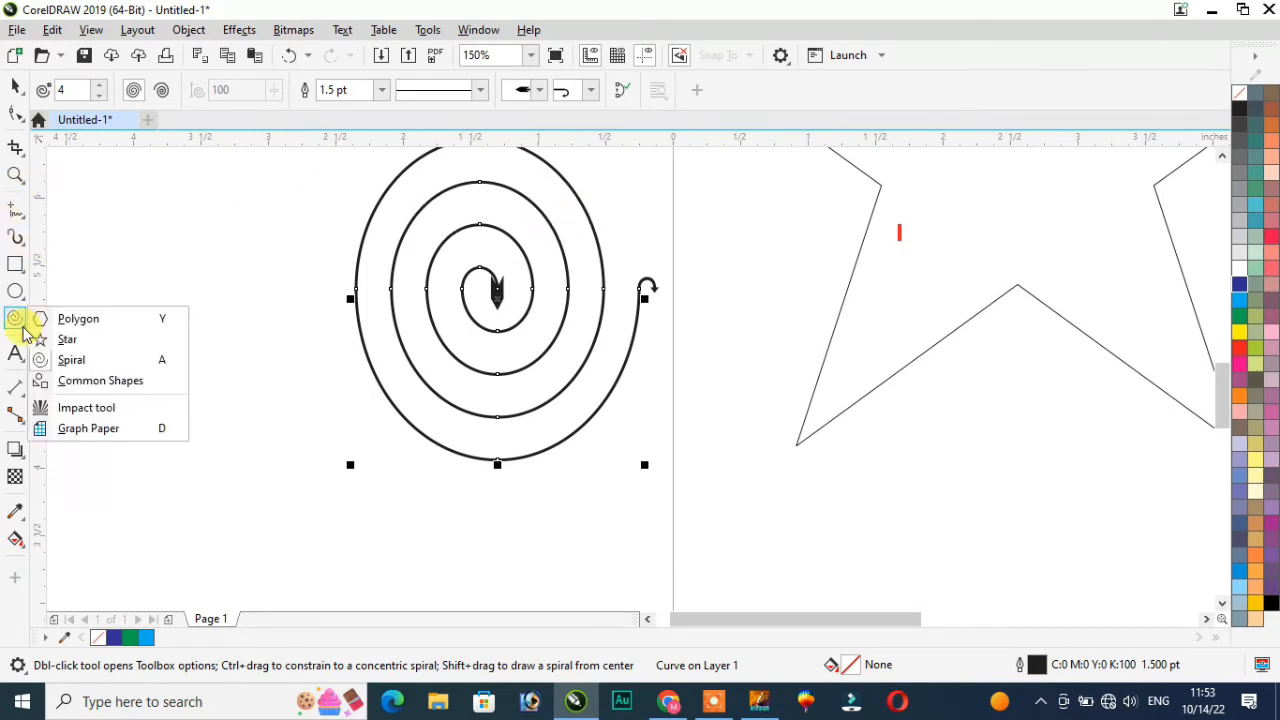
Step: Draw a Common Shapes parallelogram left of the spiral
{"action": "left_click", "coordinate": [100, 381]}
{"action": "left_click_drag", "start_coordinate": [147, 286], "coordinate": [288, 413]}
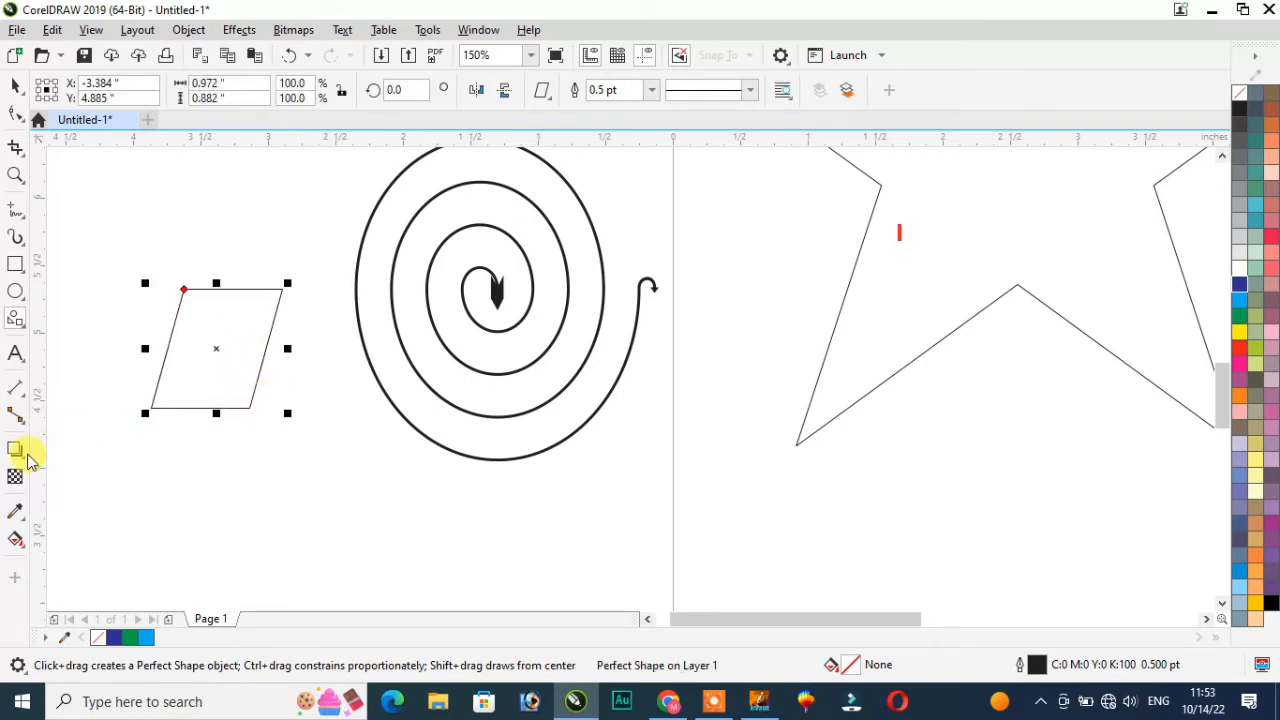
{"action": "left_click", "coordinate": [23, 327]}
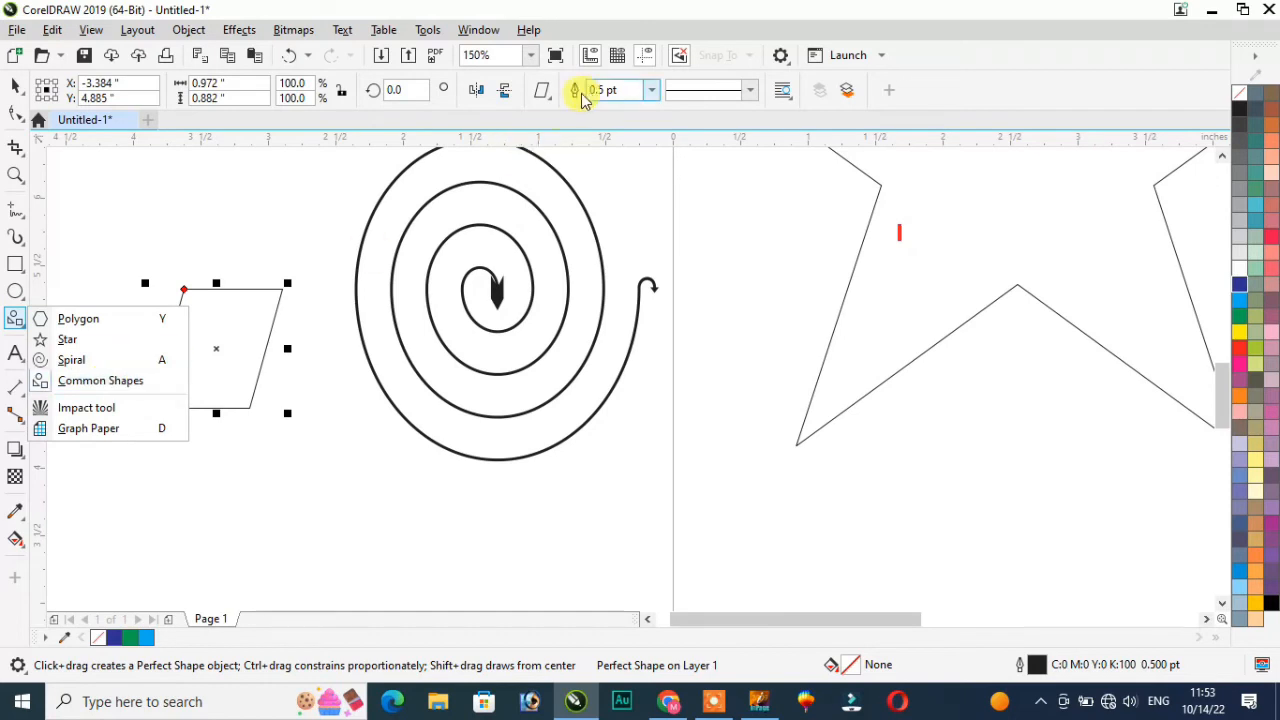
{"action": "left_click", "coordinate": [147, 241]}
{"action": "scroll", "coordinate": [151, 322], "scroll_direction": "up", "scroll_amount": 2}
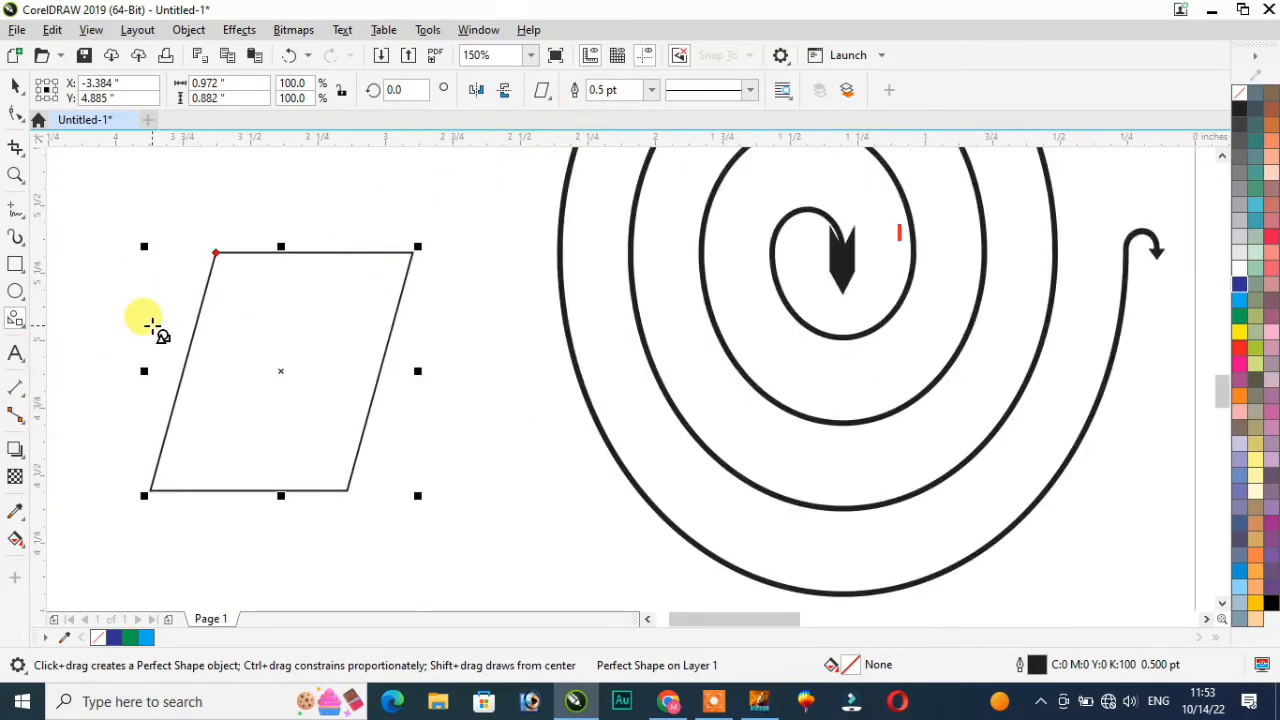
{"action": "scroll", "coordinate": [158, 322], "scroll_direction": "down", "scroll_amount": 1}
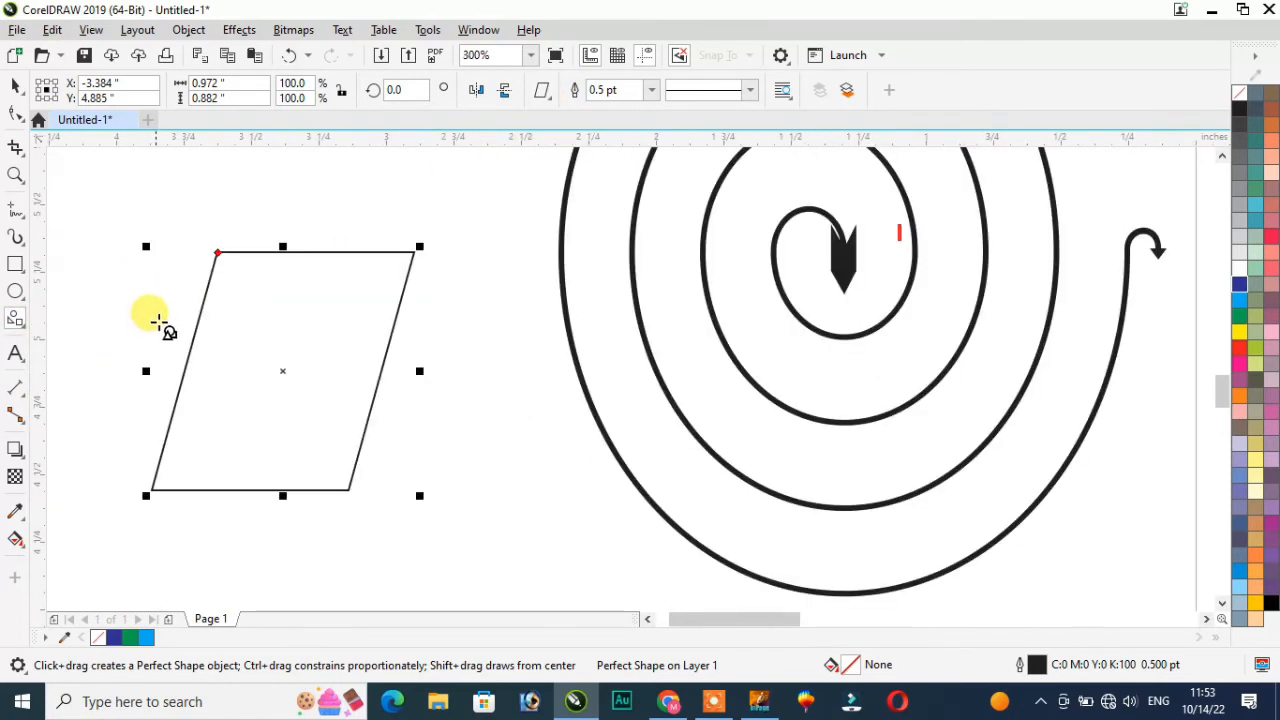
Step: Draw a cross right of the parallelogram and a left arrow overlapping it
{"action": "left_click", "coordinate": [550, 98]}
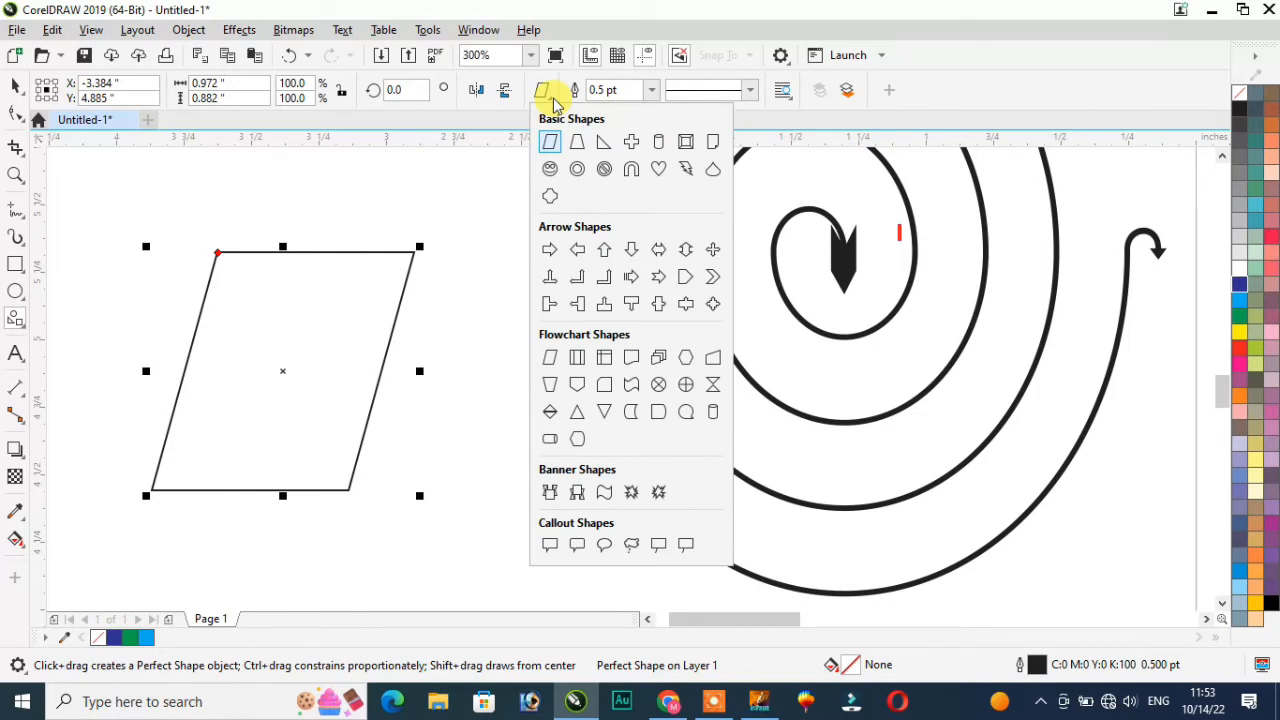
{"action": "left_click", "coordinate": [632, 143]}
{"action": "left_click_drag", "start_coordinate": [460, 337], "coordinate": [566, 458]}
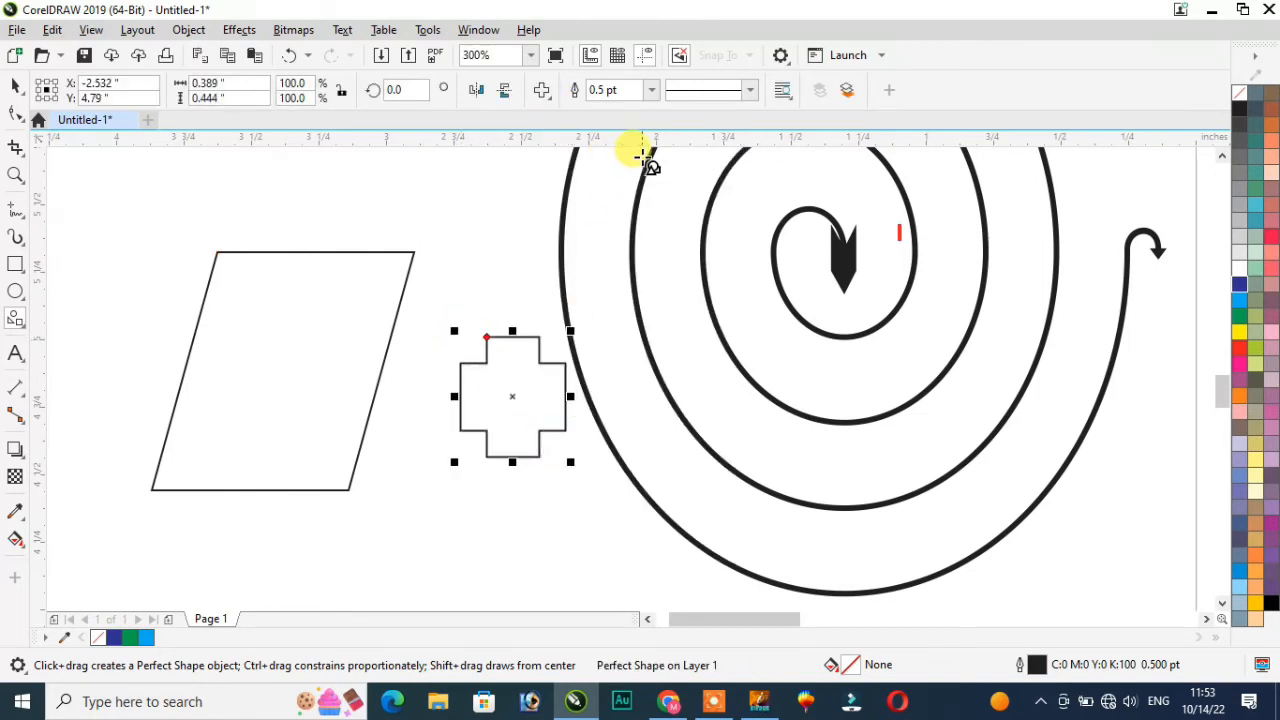
{"action": "left_click", "coordinate": [545, 92]}
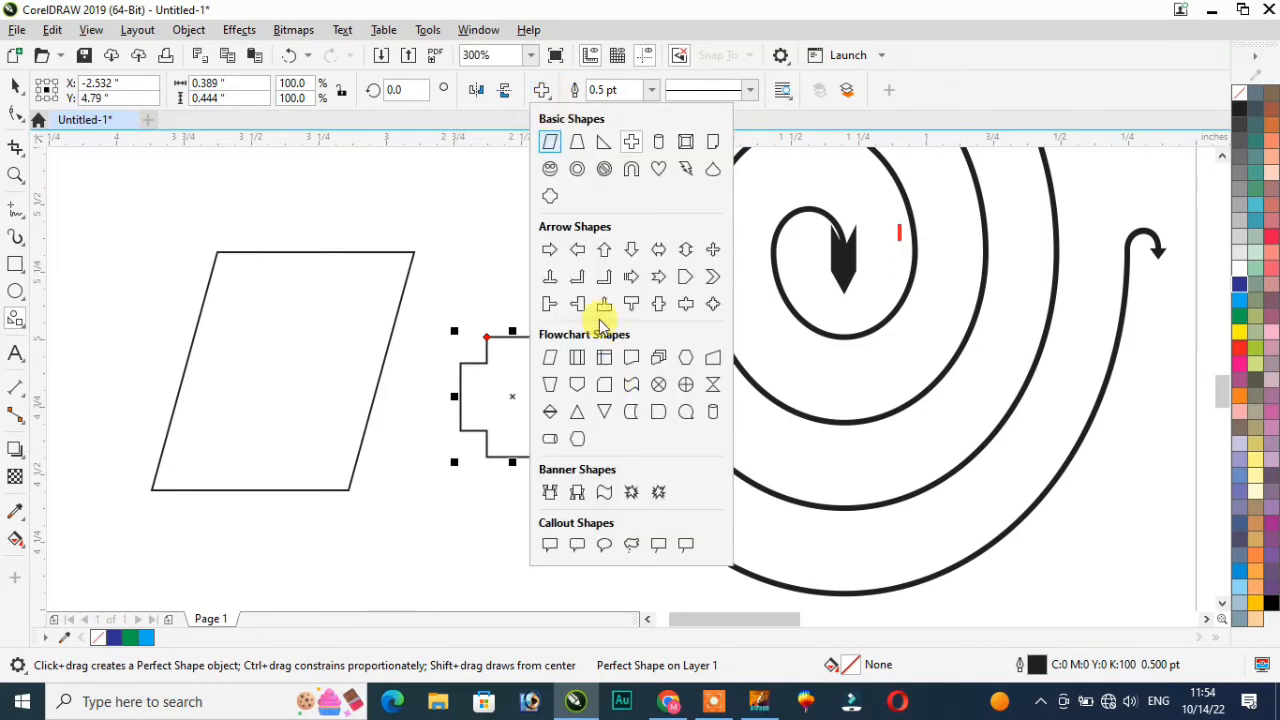
{"action": "left_click", "coordinate": [578, 251]}
{"action": "left_click_drag", "start_coordinate": [224, 376], "coordinate": [437, 467]}
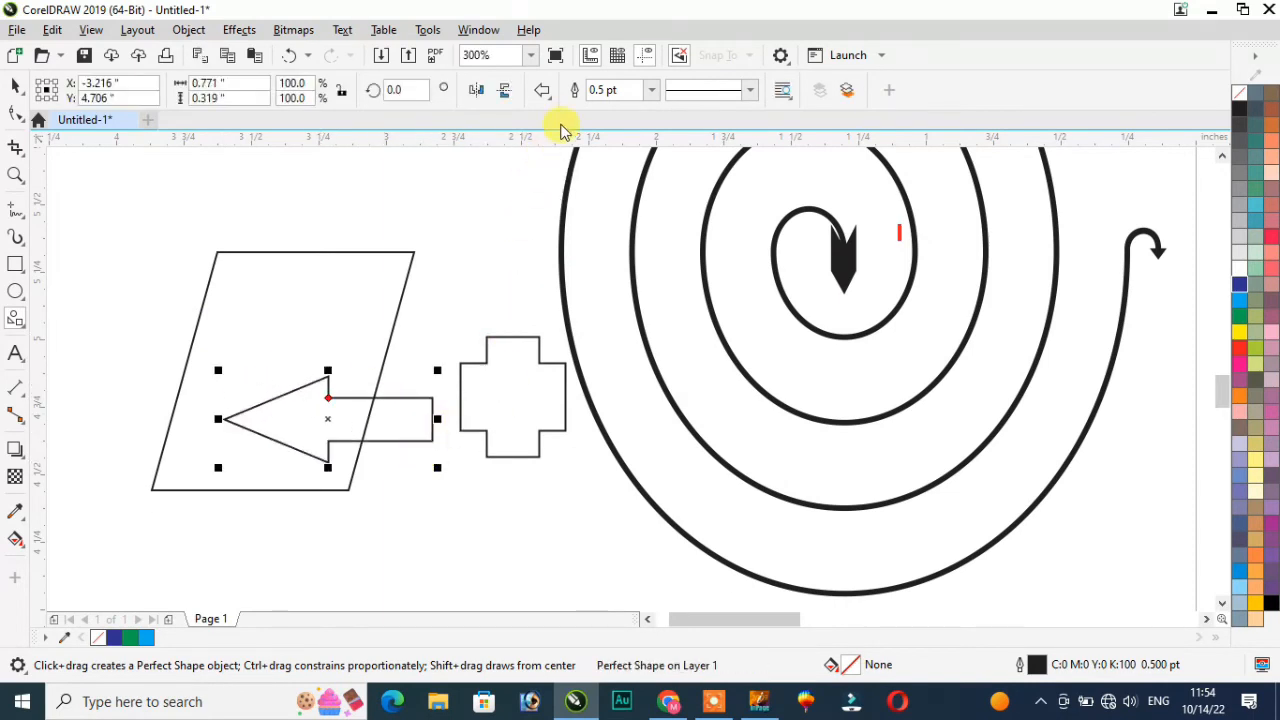
{"action": "left_click", "coordinate": [542, 91]}
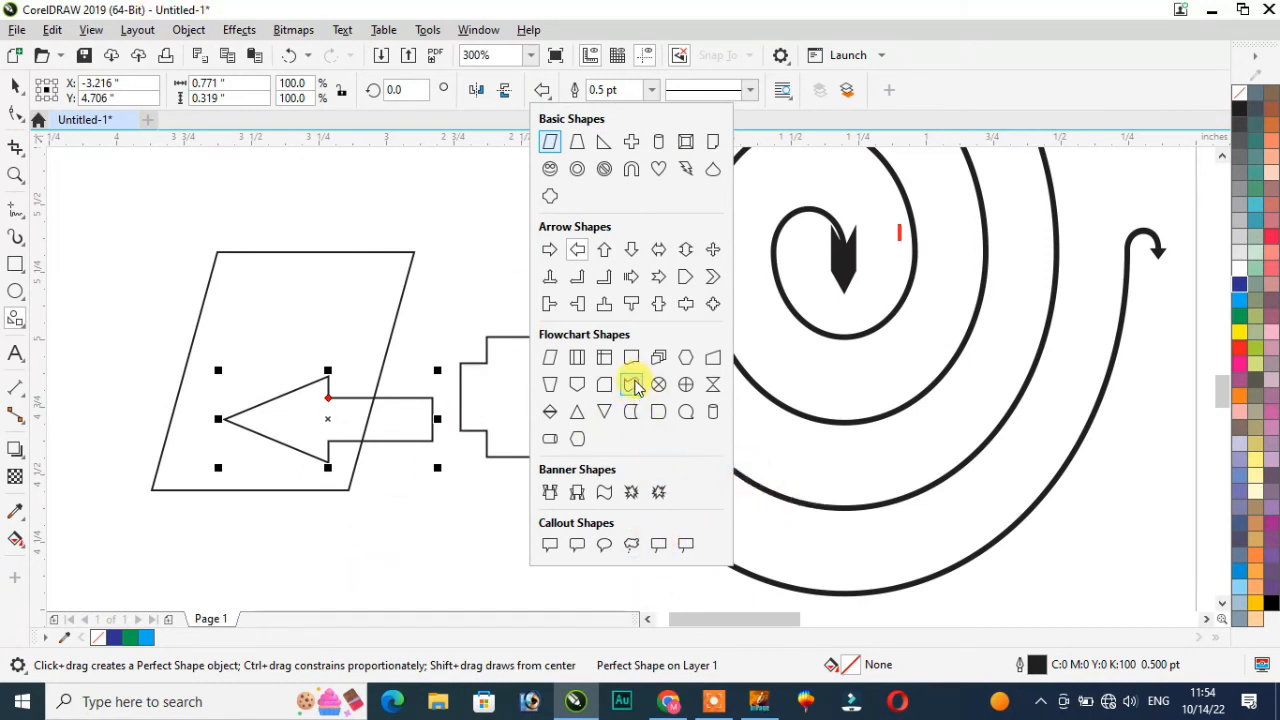
Step: Draw a blue wavy banner below the arrow and an outlined one above the cross
{"action": "left_click", "coordinate": [633, 386]}
{"action": "mouse_move", "coordinate": [373, 562]}
{"action": "left_mouse_down"}
{"action": "mouse_move", "coordinate": [503, 497]}
{"action": "mouse_move", "coordinate": [690, 495]}
{"action": "mouse_move", "coordinate": [693, 470]}
{"action": "left_mouse_up"}
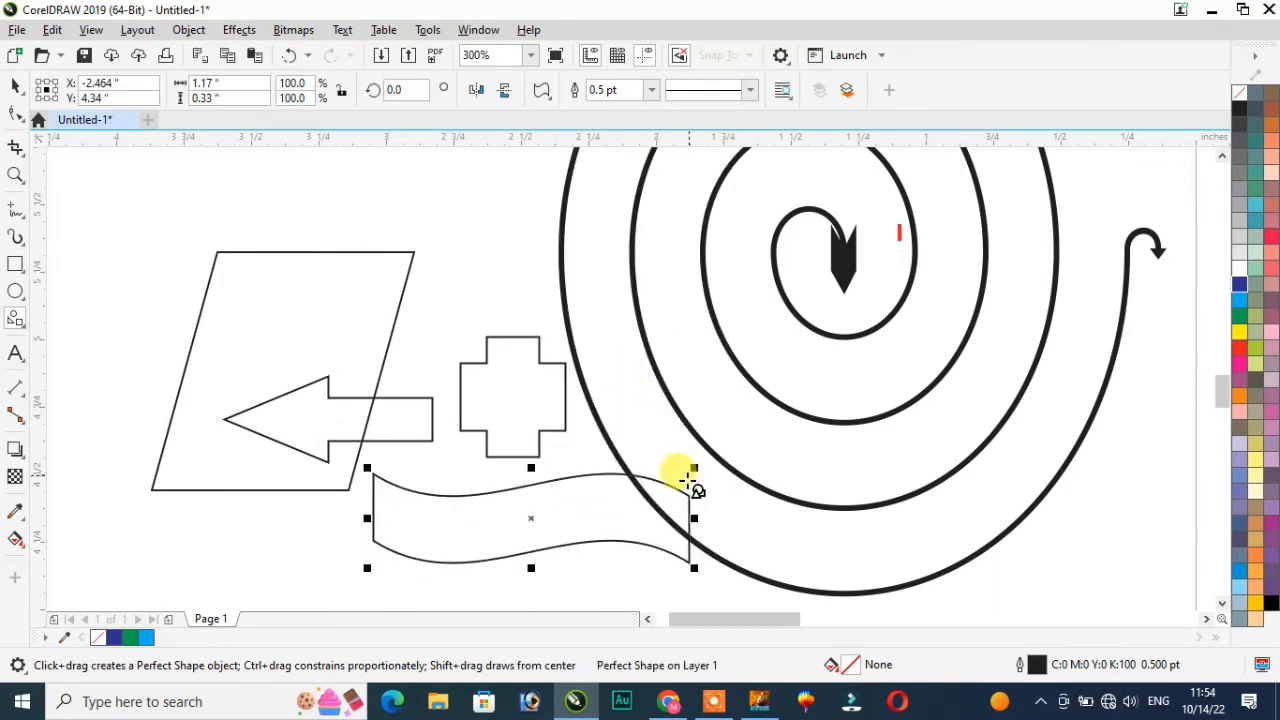
{"action": "left_click", "coordinate": [1240, 348]}
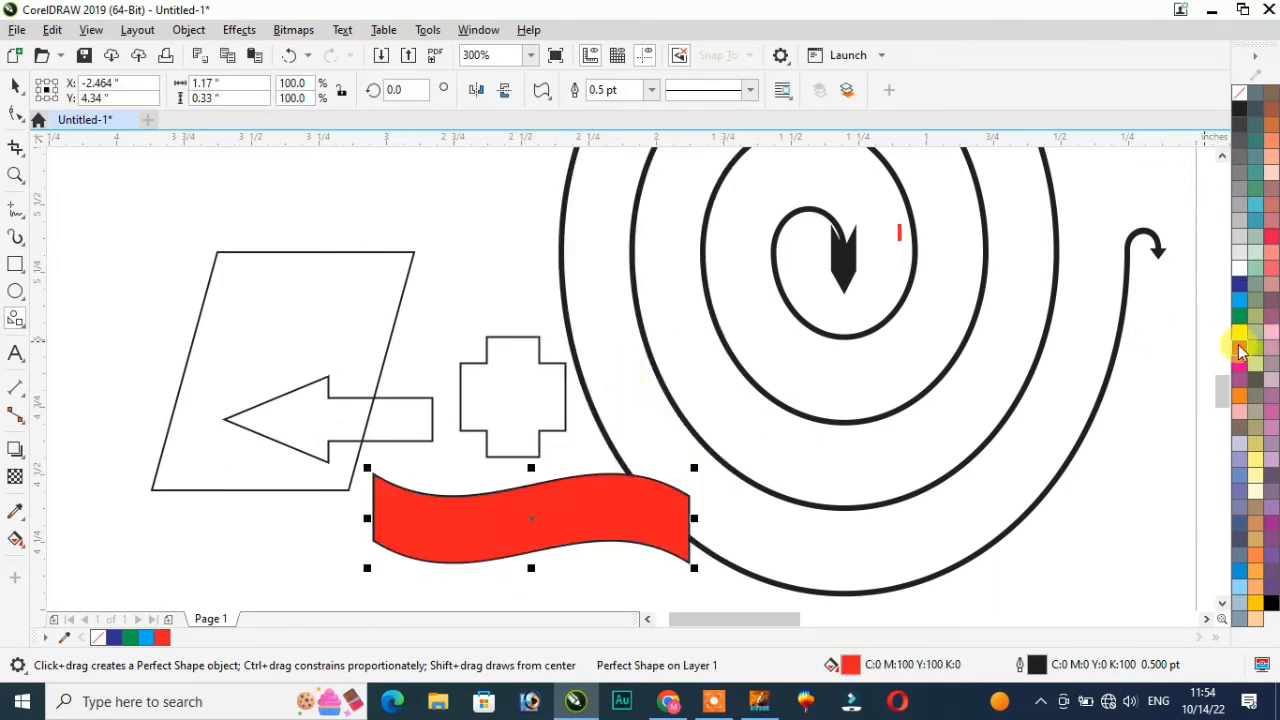
{"action": "left_click", "coordinate": [1240, 285]}
{"action": "mouse_move", "coordinate": [428, 204]}
{"action": "left_mouse_down"}
{"action": "mouse_move", "coordinate": [491, 257]}
{"action": "mouse_move", "coordinate": [620, 318]}
{"action": "left_mouse_up"}
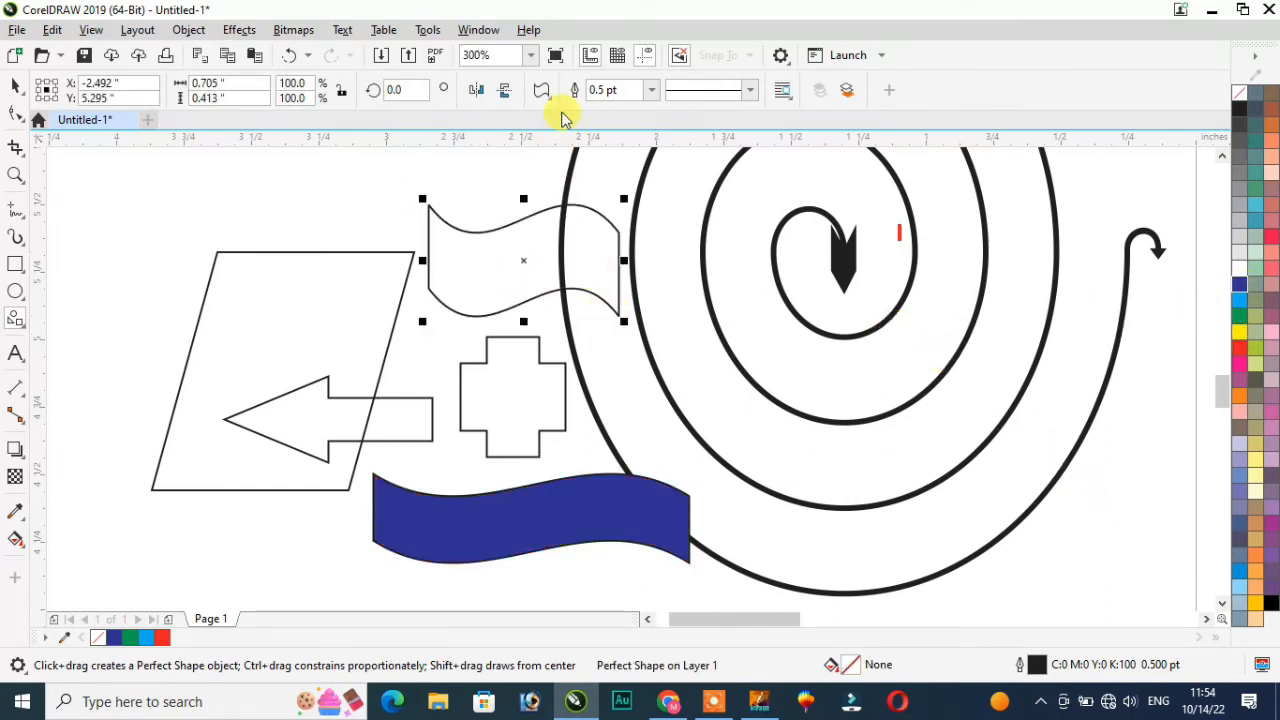
Step: Draw a yellow terminator across the parallelogram's top and another inside the spiral
{"action": "left_click", "coordinate": [541, 90]}
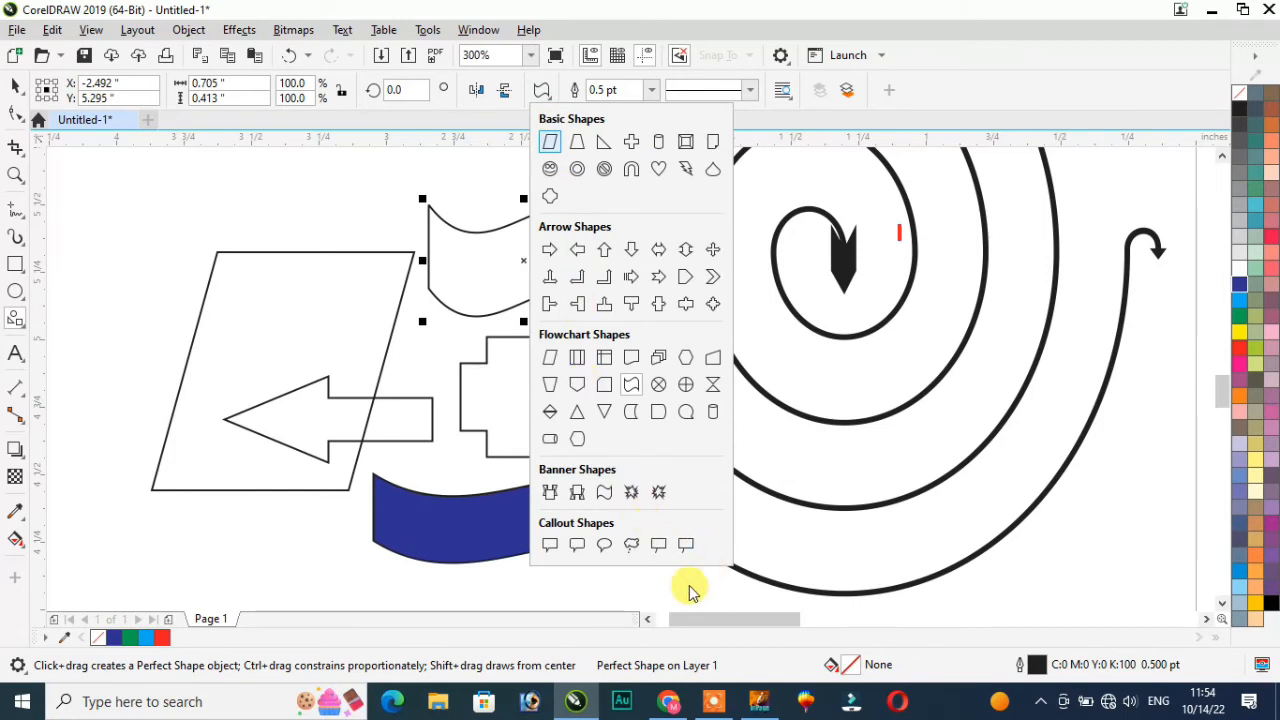
{"action": "left_click", "coordinate": [550, 438]}
{"action": "left_click_drag", "start_coordinate": [145, 200], "coordinate": [410, 340]}
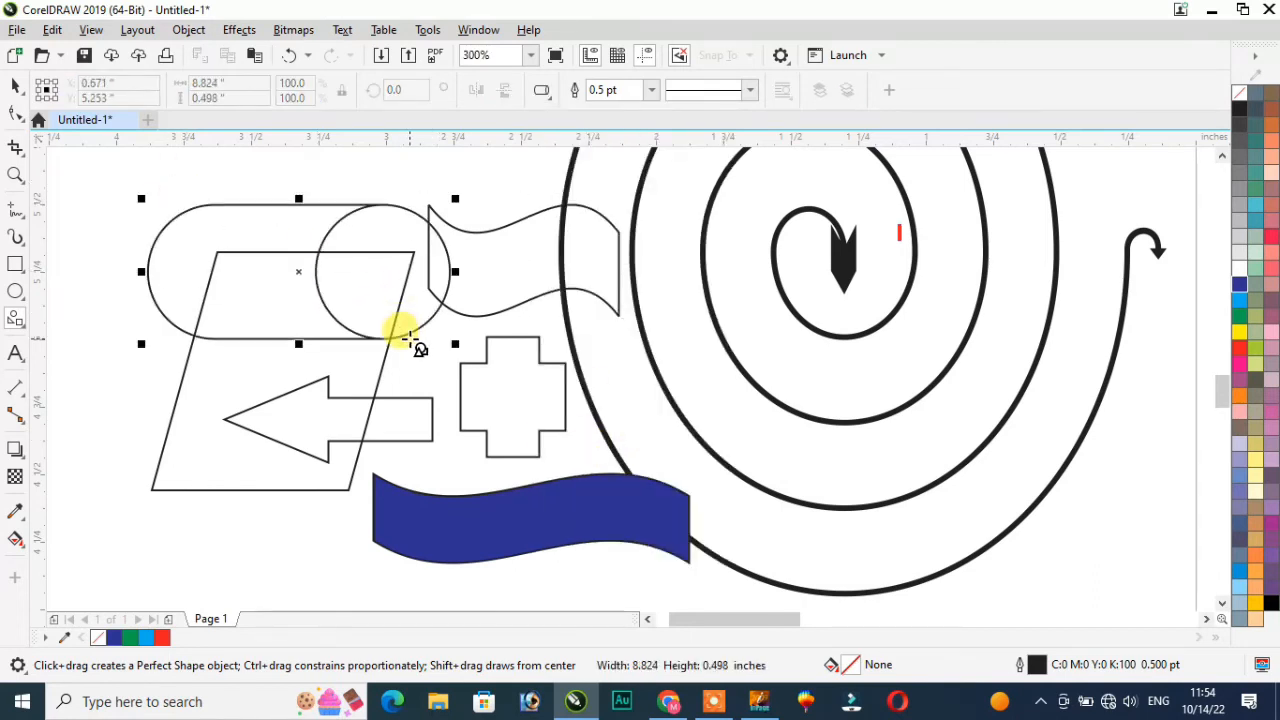
{"action": "left_click", "coordinate": [1240, 332]}
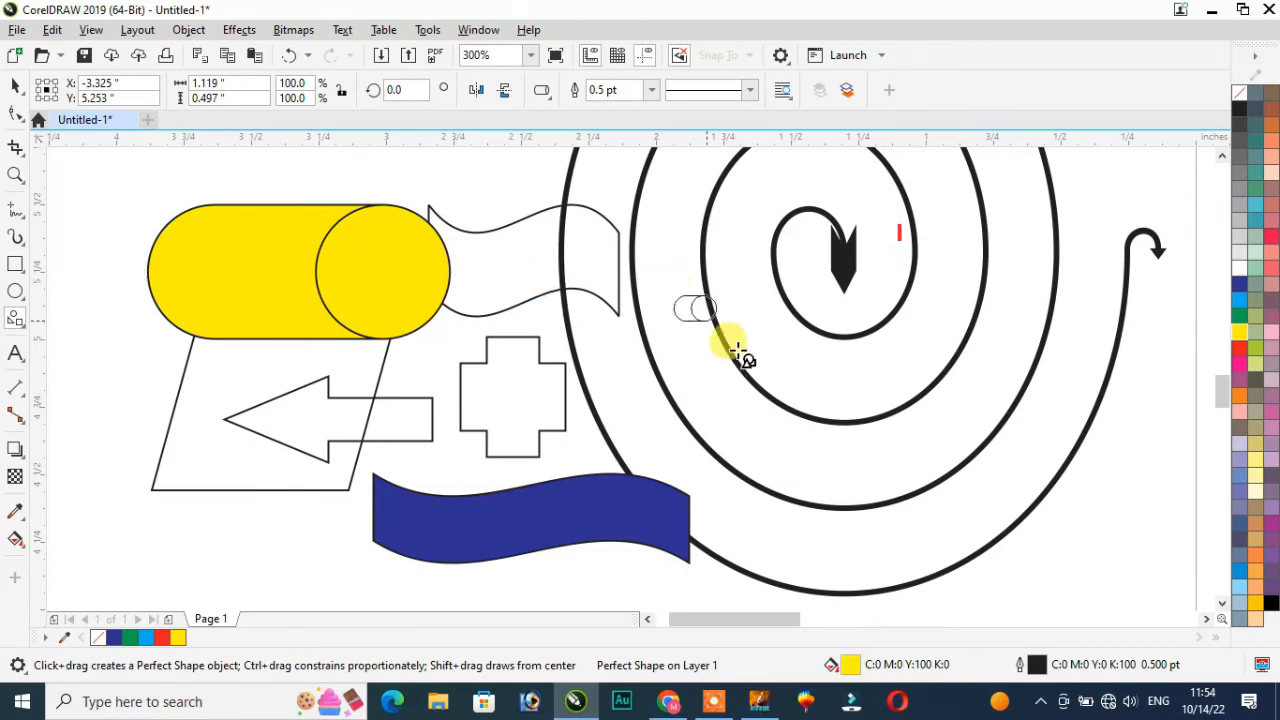
{"action": "left_click_drag", "start_coordinate": [631, 366], "coordinate": [877, 434]}
{"action": "scroll", "coordinate": [846, 420], "scroll_direction": "down", "scroll_amount": 5}
{"action": "scroll", "coordinate": [846, 432], "scroll_direction": "up", "scroll_amount": 2}
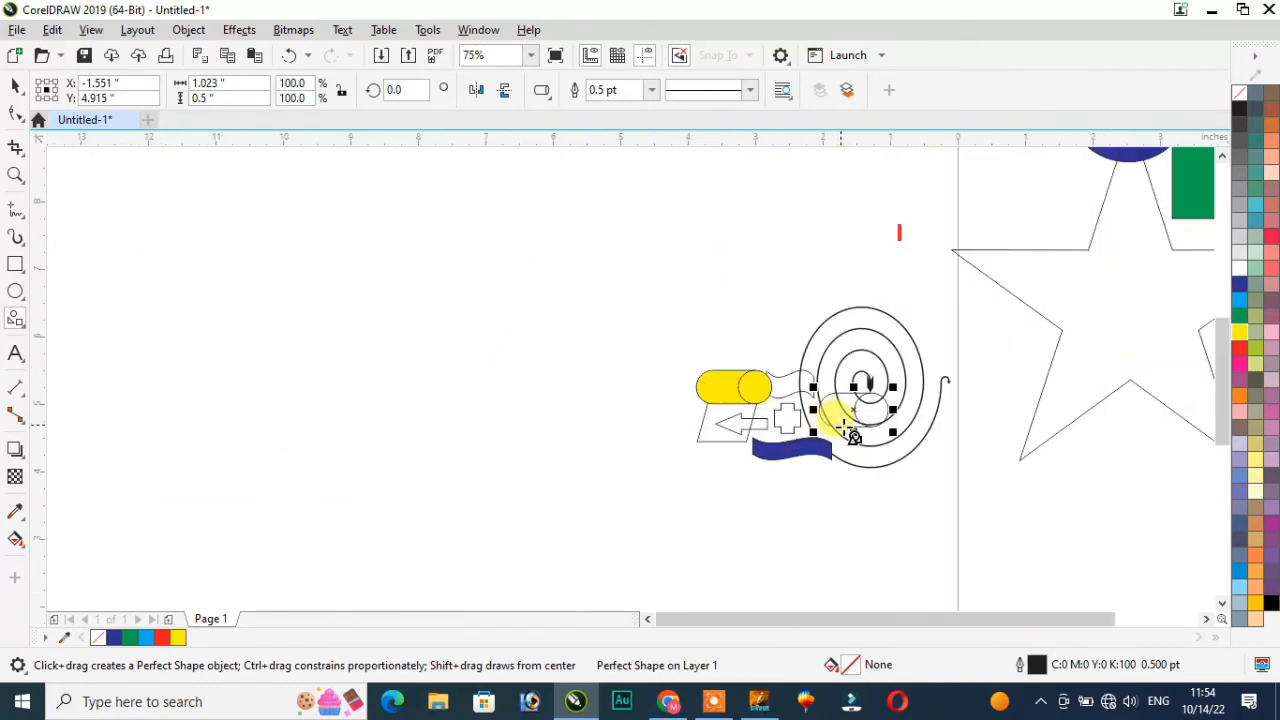
{"action": "scroll", "coordinate": [820, 337], "scroll_direction": "up", "scroll_amount": 2}
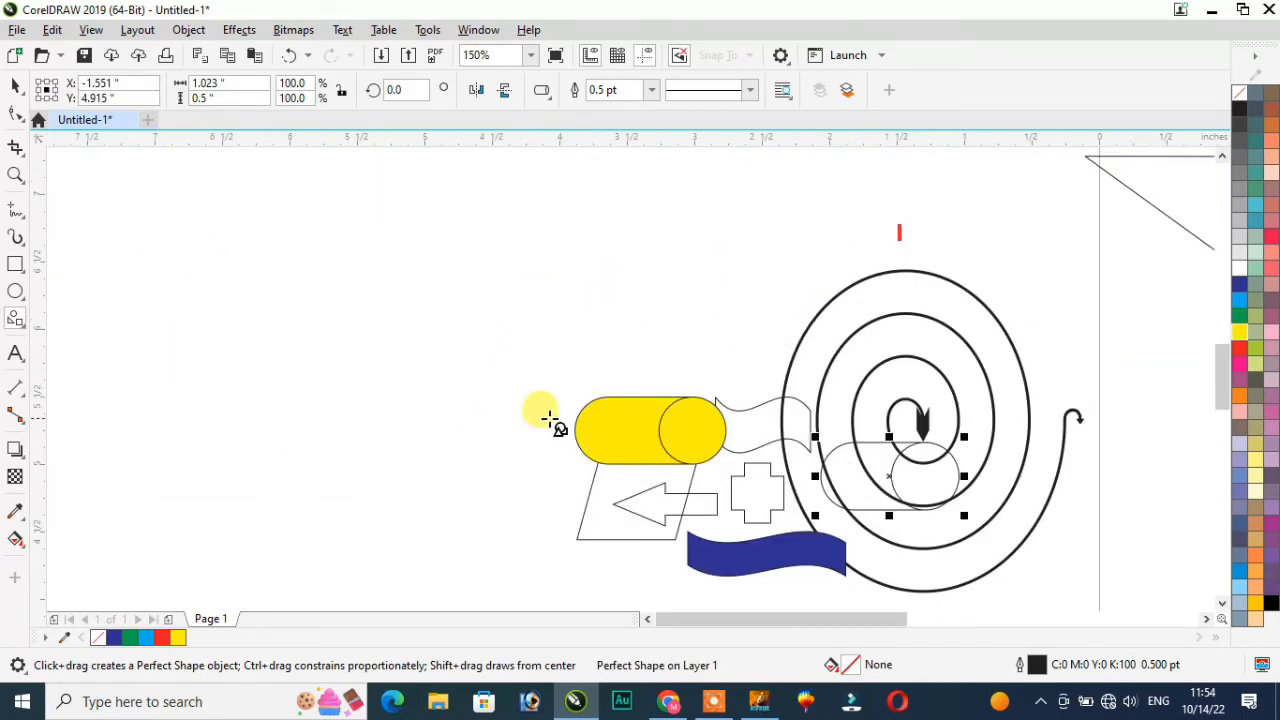
{"action": "left_click", "coordinate": [22, 322]}
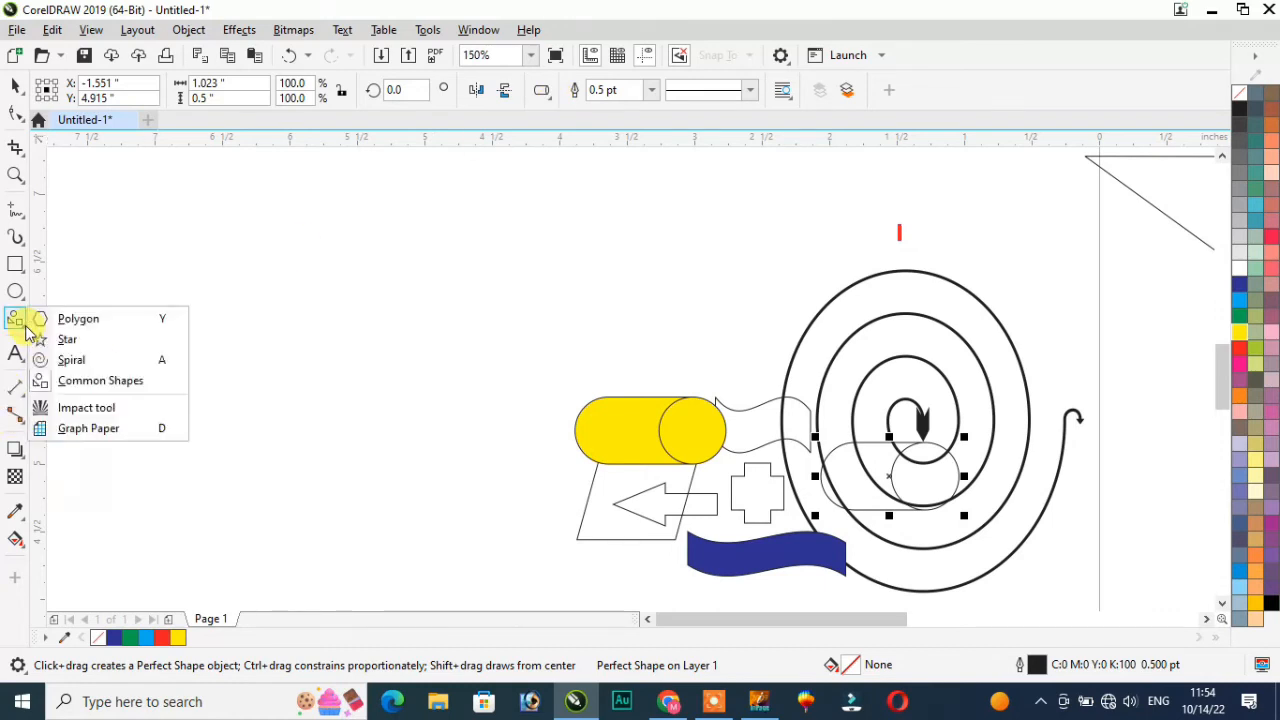
Step: Drag out a 4-column by 3-row graph paper grid on the left of the page
{"action": "left_click", "coordinate": [124, 430]}
{"action": "left_click_drag", "start_coordinate": [209, 310], "coordinate": [432, 482]}
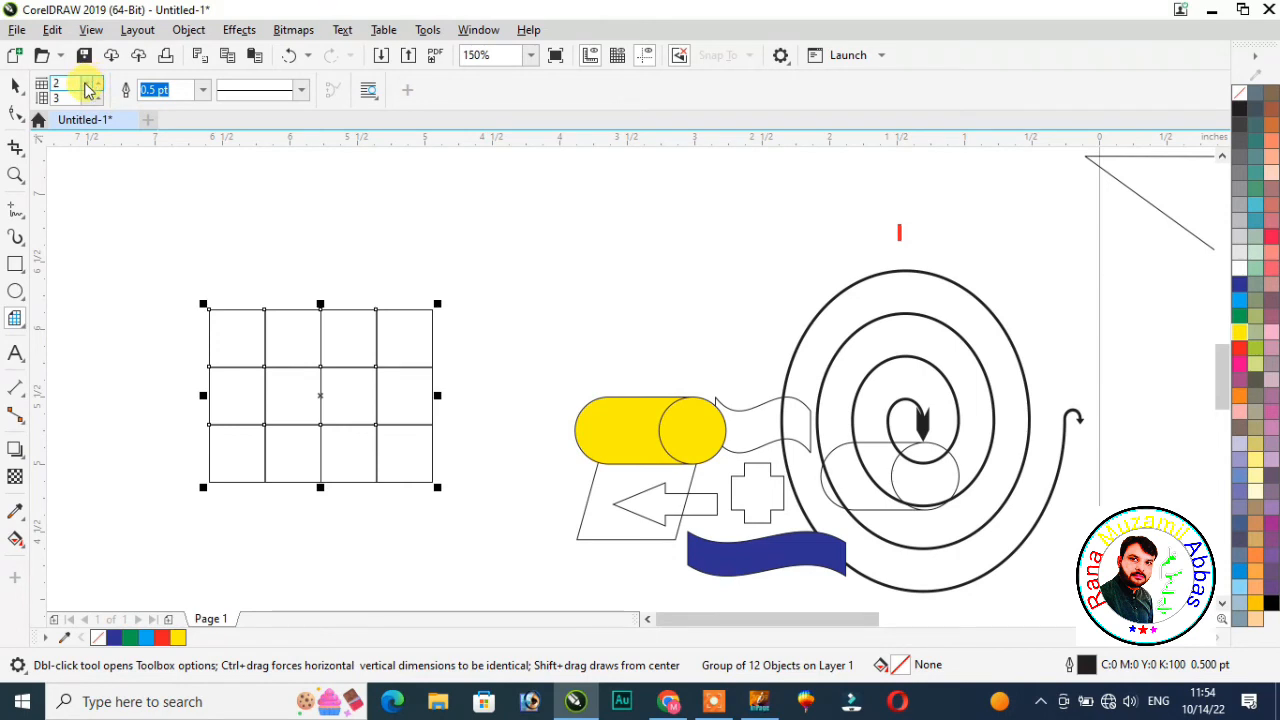
{"action": "left_click", "coordinate": [16, 90]}
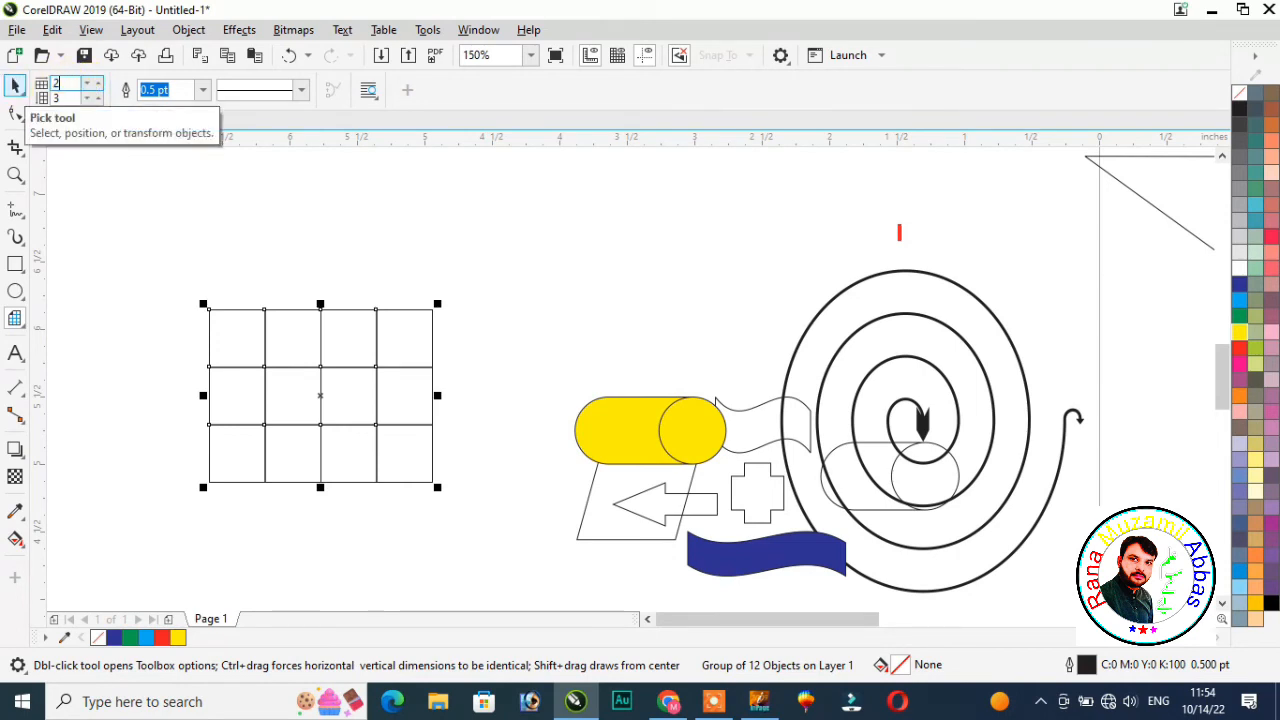
{"action": "left_click", "coordinate": [22, 330]}
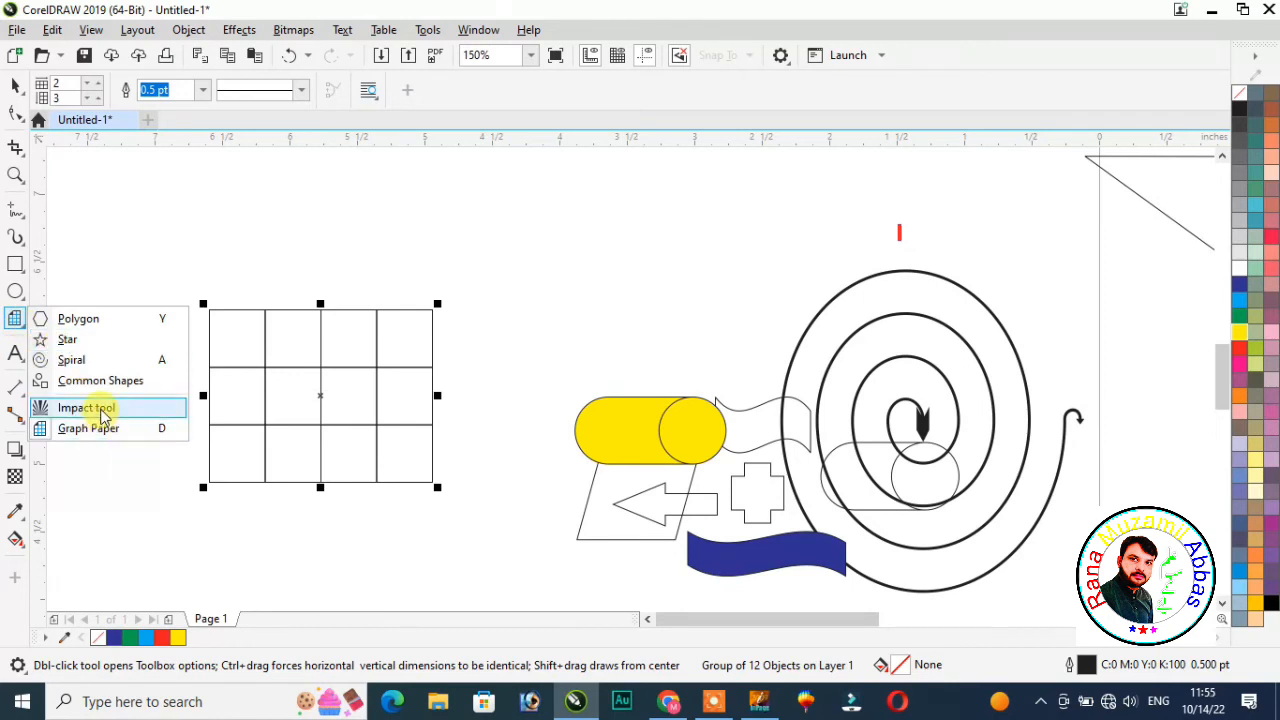
Step: Draw a radial Impact starburst above the grid
{"action": "left_click", "coordinate": [86, 408]}
{"action": "left_click_drag", "start_coordinate": [155, 255], "coordinate": [212, 293]}
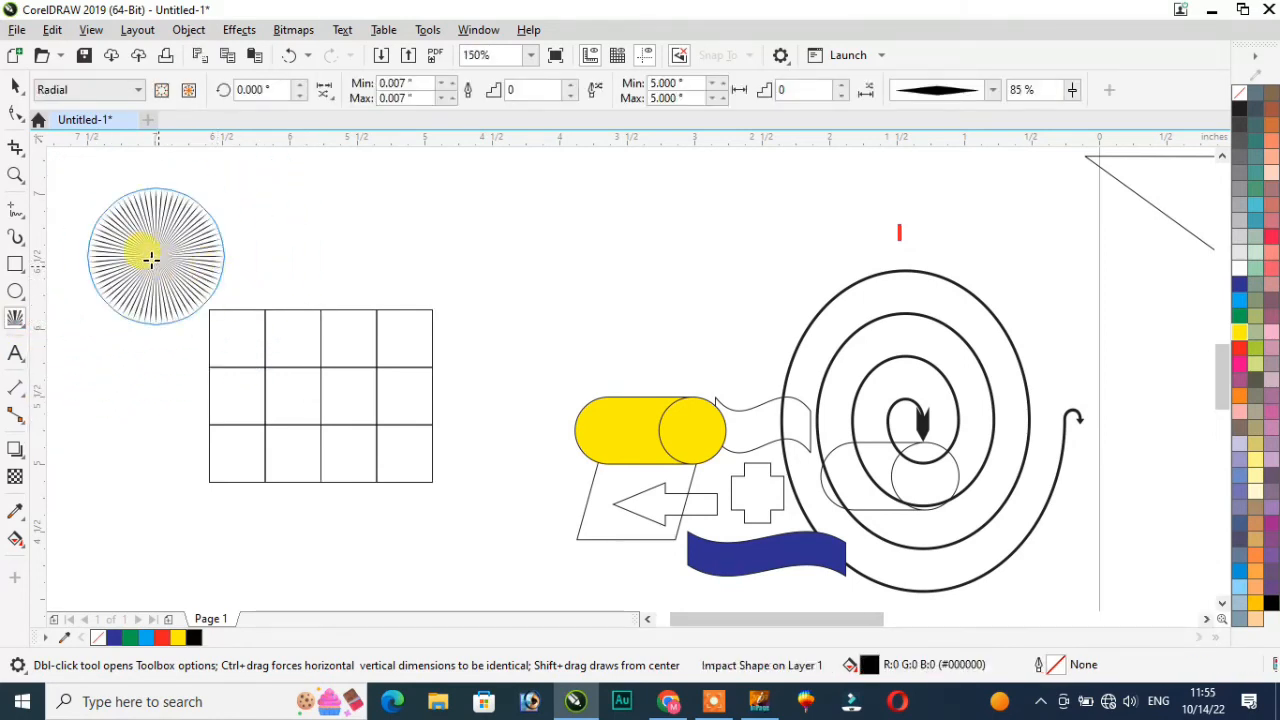
{"action": "left_click", "coordinate": [24, 330]}
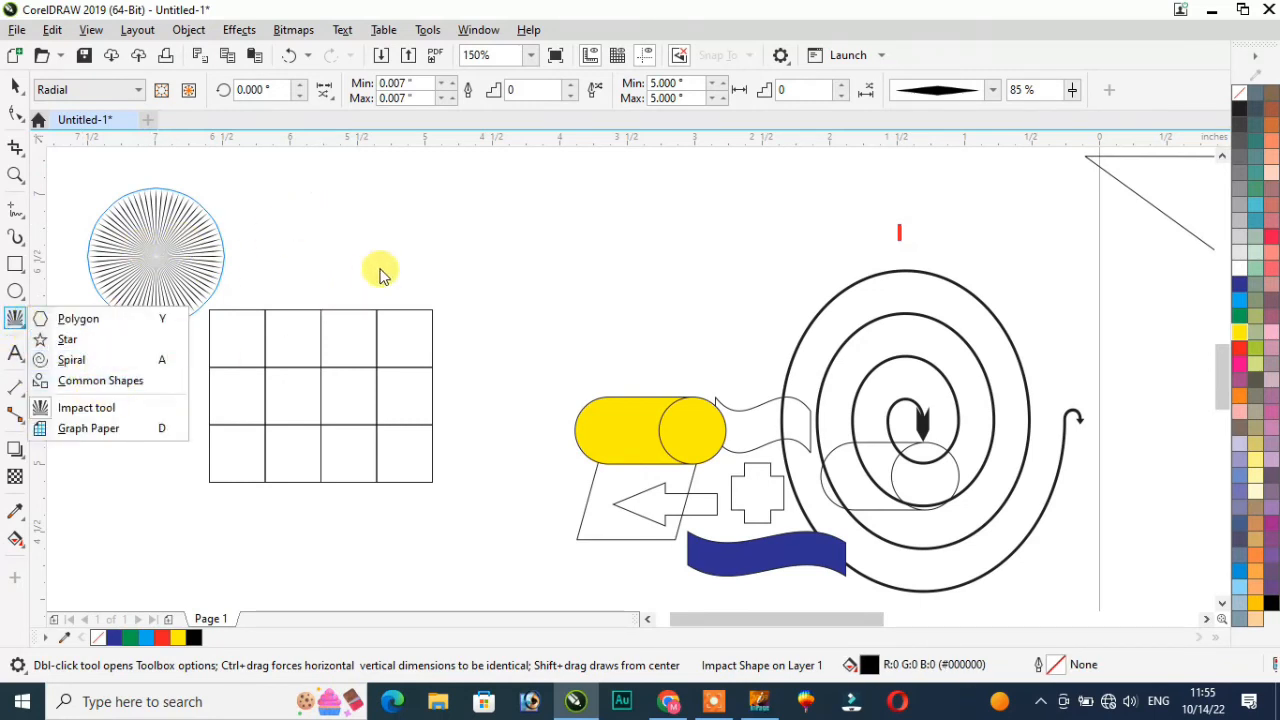
{"action": "left_click", "coordinate": [432, 233]}
Step: Deselect everything and click the blue palette swatch, prompting Change Document Defaults
{"action": "left_click_drag", "start_coordinate": [541, 285], "coordinate": [590, 351]}
{"action": "scroll", "coordinate": [131, 245], "scroll_direction": "up", "scroll_amount": 1}
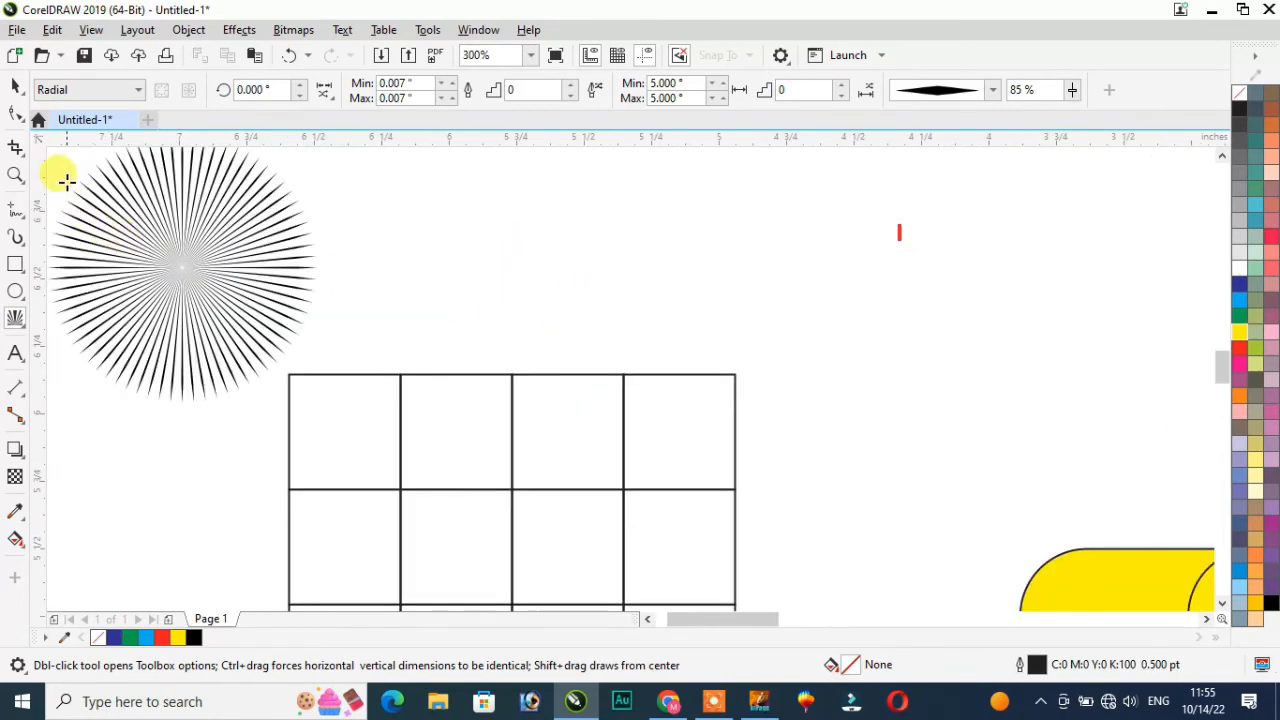
{"action": "scroll", "coordinate": [46, 164], "scroll_direction": "up", "scroll_amount": 1}
{"action": "scroll", "coordinate": [78, 180], "scroll_direction": "down", "scroll_amount": 1}
{"action": "scroll", "coordinate": [83, 181], "scroll_direction": "up", "scroll_amount": 1}
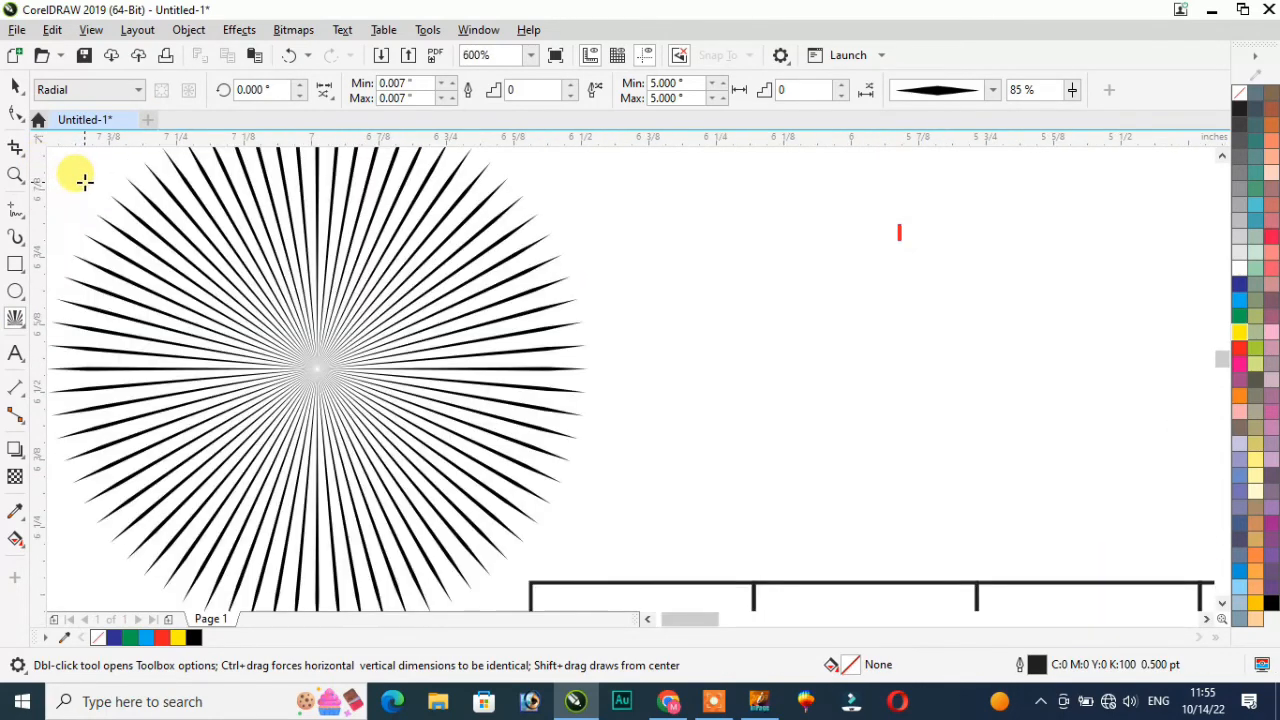
{"action": "left_click", "coordinate": [1242, 285]}
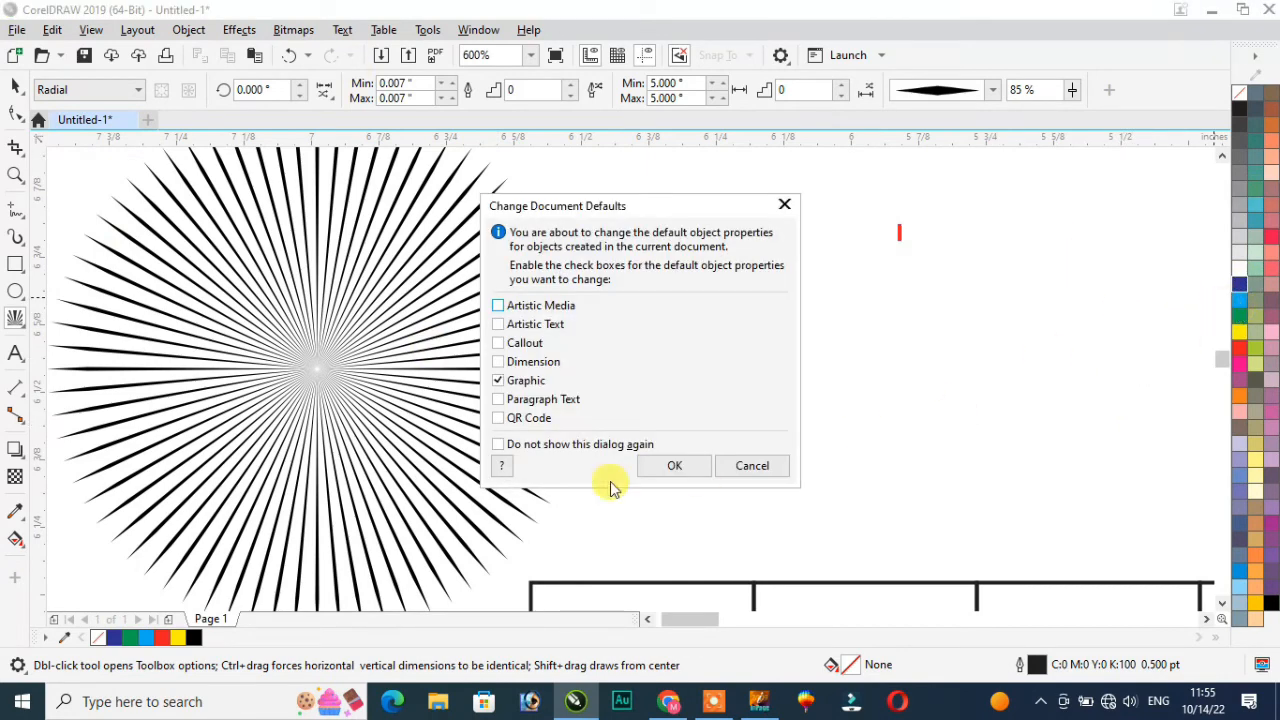
Step: Make blue the default fill for new graphics
{"action": "left_click", "coordinate": [673, 467]}
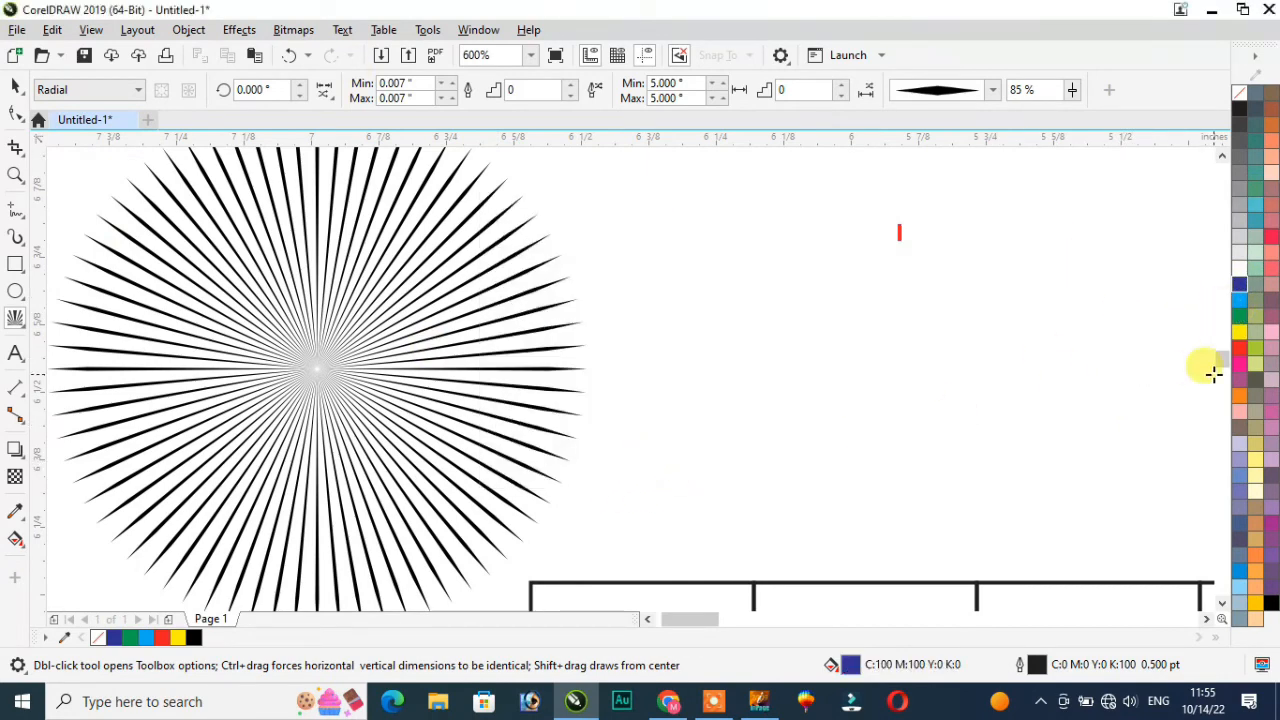
{"action": "left_click", "coordinate": [1240, 95]}
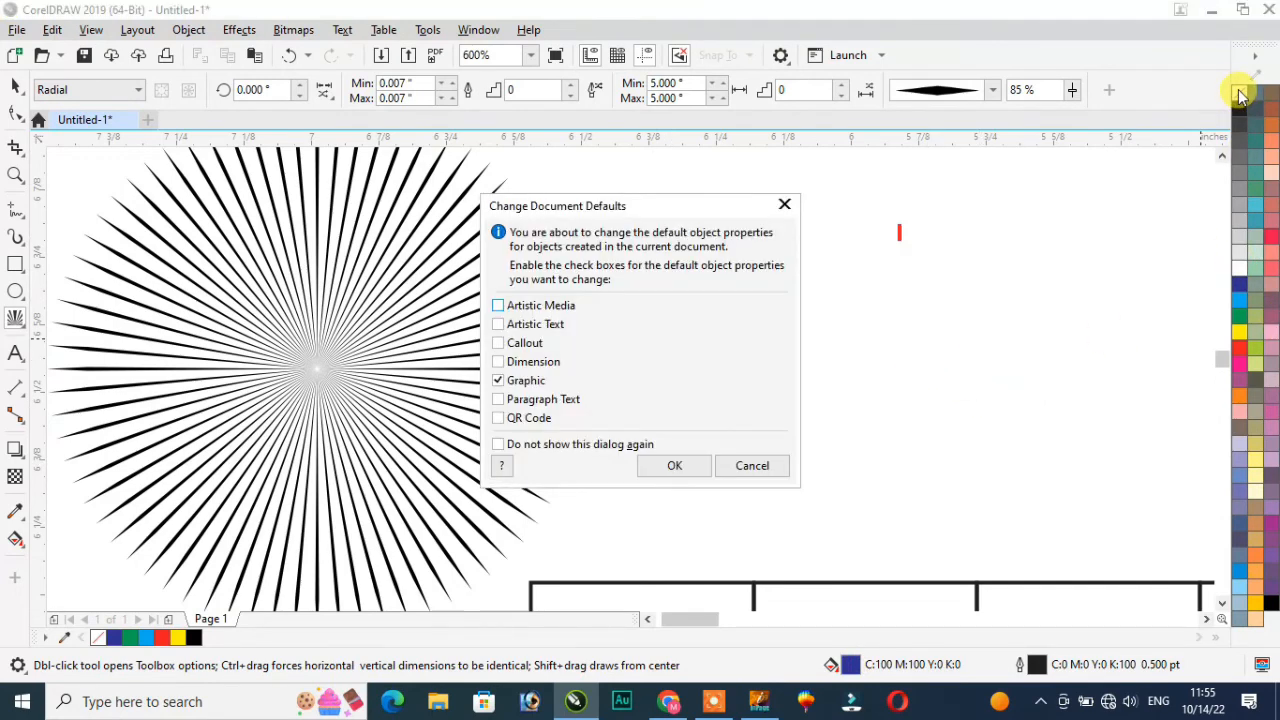
{"action": "left_click", "coordinate": [676, 466]}
Step: Draw a second starburst right of the first with a thick elliptical taper
{"action": "left_click_drag", "start_coordinate": [667, 354], "coordinate": [777, 431]}
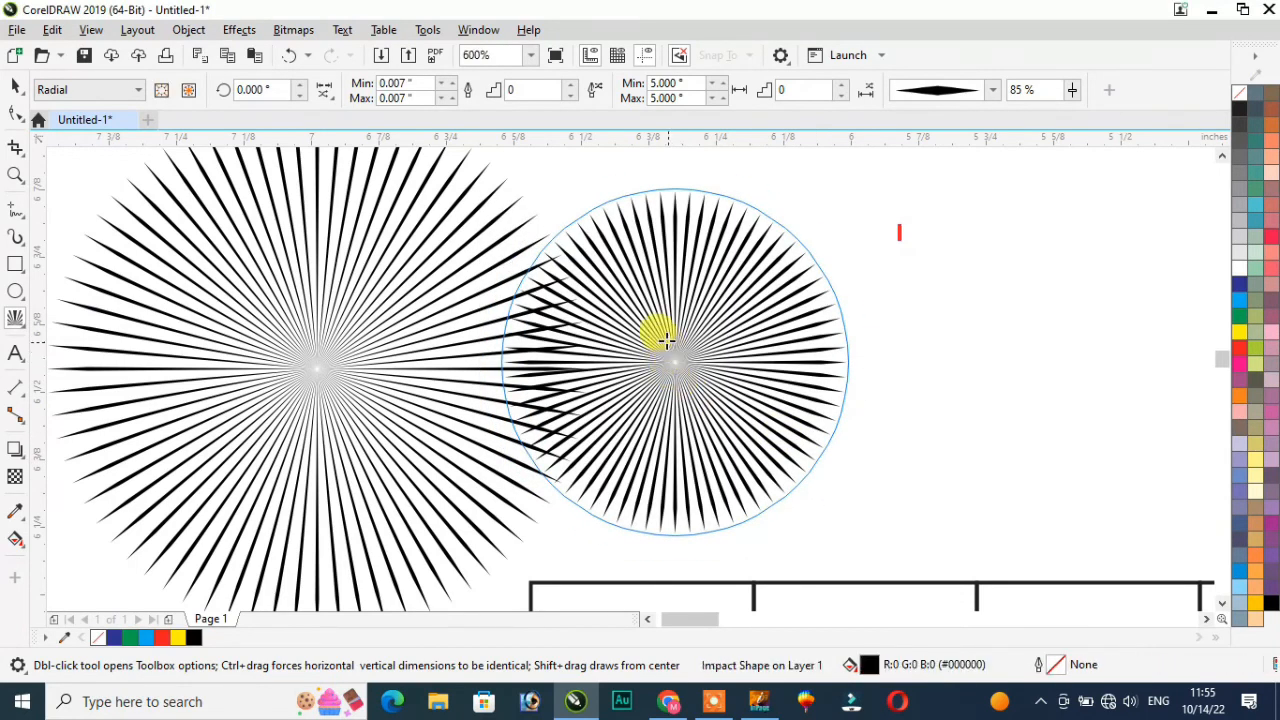
{"action": "scroll", "coordinate": [668, 343], "scroll_direction": "up", "scroll_amount": 1}
{"action": "scroll", "coordinate": [700, 350], "scroll_direction": "down", "scroll_amount": 2}
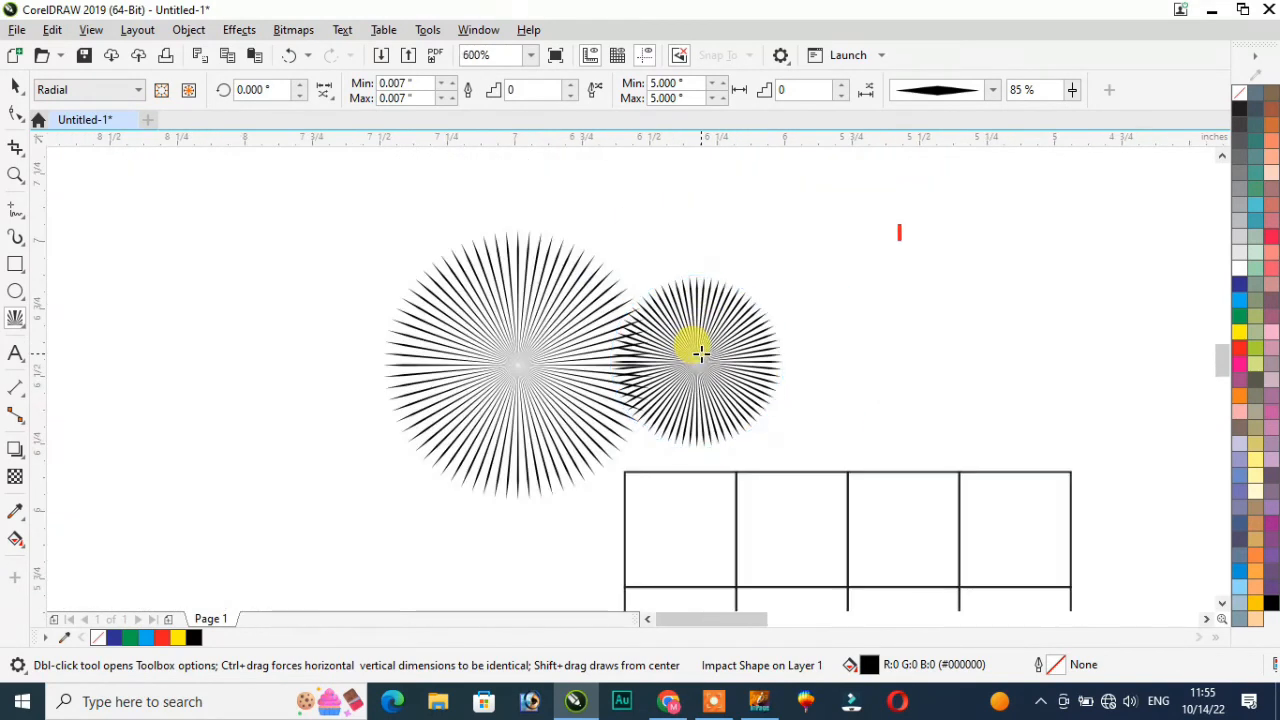
{"action": "scroll", "coordinate": [722, 310], "scroll_direction": "up", "scroll_amount": 1}
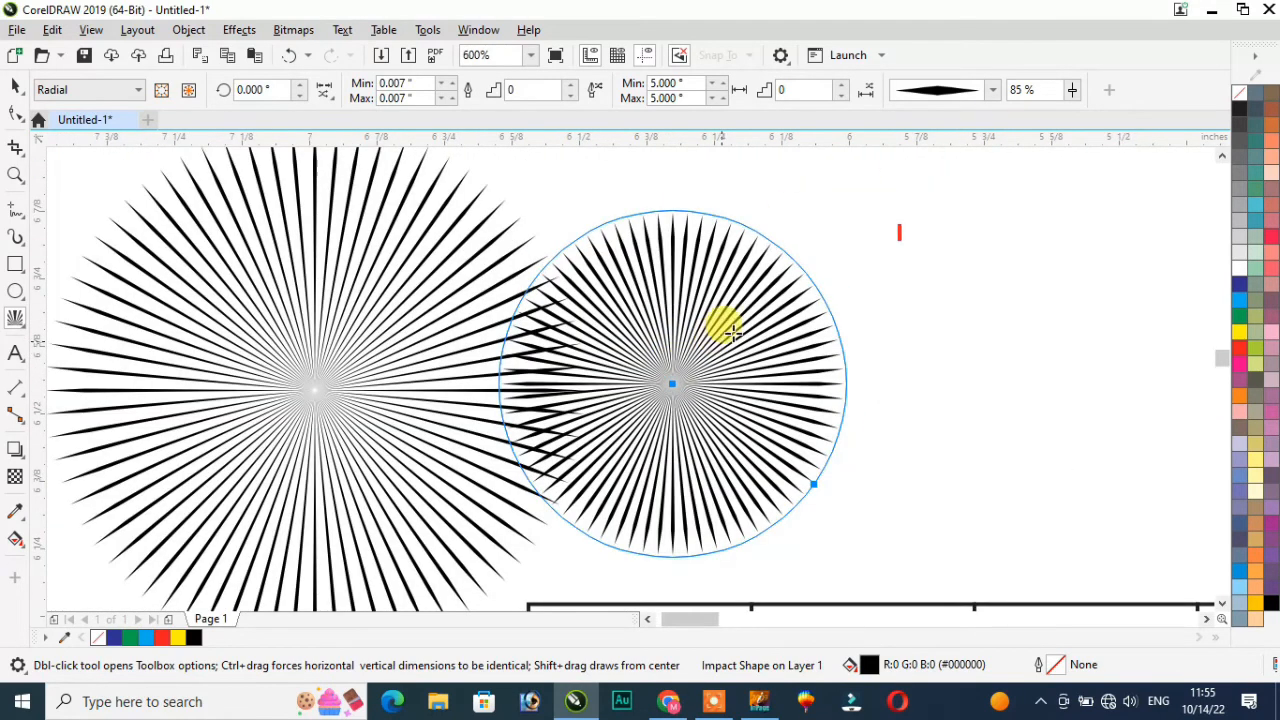
{"action": "left_click", "coordinate": [994, 91]}
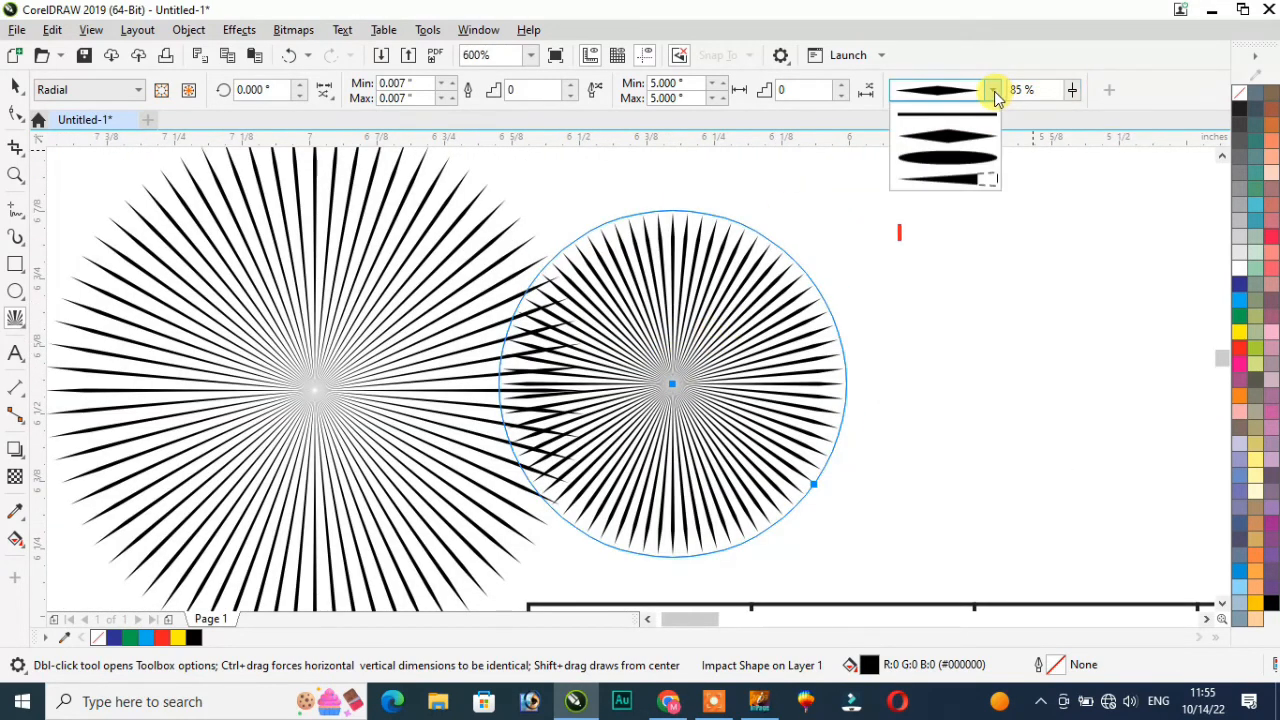
{"action": "left_click", "coordinate": [955, 157]}
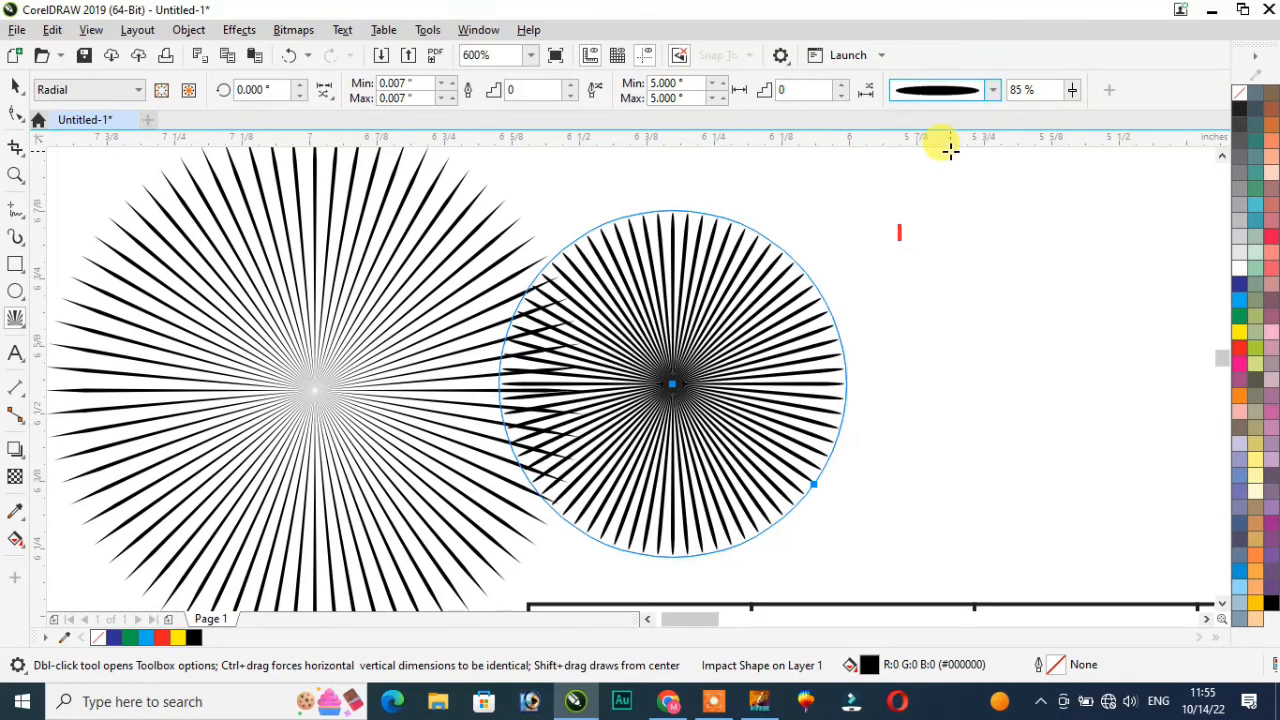
Step: Give the right starburst thin tapered spike rays and raise its step value to 10
{"action": "left_click", "coordinate": [993, 90]}
{"action": "left_click", "coordinate": [962, 180]}
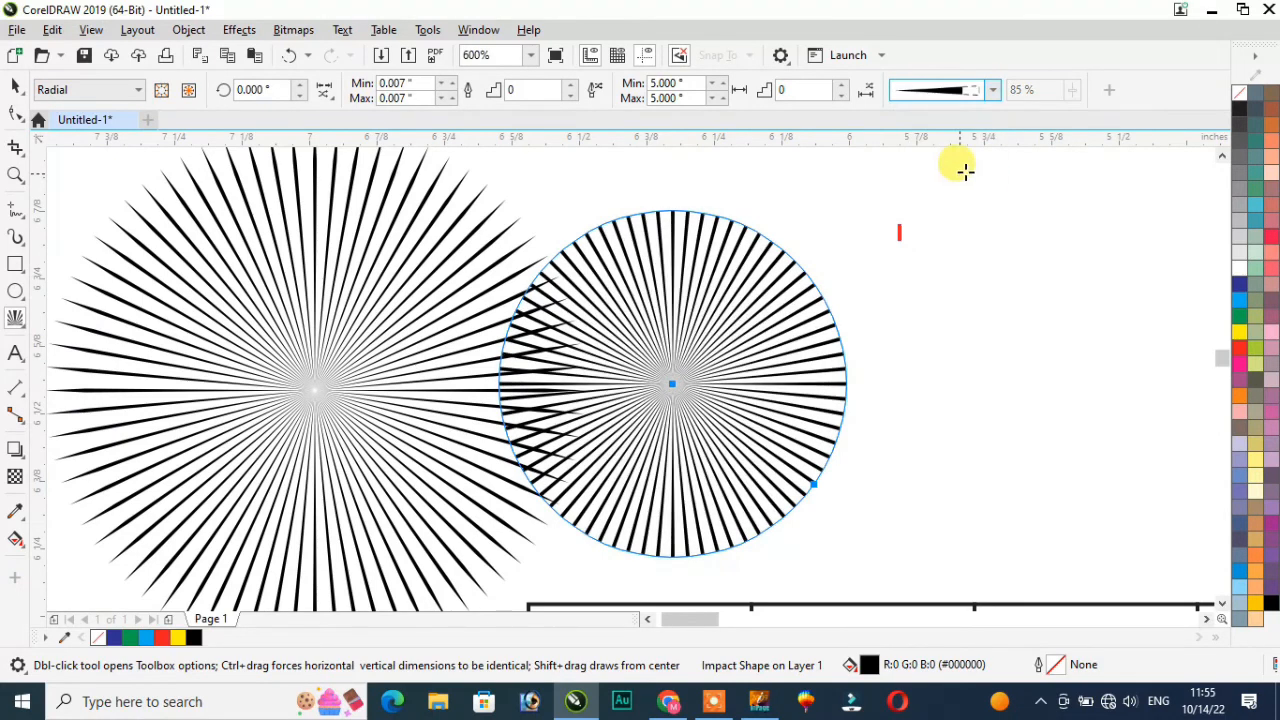
{"action": "left_click", "coordinate": [680, 330]}
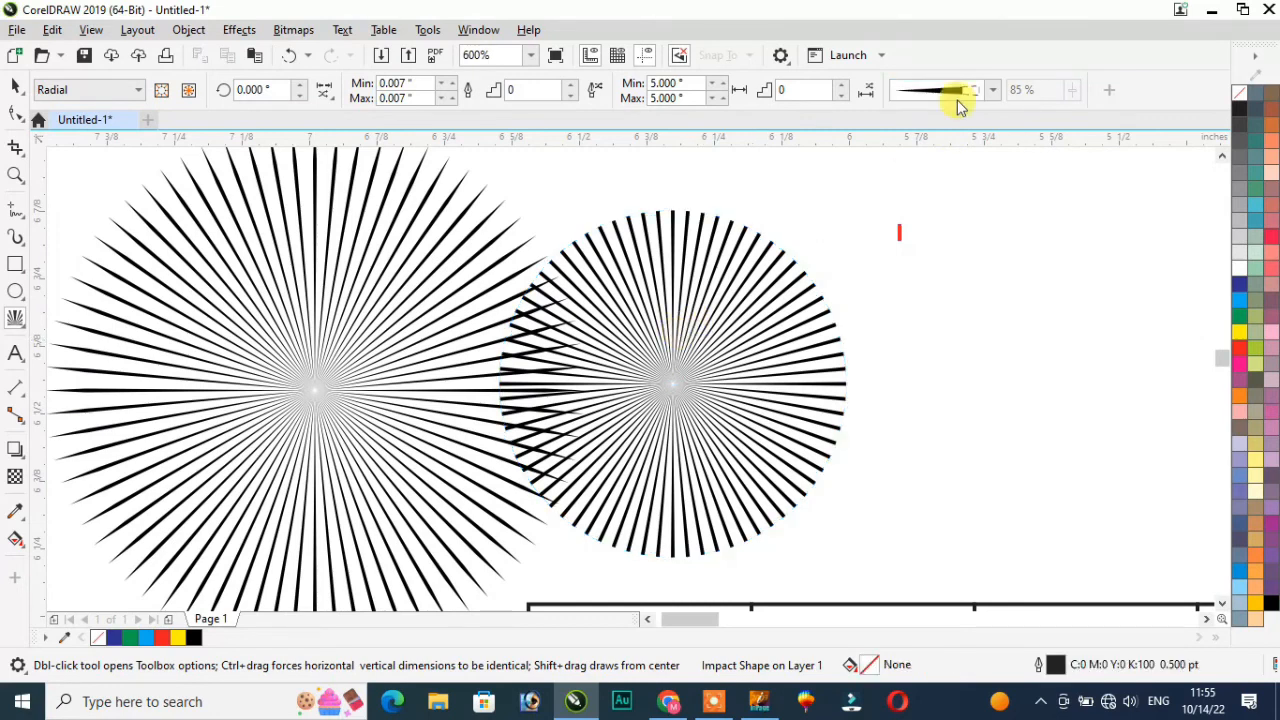
{"action": "left_click", "coordinate": [845, 86]}
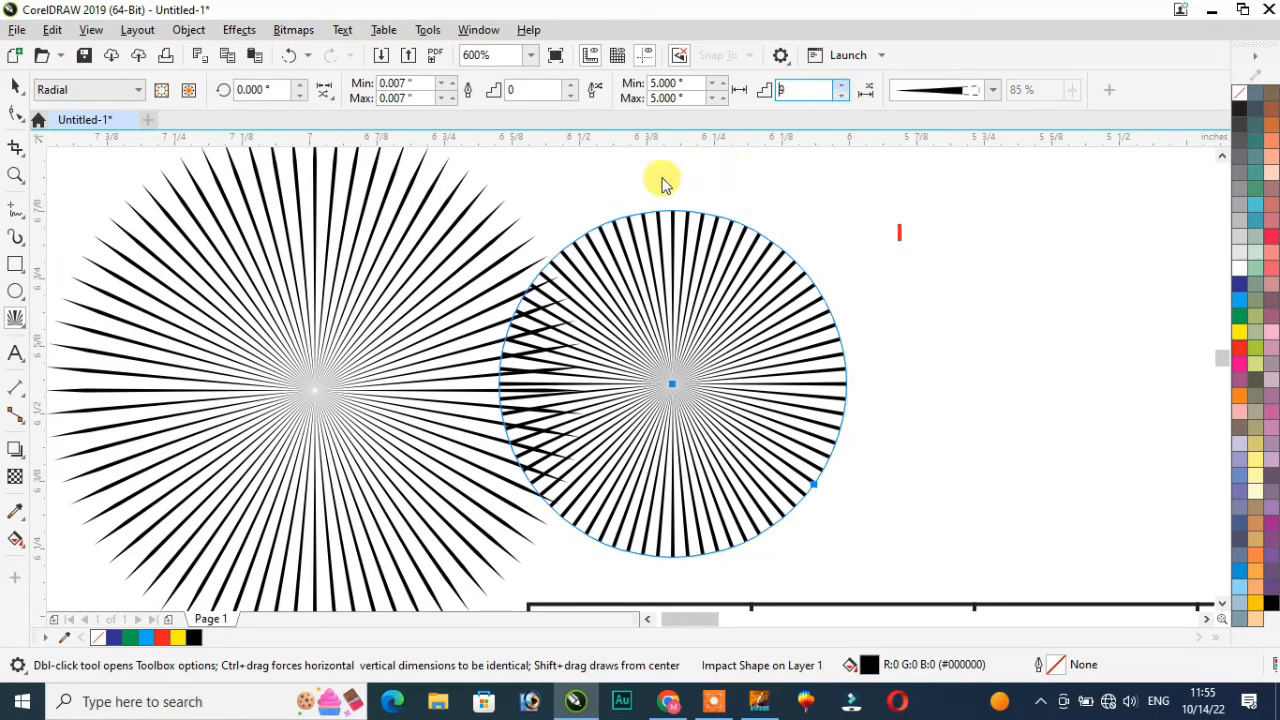
{"action": "left_click", "coordinate": [25, 330]}
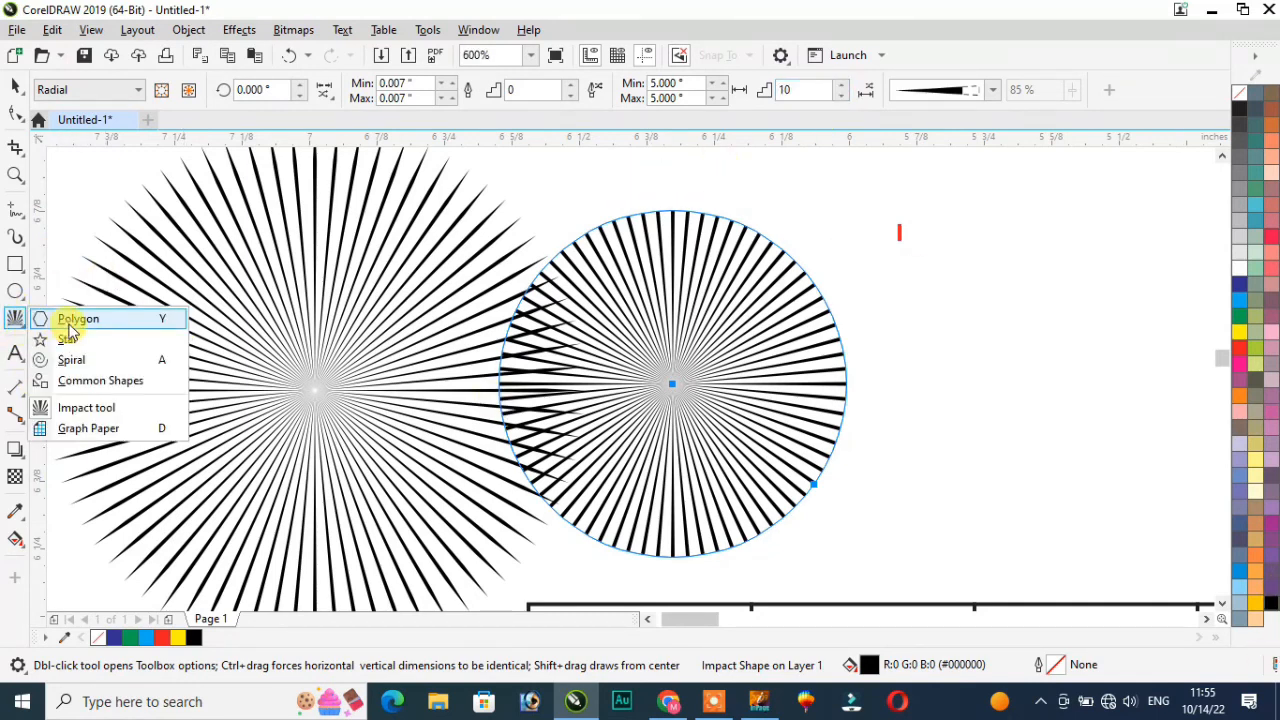
Step: Type a person's full name as Arial 24 pt artistic text right of the two starbursts
{"action": "left_click", "coordinate": [66, 318]}
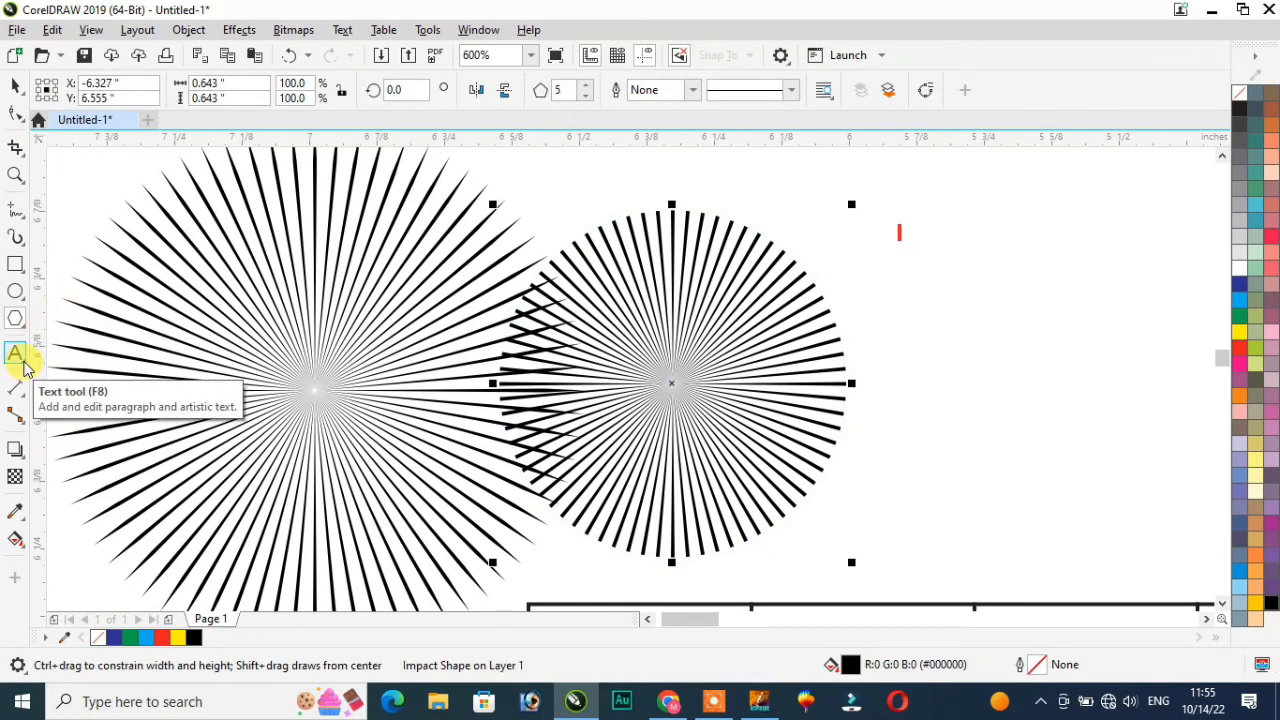
{"action": "left_click", "coordinate": [25, 365]}
{"action": "left_click", "coordinate": [907, 320]}
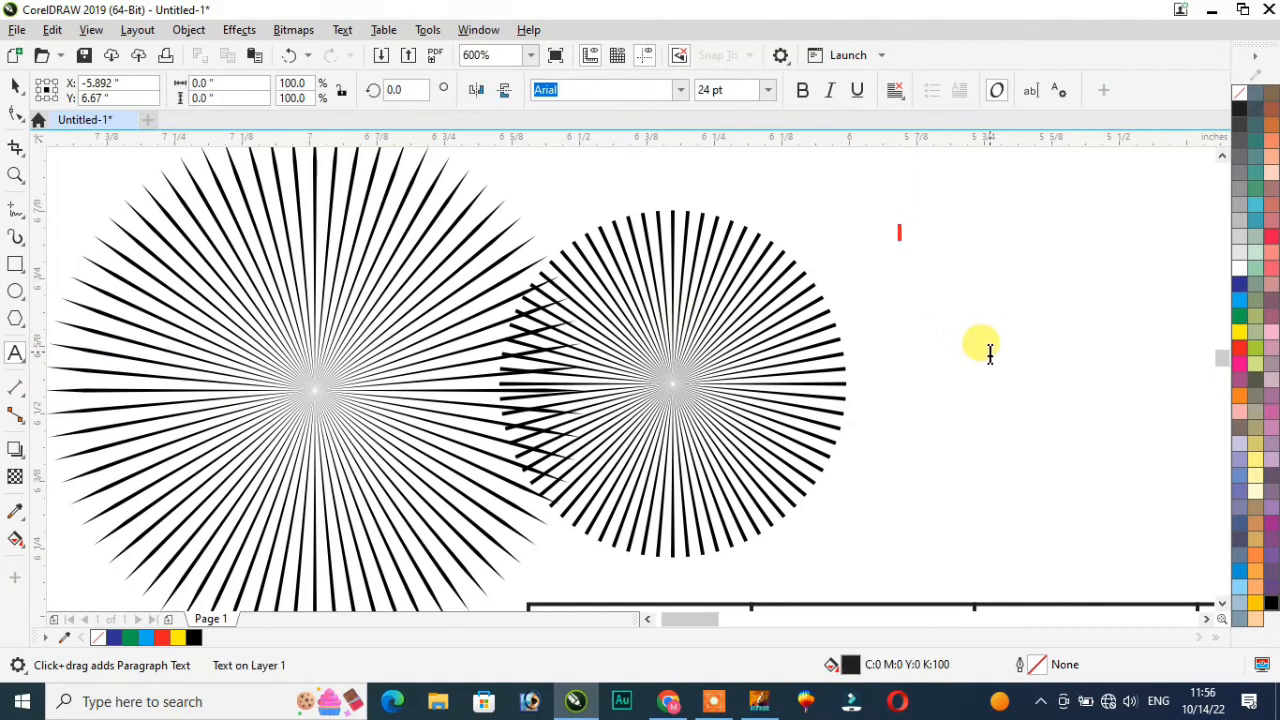
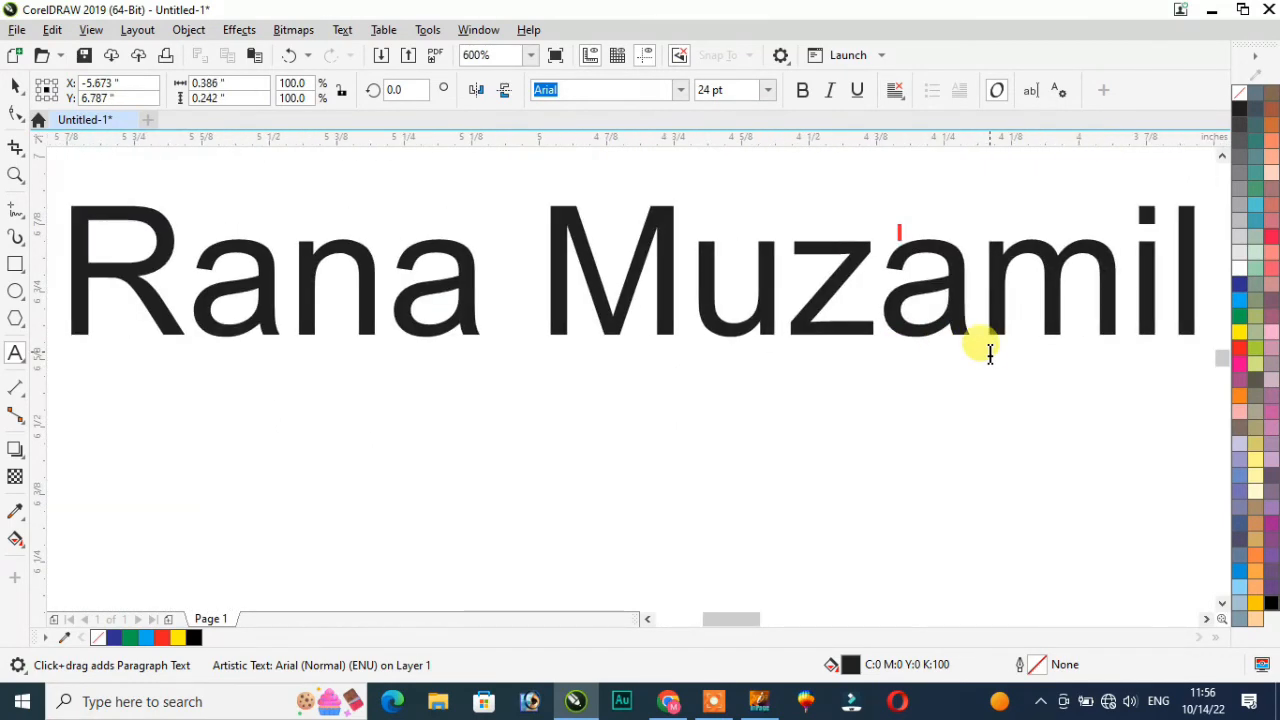
{"action": "scroll", "coordinate": [857, 337], "scroll_direction": "down", "scroll_amount": 2}
{"action": "scroll", "coordinate": [866, 337], "scroll_direction": "up", "scroll_amount": 1}
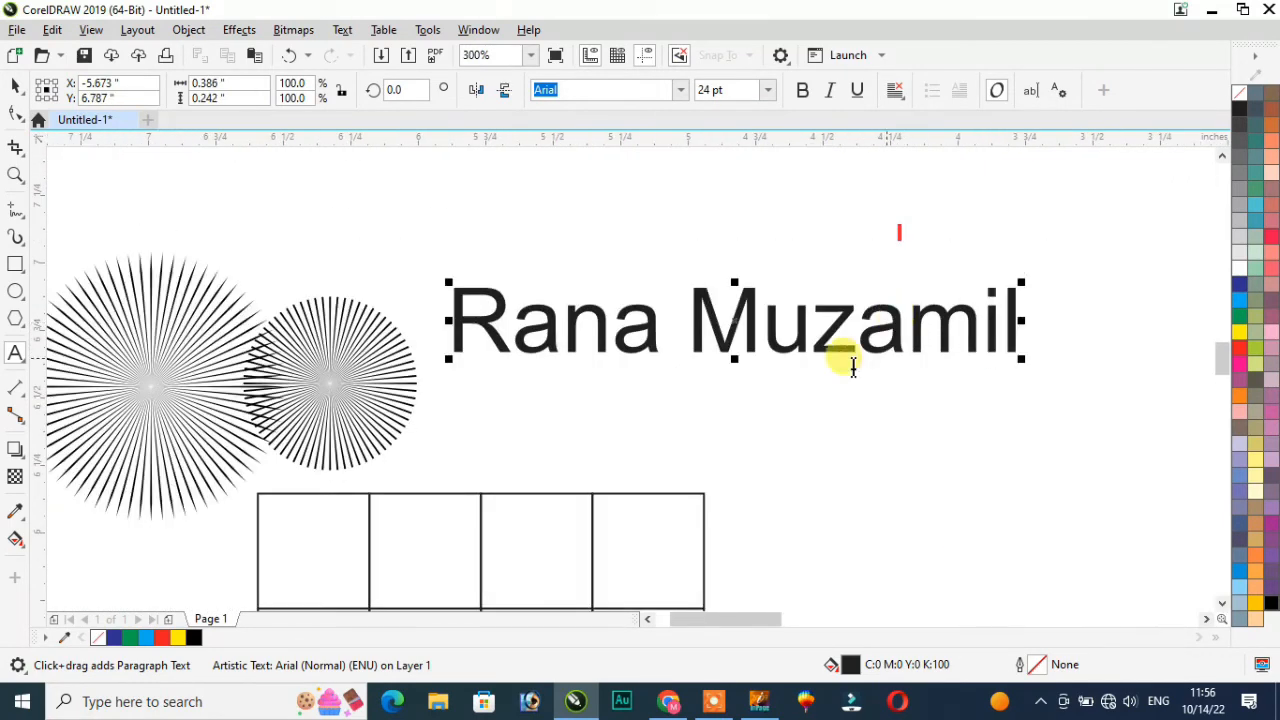
{"action": "left_click", "coordinate": [22, 361]}
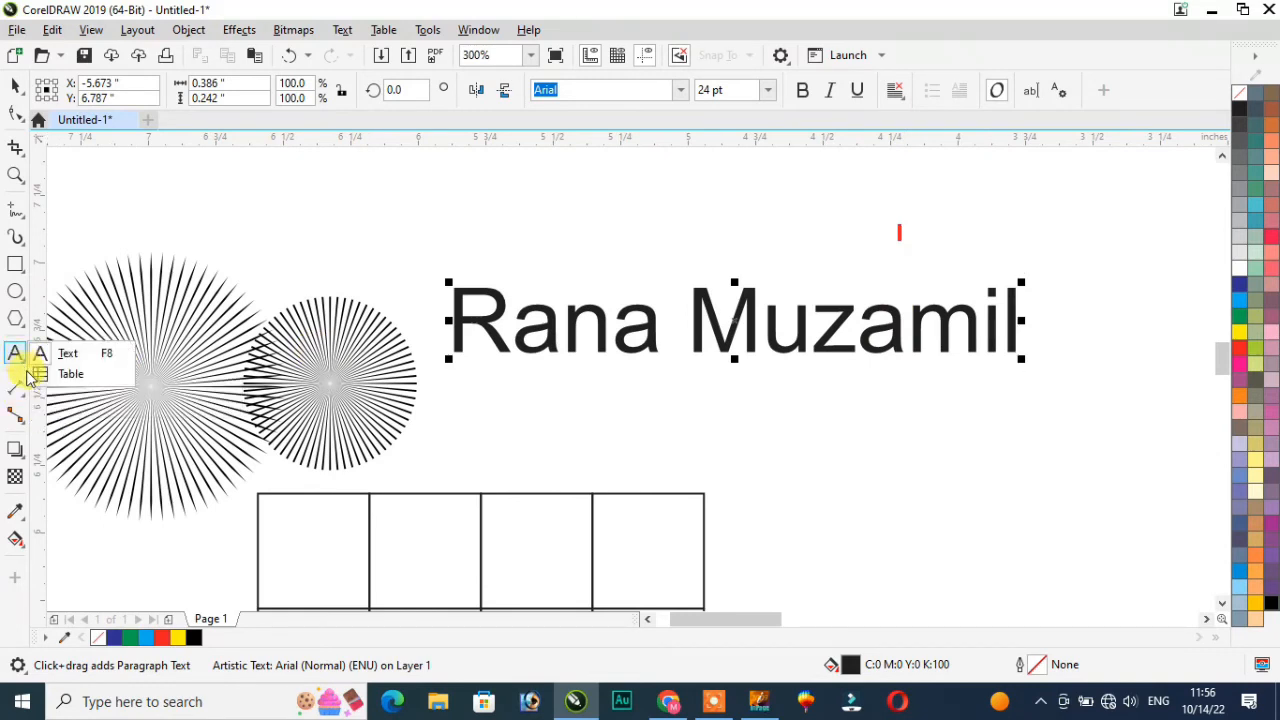
Step: Drag out a 6x6 table above the left end of the name text
{"action": "left_click", "coordinate": [65, 373]}
{"action": "left_click_drag", "start_coordinate": [320, 237], "coordinate": [477, 345]}
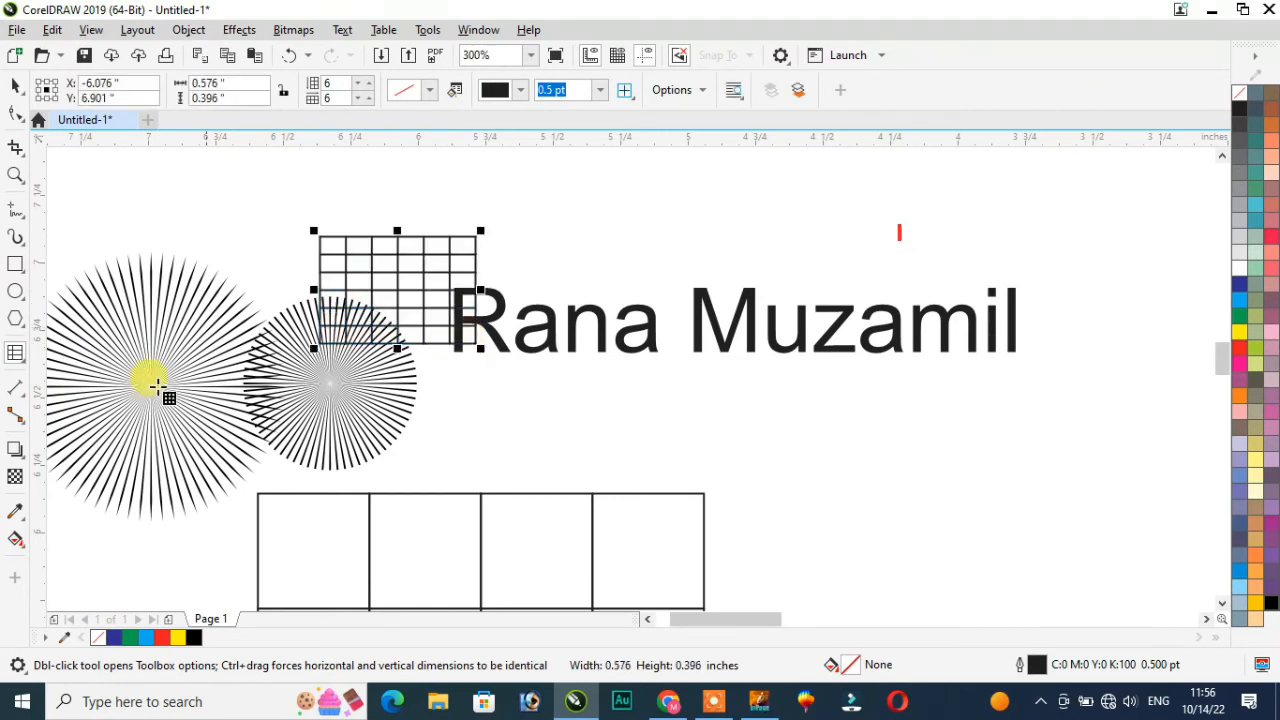
{"action": "left_click", "coordinate": [27, 399]}
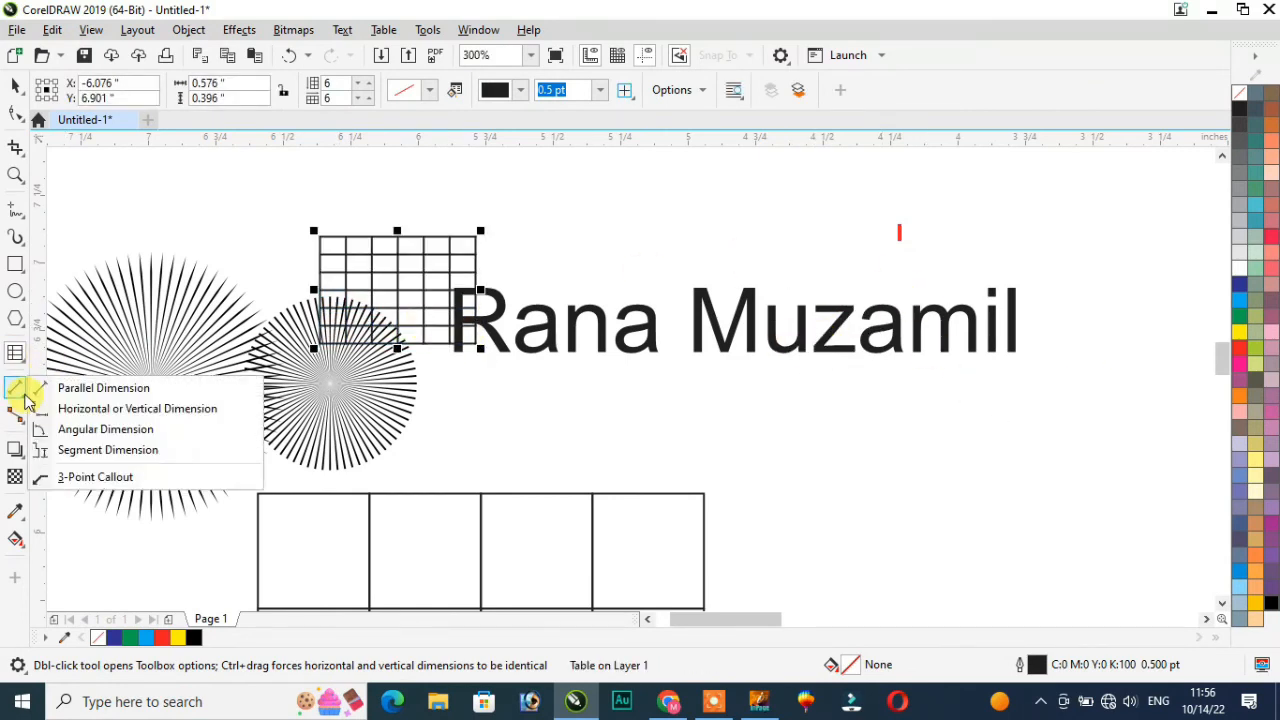
Step: Draw parallel dimensions reading 1.74" across the rectangle, 0.26" name height and 2.10" name width
{"action": "left_click", "coordinate": [93, 393]}
{"action": "left_click_drag", "start_coordinate": [643, 434], "coordinate": [1114, 450]}
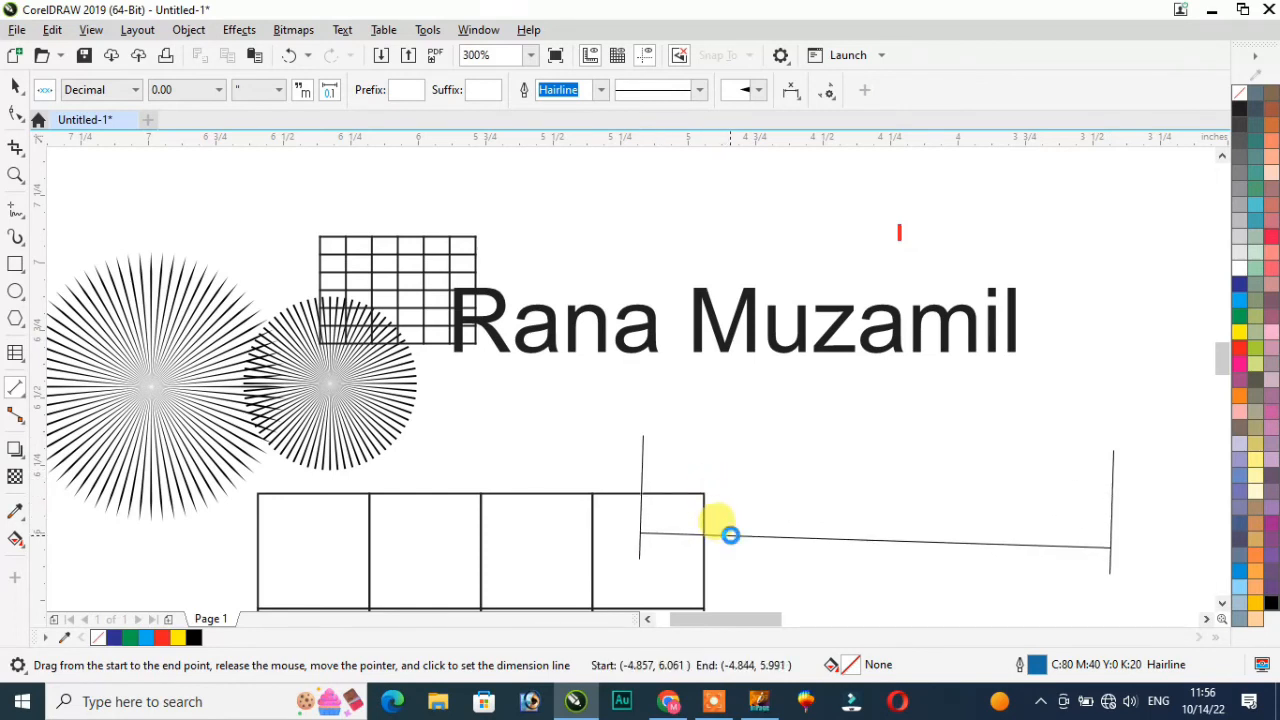
{"action": "left_click", "coordinate": [731, 535]}
{"action": "left_click_drag", "start_coordinate": [456, 288], "coordinate": [456, 217]}
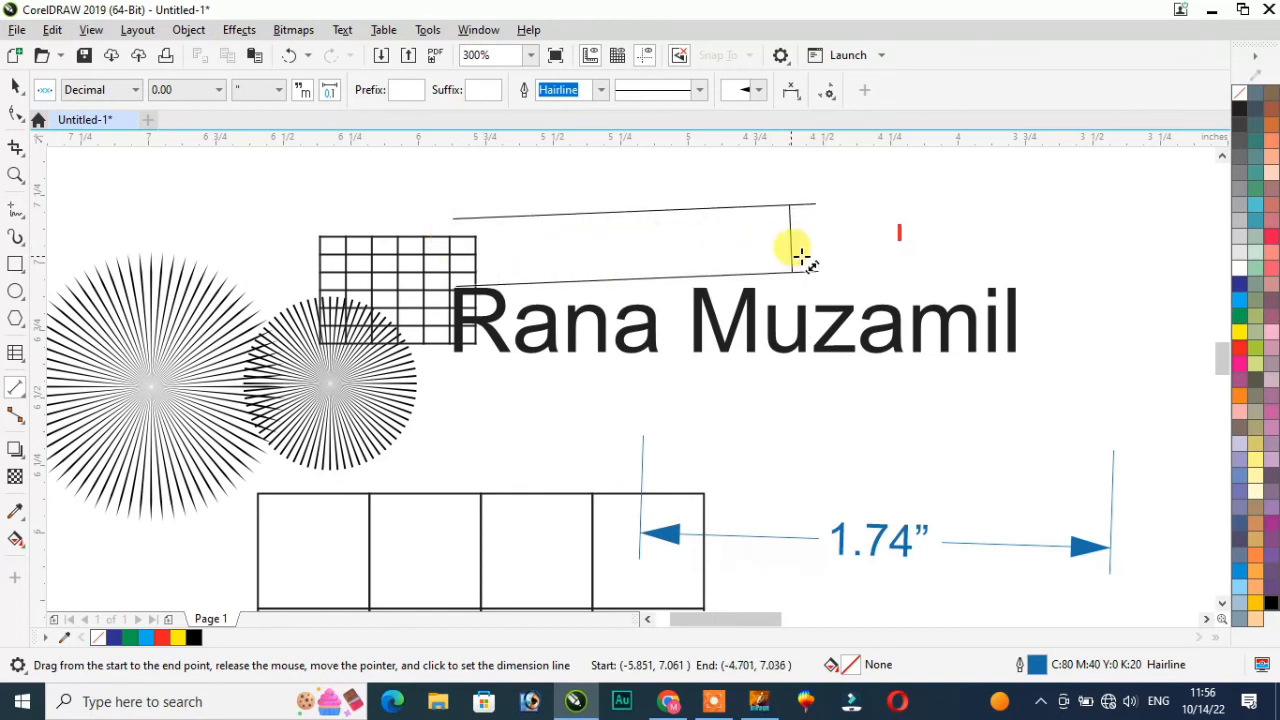
{"action": "left_click", "coordinate": [1020, 288]}
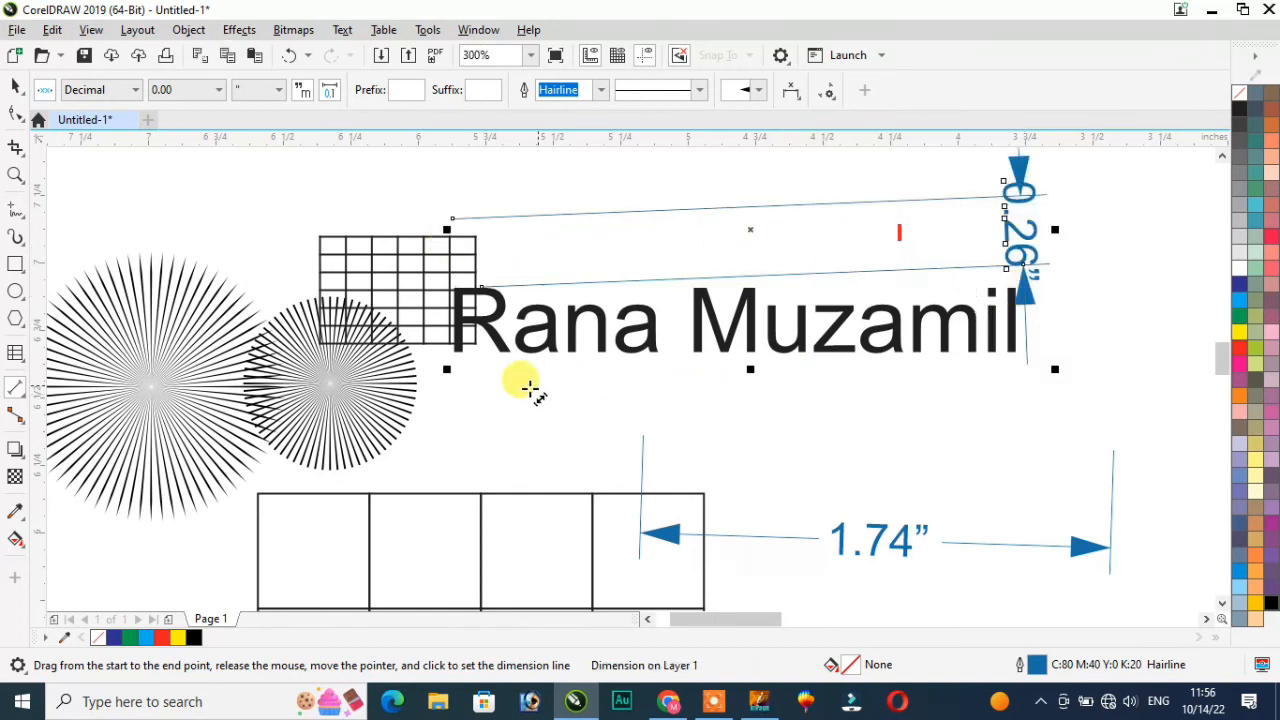
{"action": "left_click_drag", "start_coordinate": [455, 360], "coordinate": [1022, 362]}
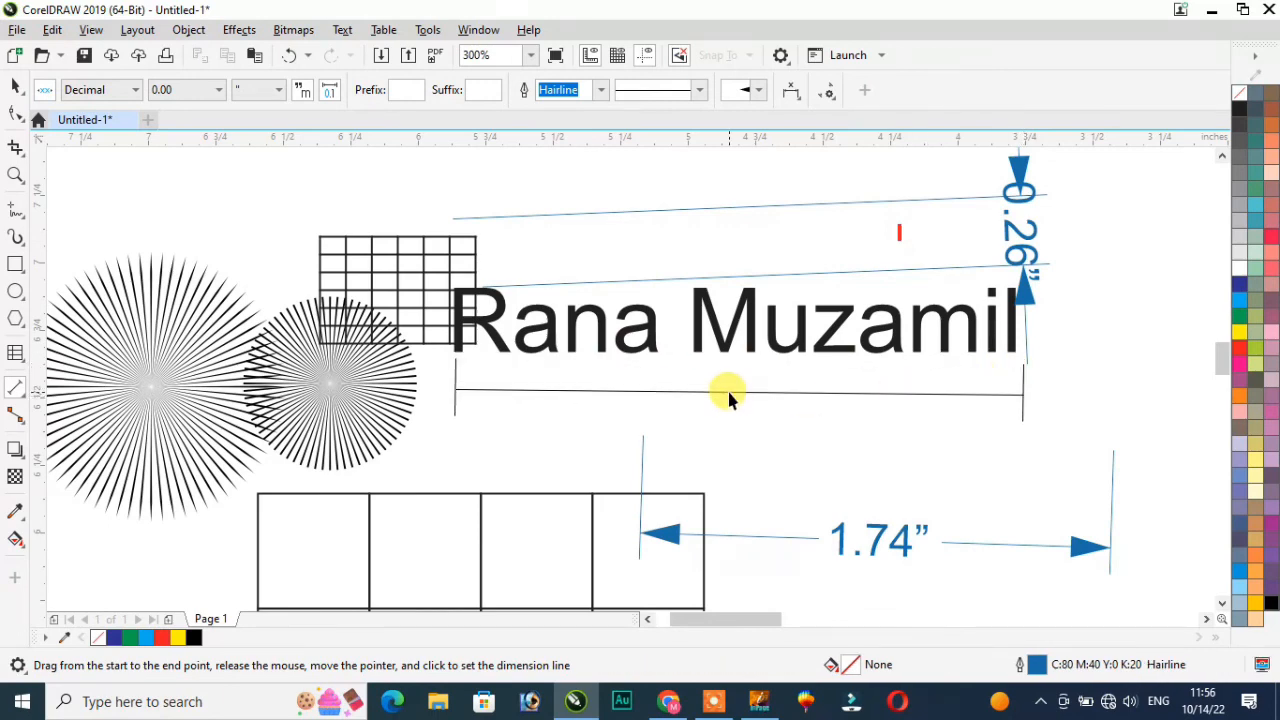
{"action": "left_click", "coordinate": [722, 432]}
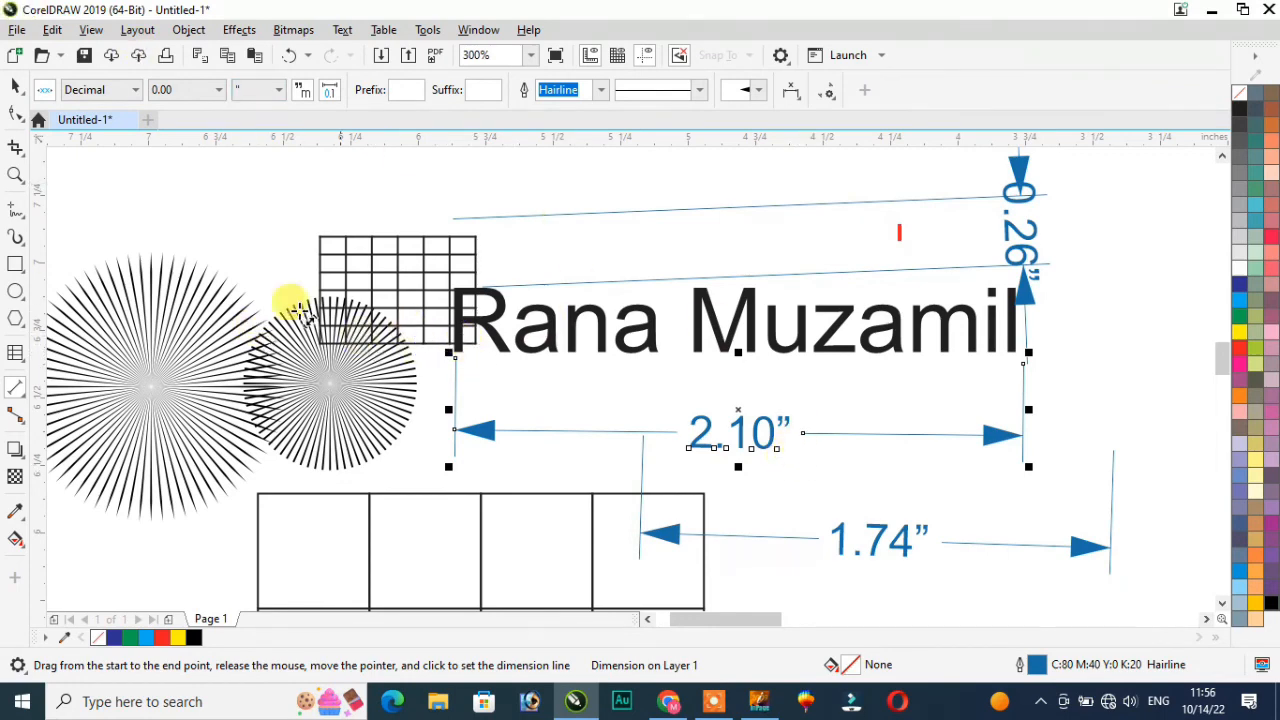
Step: Start an angular dimension by drawing its first leg over the starbursts
{"action": "left_click", "coordinate": [24, 396]}
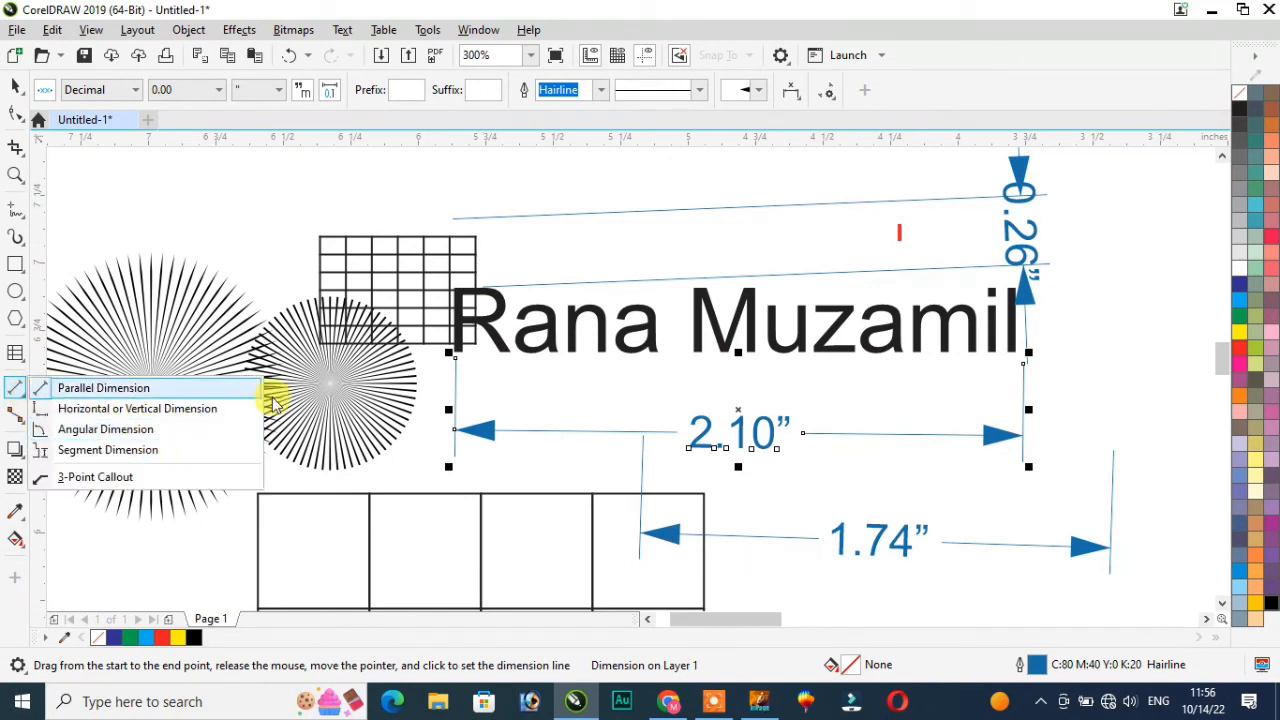
{"action": "left_click", "coordinate": [133, 437]}
{"action": "left_click_drag", "start_coordinate": [206, 186], "coordinate": [308, 298]}
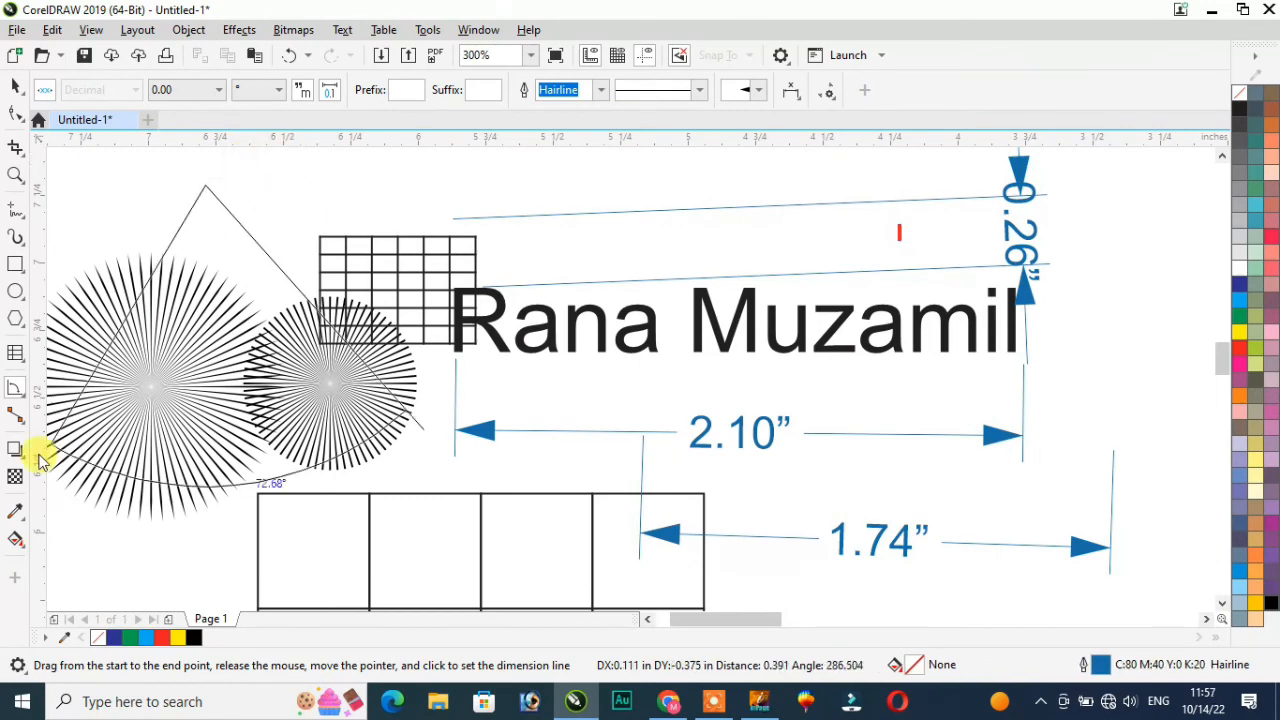
Step: Place the angle label to finish the angular dimension on the starbursts
{"action": "left_click", "coordinate": [343, 424]}
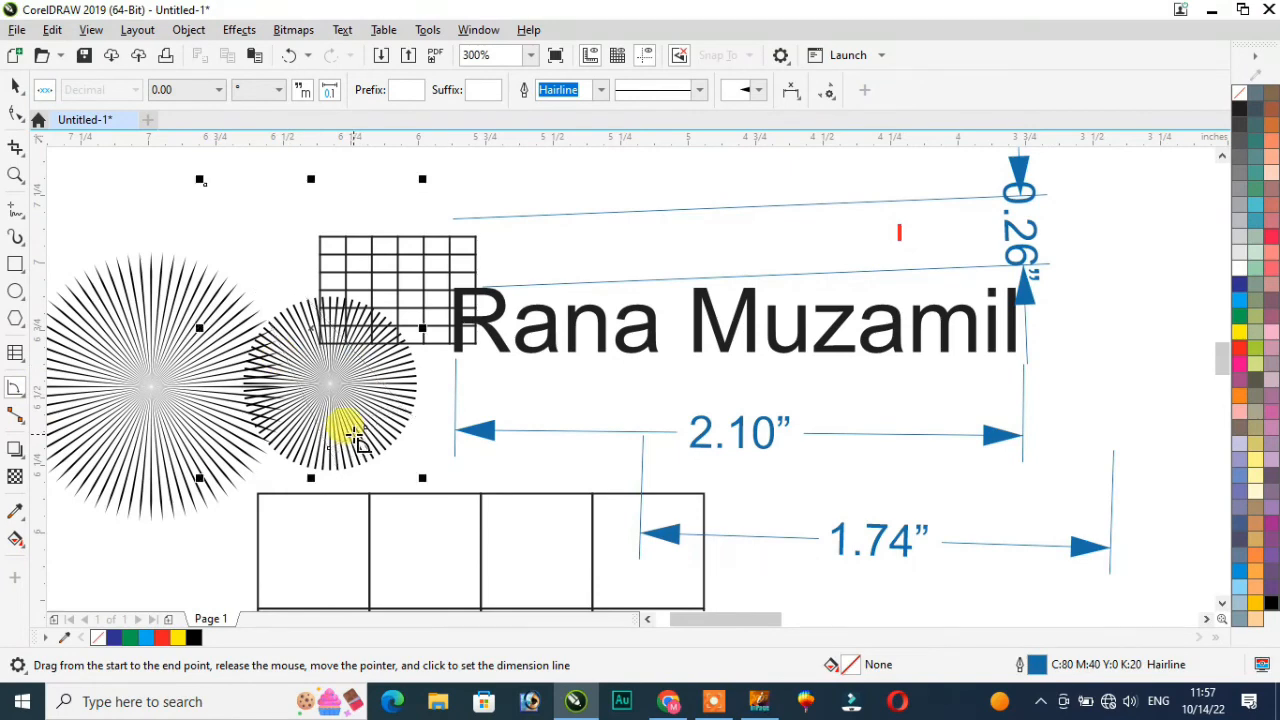
{"action": "left_click", "coordinate": [24, 398]}
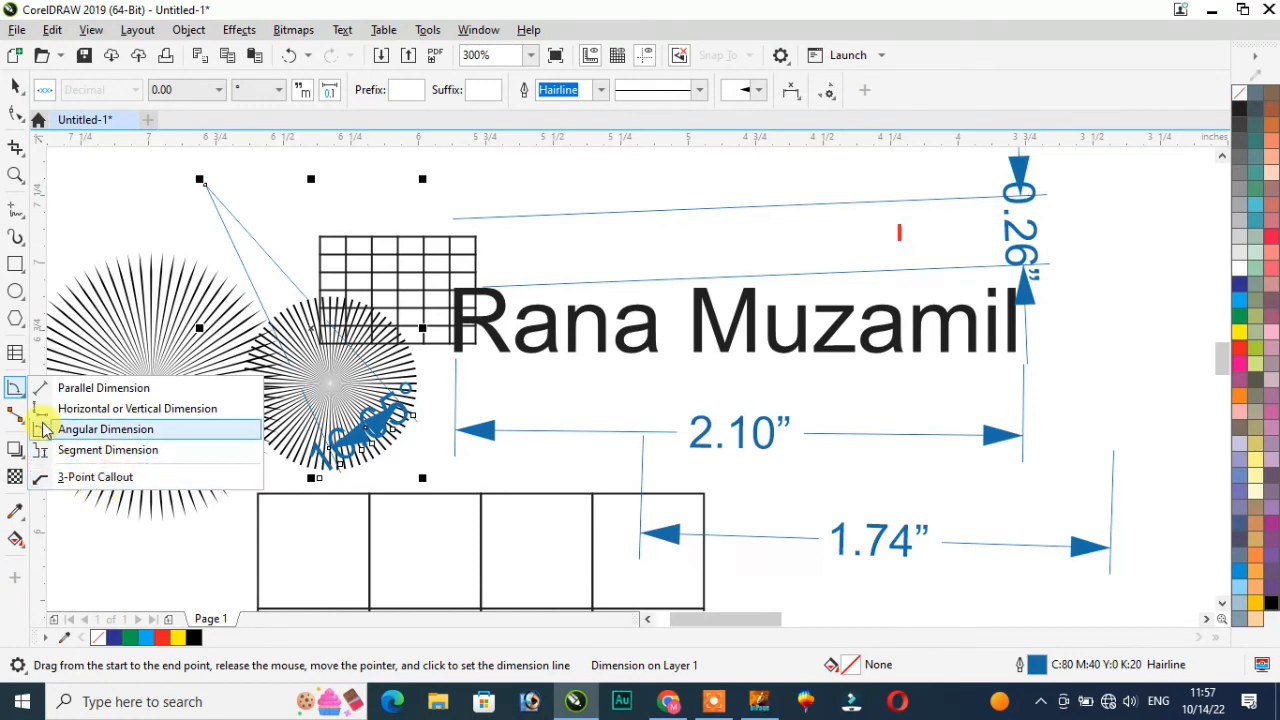
{"action": "left_click", "coordinate": [136, 540]}
Step: Draw two straight connector lines meeting at a shared point left of the page
{"action": "left_click", "coordinate": [24, 427]}
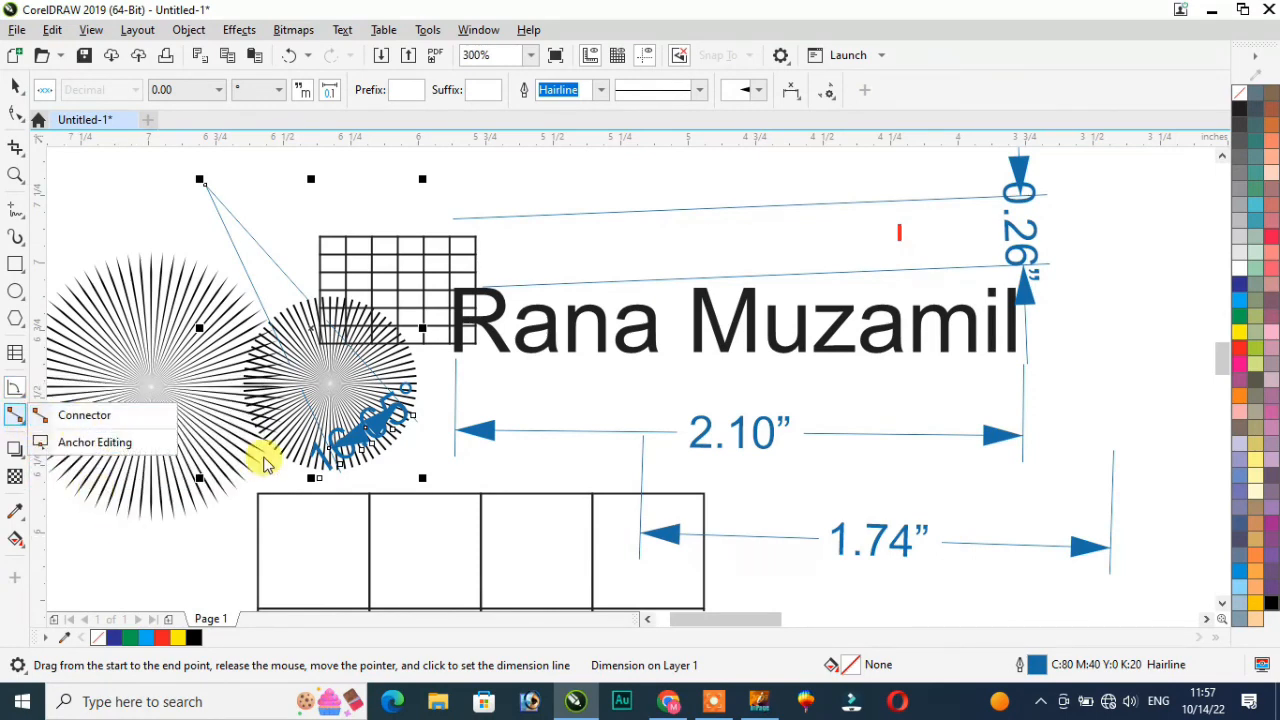
{"action": "scroll", "coordinate": [263, 451], "scroll_direction": "down", "scroll_amount": 3}
{"action": "left_click", "coordinate": [75, 425]}
{"action": "left_click_drag", "start_coordinate": [110, 323], "coordinate": [357, 333]}
{"action": "left_click_drag", "start_coordinate": [340, 228], "coordinate": [357, 334]}
{"action": "left_click_drag", "start_coordinate": [338, 224], "coordinate": [234, 191]}
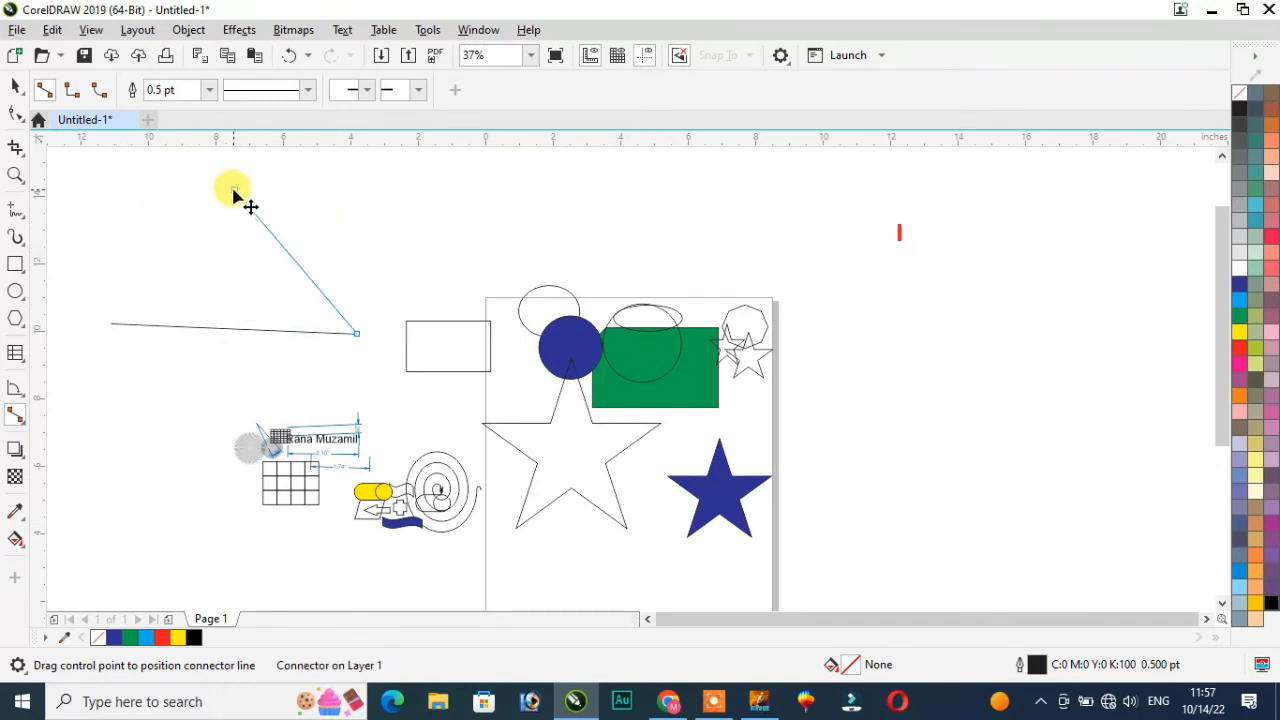
{"action": "left_click", "coordinate": [22, 428]}
{"action": "left_click", "coordinate": [113, 444]}
{"action": "left_click_drag", "start_coordinate": [94, 391], "coordinate": [220, 490]}
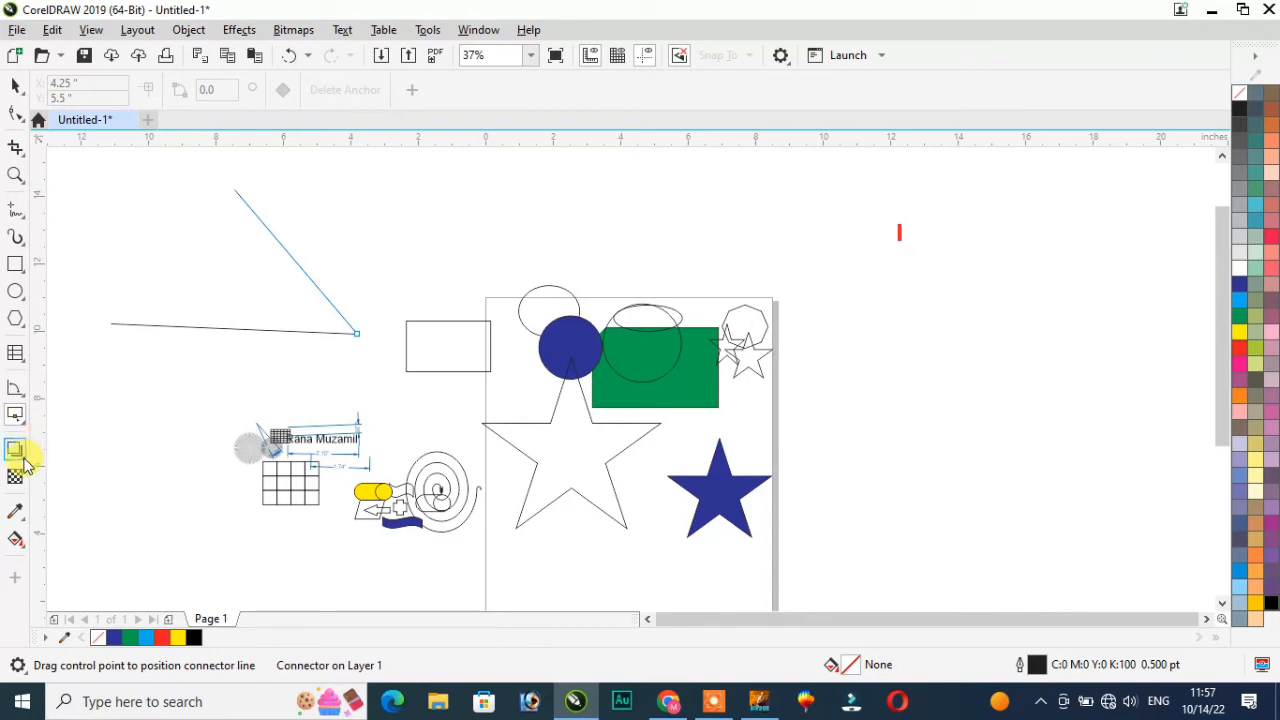
{"action": "left_click", "coordinate": [16, 416]}
{"action": "left_click", "coordinate": [63, 418]}
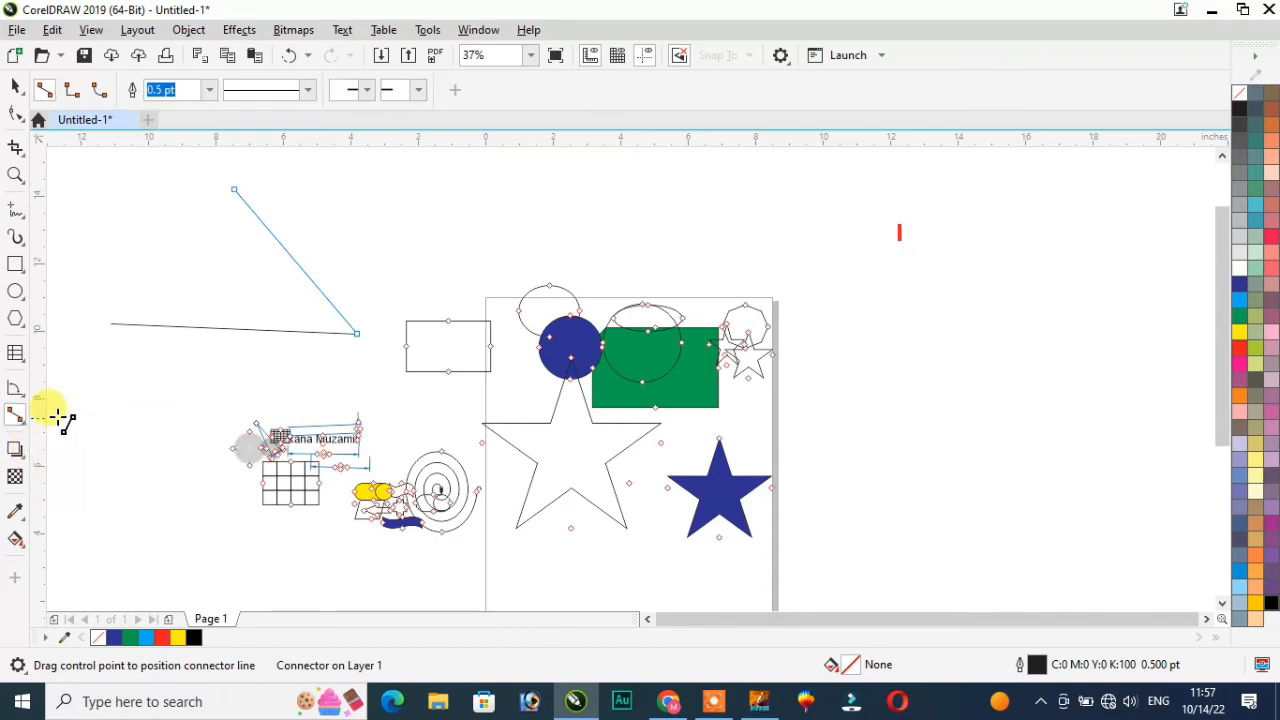
{"action": "left_click", "coordinate": [23, 397]}
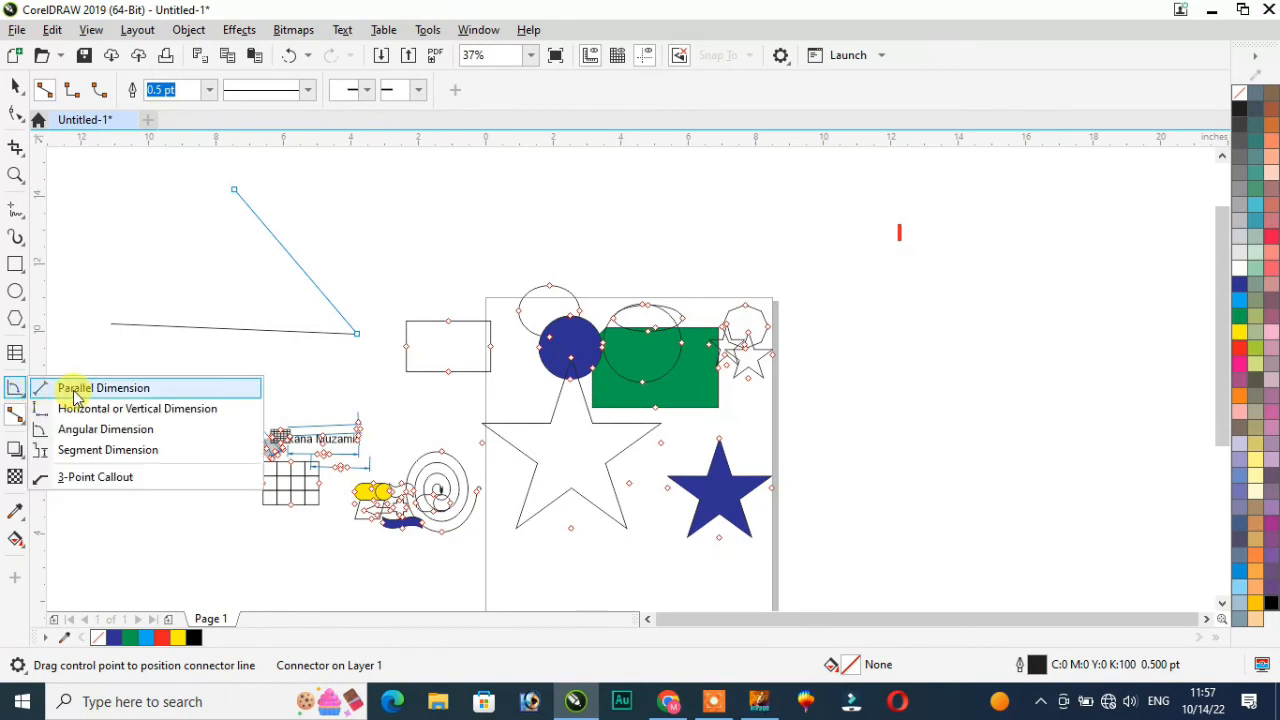
{"action": "left_click", "coordinate": [75, 396]}
{"action": "left_click", "coordinate": [22, 458]}
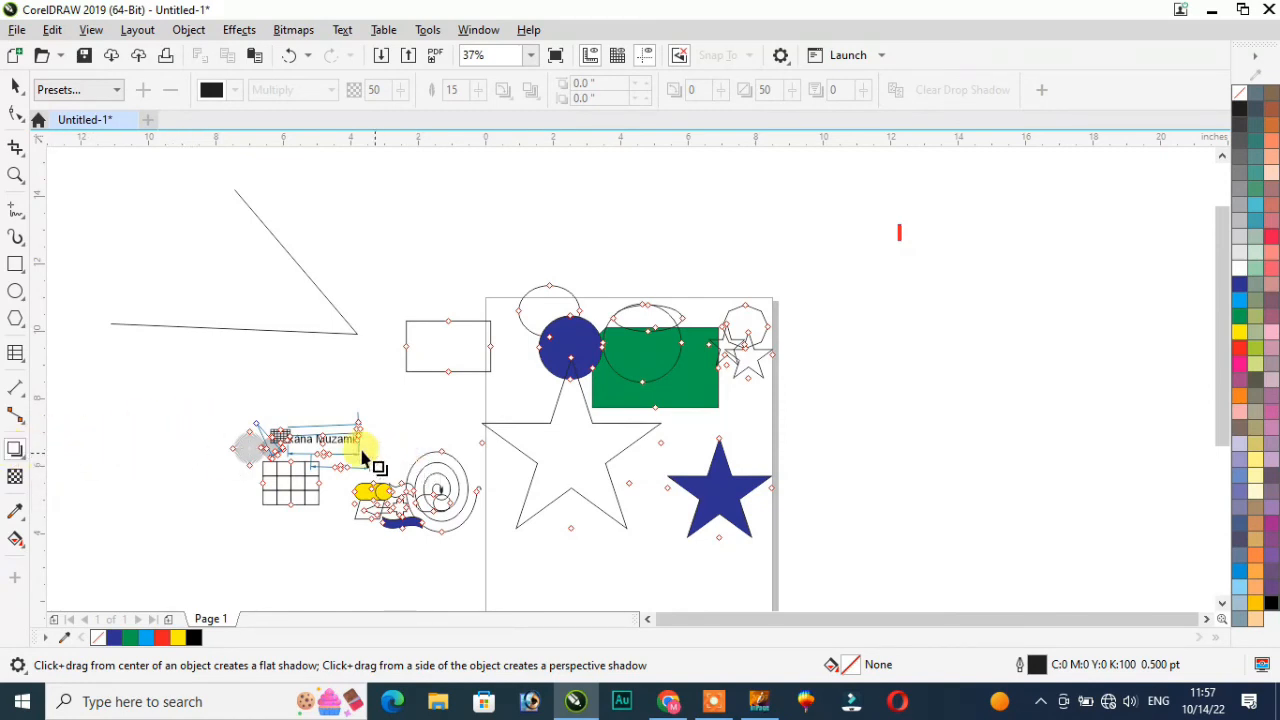
Step: Move the blue star up and to the left off the page
{"action": "left_click", "coordinate": [15, 87]}
{"action": "scroll", "coordinate": [262, 415], "scroll_direction": "down", "scroll_amount": 4}
{"action": "left_click_drag", "start_coordinate": [395, 445], "coordinate": [262, 279]}
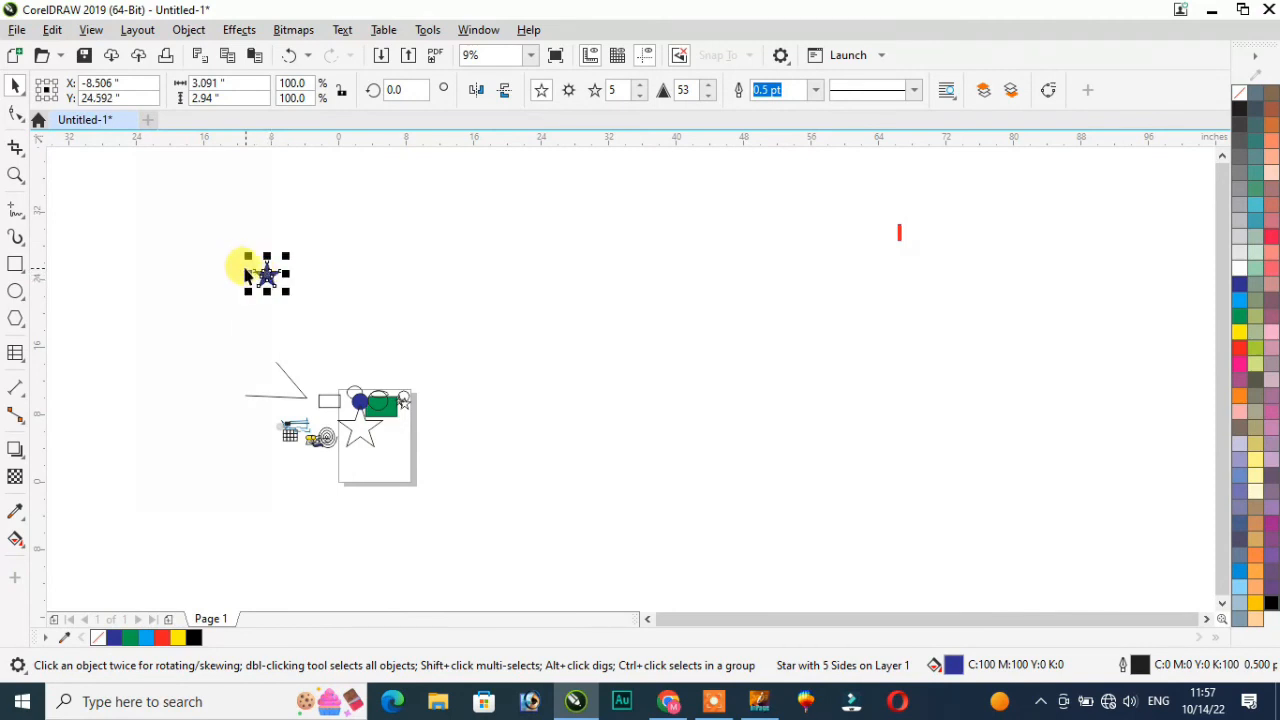
{"action": "scroll", "coordinate": [250, 278], "scroll_direction": "up", "scroll_amount": 6}
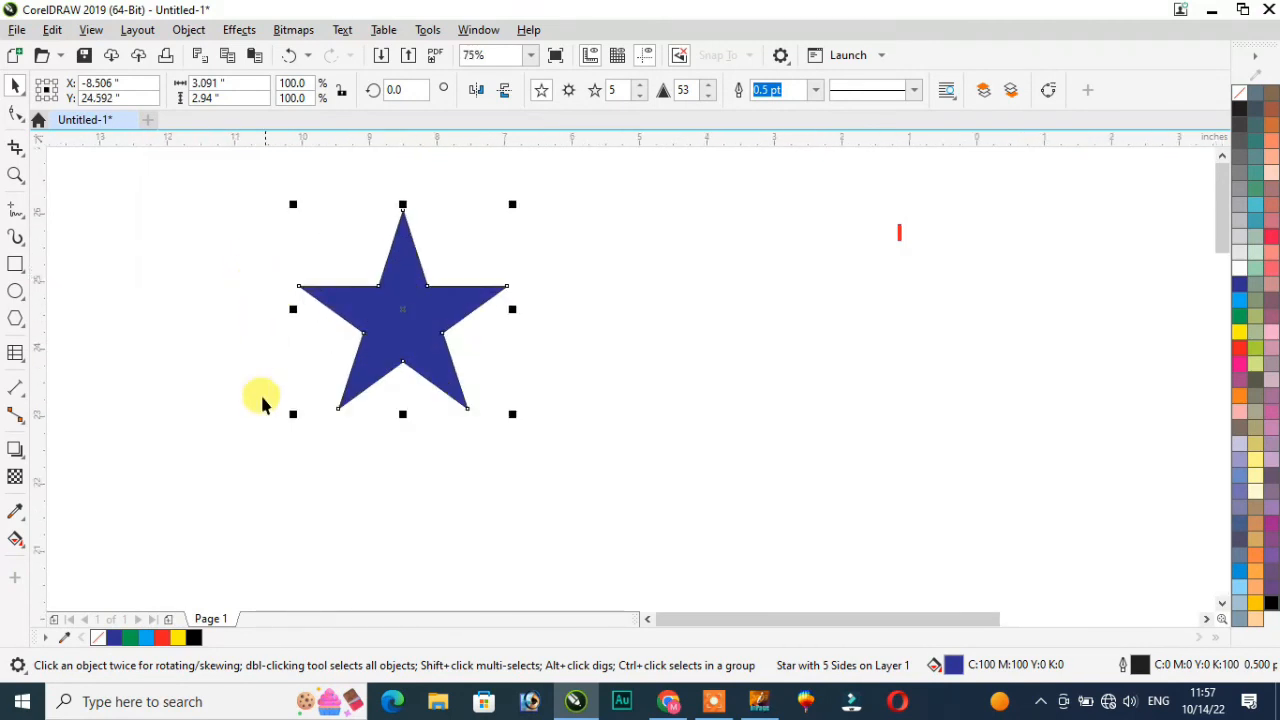
Step: Cast a soft drop shadow from the star's centre, offset slightly below it
{"action": "left_click", "coordinate": [22, 459]}
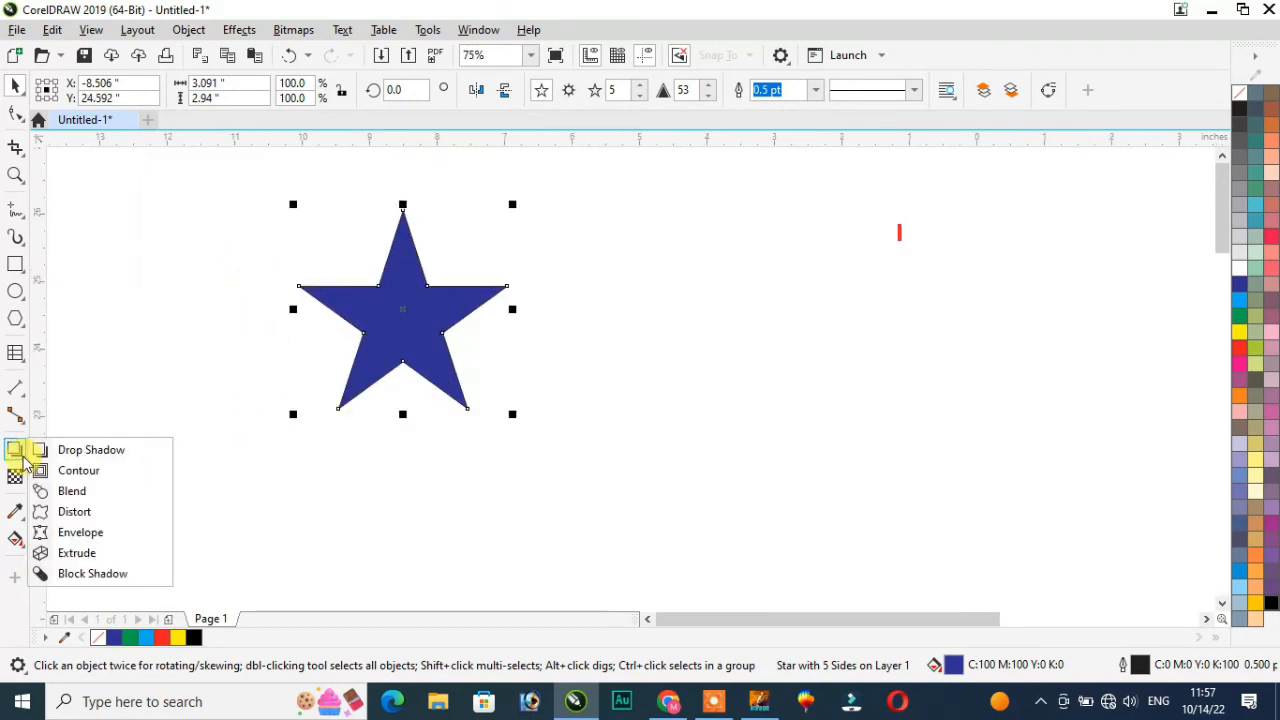
{"action": "left_click", "coordinate": [98, 452]}
{"action": "left_click_drag", "start_coordinate": [400, 310], "coordinate": [414, 406]}
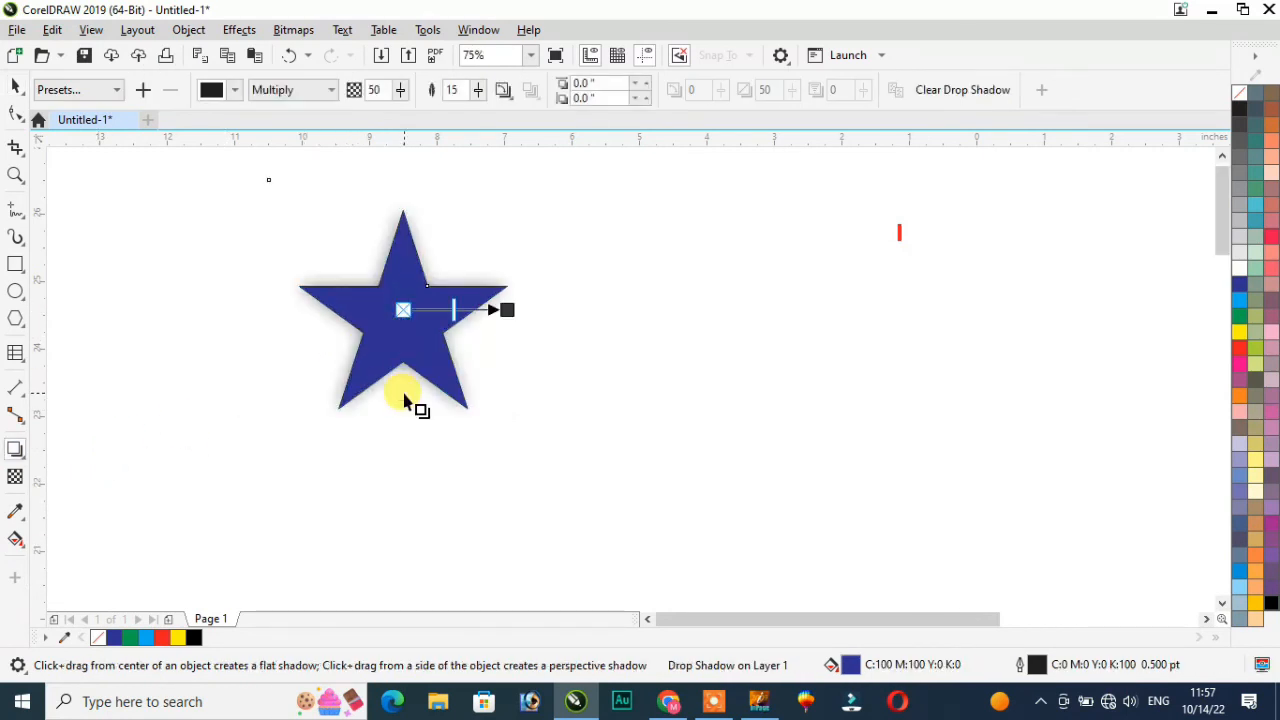
{"action": "left_click_drag", "start_coordinate": [503, 306], "coordinate": [400, 429]}
{"action": "left_click", "coordinate": [17, 452]}
Step: Warp the star with an envelope by pulling all four corner nodes inward
{"action": "left_click", "coordinate": [22, 462]}
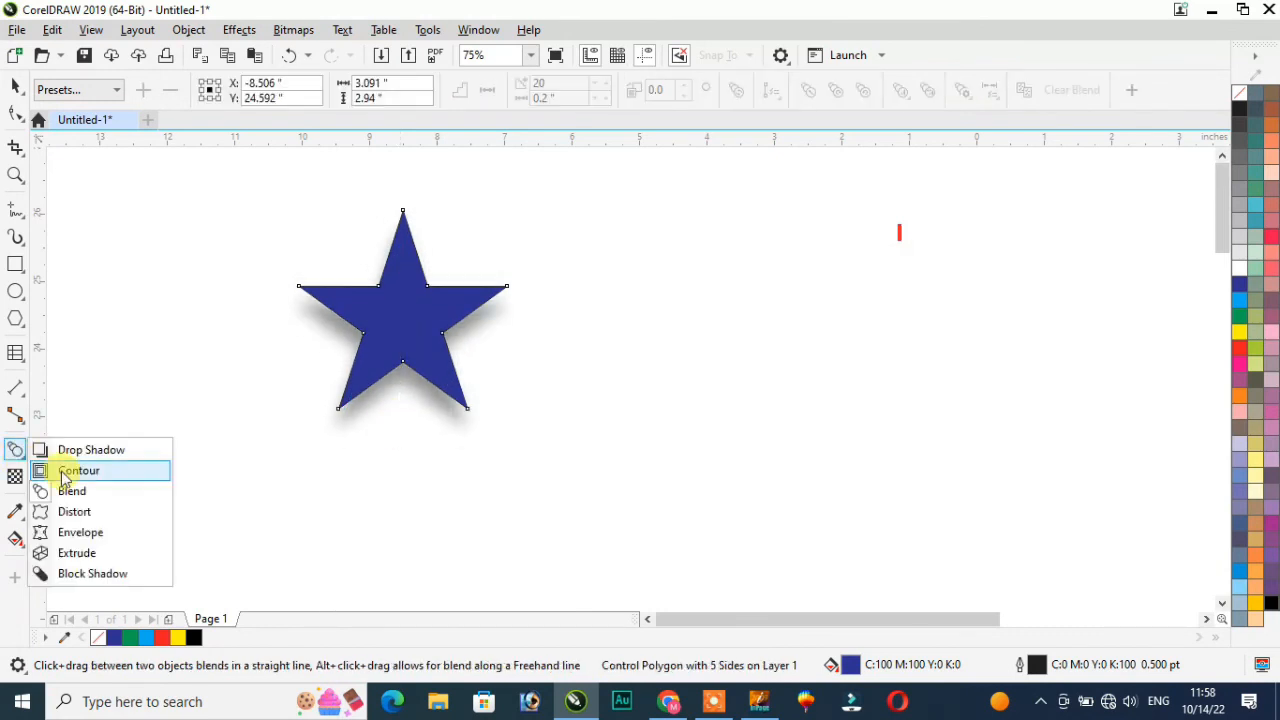
{"action": "left_click", "coordinate": [91, 533]}
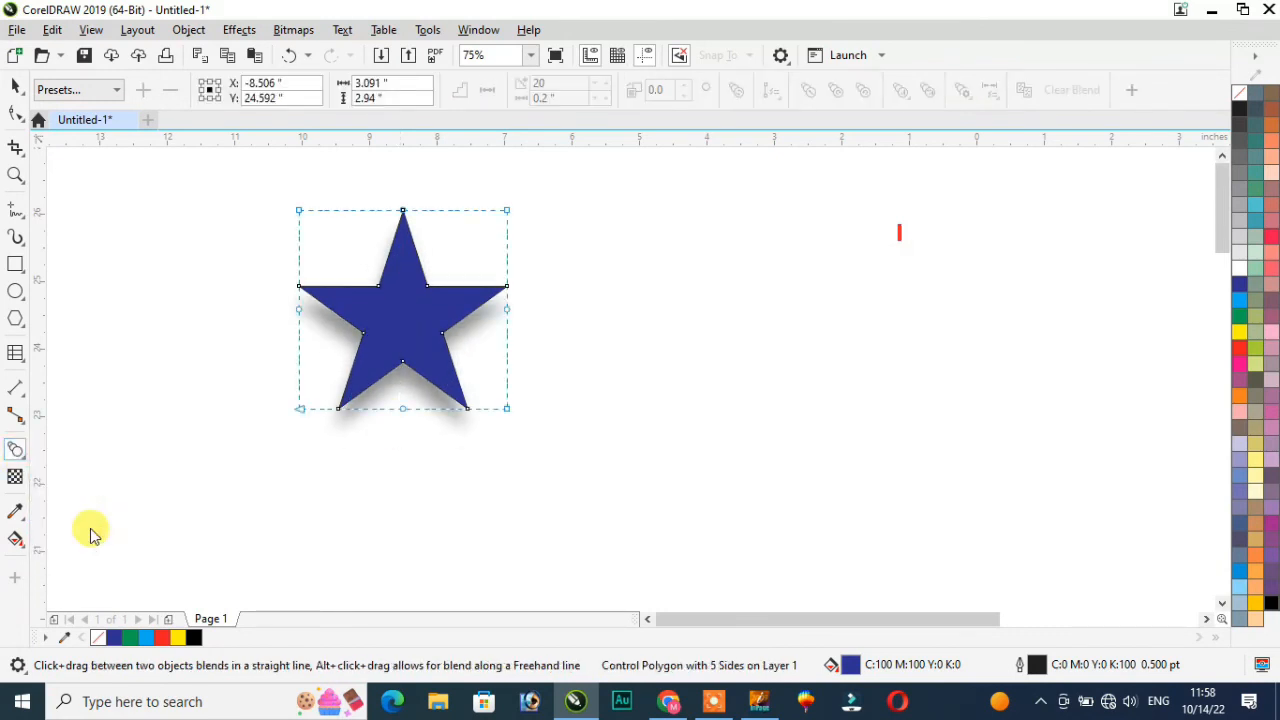
{"action": "left_click_drag", "start_coordinate": [301, 410], "coordinate": [357, 392]}
{"action": "left_click_drag", "start_coordinate": [506, 408], "coordinate": [440, 384]}
{"action": "left_click_drag", "start_coordinate": [506, 212], "coordinate": [482, 251]}
{"action": "left_click_drag", "start_coordinate": [298, 212], "coordinate": [345, 270]}
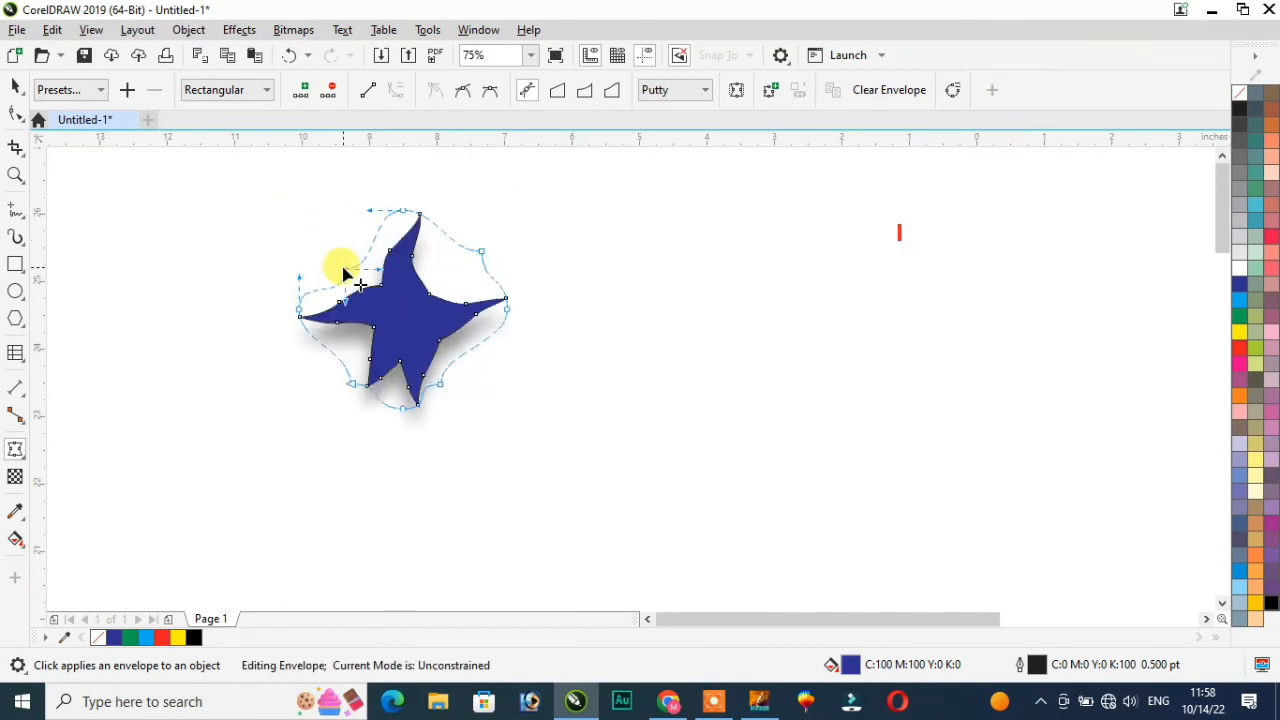
Step: Undo the envelope warp to restore the regular five-pointed star
{"action": "left_click", "coordinate": [22, 456]}
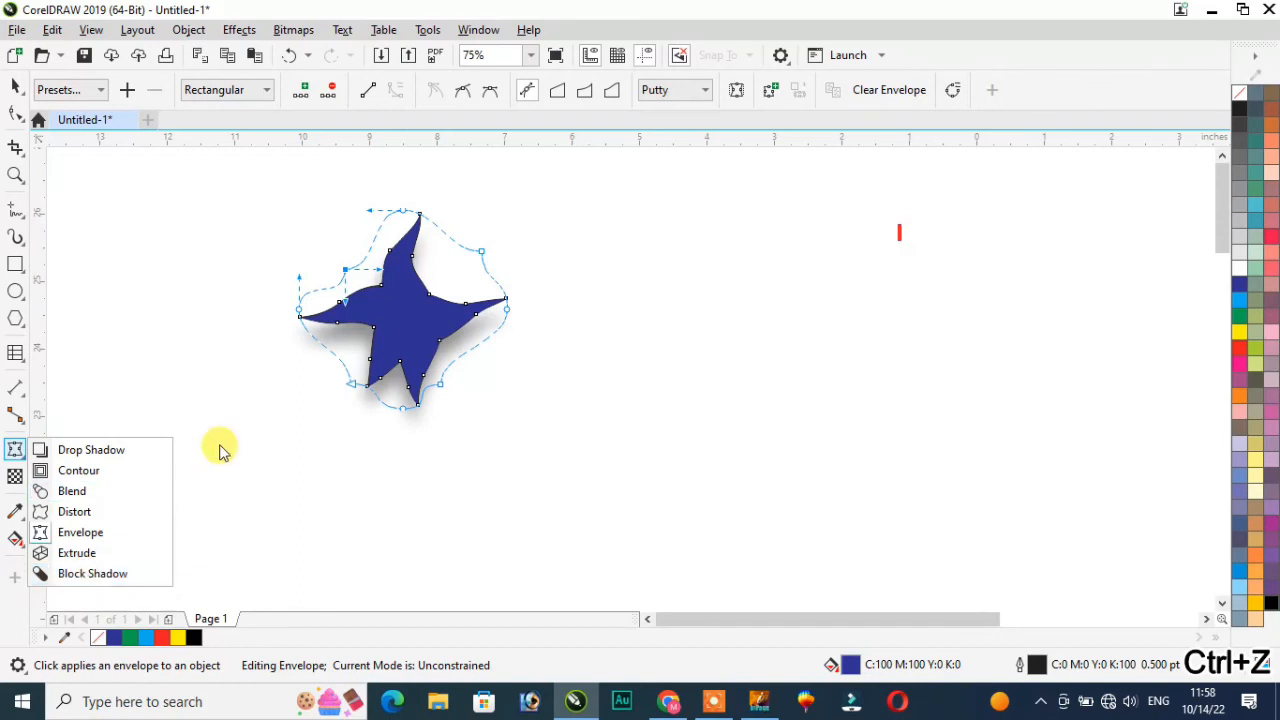
{"action": "key", "text": "ctrl+z"}
{"action": "key", "text": "ctrl+z"}
{"action": "key", "text": "ctrl+z"}
{"action": "key", "text": "ctrl+z"}
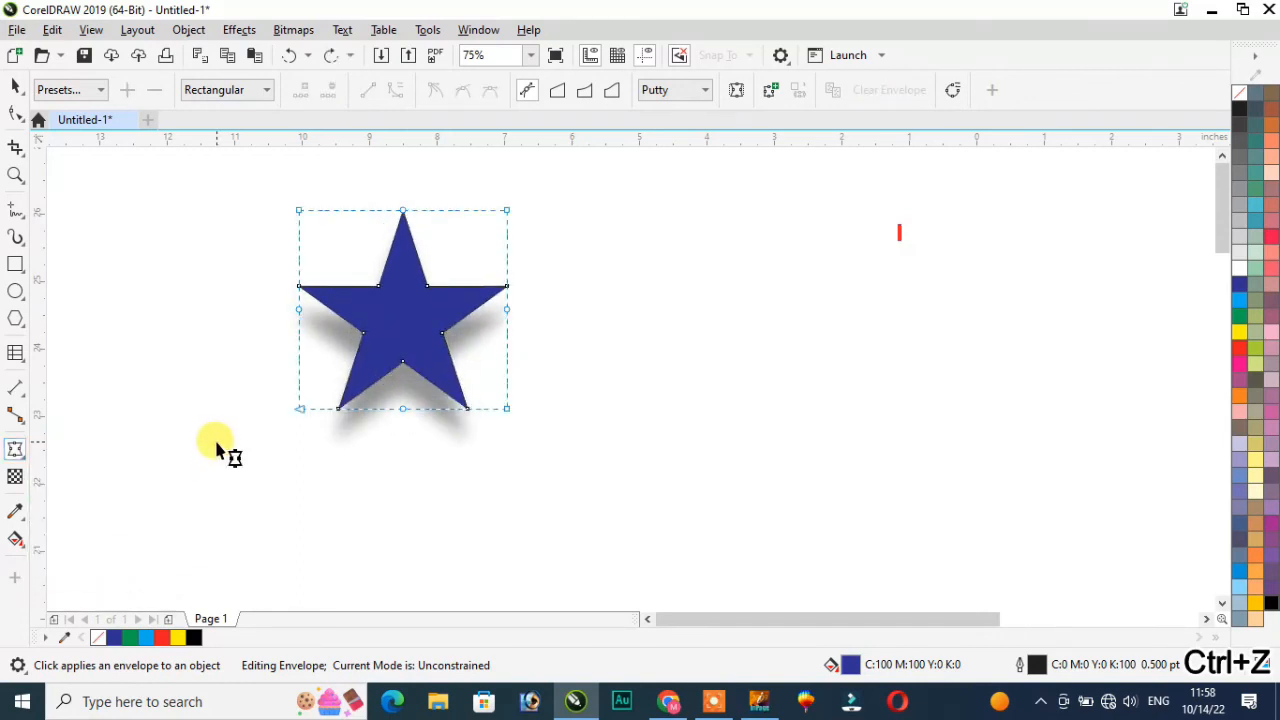
{"action": "key", "text": "ctrl+z"}
{"action": "key", "text": "ctrl+z"}
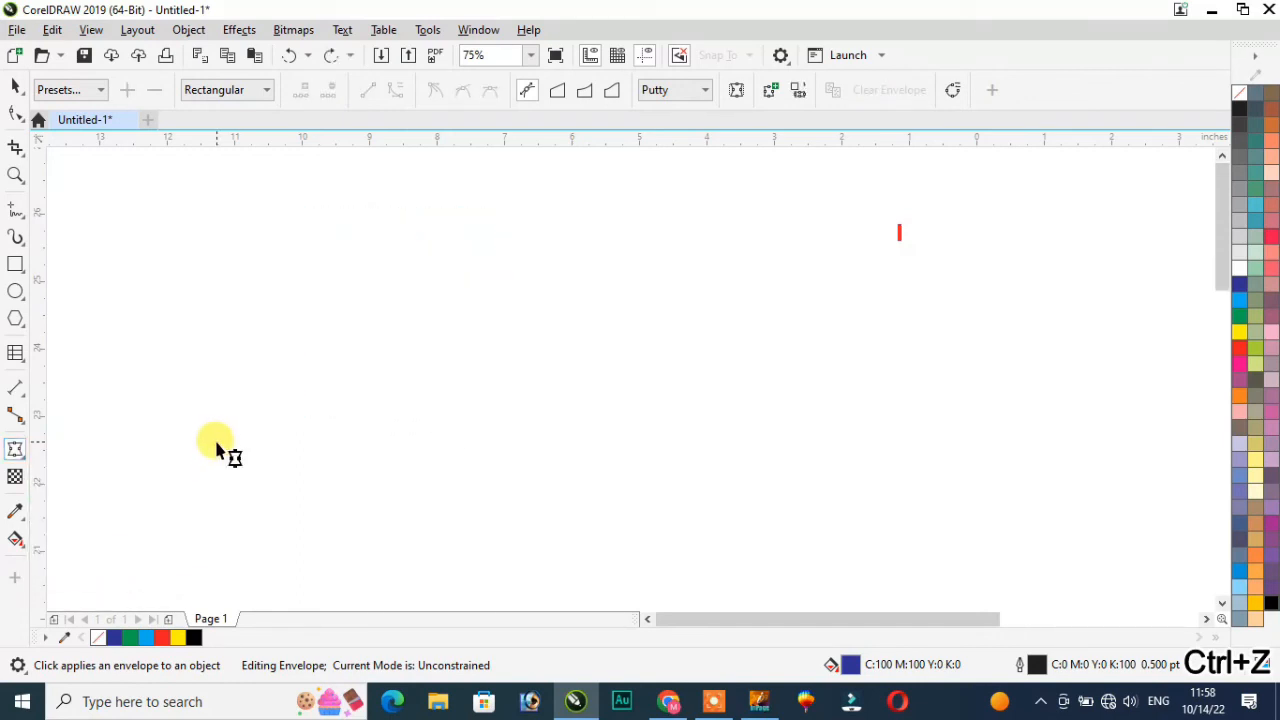
{"action": "scroll", "coordinate": [325, 420], "scroll_direction": "down", "scroll_amount": 5}
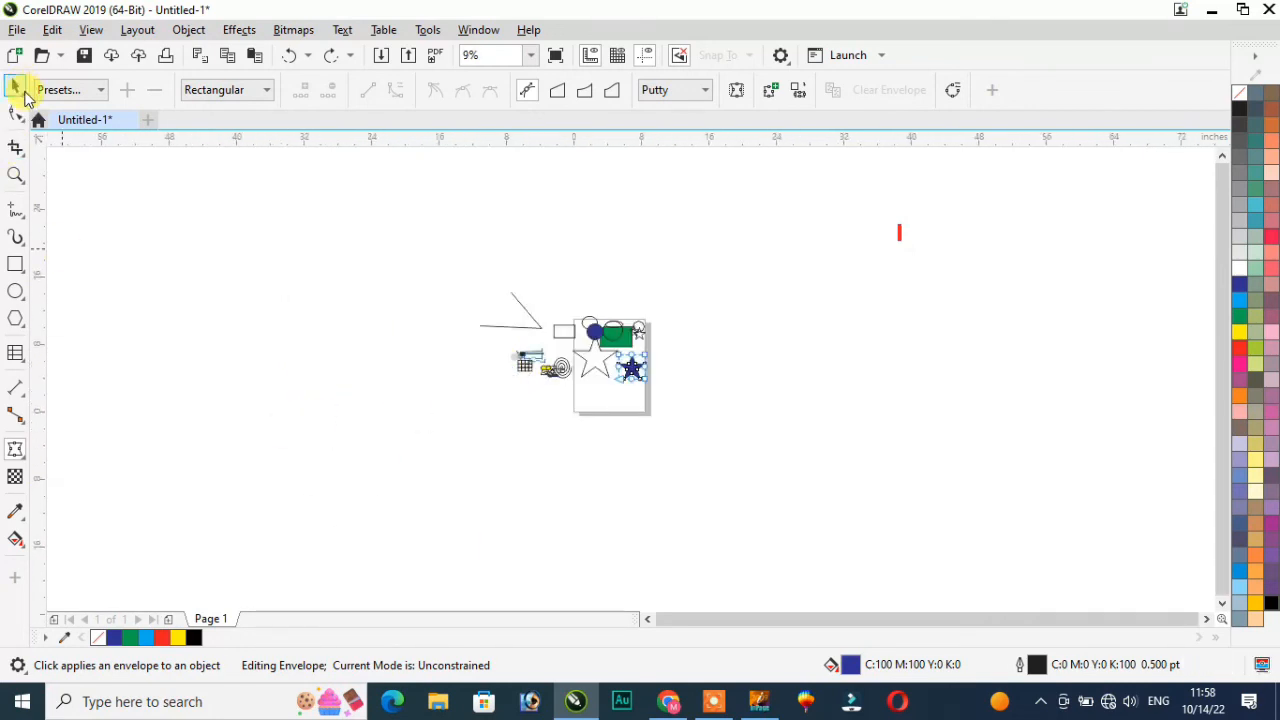
Step: Move the blue star left of the page and zoom to fit it
{"action": "left_click", "coordinate": [16, 87]}
{"action": "left_click_drag", "start_coordinate": [651, 371], "coordinate": [338, 362]}
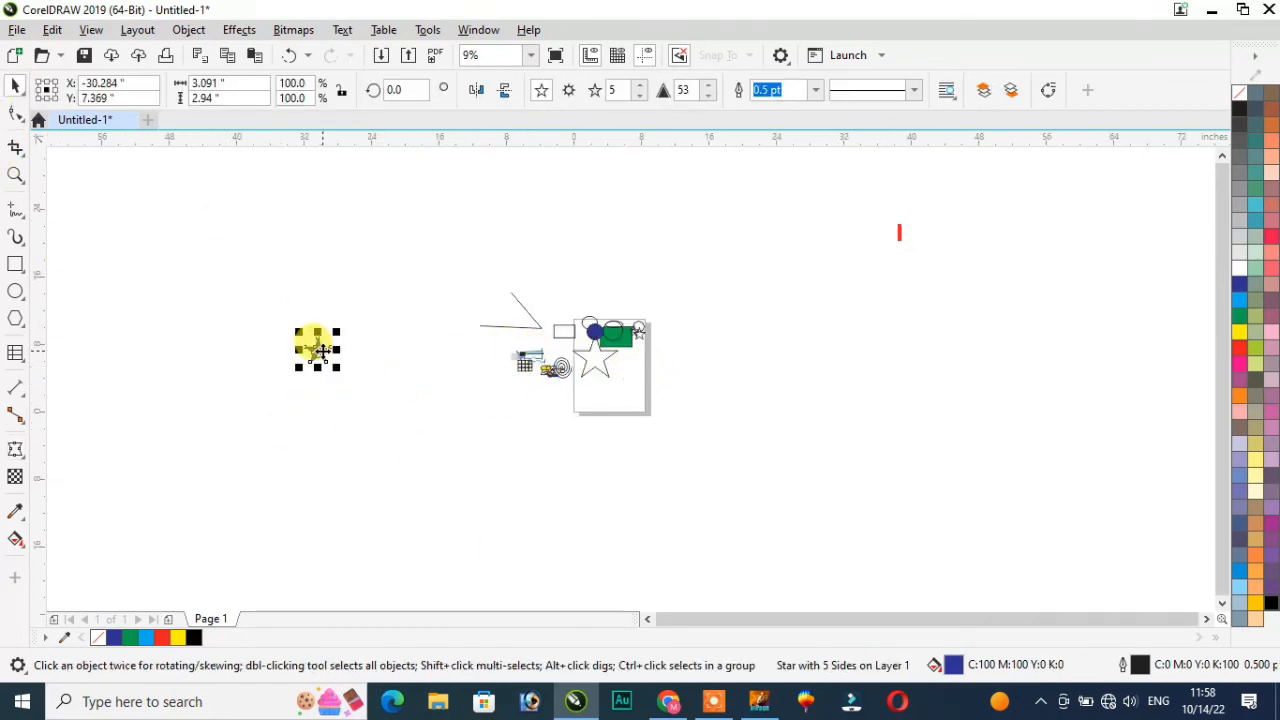
{"action": "key", "text": "shift+F2"}
{"action": "scroll", "coordinate": [357, 360], "scroll_direction": "down", "scroll_amount": 2}
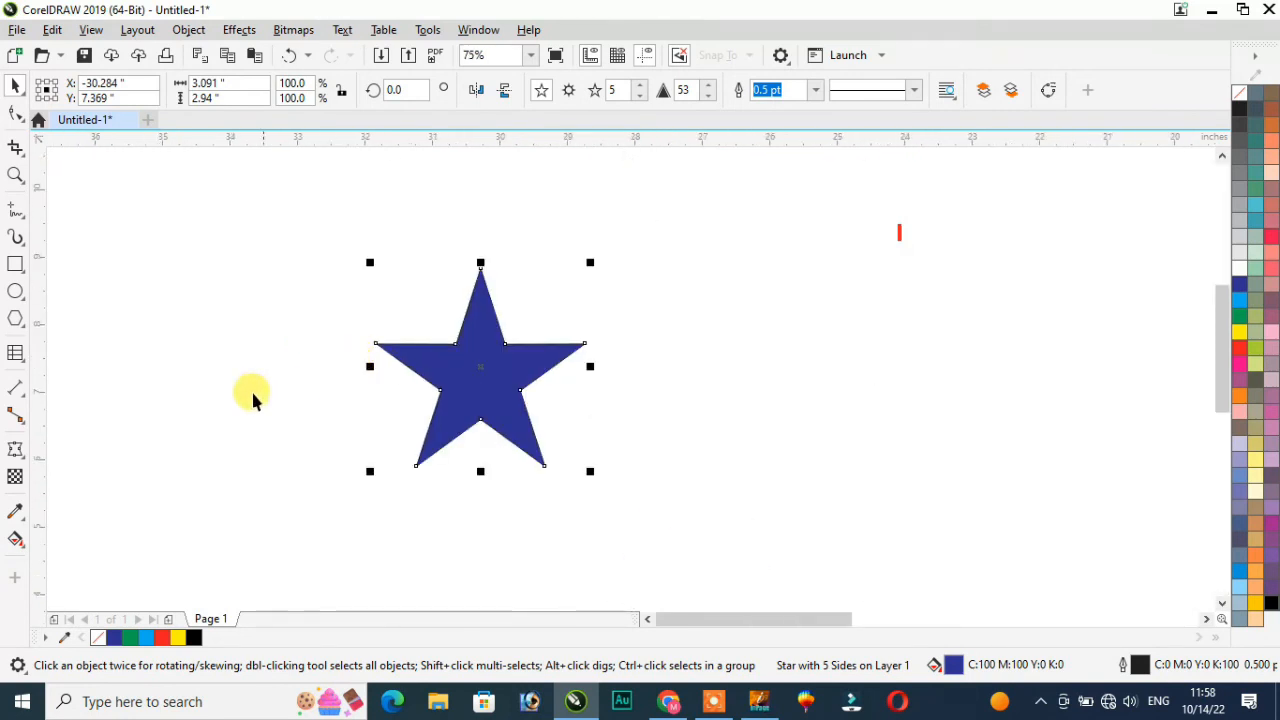
Step: Give the star a solid black block shadow extending down-left
{"action": "left_click", "coordinate": [16, 462]}
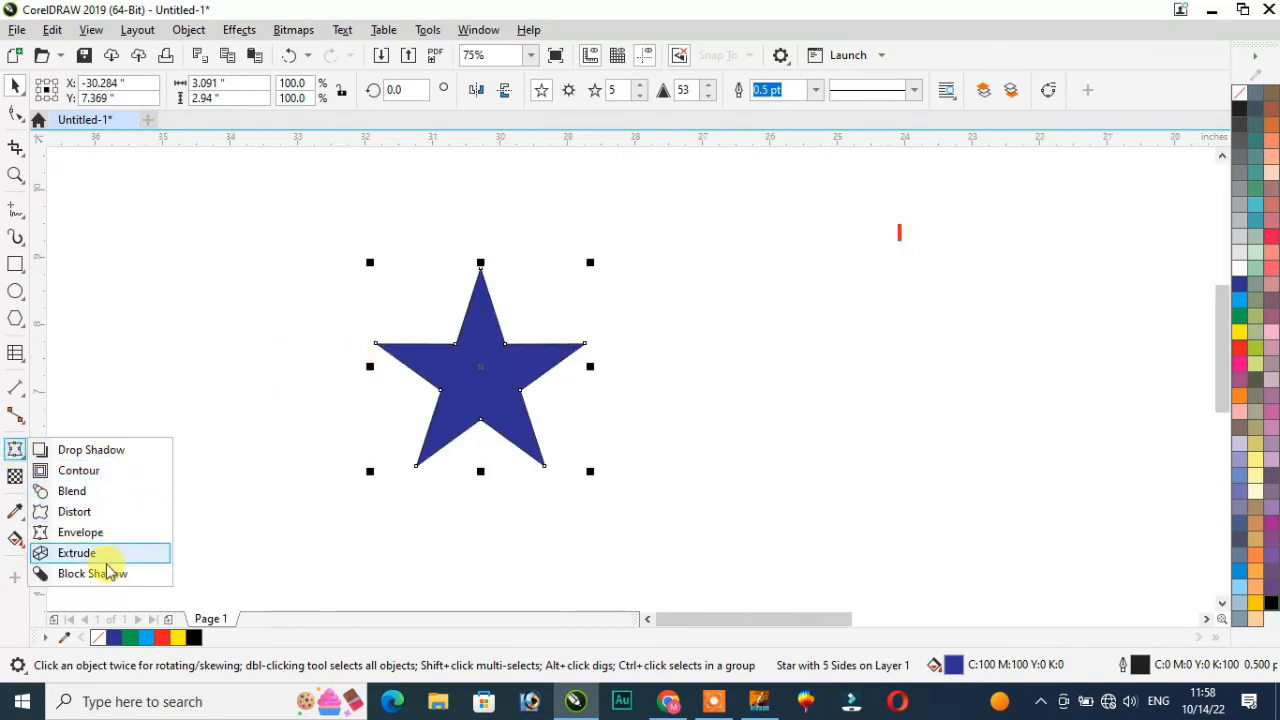
{"action": "left_click", "coordinate": [92, 574]}
{"action": "mouse_move", "coordinate": [480, 356]}
{"action": "left_mouse_down"}
{"action": "mouse_move", "coordinate": [484, 408]}
{"action": "mouse_move", "coordinate": [472, 373]}
{"action": "left_mouse_up"}
{"action": "scroll", "coordinate": [475, 365], "scroll_direction": "up", "scroll_amount": 2}
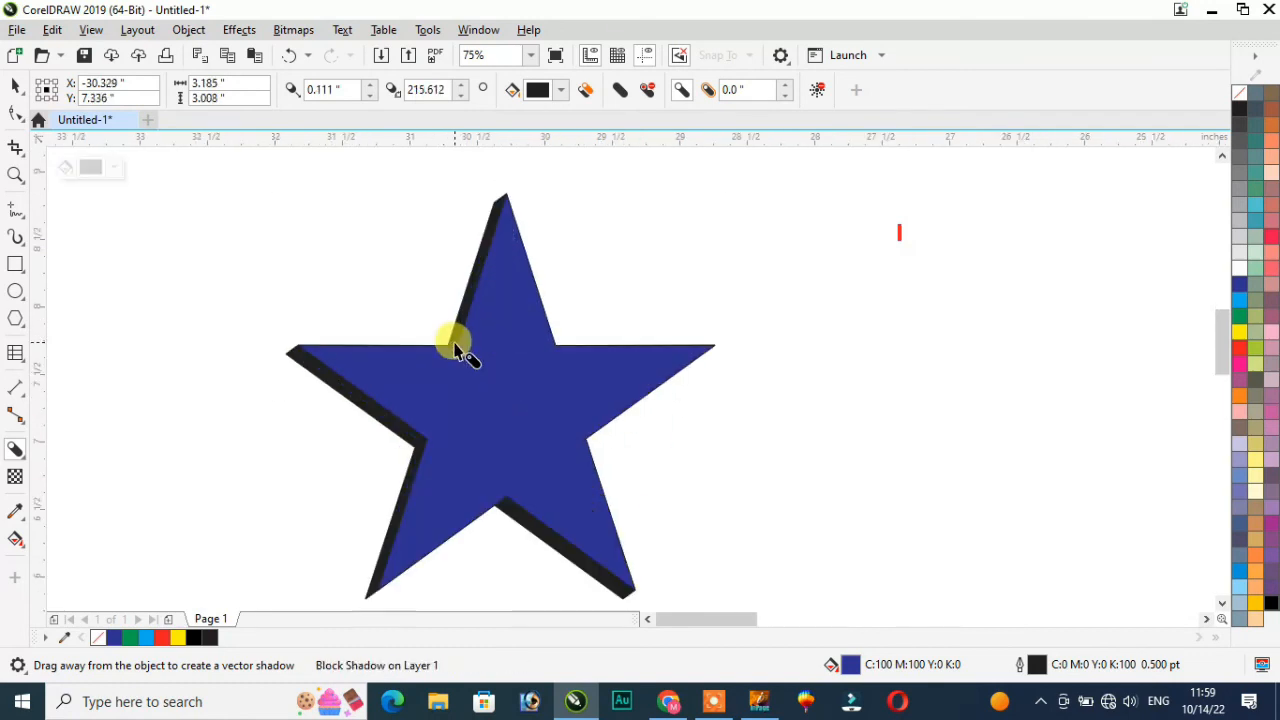
{"action": "scroll", "coordinate": [451, 330], "scroll_direction": "up", "scroll_amount": 2}
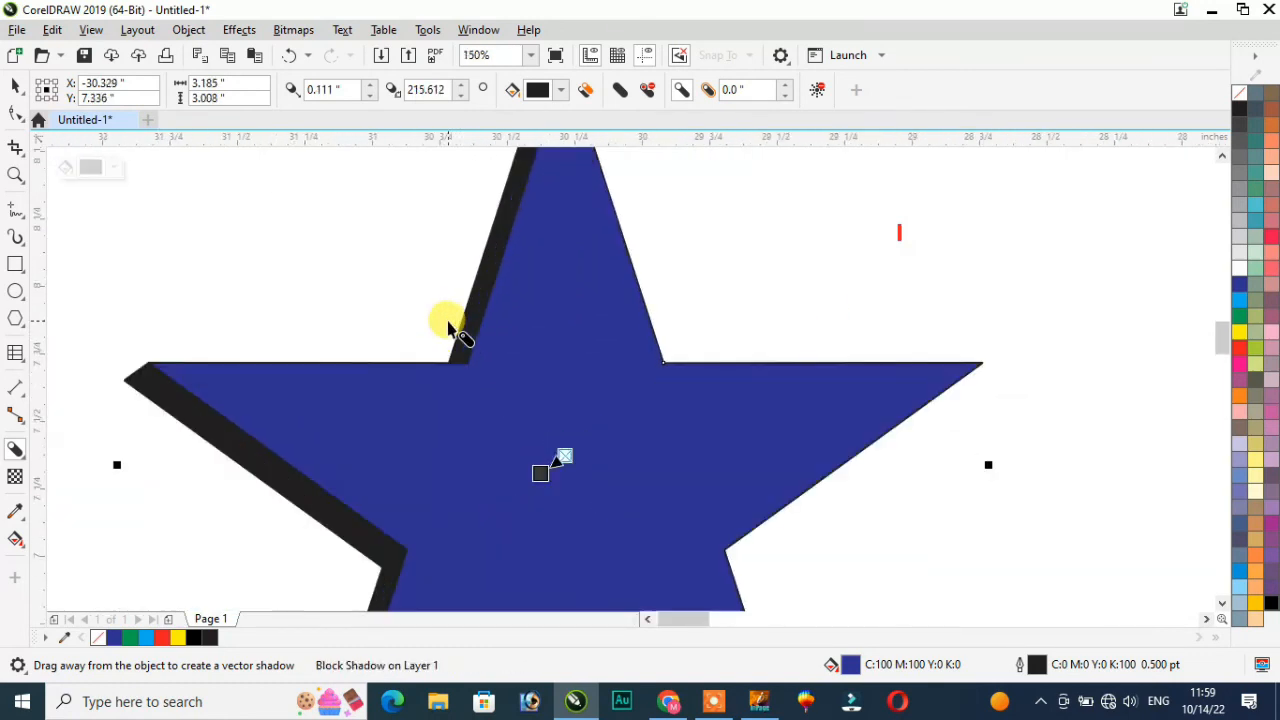
{"action": "left_click", "coordinate": [17, 451]}
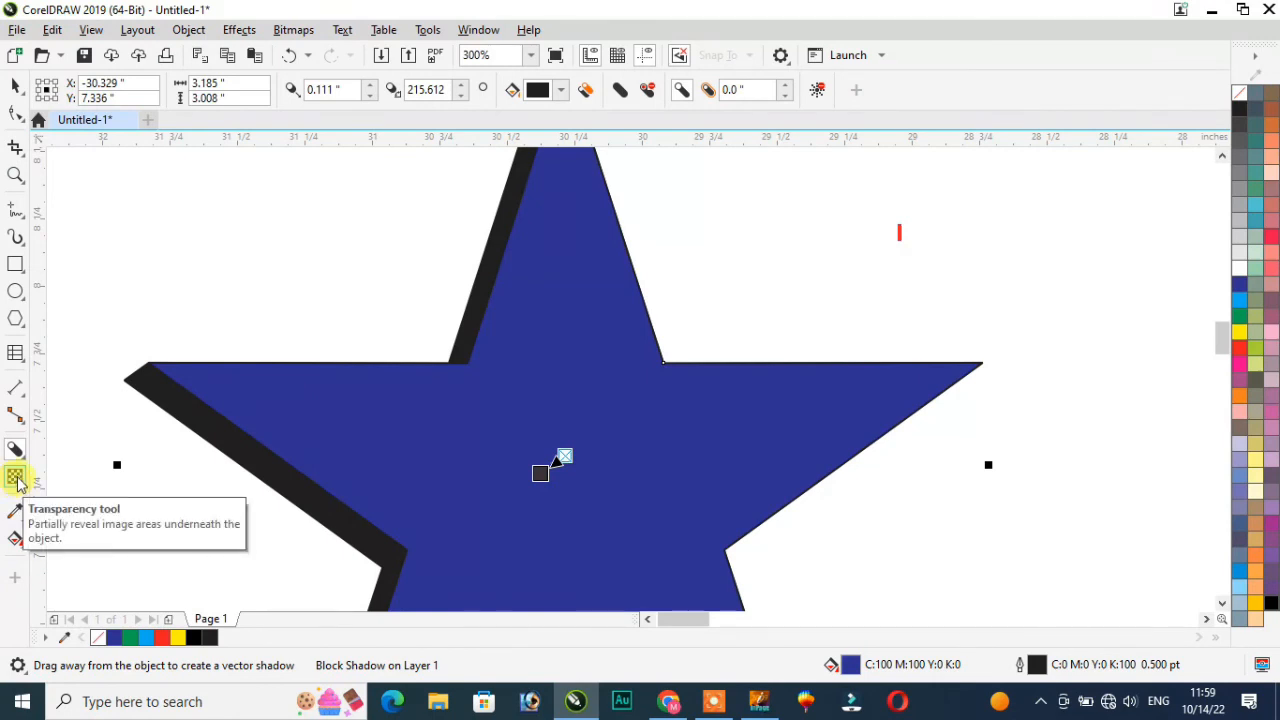
{"action": "scroll", "coordinate": [160, 425], "scroll_direction": "down", "scroll_amount": 2}
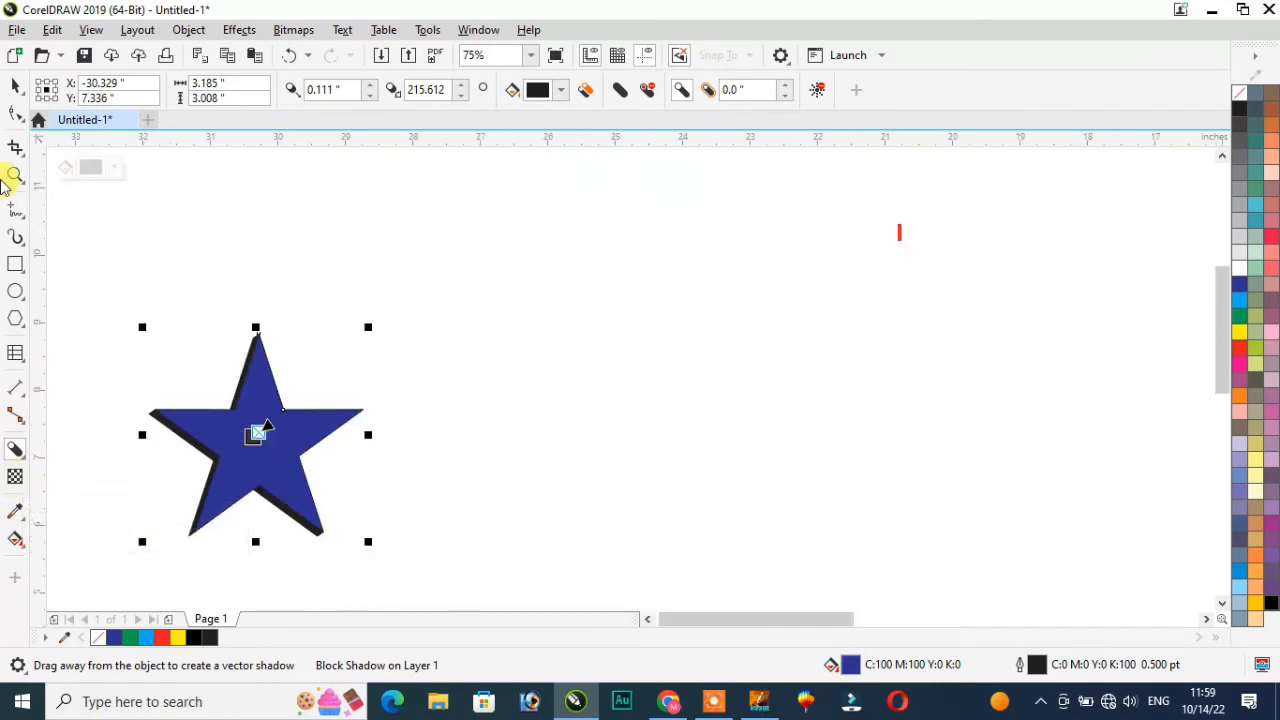
{"action": "left_click", "coordinate": [15, 87]}
{"action": "scroll", "coordinate": [165, 478], "scroll_direction": "up", "scroll_amount": 1}
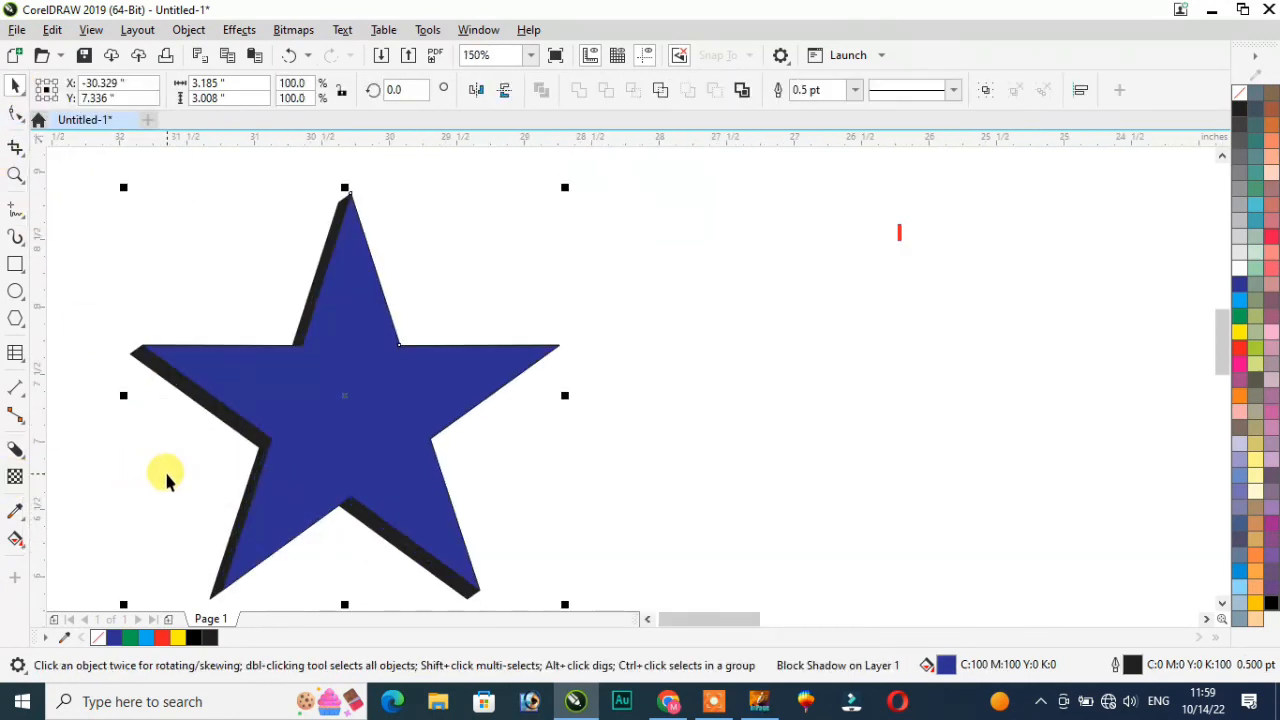
Step: Apply and adjust a top-to-bottom fountain transparency on the star
{"action": "left_click", "coordinate": [15, 477]}
{"action": "left_click_drag", "start_coordinate": [370, 380], "coordinate": [350, 577]}
{"action": "left_click_drag", "start_coordinate": [349, 569], "coordinate": [351, 594]}
{"action": "left_click_drag", "start_coordinate": [370, 380], "coordinate": [339, 377]}
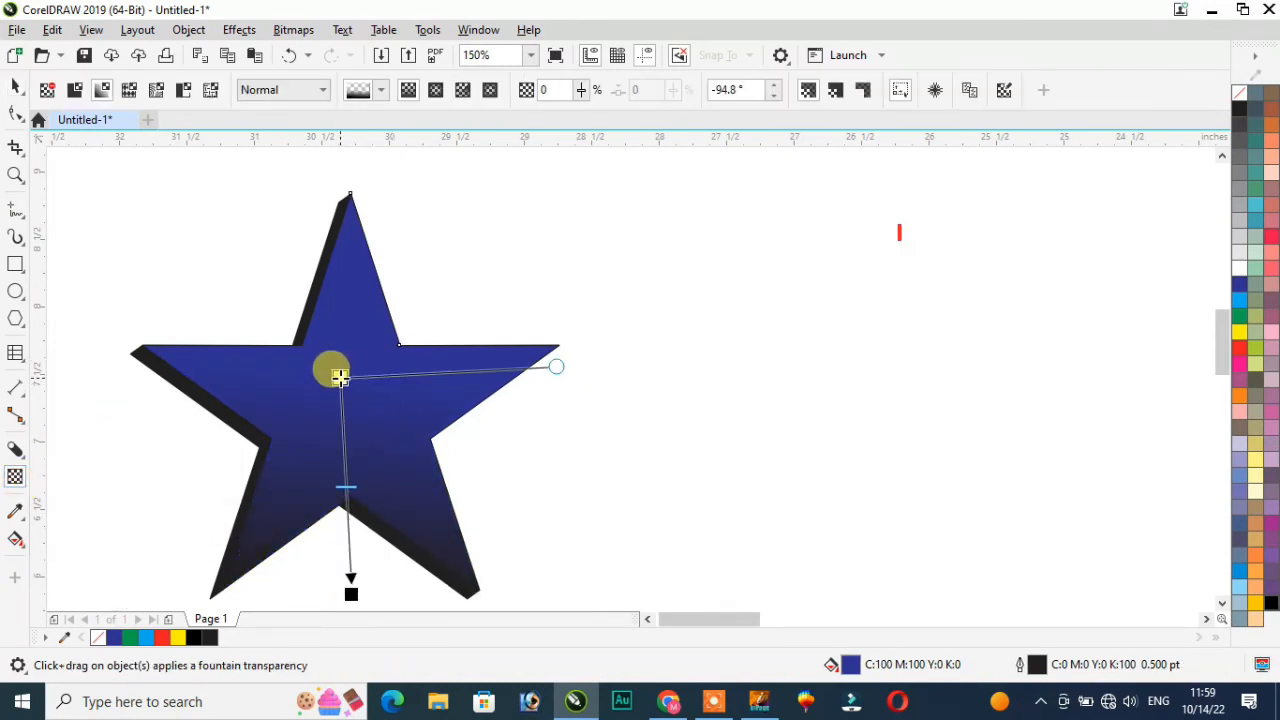
{"action": "left_click_drag", "start_coordinate": [348, 488], "coordinate": [344, 453]}
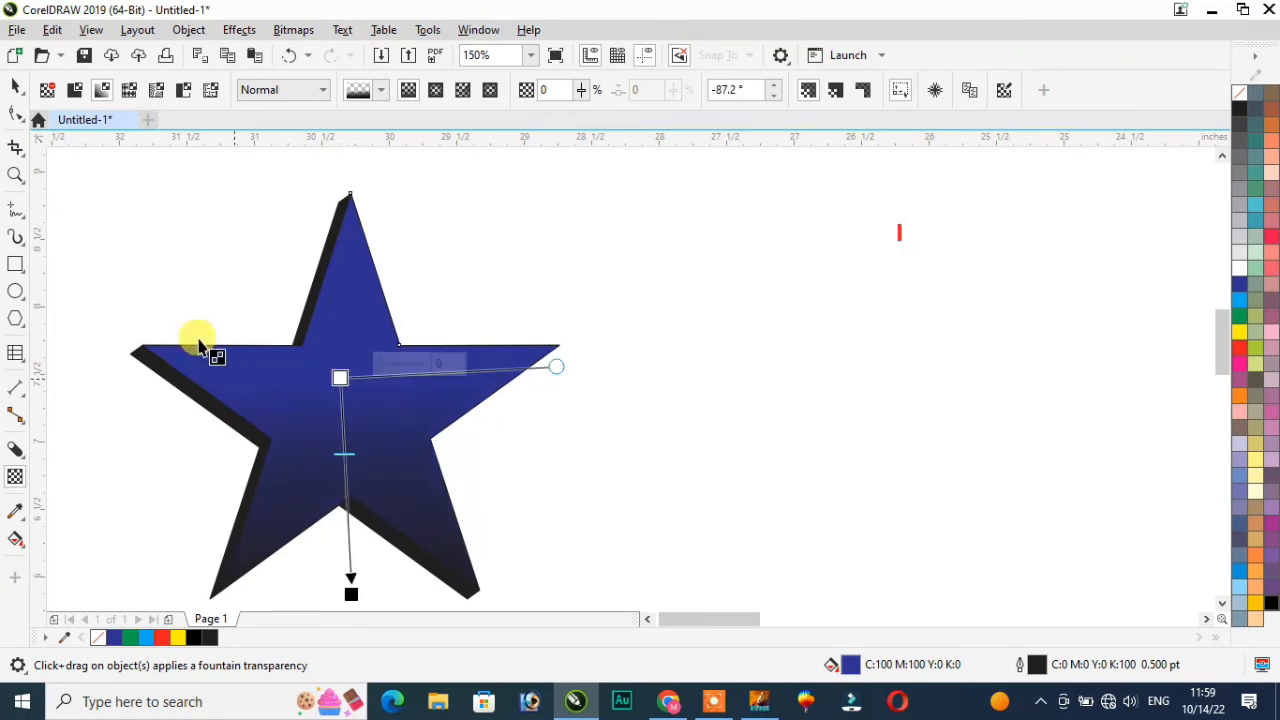
{"action": "left_click", "coordinate": [22, 463]}
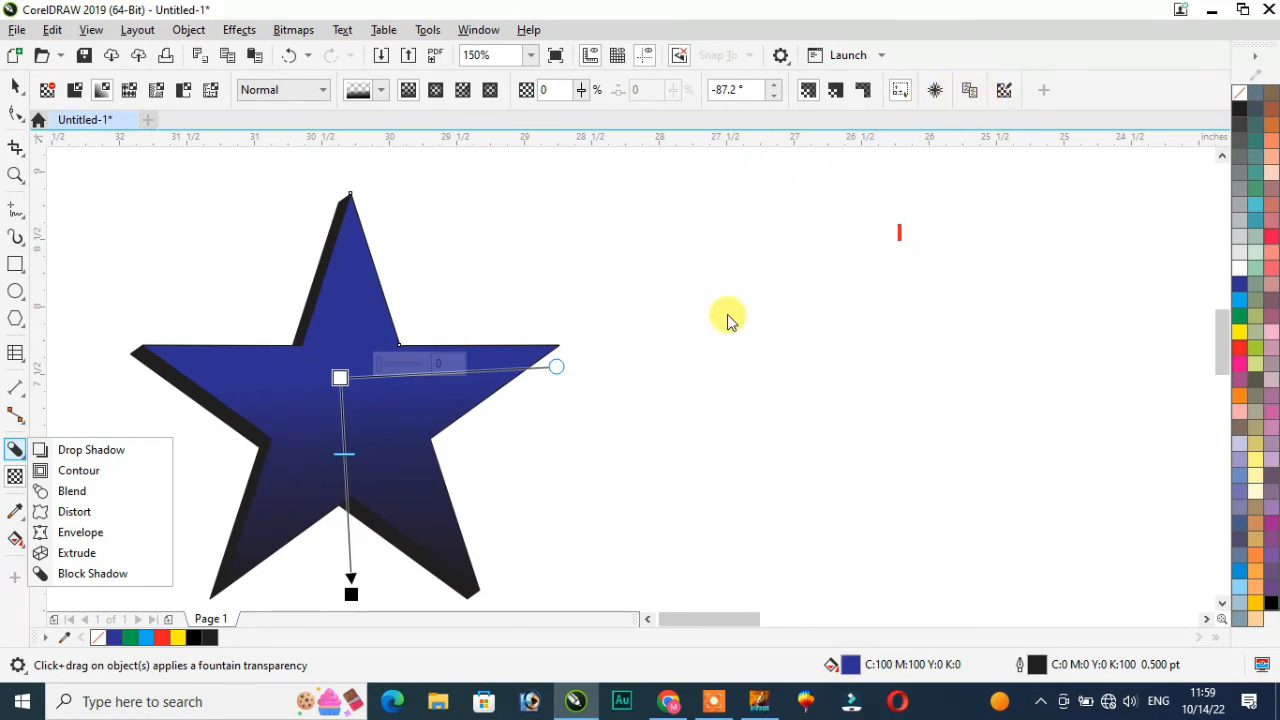
Step: Undo the star's fountain transparency and block shadow
{"action": "left_click", "coordinate": [22, 88]}
{"action": "key", "text": "ctrl+z"}
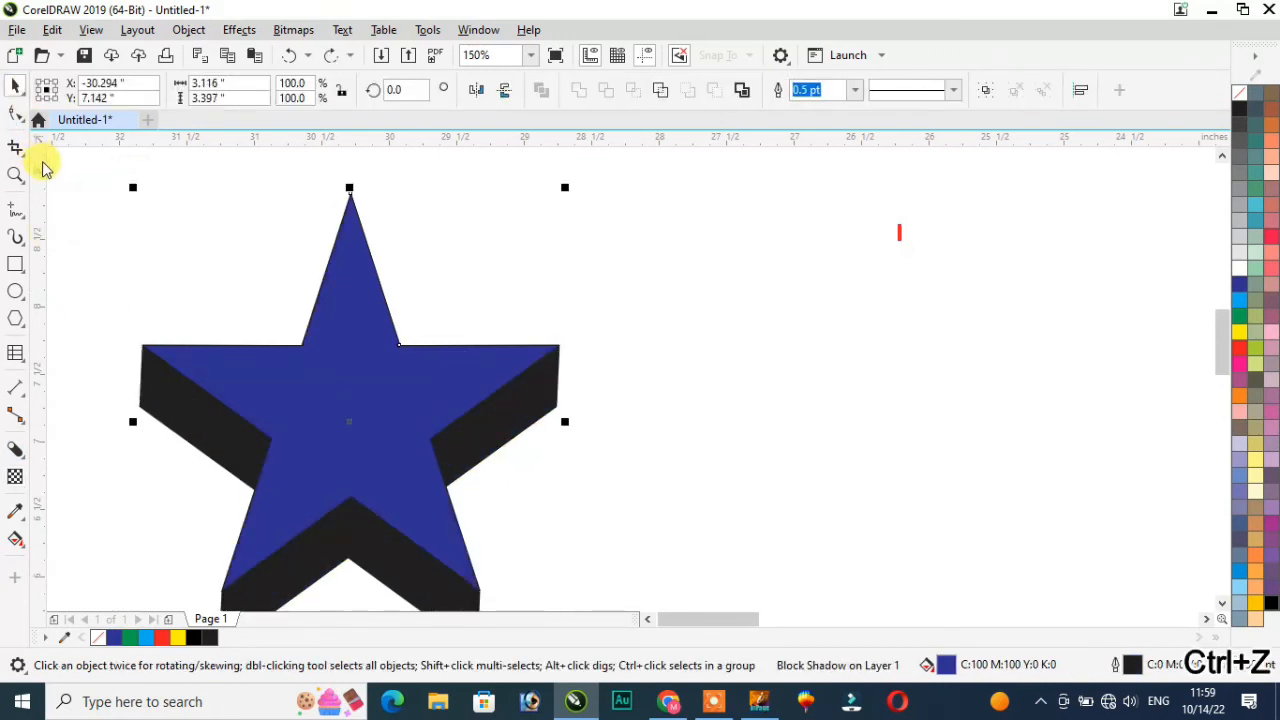
{"action": "key", "text": "ctrl+z"}
Step: Drag a fountain transparency down the star, raising its start point and start-node transparency
{"action": "left_click", "coordinate": [22, 482]}
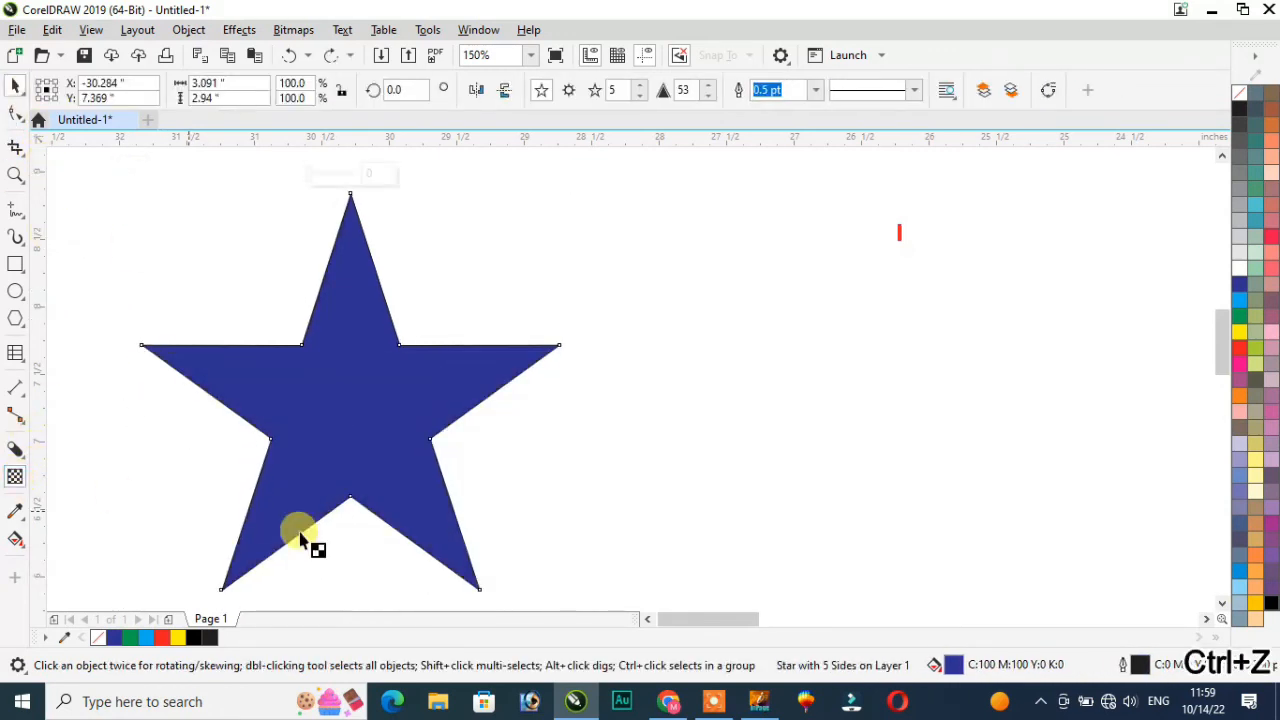
{"action": "left_click_drag", "start_coordinate": [355, 467], "coordinate": [364, 596]}
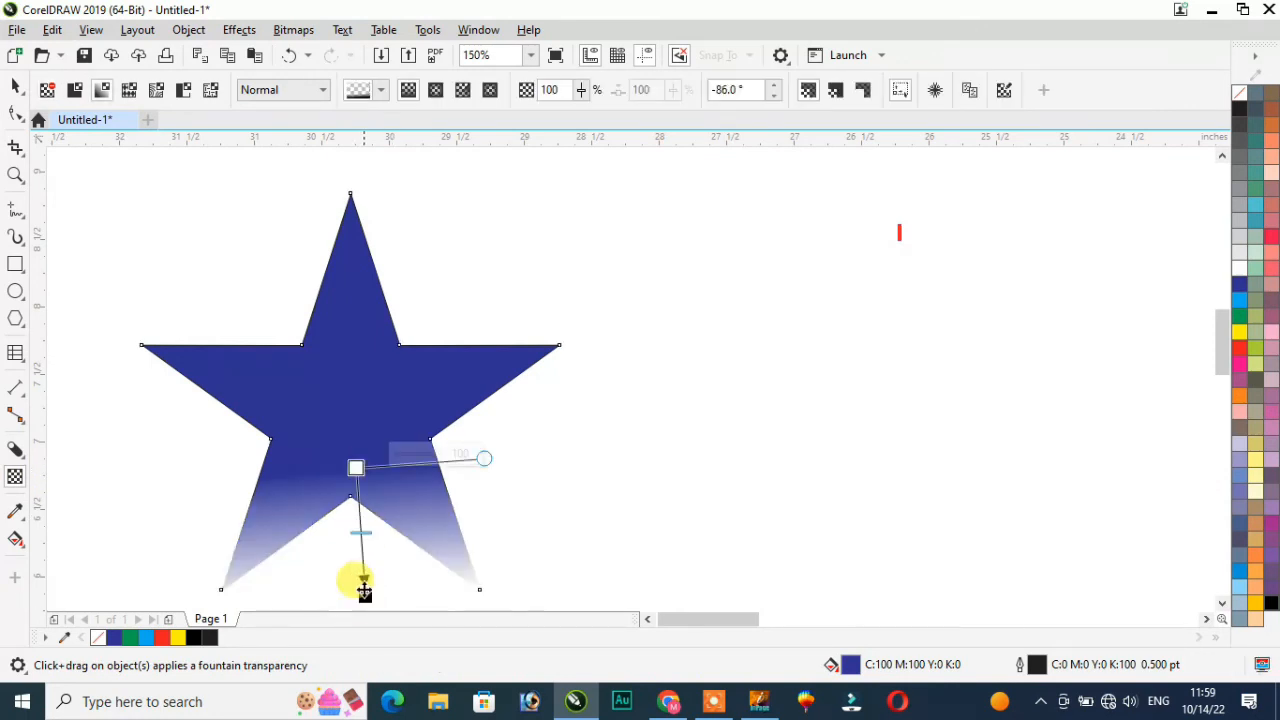
{"action": "left_click_drag", "start_coordinate": [356, 467], "coordinate": [360, 451]}
{"action": "left_click_drag", "start_coordinate": [364, 591], "coordinate": [360, 540]}
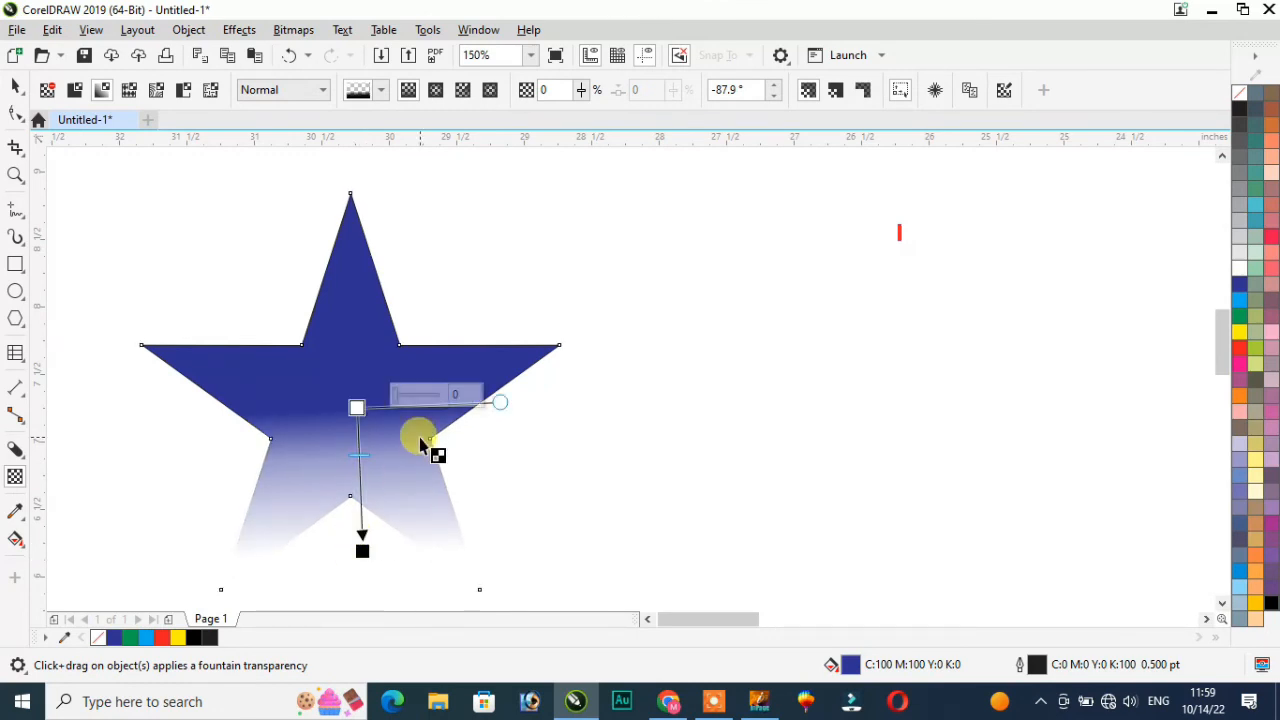
{"action": "mouse_move", "coordinate": [397, 397]}
{"action": "left_mouse_down"}
{"action": "mouse_move", "coordinate": [442, 404]}
{"action": "mouse_move", "coordinate": [401, 400]}
{"action": "left_mouse_up"}
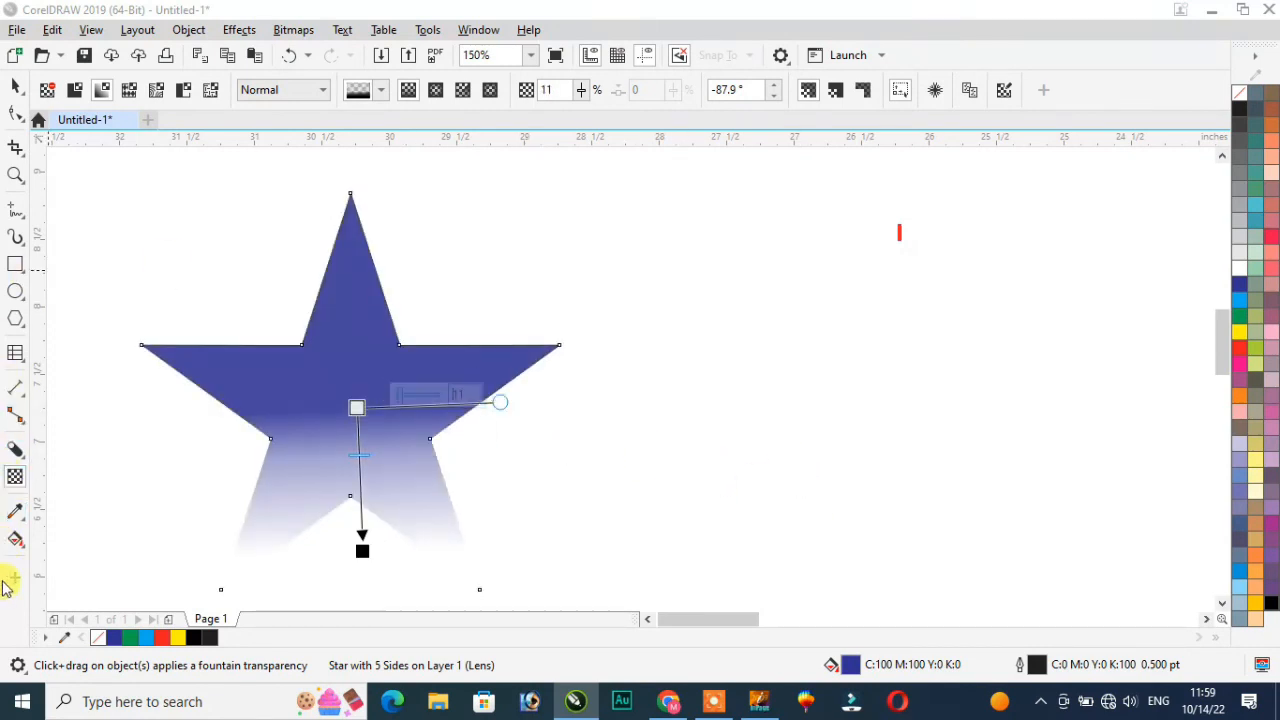
{"action": "left_click", "coordinate": [17, 479]}
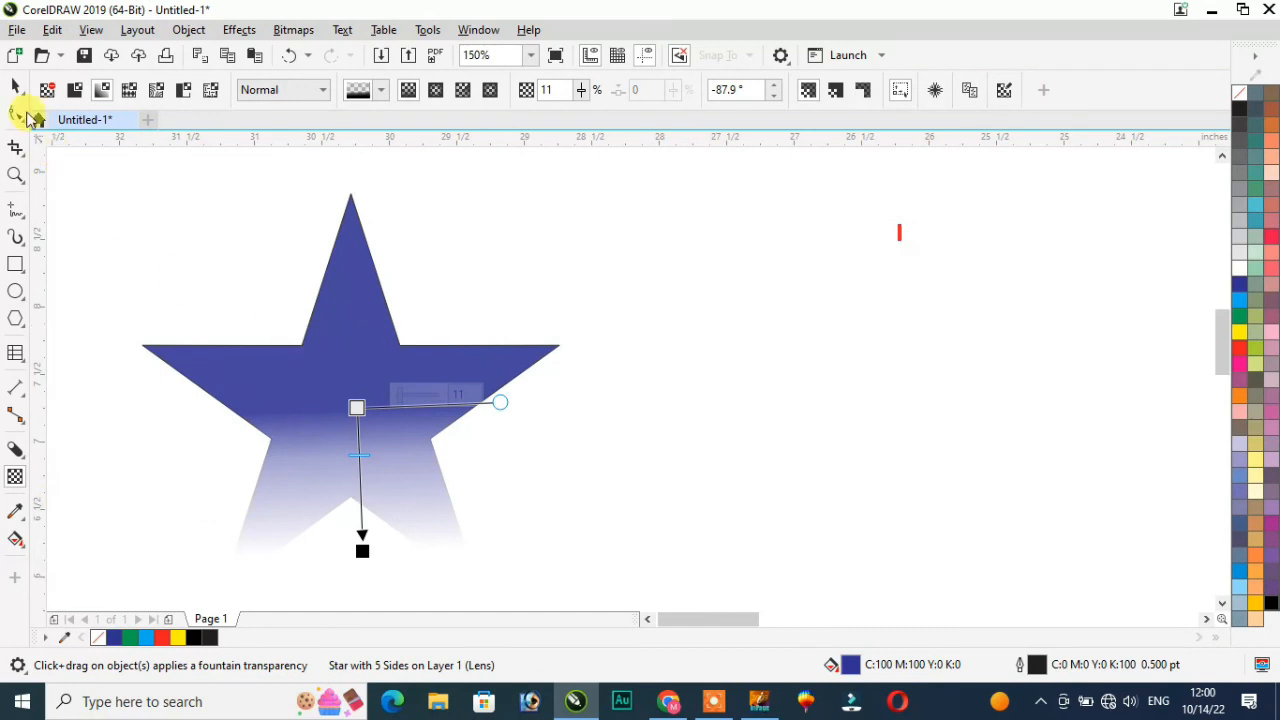
{"action": "left_click", "coordinate": [15, 87]}
Step: Draw a green rectangle right of the star and eyedrop its green onto the star
{"action": "left_click", "coordinate": [15, 265]}
{"action": "left_click_drag", "start_coordinate": [657, 291], "coordinate": [838, 409]}
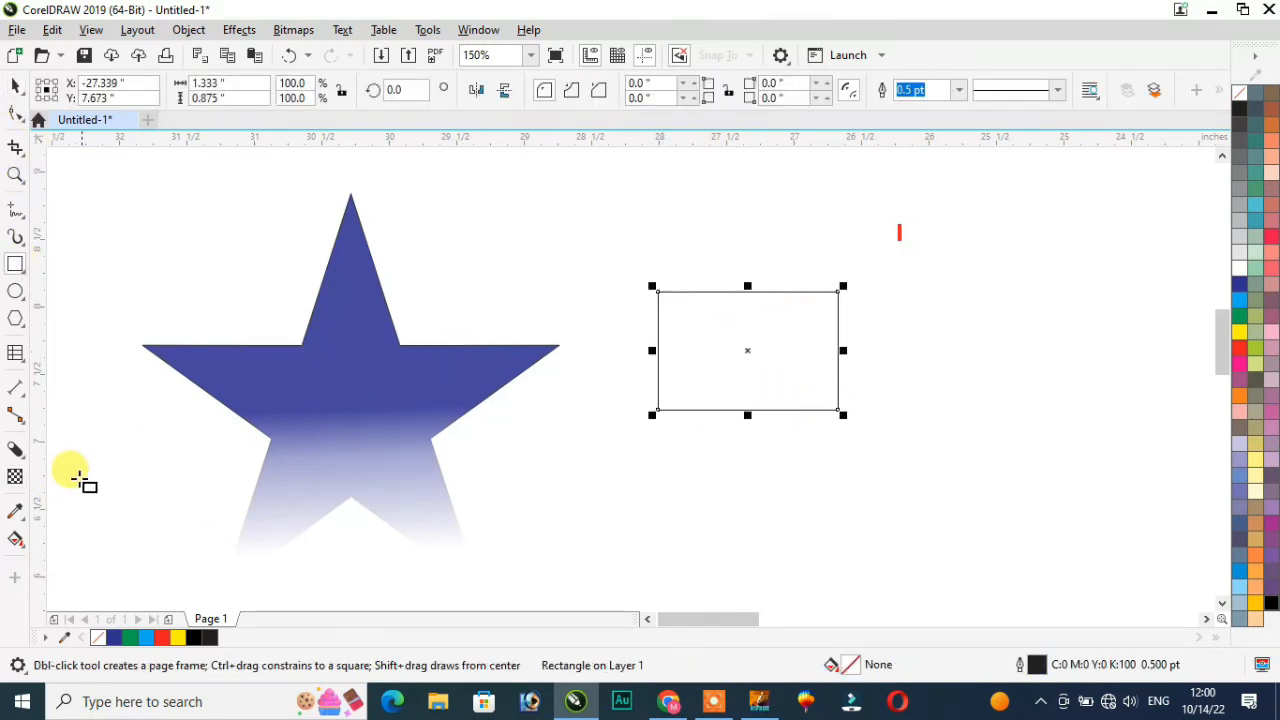
{"action": "left_click", "coordinate": [1245, 317]}
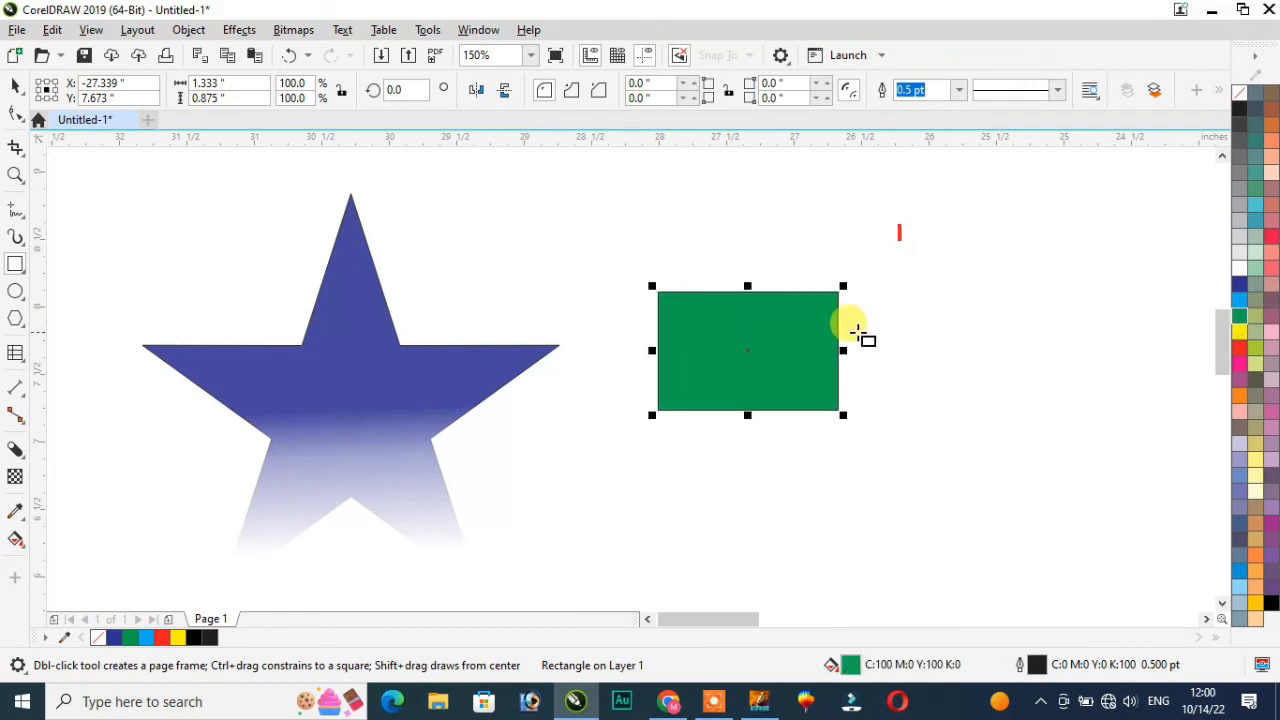
{"action": "left_click", "coordinate": [23, 521]}
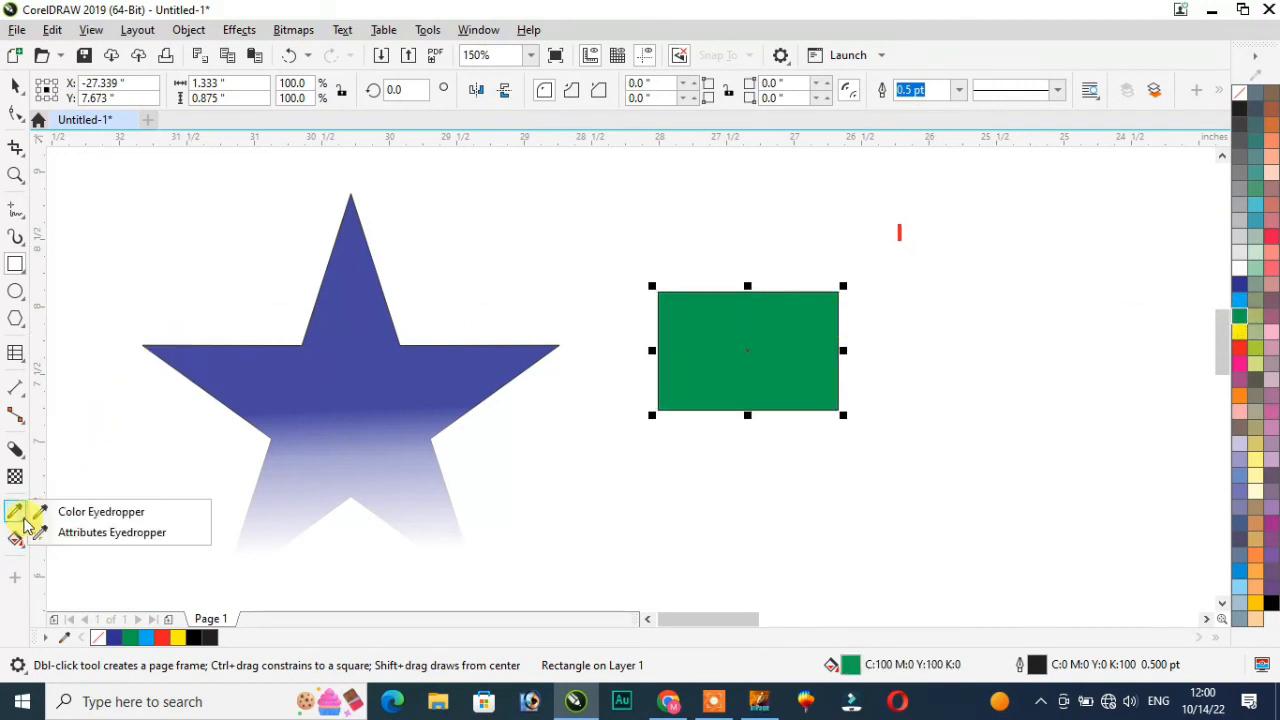
{"action": "left_click", "coordinate": [104, 513]}
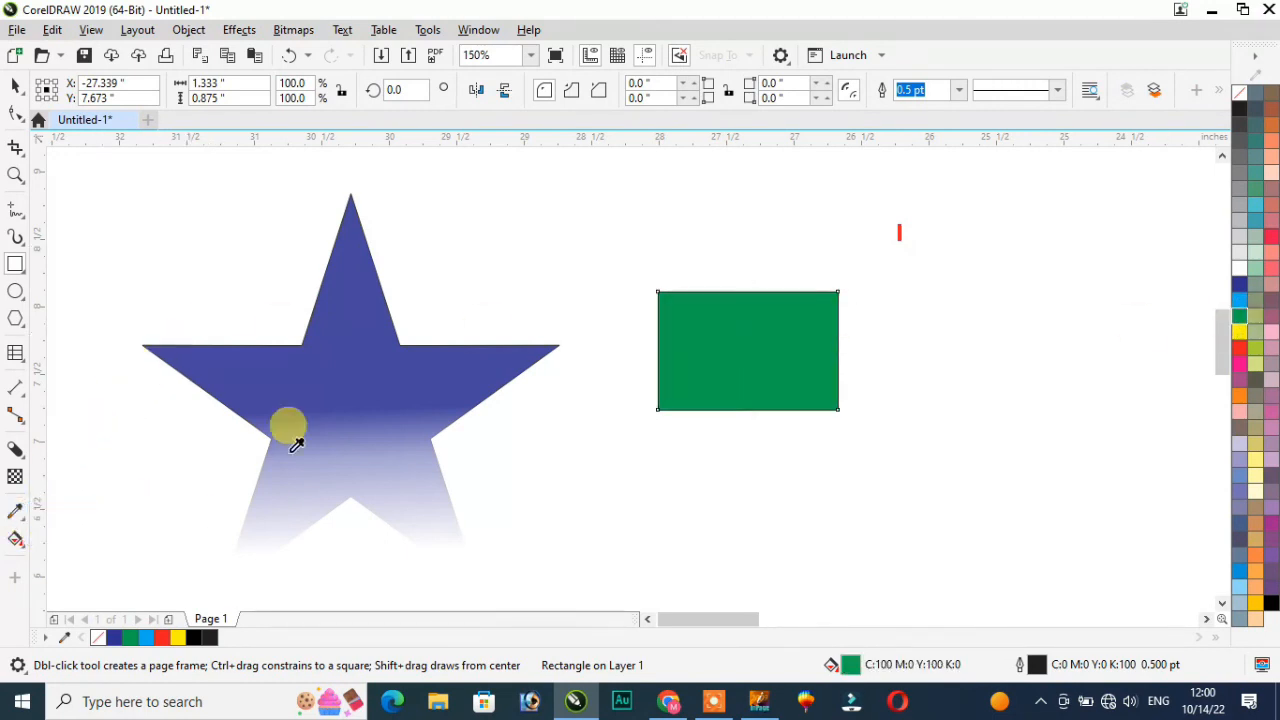
{"action": "left_click", "coordinate": [780, 318]}
{"action": "left_click", "coordinate": [331, 358]}
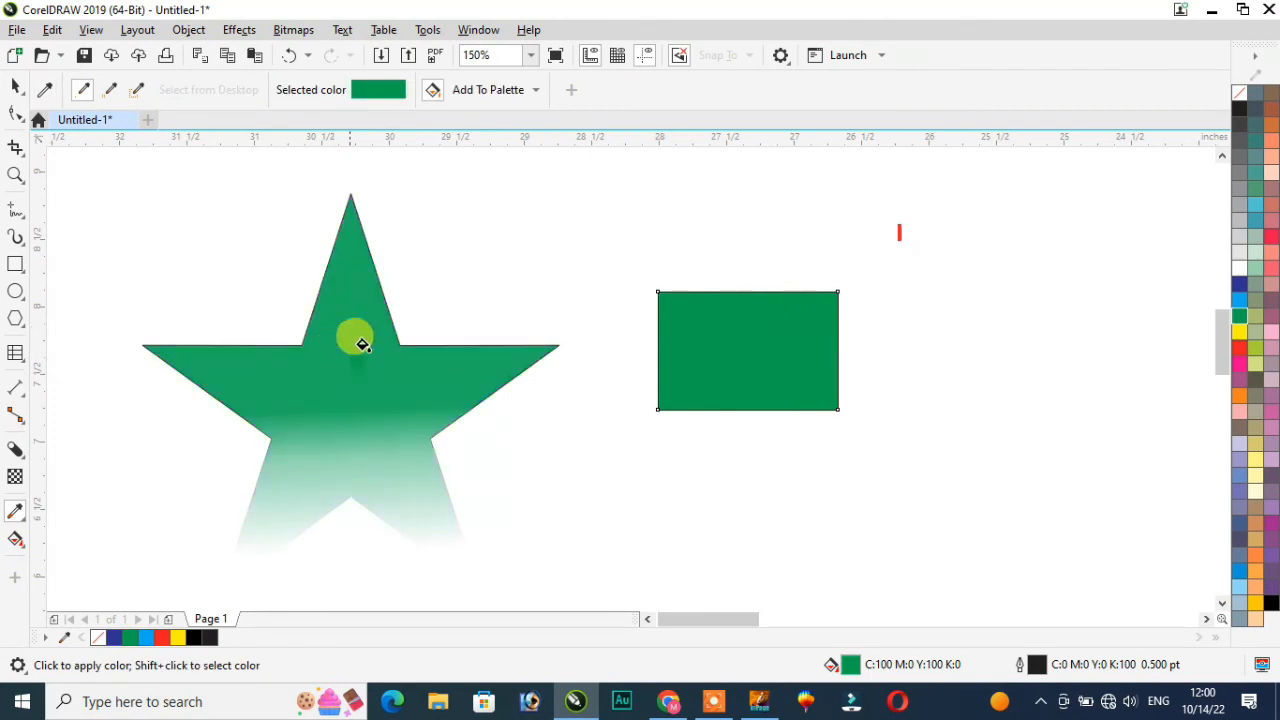
Step: Turn the rectangle yellow, then reapply the sampled green to it with the eyedropper
{"action": "left_click", "coordinate": [1240, 336]}
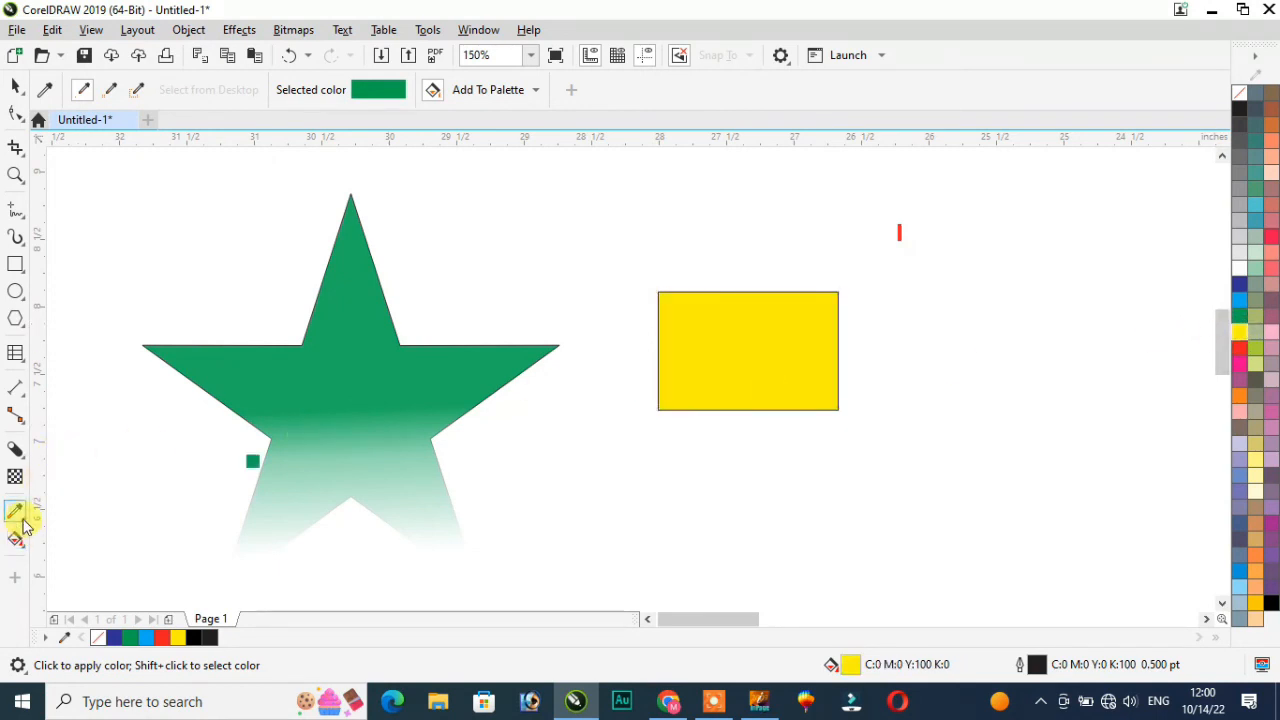
{"action": "left_click", "coordinate": [18, 514]}
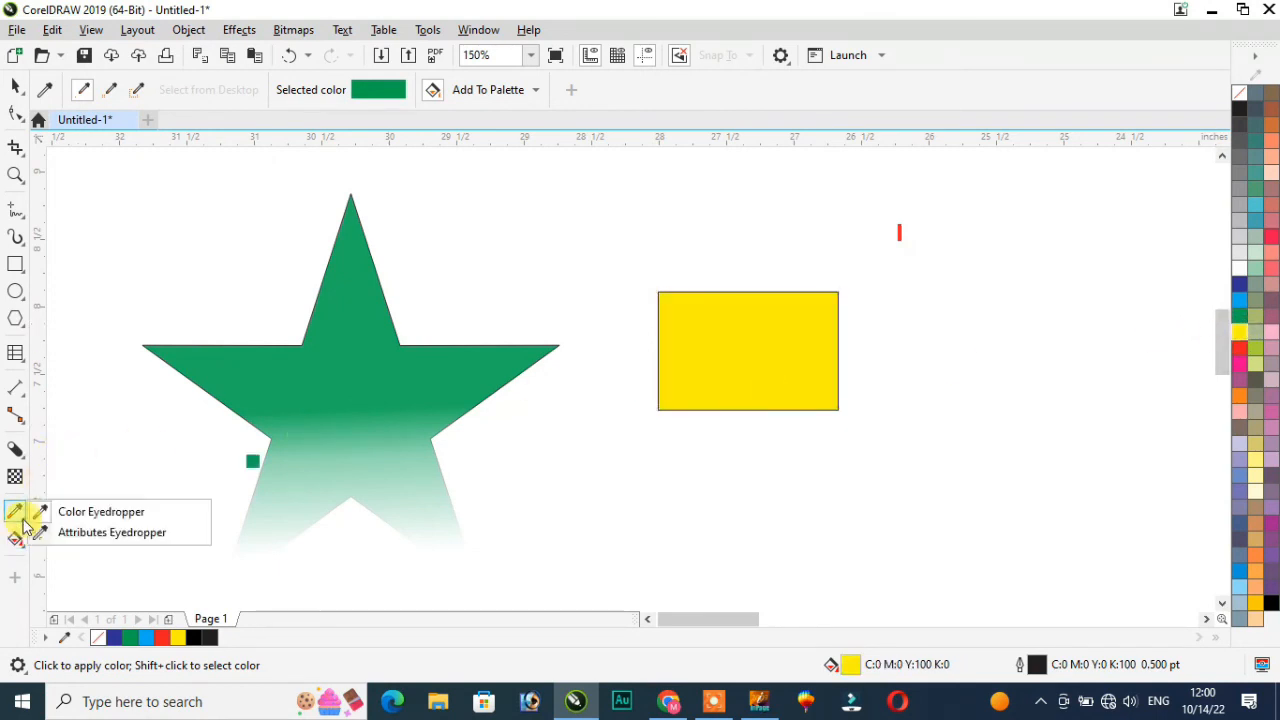
{"action": "left_click", "coordinate": [115, 514]}
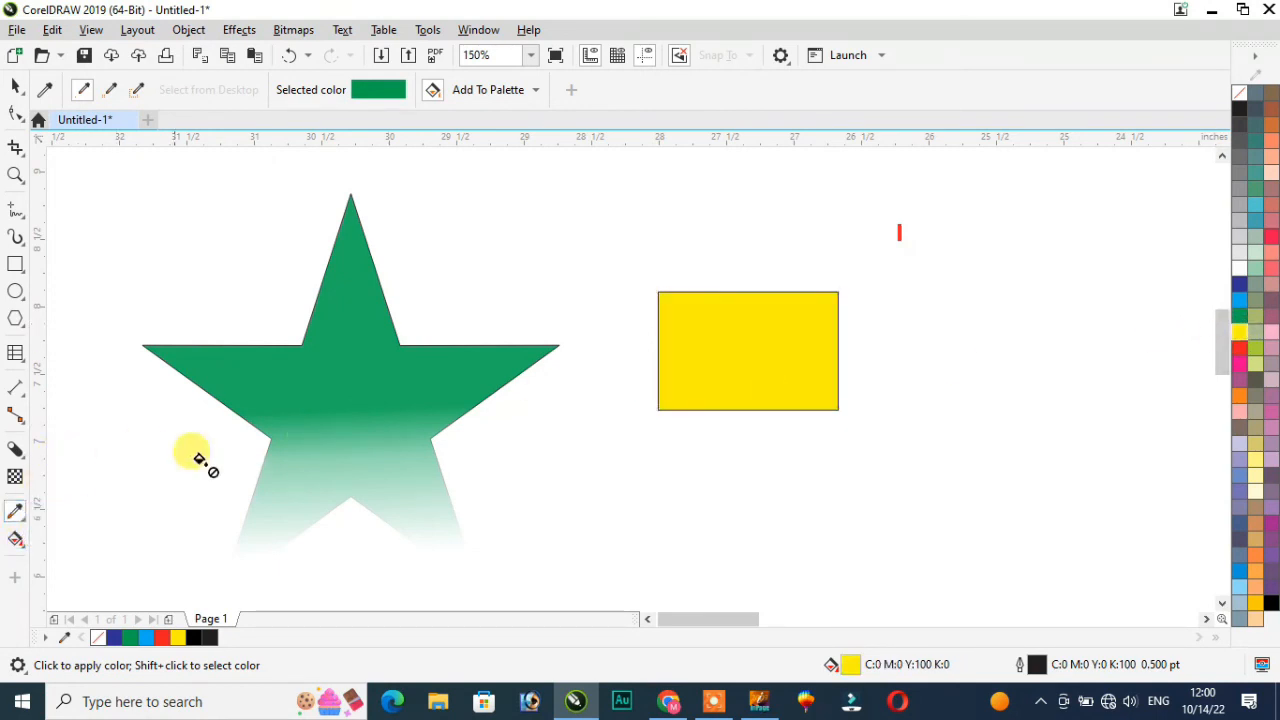
{"action": "left_click", "coordinate": [731, 372]}
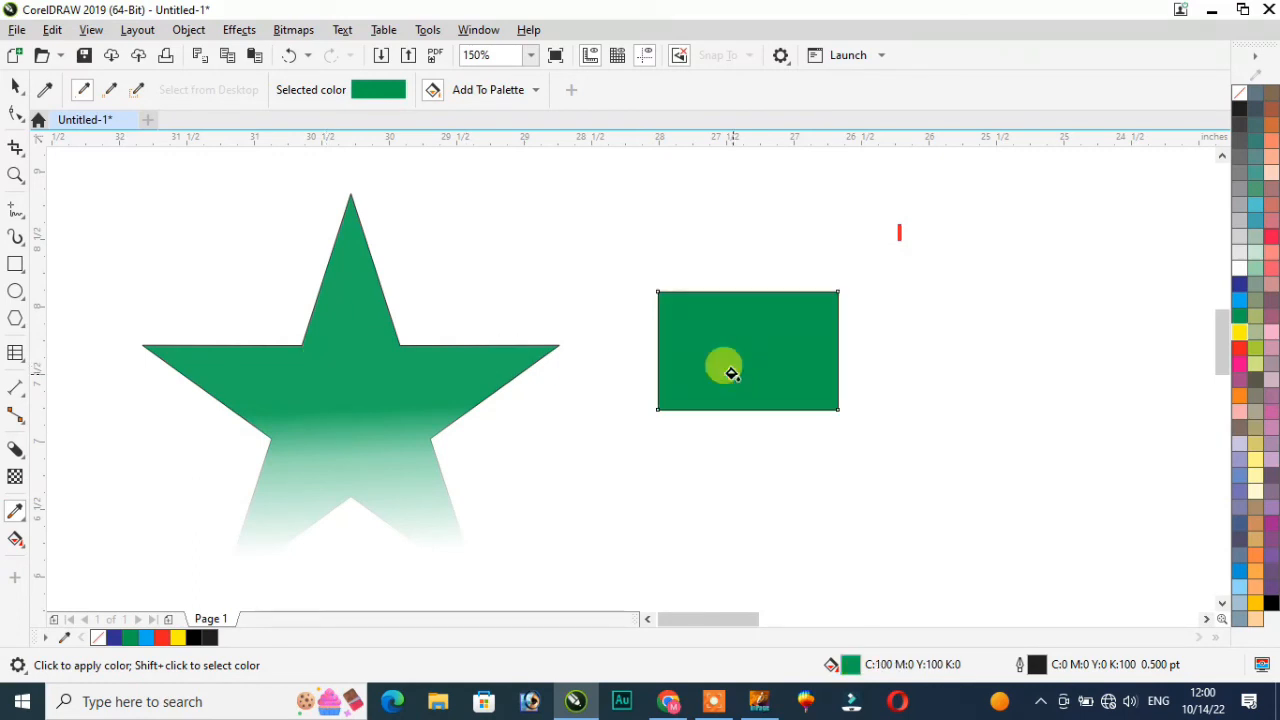
{"action": "left_click", "coordinate": [20, 520]}
{"action": "left_click", "coordinate": [84, 513]}
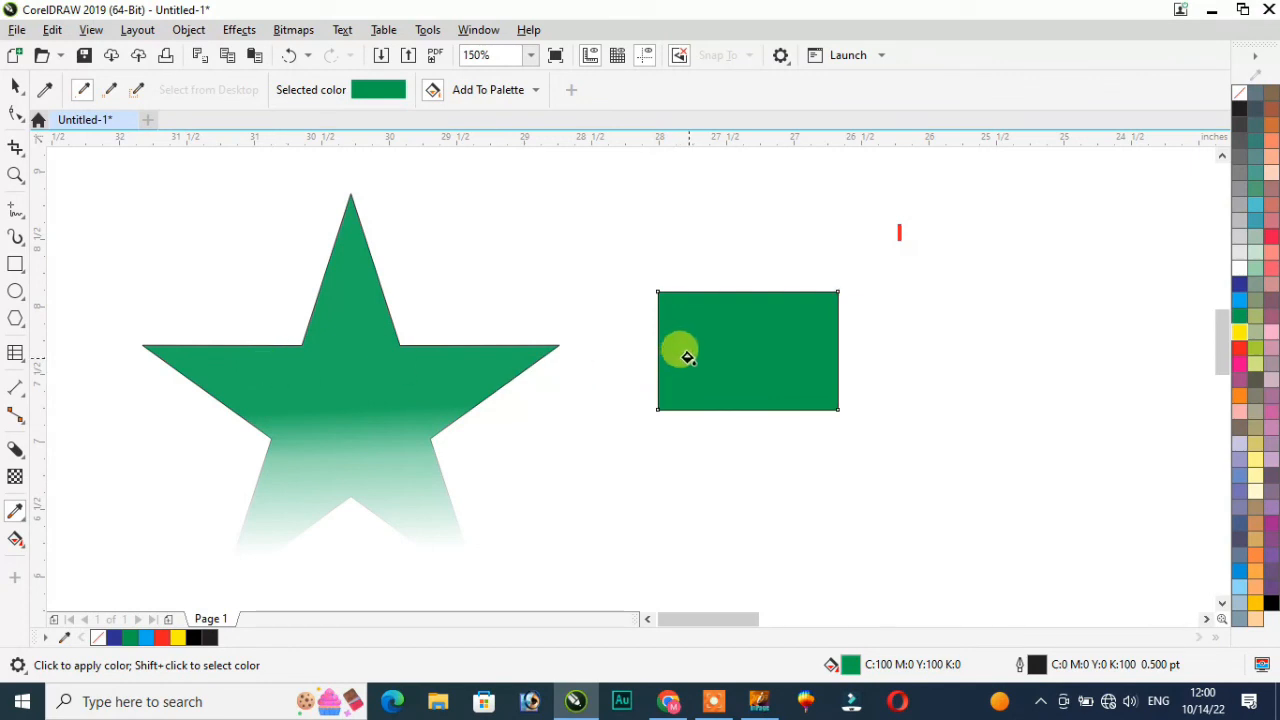
{"action": "left_click", "coordinate": [24, 527]}
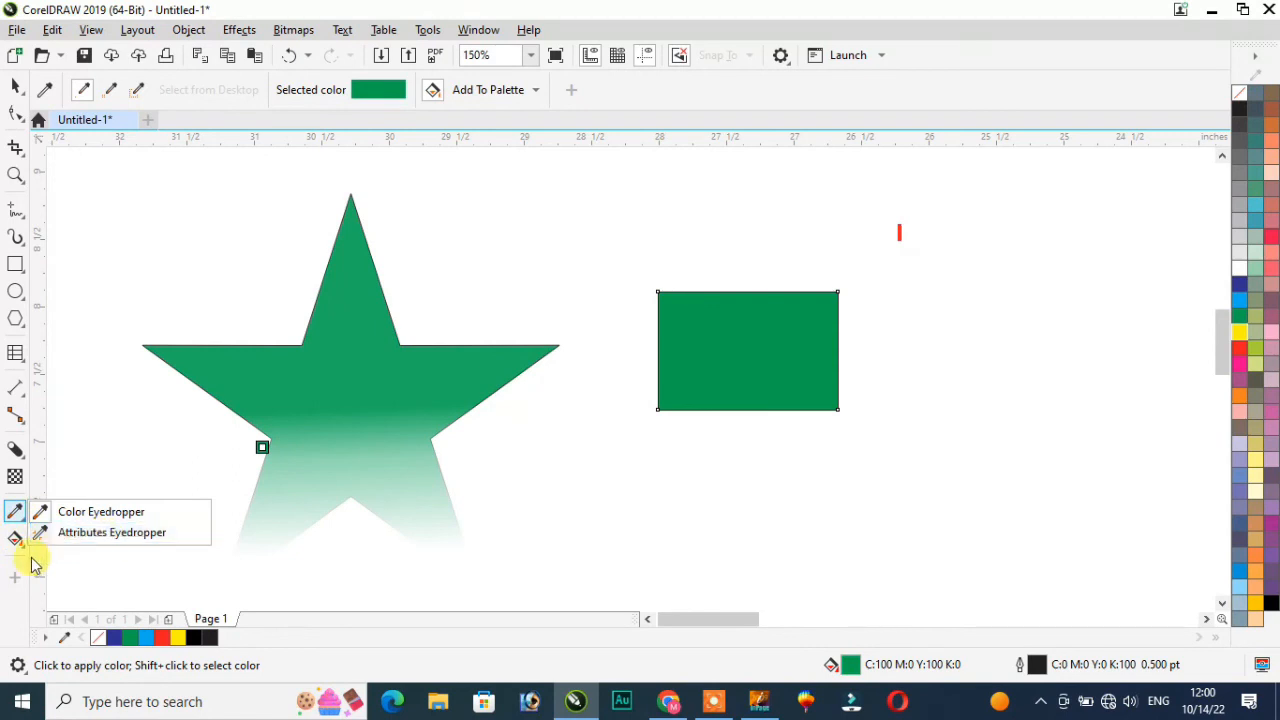
{"action": "left_click", "coordinate": [24, 553]}
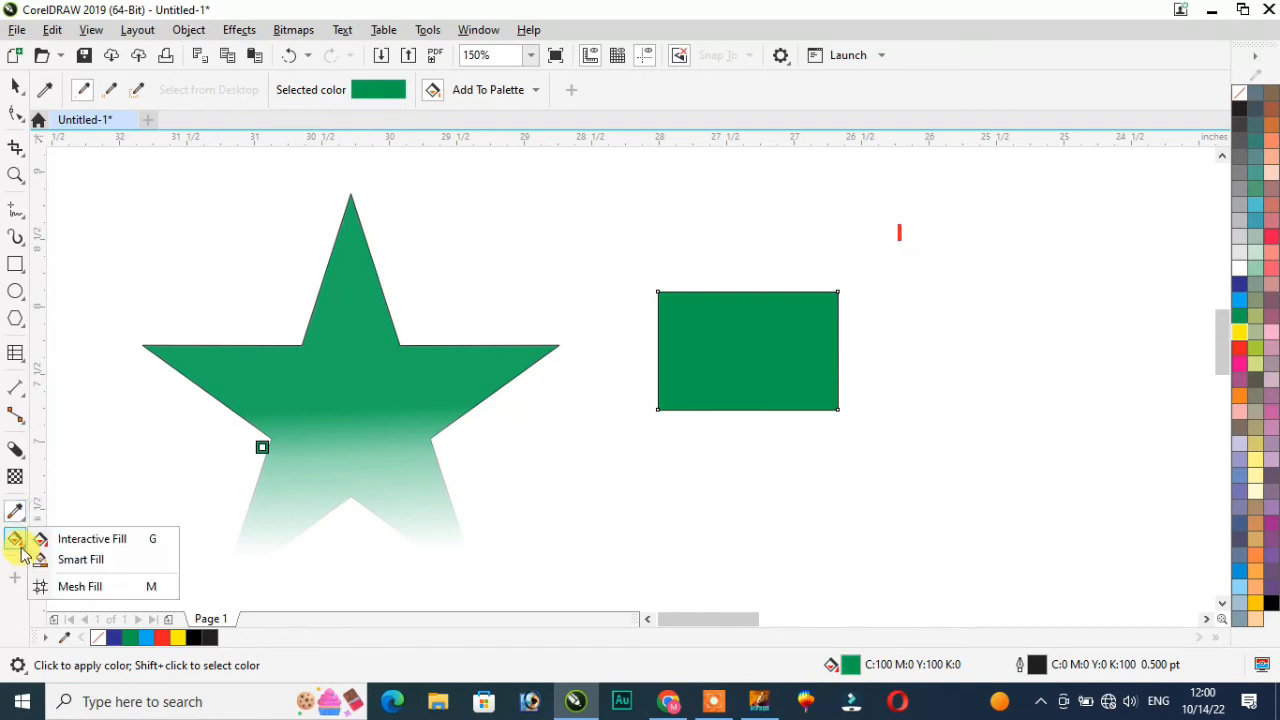
Step: Draw two overlapping rectangles at the page's upper left
{"action": "left_click", "coordinate": [86, 541]}
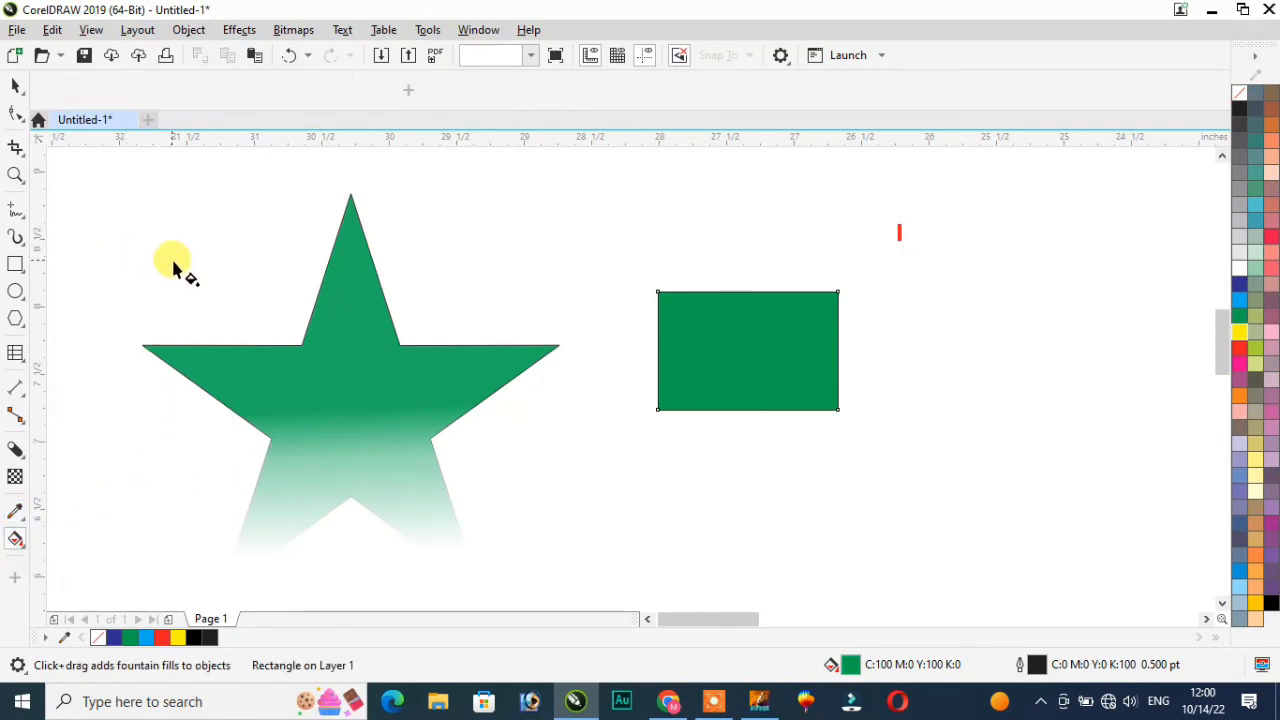
{"action": "left_click", "coordinate": [16, 89]}
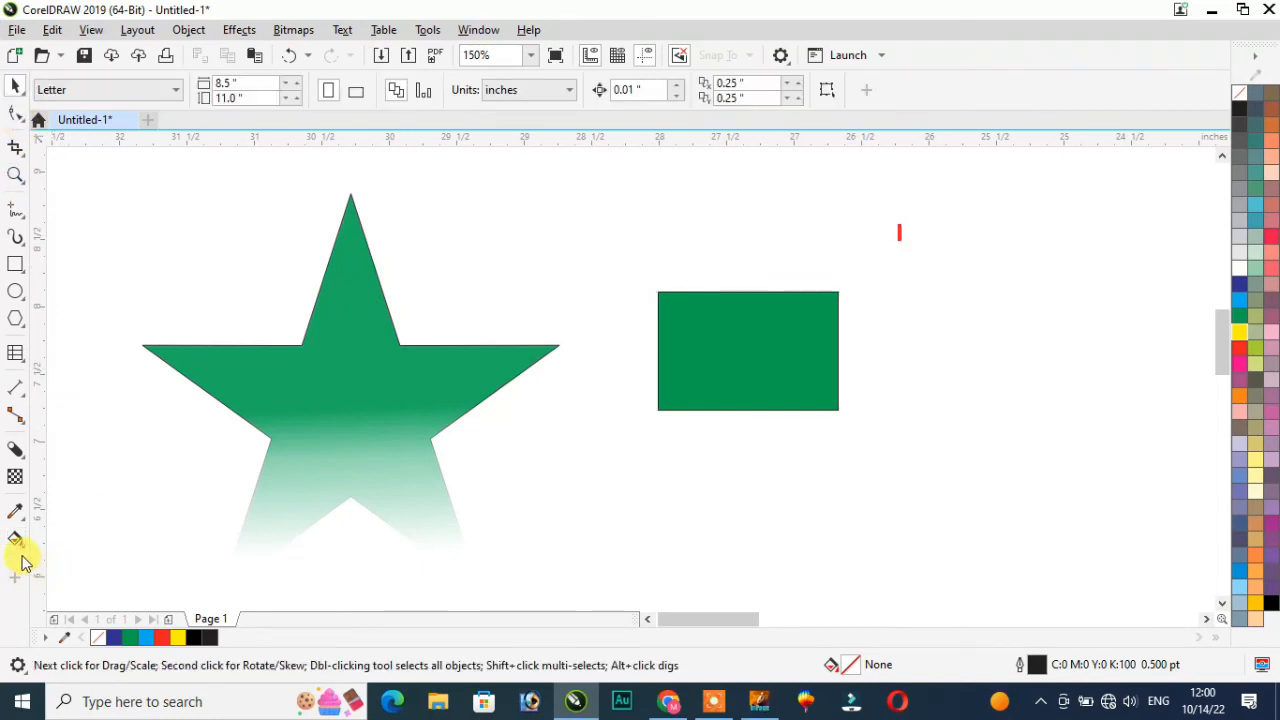
{"action": "left_click", "coordinate": [15, 264]}
{"action": "left_click_drag", "start_coordinate": [69, 240], "coordinate": [211, 320]}
{"action": "left_click_drag", "start_coordinate": [105, 220], "coordinate": [236, 340]}
Step: Smart Fill the left strip, the middle overlap and the outer area as separate shapes
{"action": "left_click", "coordinate": [15, 540]}
{"action": "left_click", "coordinate": [100, 560]}
{"action": "left_click", "coordinate": [85, 275]}
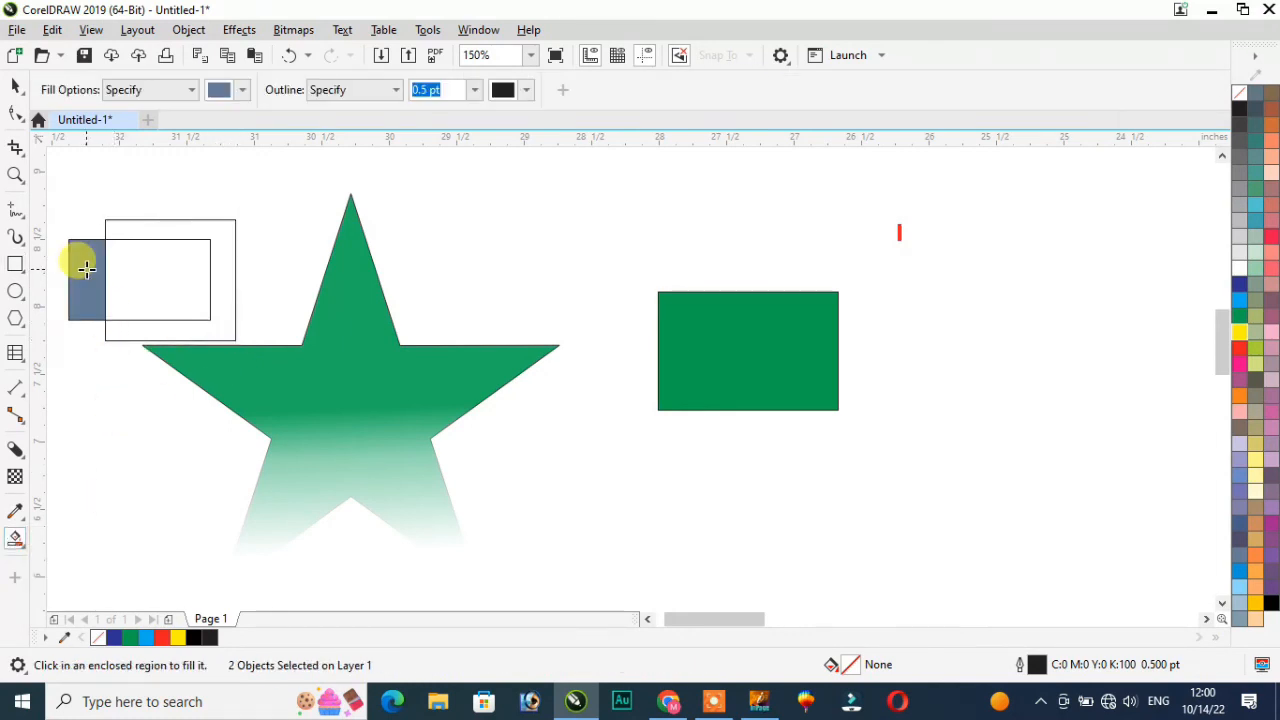
{"action": "left_click", "coordinate": [134, 266]}
{"action": "left_click", "coordinate": [134, 330]}
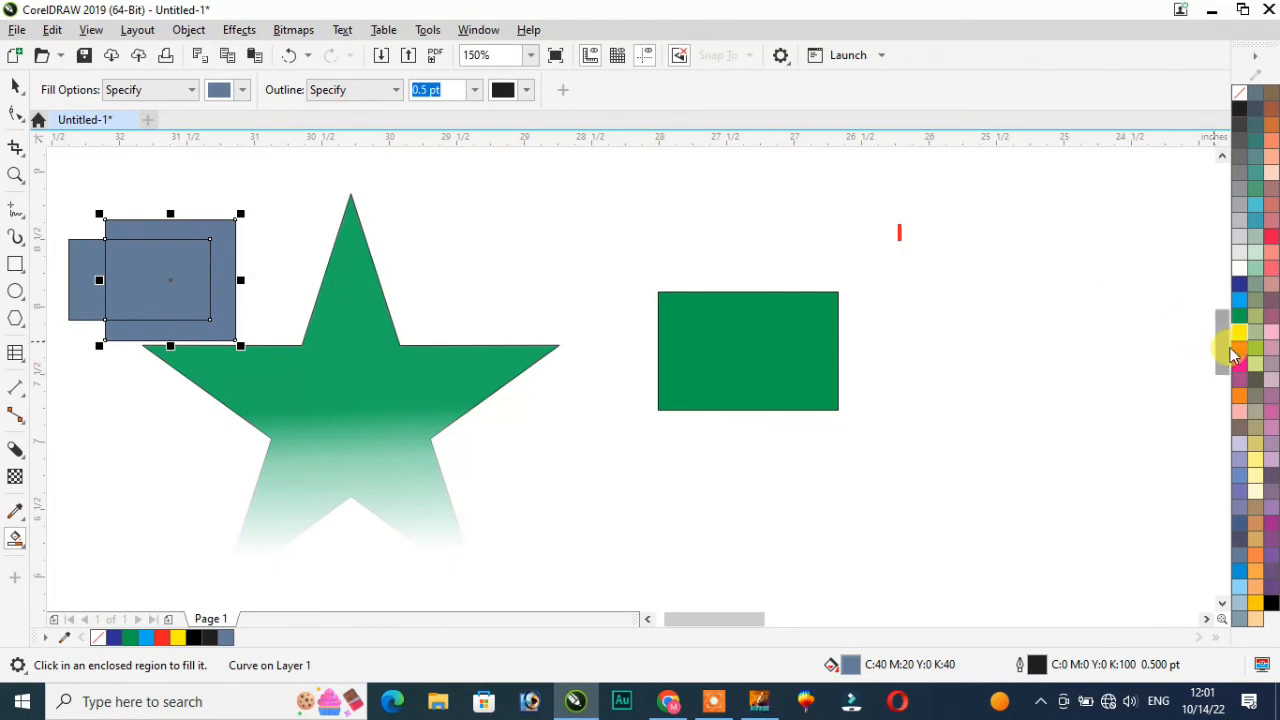
Step: Colour the outer shape red, the left strip yellow and the inner rectangle dark blue
{"action": "left_click", "coordinate": [15, 87]}
{"action": "left_click", "coordinate": [186, 173]}
{"action": "left_click", "coordinate": [221, 245]}
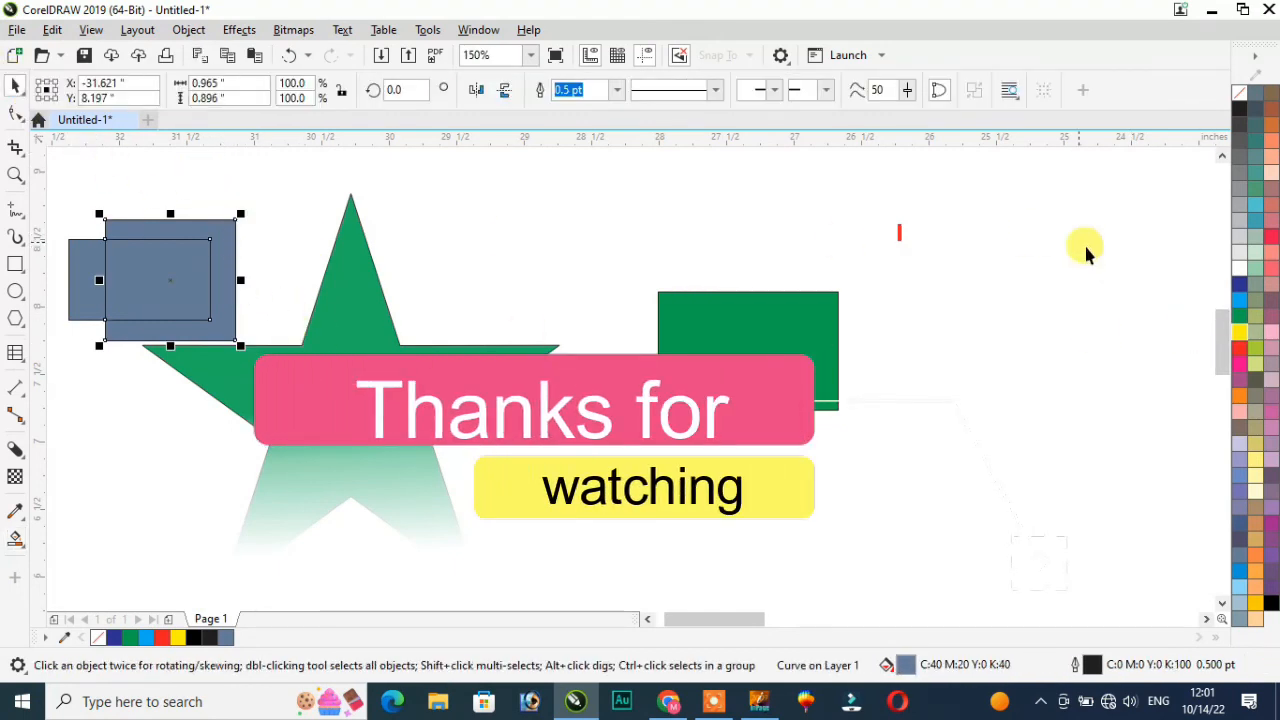
{"action": "left_click", "coordinate": [1240, 348]}
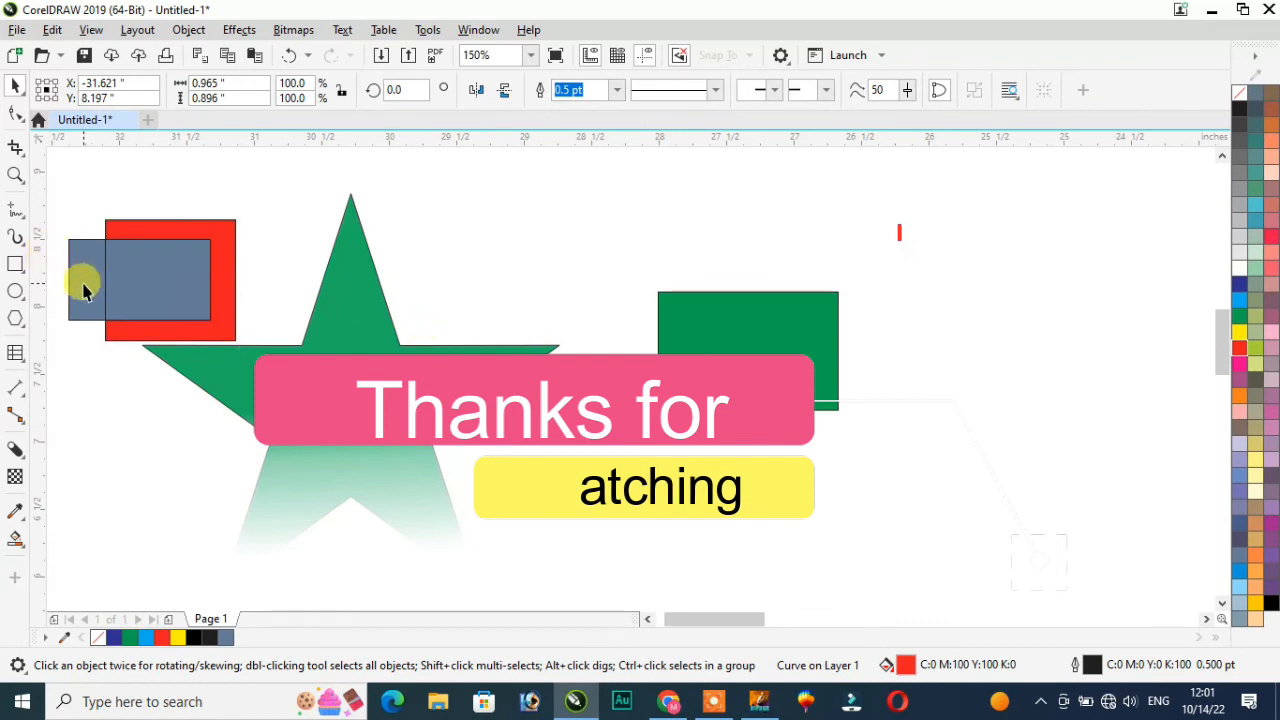
{"action": "left_click", "coordinate": [86, 280]}
{"action": "left_click", "coordinate": [1240, 333]}
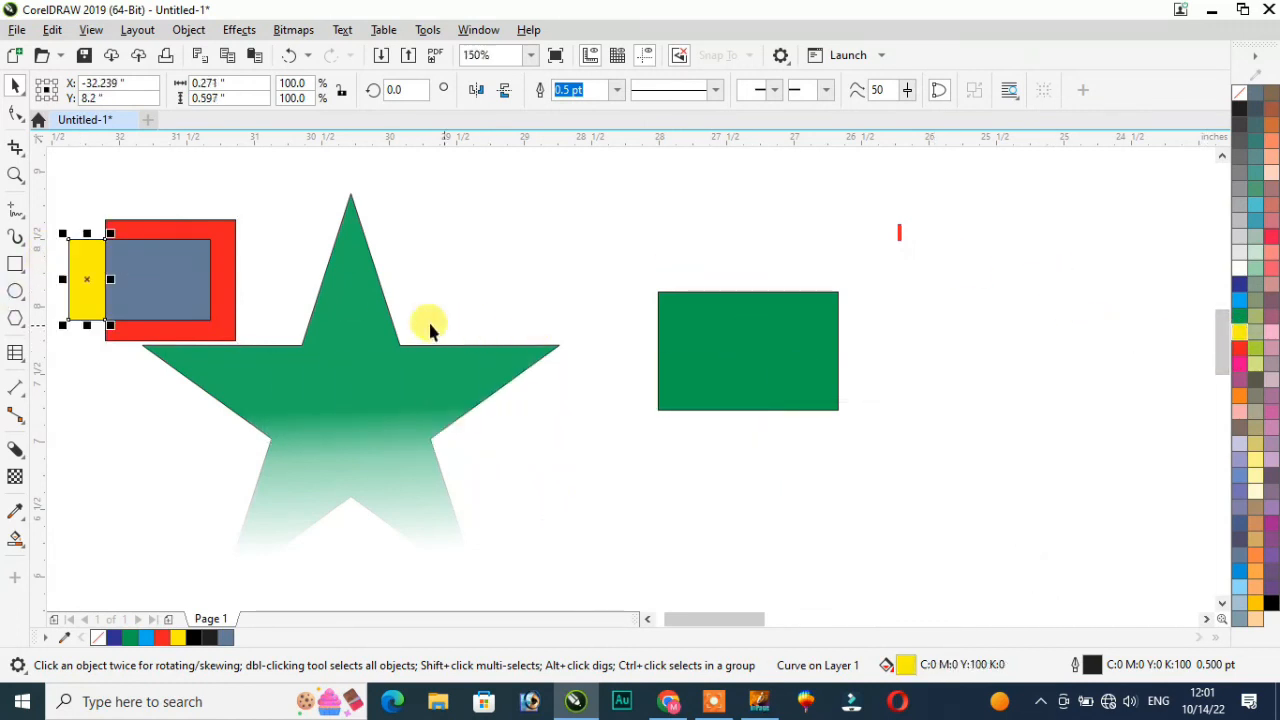
{"action": "left_click", "coordinate": [155, 293]}
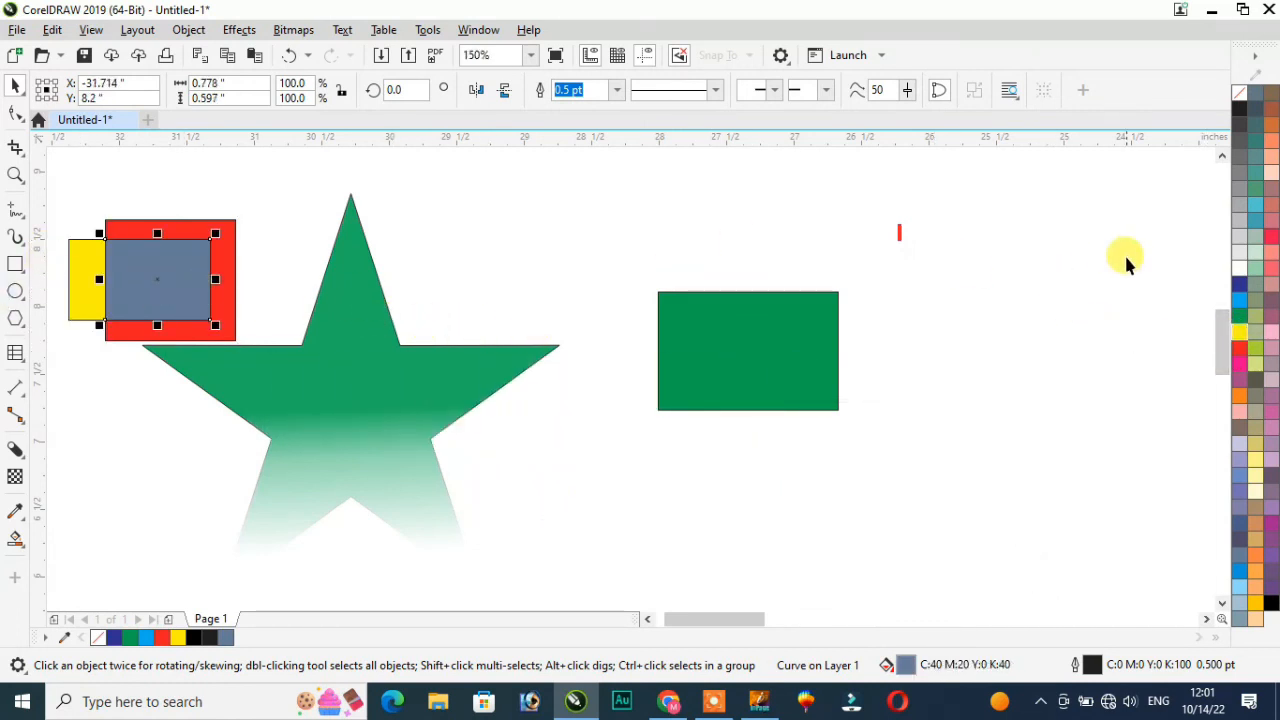
{"action": "left_click", "coordinate": [1240, 285]}
Step: Zoom to the pieces and drag the yellow strip, dark blue rectangle and red frame apart
{"action": "left_click_drag", "start_coordinate": [58, 186], "coordinate": [299, 372]}
{"action": "key", "text": "shift+F2"}
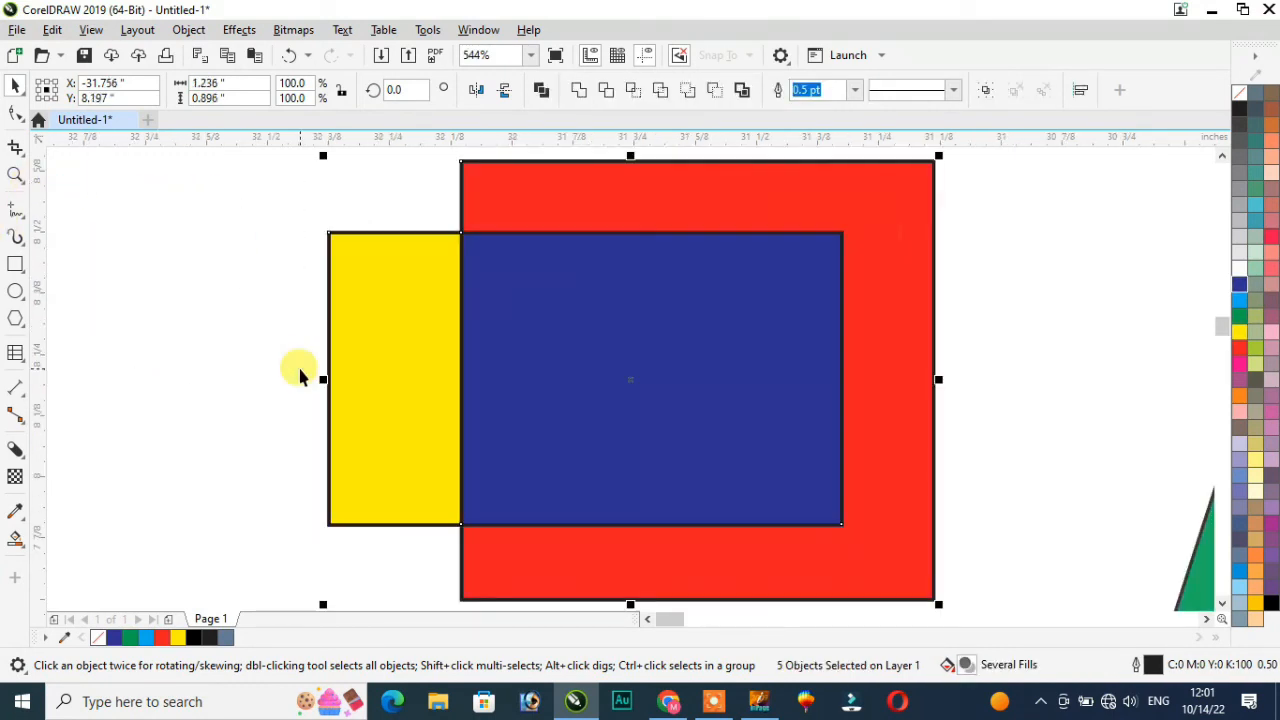
{"action": "scroll", "coordinate": [320, 375], "scroll_direction": "down", "scroll_amount": 2}
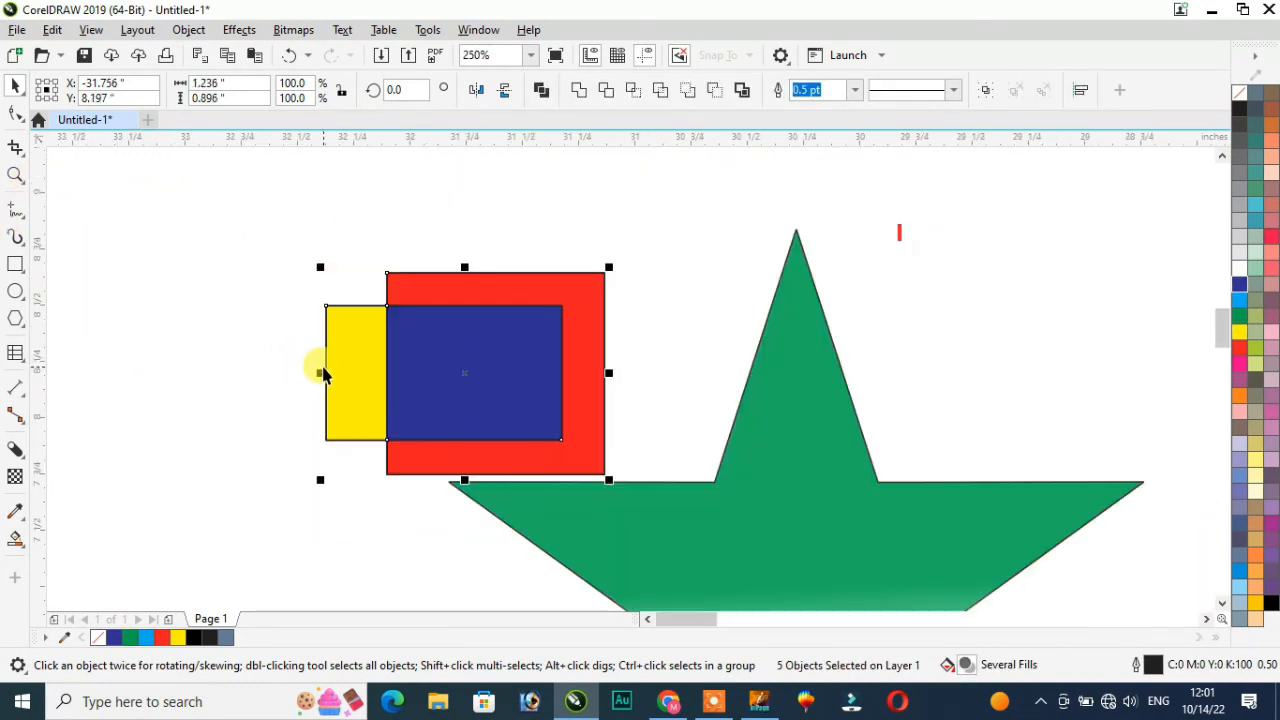
{"action": "left_click", "coordinate": [197, 167]}
{"action": "left_click_drag", "start_coordinate": [344, 373], "coordinate": [224, 353]}
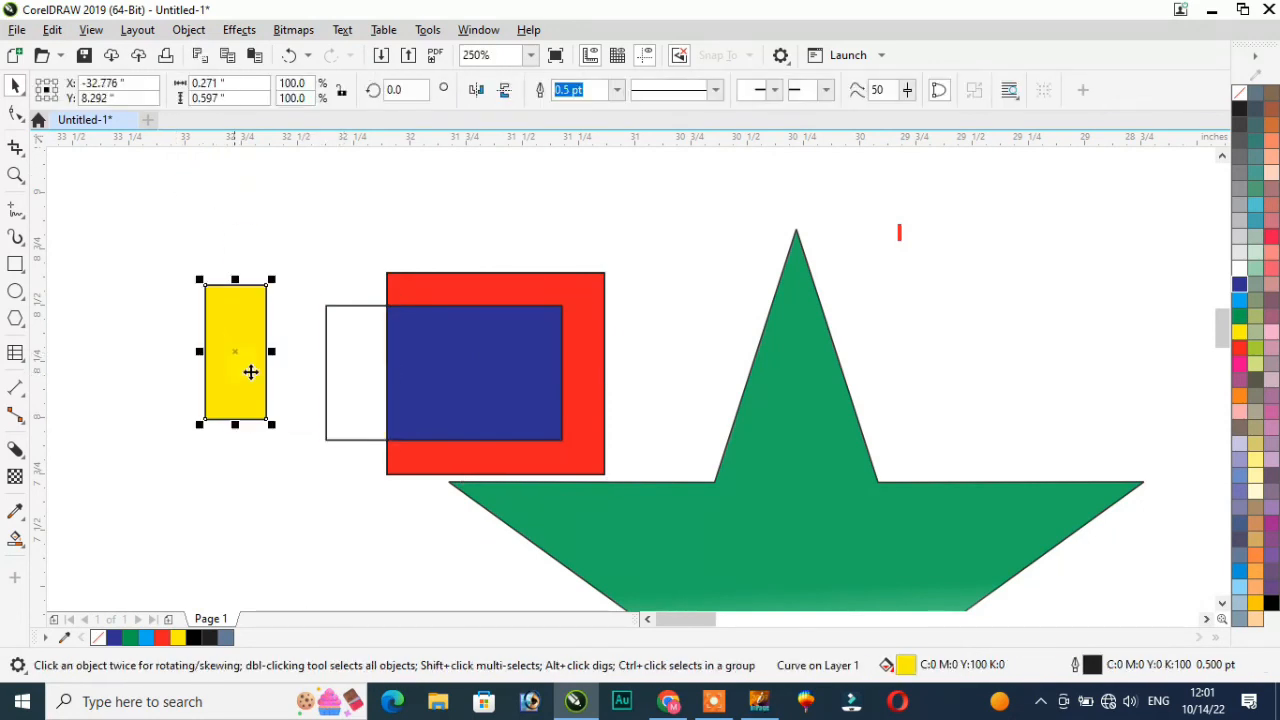
{"action": "left_click_drag", "start_coordinate": [486, 363], "coordinate": [756, 318]}
{"action": "left_click_drag", "start_coordinate": [591, 314], "coordinate": [444, 347]}
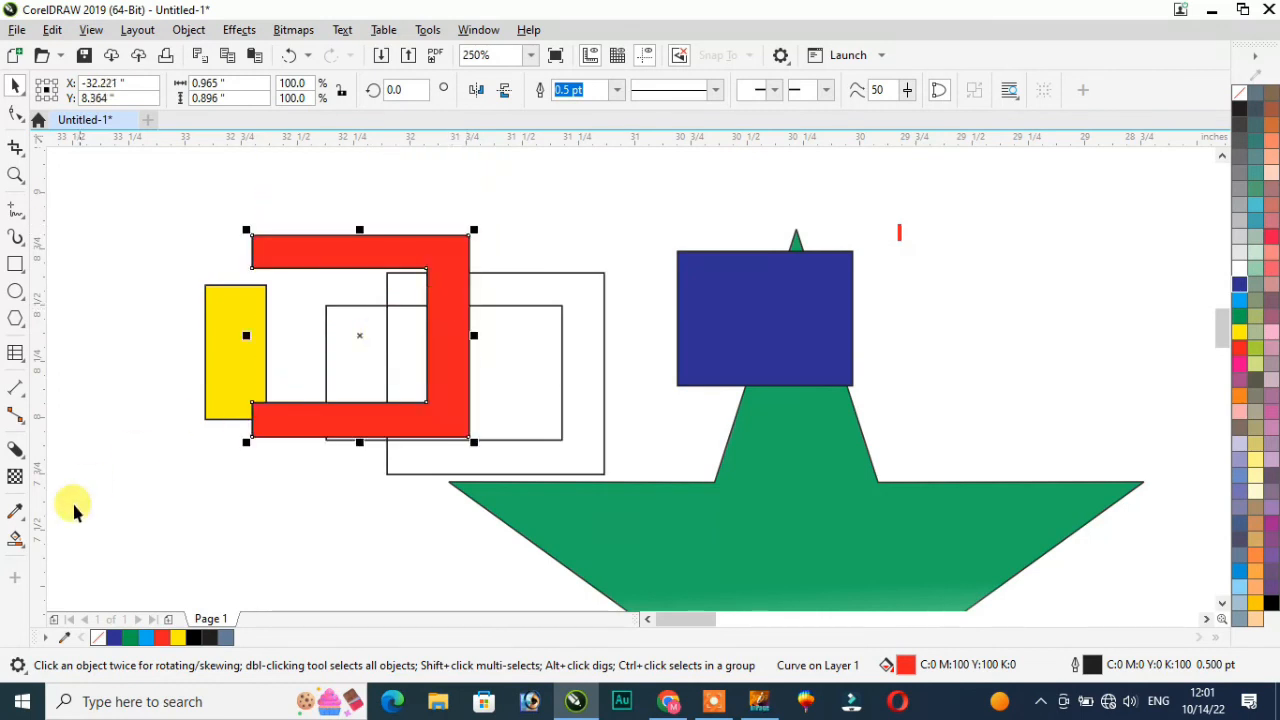
Step: Switch to the Interactive Fill tool
{"action": "left_click", "coordinate": [15, 540]}
{"action": "left_click", "coordinate": [88, 540]}
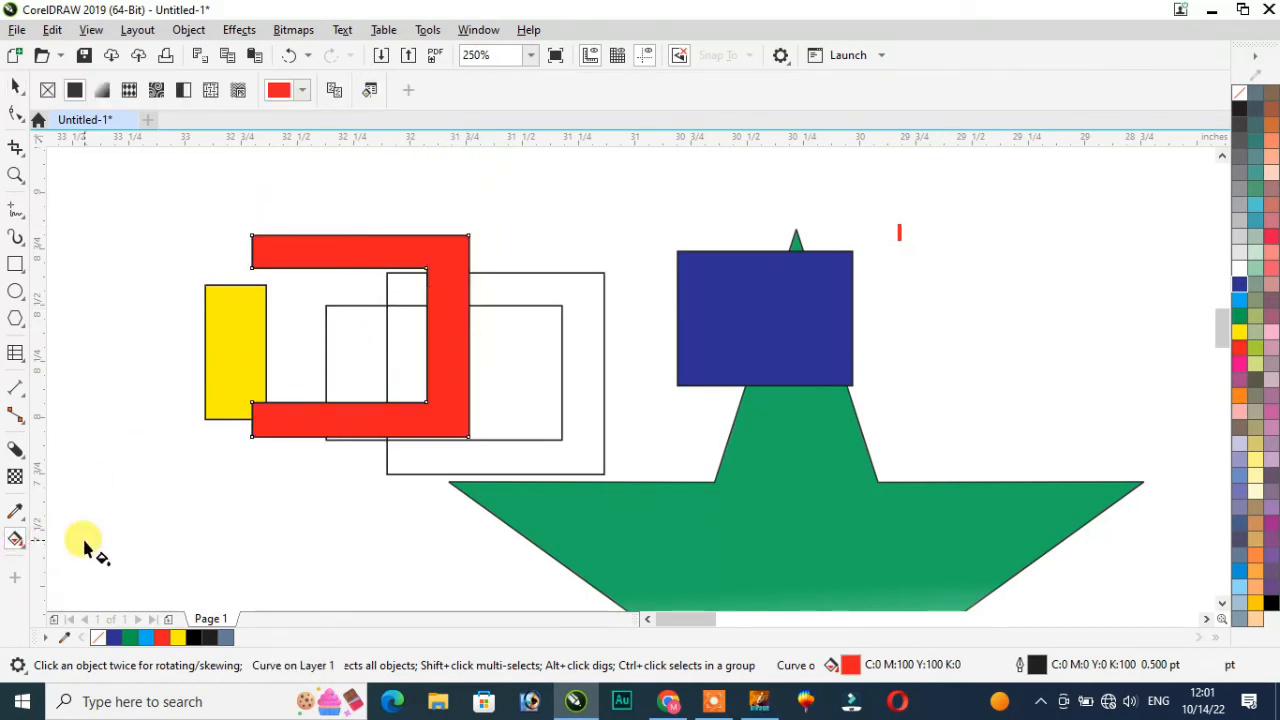
{"action": "scroll", "coordinate": [391, 349], "scroll_direction": "down", "scroll_amount": 5}
{"action": "scroll", "coordinate": [466, 378], "scroll_direction": "up", "scroll_amount": 3}
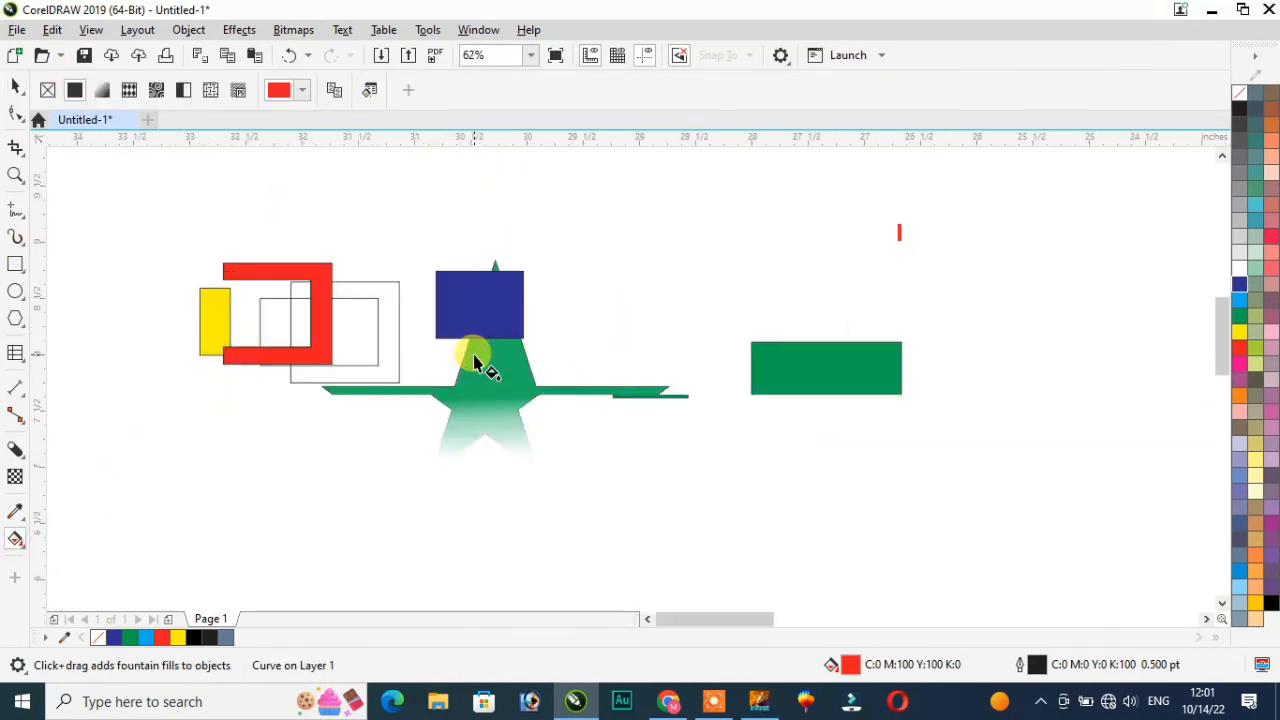